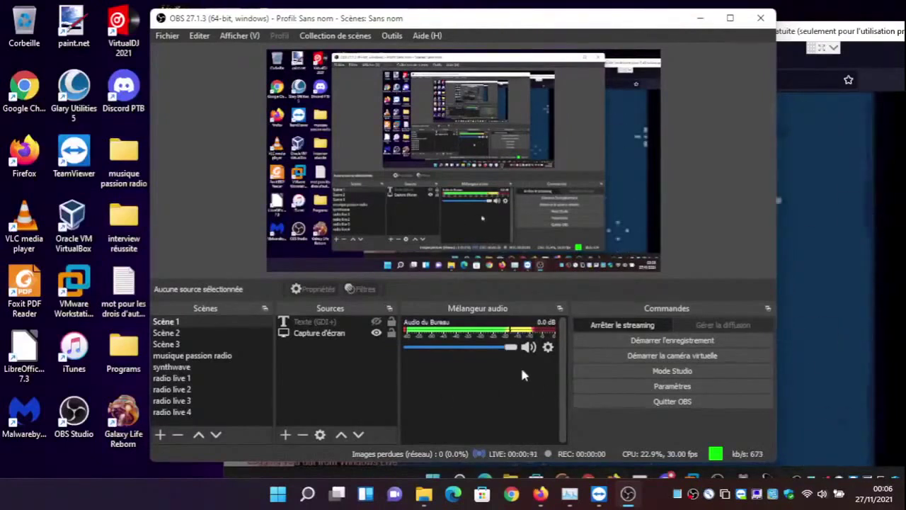
Minimize OBS, switch to a maximized TeamViewer session, and minimize the remote Firefox window showing theannoyingsite.com
{"action": "left_click", "coordinate": [697, 20]}
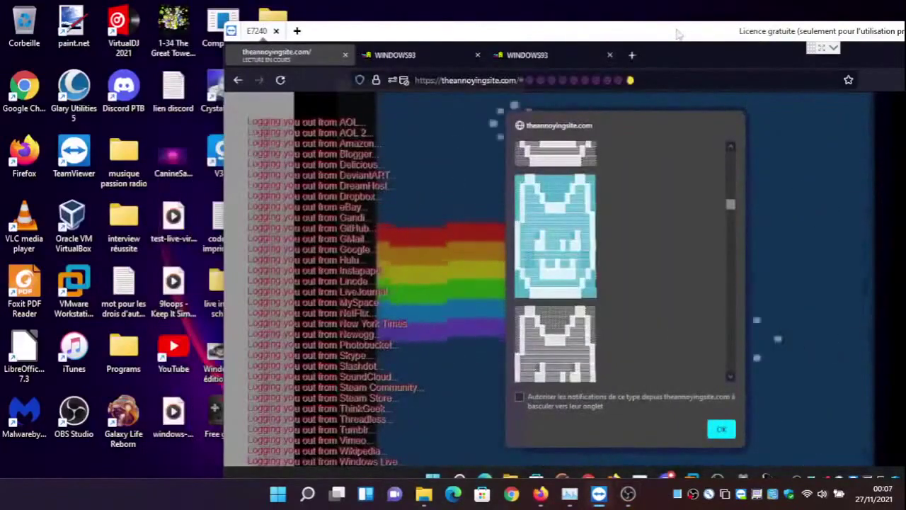
{"action": "double_click", "coordinate": [677, 33]}
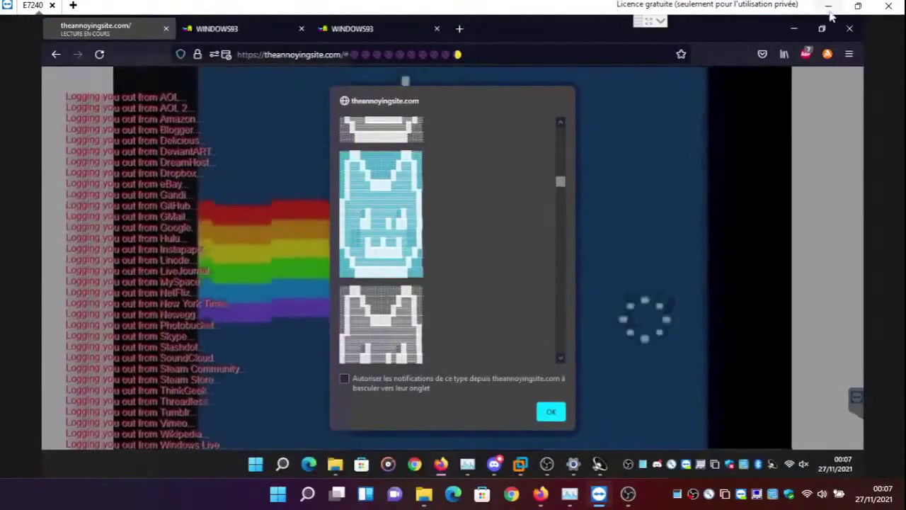
{"action": "left_click", "coordinate": [790, 27]}
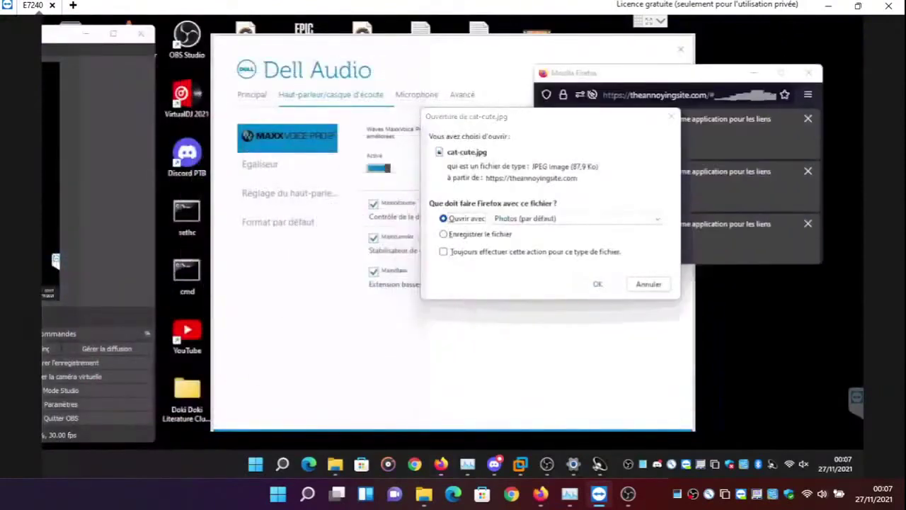
Create a new text document named cat in an empty area of the remote desktop
{"action": "right_click", "coordinate": [769, 85]}
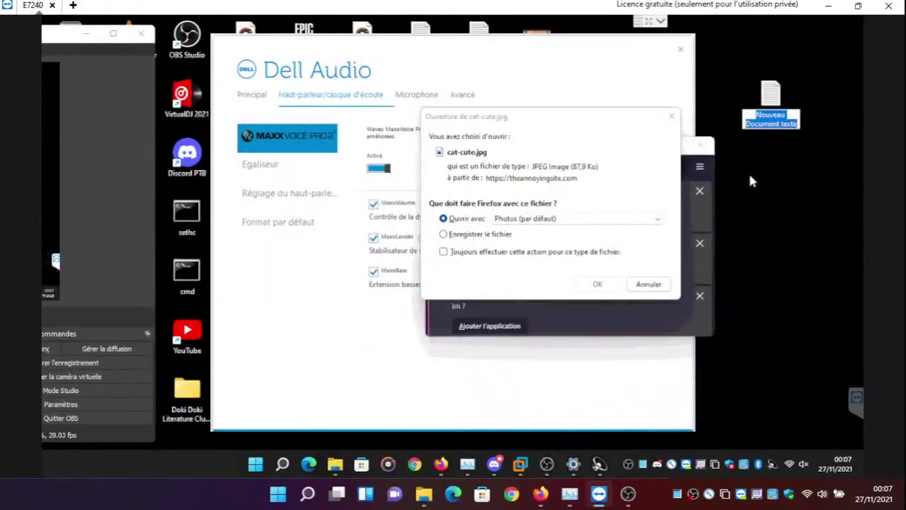
{"action": "type", "text": "cr"}
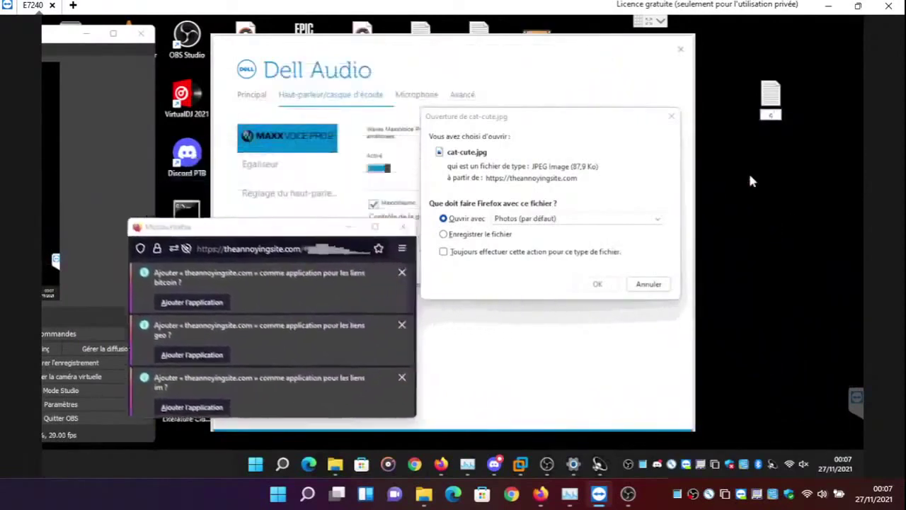
{"action": "type", "text": "t"}
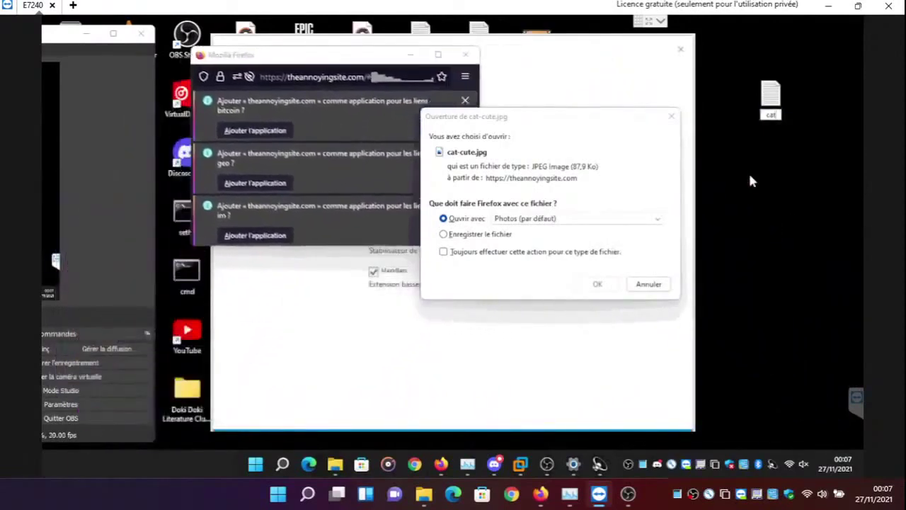
{"action": "key", "text": "Return"}
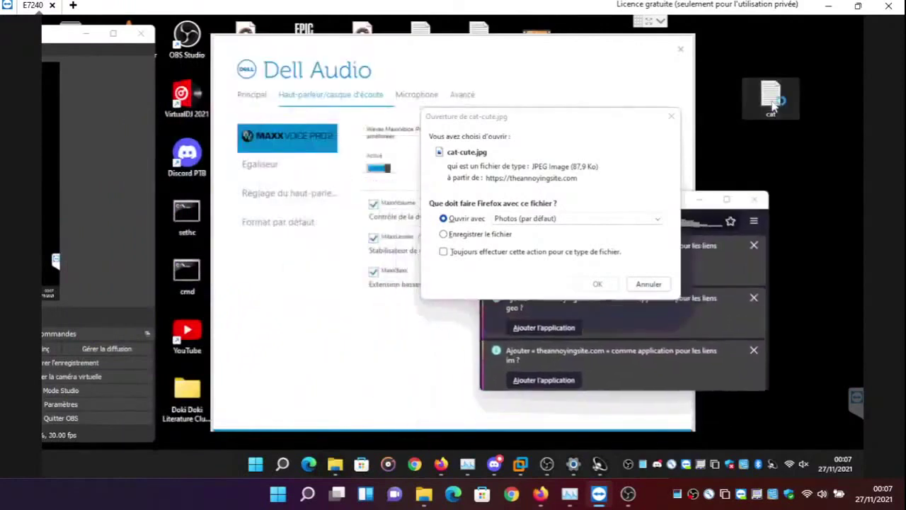
Paste the copied ASCII cat art into the cat text document and save it
{"action": "double_click", "coordinate": [772, 99]}
{"action": "right_click", "coordinate": [378, 235]}
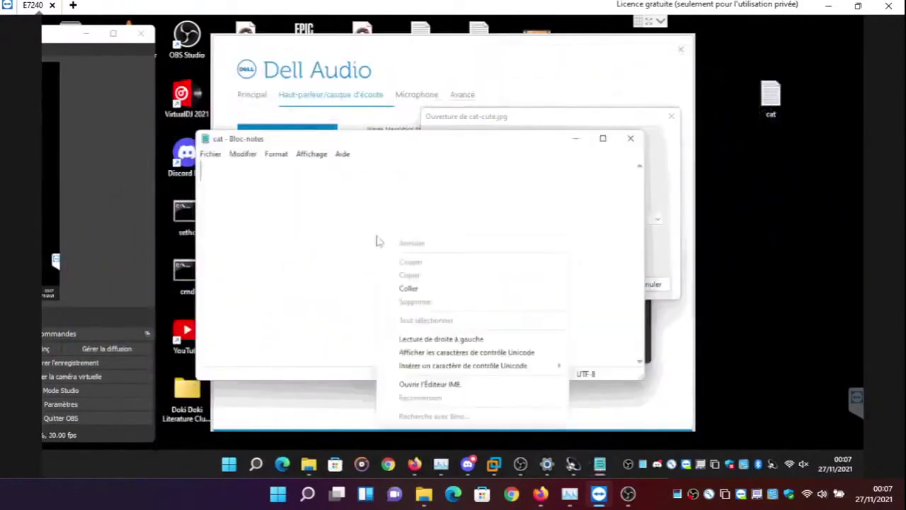
{"action": "left_click", "coordinate": [398, 290]}
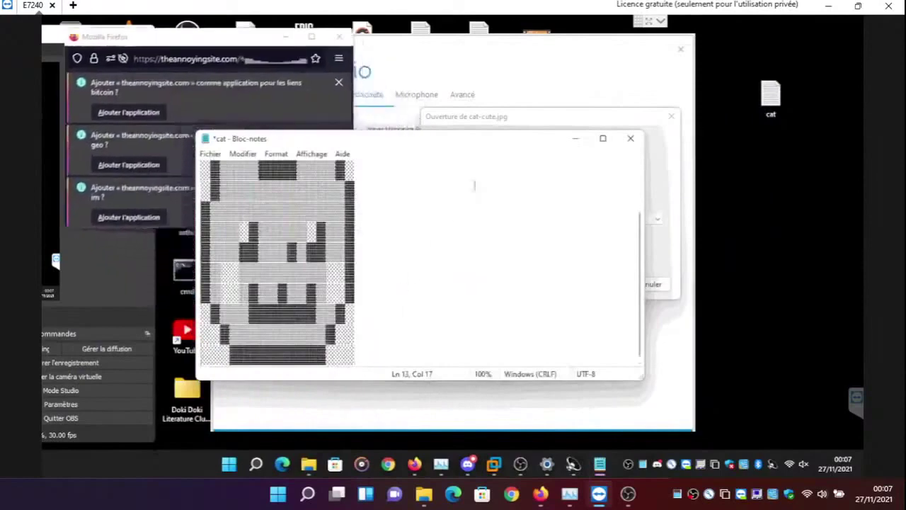
{"action": "left_click_drag", "start_coordinate": [422, 133], "coordinate": [403, 69]}
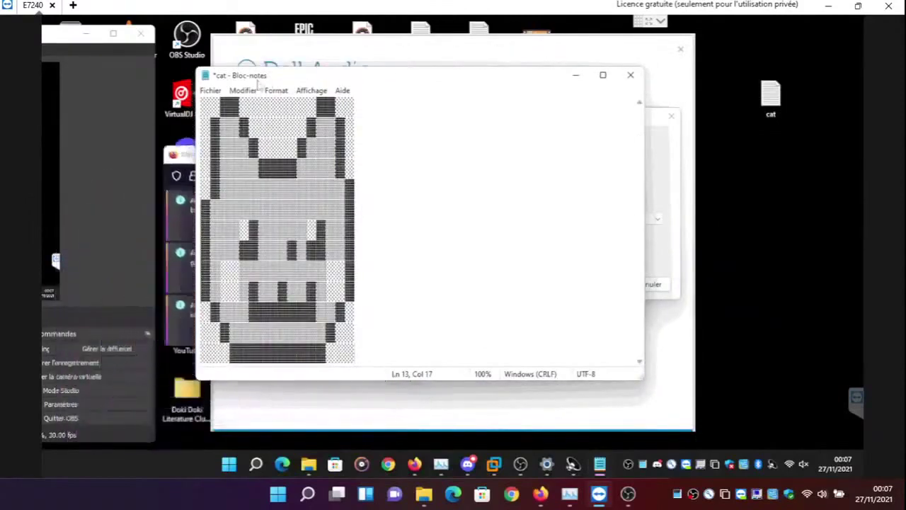
{"action": "left_click", "coordinate": [213, 94]}
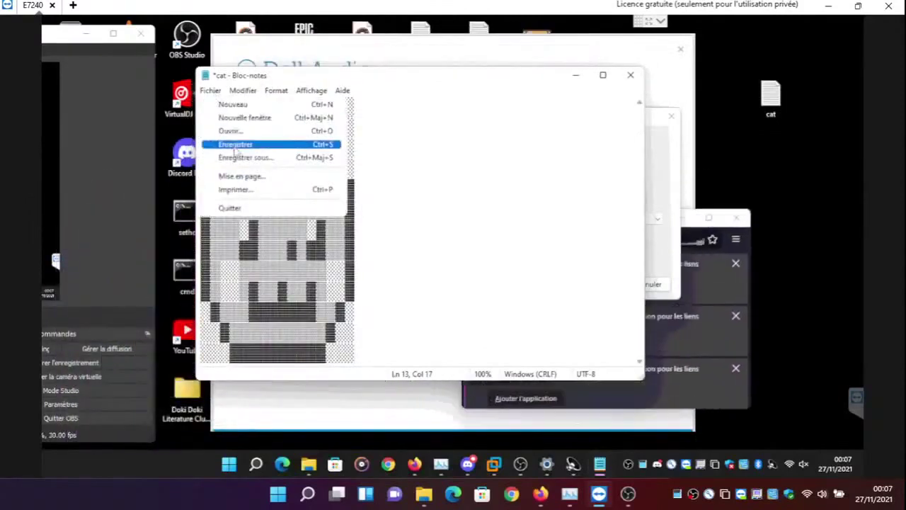
{"action": "left_click", "coordinate": [236, 144]}
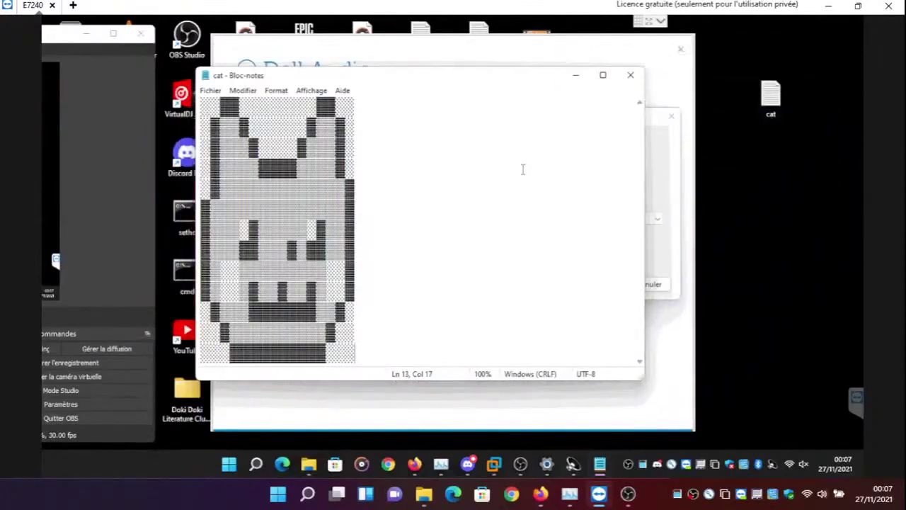
Clear the remote desktop of the OBS window, the cat note and the cat-cute.jpg download prompt
{"action": "left_click", "coordinate": [137, 39]}
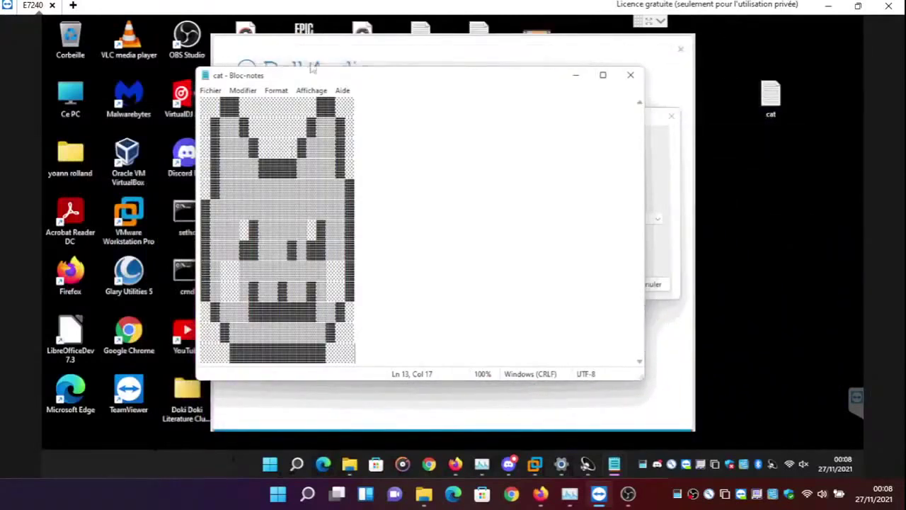
{"action": "left_click", "coordinate": [576, 75]}
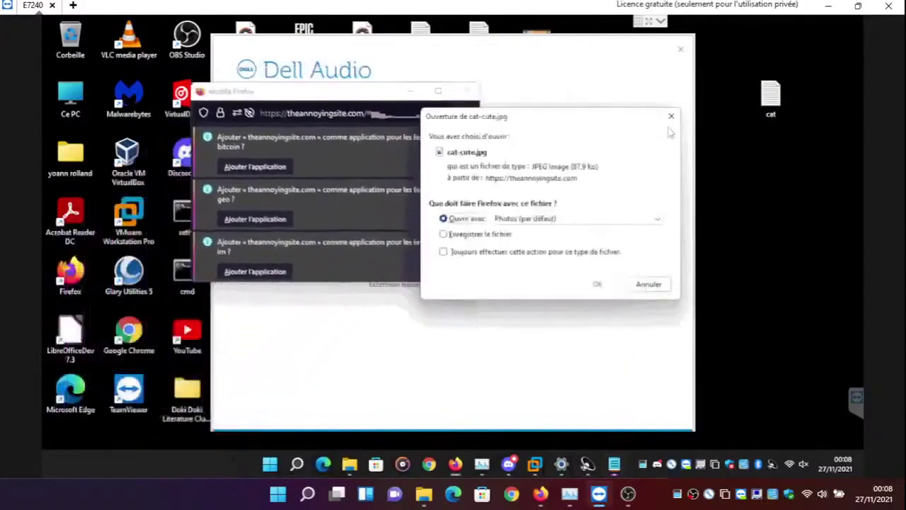
{"action": "left_click", "coordinate": [672, 116]}
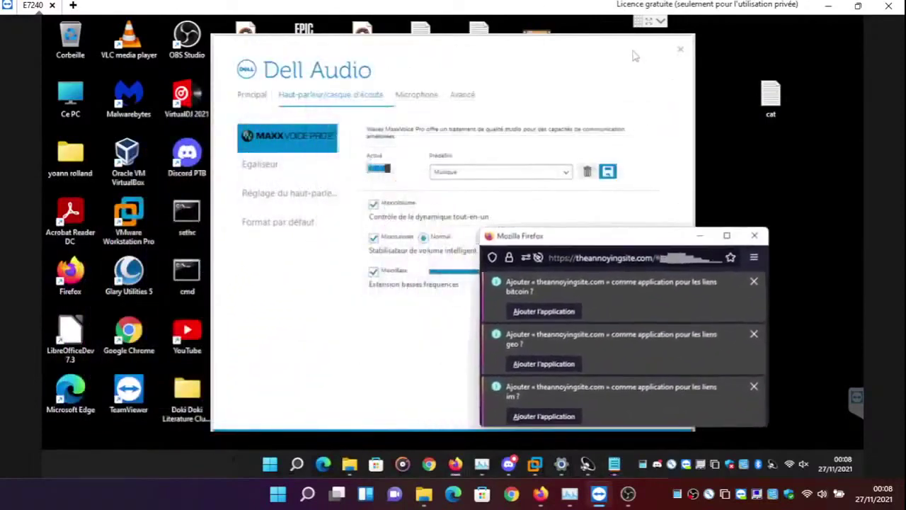
Move the Dell Audio window away from the desktop icons and stop hiding the remote computer's wallpaper
{"action": "left_click_drag", "start_coordinate": [635, 56], "coordinate": [426, 377]}
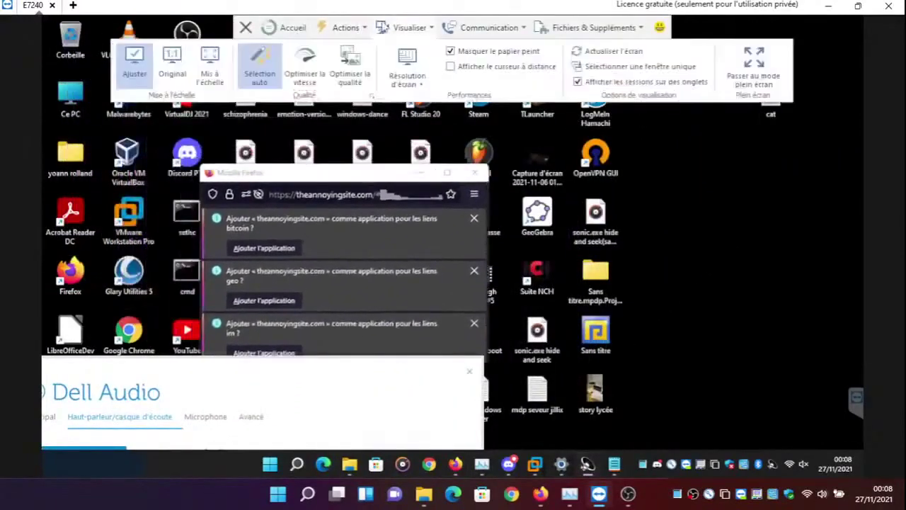
{"action": "left_click", "coordinate": [450, 51]}
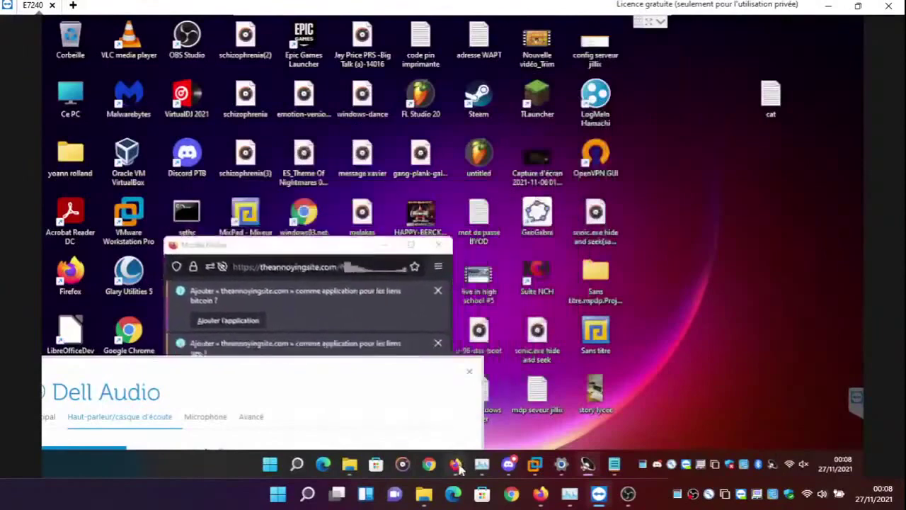
Bring back the main Firefox window and reload the error-filled WINDOWS93 page at /c/sys/skins/w93/
{"action": "mouse_move", "coordinate": [456, 467]}
{"action": "left_click", "coordinate": [423, 401]}
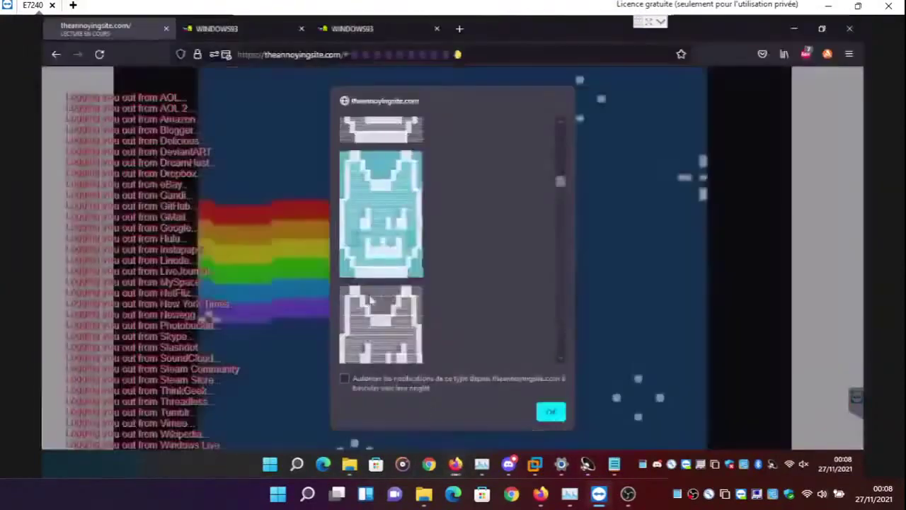
{"action": "left_click", "coordinate": [226, 30]}
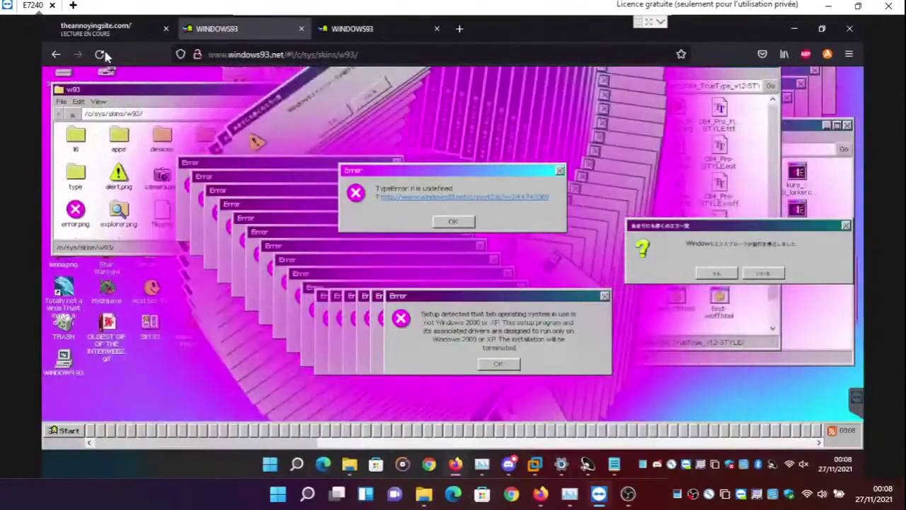
{"action": "left_click", "coordinate": [101, 54]}
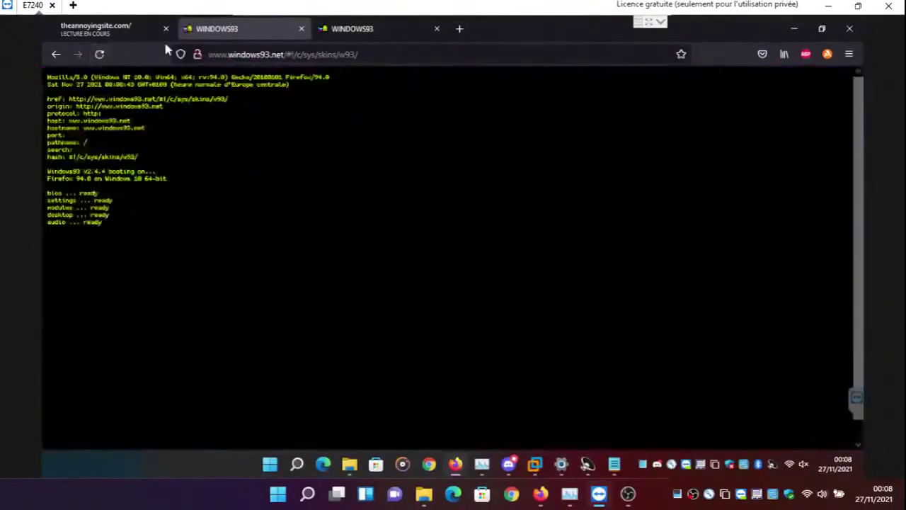
Return to the theannoyingsite.com page, dismiss its cat alert and cancel the print request
{"action": "left_click", "coordinate": [122, 36]}
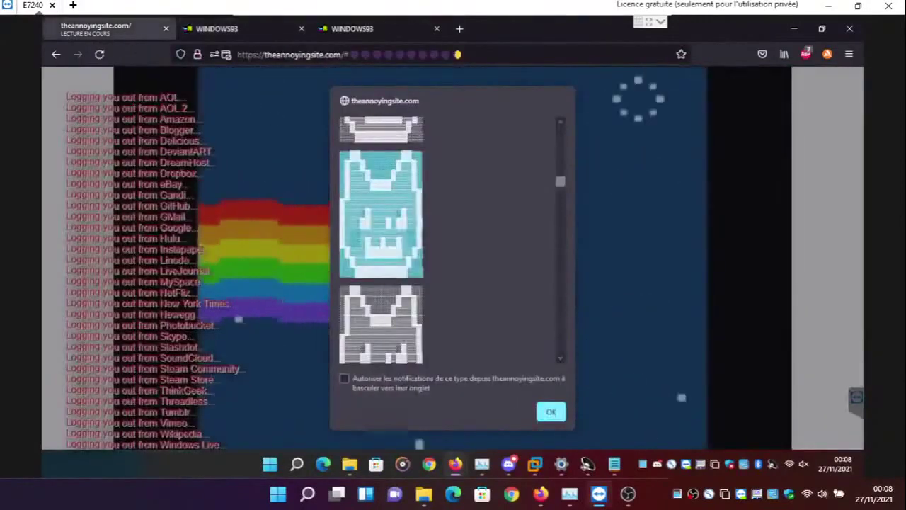
{"action": "left_click", "coordinate": [539, 411]}
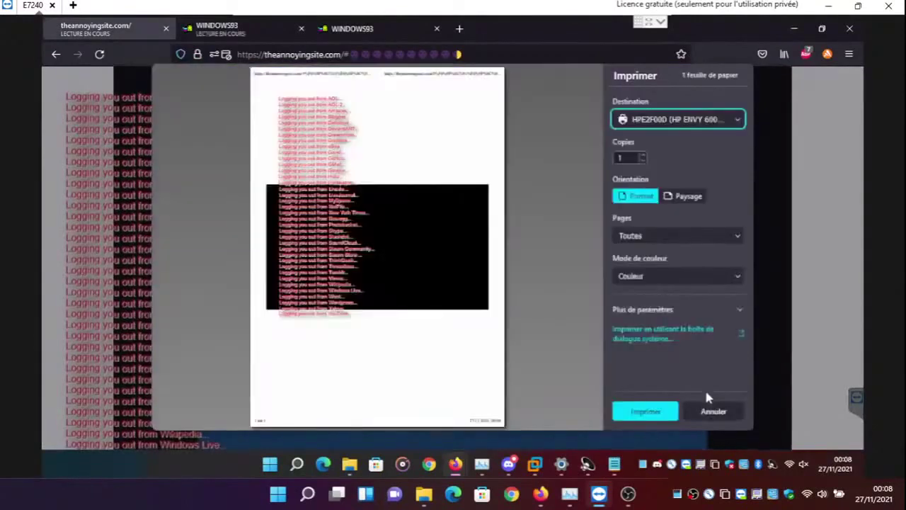
{"action": "left_click", "coordinate": [714, 411]}
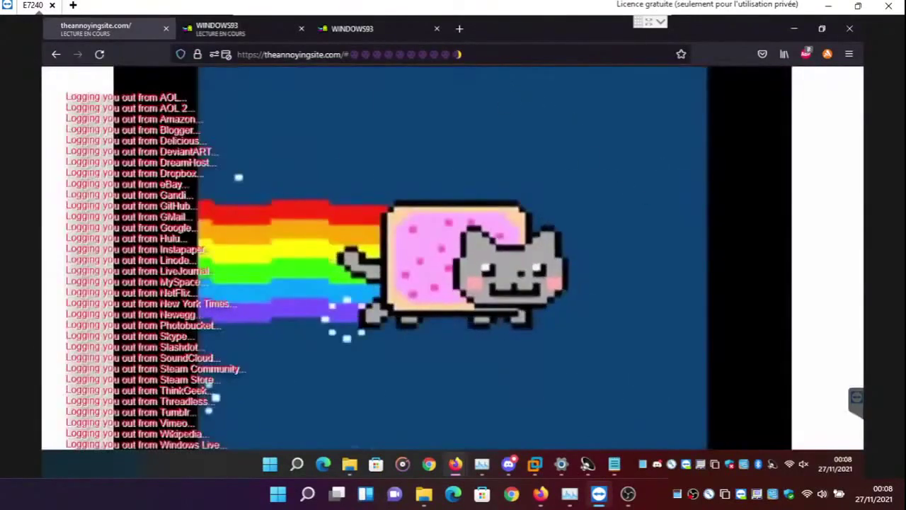
Pause the rainbow cat video on theannoyingsite.com and cancel the cat-small-face.jpg download
{"action": "right_click", "coordinate": [288, 157]}
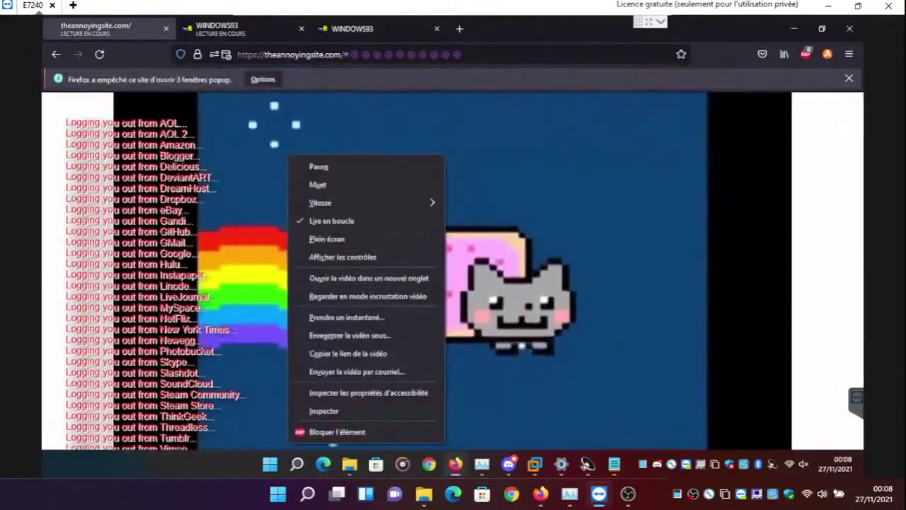
{"action": "left_click", "coordinate": [317, 170]}
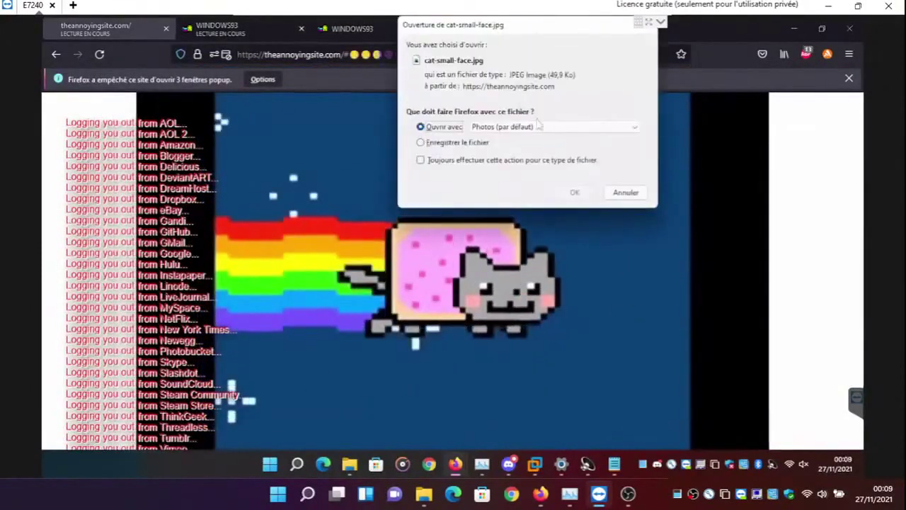
{"action": "left_click", "coordinate": [620, 194]}
{"action": "left_click", "coordinate": [625, 193]}
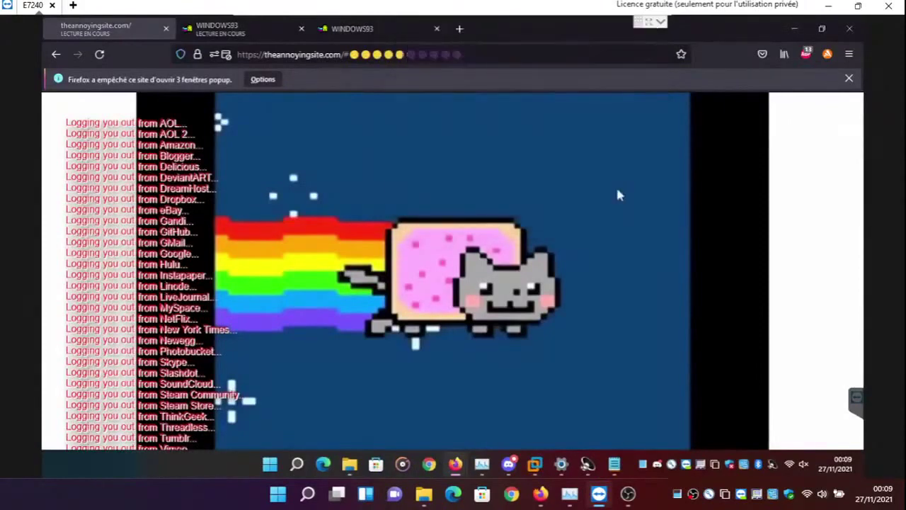
Check both open WINDOWS93 pages and close the w93 folder window in the first one
{"action": "left_click", "coordinate": [238, 32]}
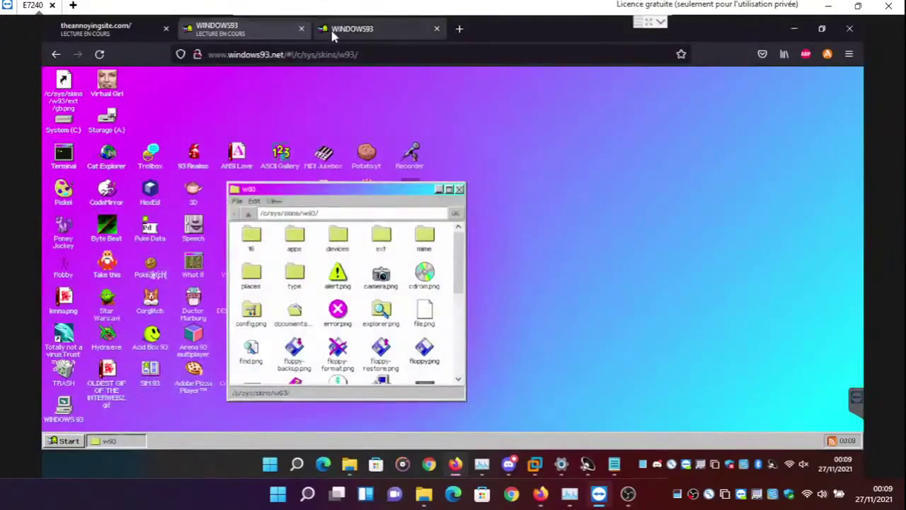
{"action": "left_click", "coordinate": [333, 35]}
{"action": "left_click", "coordinate": [248, 28]}
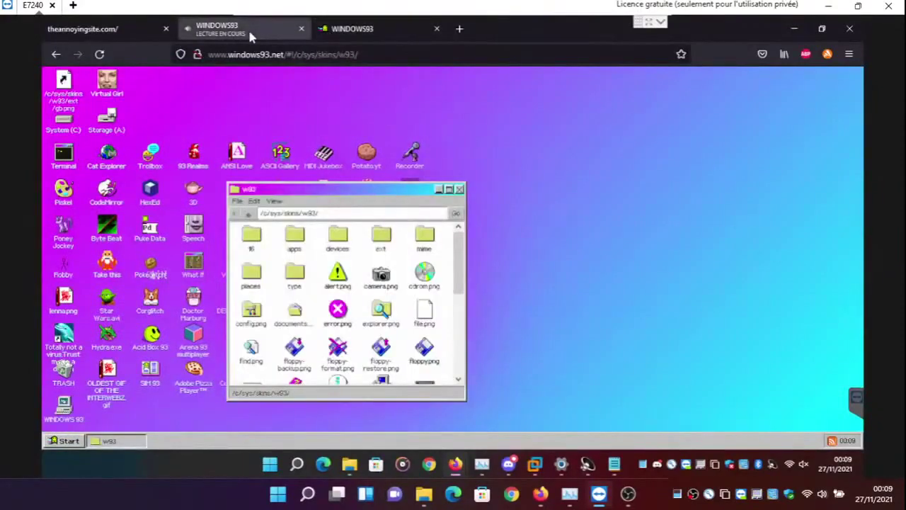
{"action": "left_click", "coordinate": [332, 32]}
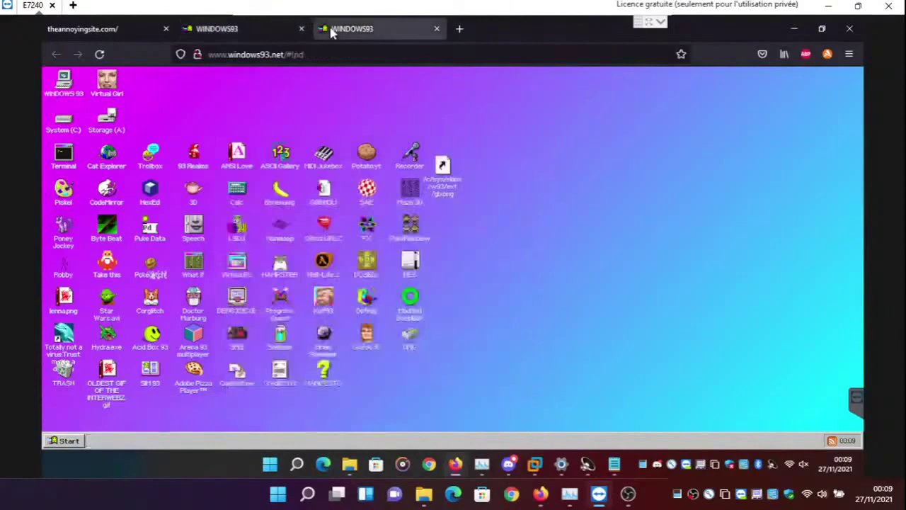
{"action": "left_click", "coordinate": [223, 31]}
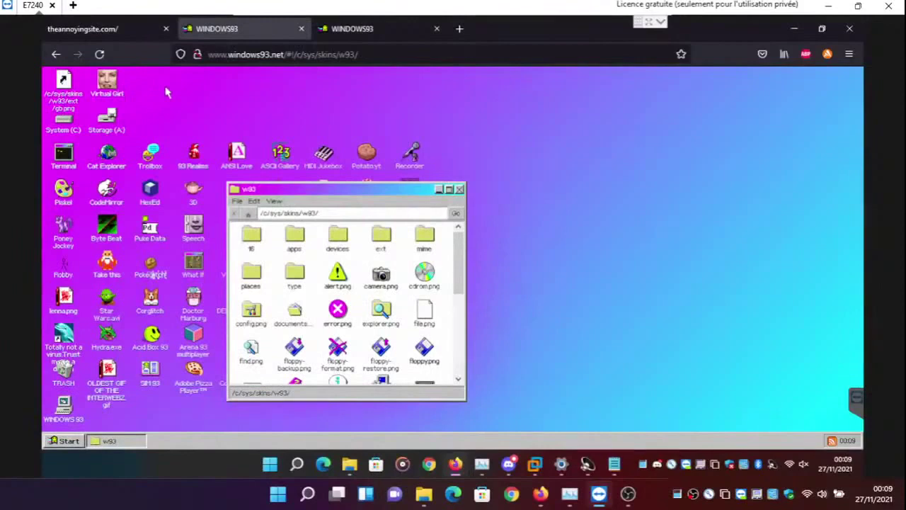
{"action": "left_click", "coordinate": [459, 189]}
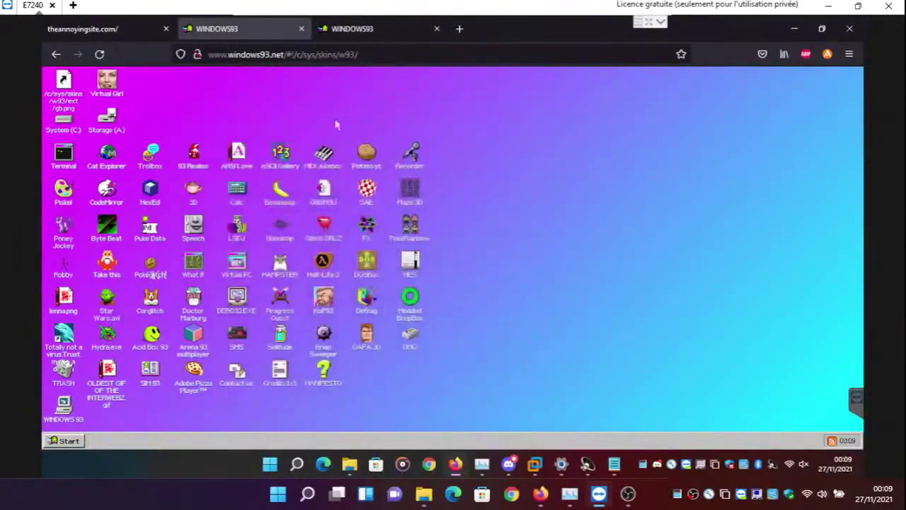
Launch the crazy program from the Windows93 program list
{"action": "left_click", "coordinate": [65, 441]}
{"action": "mouse_move", "coordinate": [125, 328]}
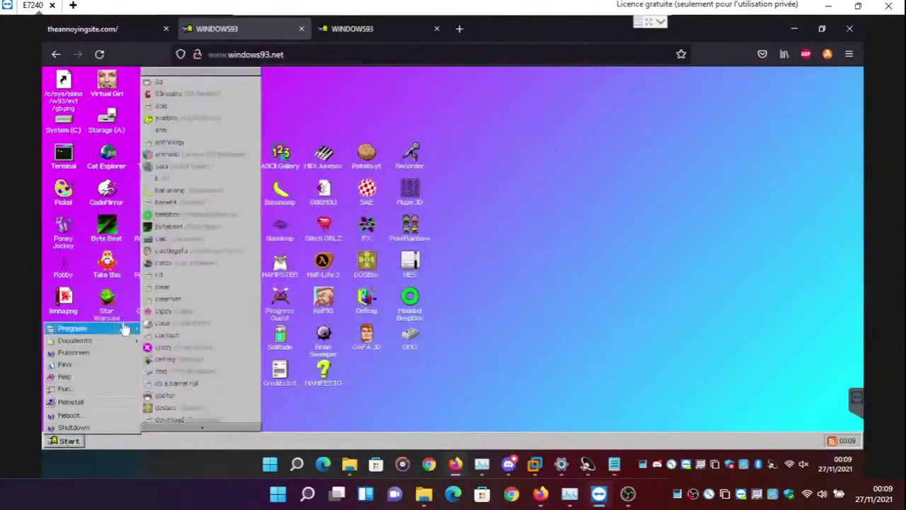
{"action": "left_click", "coordinate": [161, 348]}
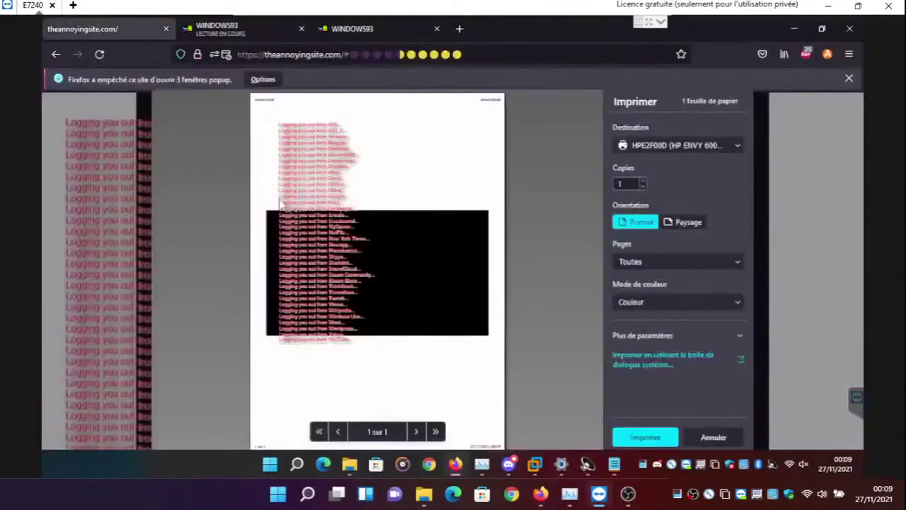
Open Puke Data on the desktop of the second WINDOWS93 page
{"action": "left_click", "coordinate": [349, 30]}
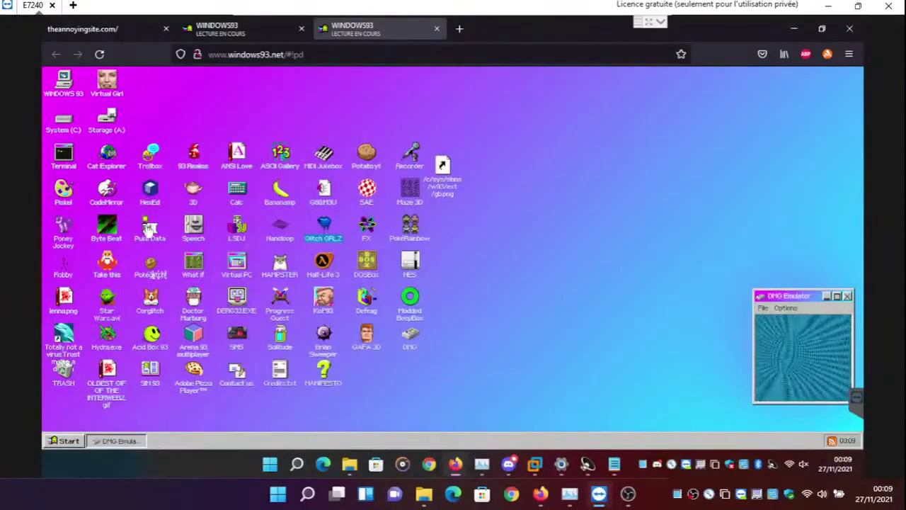
{"action": "double_click", "coordinate": [147, 228]}
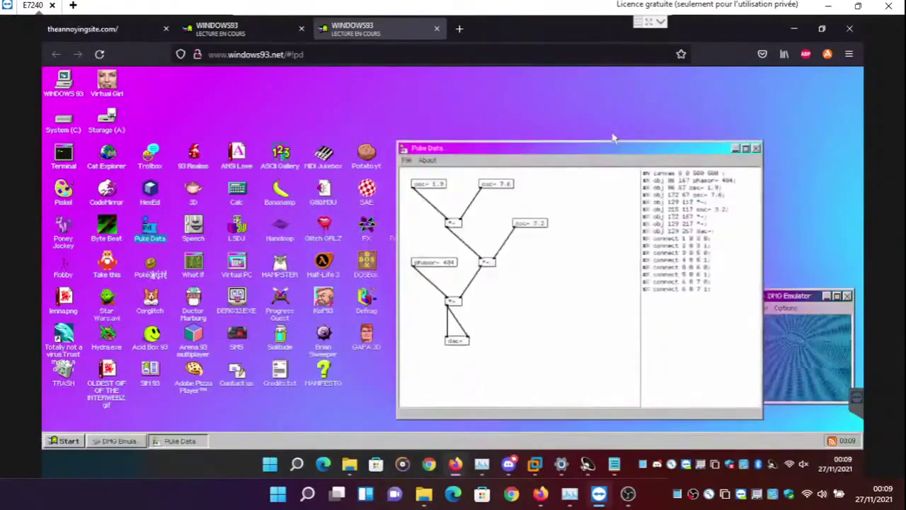
Move the Puke Data window to the middle of the Windows93 desktop and place the DMG Emulator window over it
{"action": "left_click_drag", "start_coordinate": [612, 148], "coordinate": [512, 130]}
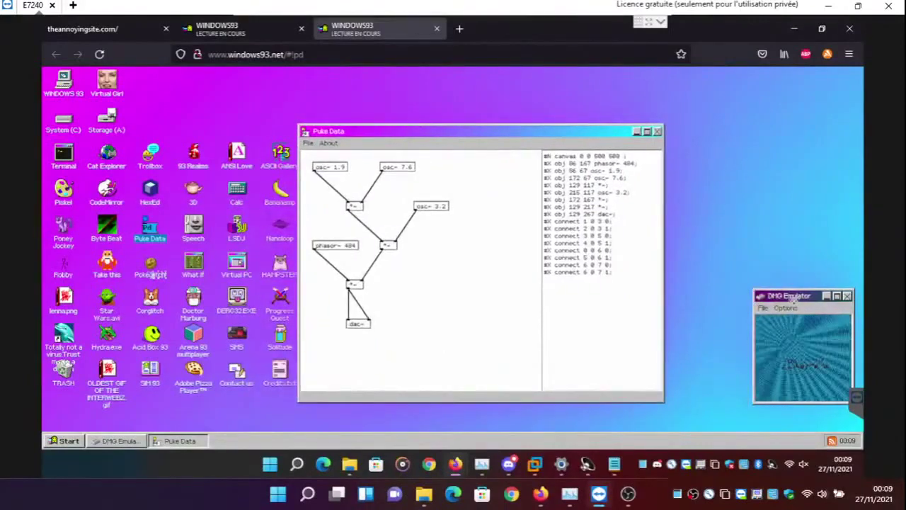
{"action": "left_click_drag", "start_coordinate": [793, 296], "coordinate": [506, 215]}
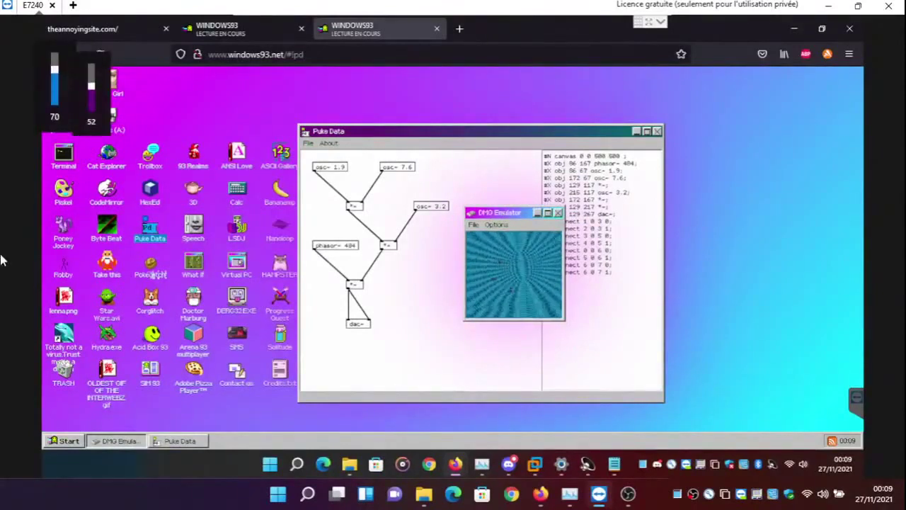
Lower the sound volume to zero and raise it again
{"action": "scroll", "coordinate": [92, 117], "scroll_direction": "down", "scroll_amount": 10}
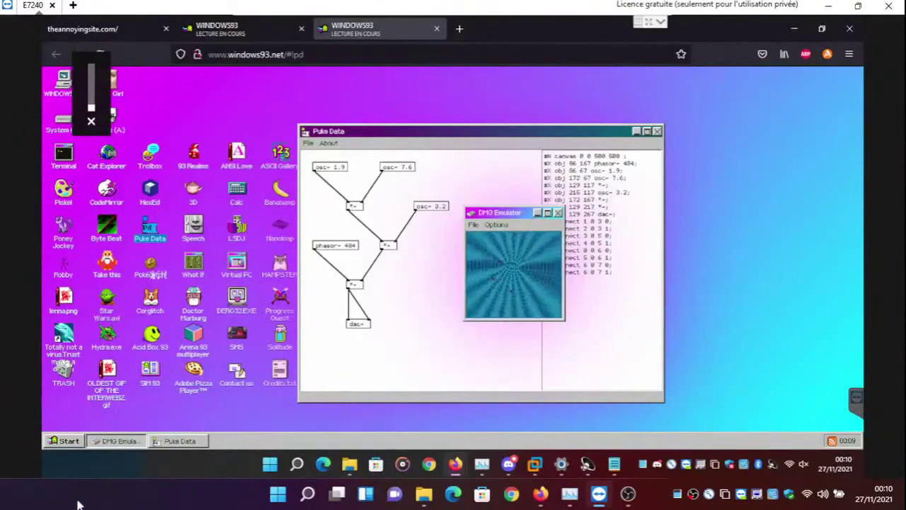
{"action": "key", "text": "XF86AudioRaiseVolume"}
{"action": "key", "text": "XF86AudioRaiseVolume"}
{"action": "key", "text": "XF86AudioRaiseVolume"}
{"action": "key", "text": "XF86AudioRaiseVolume"}
{"action": "key", "text": "XF86AudioRaiseVolume"}
{"action": "key", "text": "XF86AudioRaiseVolume"}
{"action": "key", "text": "XF86AudioRaiseVolume"}
{"action": "key", "text": "XF86AudioRaiseVolume"}
{"action": "key", "text": "XF86AudioRaiseVolume"}
{"action": "key", "text": "XF86AudioRaiseVolume"}
{"action": "key", "text": "XF86AudioRaiseVolume"}
{"action": "key", "text": "XF86AudioRaiseVolume"}
{"action": "key", "text": "XF86AudioRaiseVolume"}
{"action": "key", "text": "XF86AudioRaiseVolume"}
{"action": "key", "text": "XF86AudioRaiseVolume"}
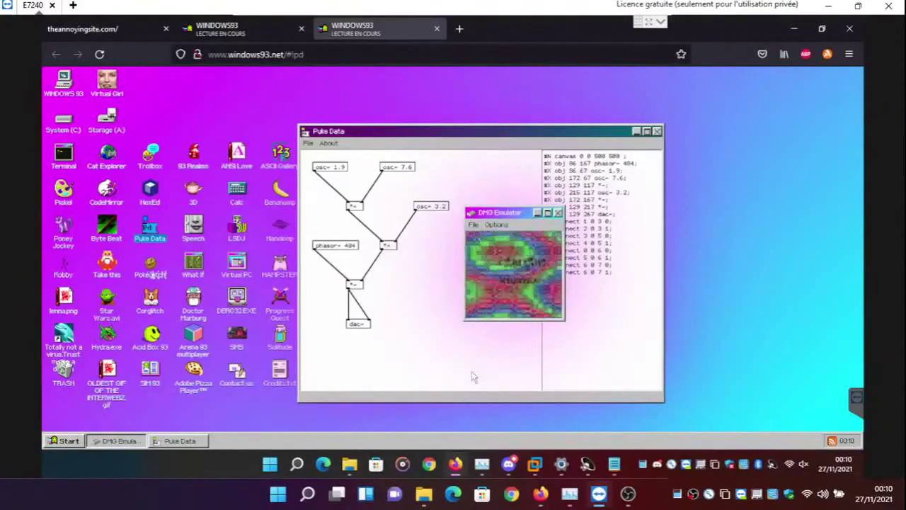
Generate new random patches in Puke Data and close the DMG Emulator window
{"action": "left_click", "coordinate": [341, 255]}
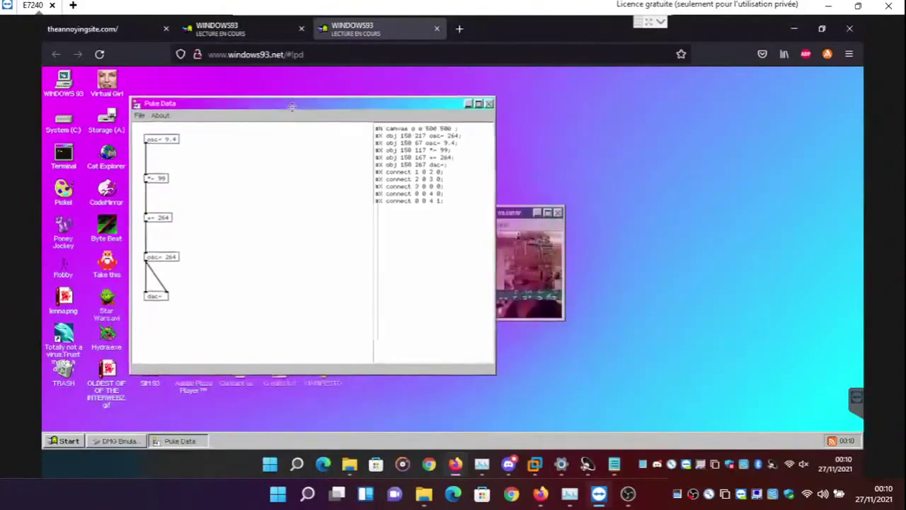
{"action": "left_click", "coordinate": [558, 213]}
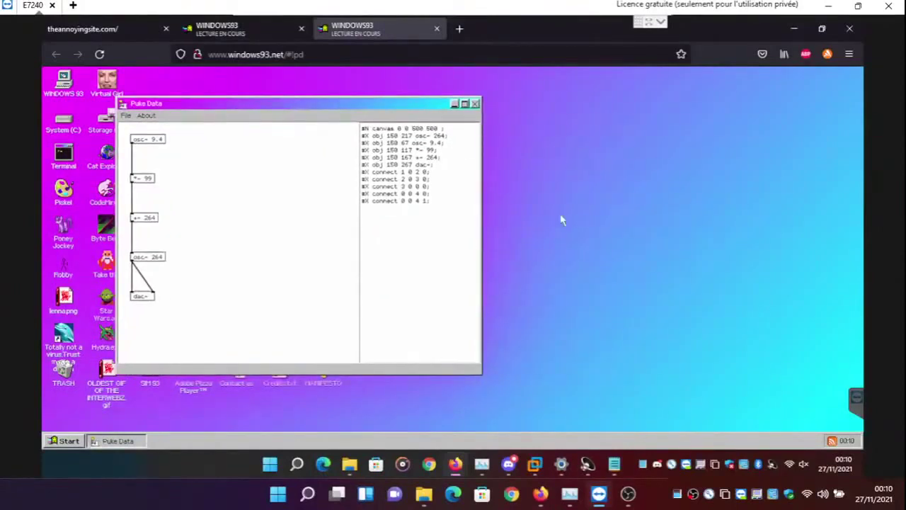
{"action": "left_click", "coordinate": [147, 225]}
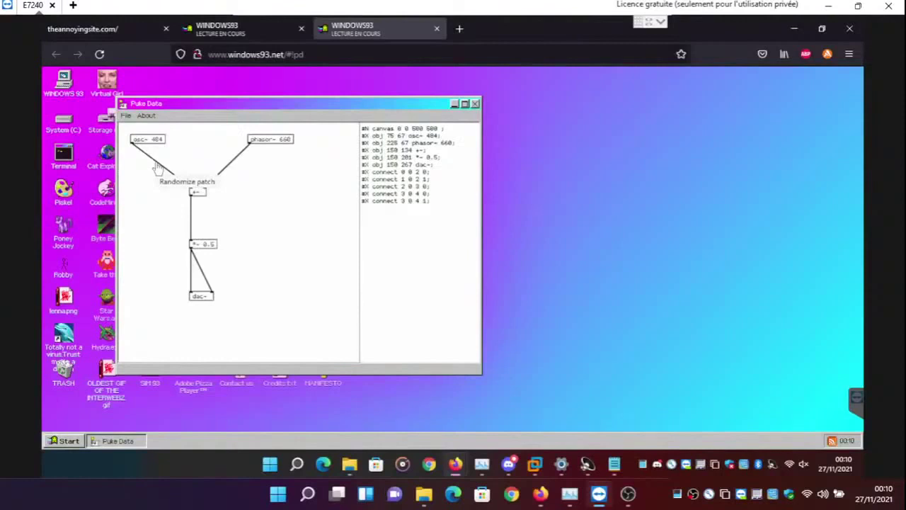
{"action": "left_click", "coordinate": [150, 146]}
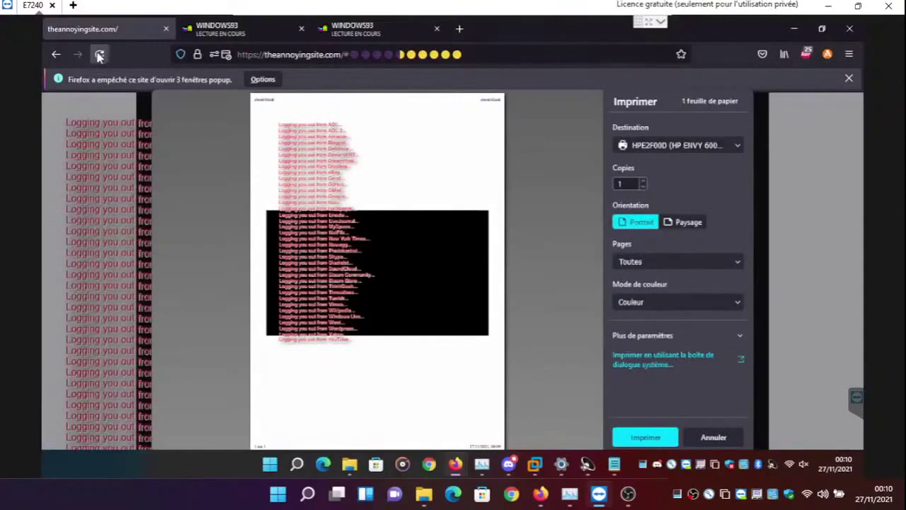
Clear the blocked pop-ups notice on theannoyingsite.com through its options and cancel the repeated print dialogs
{"action": "left_click", "coordinate": [253, 81]}
{"action": "left_click", "coordinate": [281, 102]}
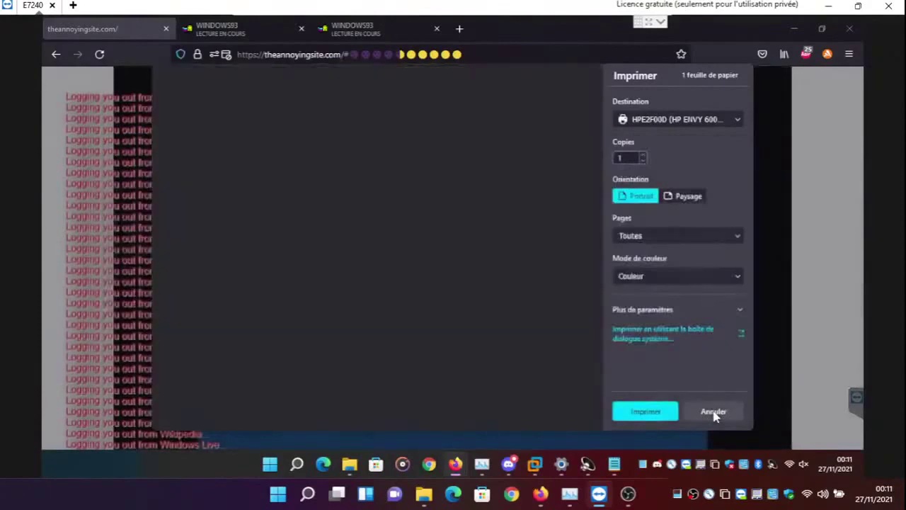
{"action": "left_click", "coordinate": [714, 412]}
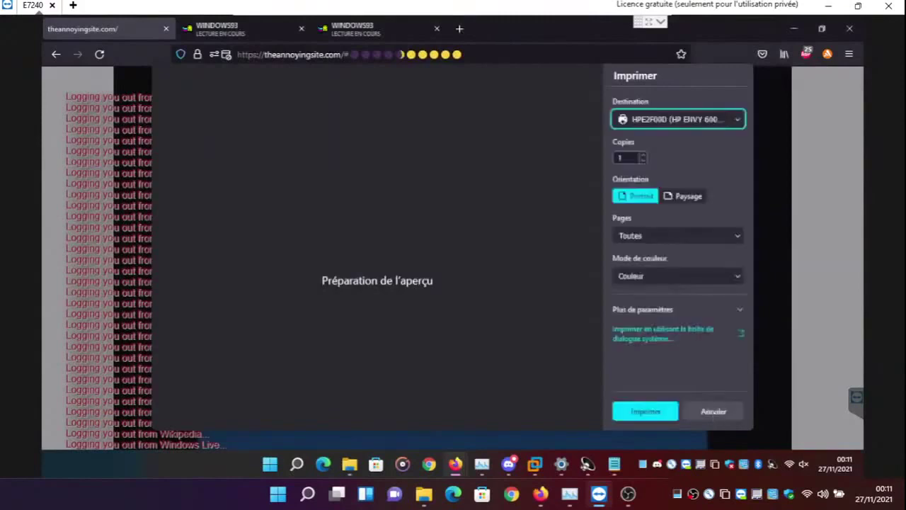
{"action": "left_click", "coordinate": [714, 417]}
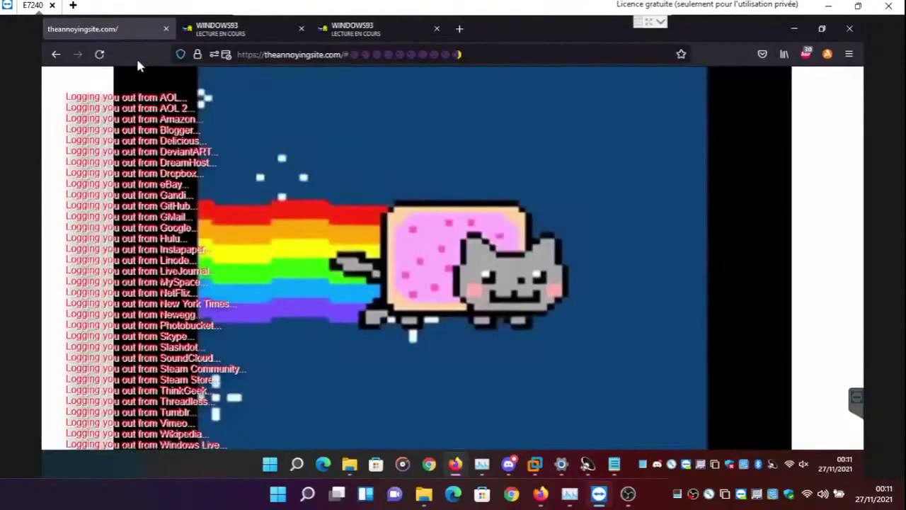
Reload theannoyingsite.com, agree to leave the page, and start the site again from its greeting screen
{"action": "left_click", "coordinate": [100, 54]}
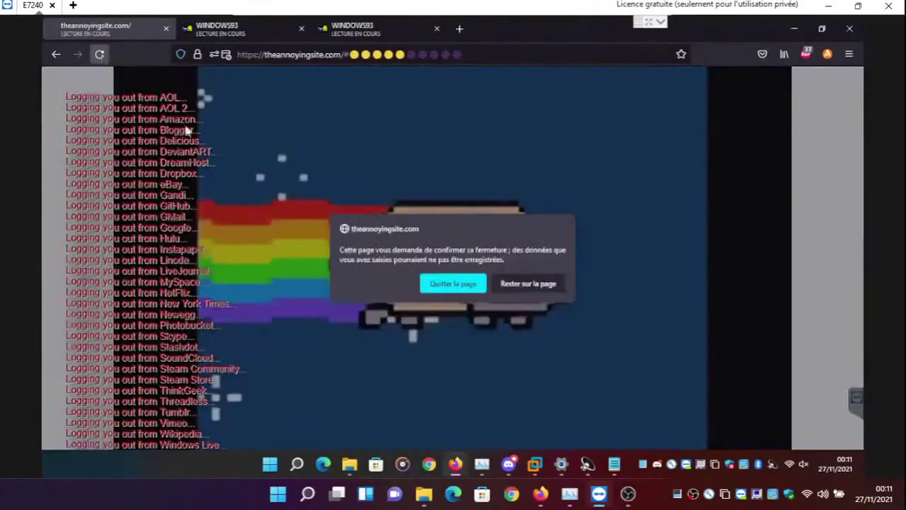
{"action": "key", "text": "Return"}
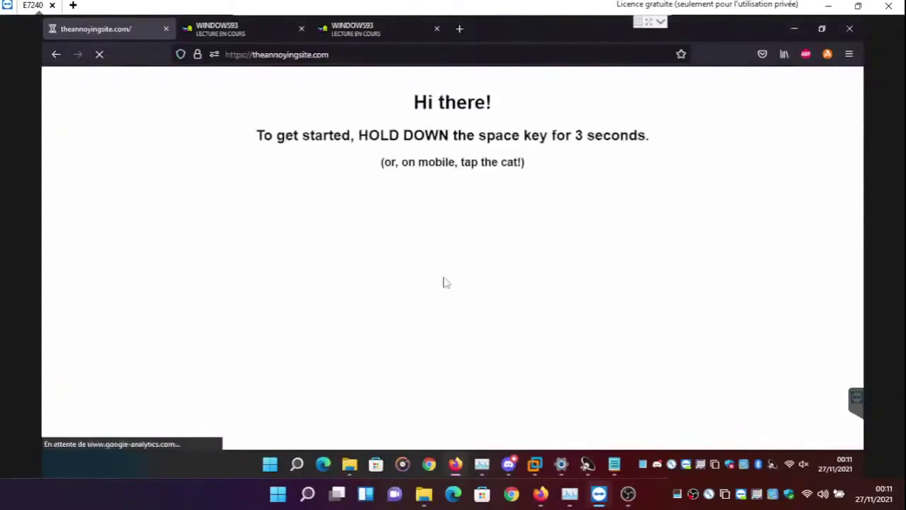
{"action": "key", "text": "space"}
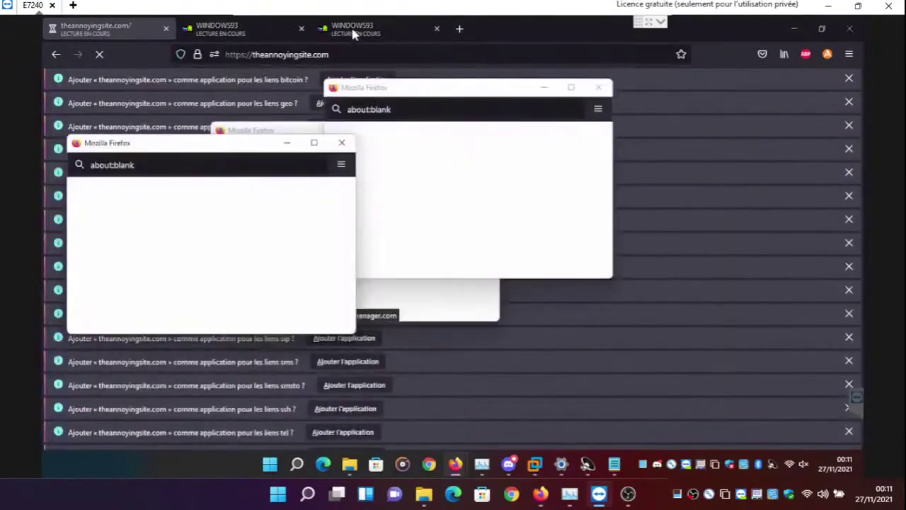
Go to the WINDOWS93 pages and cancel theannoyingsite.com's downloads, including cat-cute.jpg, patreon.png, cat-ceiling.jpg, cat-smirk.jpg and cat-blue-eyes.jpg
{"action": "left_click", "coordinate": [354, 36]}
{"action": "left_click", "coordinate": [624, 191]}
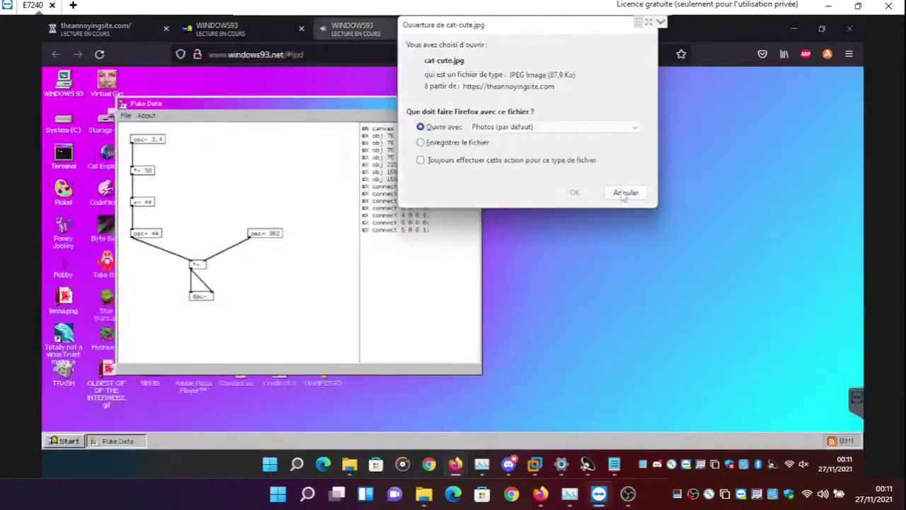
{"action": "left_click", "coordinate": [624, 193]}
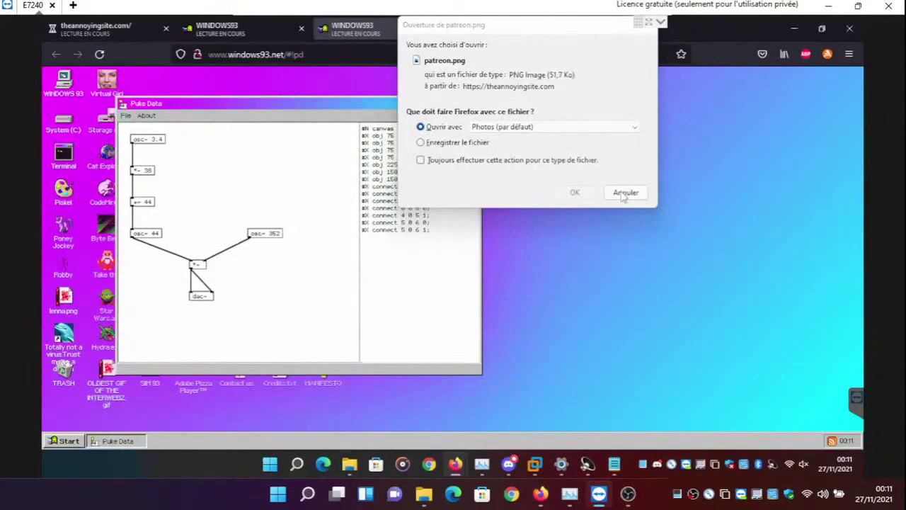
{"action": "left_click", "coordinate": [624, 192]}
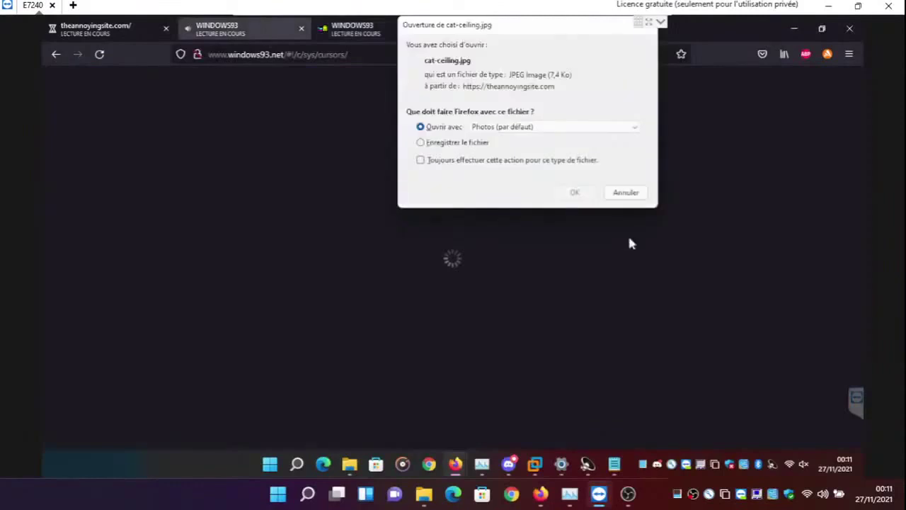
{"action": "left_click", "coordinate": [626, 192]}
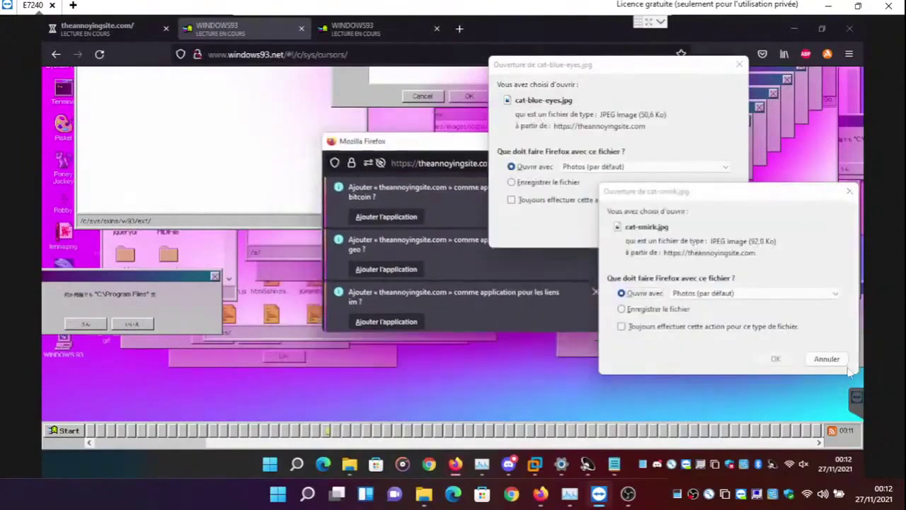
{"action": "left_click", "coordinate": [832, 362]}
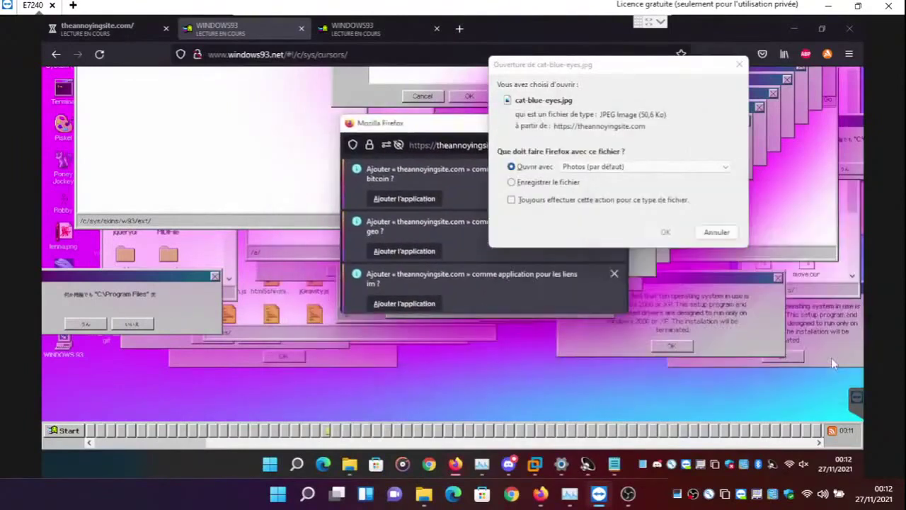
{"action": "left_click", "coordinate": [715, 232]}
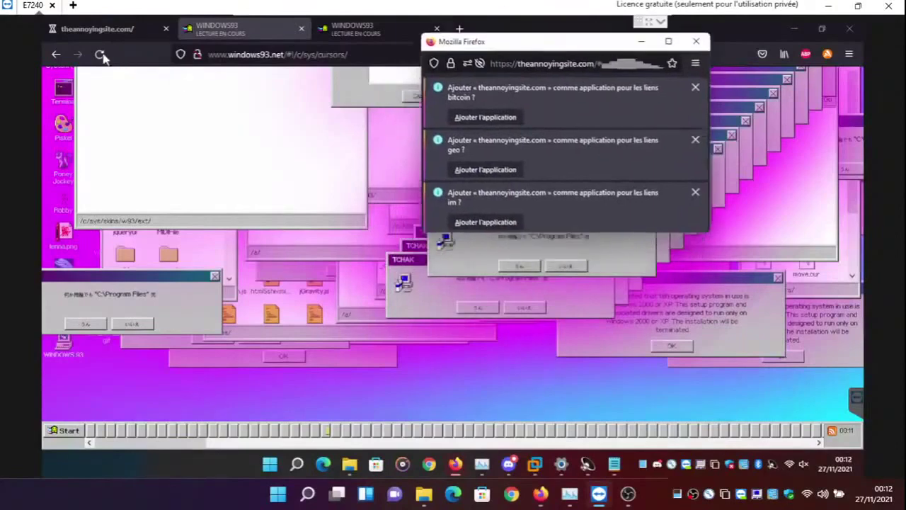
Reload the first WINDOWS93 page and check Puke Data in the second one while it loads
{"action": "left_click", "coordinate": [102, 57]}
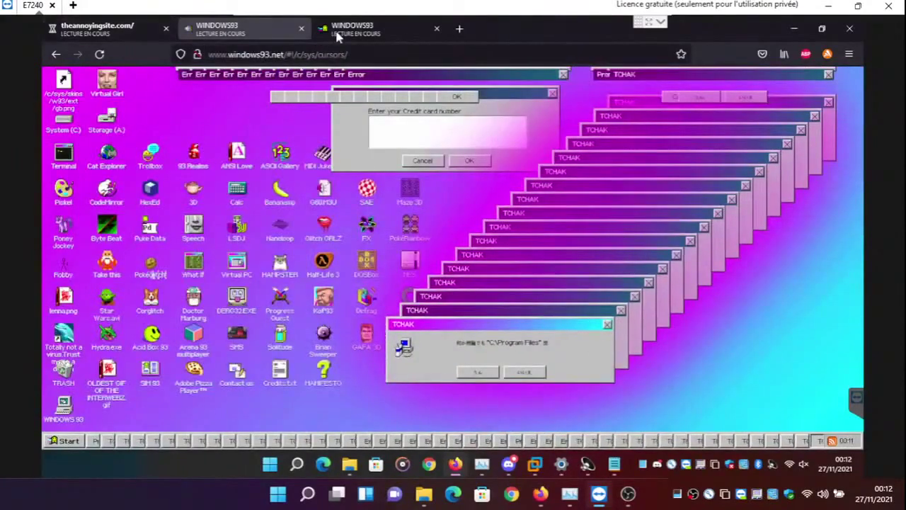
{"action": "left_click", "coordinate": [338, 36]}
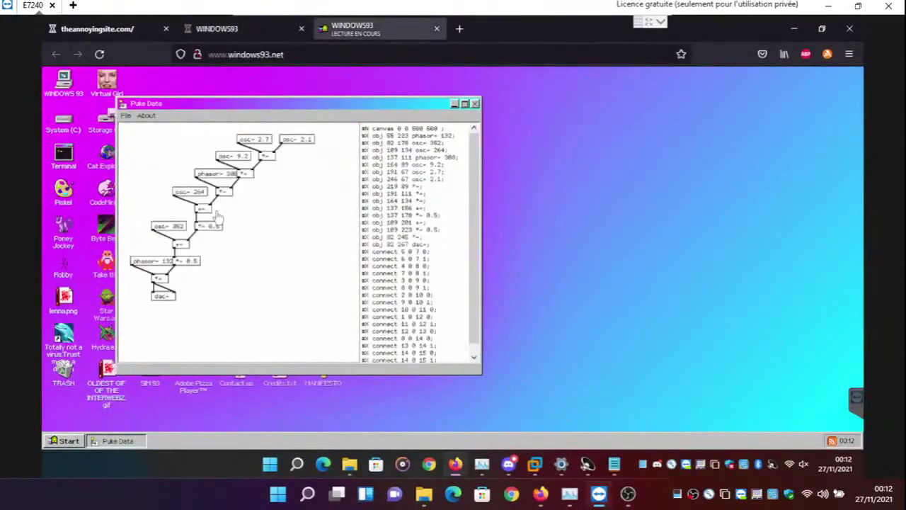
{"action": "left_click", "coordinate": [217, 32]}
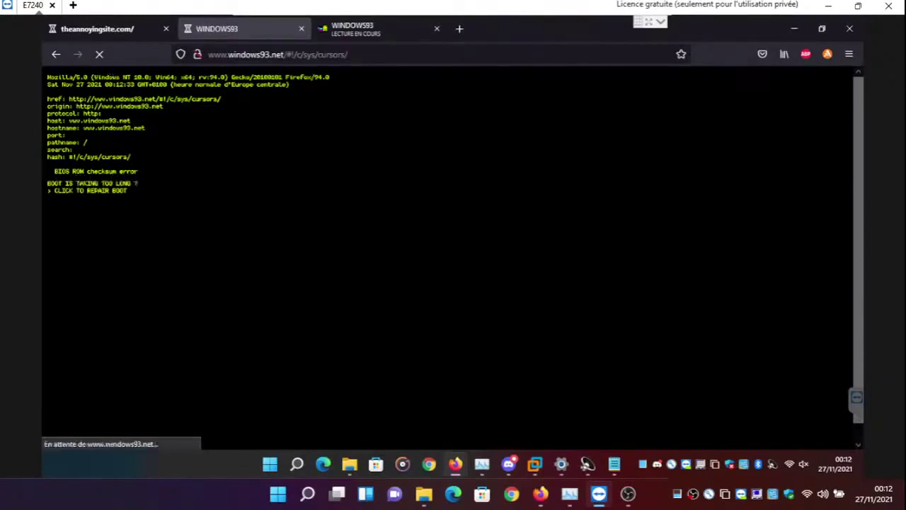
{"action": "left_click", "coordinate": [278, 54]}
{"action": "key", "text": "Escape"}
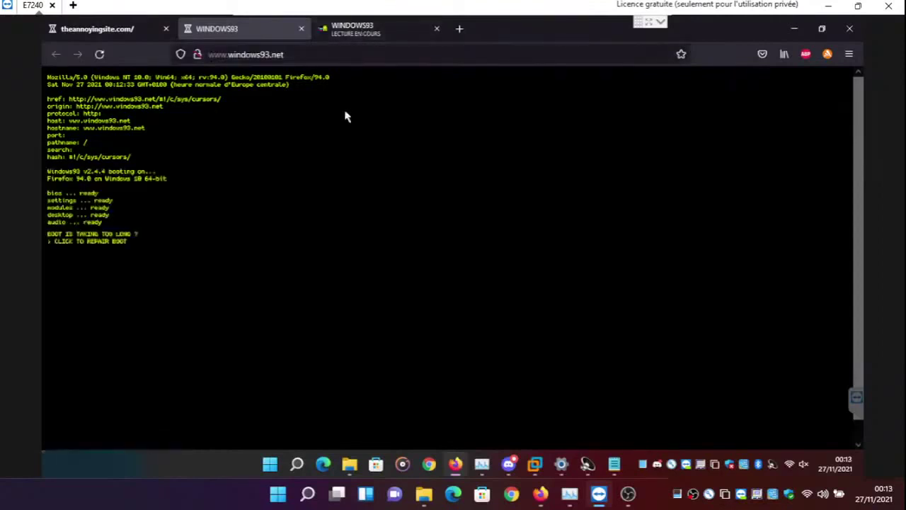
{"action": "key", "text": "ctrl+Tab"}
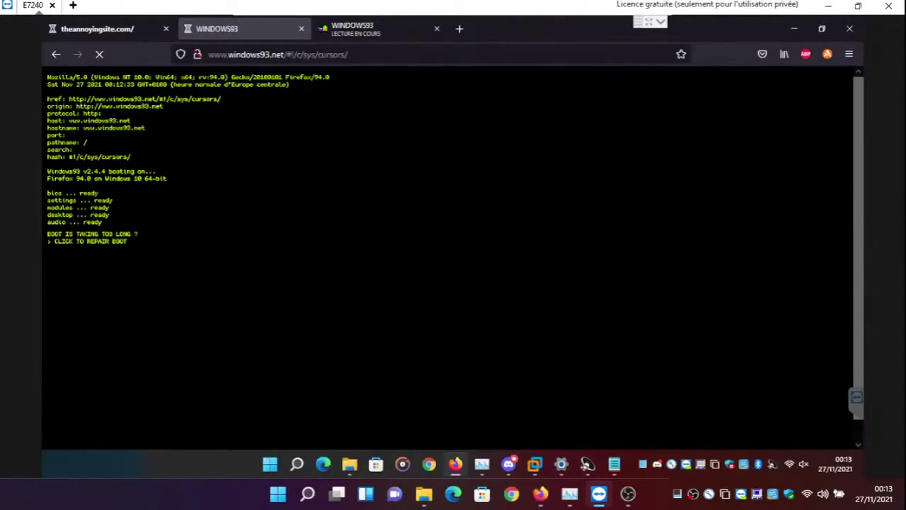
{"action": "left_click_drag", "start_coordinate": [348, 54], "coordinate": [286, 54]}
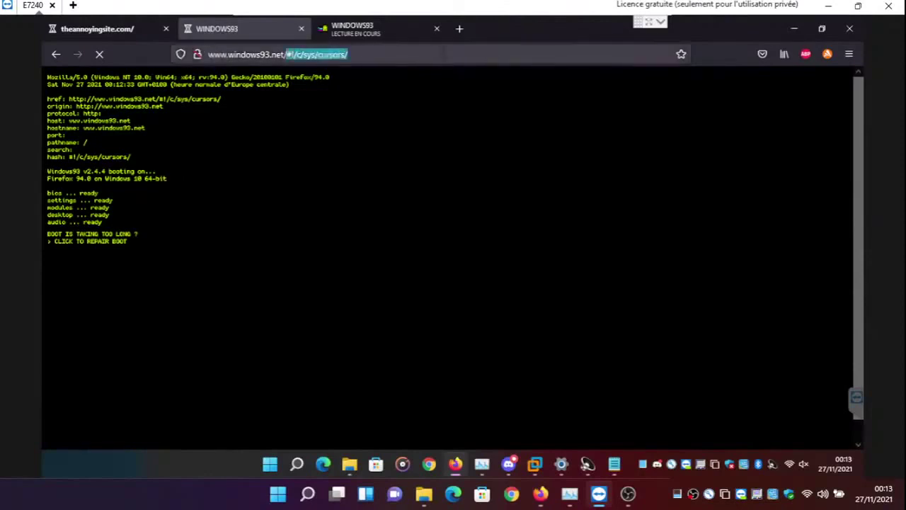
{"action": "key", "text": "BackSpace"}
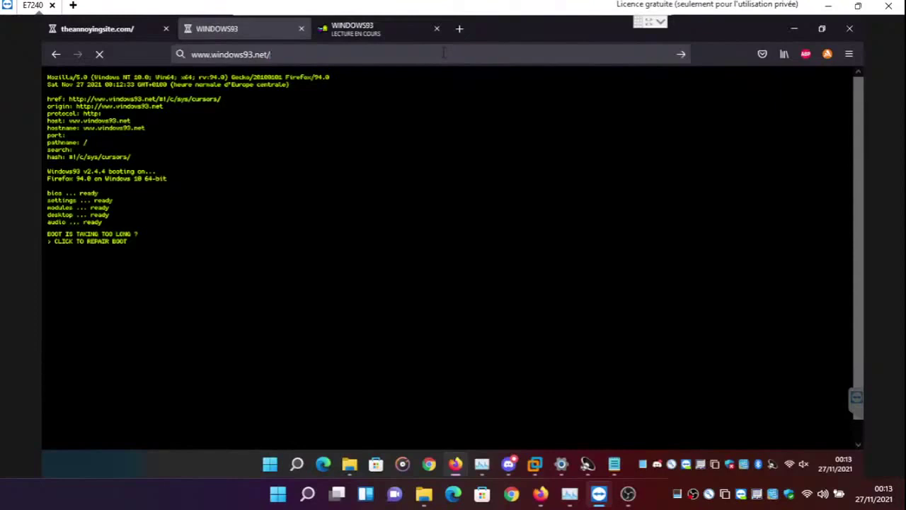
{"action": "key", "text": "Return"}
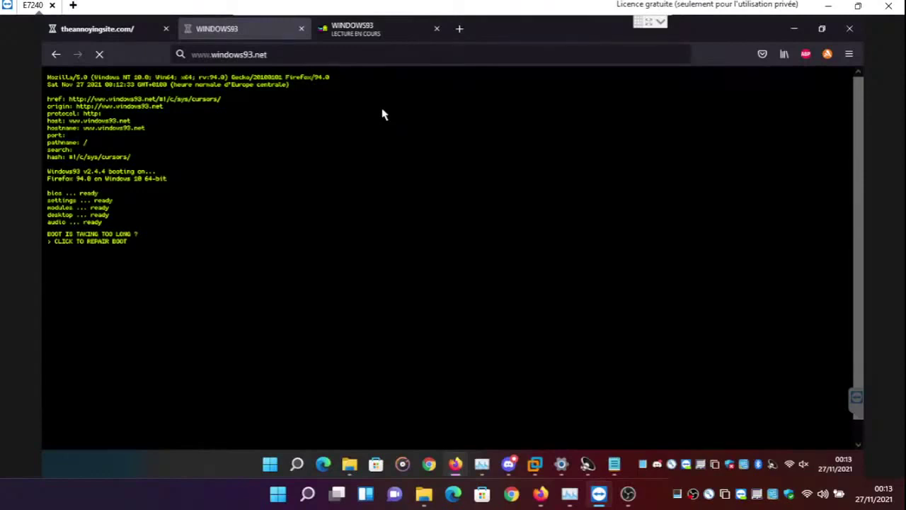
Randomize the Puke Data patch in the second WINDOWS93 page and check theannoyingsite.com
{"action": "left_click", "coordinate": [372, 37]}
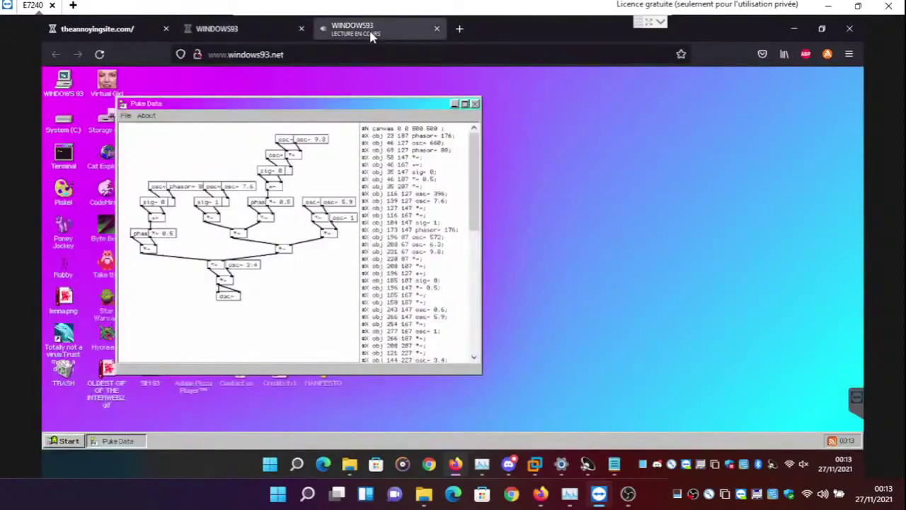
{"action": "left_click", "coordinate": [319, 141]}
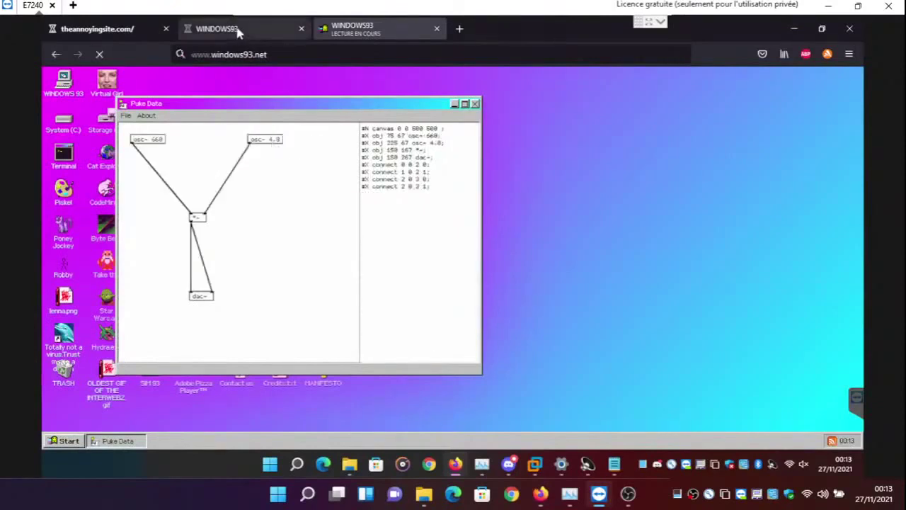
{"action": "left_click", "coordinate": [135, 32]}
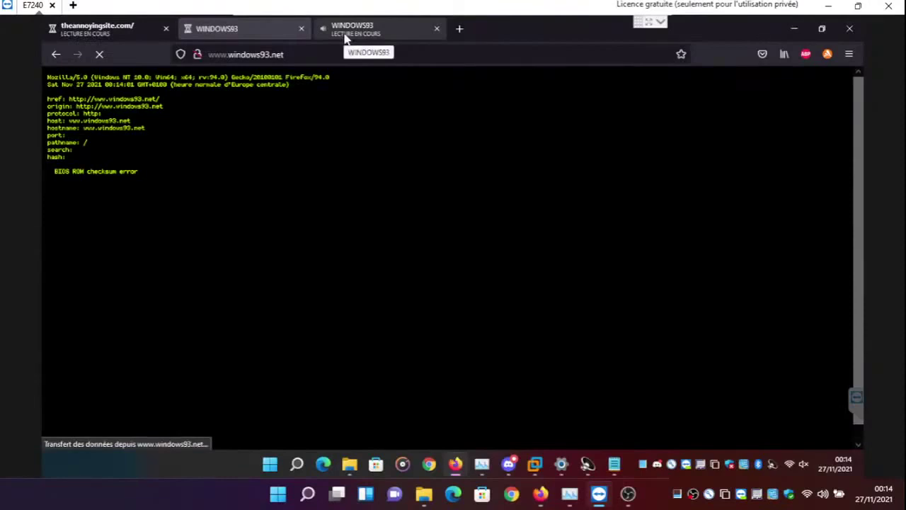
View the local Téléchargements folder in File Explorer, minimize it, and return to Puke Data in the second WINDOWS93 page
{"action": "left_click", "coordinate": [426, 497]}
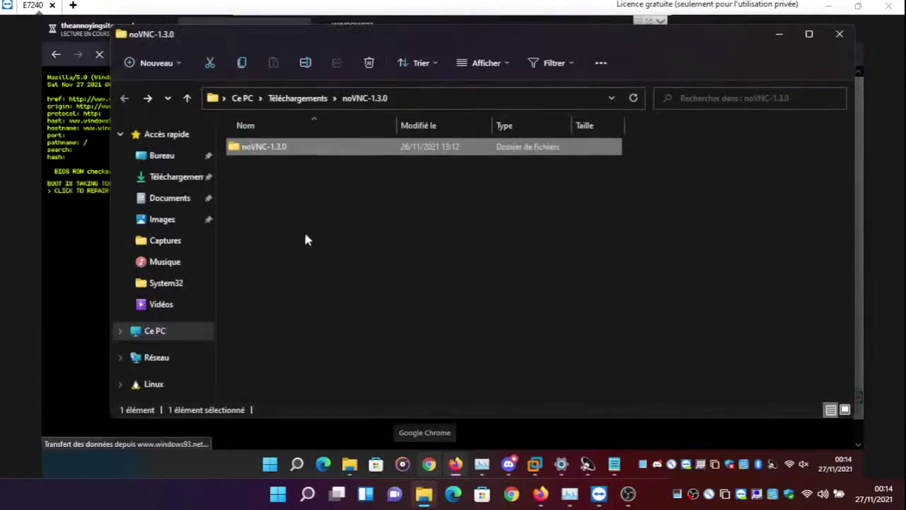
{"action": "left_click", "coordinate": [319, 101]}
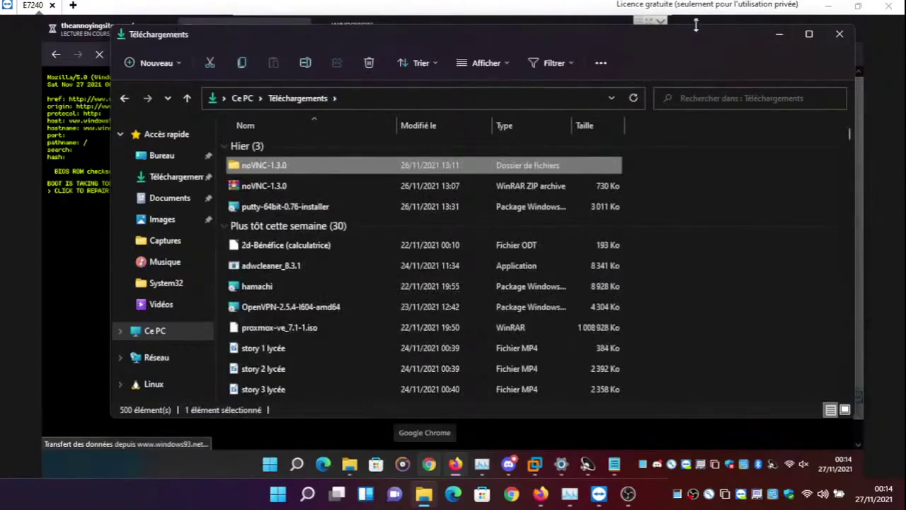
{"action": "left_click", "coordinate": [780, 34]}
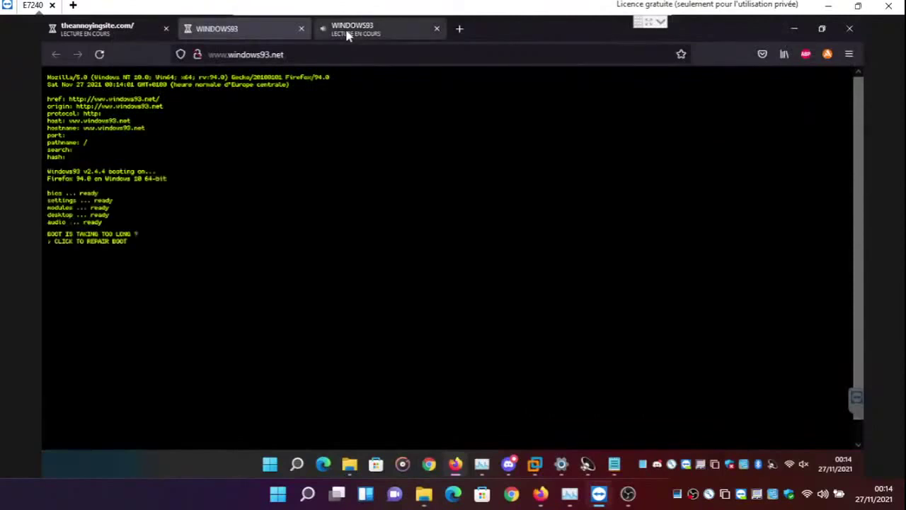
{"action": "left_click", "coordinate": [347, 34]}
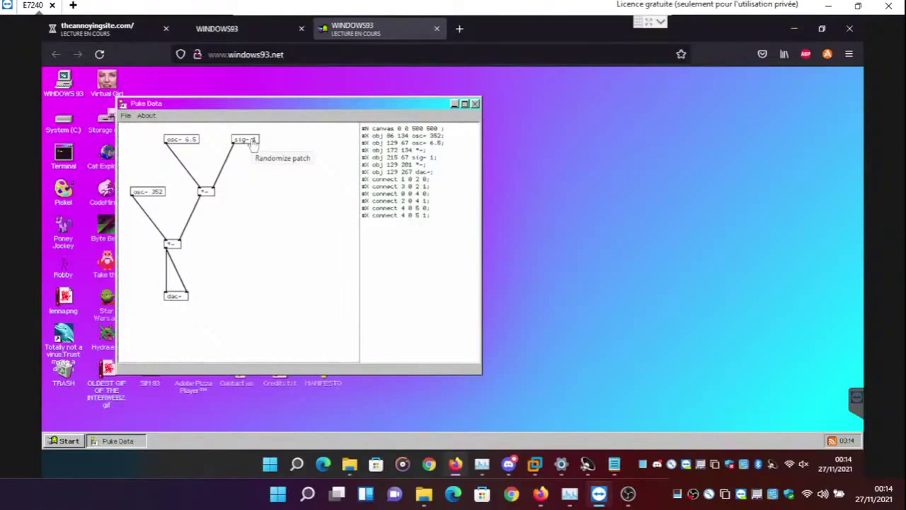
Randomize the Puke Data patch several times in a row
{"action": "left_click", "coordinate": [254, 142]}
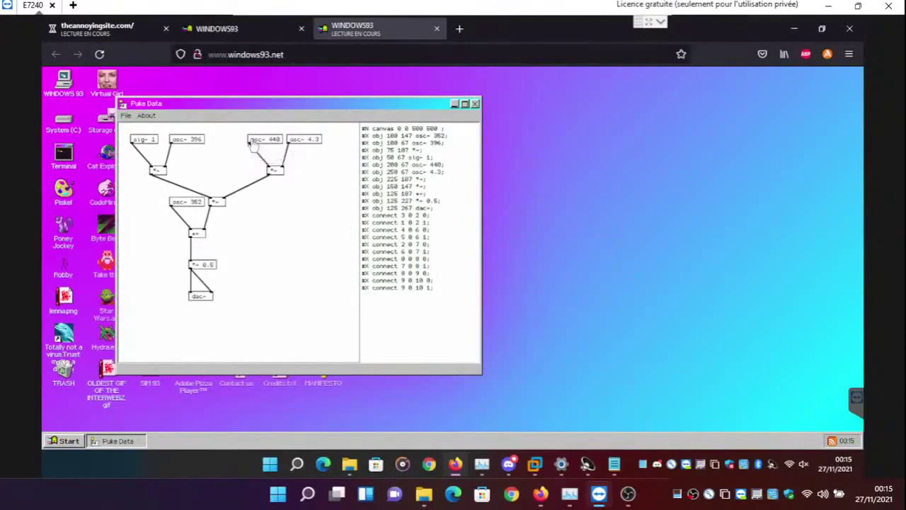
{"action": "left_click", "coordinate": [253, 142]}
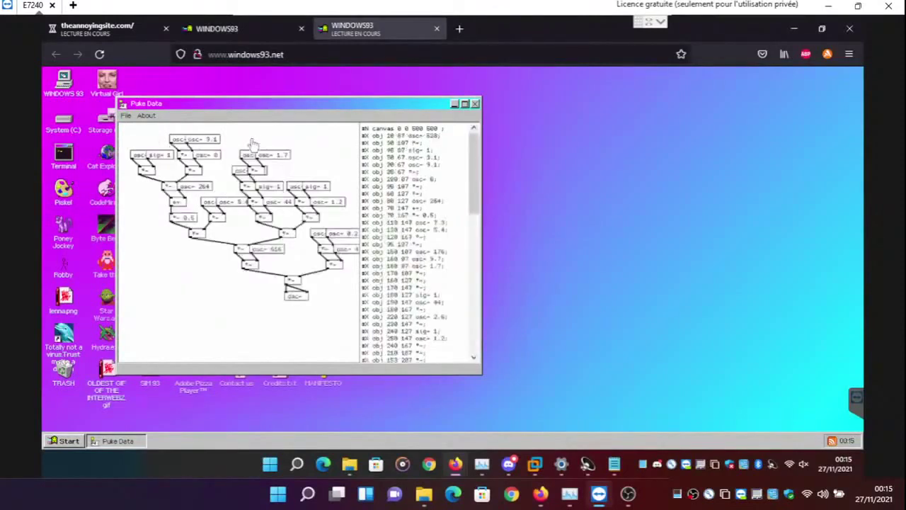
{"action": "left_click", "coordinate": [246, 212]}
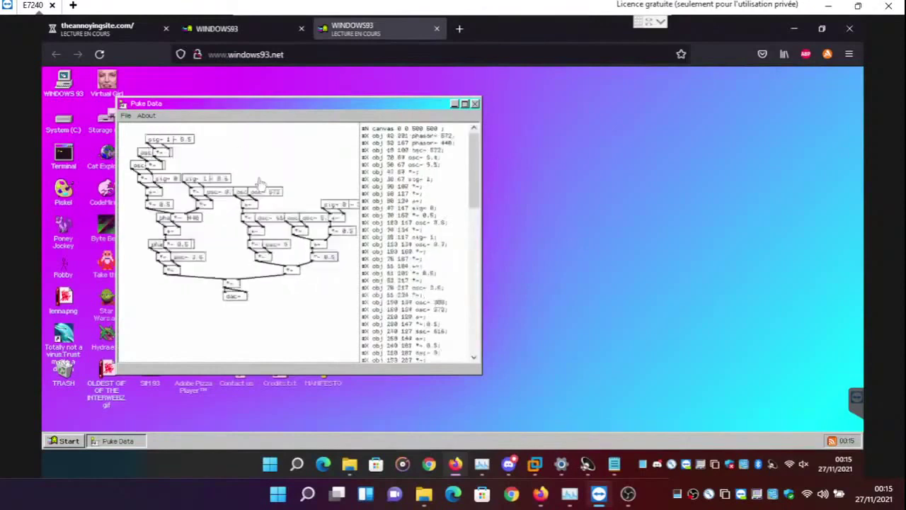
{"action": "left_click", "coordinate": [244, 218]}
{"action": "left_click", "coordinate": [244, 218]}
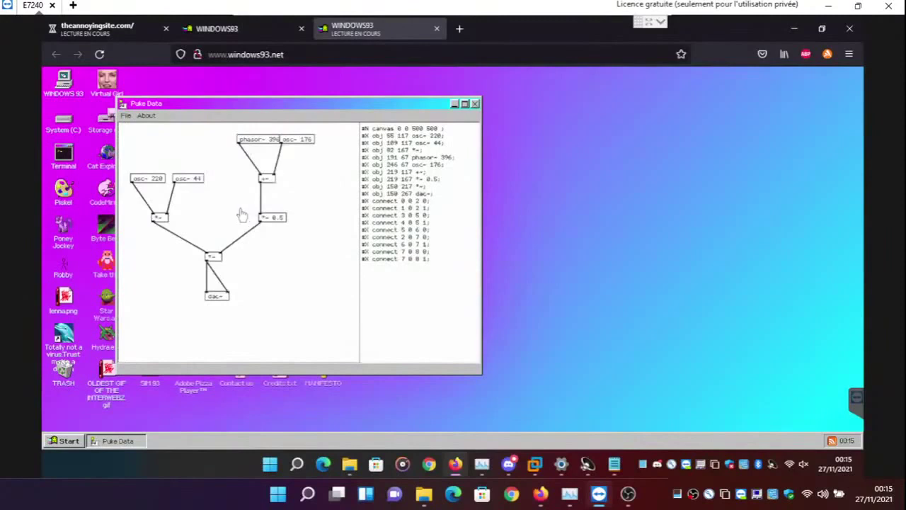
Reload theannoyingsite.com from the background and bring one of its popup windows to the front
{"action": "right_click", "coordinate": [118, 37]}
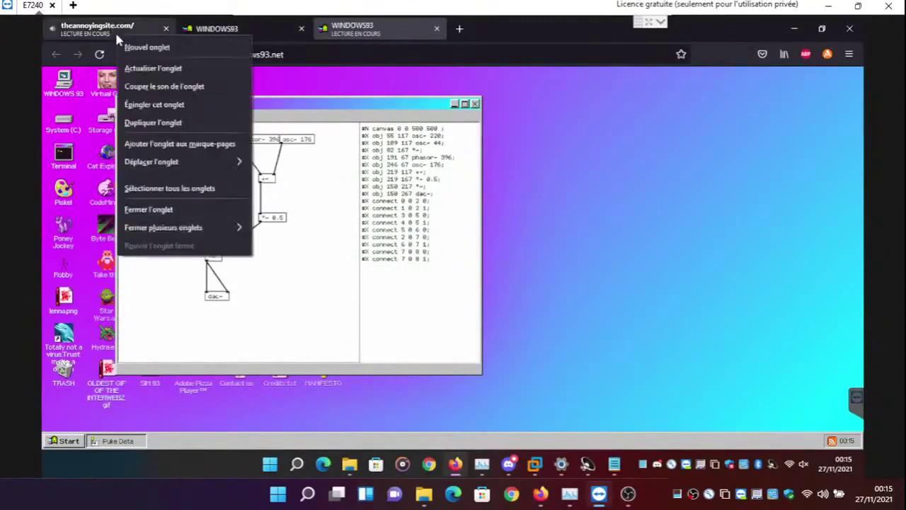
{"action": "left_click", "coordinate": [140, 68]}
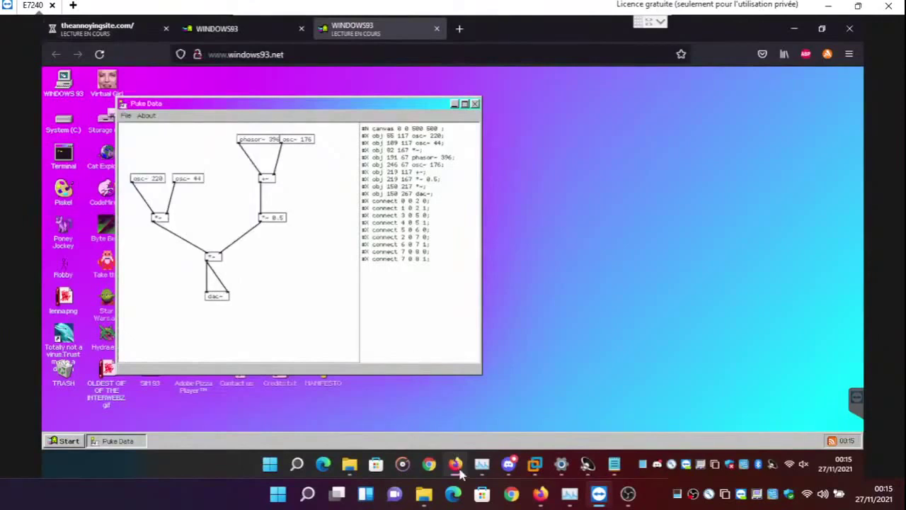
{"action": "mouse_move", "coordinate": [459, 473]}
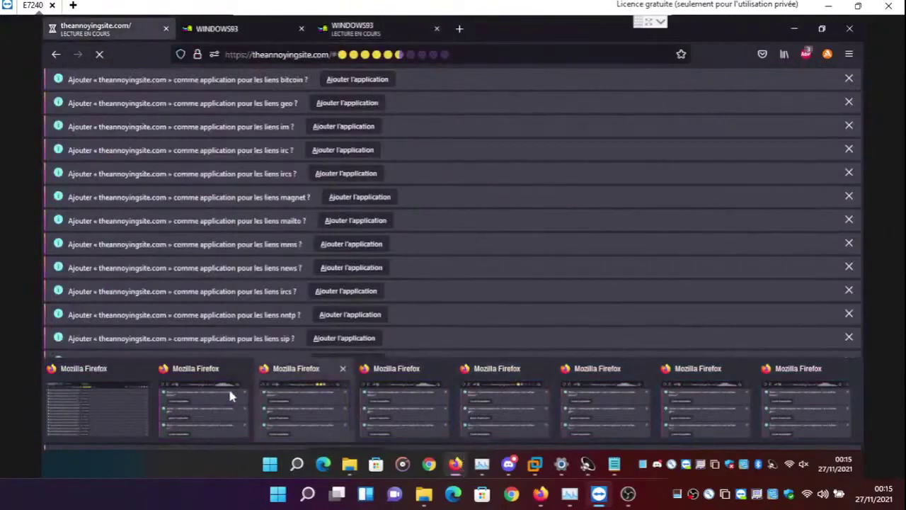
{"action": "left_click", "coordinate": [229, 391]}
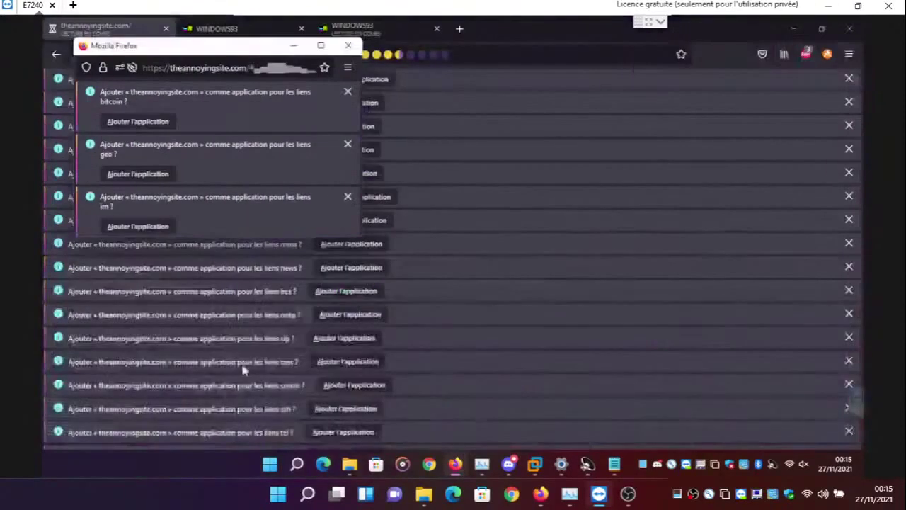
Dismiss all the add-application link prompts in the theannoyingsite.com popup window, starting with bitcoin, geo and im
{"action": "left_click", "coordinate": [348, 93]}
{"action": "left_click", "coordinate": [348, 93]}
{"action": "left_click", "coordinate": [348, 93]}
{"action": "left_click", "coordinate": [348, 93]}
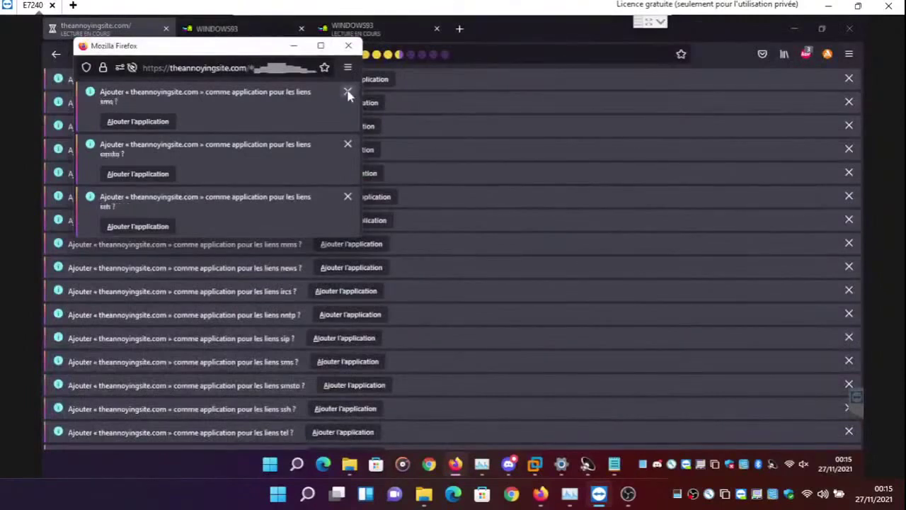
{"action": "left_click", "coordinate": [348, 93]}
{"action": "left_click", "coordinate": [348, 92]}
{"action": "left_click", "coordinate": [347, 93]}
{"action": "left_click", "coordinate": [348, 93]}
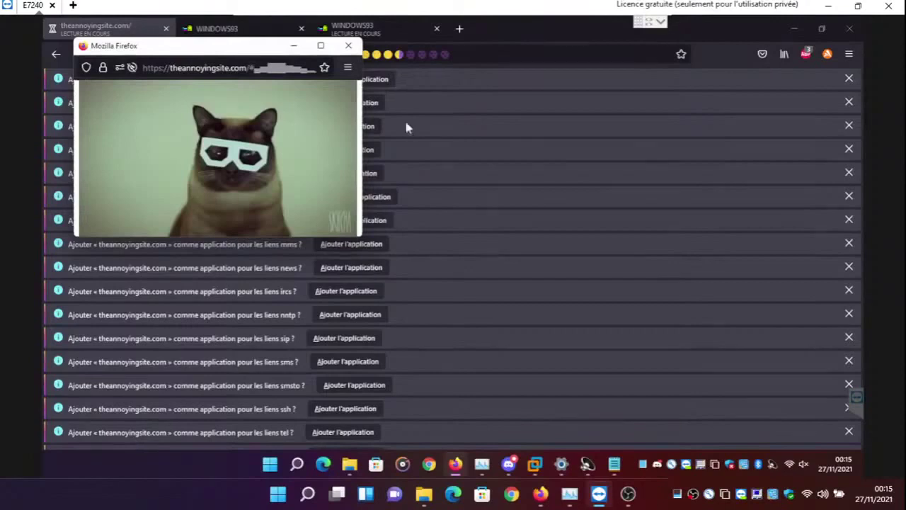
Dismiss every add-application link prompt on the main theannoyingsite.com page, through to the xmpp one
{"action": "left_click", "coordinate": [849, 79]}
{"action": "left_click", "coordinate": [849, 79]}
{"action": "left_click", "coordinate": [849, 79]}
{"action": "left_click", "coordinate": [849, 80]}
{"action": "left_click", "coordinate": [849, 79]}
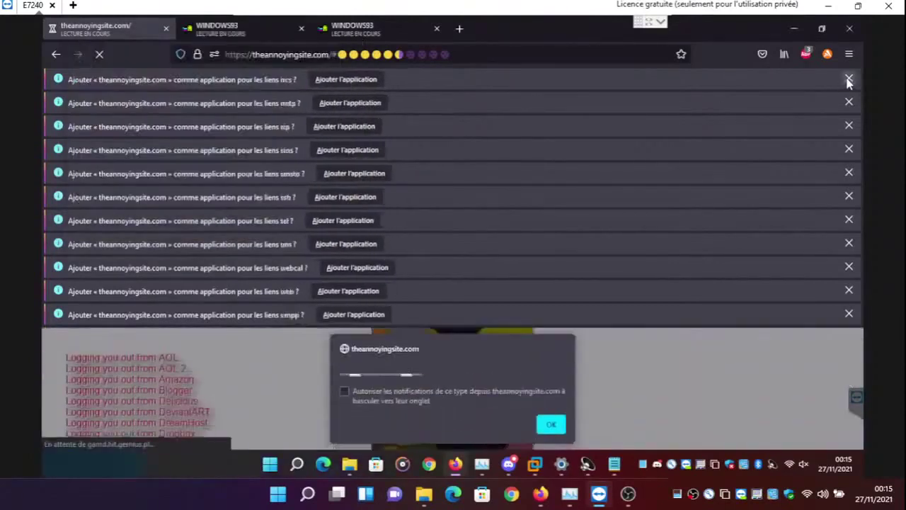
{"action": "left_click", "coordinate": [850, 80]}
{"action": "left_click", "coordinate": [849, 79]}
{"action": "left_click", "coordinate": [849, 79]}
{"action": "left_click", "coordinate": [849, 79]}
{"action": "left_click", "coordinate": [849, 80]}
{"action": "left_click", "coordinate": [849, 79]}
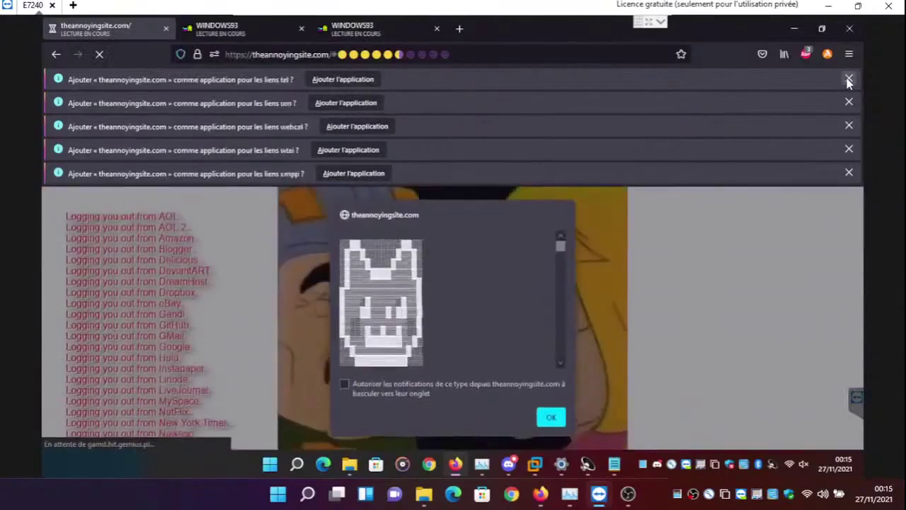
{"action": "left_click", "coordinate": [849, 80]}
{"action": "left_click", "coordinate": [850, 80]}
{"action": "left_click", "coordinate": [849, 79]}
{"action": "left_click", "coordinate": [849, 79]}
{"action": "left_click", "coordinate": [850, 80]}
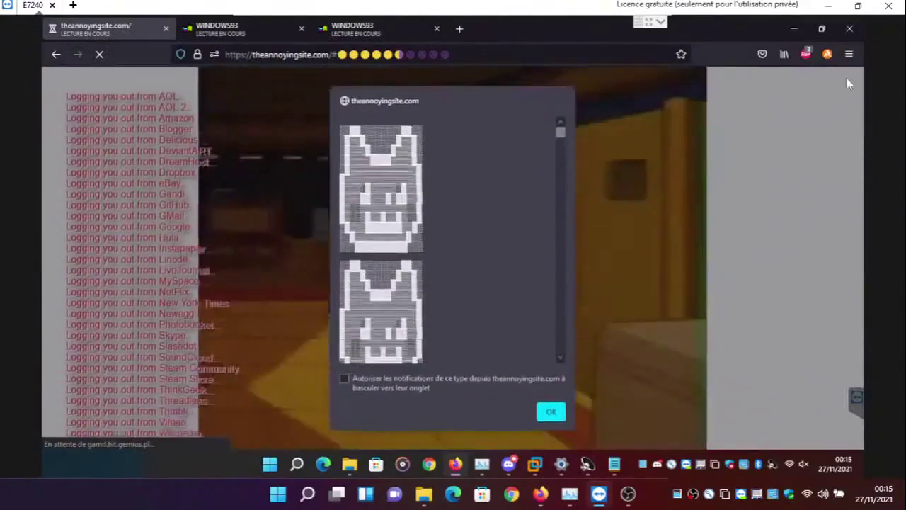
Accept the cat alert on theannoyingsite.com and confirm leaving the page so that it reloads
{"action": "left_click", "coordinate": [549, 412]}
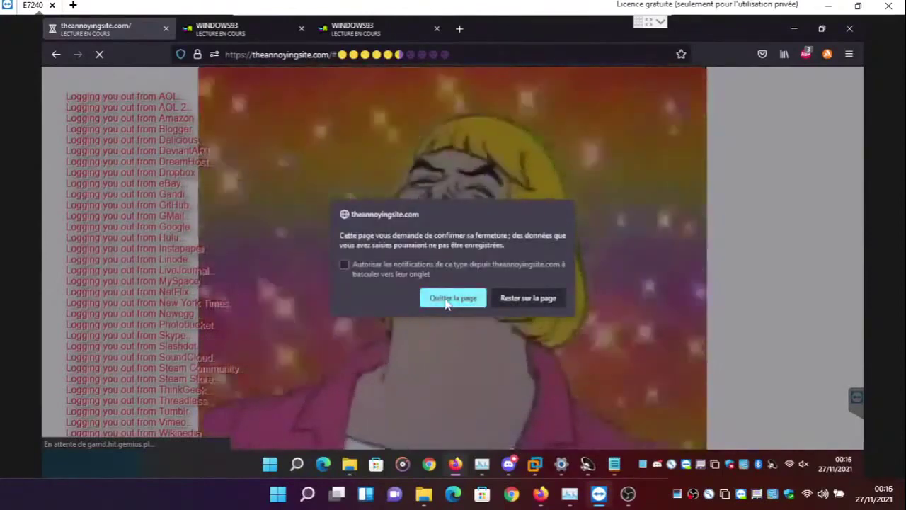
{"action": "left_click", "coordinate": [446, 299]}
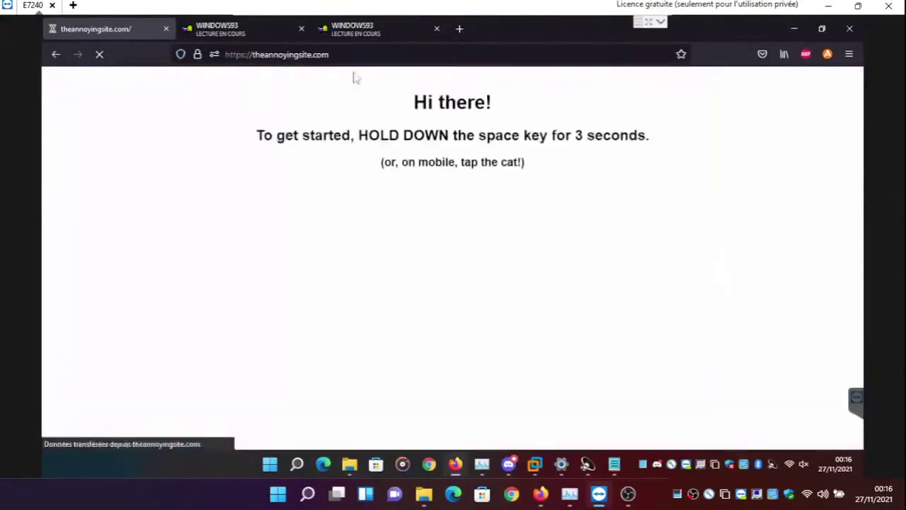
Return to the second WINDOWS93 page and close the Puke Data program
{"action": "left_click", "coordinate": [361, 34]}
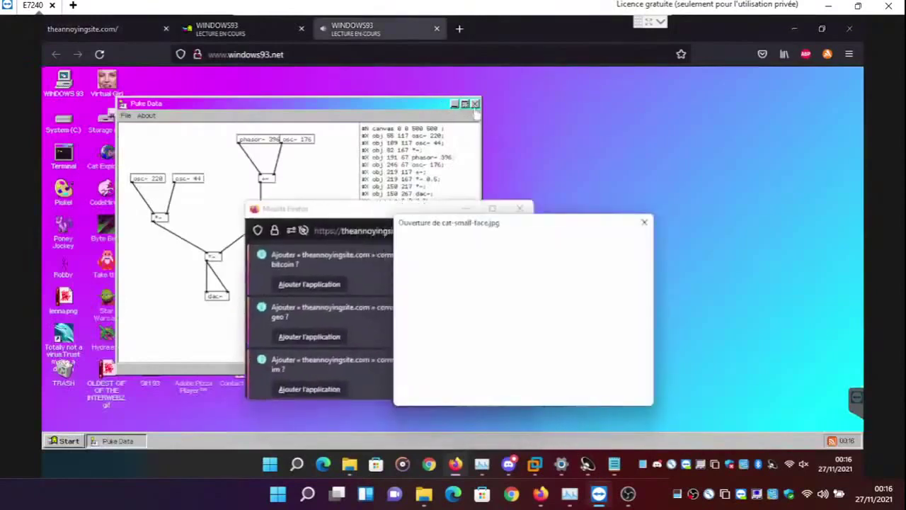
{"action": "left_click", "coordinate": [477, 108]}
{"action": "left_click", "coordinate": [474, 104]}
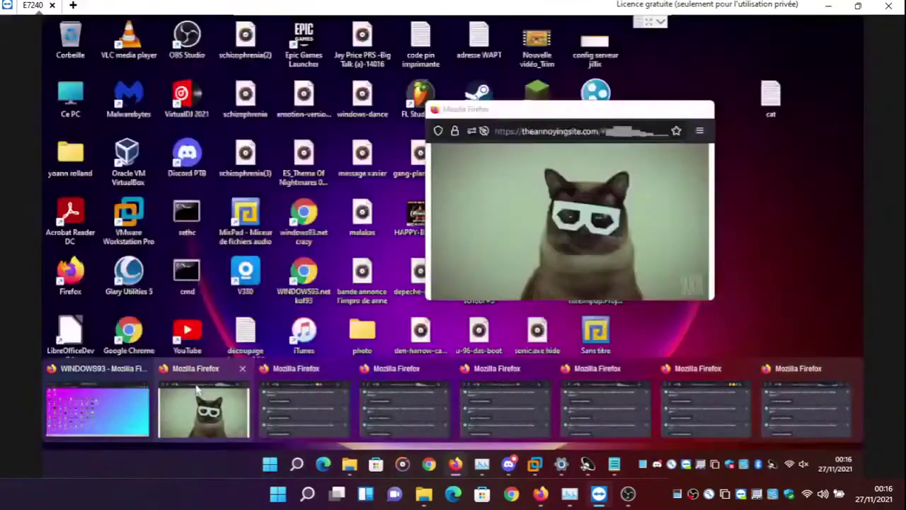
Bring the cat video popup forward, try to show its playback controls, and cancel the cat-blue-eyes.jpg download
{"action": "left_click", "coordinate": [199, 388]}
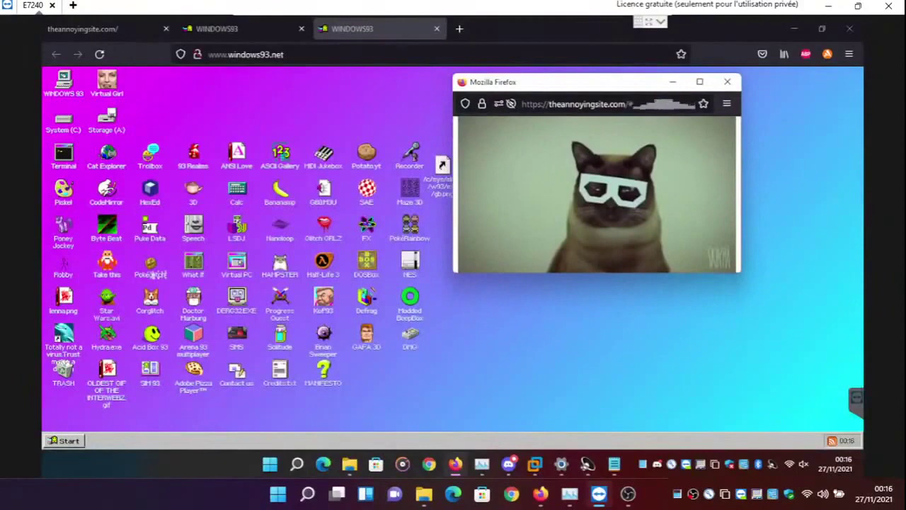
{"action": "left_click", "coordinate": [559, 202]}
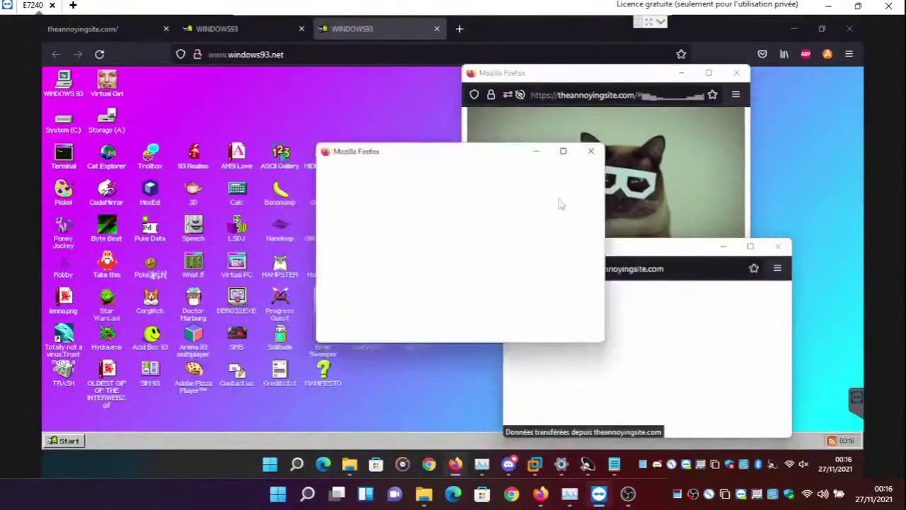
{"action": "right_click", "coordinate": [570, 193]}
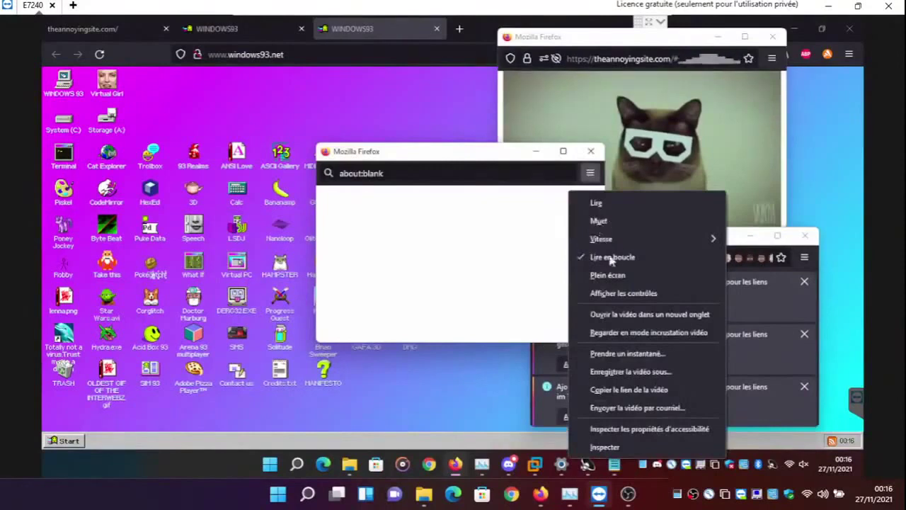
{"action": "left_click", "coordinate": [616, 299]}
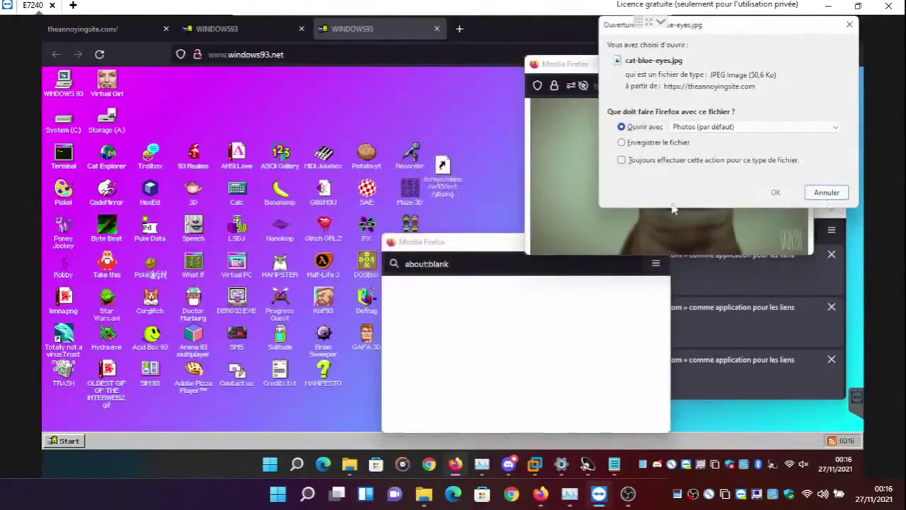
{"action": "key", "text": "Escape"}
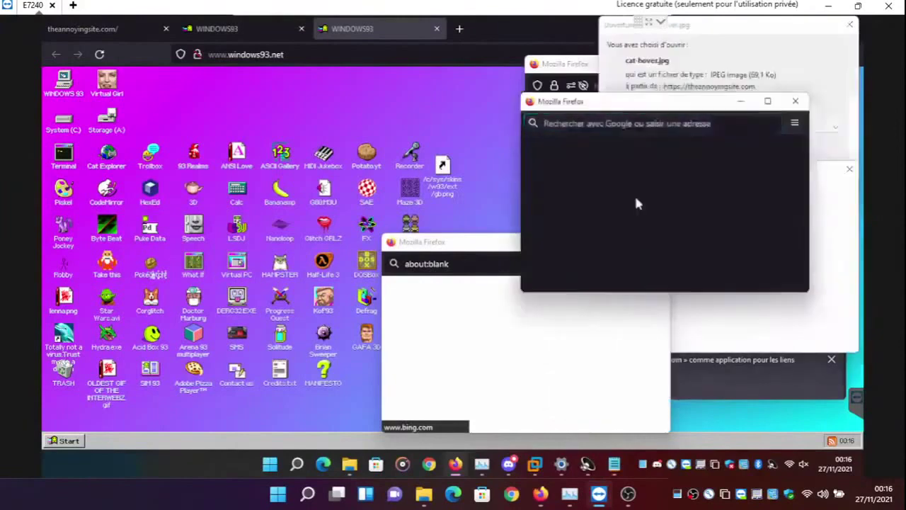
Open the popup's cat video, cat.mp4, in a new browser tab and switch to it
{"action": "right_click", "coordinate": [582, 199]}
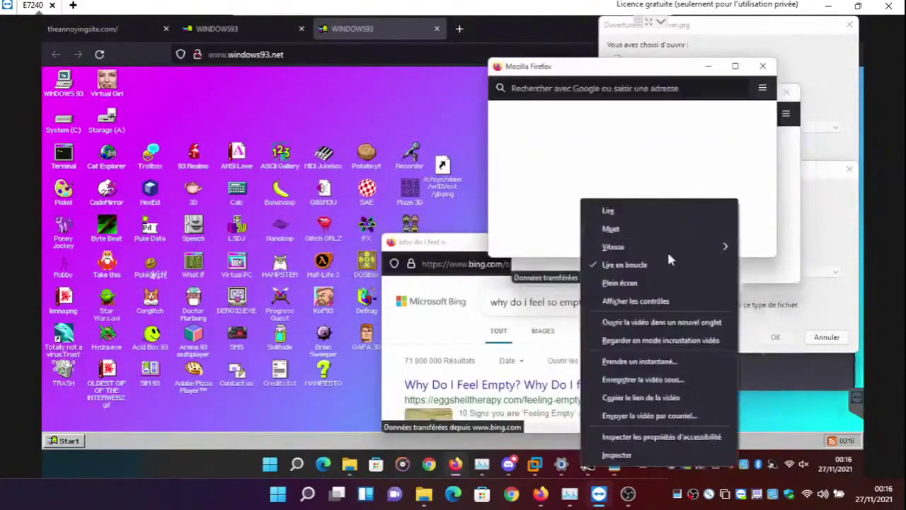
{"action": "mouse_move", "coordinate": [614, 247]}
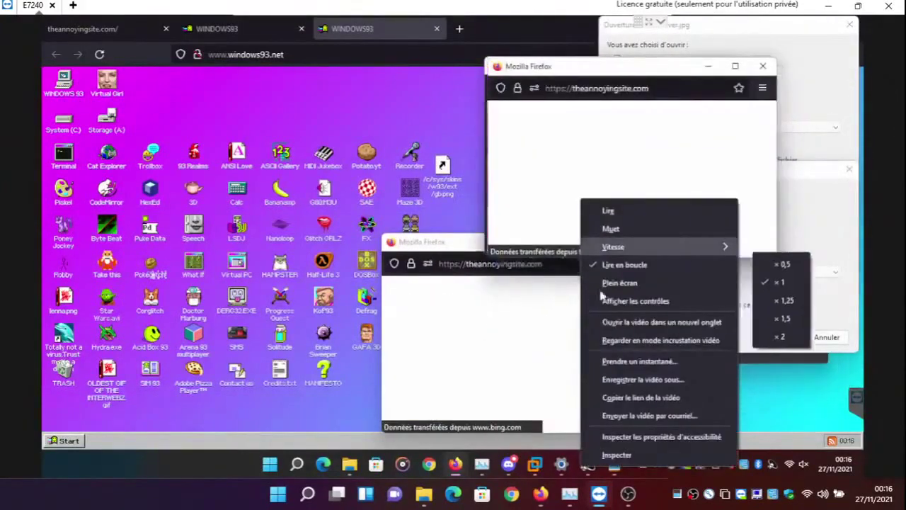
{"action": "left_click", "coordinate": [626, 322]}
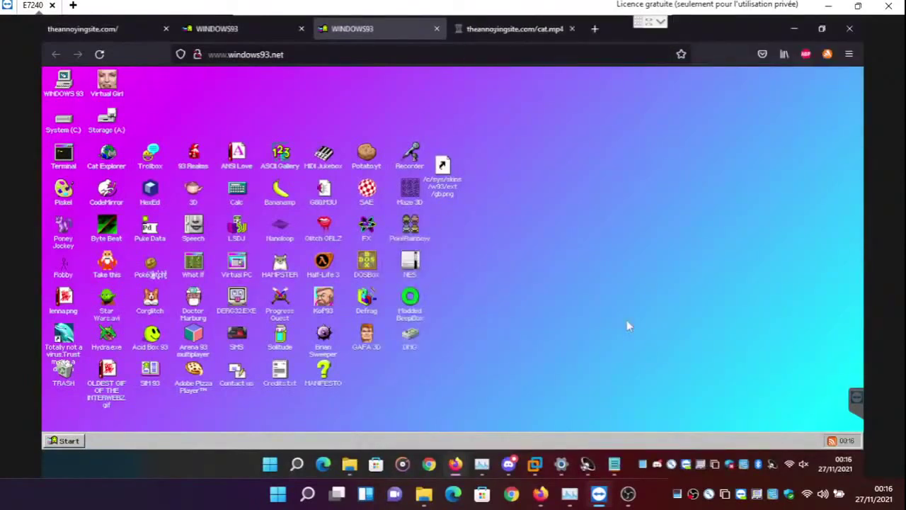
{"action": "left_click", "coordinate": [483, 32]}
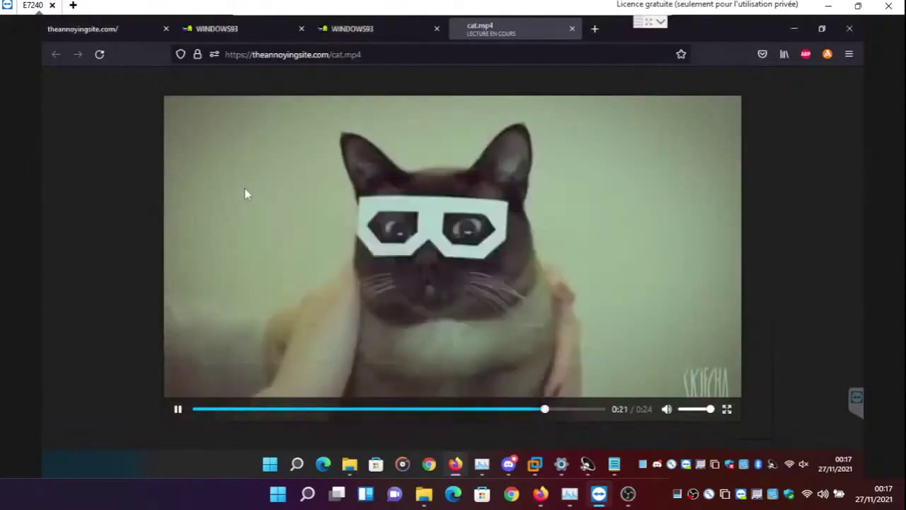
Set cat.mp4 to play in a loop and start it again from the beginning
{"action": "right_click", "coordinate": [245, 191]}
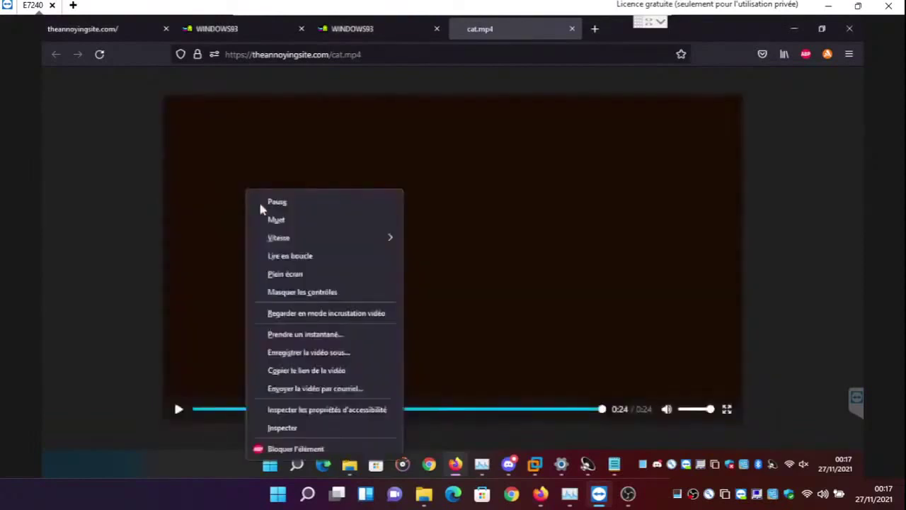
{"action": "left_click", "coordinate": [286, 257]}
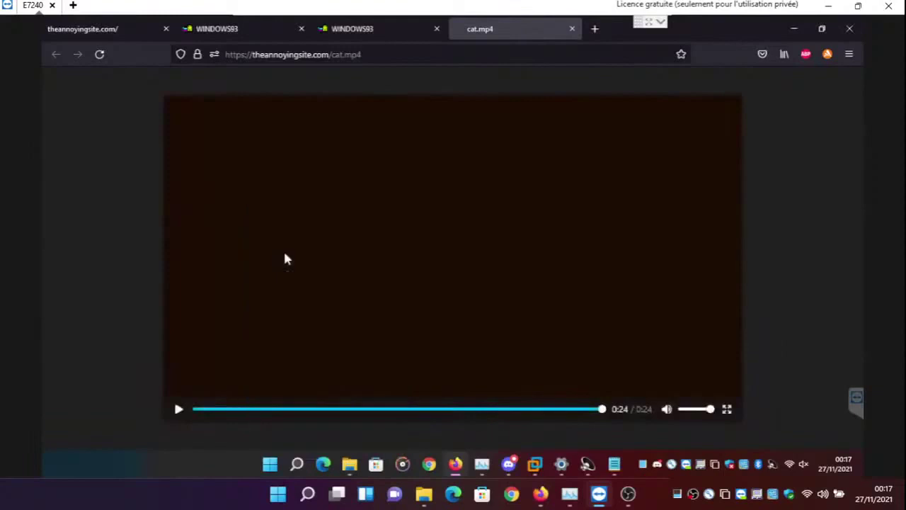
{"action": "left_click", "coordinate": [179, 410]}
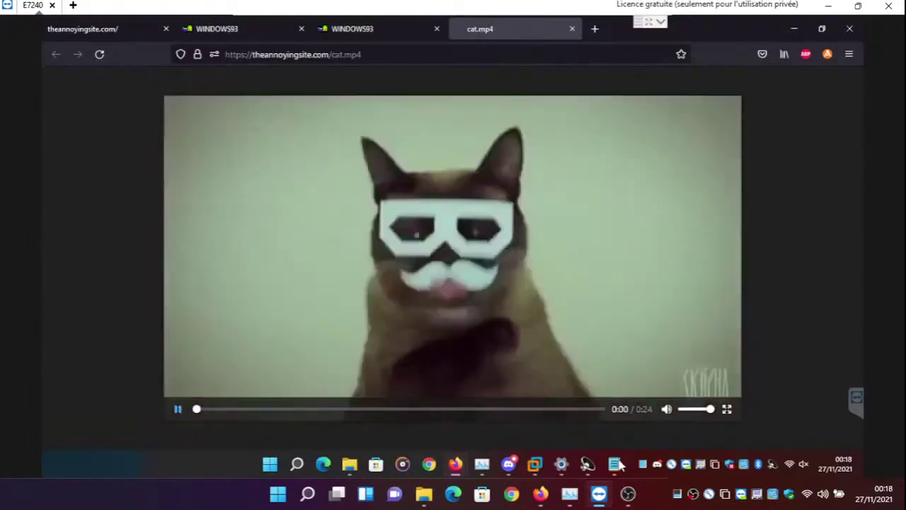
Bring up the cat text file in Notepad on the remote computer and close it
{"action": "left_click", "coordinate": [616, 464]}
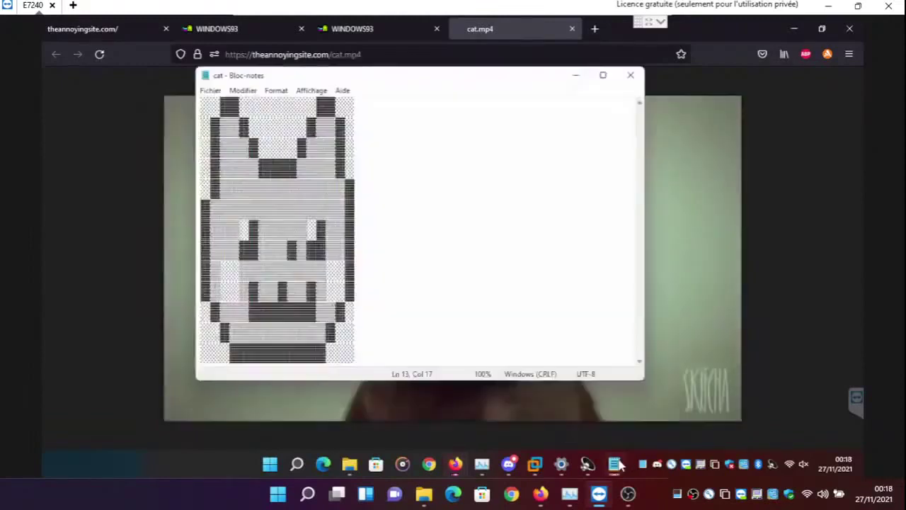
{"action": "left_click", "coordinate": [631, 77]}
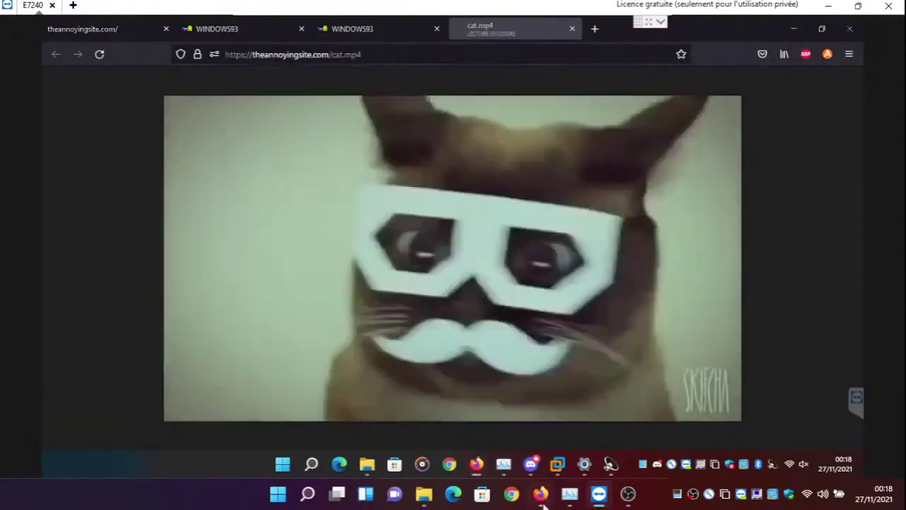
Bring another theannoyingsite.com popup to the front, return to the second WINDOWS93 page, and clear the popup from view
{"action": "mouse_move", "coordinate": [475, 459]}
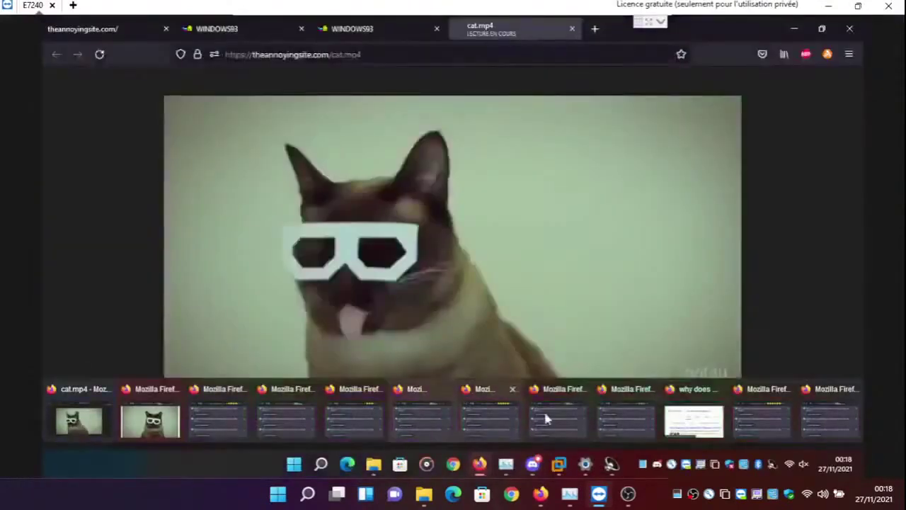
{"action": "left_click", "coordinate": [546, 419]}
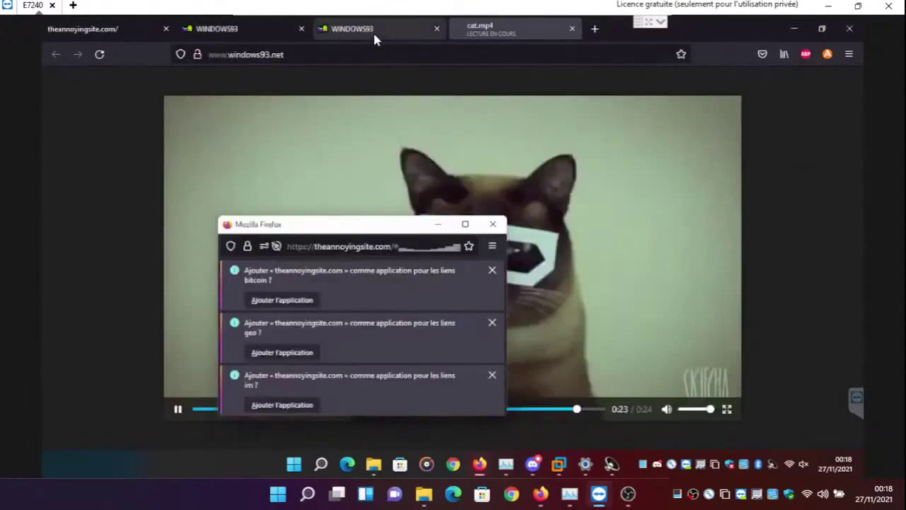
{"action": "left_click", "coordinate": [374, 34]}
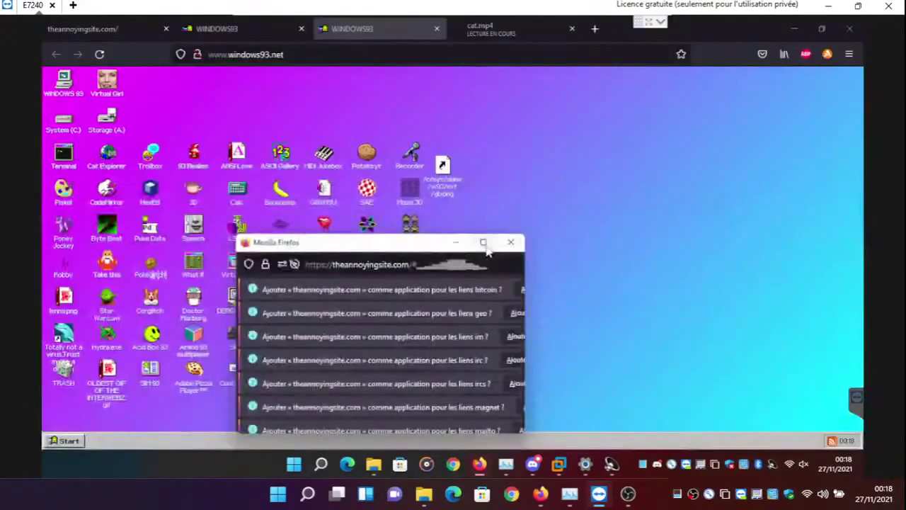
{"action": "left_click", "coordinate": [493, 254]}
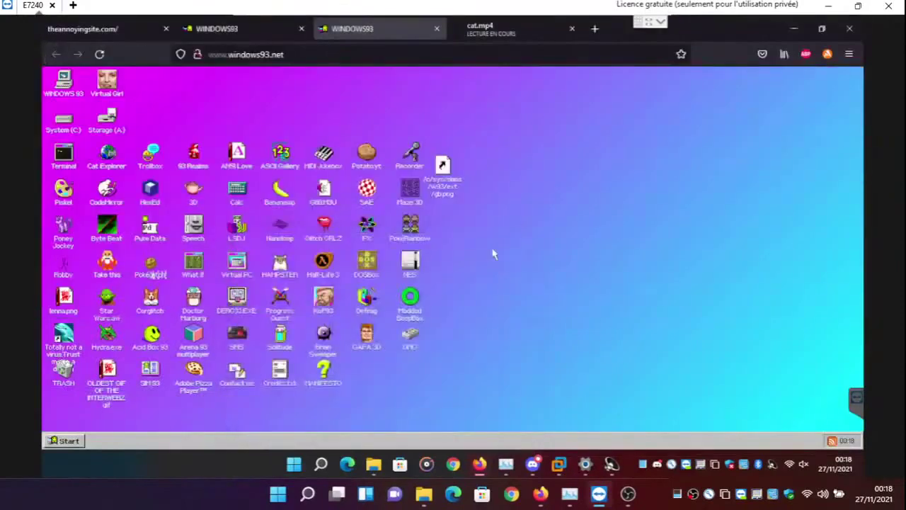
Minimize the WINDOWS93 browser window and dismiss the text-art cat alert in theannoyingsite.com's popup
{"action": "left_click", "coordinate": [791, 32]}
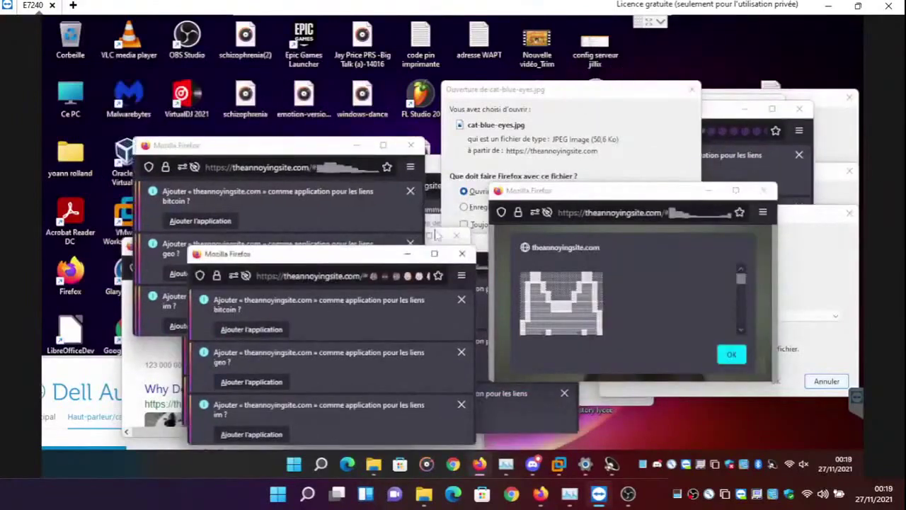
{"action": "left_click", "coordinate": [733, 357]}
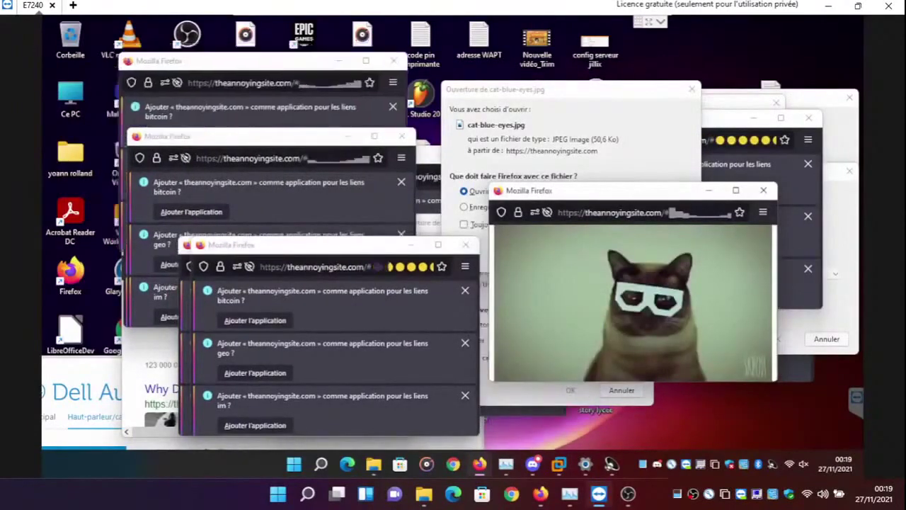
Close the cat-blue-eyes.jpg download prompt and the popup window with the Bing search "why does my cat attack me"
{"action": "left_click", "coordinate": [610, 162]}
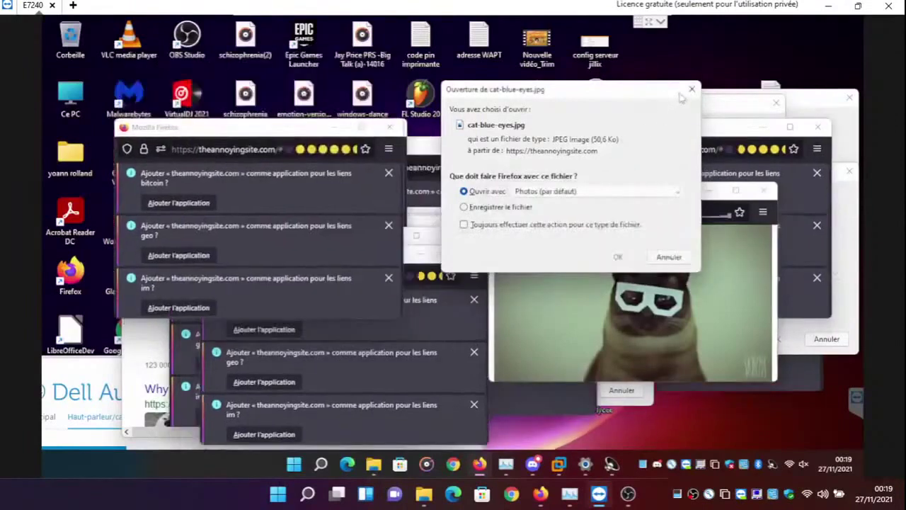
{"action": "left_click", "coordinate": [690, 91]}
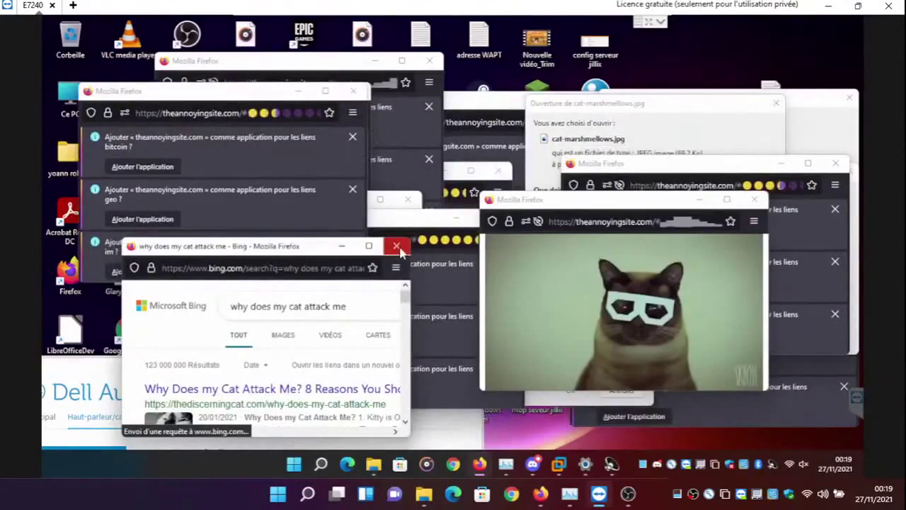
{"action": "left_click", "coordinate": [397, 246]}
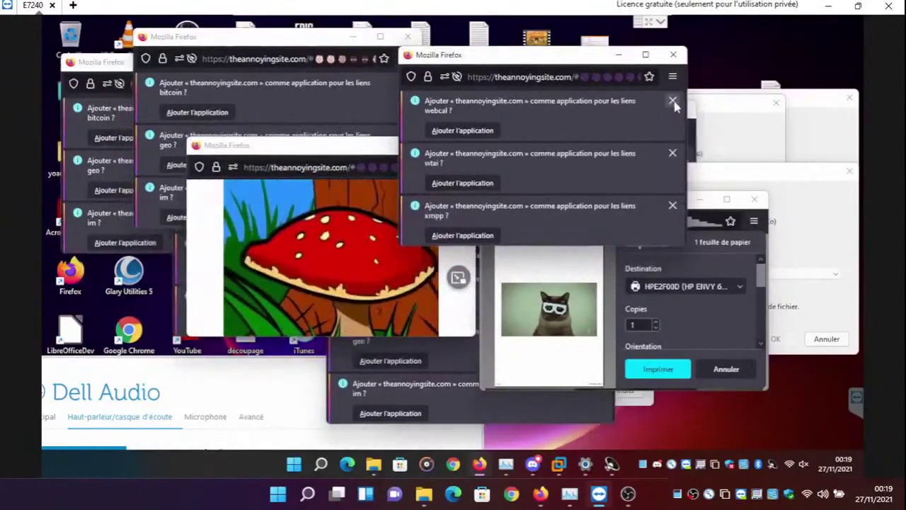
Clear one popup's link-handler requests, and cancel printing in the popup of the cat with glasses, closing both popups
{"action": "left_click", "coordinate": [673, 102]}
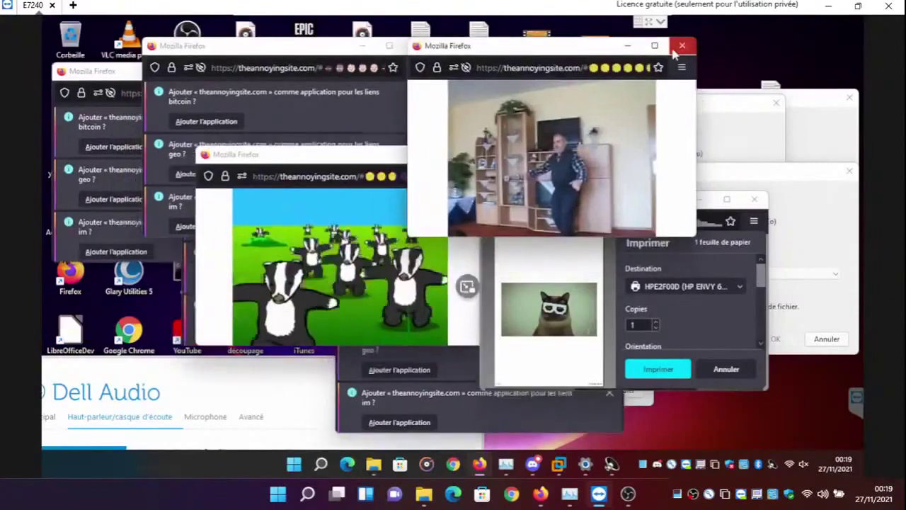
{"action": "left_click", "coordinate": [693, 38]}
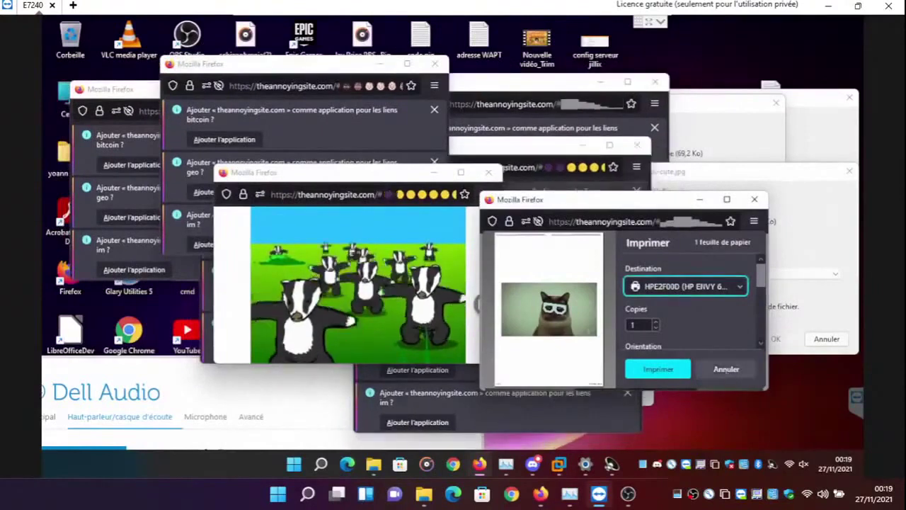
{"action": "left_click", "coordinate": [726, 369]}
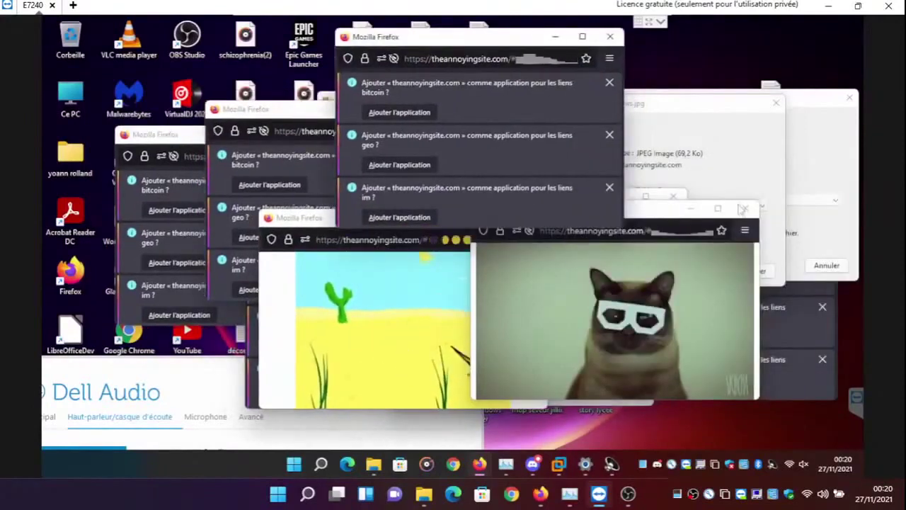
{"action": "left_click", "coordinate": [746, 209]}
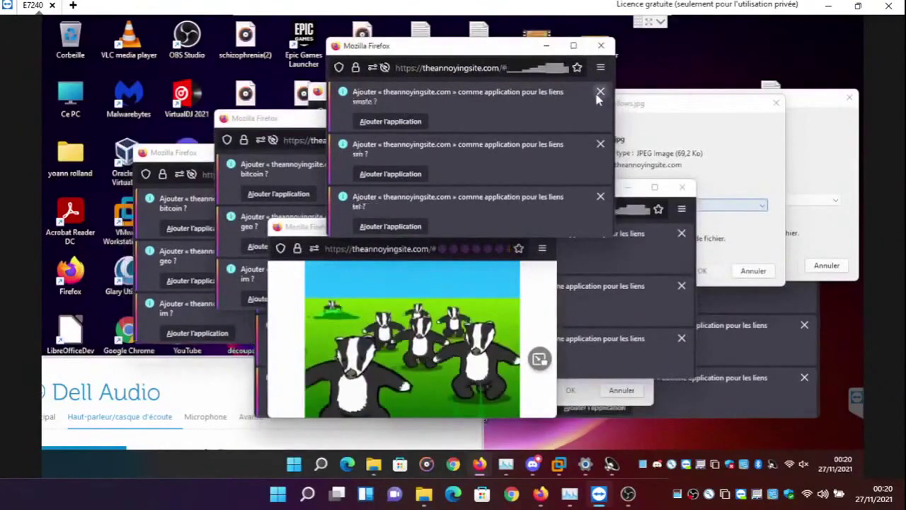
Dismiss the stacked link-handler requests on the moving theannoyingsite.com popups and close a pending cat image download prompt
{"action": "left_click", "coordinate": [592, 101]}
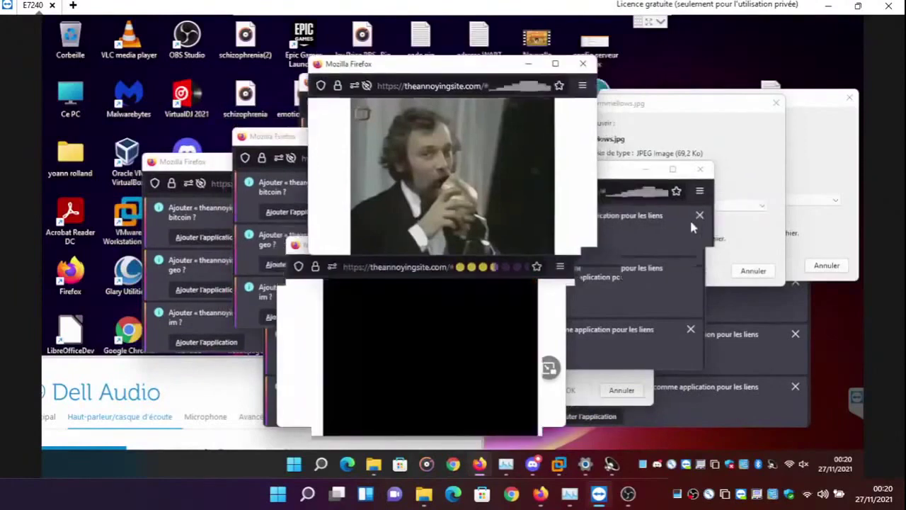
{"action": "left_click", "coordinate": [691, 224]}
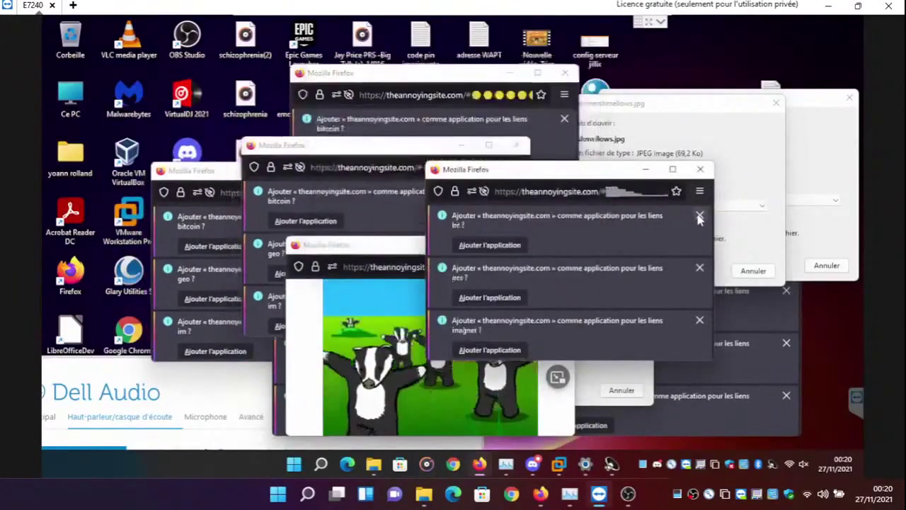
{"action": "left_click", "coordinate": [699, 216]}
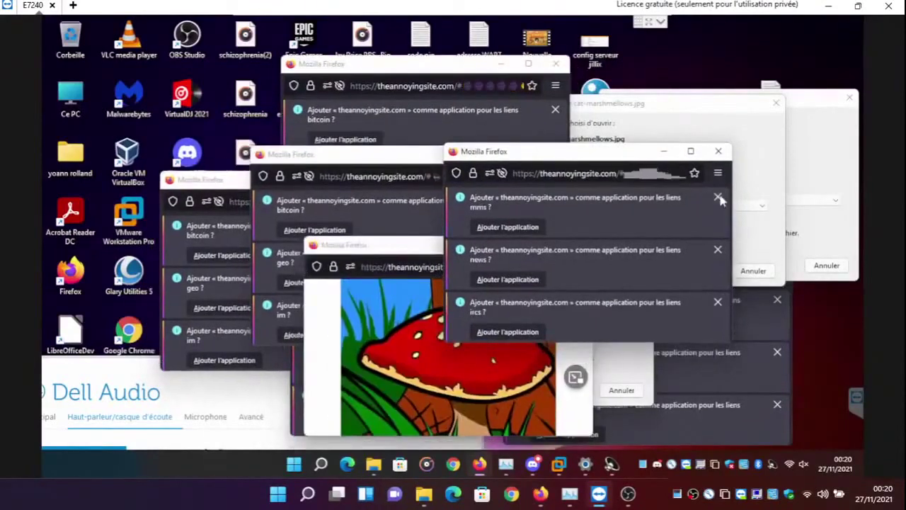
{"action": "left_click", "coordinate": [711, 201]}
{"action": "left_click", "coordinate": [718, 198]}
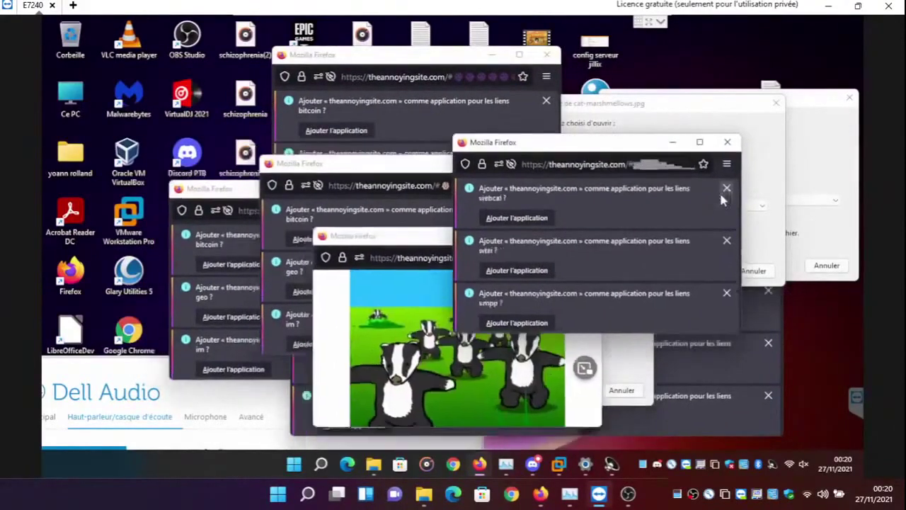
{"action": "left_click", "coordinate": [726, 190]}
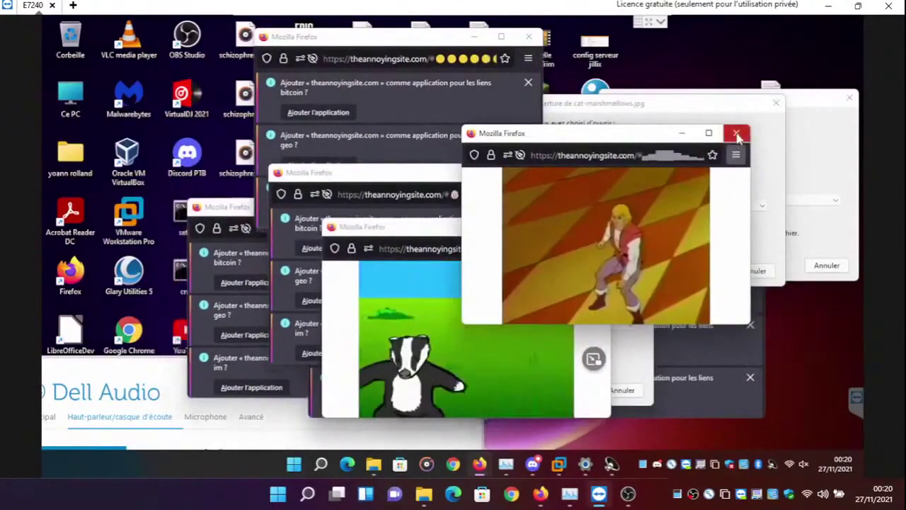
{"action": "left_click", "coordinate": [850, 99]}
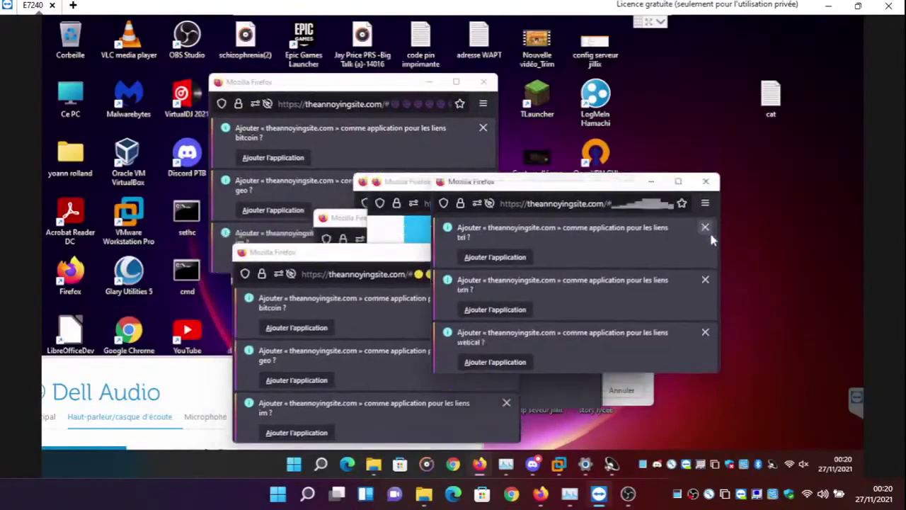
Dismiss another popup's link-handler requests and move the cat text file beside the config serveur jillix icon on the remote desktop
{"action": "left_click", "coordinate": [705, 228]}
{"action": "left_click", "coordinate": [706, 228]}
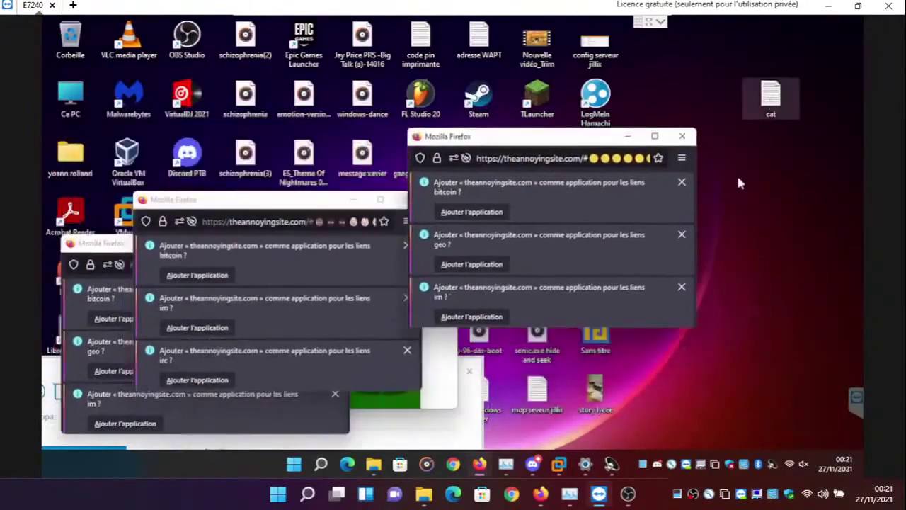
{"action": "left_click_drag", "start_coordinate": [769, 98], "coordinate": [648, 52]}
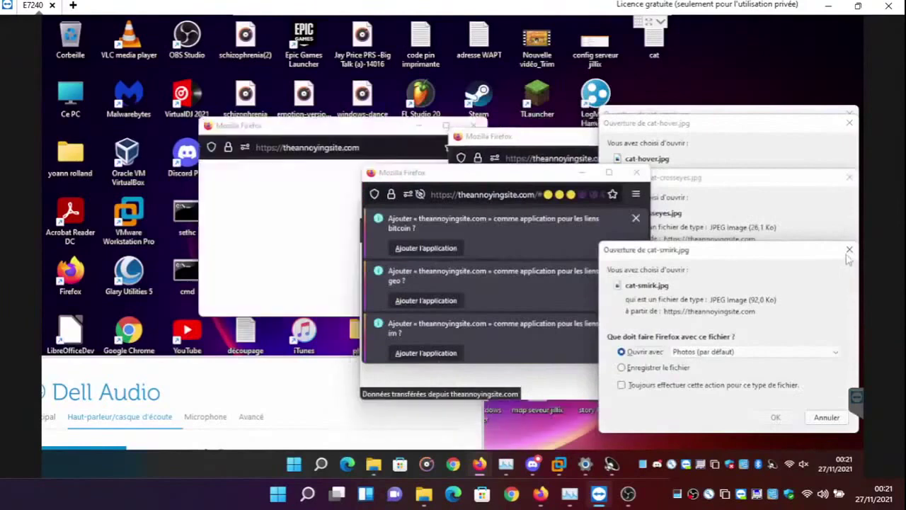
Dismiss the download prompts for cat-smirk.jpg, cat-crosseyes.jpg, cat-hover.jpg and cat-small-face.jpg without opening or saving the files
{"action": "left_click", "coordinate": [850, 250]}
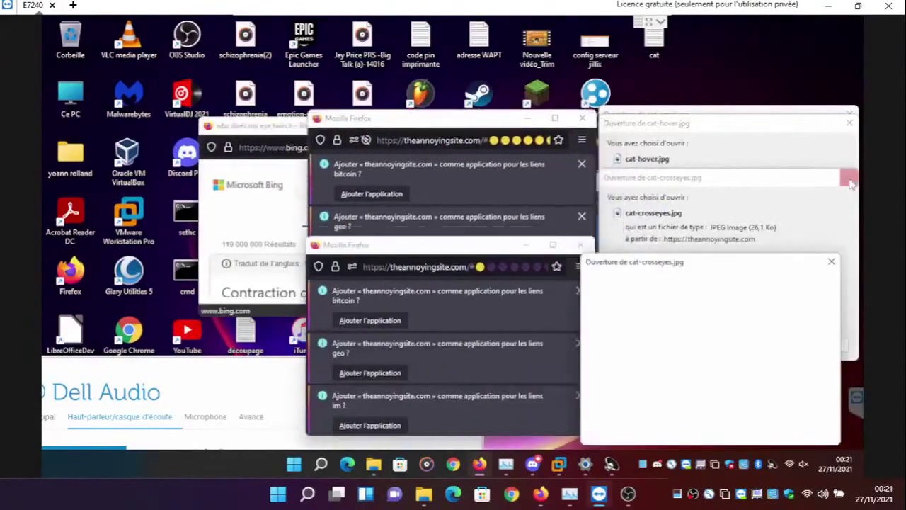
{"action": "left_click", "coordinate": [850, 180]}
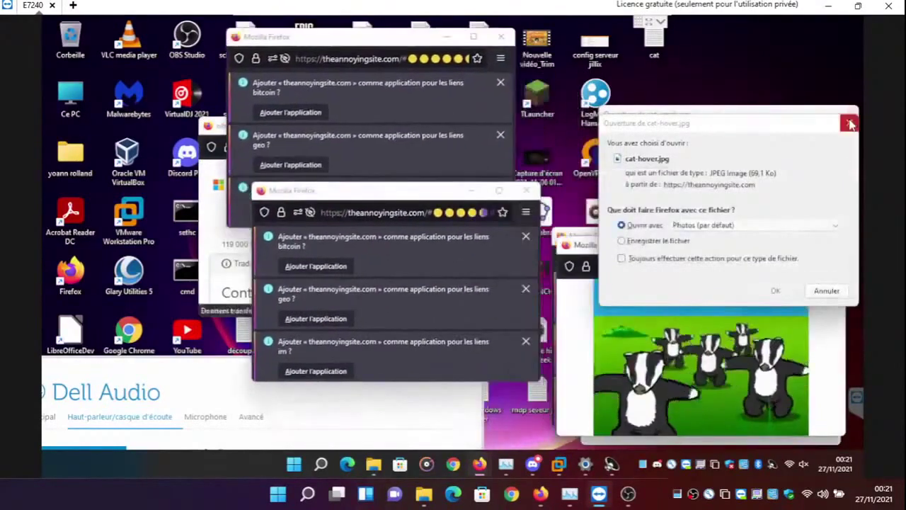
{"action": "left_click", "coordinate": [850, 117]}
{"action": "left_click", "coordinate": [850, 114]}
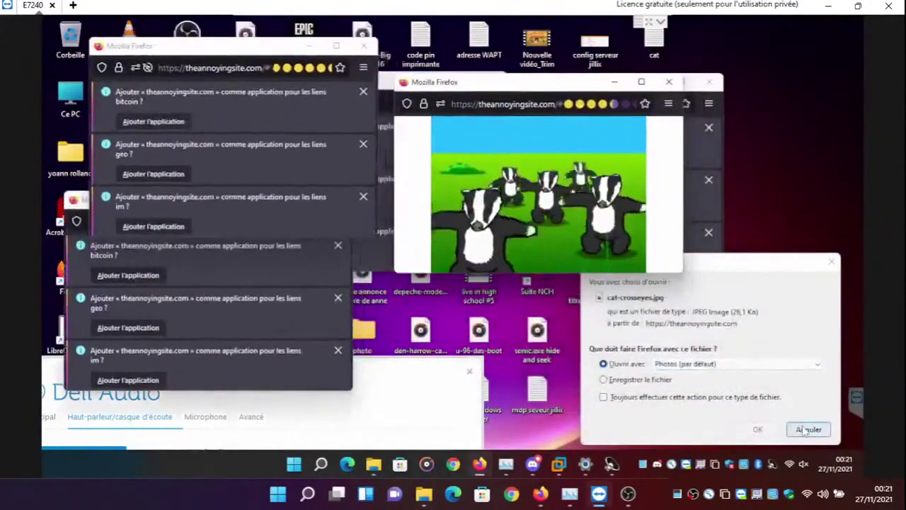
{"action": "left_click", "coordinate": [805, 430]}
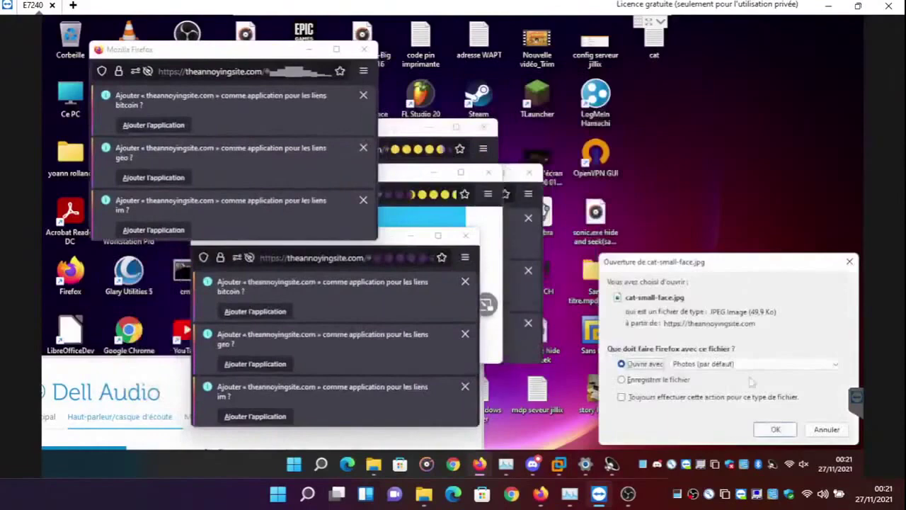
{"action": "left_click", "coordinate": [826, 430]}
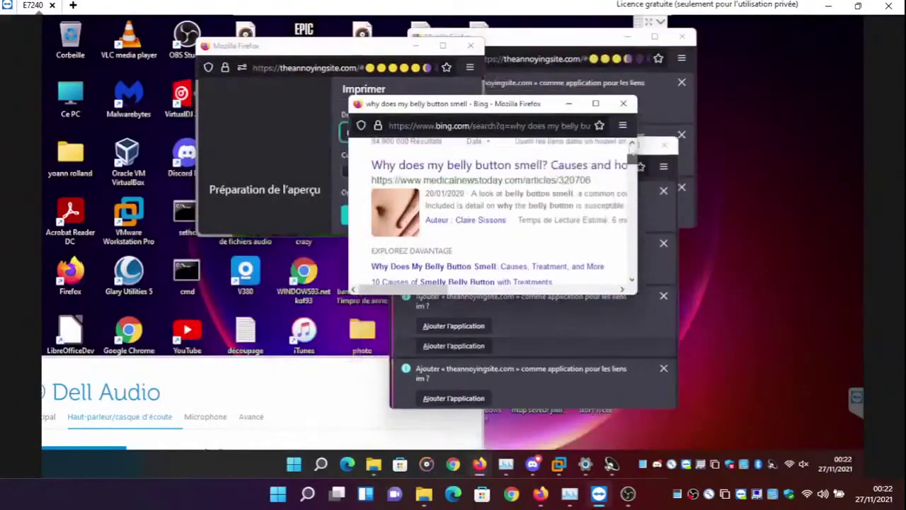
Close the Bing search window "why does my belly button smell" and cancel the print request in a theannoyingsite.com popup
{"action": "left_click", "coordinate": [623, 105]}
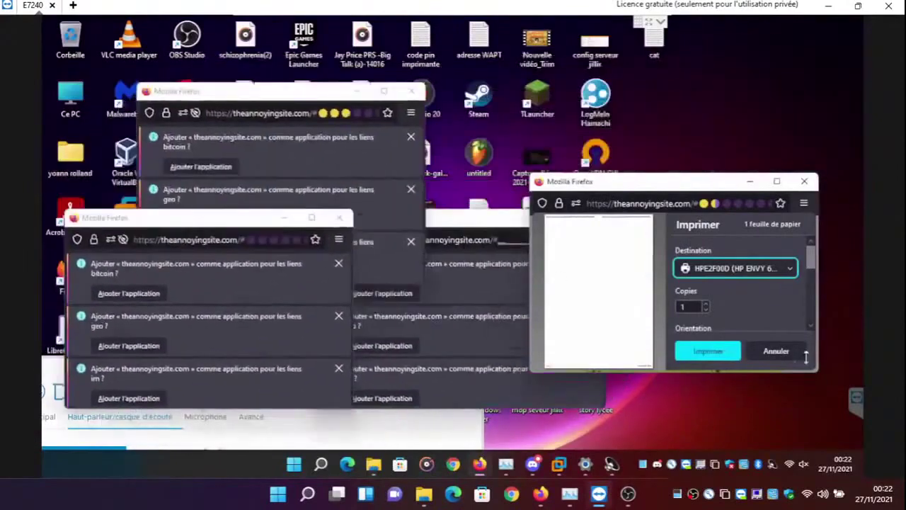
{"action": "left_click", "coordinate": [779, 354]}
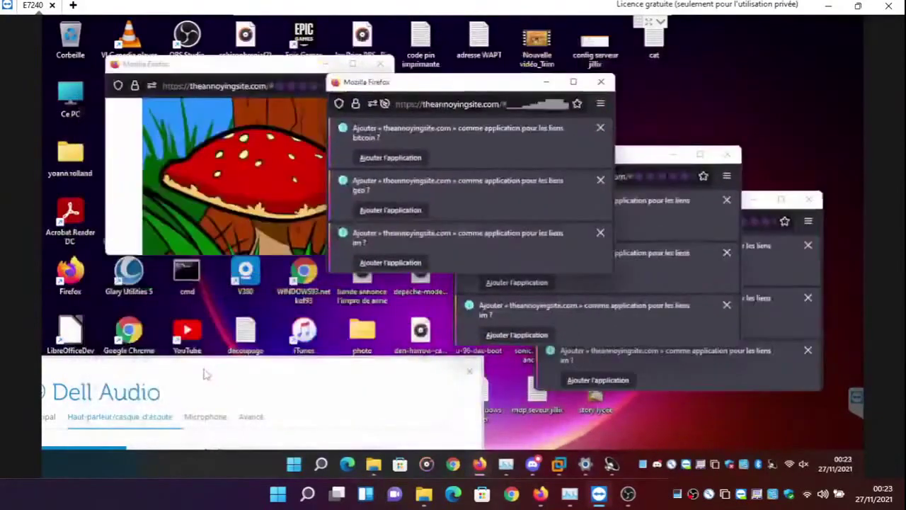
Pull the Dell Audio window fully into view, move it back partly off the desktop's edge, and cancel the popup's print request
{"action": "left_click_drag", "start_coordinate": [203, 374], "coordinate": [452, 54]}
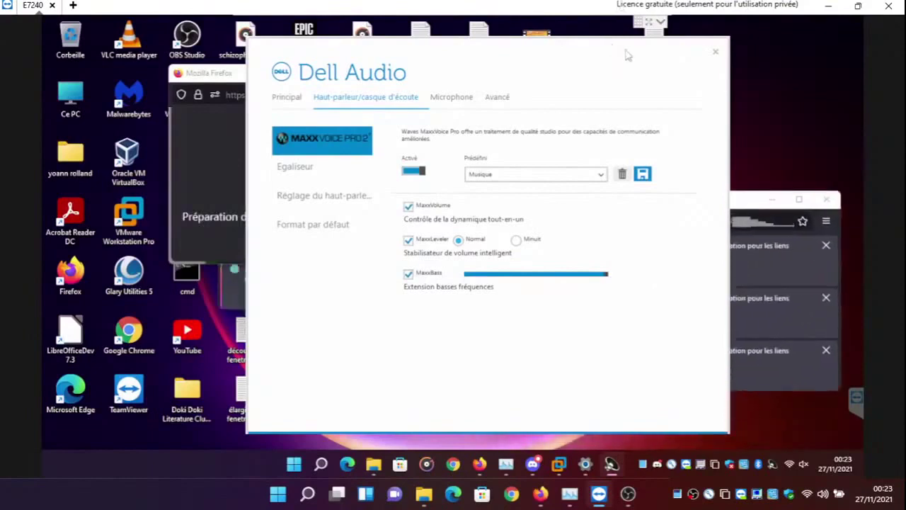
{"action": "left_click_drag", "start_coordinate": [628, 55], "coordinate": [309, 293]}
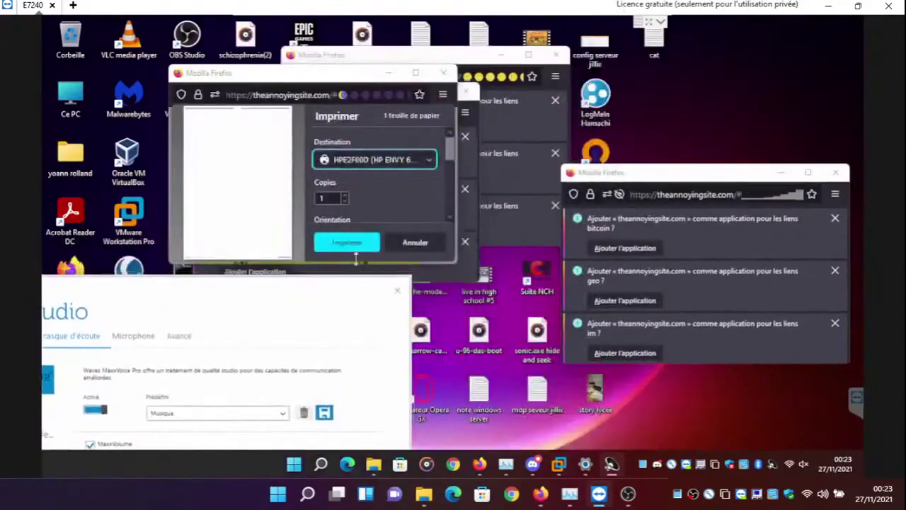
{"action": "left_click", "coordinate": [397, 242]}
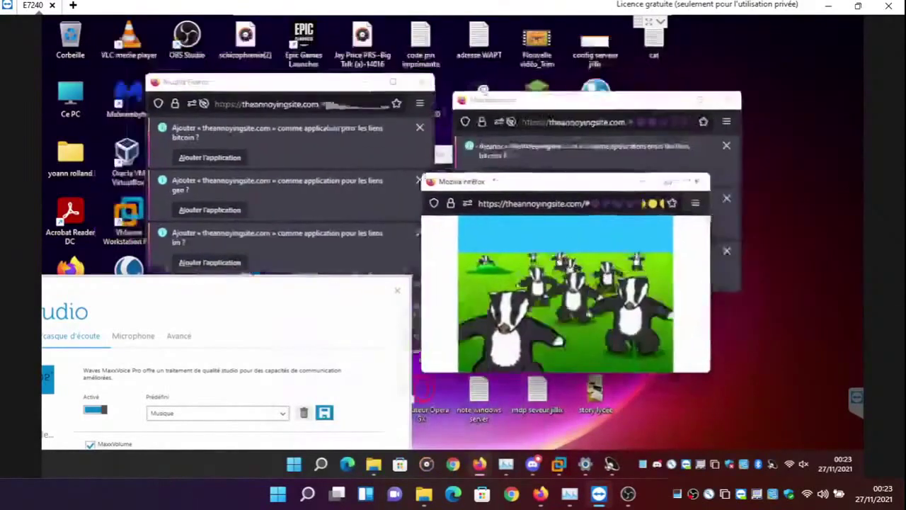
Close the popup that asks to print and cancel the cat-ceiling.jpg download prompt
{"action": "right_click", "coordinate": [338, 193]}
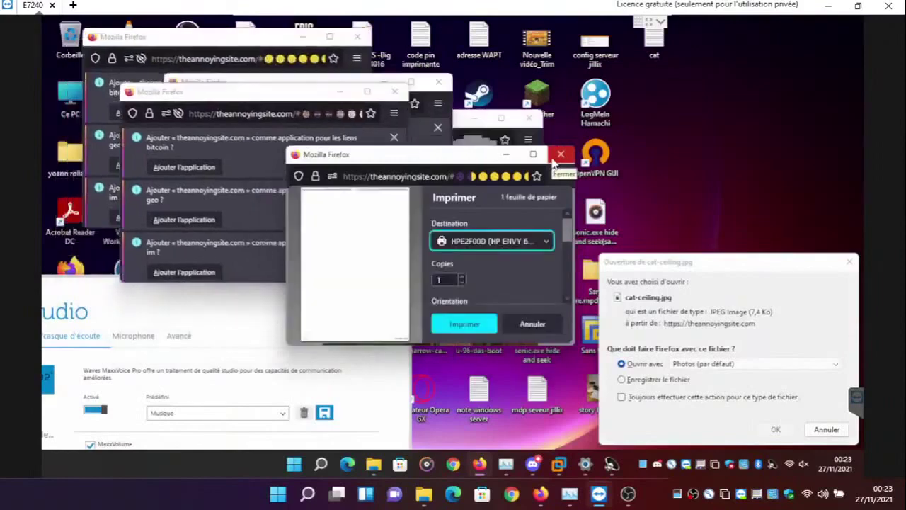
{"action": "left_click", "coordinate": [560, 154]}
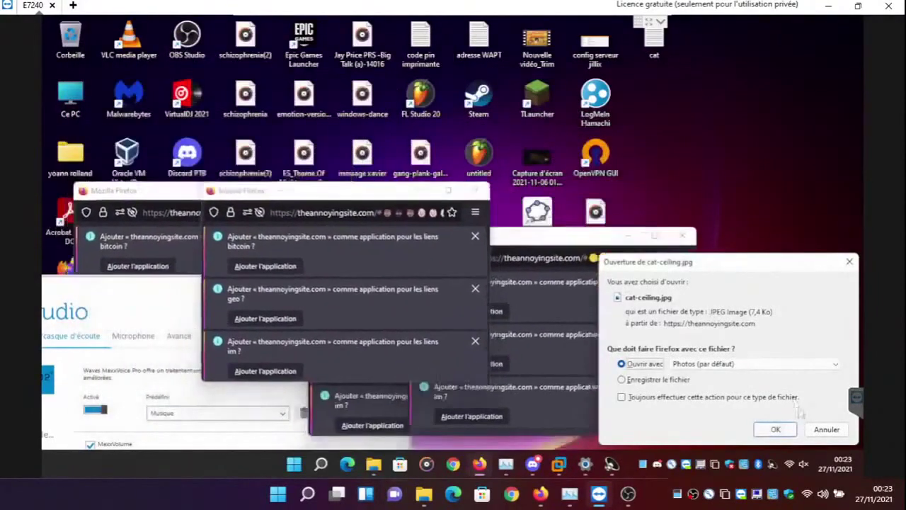
{"action": "left_click", "coordinate": [818, 430]}
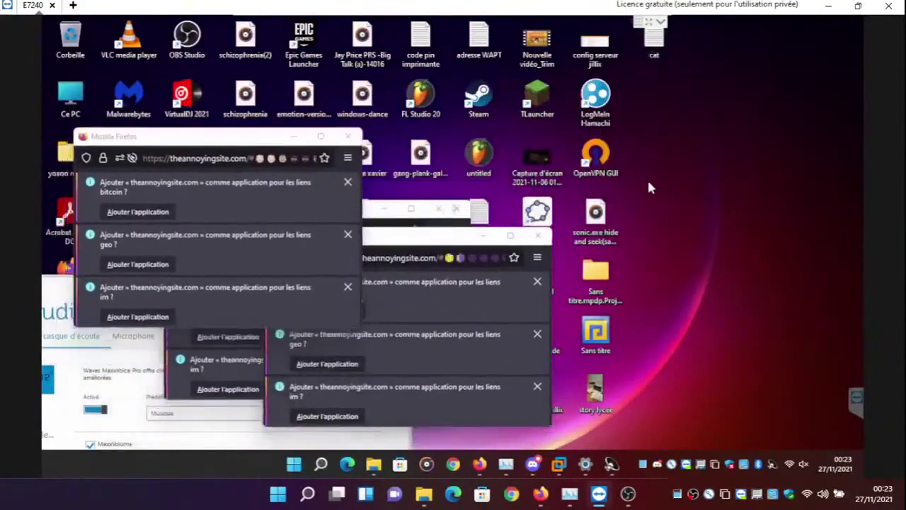
{"action": "right_click", "coordinate": [649, 186]}
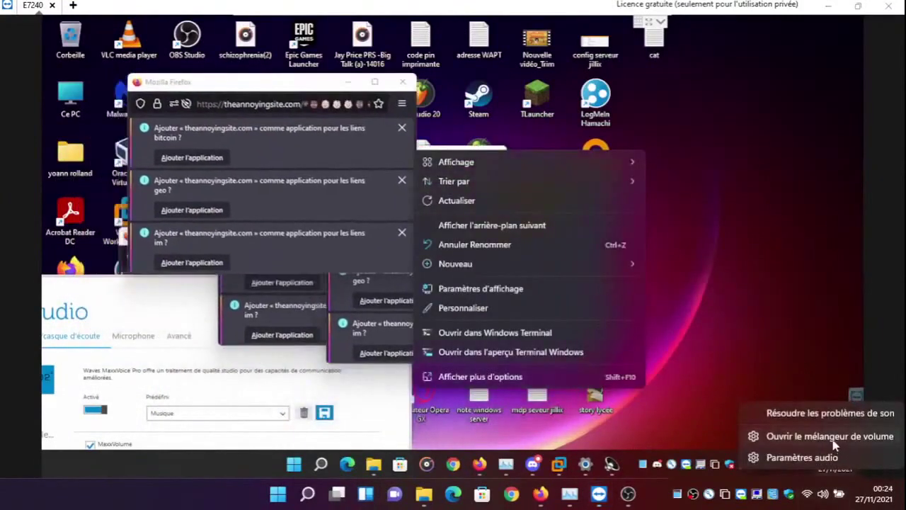
{"action": "left_click", "coordinate": [698, 263]}
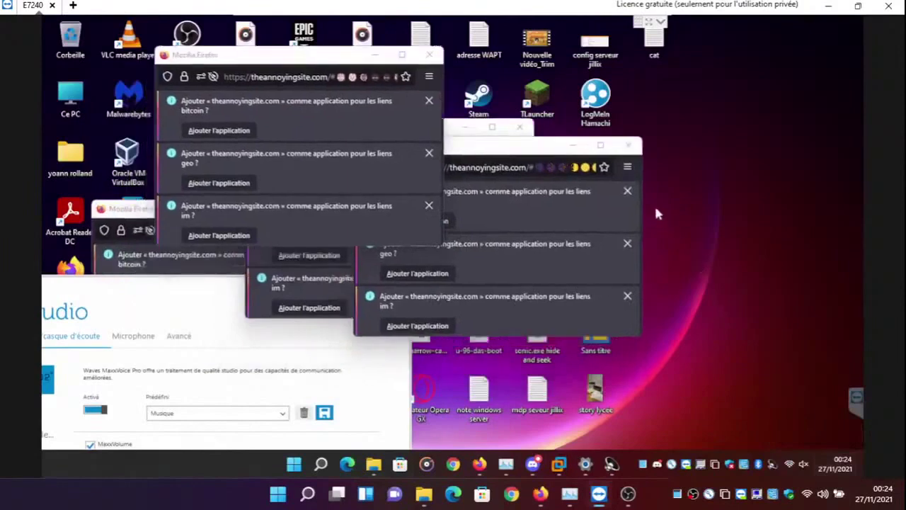
Catch one of the moving theannoyingsite.com popups and open a private browsing window from Firefox
{"action": "left_click", "coordinate": [647, 162]}
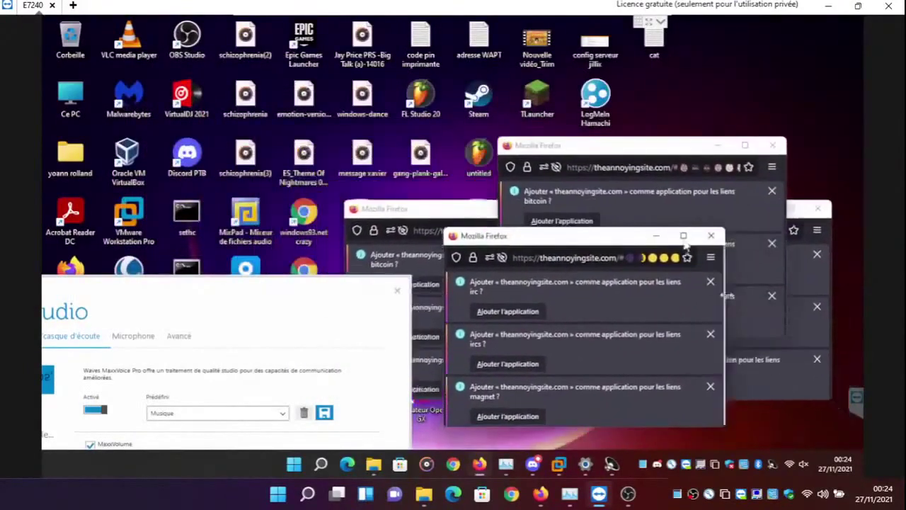
{"action": "left_click", "coordinate": [763, 103]}
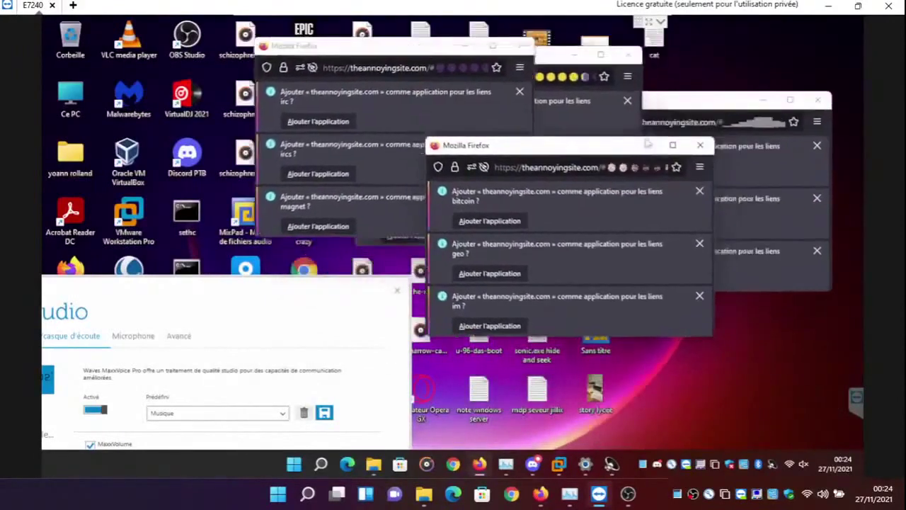
{"action": "key", "text": "ctrl+shift+p"}
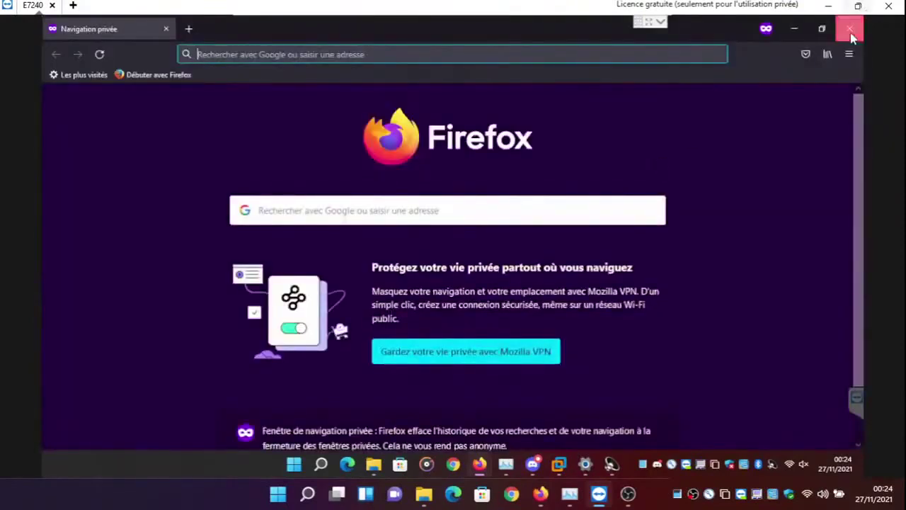
Close the private browsing window and get rid of the remaining moving theannoyingsite.com popups on the desktop
{"action": "left_click", "coordinate": [852, 37]}
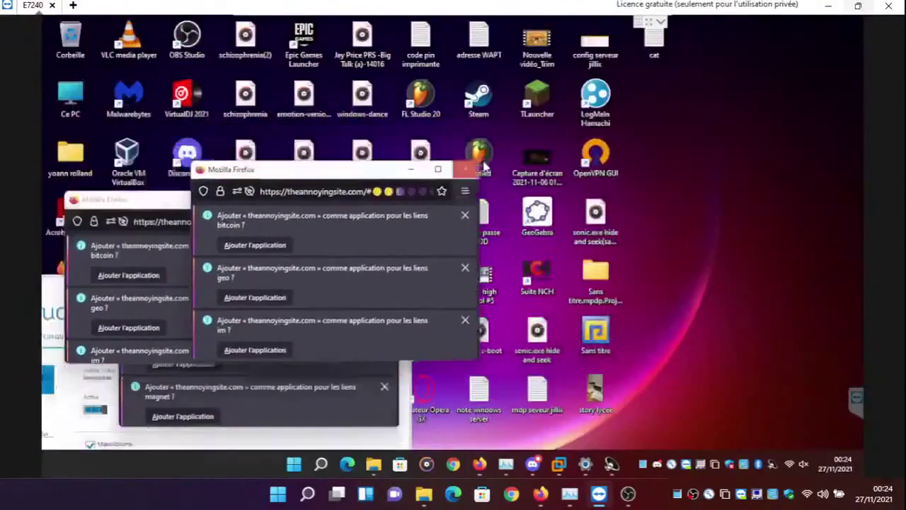
{"action": "left_click", "coordinate": [543, 243]}
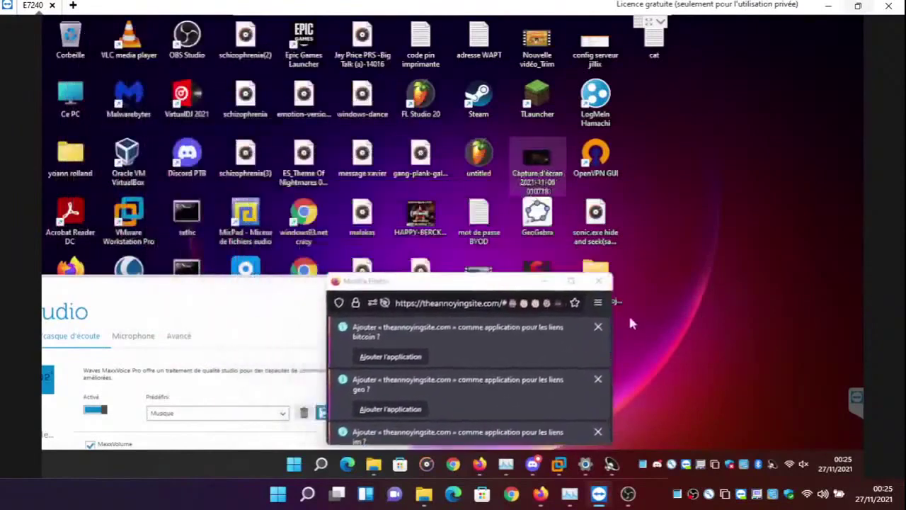
{"action": "left_click", "coordinate": [744, 136]}
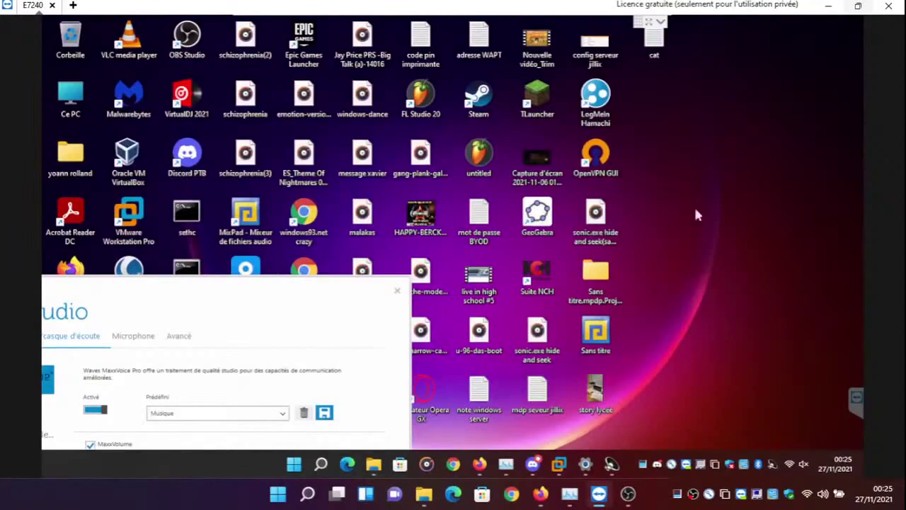
Return to the main Firefox window and launch the crazy program in the first Windows93 tab
{"action": "left_click", "coordinate": [480, 464]}
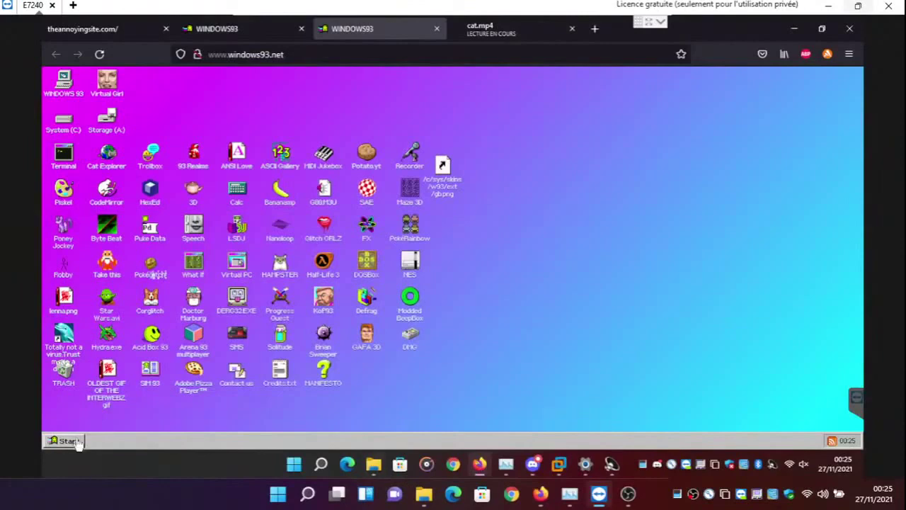
{"action": "left_click", "coordinate": [226, 30]}
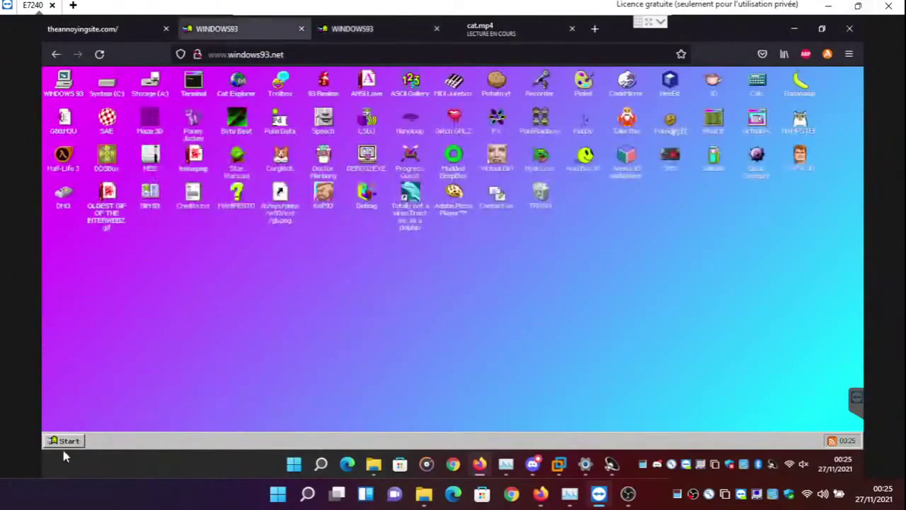
{"action": "mouse_move", "coordinate": [121, 333]}
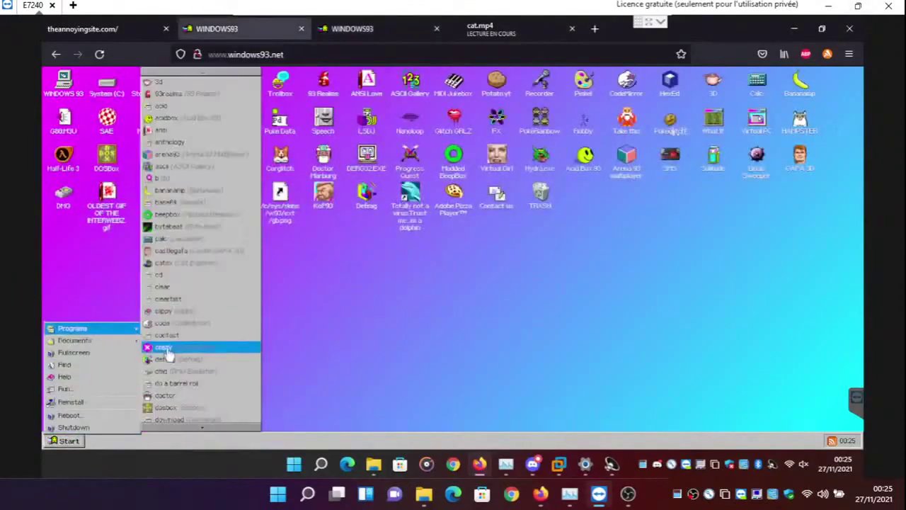
{"action": "left_click", "coordinate": [164, 348]}
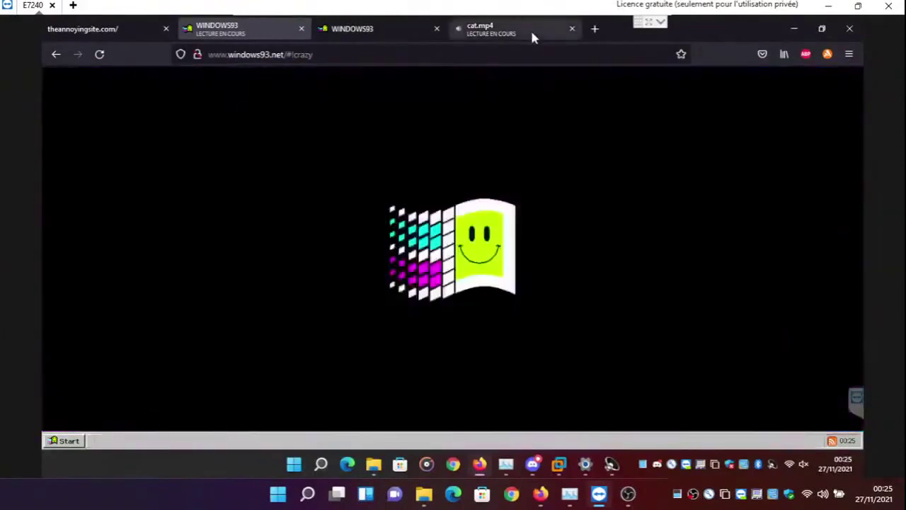
Replay the cat.mp4 video from its beginning
{"action": "left_click", "coordinate": [531, 30]}
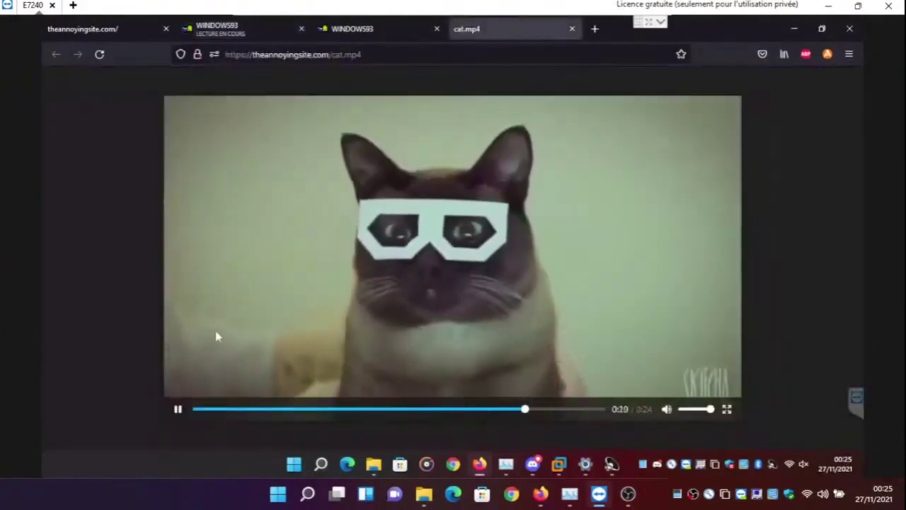
{"action": "left_click", "coordinate": [197, 410]}
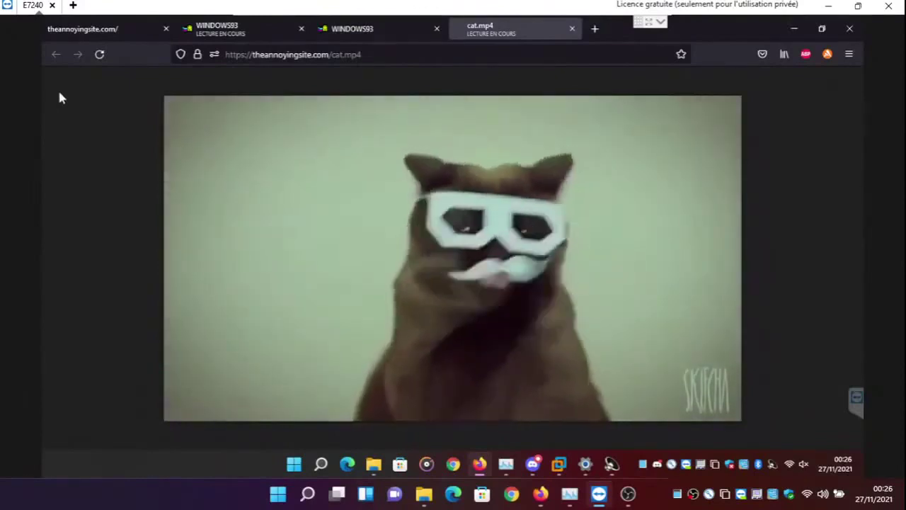
Open Puke Data in the second Windows93 tab, and pause the cat.mp4 video in its own tab
{"action": "left_click", "coordinate": [347, 32]}
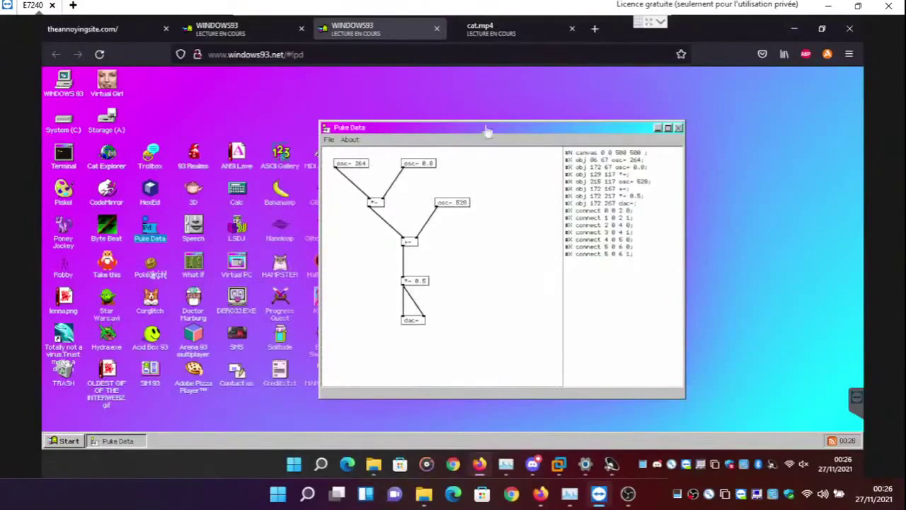
{"action": "left_click", "coordinate": [492, 36]}
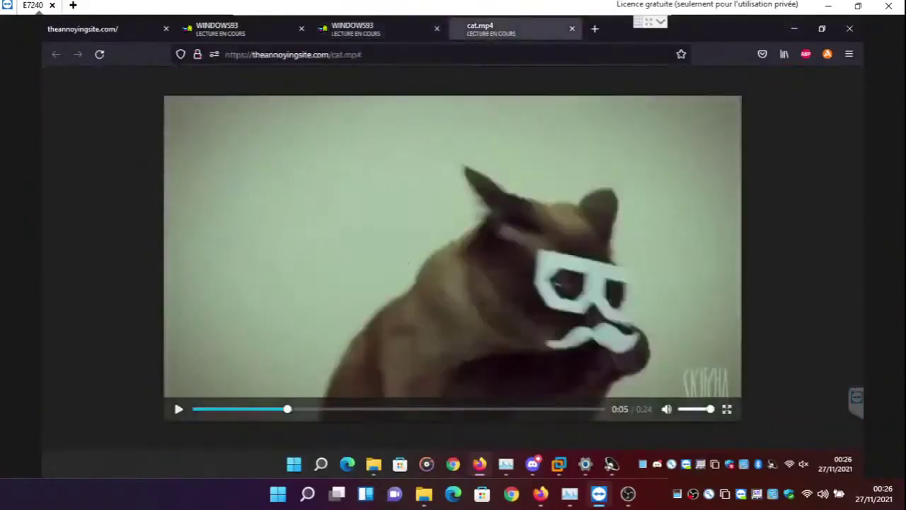
{"action": "left_click", "coordinate": [354, 34]}
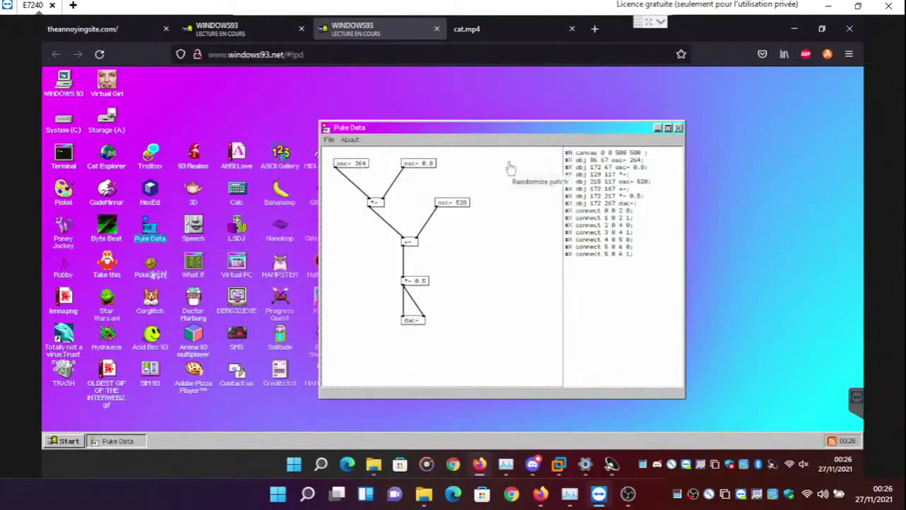
Randomize the Puke Data patch repeatedly to generate different sounds
{"action": "left_click", "coordinate": [412, 177]}
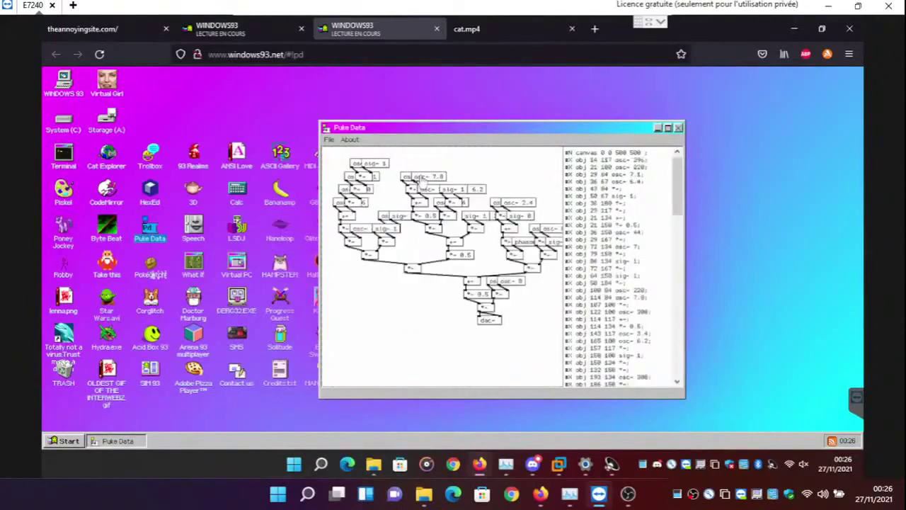
{"action": "left_click", "coordinate": [421, 180]}
{"action": "left_click", "coordinate": [421, 181]}
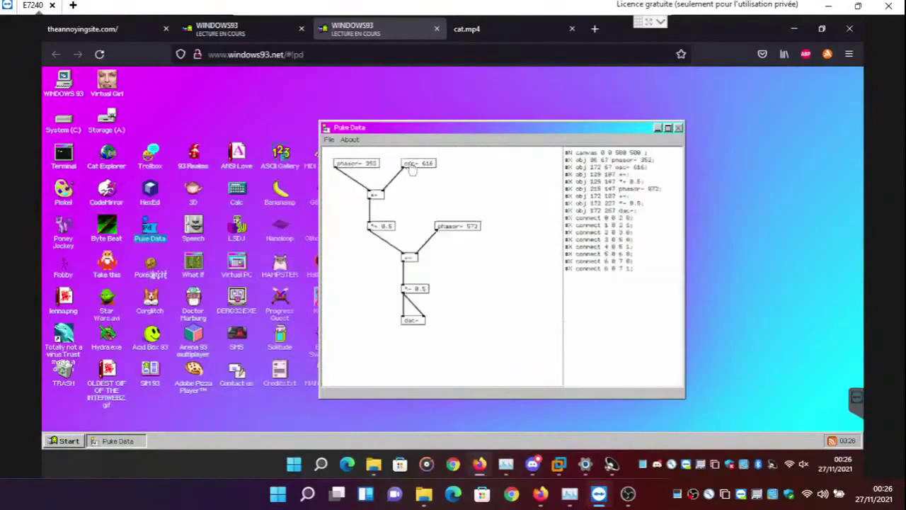
{"action": "left_click", "coordinate": [411, 168]}
{"action": "left_click", "coordinate": [412, 174]}
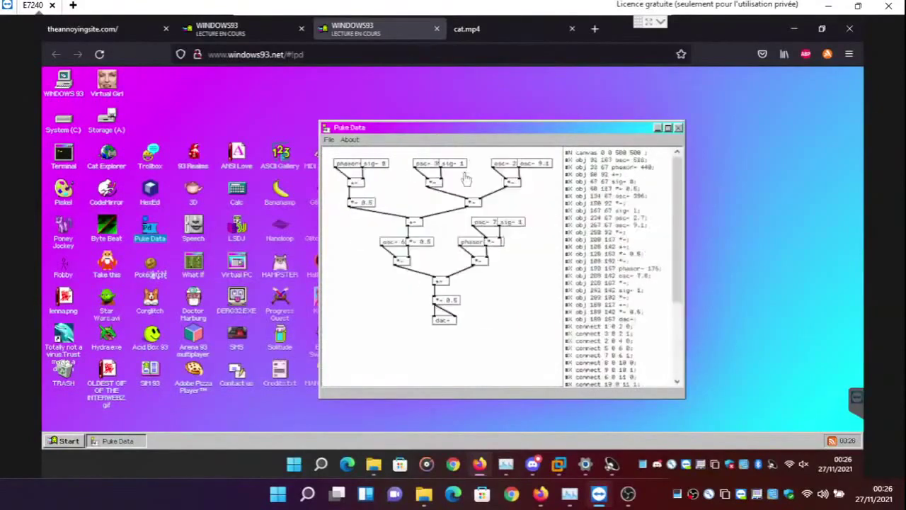
{"action": "left_click", "coordinate": [381, 175]}
{"action": "left_click", "coordinate": [352, 171]}
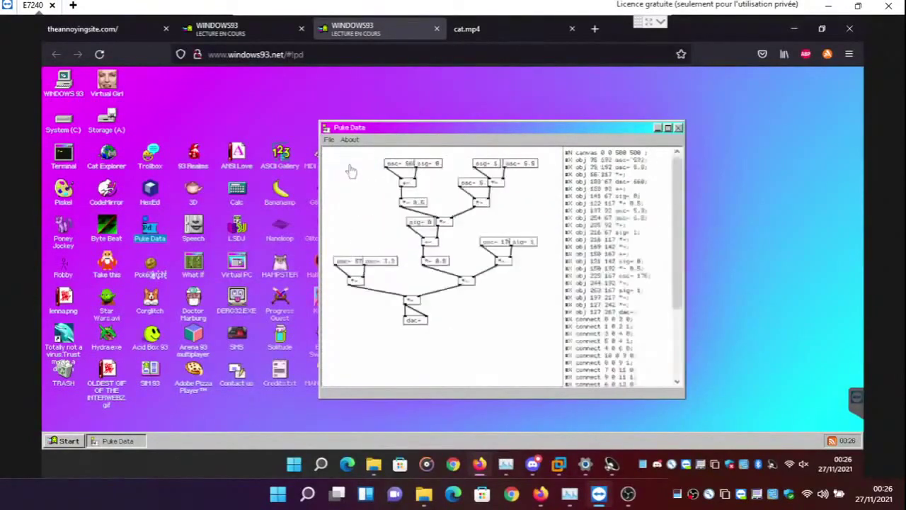
{"action": "left_click", "coordinate": [421, 165]}
{"action": "left_click", "coordinate": [401, 167]}
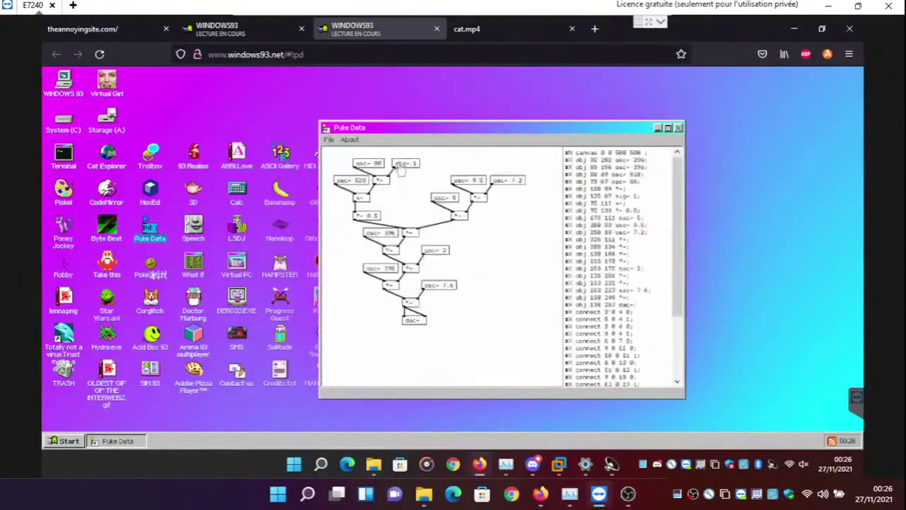
{"action": "left_click", "coordinate": [401, 167]}
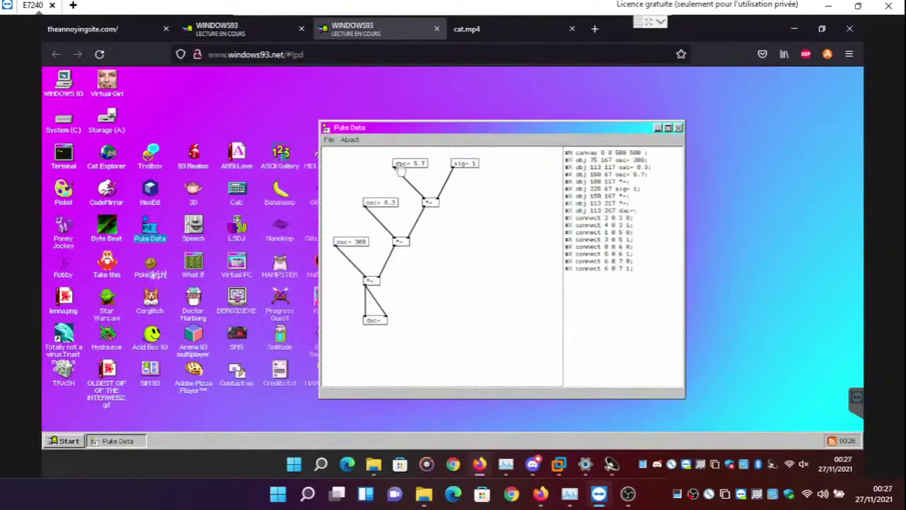
{"action": "left_click", "coordinate": [401, 167]}
{"action": "left_click", "coordinate": [433, 167]}
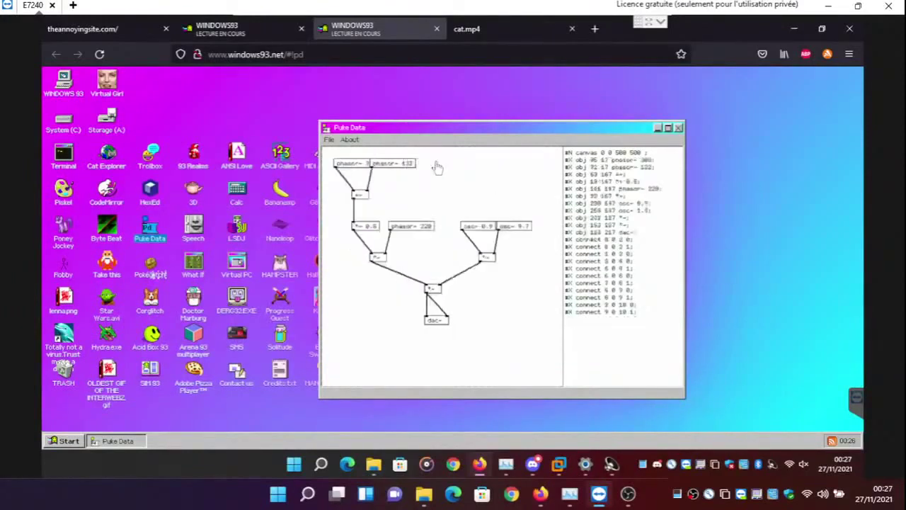
{"action": "left_click", "coordinate": [402, 175]}
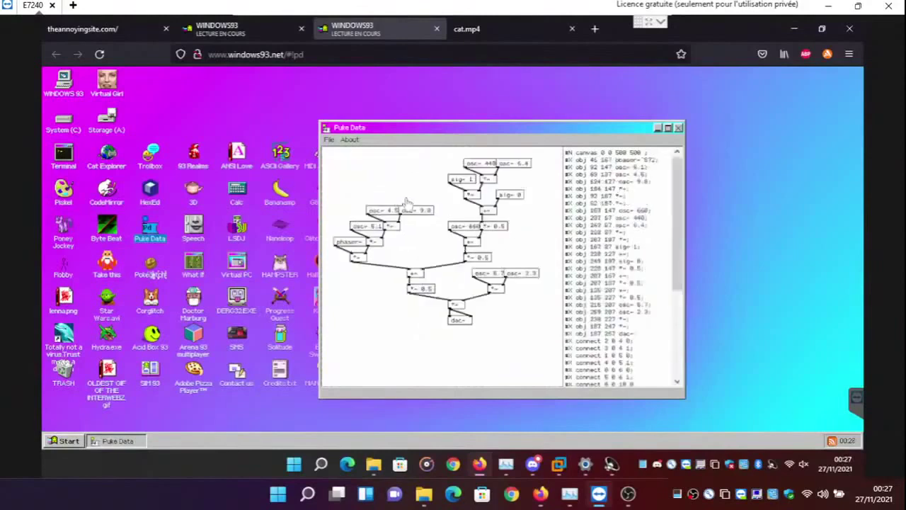
{"action": "left_click", "coordinate": [521, 280]}
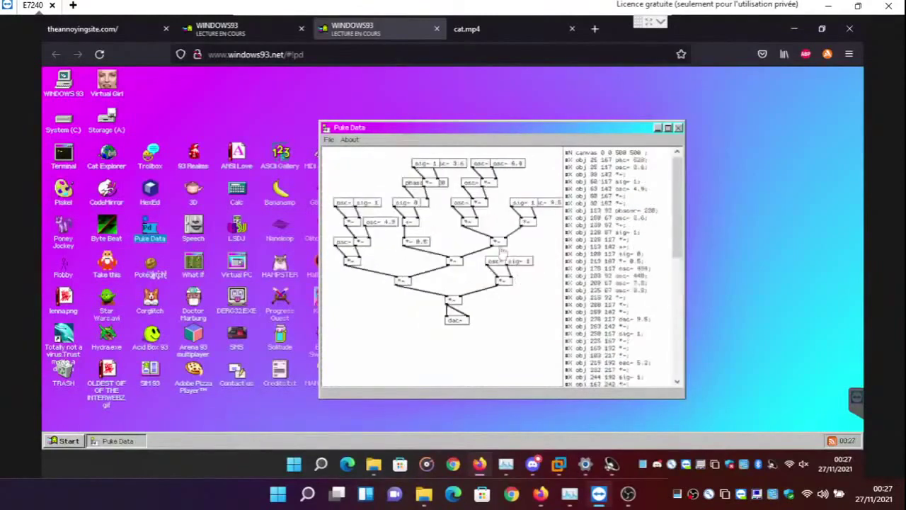
{"action": "left_click", "coordinate": [466, 207]}
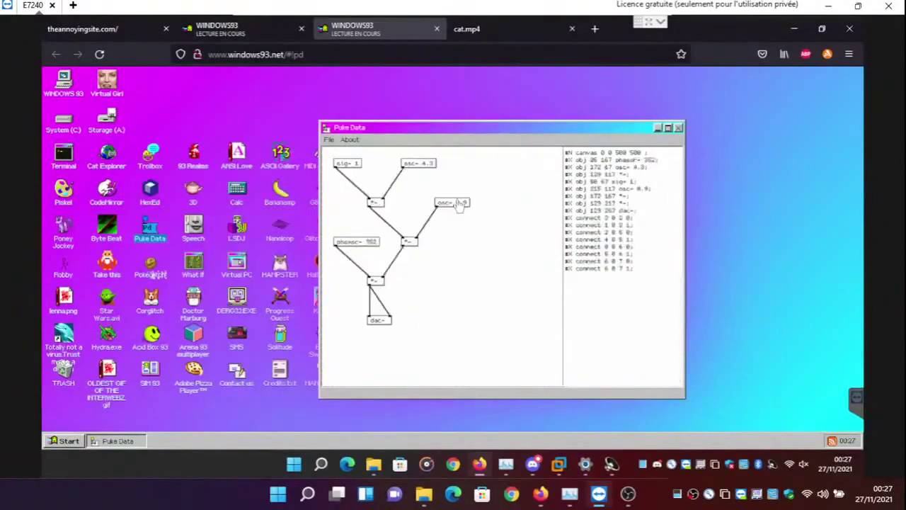
{"action": "left_click", "coordinate": [460, 204]}
{"action": "left_click", "coordinate": [459, 205]}
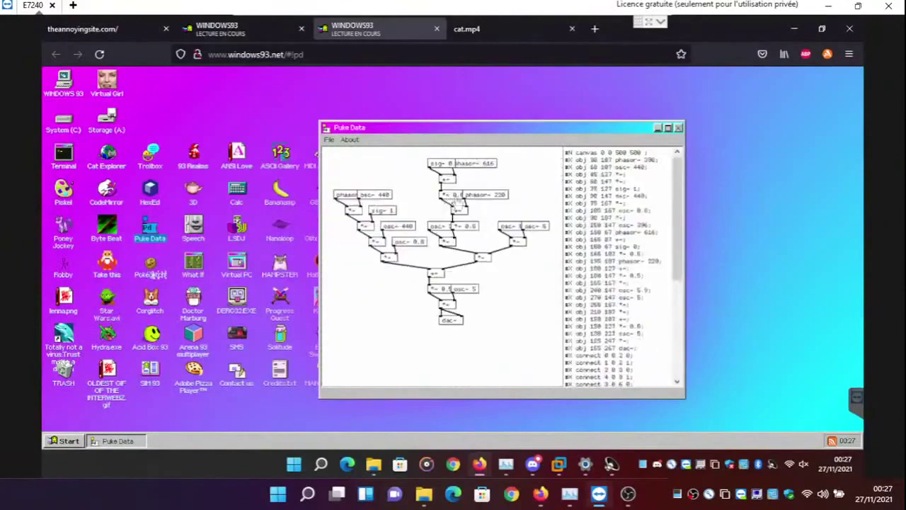
{"action": "left_click", "coordinate": [490, 198]}
{"action": "left_click", "coordinate": [447, 197]}
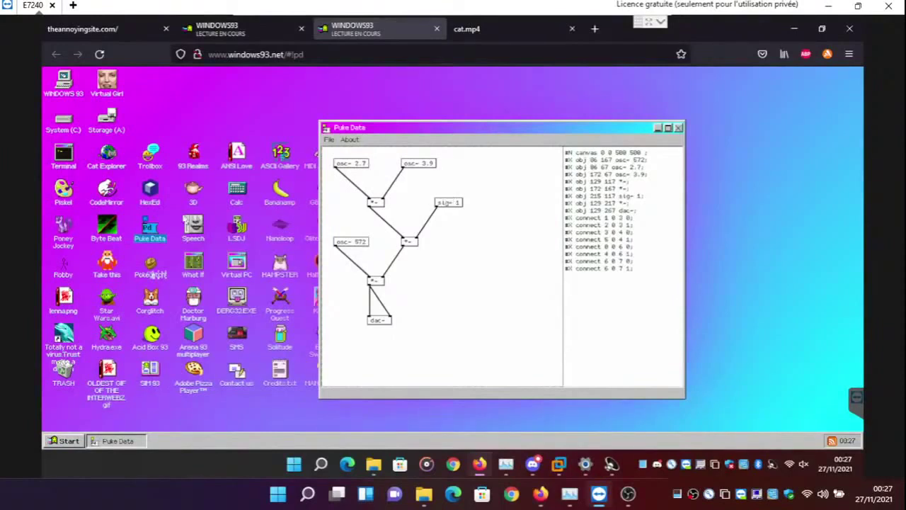
Open the Puke Data desktop shortcut with base64 to view its data URL, and dismiss the prompt
{"action": "right_click", "coordinate": [157, 238]}
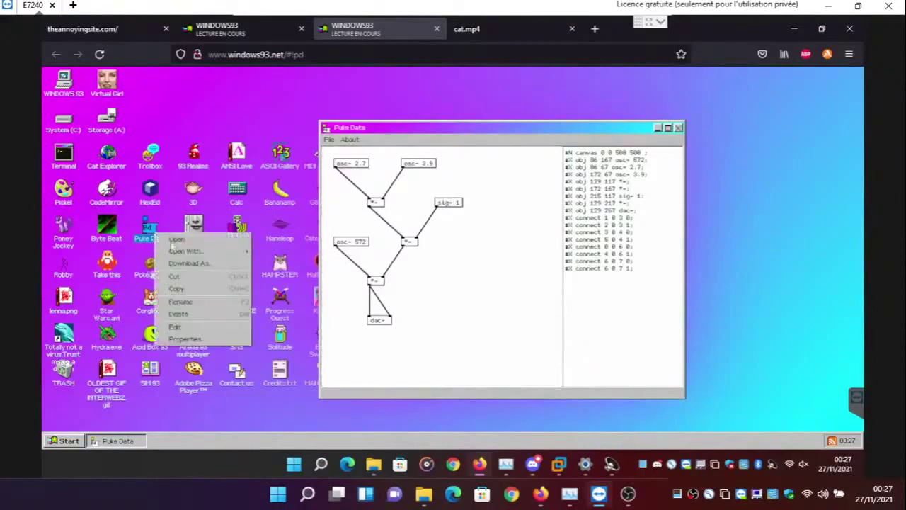
{"action": "mouse_move", "coordinate": [196, 256]}
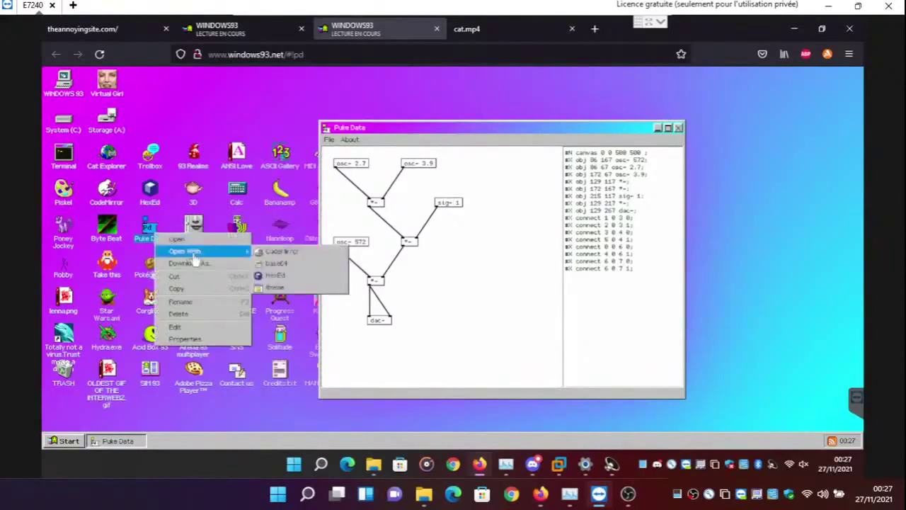
{"action": "left_click", "coordinate": [284, 265]}
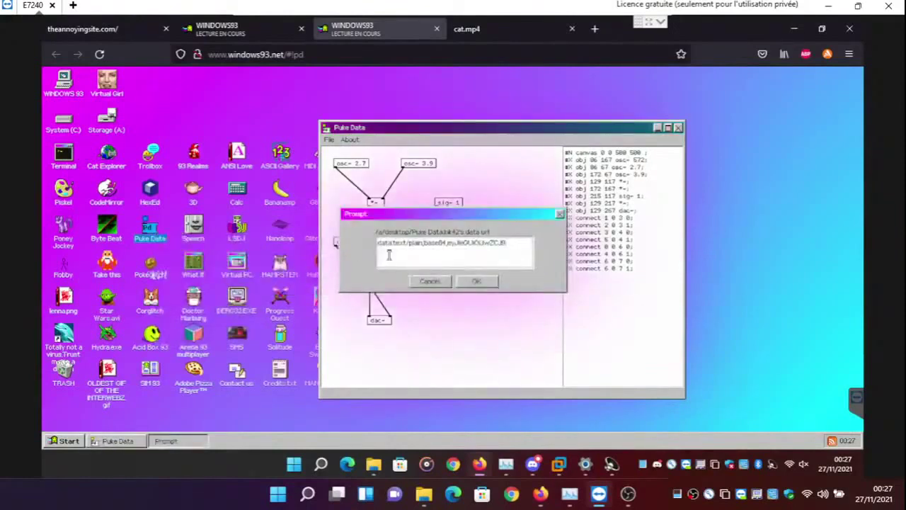
{"action": "left_click", "coordinate": [476, 283]}
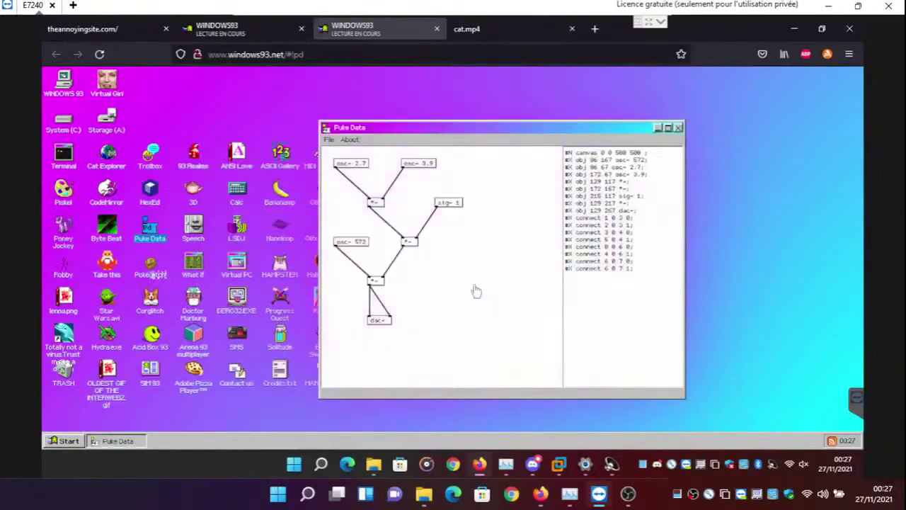
View the Puke Data shortcut's code in CodeMirror and close the editor
{"action": "right_click", "coordinate": [148, 232]}
{"action": "mouse_move", "coordinate": [233, 248]}
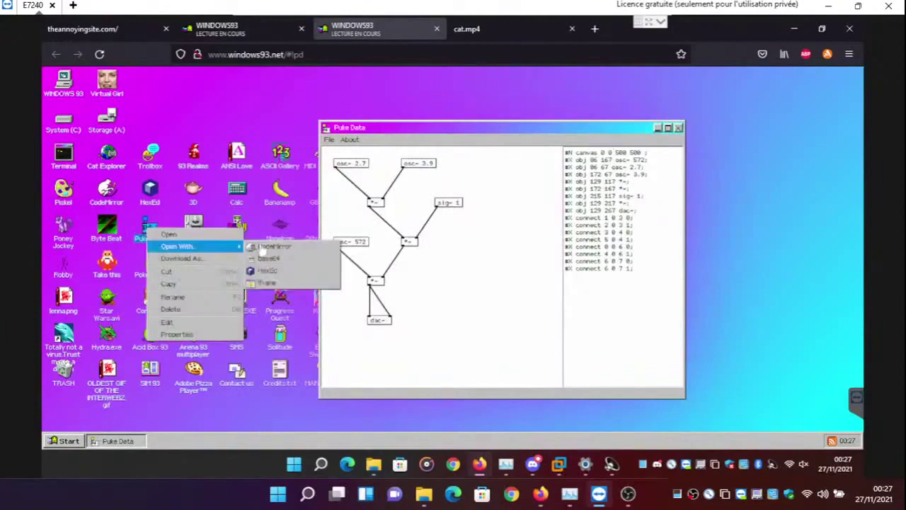
{"action": "left_click", "coordinate": [263, 247]}
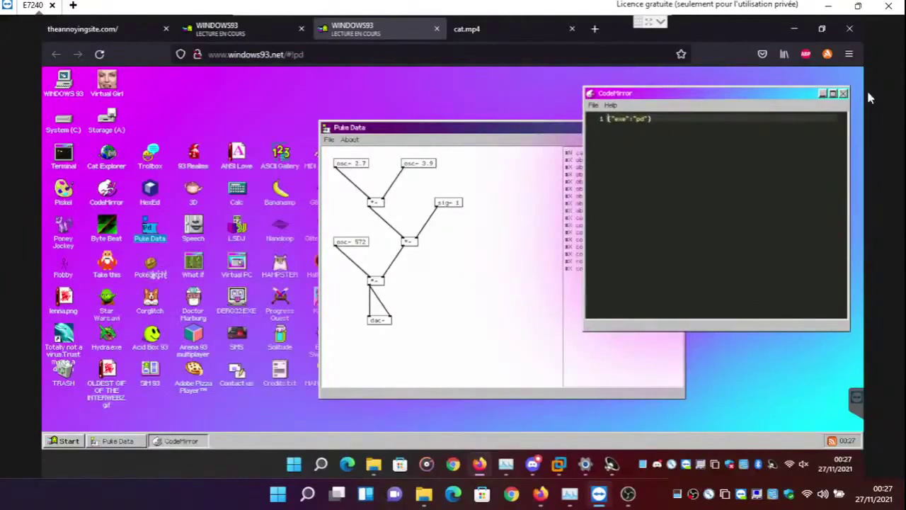
{"action": "left_click", "coordinate": [843, 94]}
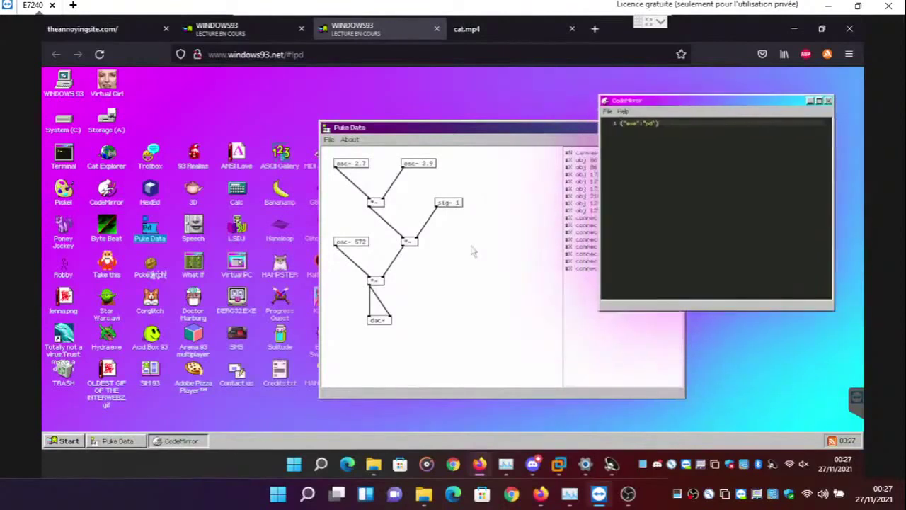
Randomize the Puke Data patch once more and reload the first Windows93 tab
{"action": "right_click", "coordinate": [472, 250]}
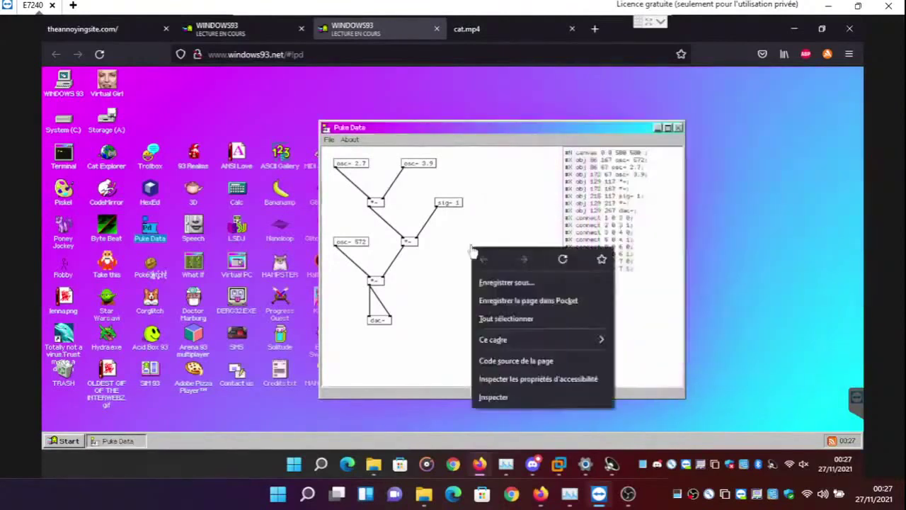
{"action": "left_click", "coordinate": [414, 244]}
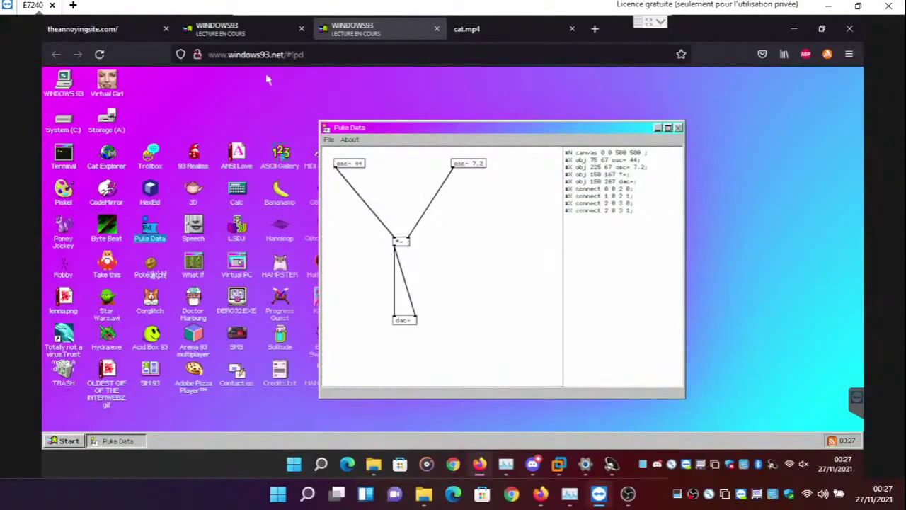
{"action": "right_click", "coordinate": [229, 31]}
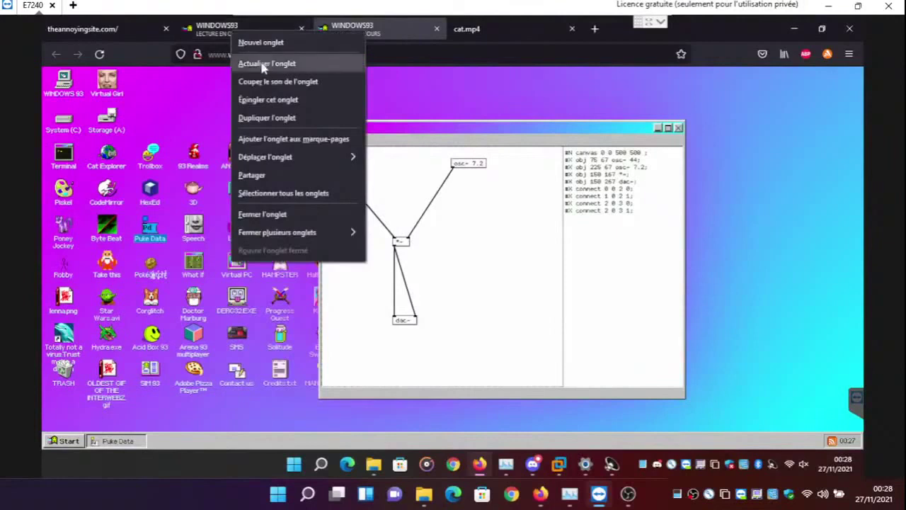
{"action": "left_click", "coordinate": [261, 63]}
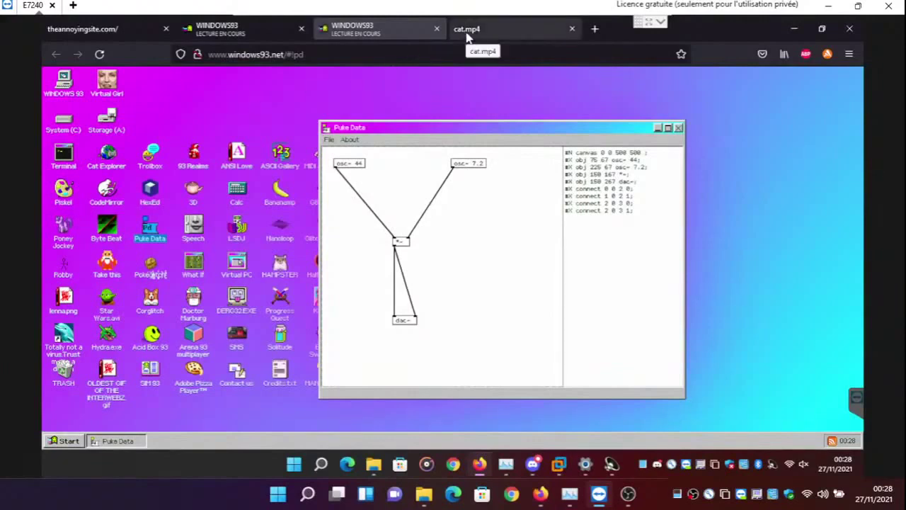
Trigger theannoyingsite.com's popups from its kitten picture and dismiss all the link-handler notification bars
{"action": "left_click", "coordinate": [90, 36]}
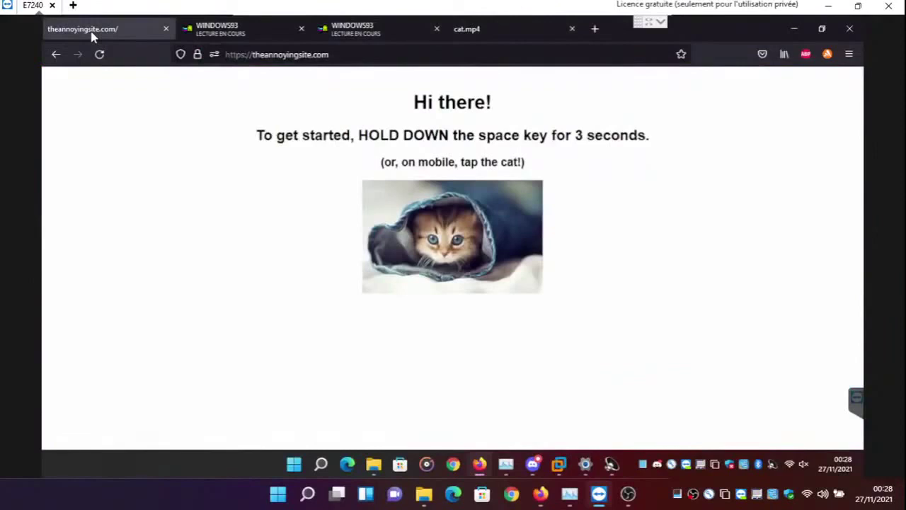
{"action": "left_click", "coordinate": [405, 194]}
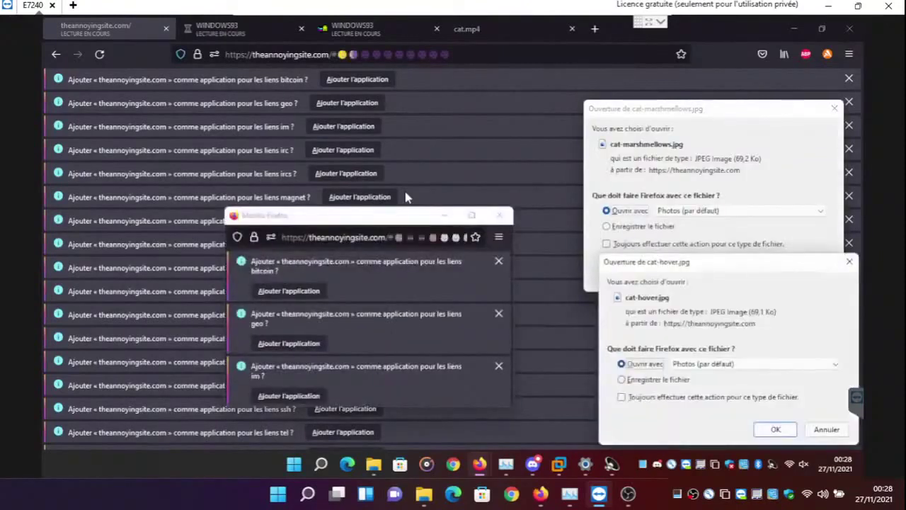
{"action": "left_click", "coordinate": [850, 79]}
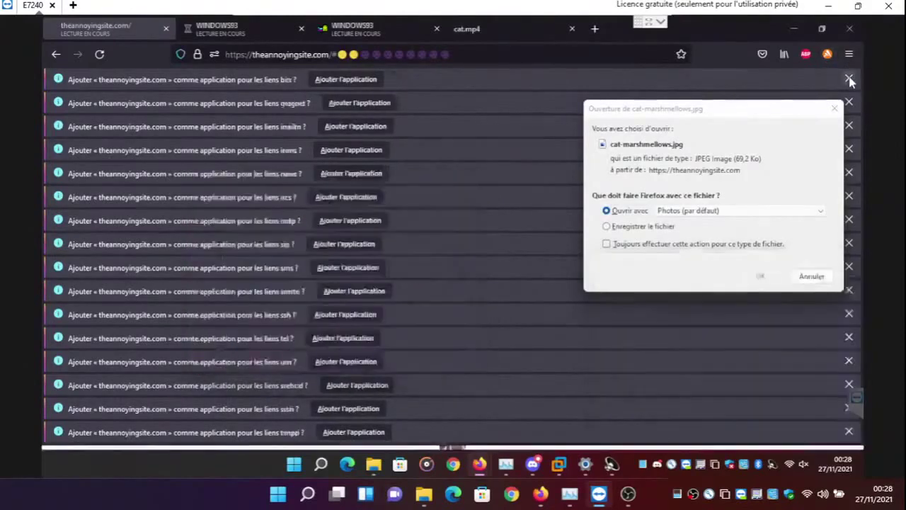
{"action": "left_click", "coordinate": [849, 80]}
{"action": "left_click", "coordinate": [850, 80]}
{"action": "left_click", "coordinate": [850, 79]}
{"action": "left_click", "coordinate": [850, 80]}
{"action": "left_click", "coordinate": [850, 79]}
{"action": "left_click", "coordinate": [850, 79]}
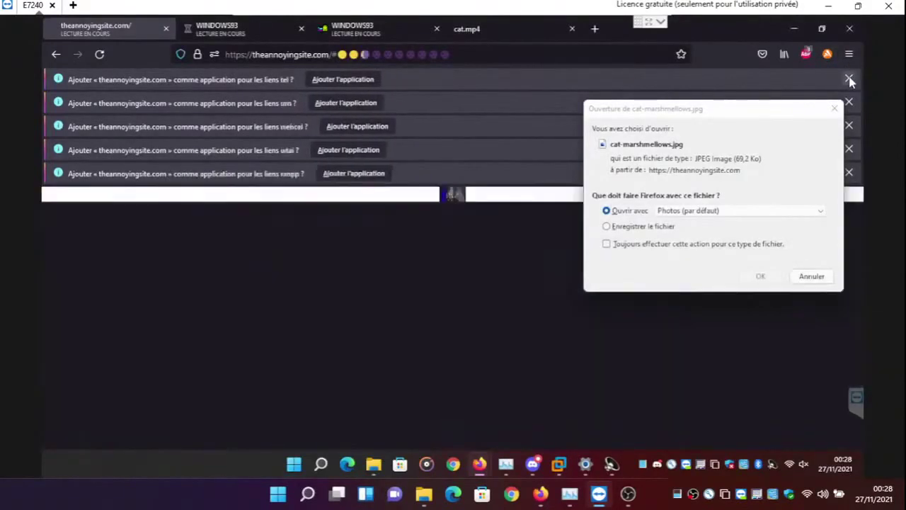
{"action": "left_click", "coordinate": [850, 79]}
{"action": "left_click", "coordinate": [850, 79]}
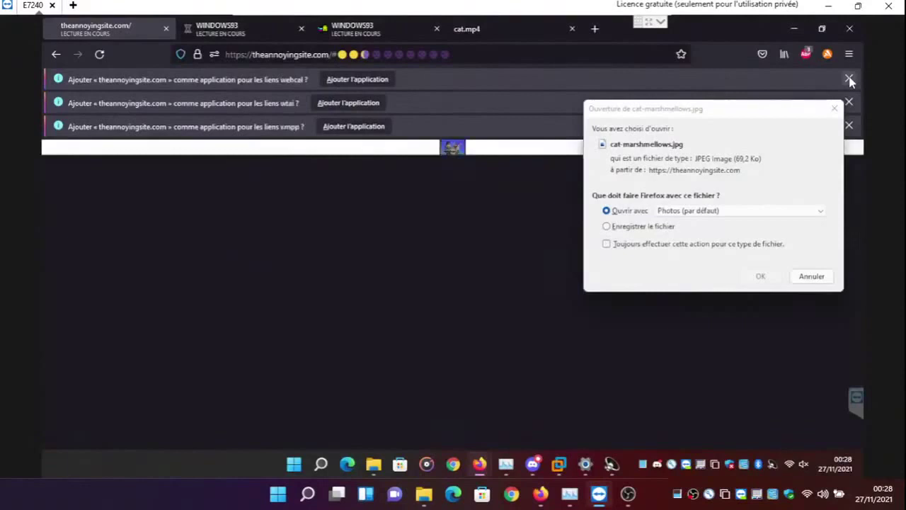
{"action": "left_click", "coordinate": [849, 79]}
{"action": "left_click", "coordinate": [850, 79]}
{"action": "left_click", "coordinate": [849, 79]}
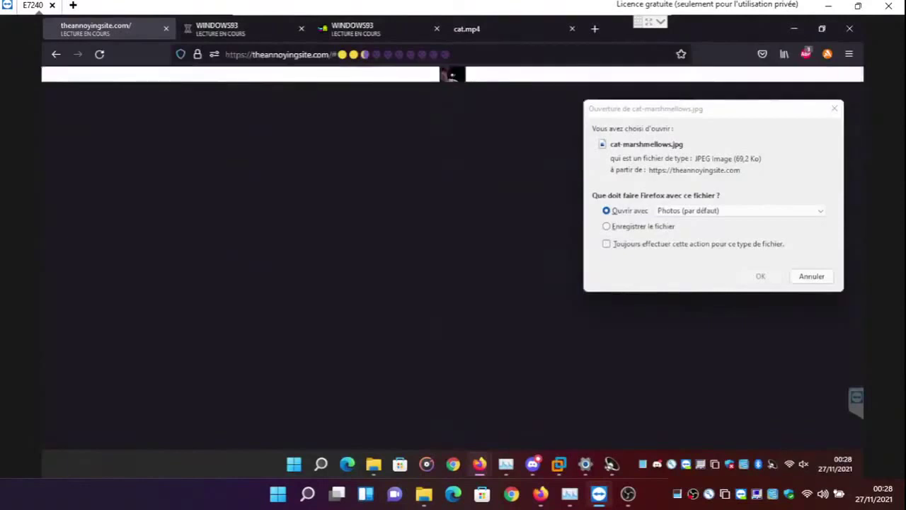
Cancel the cat-marshmallows.jpg and cat-smirk.jpg download prompts and return to the Windows93 tab showing Puke Data
{"action": "left_click", "coordinate": [813, 280]}
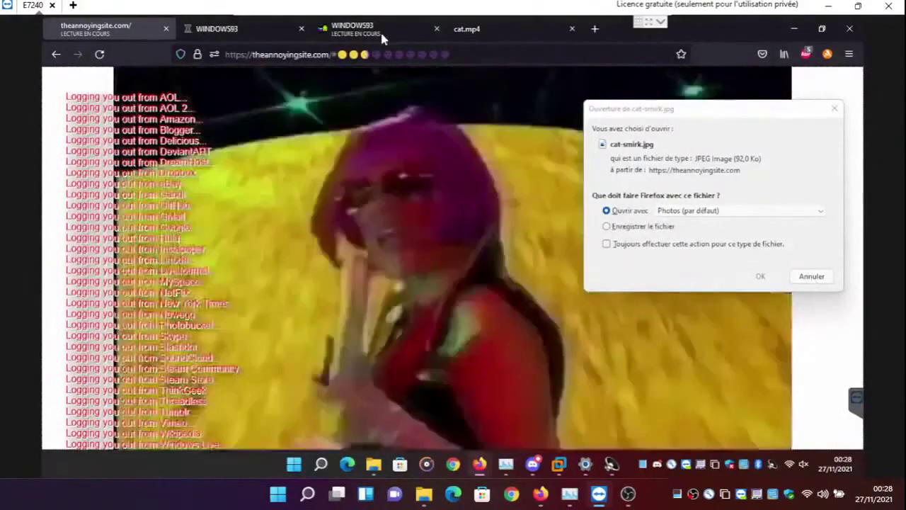
{"action": "left_click", "coordinate": [380, 30]}
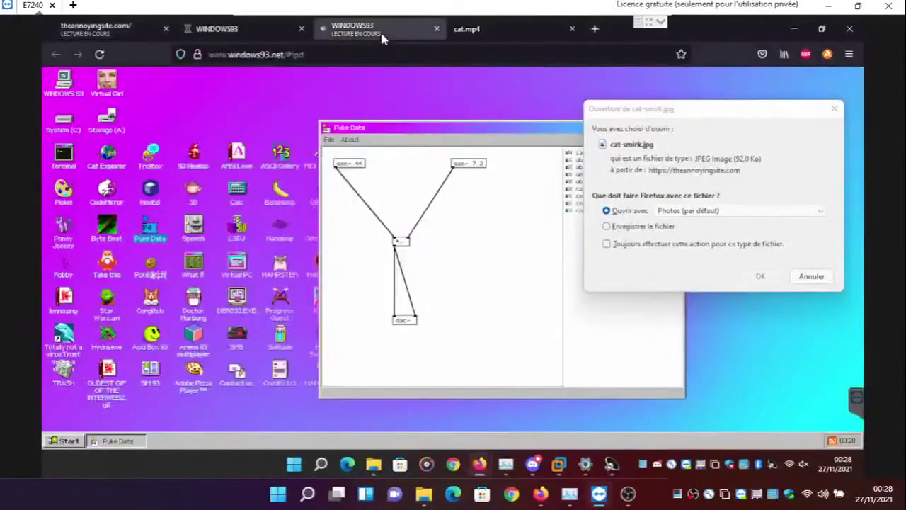
{"action": "left_click", "coordinate": [812, 276]}
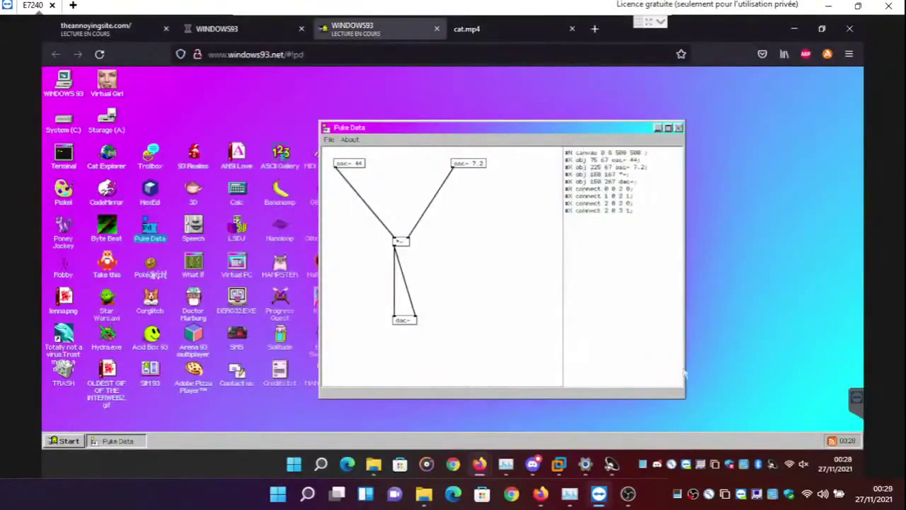
Open Dell Audio on the remote computer and move its window up until the speaker settings are readable
{"action": "left_click", "coordinate": [612, 469]}
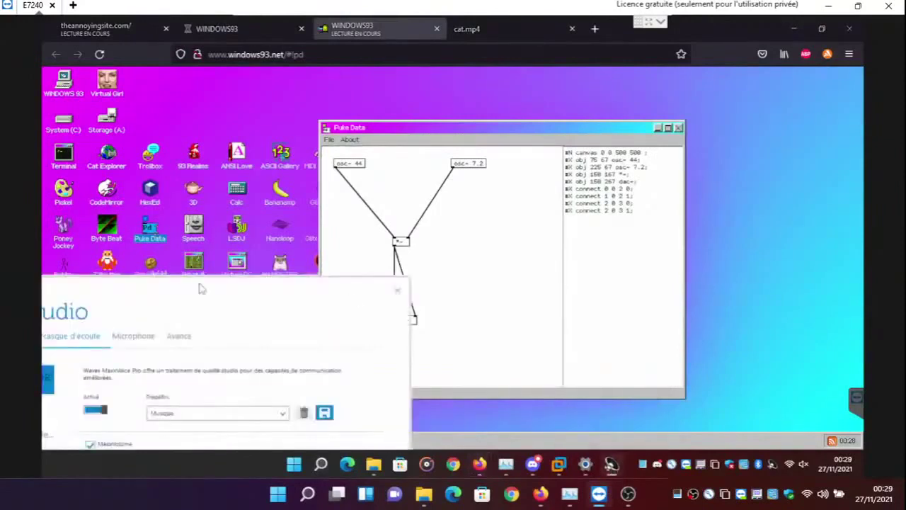
{"action": "left_click_drag", "start_coordinate": [200, 288], "coordinate": [395, 119]}
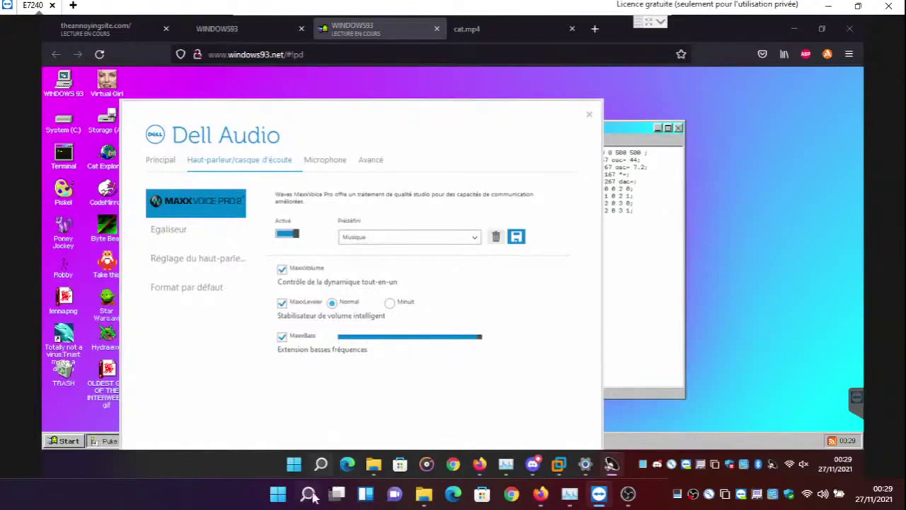
Open the local computer's classic Sound dialog from its audio settings and review the communications, sounds, recording and playback pages
{"action": "right_click", "coordinate": [828, 500]}
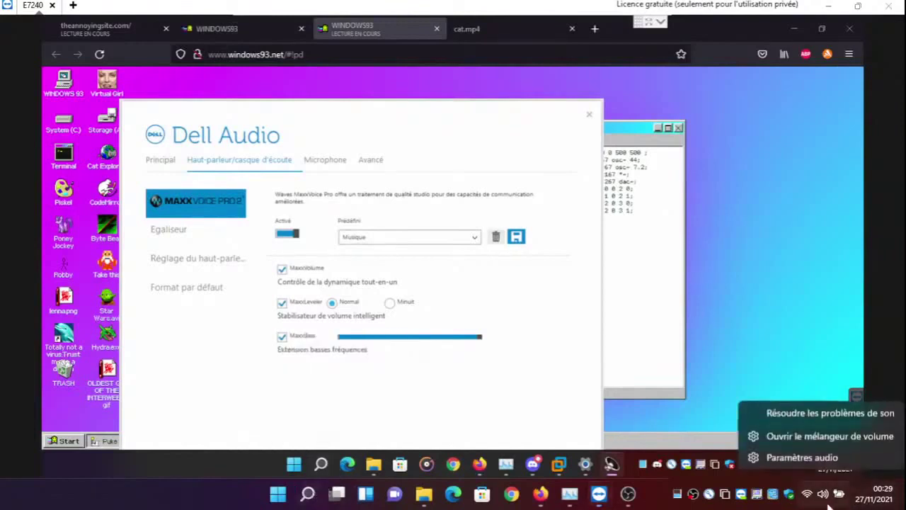
{"action": "left_click", "coordinate": [828, 460]}
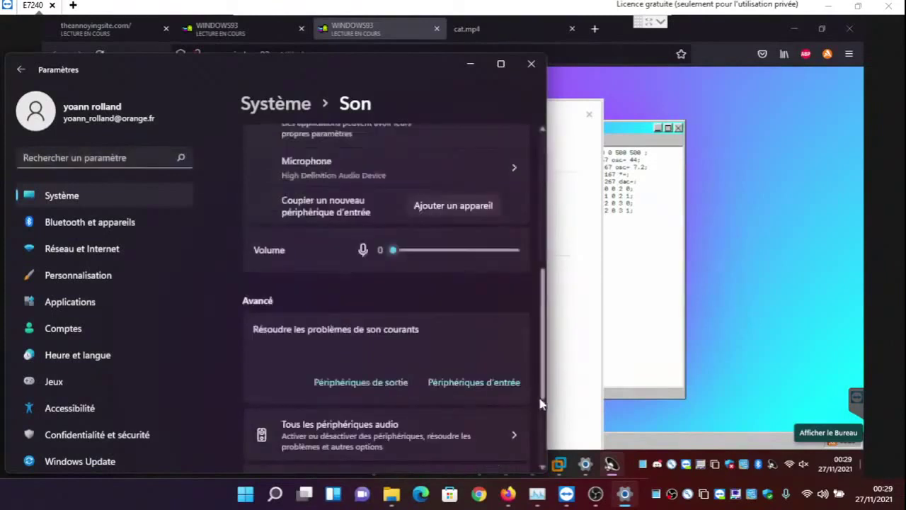
{"action": "scroll", "coordinate": [540, 404], "scroll_direction": "down", "scroll_amount": 4}
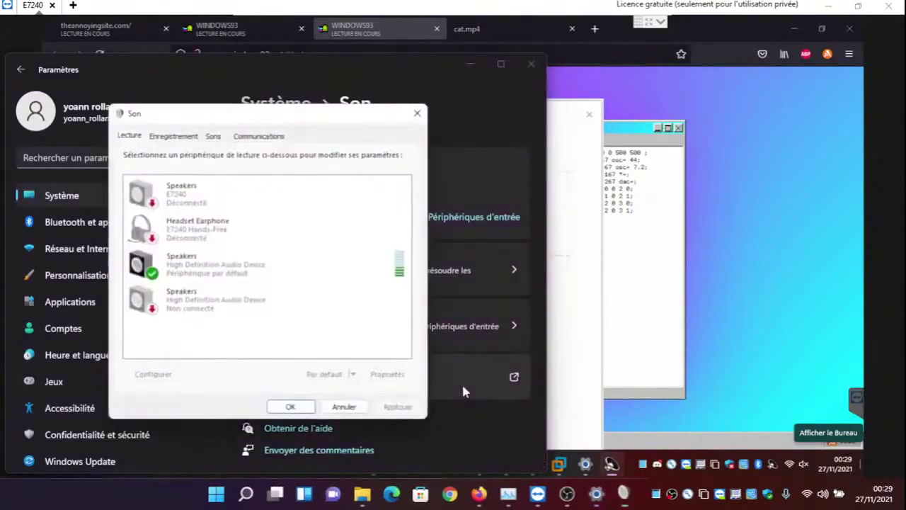
{"action": "left_click", "coordinate": [244, 138]}
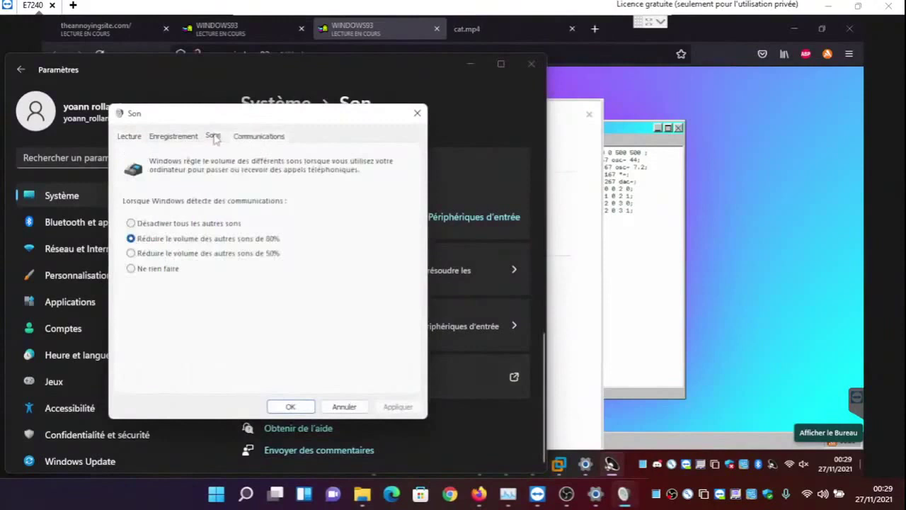
{"action": "left_click", "coordinate": [215, 137]}
{"action": "left_click", "coordinate": [188, 139]}
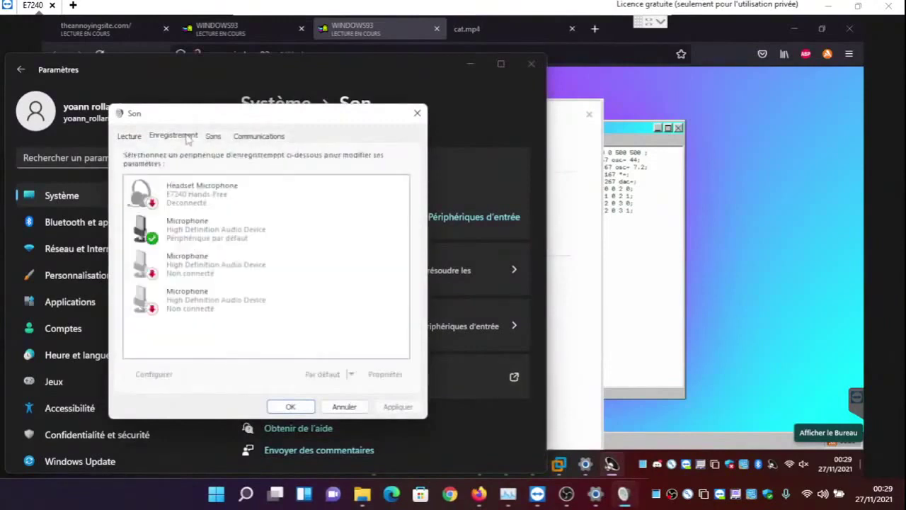
{"action": "left_click", "coordinate": [130, 137]}
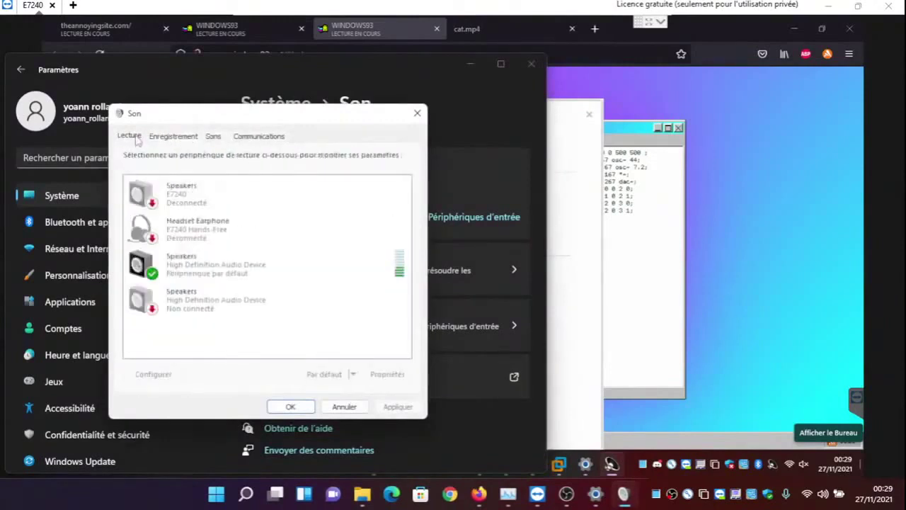
Set the default Speakers' spatial sound format to Windows Sonic for Headphones and apply it
{"action": "double_click", "coordinate": [223, 283]}
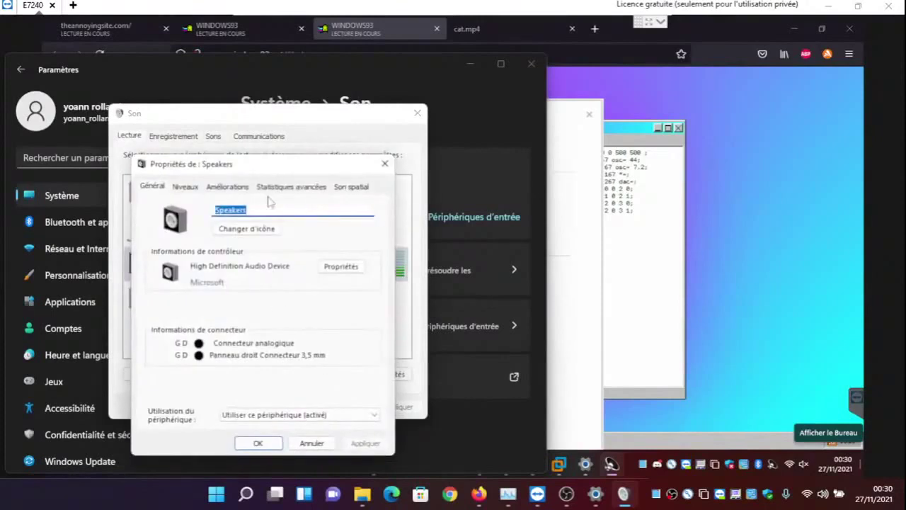
{"action": "left_click", "coordinate": [352, 187]}
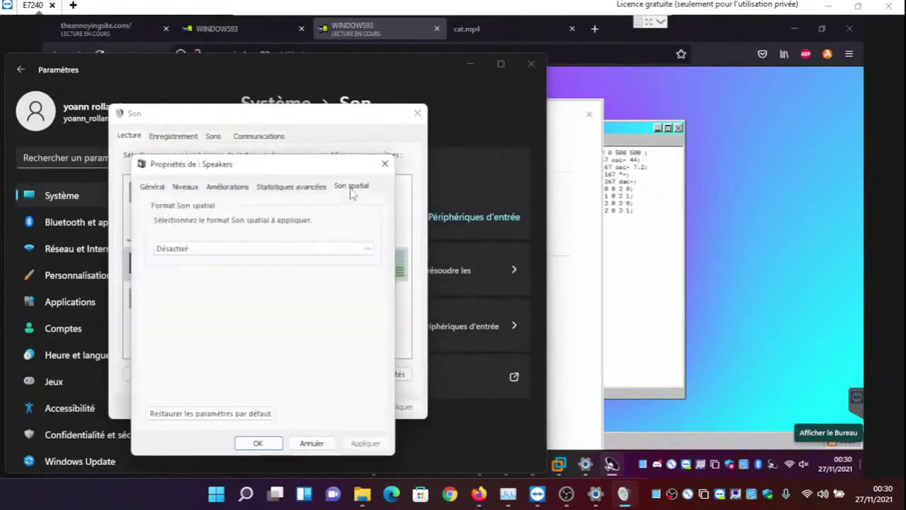
{"action": "left_click", "coordinate": [245, 252]}
{"action": "left_click", "coordinate": [227, 269]}
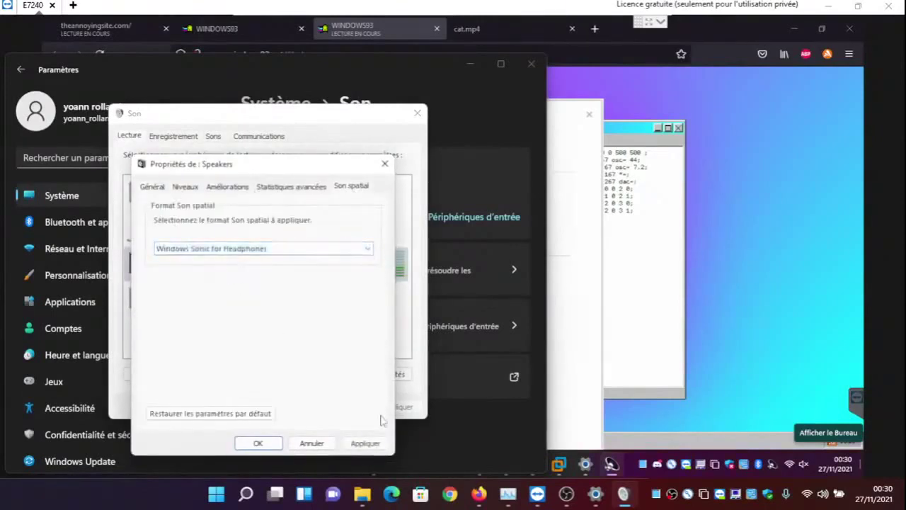
{"action": "left_click", "coordinate": [365, 444]}
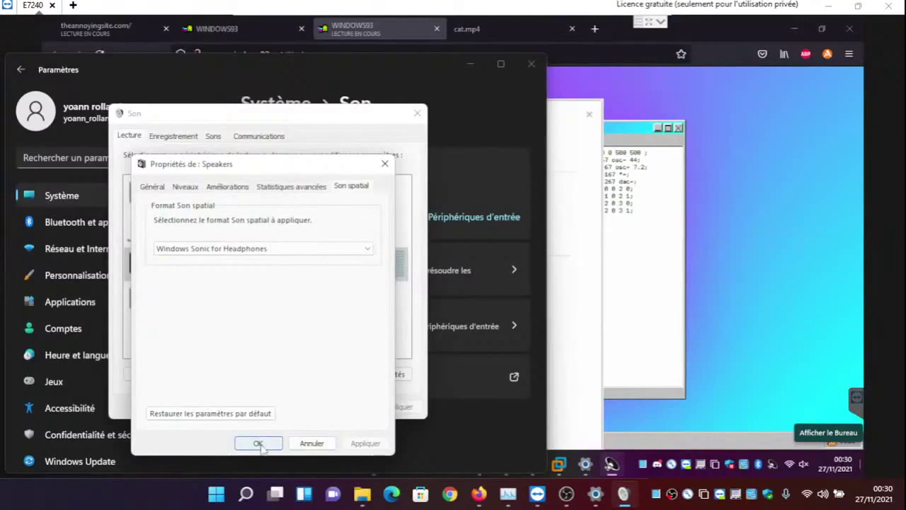
Set the Speakers' default format to 24 bits, 192000 Hz (Qualité studio) and apply it despite the device being in use
{"action": "left_click", "coordinate": [312, 188]}
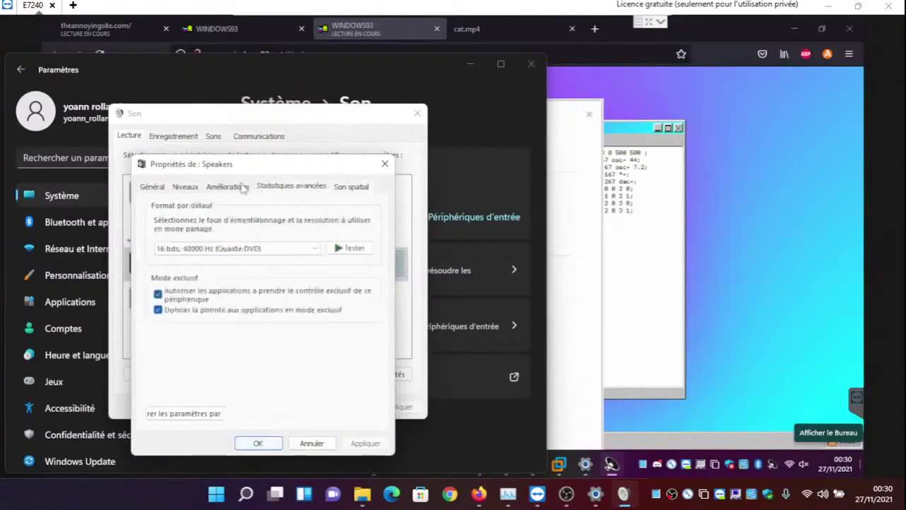
{"action": "left_click", "coordinate": [306, 252]}
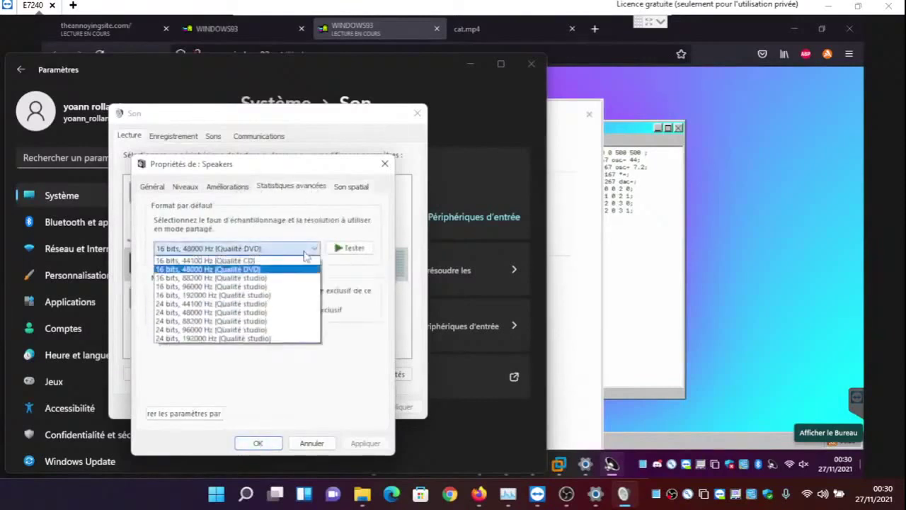
{"action": "left_click", "coordinate": [256, 338]}
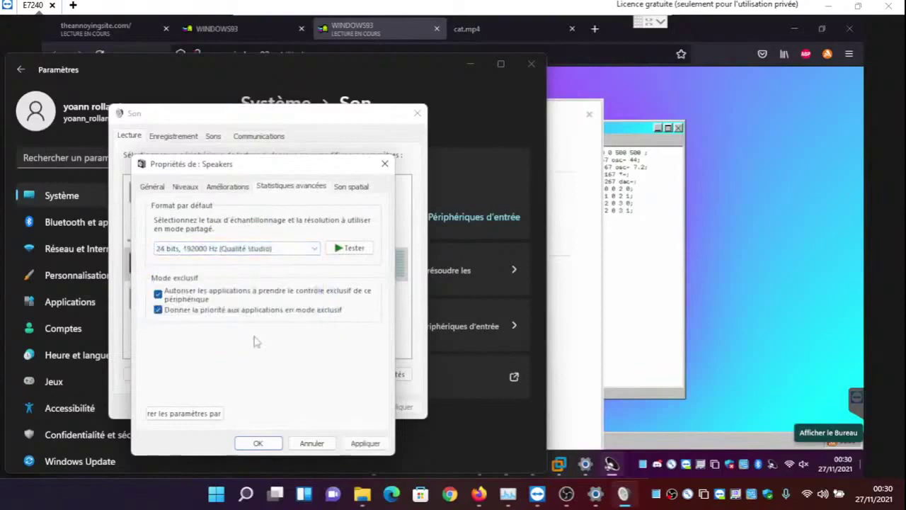
{"action": "left_click", "coordinate": [366, 443]}
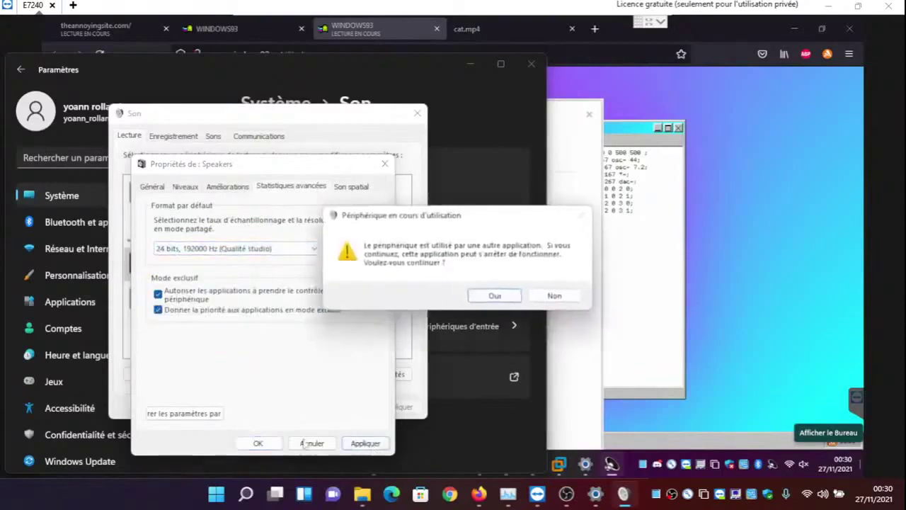
{"action": "left_click", "coordinate": [495, 297]}
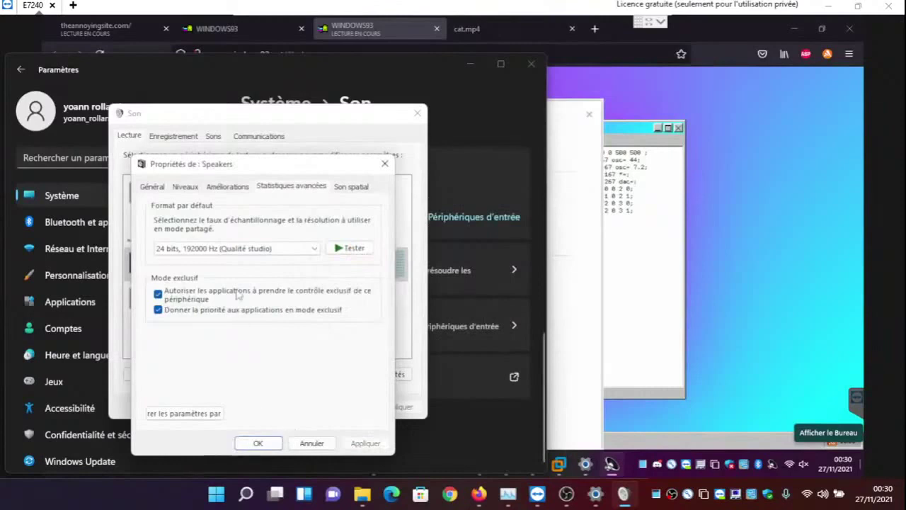
Enable Booster de basses in the Speakers' enhancements, try Correction de pièce, and close its setup wizard
{"action": "left_click", "coordinate": [226, 188]}
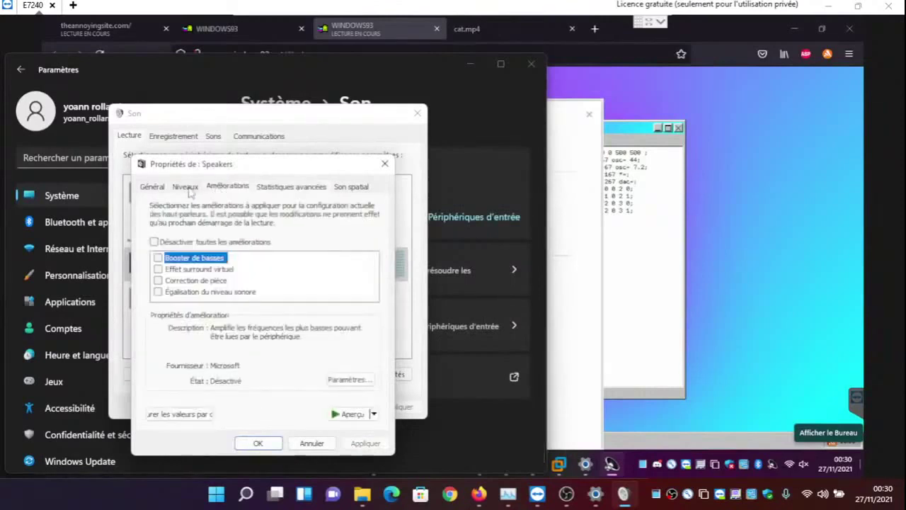
{"action": "left_click", "coordinate": [188, 188]}
{"action": "left_click", "coordinate": [225, 186]}
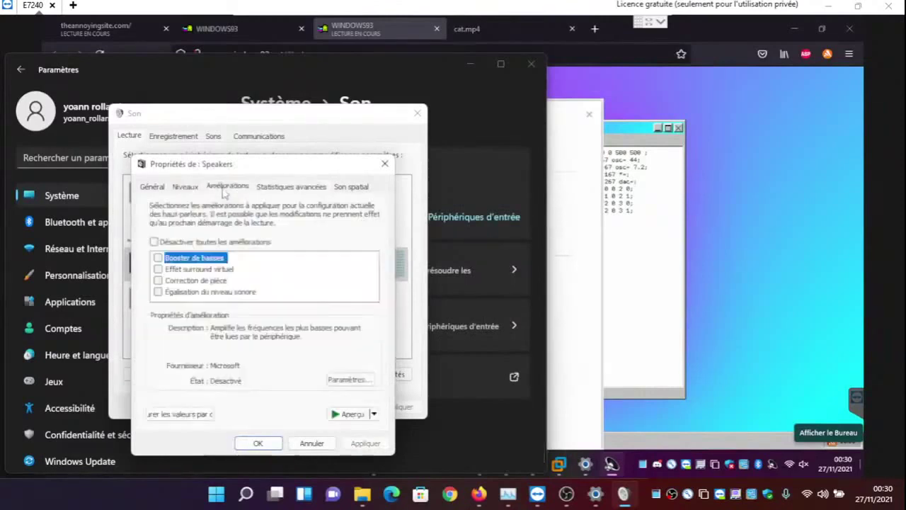
{"action": "left_click", "coordinate": [158, 259]}
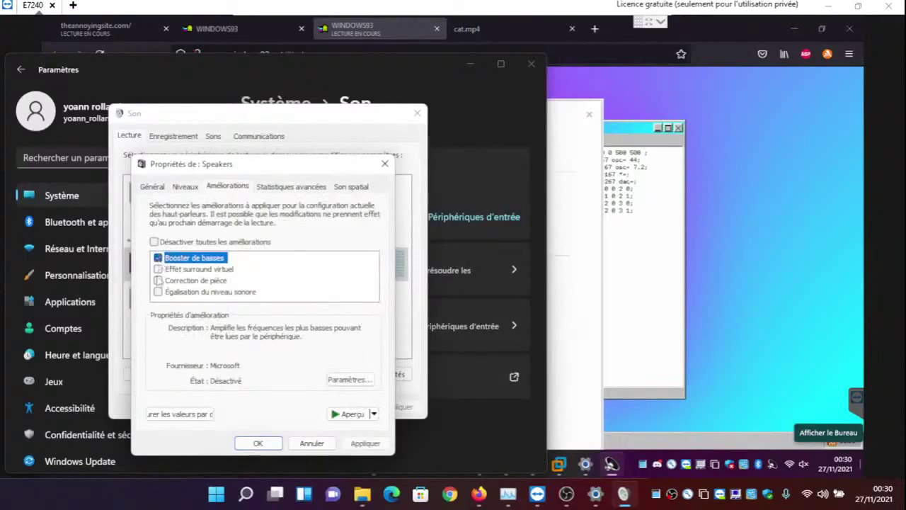
{"action": "left_click", "coordinate": [158, 280]}
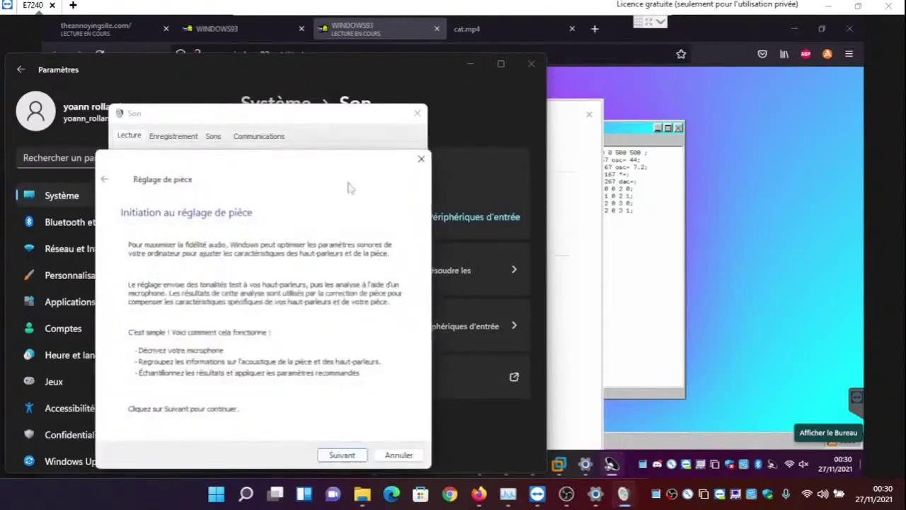
{"action": "left_click", "coordinate": [420, 158]}
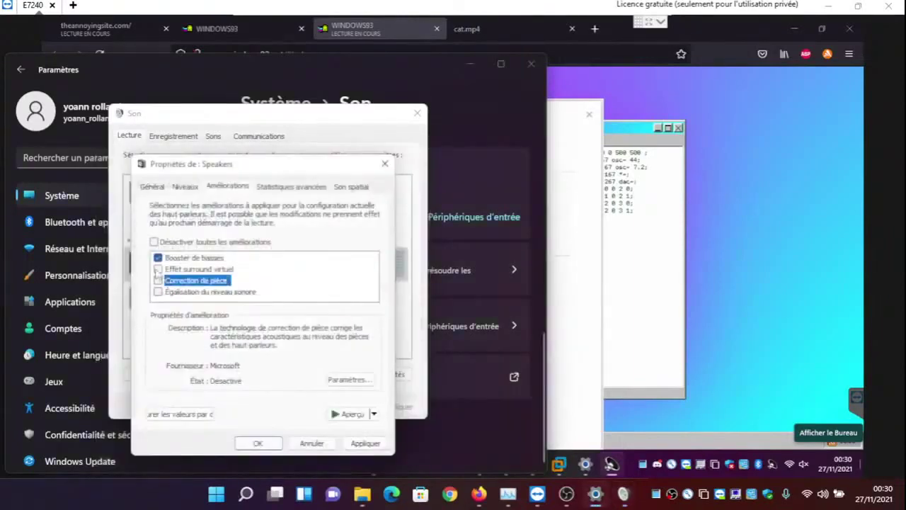
Enable Effet surround virtuel and Égalisation du niveau sonore, decline switching to Correction de pièce, apply the enhancements and preview the sound
{"action": "left_click", "coordinate": [158, 269]}
{"action": "left_click", "coordinate": [158, 280]}
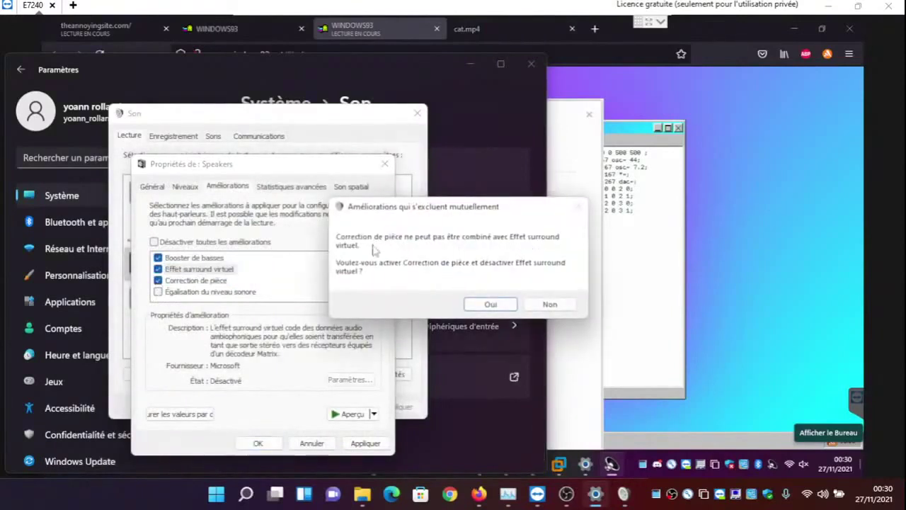
{"action": "left_click", "coordinate": [550, 304]}
{"action": "left_click", "coordinate": [158, 293]}
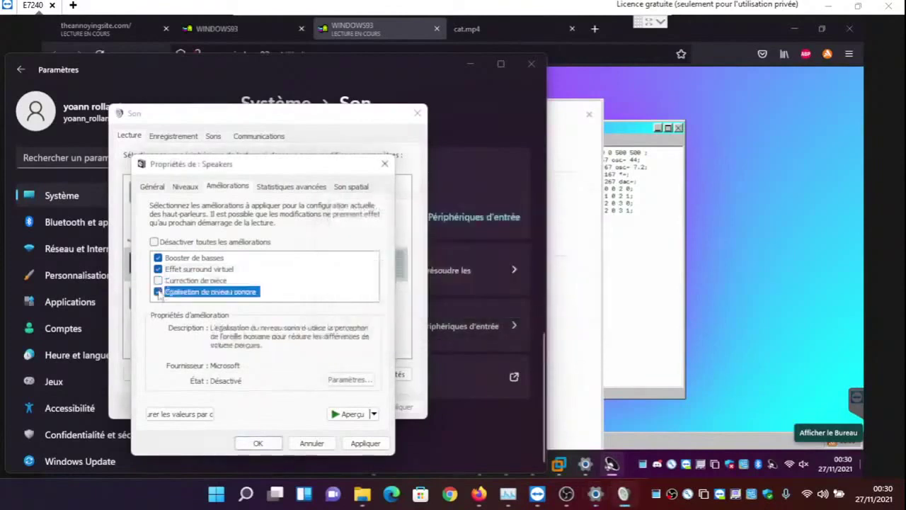
{"action": "left_click", "coordinate": [365, 442]}
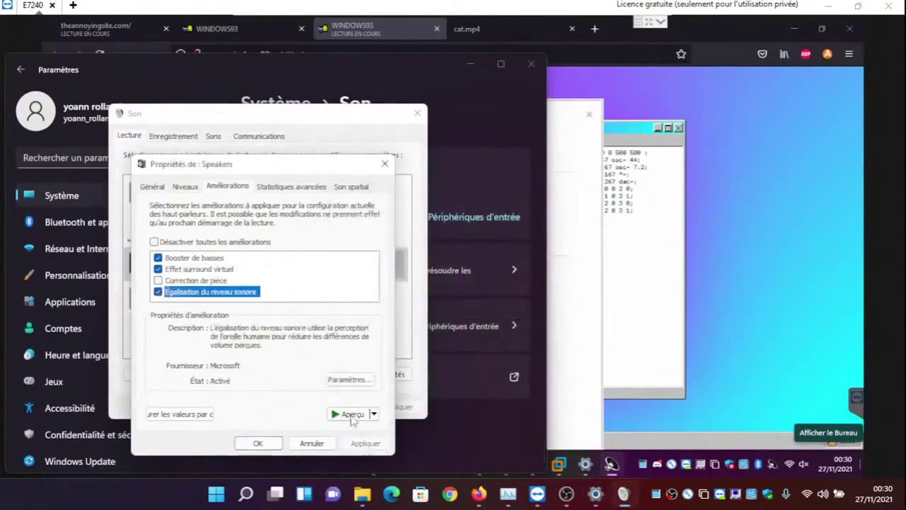
{"action": "left_click", "coordinate": [352, 416]}
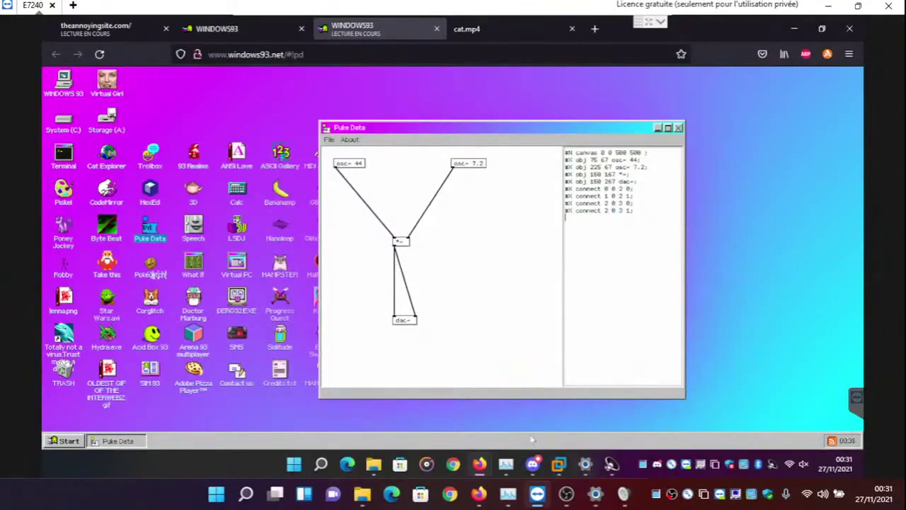
Disable Booster de basses, Effet surround virtuel and Égalisation du niveau sonore in the local Speakers' enhancements and apply the change
{"action": "left_click", "coordinate": [625, 496]}
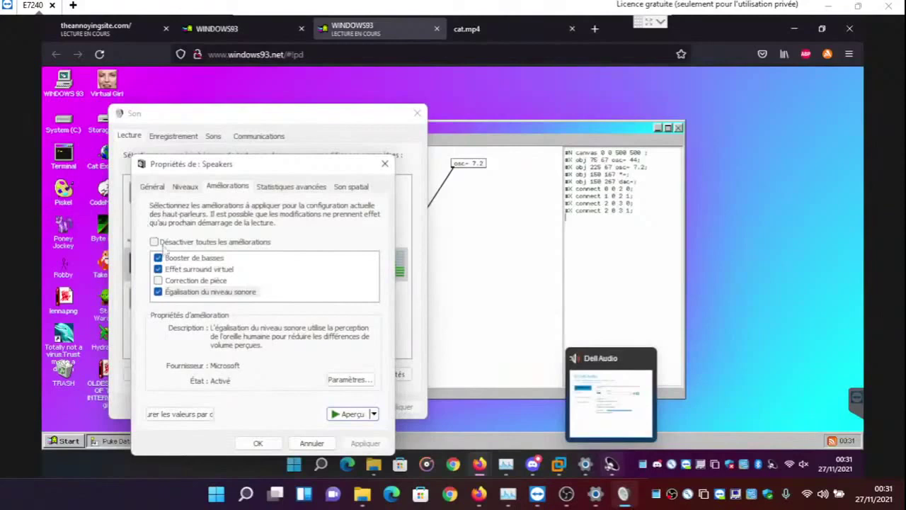
{"action": "left_click", "coordinate": [158, 258]}
{"action": "left_click", "coordinate": [157, 269]}
{"action": "left_click", "coordinate": [158, 291]}
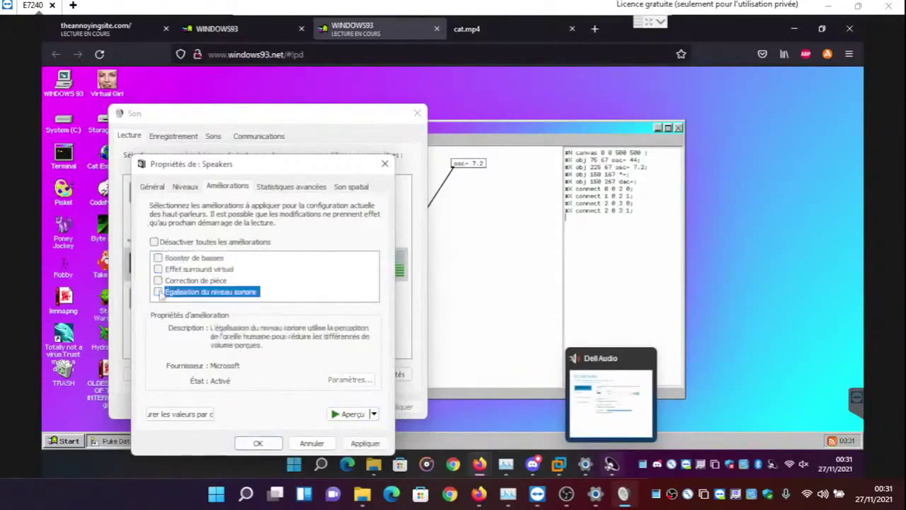
{"action": "left_click", "coordinate": [362, 443]}
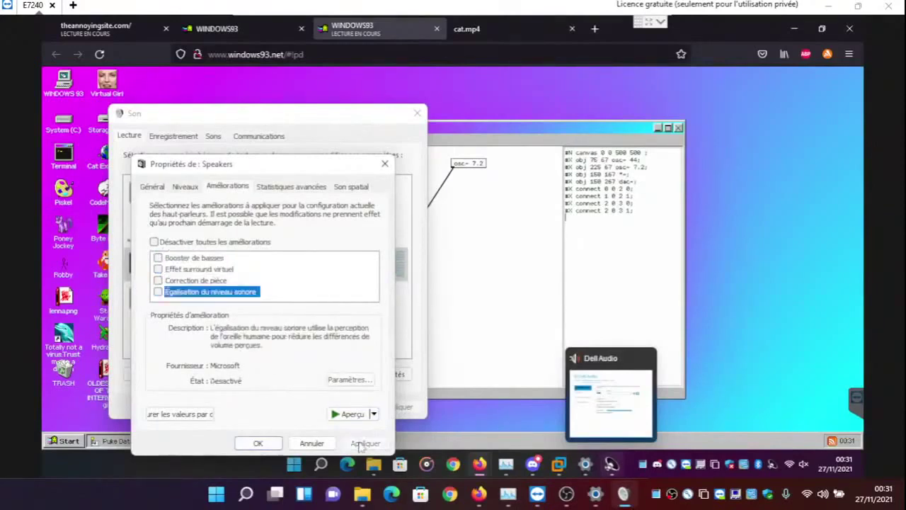
Return to the remote session, close Puke Data, and briefly check the local OBS window before hiding it again
{"action": "left_click", "coordinate": [515, 384]}
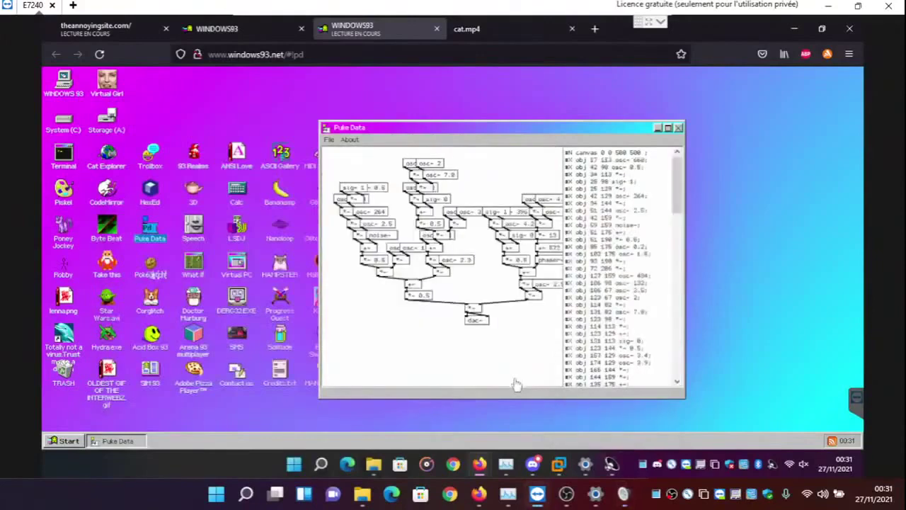
{"action": "left_click", "coordinate": [678, 128]}
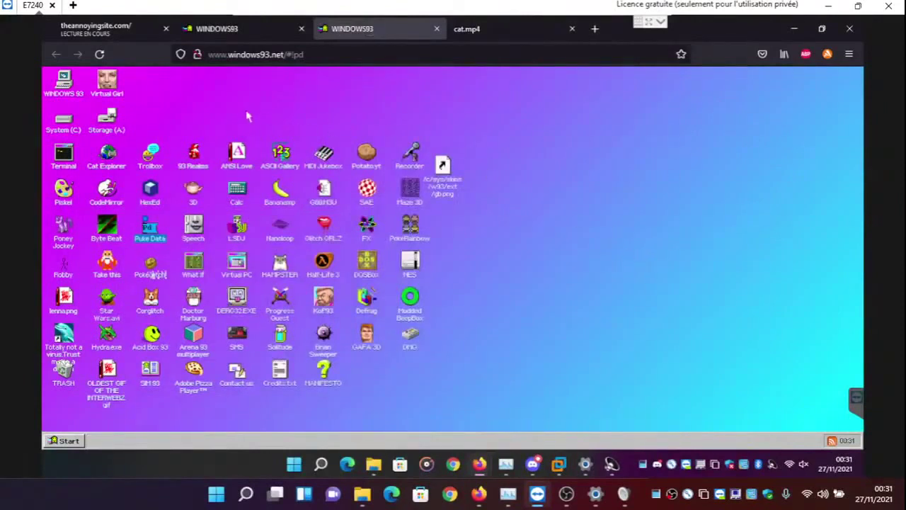
{"action": "left_click", "coordinate": [567, 494]}
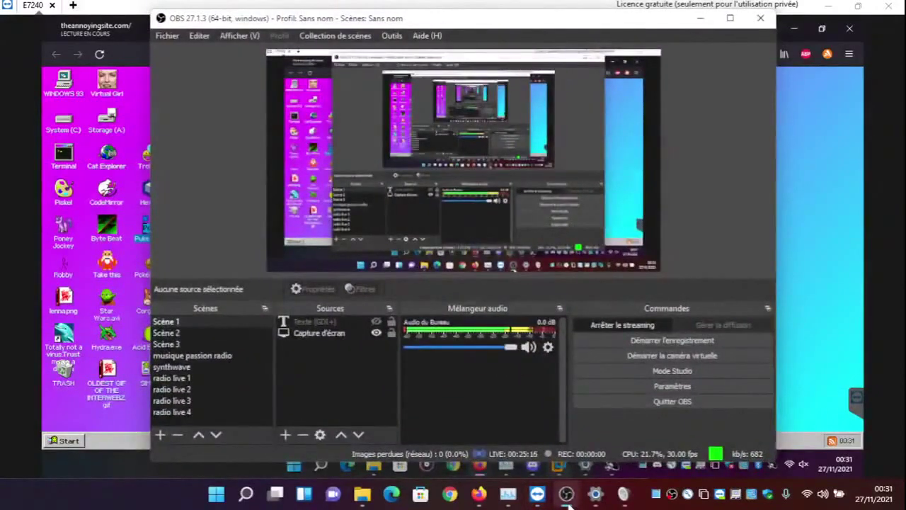
{"action": "left_click", "coordinate": [567, 494]}
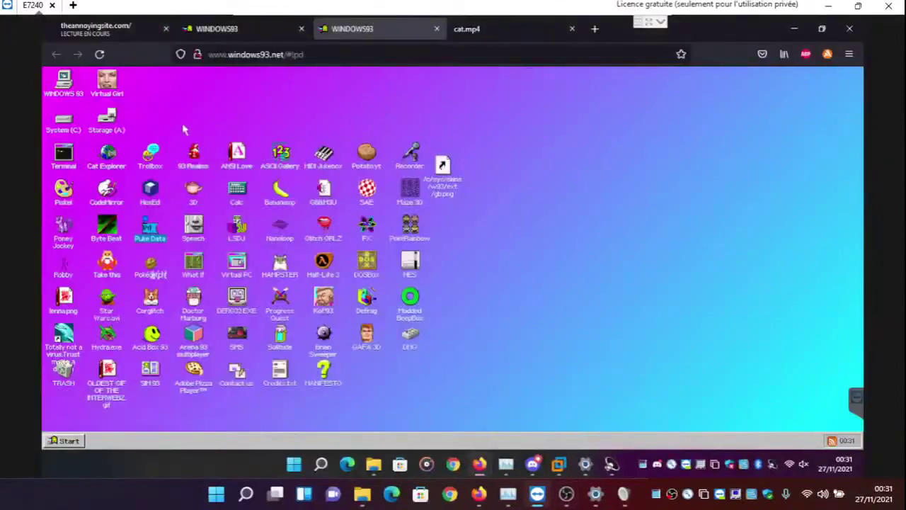
Go back to theannoyingsite.com on the remote computer, cancel its print request and dismiss the cat alert
{"action": "left_click", "coordinate": [115, 30]}
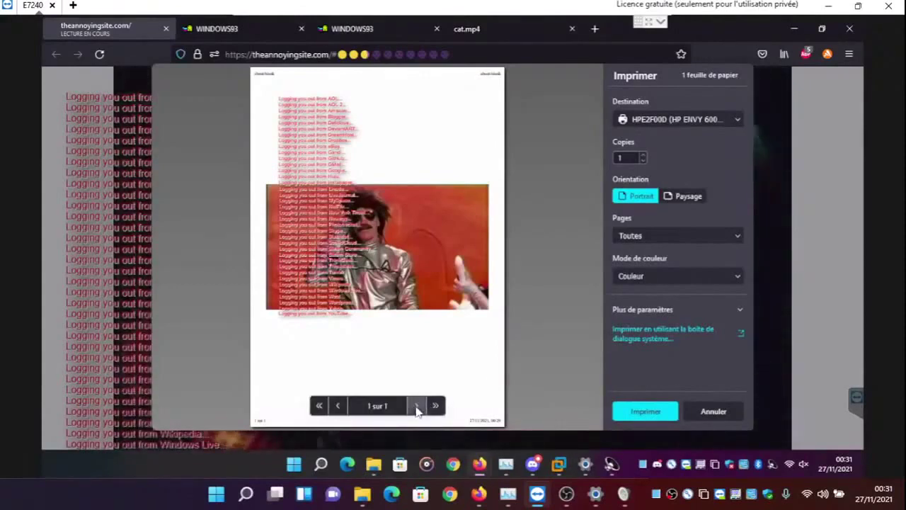
{"action": "left_click", "coordinate": [702, 406]}
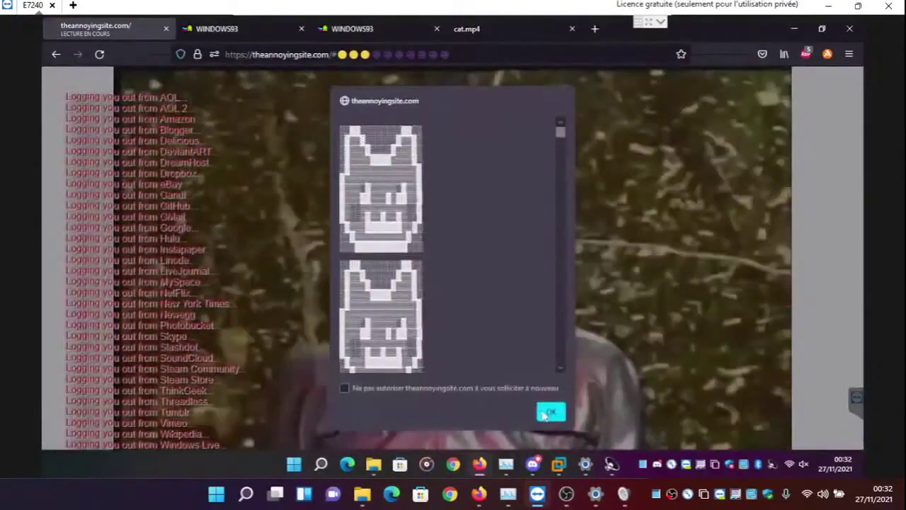
{"action": "key", "text": "Return"}
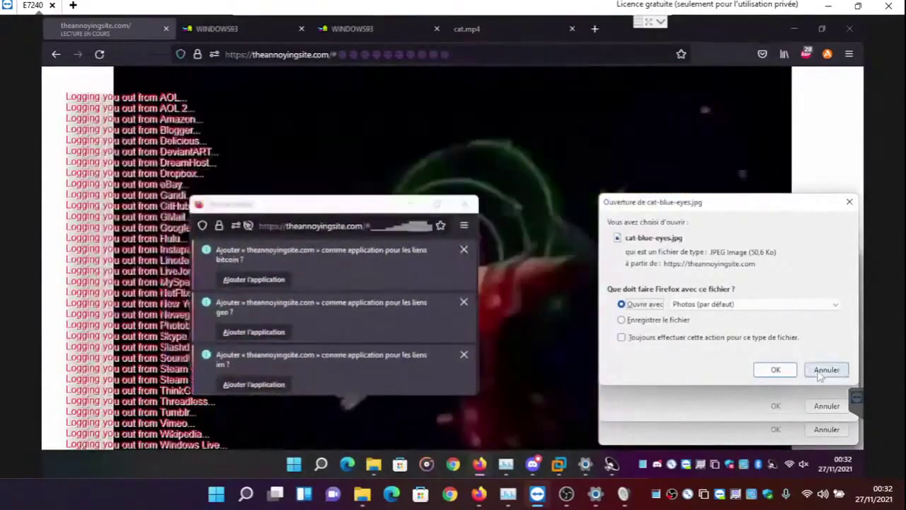
Cancel theannoyingsite.com's successive image download prompts, including patreon.png, cat-smirk.jpg and cat-small-face.jpg, and dismiss its cat alert
{"action": "left_click", "coordinate": [826, 370]}
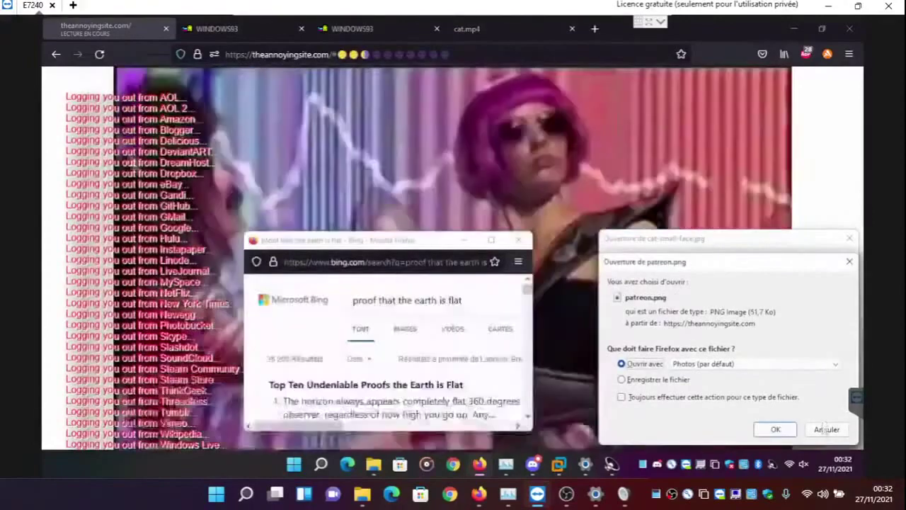
{"action": "left_click", "coordinate": [826, 430]}
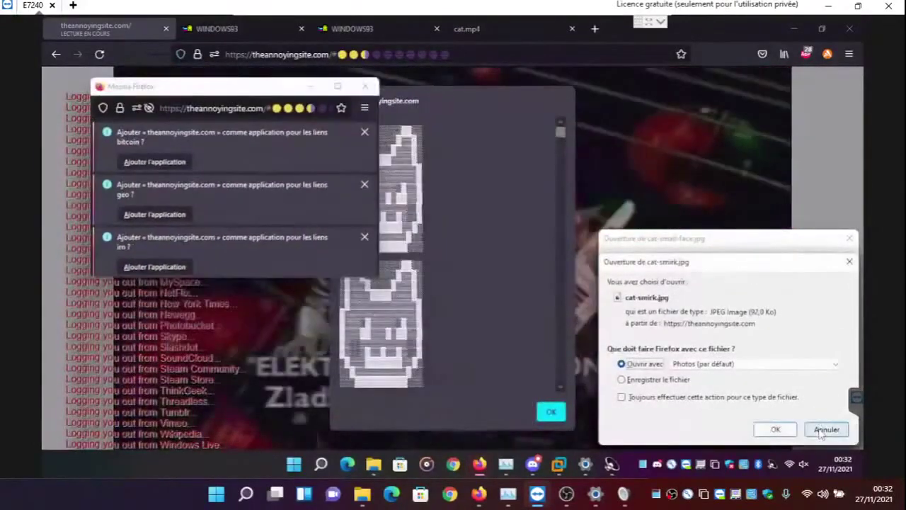
{"action": "left_click", "coordinate": [825, 430]}
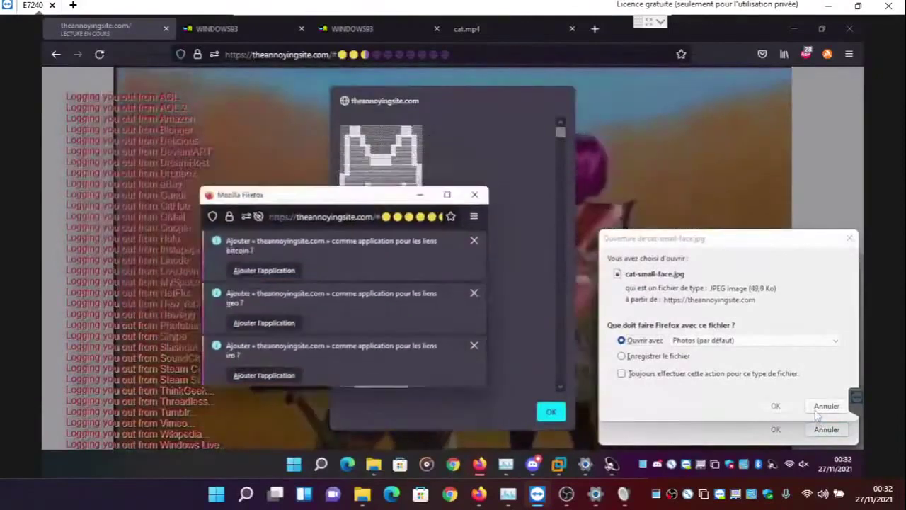
{"action": "left_click", "coordinate": [822, 407]}
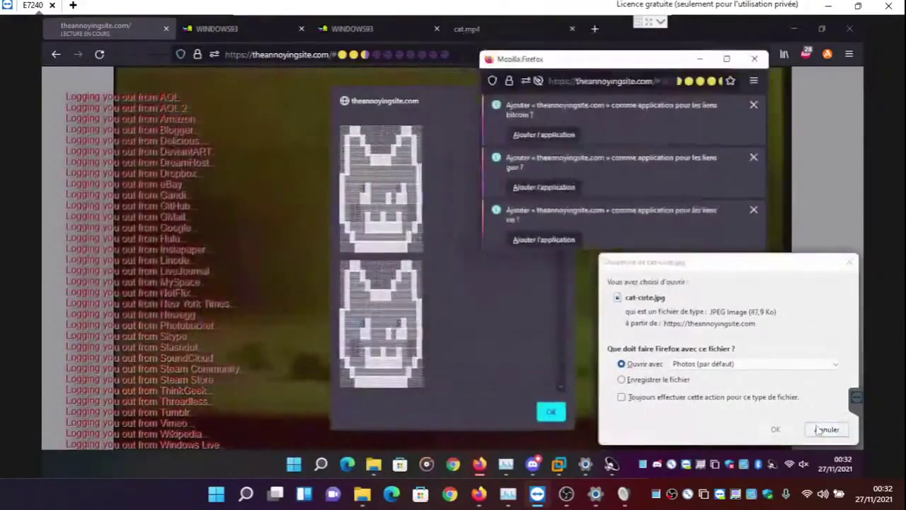
{"action": "left_click", "coordinate": [823, 429]}
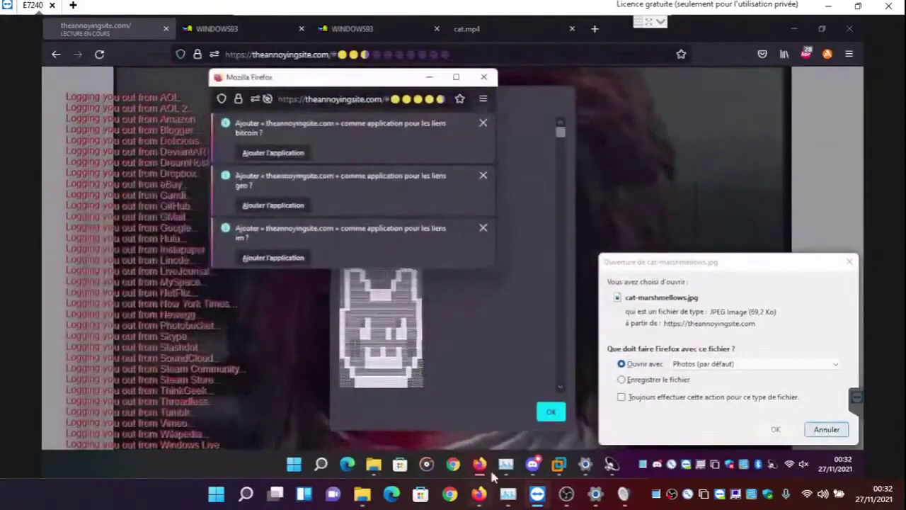
{"action": "left_click", "coordinate": [552, 413]}
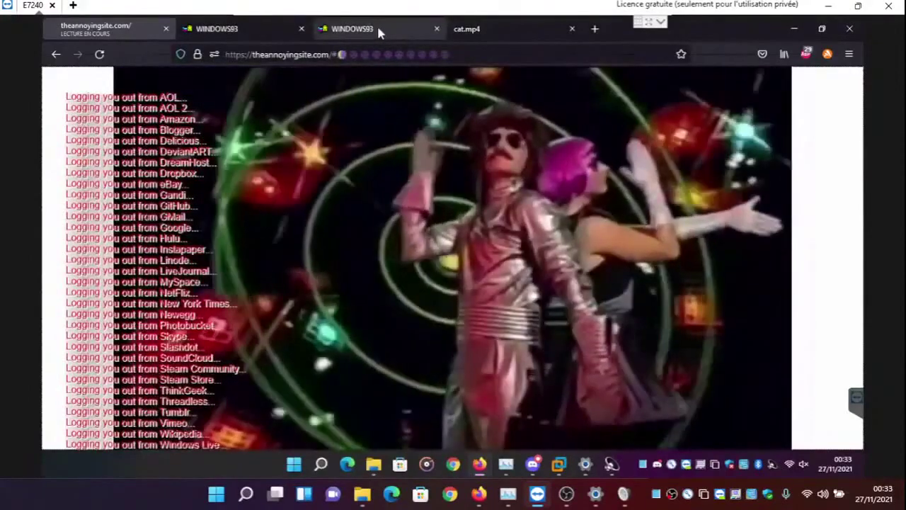
Launch the crazy program in the second Windows93 tab and try to open Acid Box 93 among its pop-ups
{"action": "left_click", "coordinate": [378, 29]}
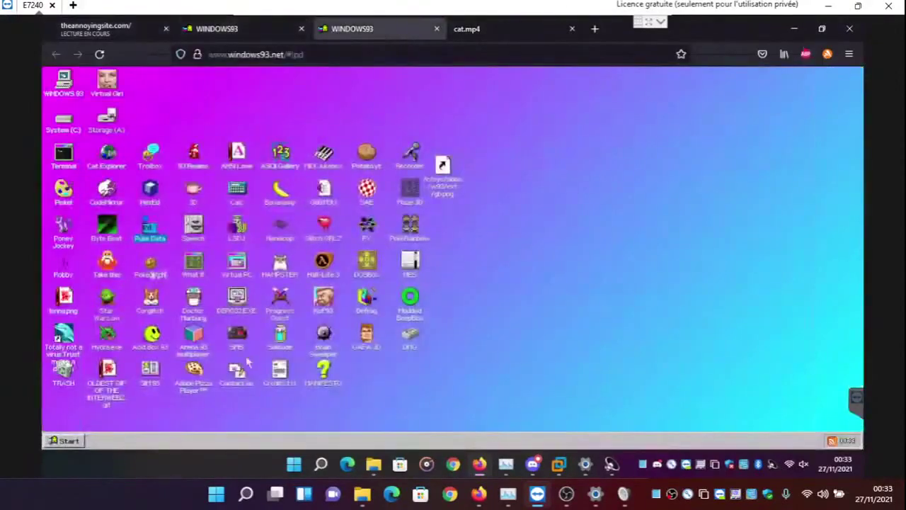
{"action": "left_click", "coordinate": [63, 440]}
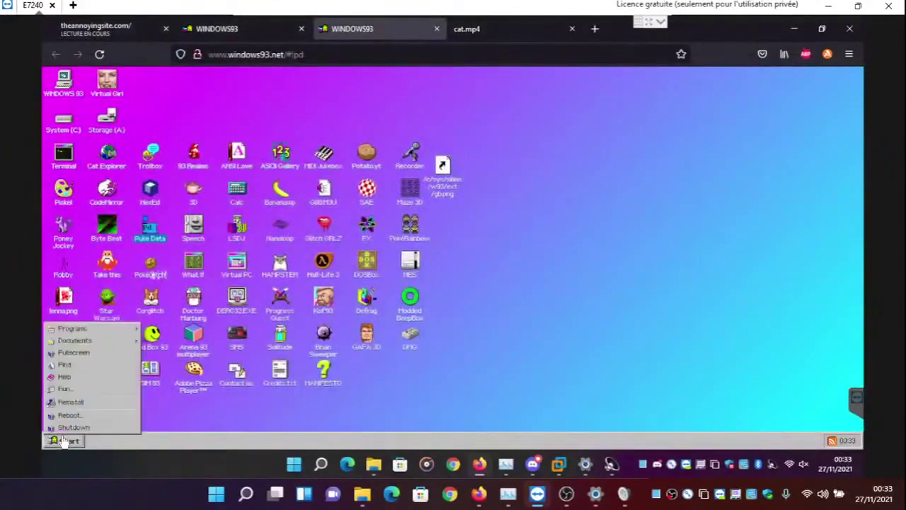
{"action": "mouse_move", "coordinate": [111, 333]}
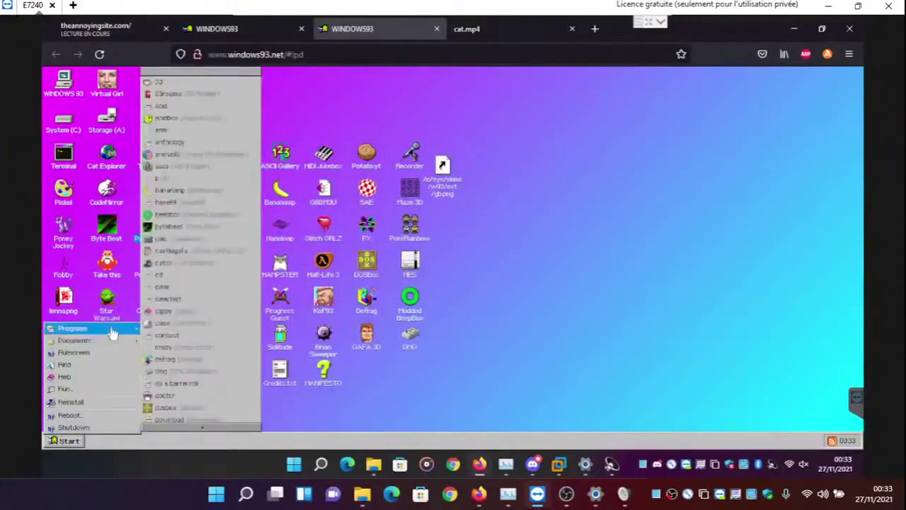
{"action": "left_click", "coordinate": [170, 349]}
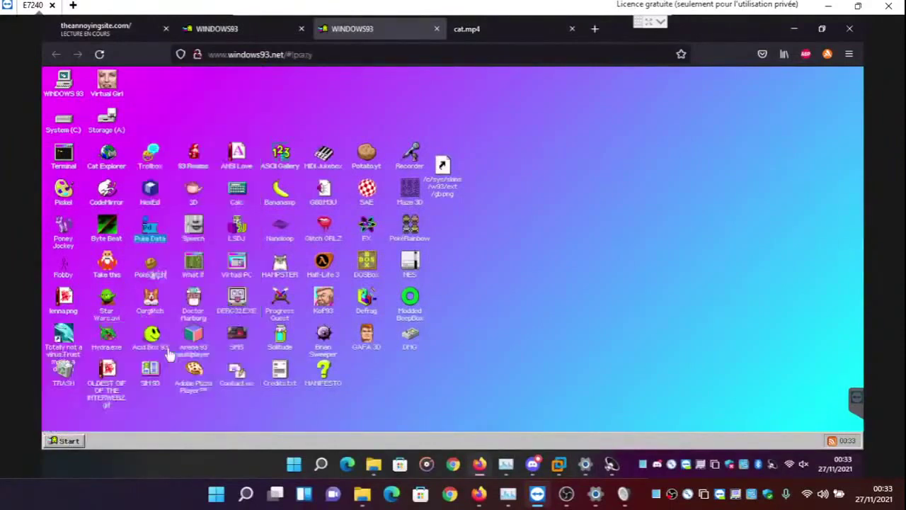
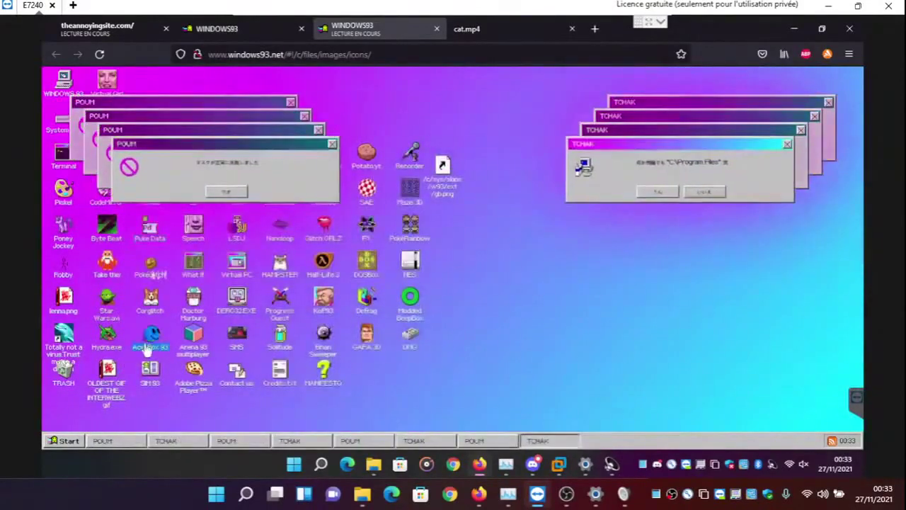
{"action": "double_click", "coordinate": [146, 351]}
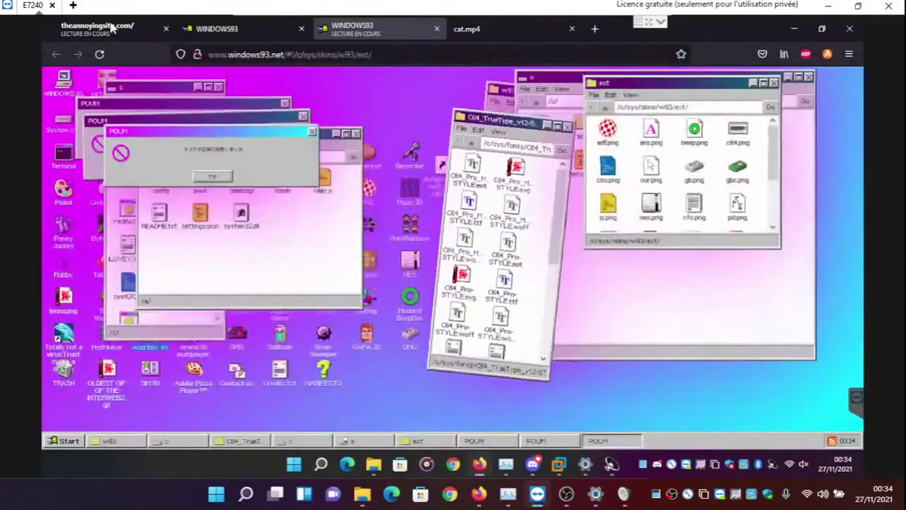
Dismiss theannoyingsite.com's text-art alert and close the remote computer's Mélangeur de volume settings window
{"action": "left_click", "coordinate": [111, 26]}
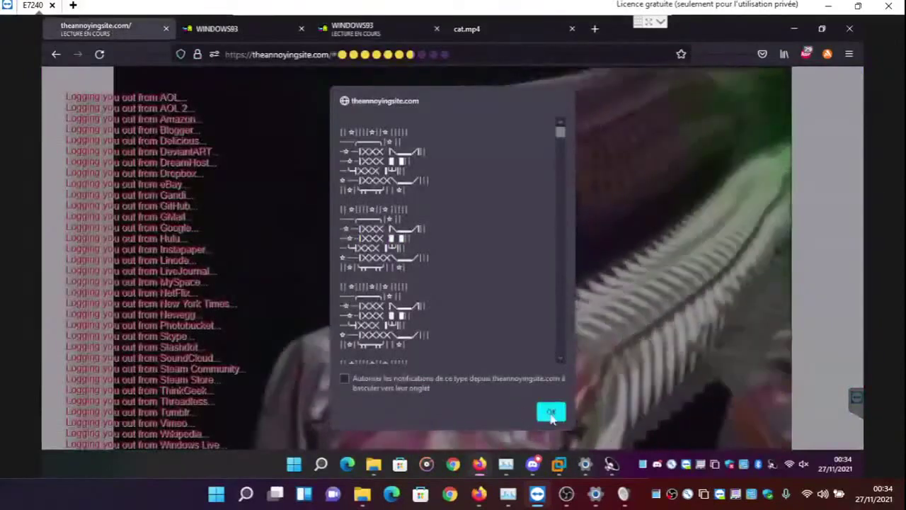
{"action": "left_click", "coordinate": [552, 416]}
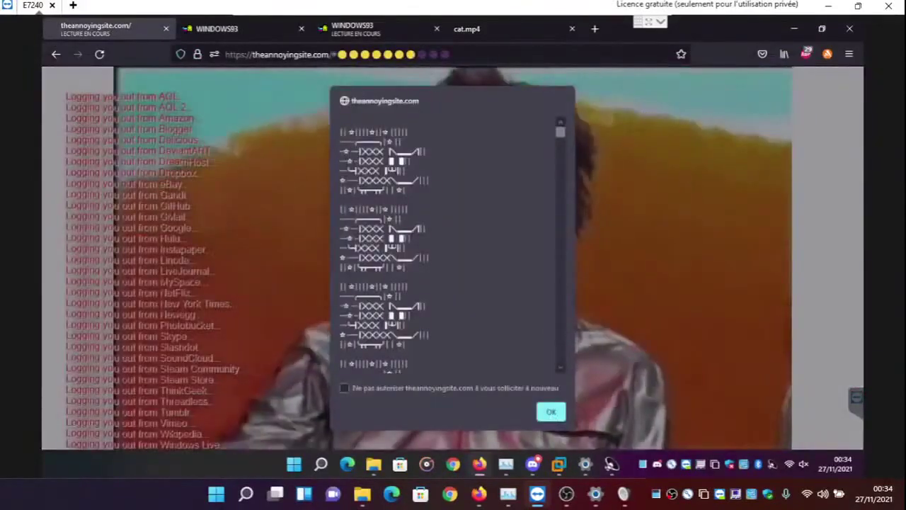
{"action": "mouse_move", "coordinate": [585, 464]}
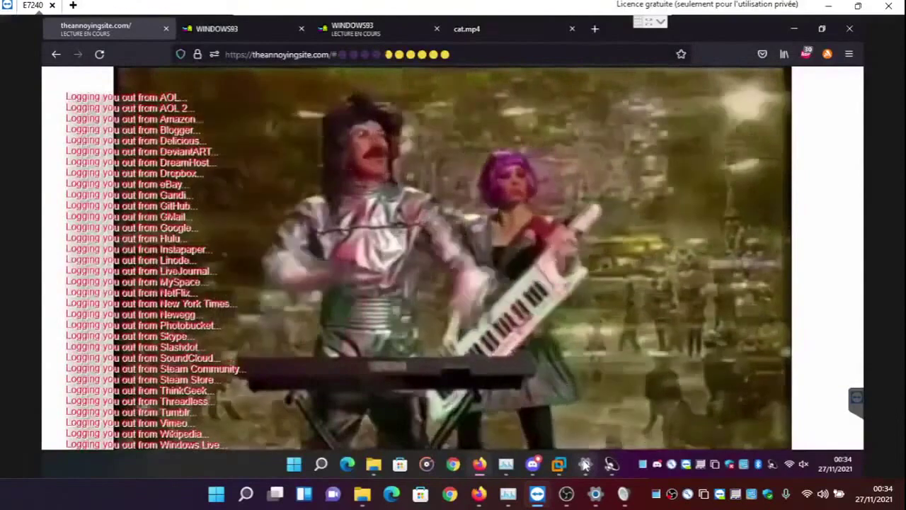
{"action": "left_click", "coordinate": [585, 465]}
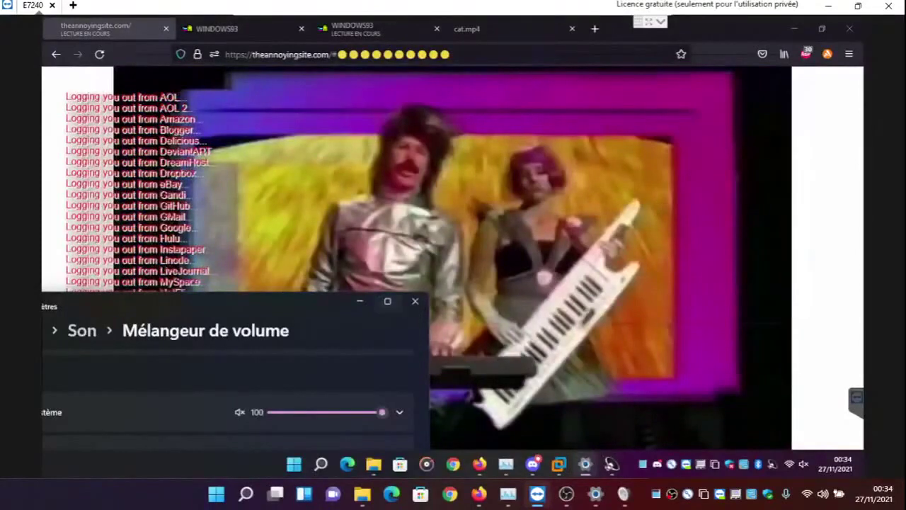
{"action": "left_click", "coordinate": [415, 301]}
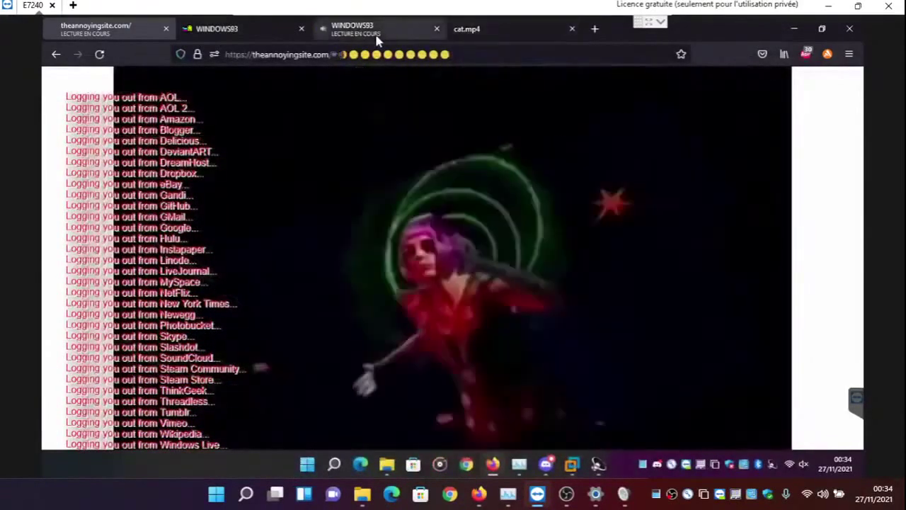
Check the glitching Windows93 tab, close the libs folder in the other Windows93 tab and launch HAMPSTER there
{"action": "left_click", "coordinate": [376, 39]}
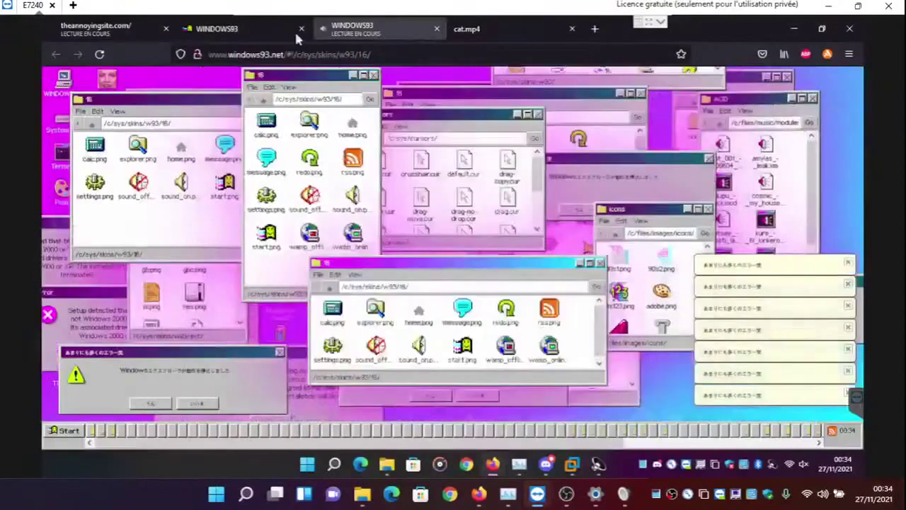
{"action": "left_click", "coordinate": [267, 32]}
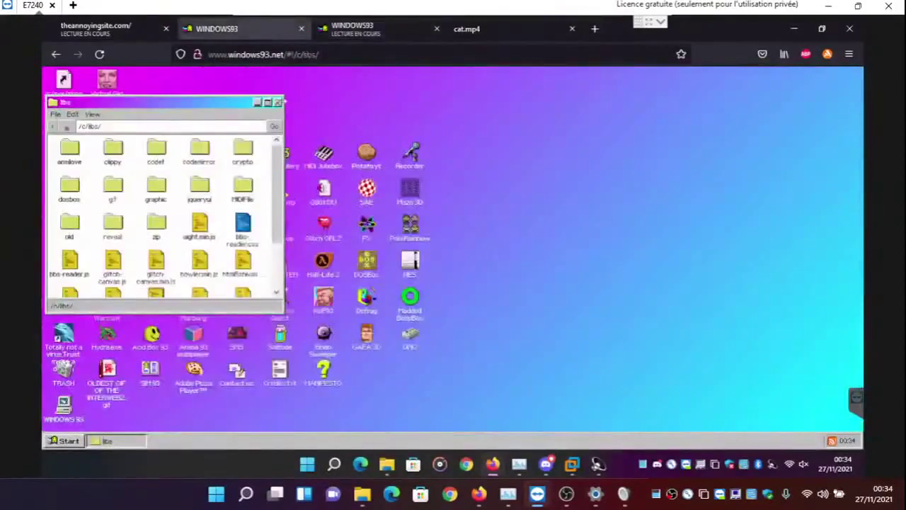
{"action": "left_click", "coordinate": [279, 103]}
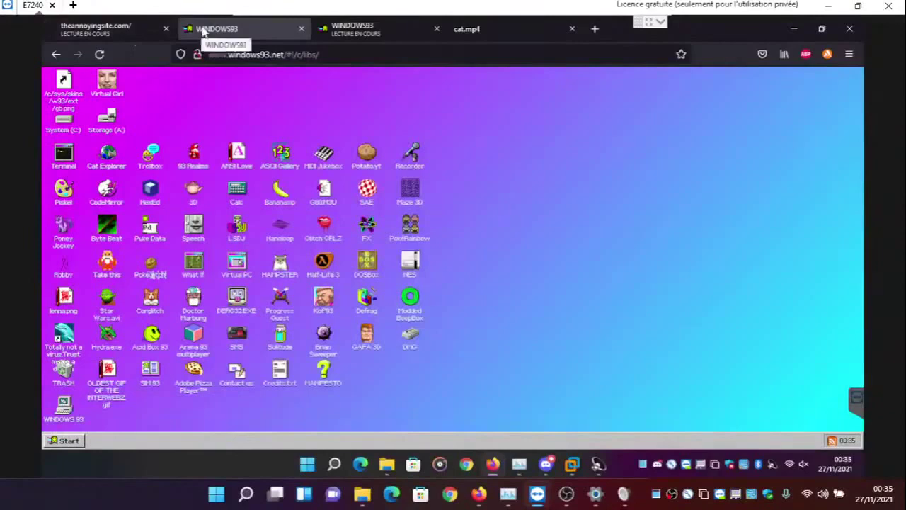
{"action": "double_click", "coordinate": [280, 274]}
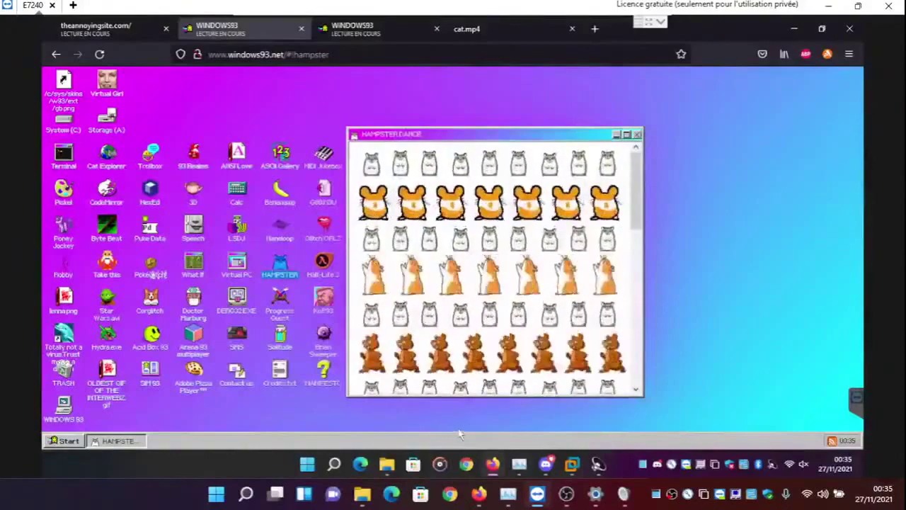
Switch to the local Firefox, close its WINDOWS93 tab and load the bookmarked YouTube site in the theannoyingsite.com tab
{"action": "mouse_move", "coordinate": [485, 500]}
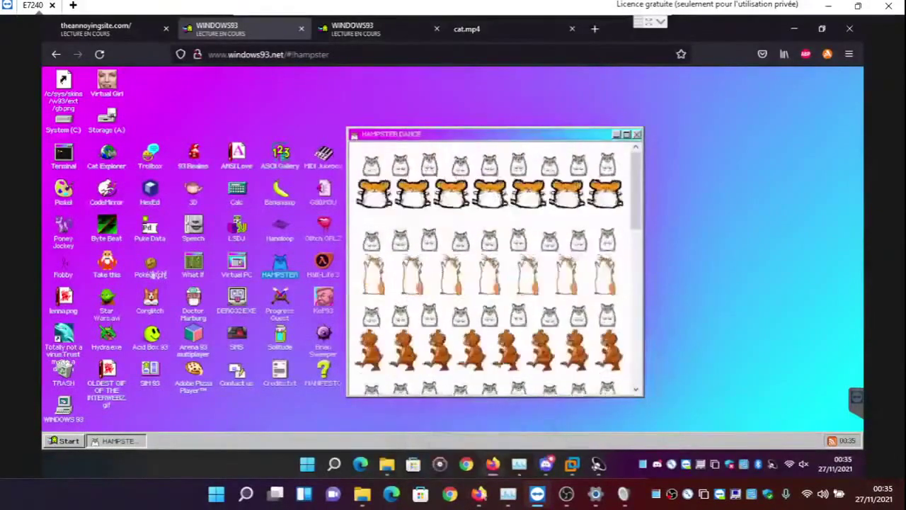
{"action": "left_click", "coordinate": [479, 493]}
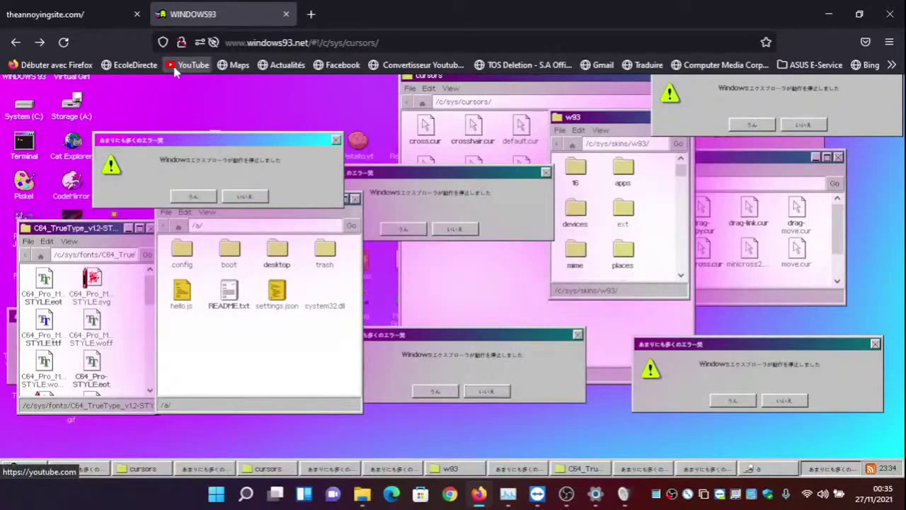
{"action": "key", "text": "ctrl+w"}
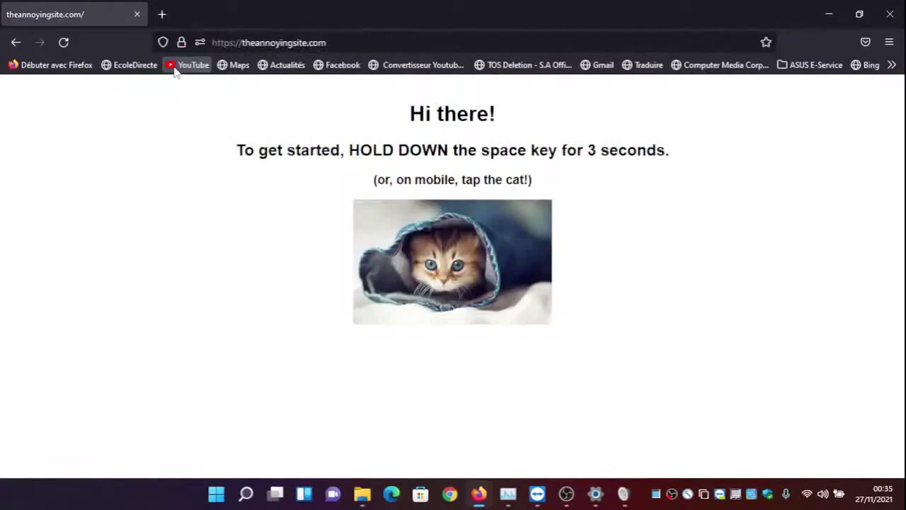
{"action": "left_click", "coordinate": [175, 70]}
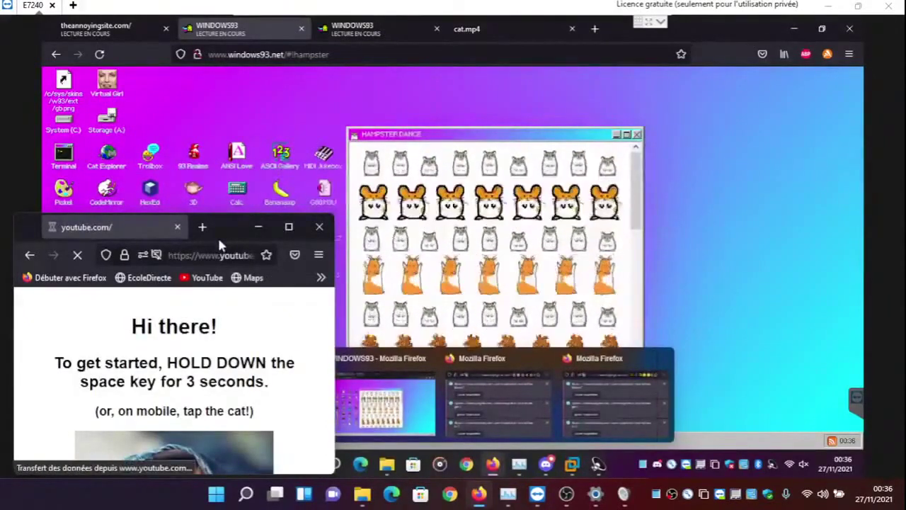
Maximize the local Firefox window, then close the Speakers properties, Son and Paramètres windows
{"action": "left_click", "coordinate": [288, 227]}
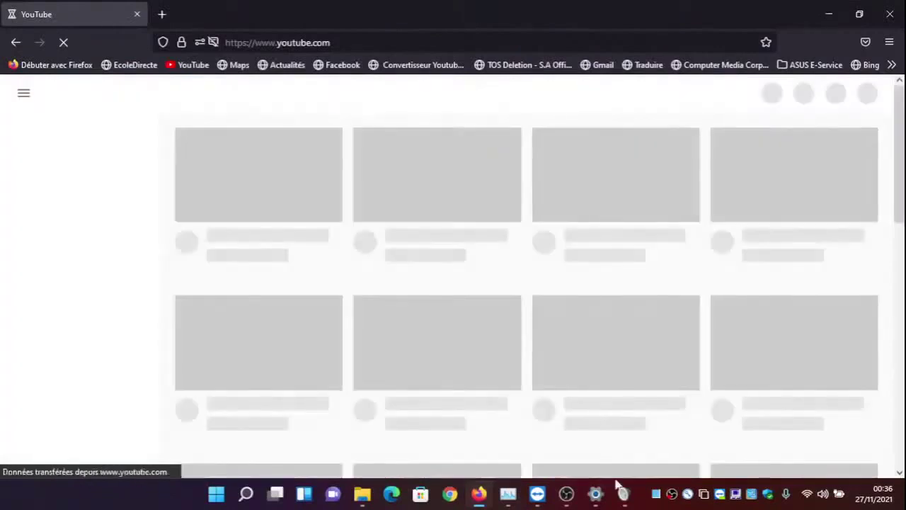
{"action": "left_click", "coordinate": [622, 494]}
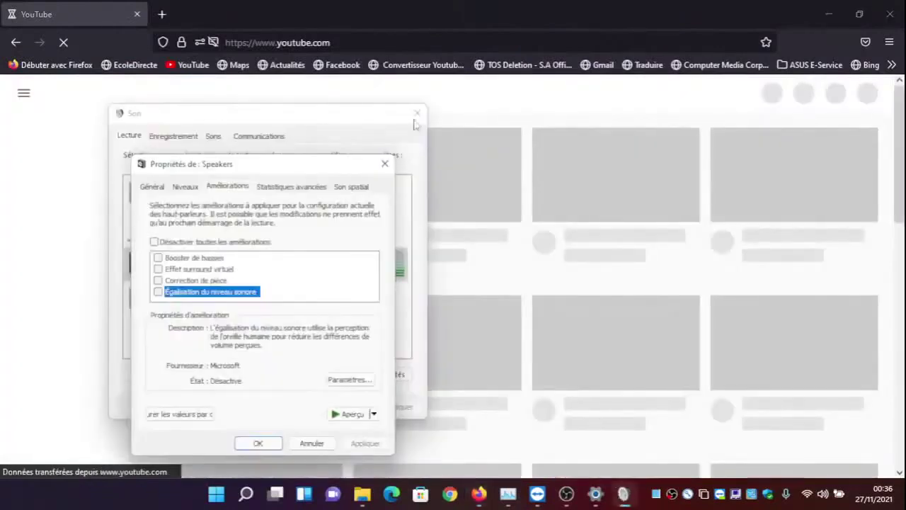
{"action": "left_click", "coordinate": [384, 164]}
{"action": "left_click", "coordinate": [417, 113]}
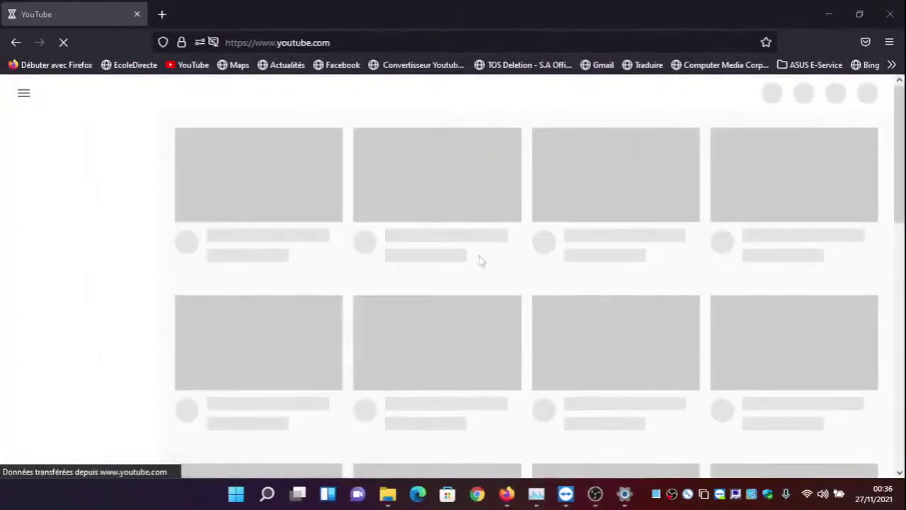
{"action": "left_click", "coordinate": [626, 496]}
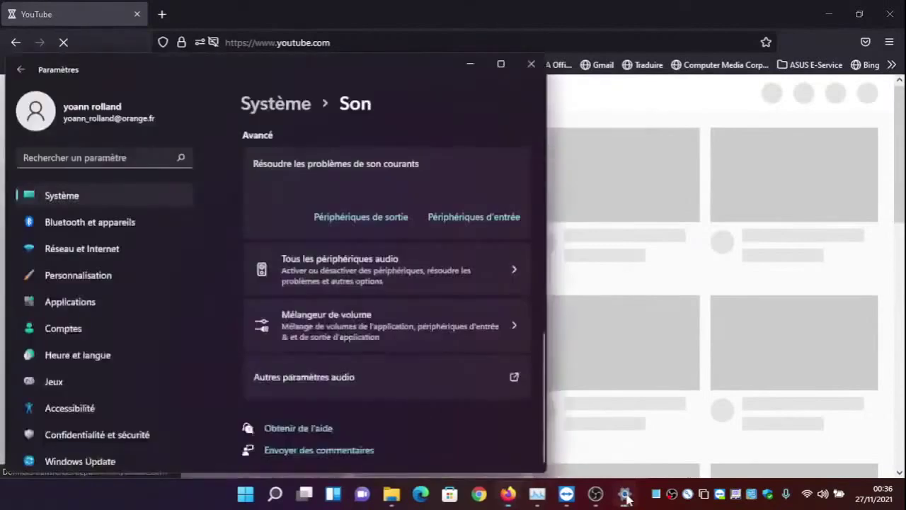
{"action": "left_click", "coordinate": [531, 65]}
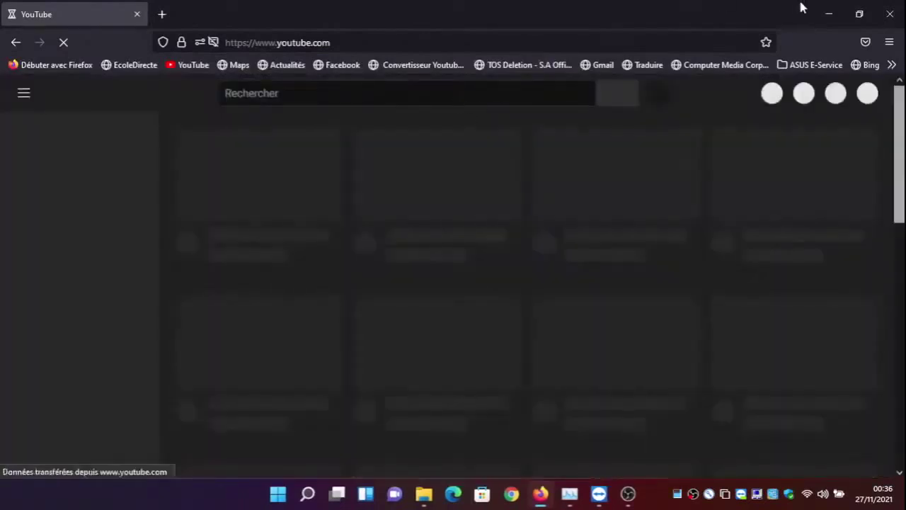
Check the remote computer's screen, return to the local Firefox and search YouTube for hamster dance
{"action": "left_click", "coordinate": [832, 12]}
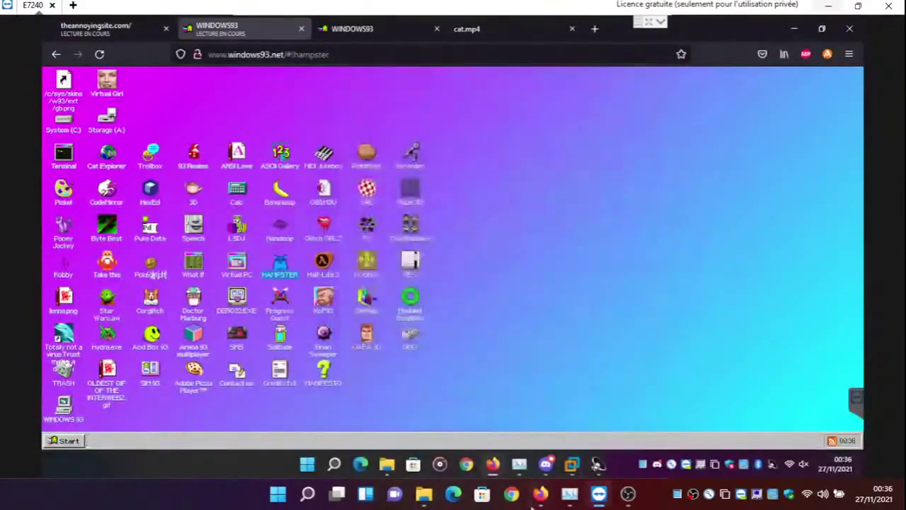
{"action": "left_click", "coordinate": [540, 493]}
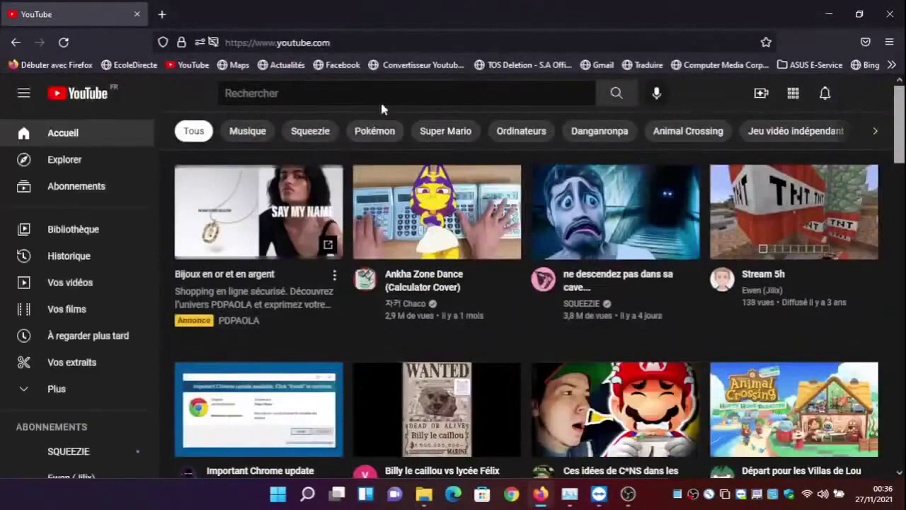
{"action": "left_click", "coordinate": [225, 92]}
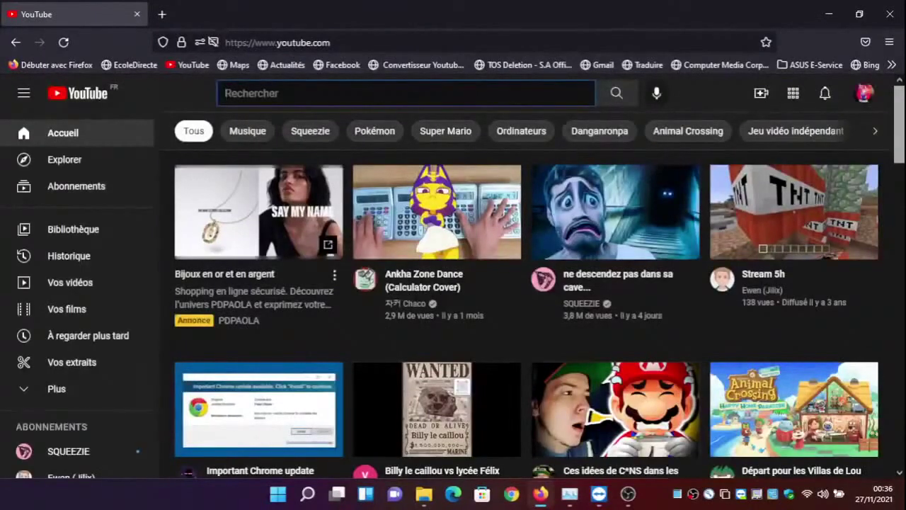
{"action": "type", "text": "h"}
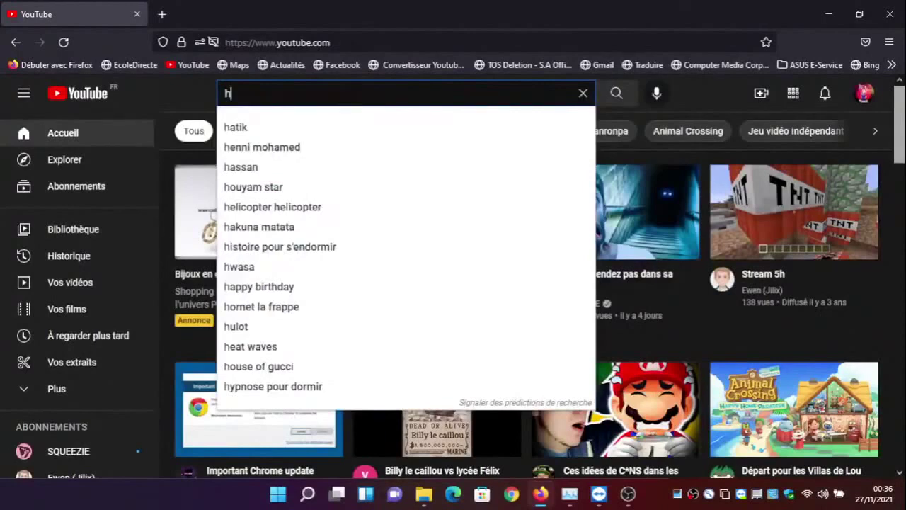
{"action": "type", "text": "amster"}
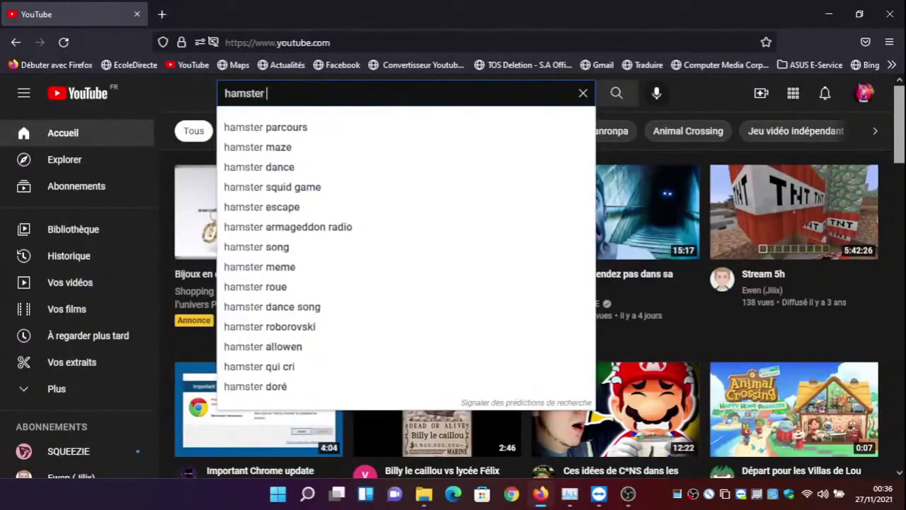
{"action": "key", "text": "Down"}
{"action": "key", "text": "Down"}
{"action": "key", "text": "Down"}
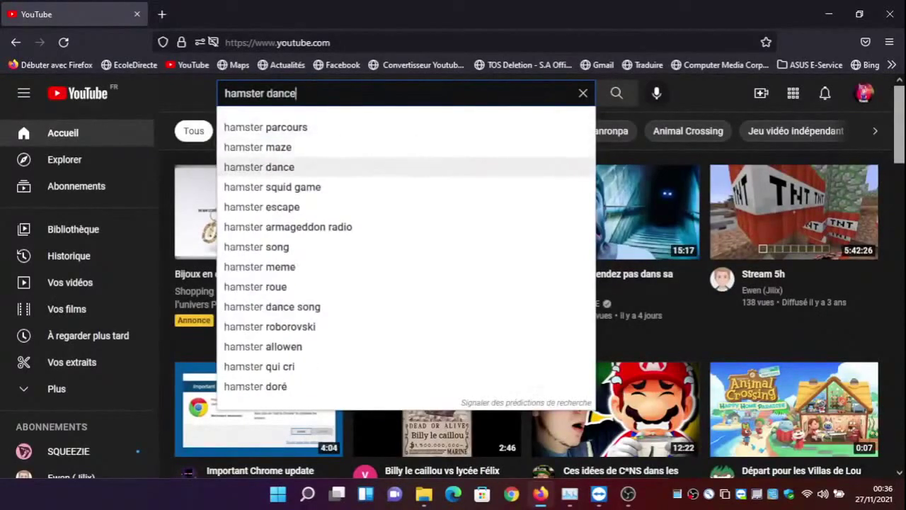
{"action": "key", "text": "Return"}
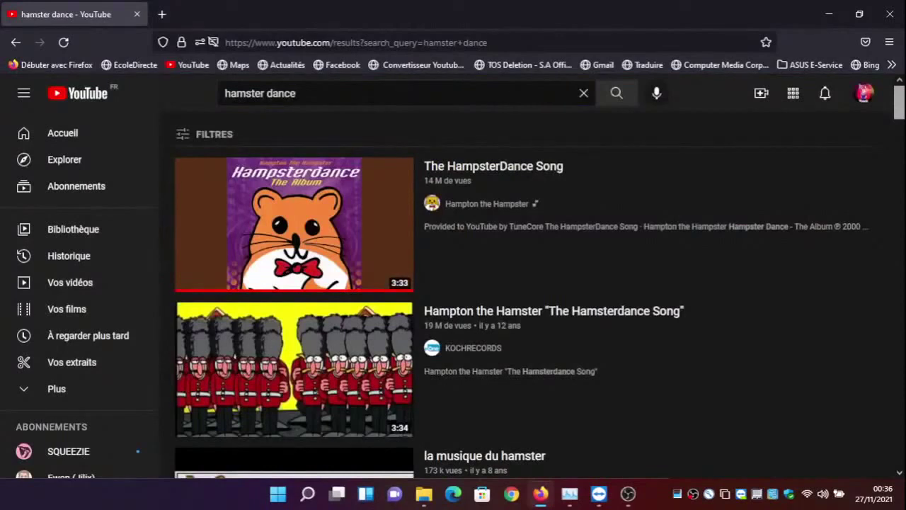
Play the video The HampsterDance Song from the results and adjust the player's volume
{"action": "mouse_move", "coordinate": [410, 180]}
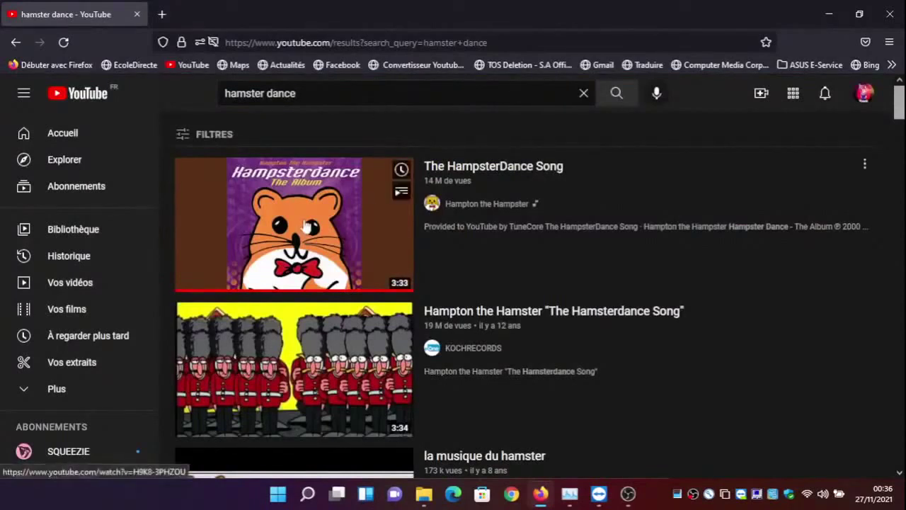
{"action": "left_click", "coordinate": [470, 170]}
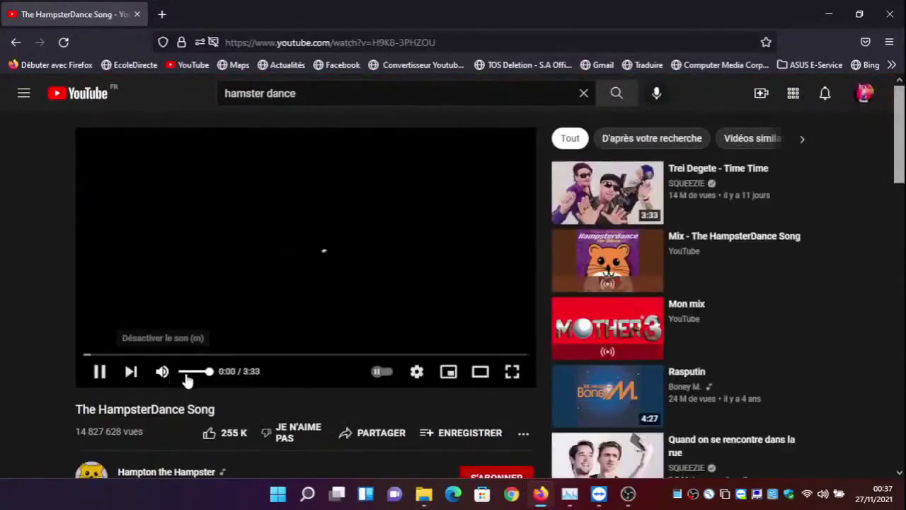
{"action": "left_click_drag", "start_coordinate": [187, 371], "coordinate": [197, 376]}
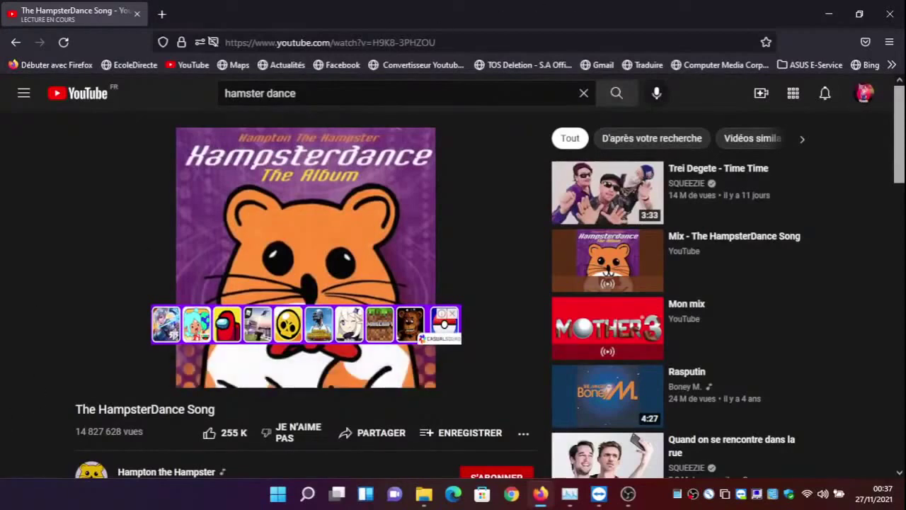
{"action": "left_click_drag", "start_coordinate": [202, 371], "coordinate": [196, 377]}
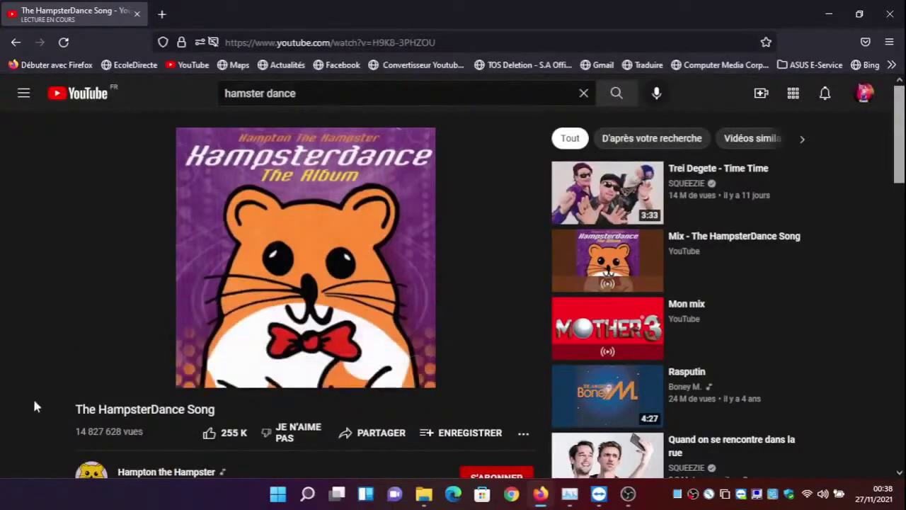
Look over the description of The HampsterDance Song and close the local Firefox
{"action": "scroll", "coordinate": [395, 314], "scroll_direction": "down", "scroll_amount": 3}
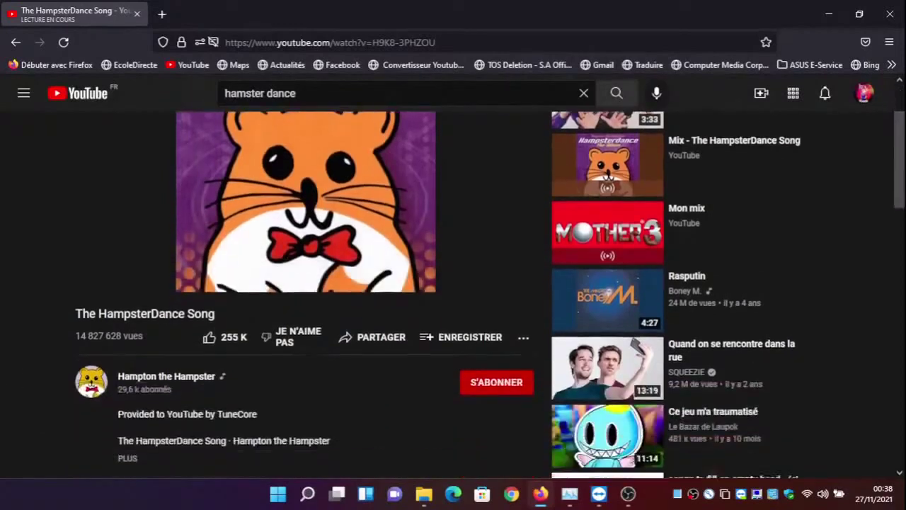
{"action": "left_click_drag", "start_coordinate": [257, 405], "coordinate": [216, 404]}
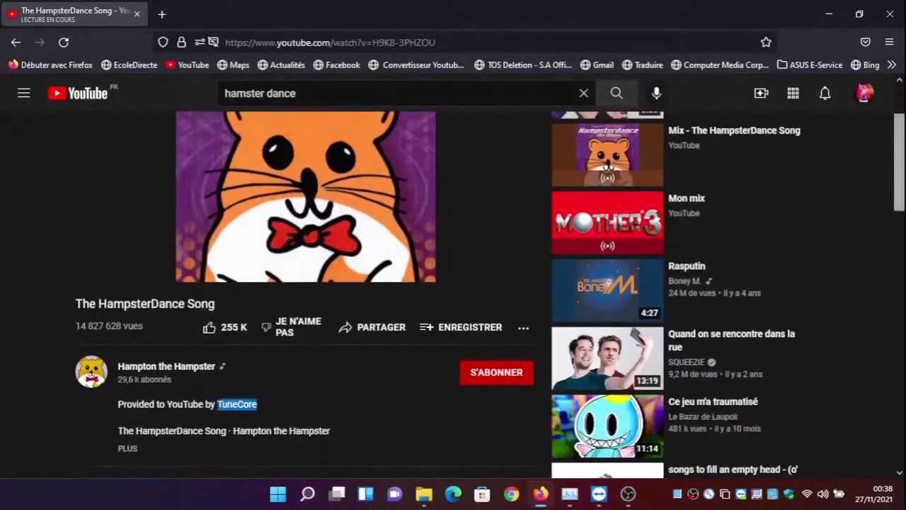
{"action": "left_click", "coordinate": [296, 400]}
{"action": "scroll", "coordinate": [890, 97], "scroll_direction": "up", "scroll_amount": 3}
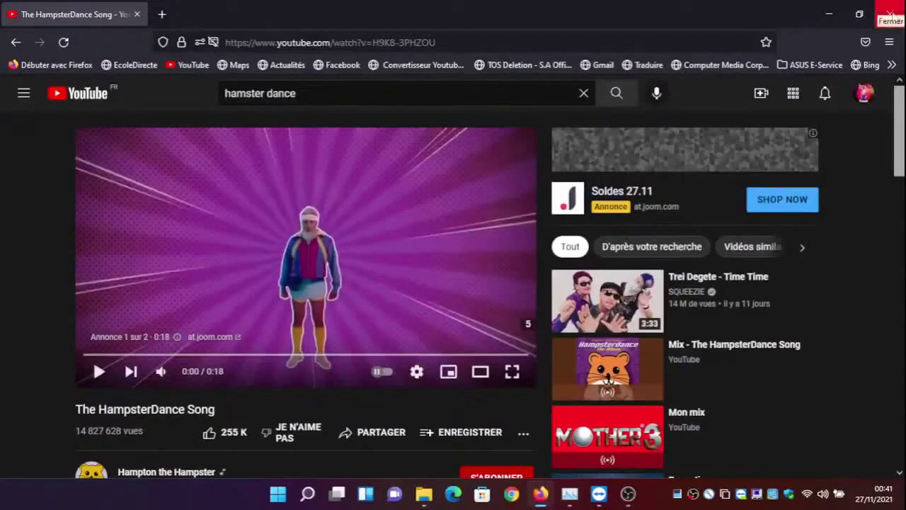
{"action": "left_click", "coordinate": [893, 25]}
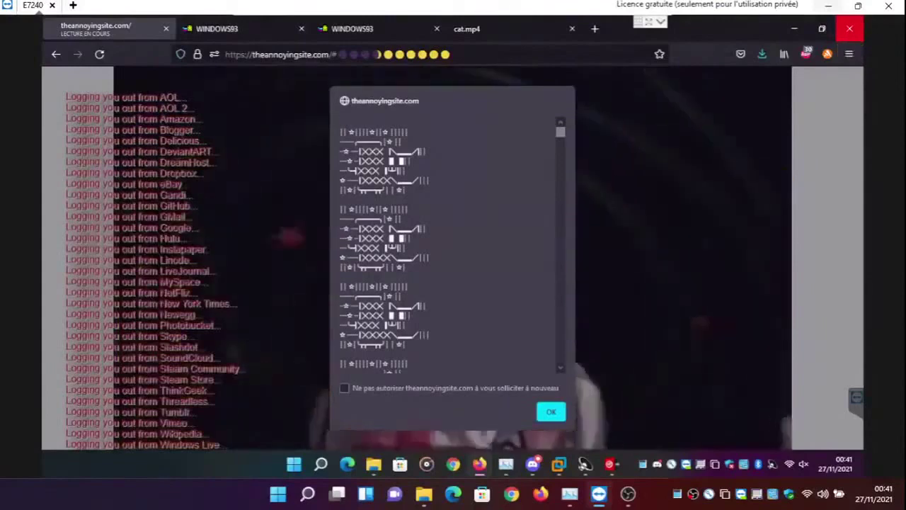
Expand TeamViewer's session toolbar over the remote screen and use its Visualiser options
{"action": "left_click", "coordinate": [661, 26]}
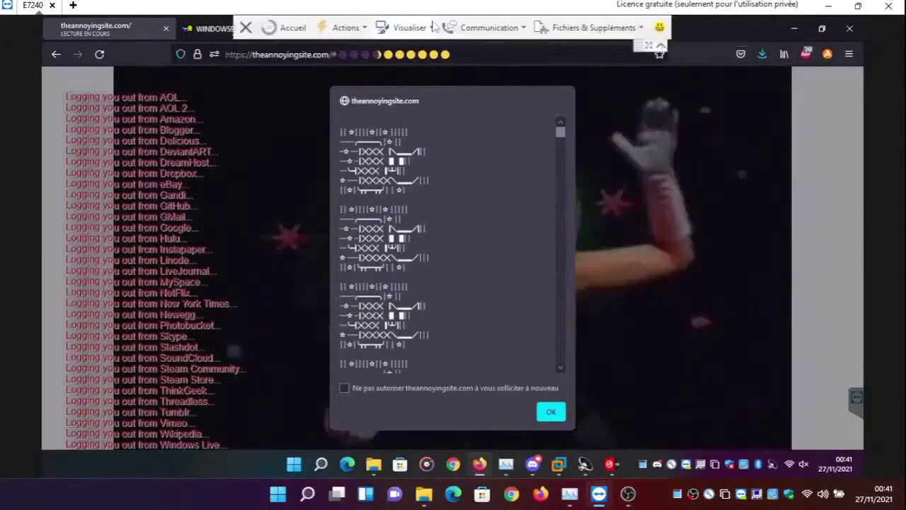
{"action": "left_click", "coordinate": [410, 29]}
{"action": "left_click", "coordinate": [451, 66]}
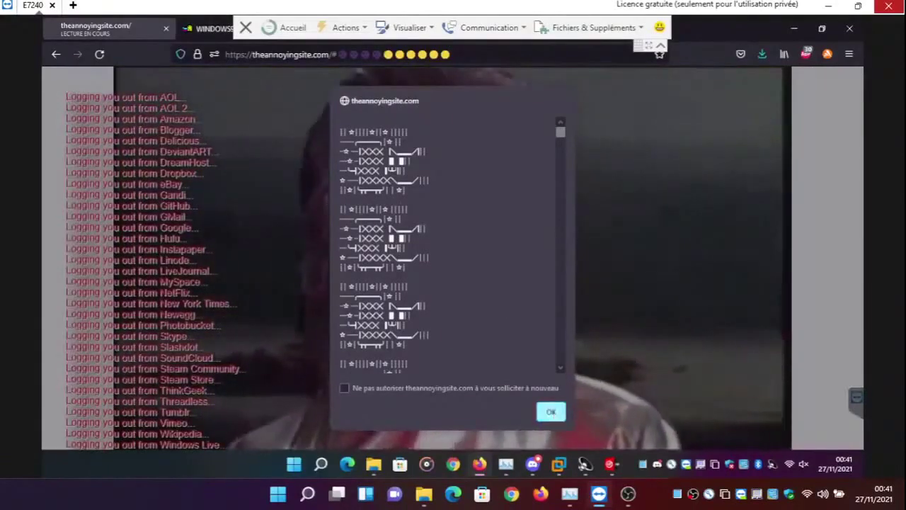
Dismiss theannoyingsite.com's text-art alert and minimize the remote computer's Firefox among its pop-ups
{"action": "left_click", "coordinate": [552, 412]}
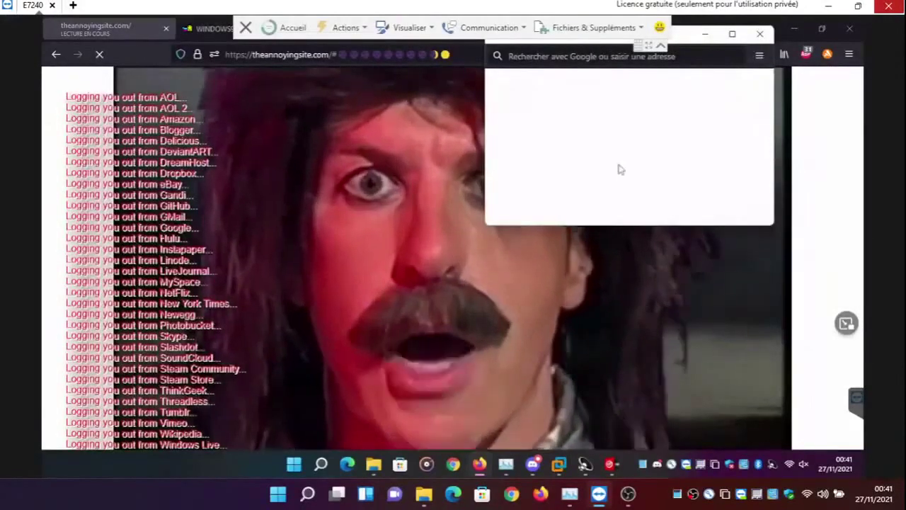
{"action": "right_click", "coordinate": [291, 187]}
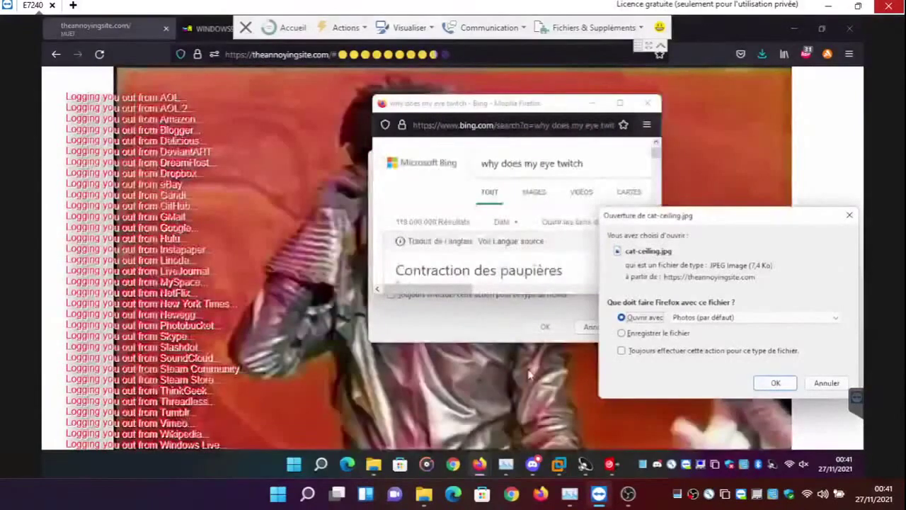
{"action": "mouse_move", "coordinate": [480, 465]}
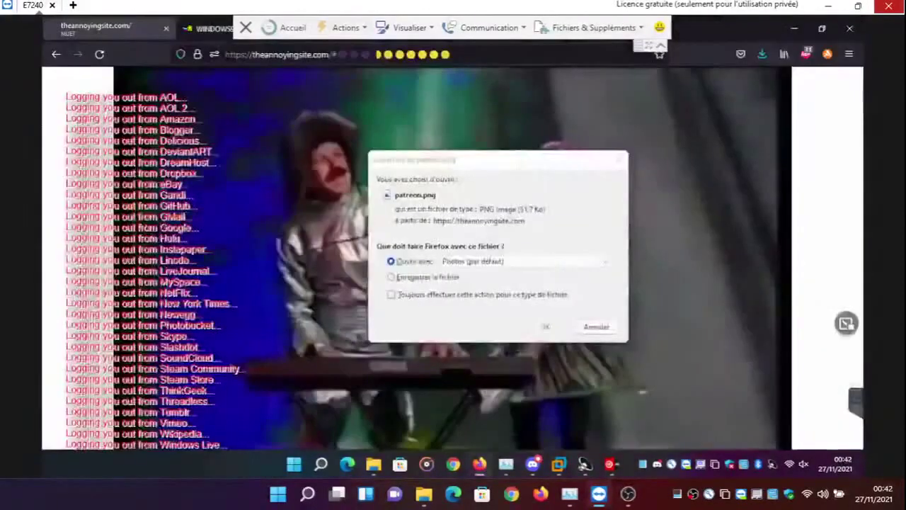
{"action": "left_click", "coordinate": [794, 29]}
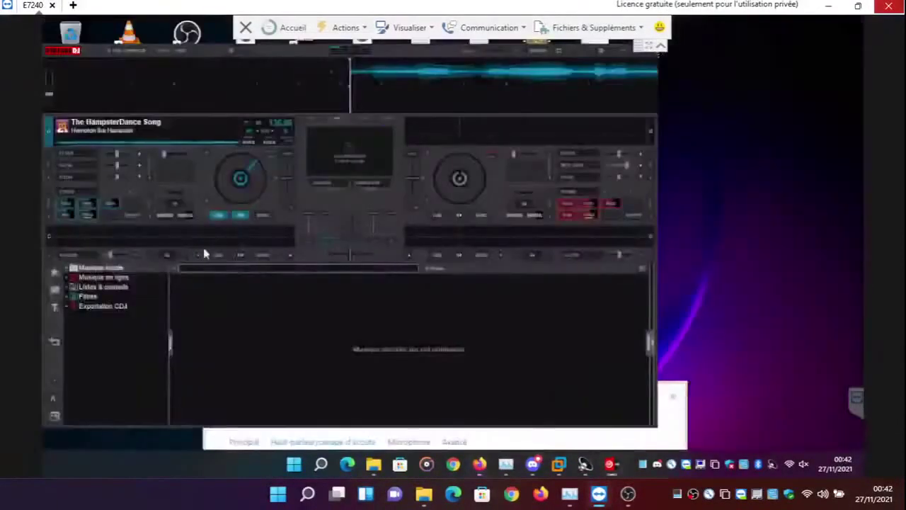
Enable the Pitch and Filter effects on VirtualDJ's deck A, lowering the filter slider and raising the pitch slider to about +6.9
{"action": "left_click", "coordinate": [77, 179]}
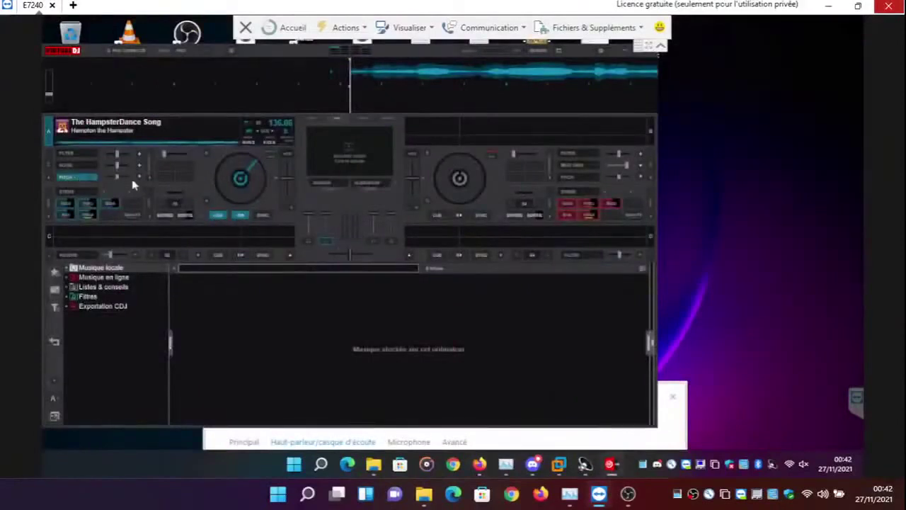
{"action": "left_click", "coordinate": [77, 155]}
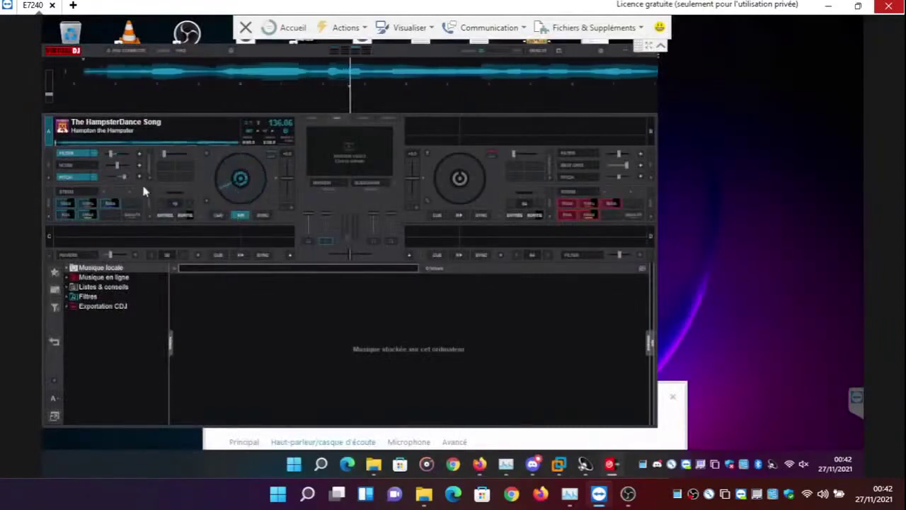
{"action": "mouse_move", "coordinate": [122, 182]}
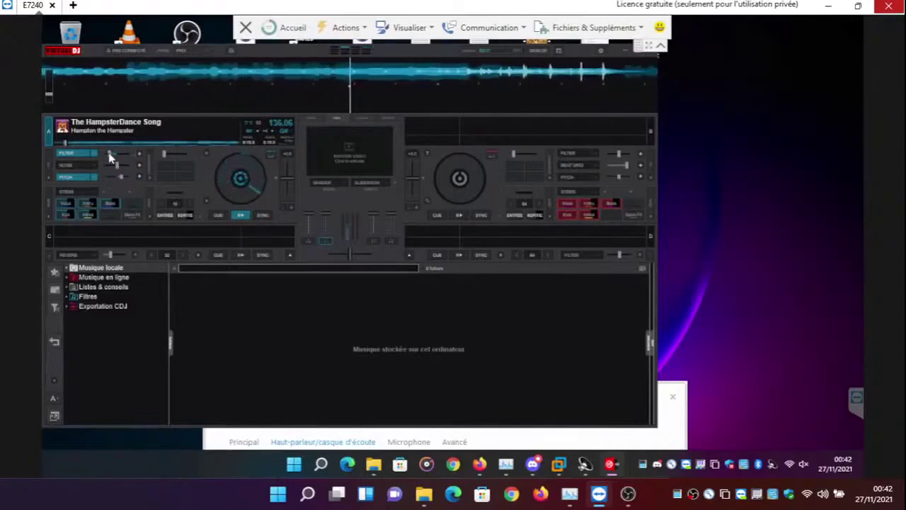
{"action": "mouse_move", "coordinate": [110, 157]}
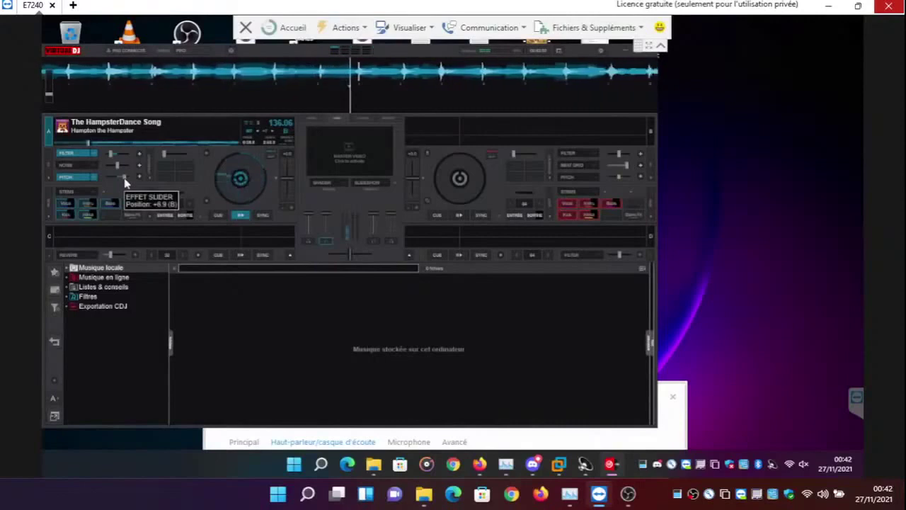
View The HampsterDance Song's tags and its available cover images in the tag editor, then close the editor without changes
{"action": "right_click", "coordinate": [65, 131]}
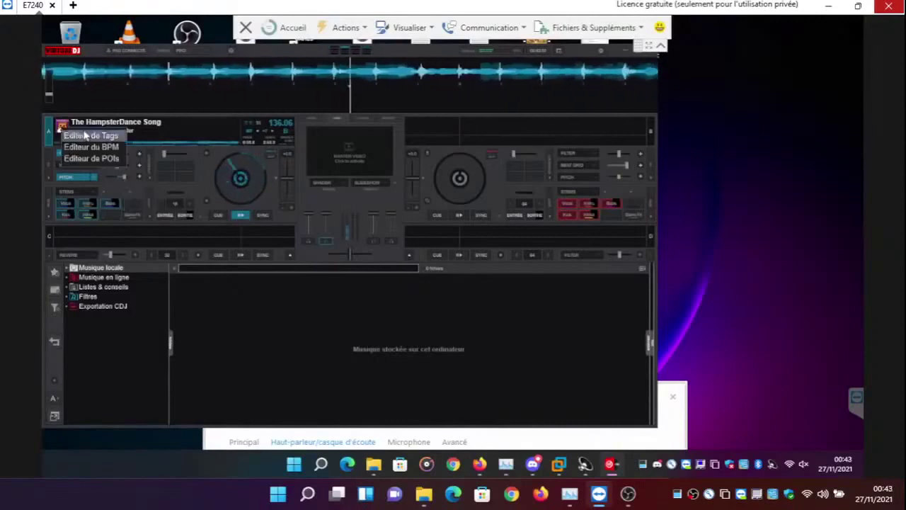
{"action": "left_click", "coordinate": [85, 134]}
{"action": "left_click", "coordinate": [579, 95]}
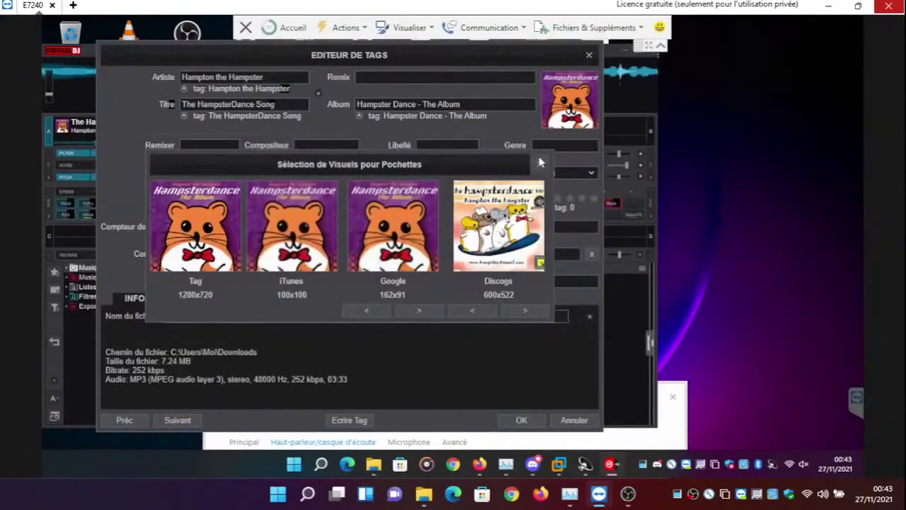
{"action": "left_click", "coordinate": [540, 162]}
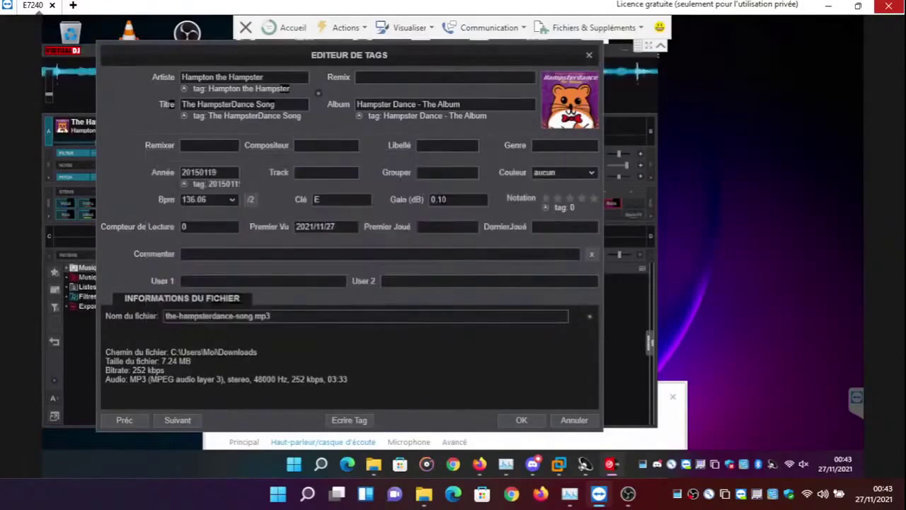
{"action": "left_click", "coordinate": [589, 56]}
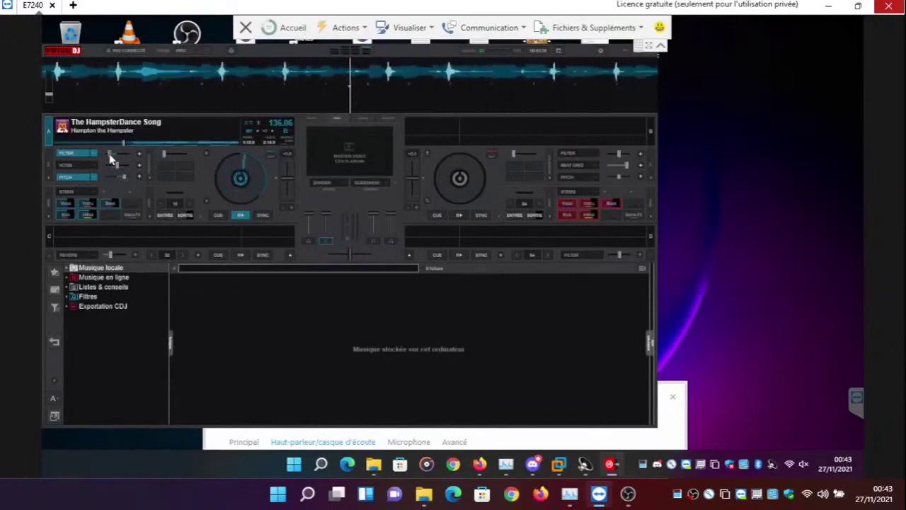
Activate the master video output for the playing song in VirtualDJ
{"action": "left_click", "coordinate": [328, 153]}
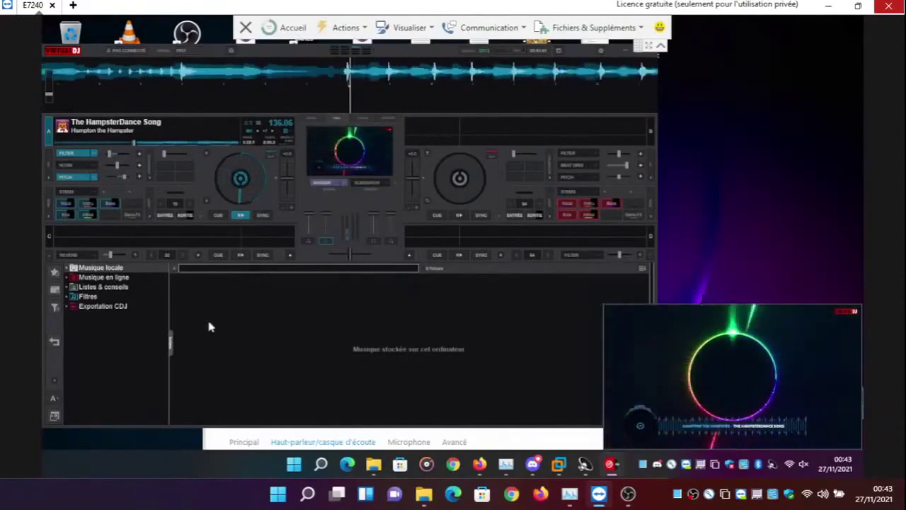
Put the Cut effect in deck A's second effect slot at 35% strength, and toggle the Filter effect, leaving it off
{"action": "left_click", "coordinate": [76, 153]}
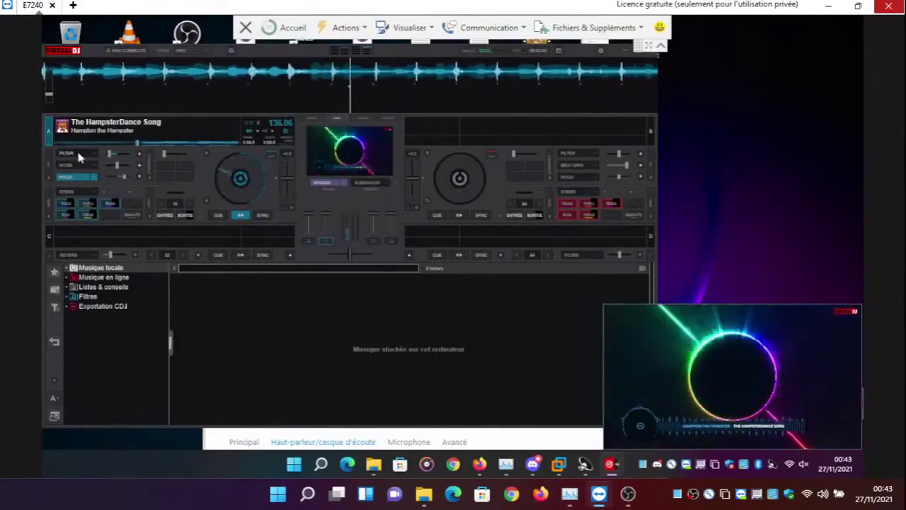
{"action": "left_click", "coordinate": [78, 154]}
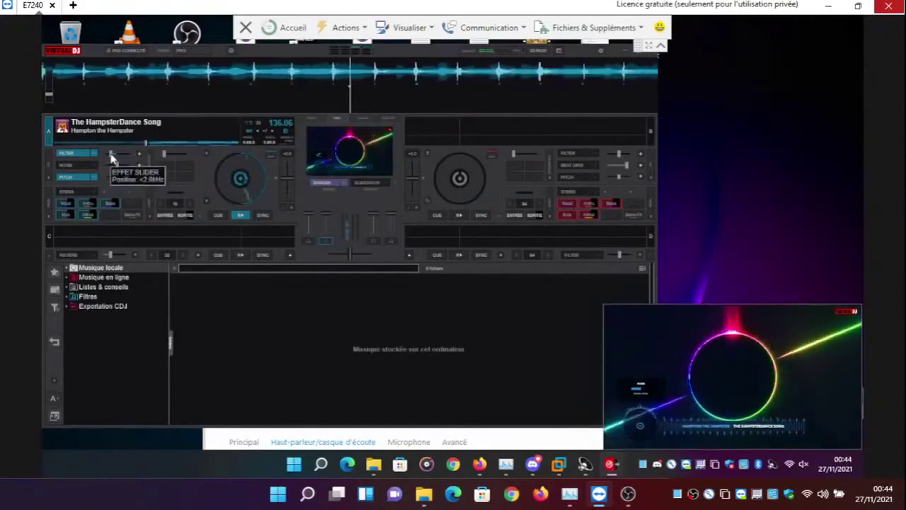
{"action": "left_click", "coordinate": [97, 167]}
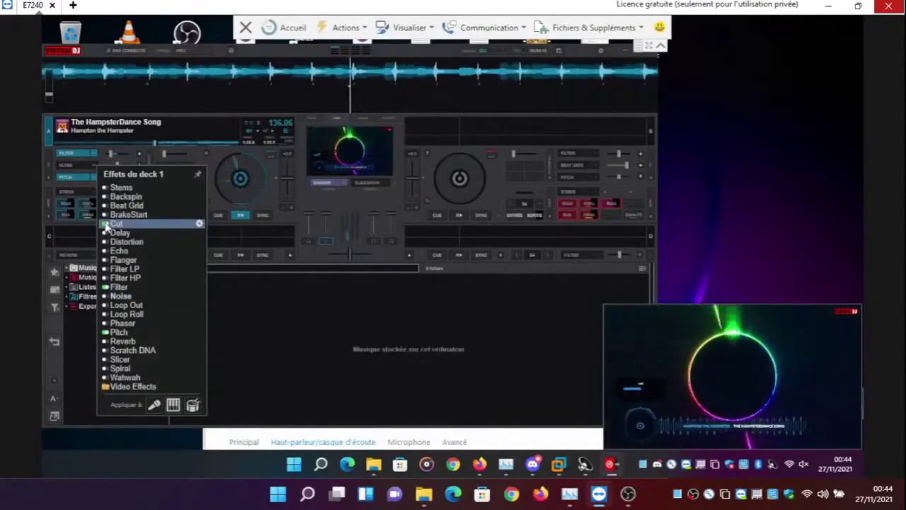
{"action": "left_click", "coordinate": [199, 224]}
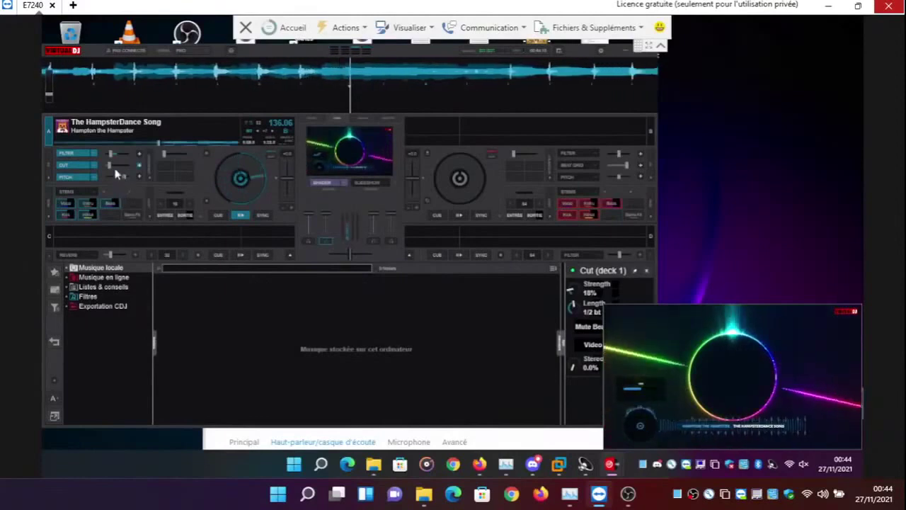
{"action": "left_click_drag", "start_coordinate": [113, 172], "coordinate": [115, 171]}
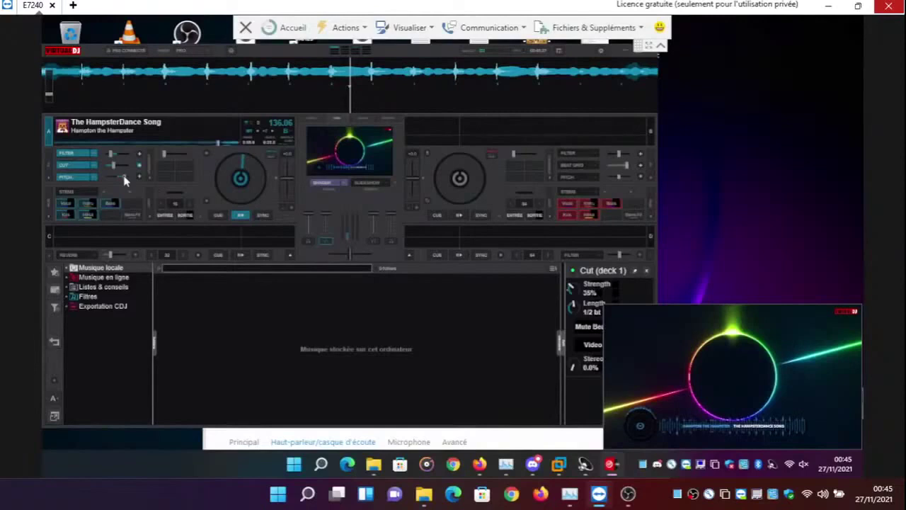
{"action": "left_click", "coordinate": [83, 157]}
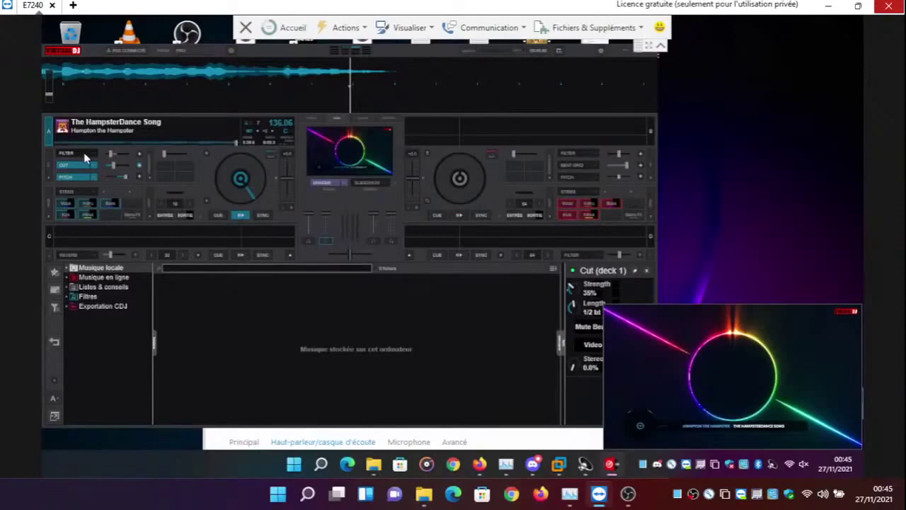
Load Everything Counts from the desktop onto deck A by moving the VirtualDJ window aside and back, and re-enable the Filter effect
{"action": "left_click_drag", "start_coordinate": [256, 44], "coordinate": [364, 256]}
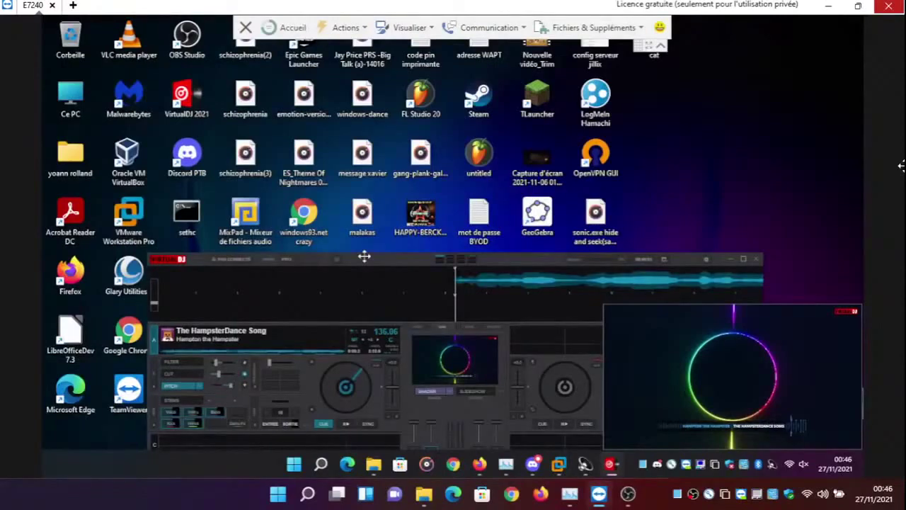
{"action": "left_click_drag", "start_coordinate": [364, 256], "coordinate": [698, 237]}
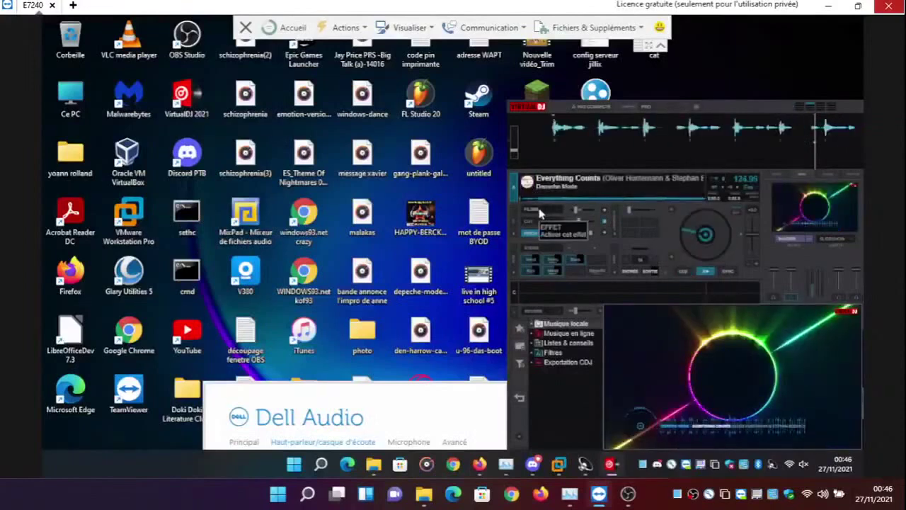
{"action": "left_click", "coordinate": [542, 211]}
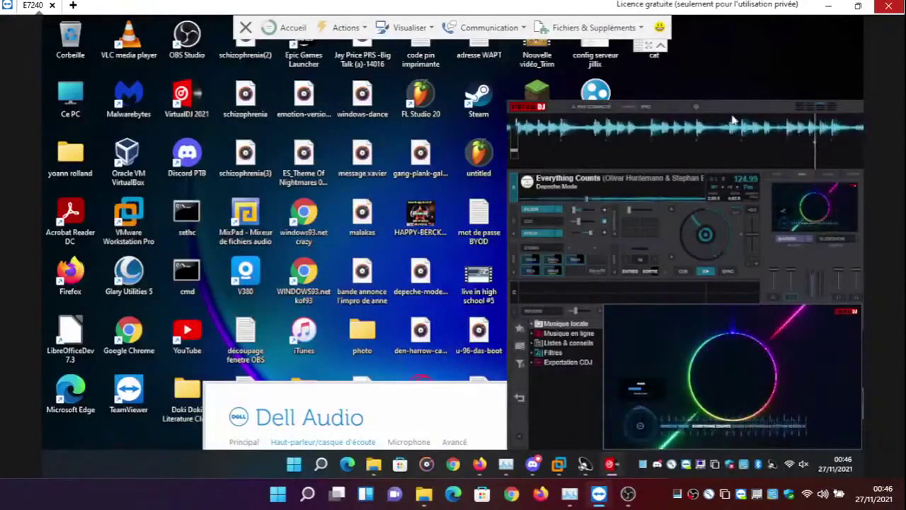
{"action": "left_click_drag", "start_coordinate": [734, 121], "coordinate": [389, 55]}
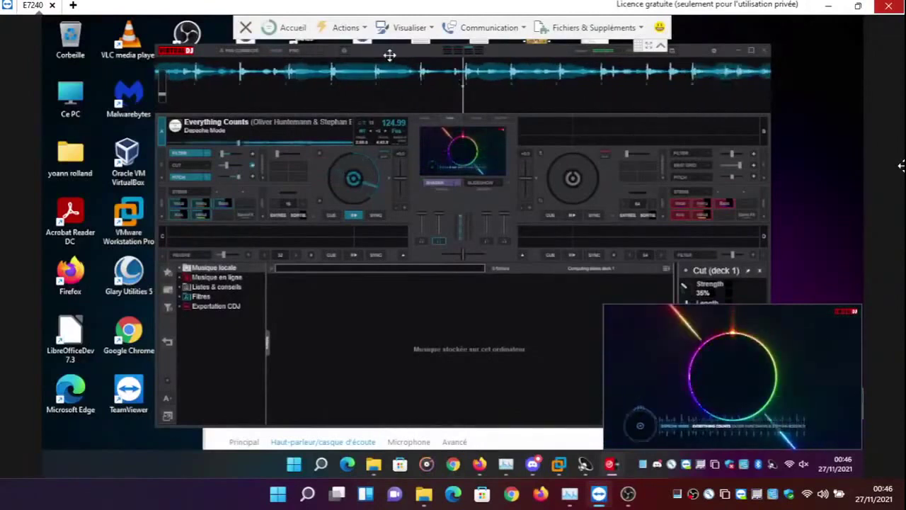
Switch the central panel from video to the mixer, and loop a section of Everything Counts with loop-in and loop-out points
{"action": "left_click", "coordinate": [429, 120]}
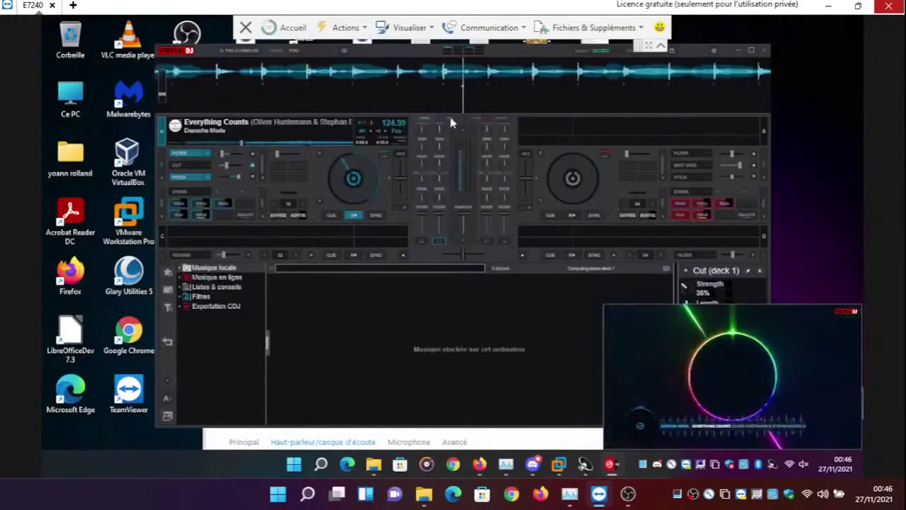
{"action": "left_click", "coordinate": [452, 123]}
{"action": "left_click", "coordinate": [428, 126]}
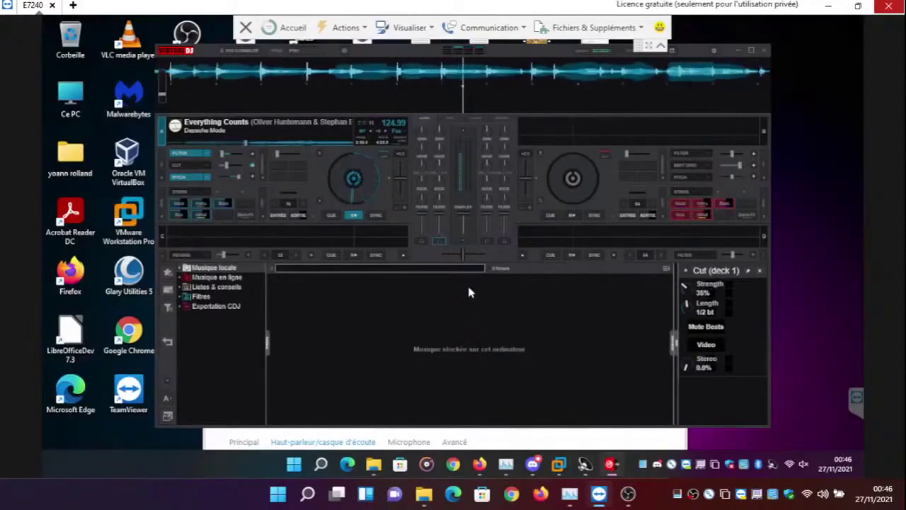
{"action": "left_click", "coordinate": [278, 216]}
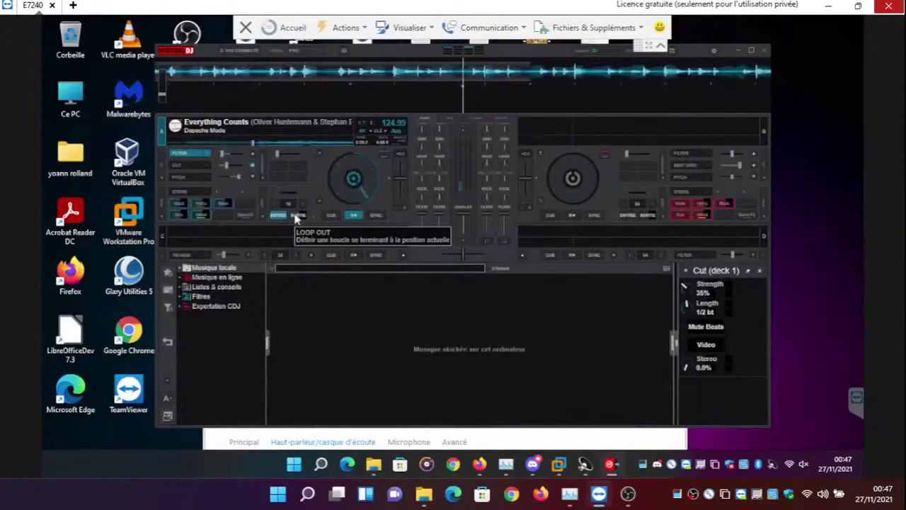
{"action": "left_click", "coordinate": [296, 217]}
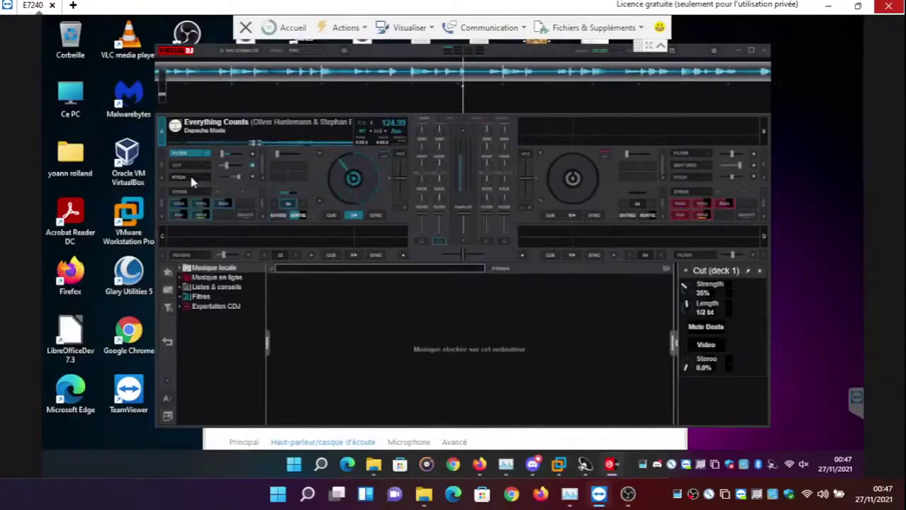
Move the VirtualDJ window aside, load u-96-das-boot from the desktop onto deck B, and return the window to the upper middle of the desktop
{"action": "left_click_drag", "start_coordinate": [374, 51], "coordinate": [44, 277]}
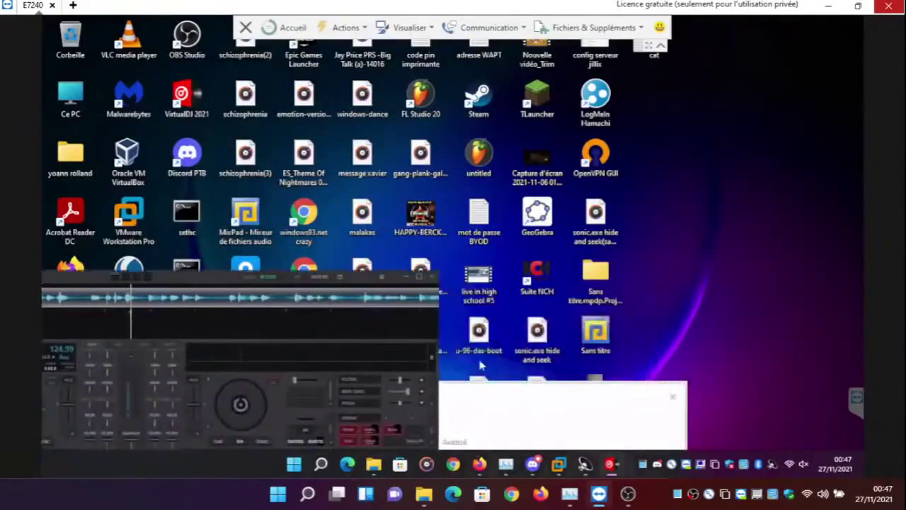
{"action": "left_click_drag", "start_coordinate": [479, 333], "coordinate": [253, 393]}
{"action": "left_click_drag", "start_coordinate": [300, 276], "coordinate": [551, 45]}
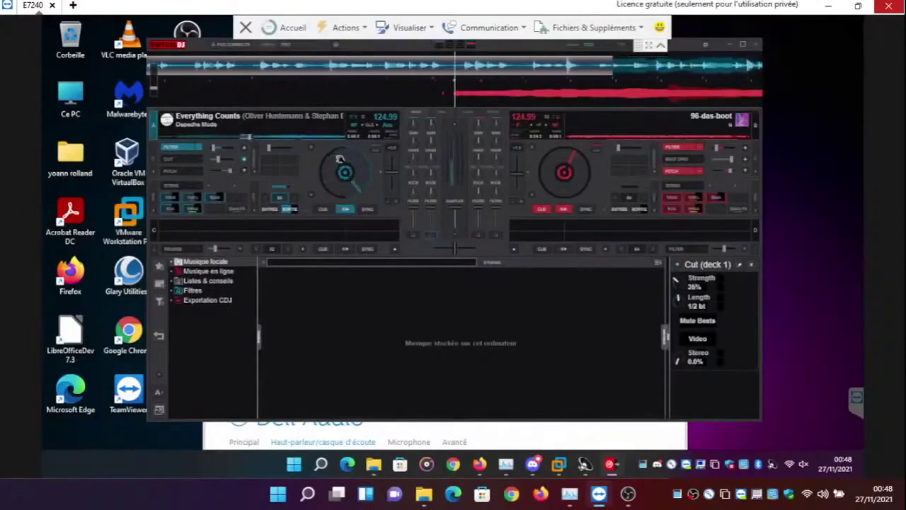
Try the Cut effect on deck A's looping song at about 88% strength, and toggle its Filter effect
{"action": "left_click", "coordinate": [279, 199]}
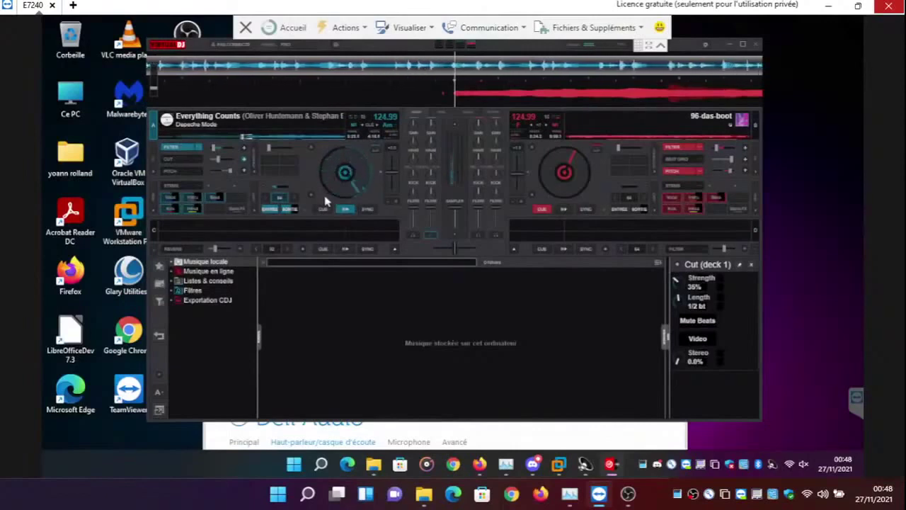
{"action": "left_click", "coordinate": [171, 162]}
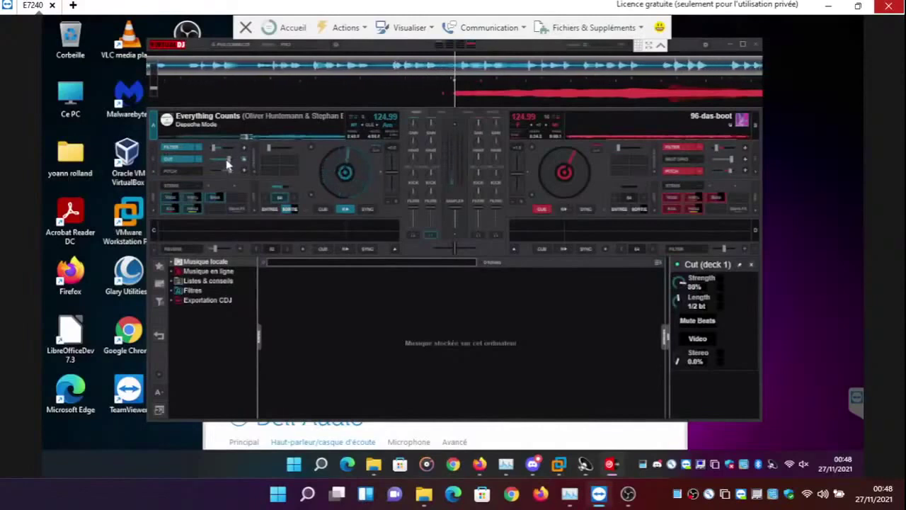
{"action": "left_click", "coordinate": [183, 147]}
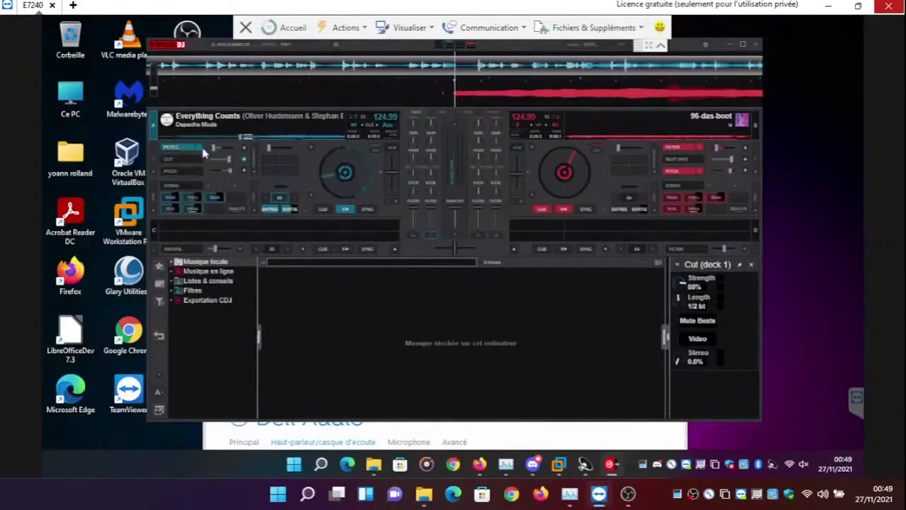
{"action": "left_click", "coordinate": [205, 150]}
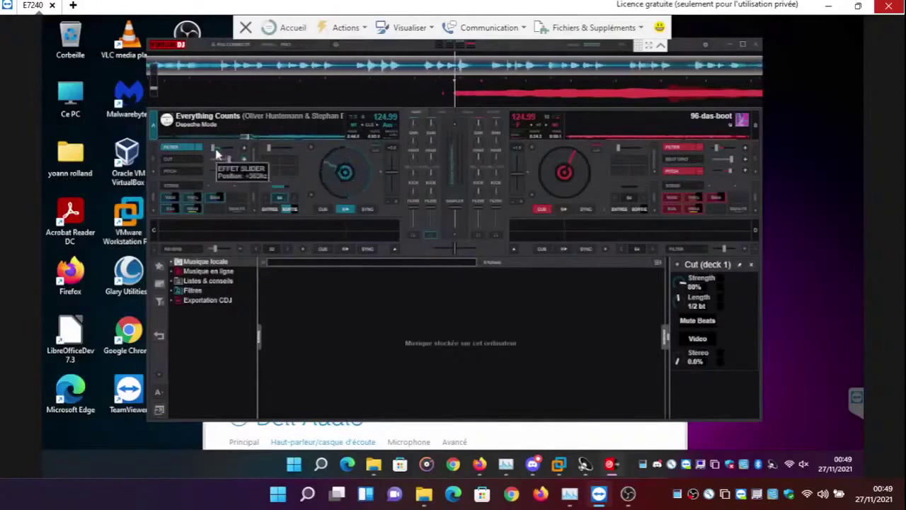
Fade out deck A, and start 96-das-boot on deck B with its tempo raised to 146.03 BPM
{"action": "scroll", "coordinate": [217, 154], "scroll_direction": "down", "scroll_amount": 2}
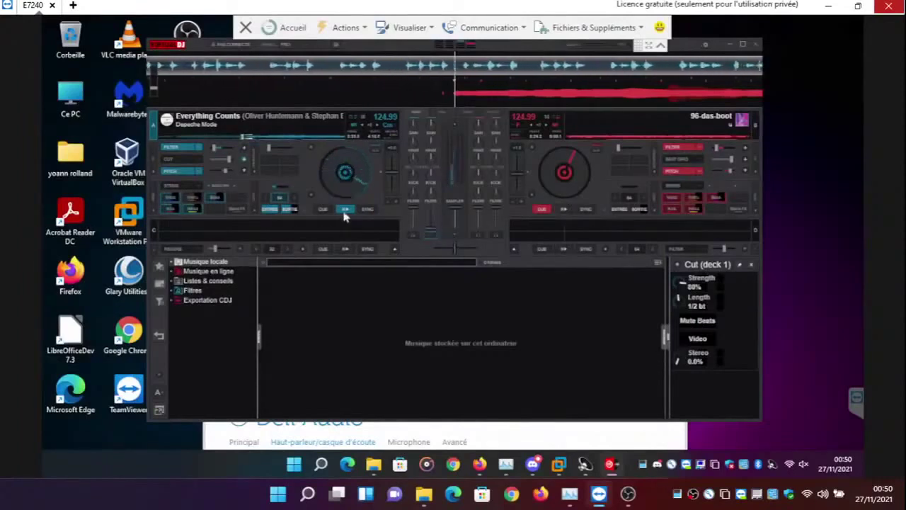
{"action": "left_click", "coordinate": [564, 209]}
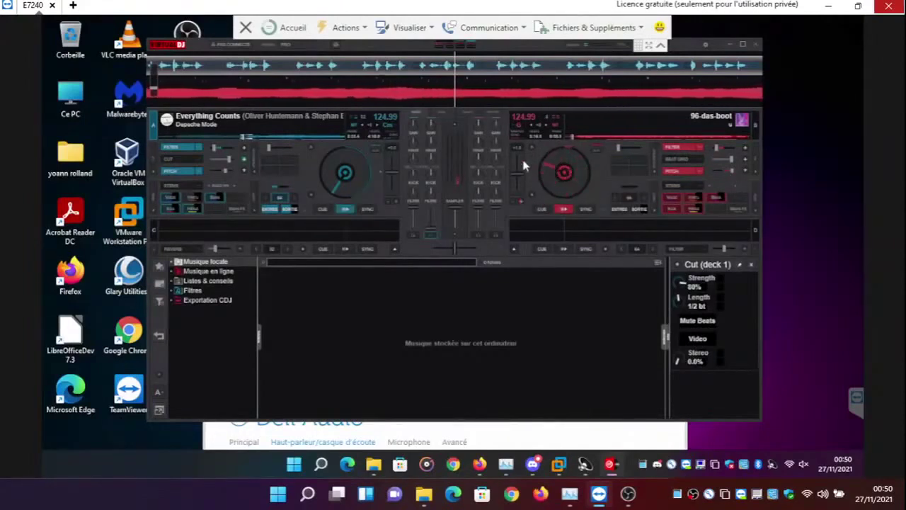
{"action": "left_click_drag", "start_coordinate": [520, 173], "coordinate": [524, 215]}
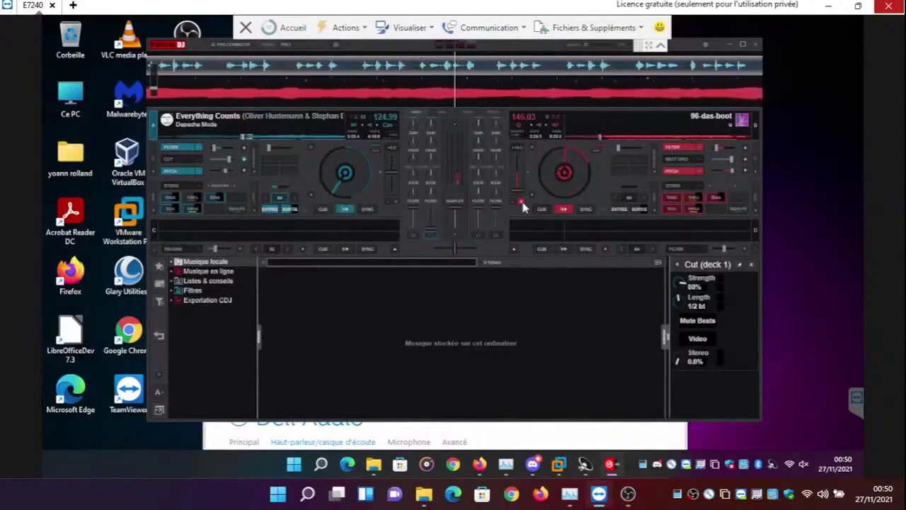
Turn off deck B's Filter effect, and set a 32-beat loop on 96-das-boot in place of the first trial loop
{"action": "left_click", "coordinate": [618, 213]}
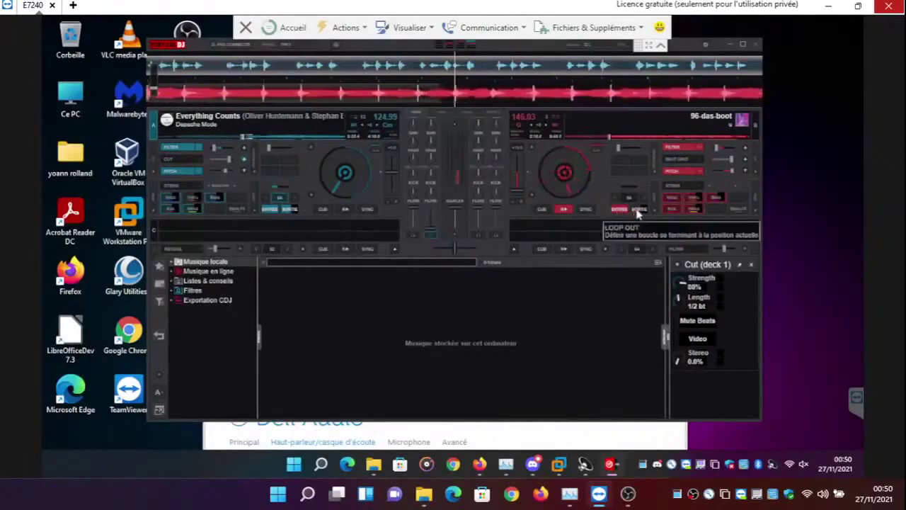
{"action": "left_click", "coordinate": [637, 212]}
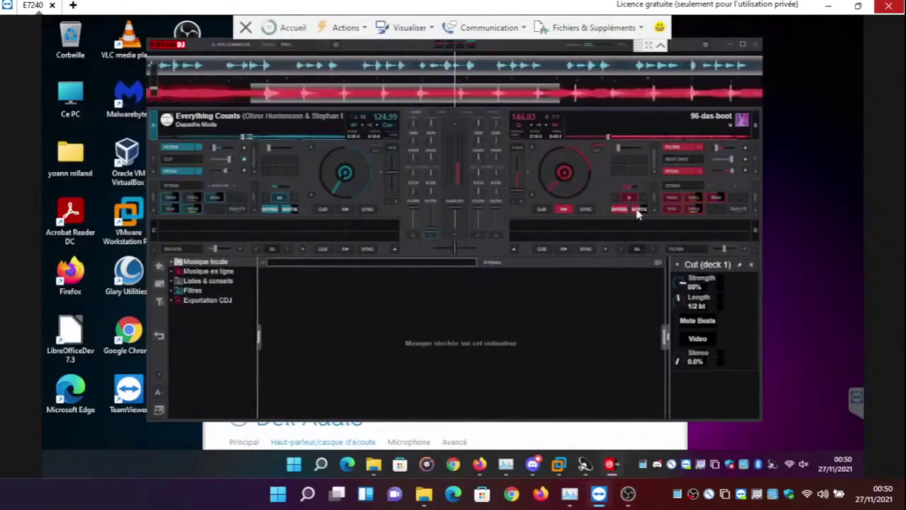
{"action": "left_click", "coordinate": [673, 148]}
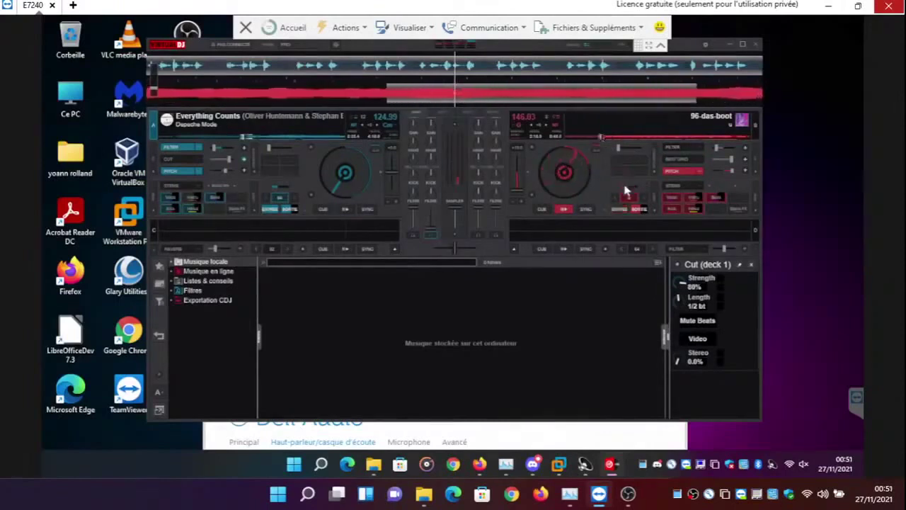
{"action": "left_click", "coordinate": [621, 209]}
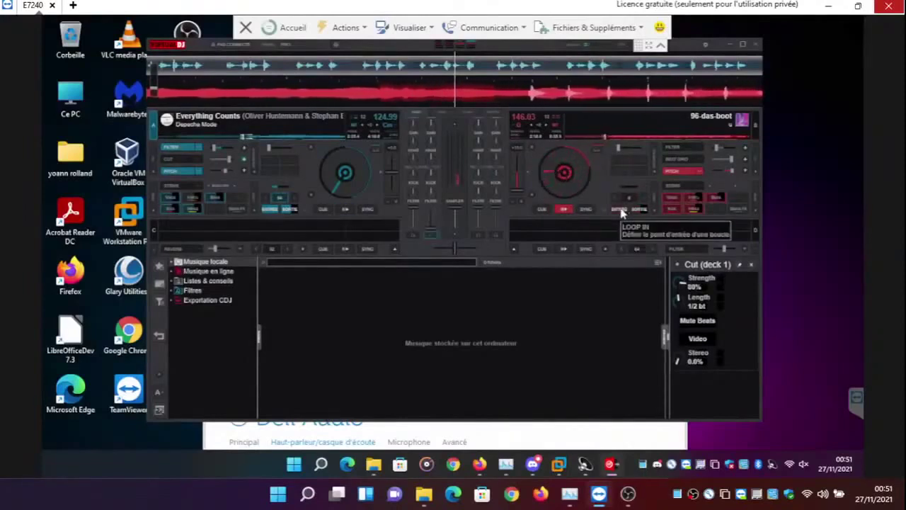
{"action": "left_click", "coordinate": [620, 210]}
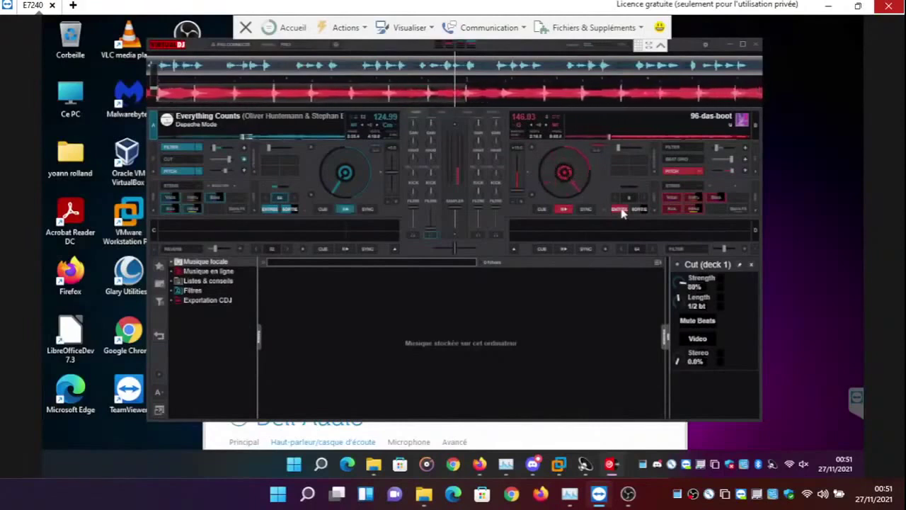
{"action": "left_click", "coordinate": [638, 210]}
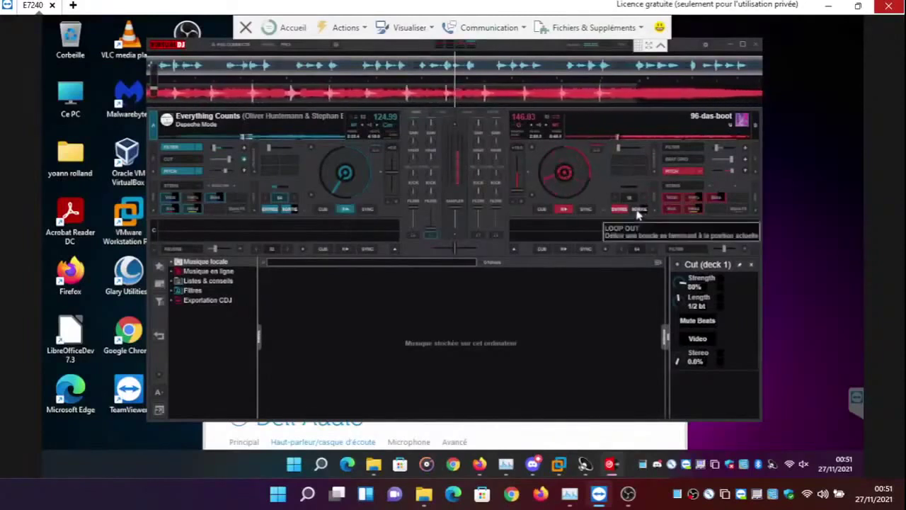
{"action": "left_click", "coordinate": [636, 211]}
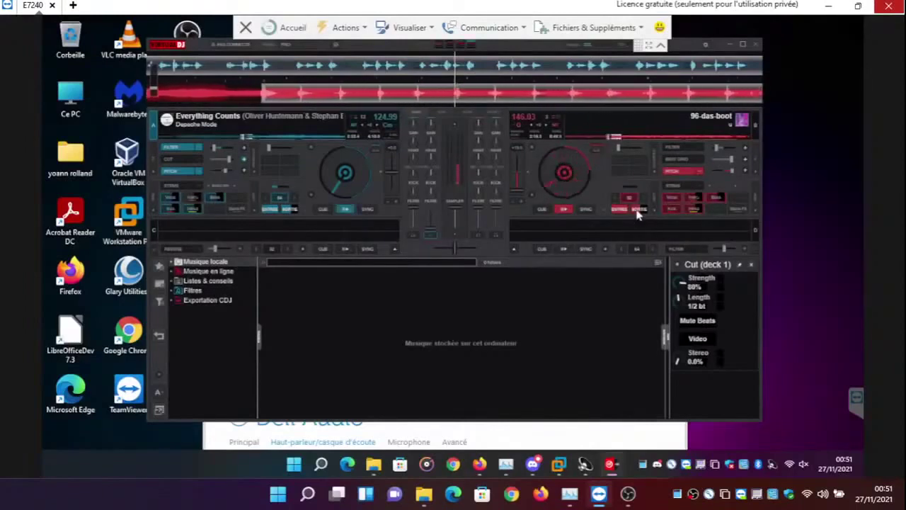
Lower the remote computer's system volume to 4, and mute its sound
{"action": "key", "text": "XF86AudioLowerVolume"}
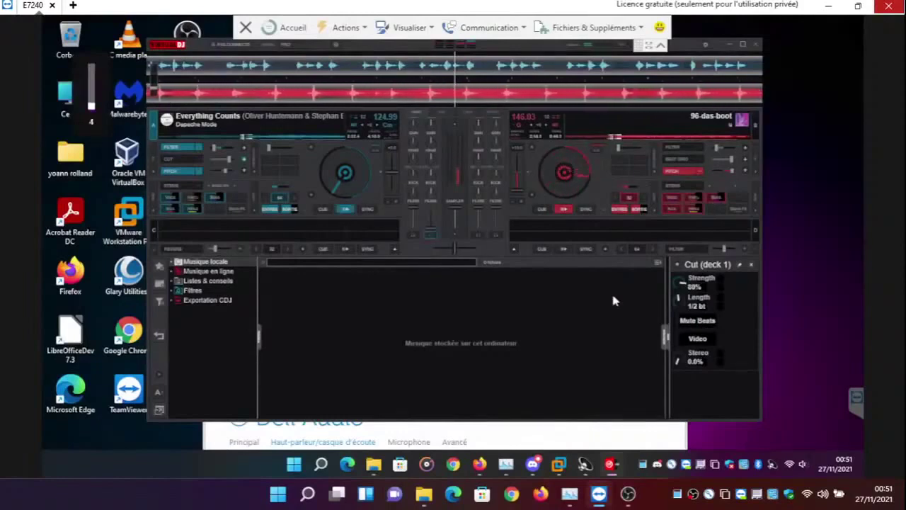
{"action": "key", "text": "XF86AudioMute"}
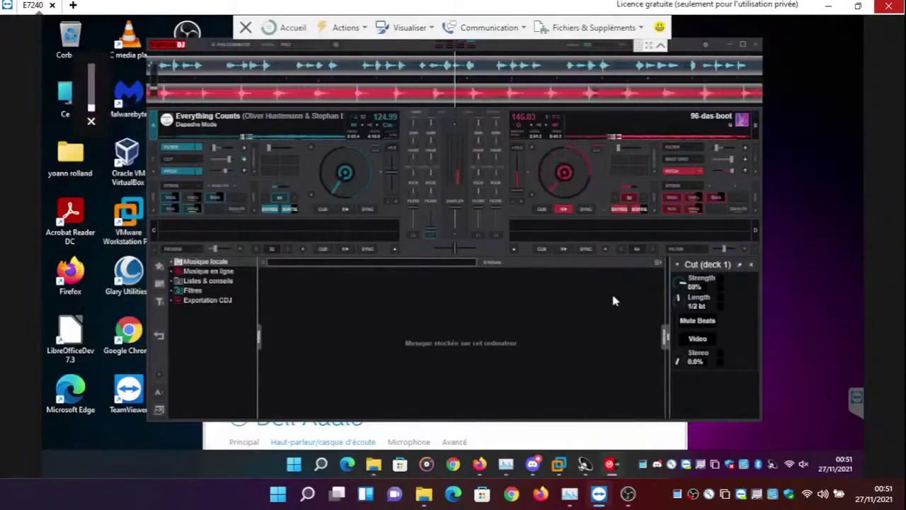
Bring the Dell Audio window forward and into full view, and set the MaxxBass slider low before raising it to maximum
{"action": "left_click", "coordinate": [585, 463]}
{"action": "left_click_drag", "start_coordinate": [537, 405], "coordinate": [412, 107]}
{"action": "left_click_drag", "start_coordinate": [447, 330], "coordinate": [266, 305]}
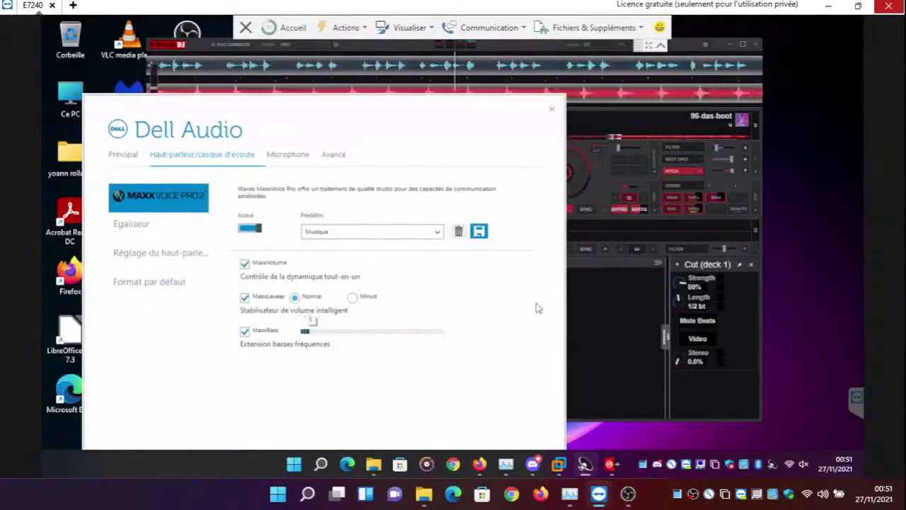
{"action": "key", "text": "End"}
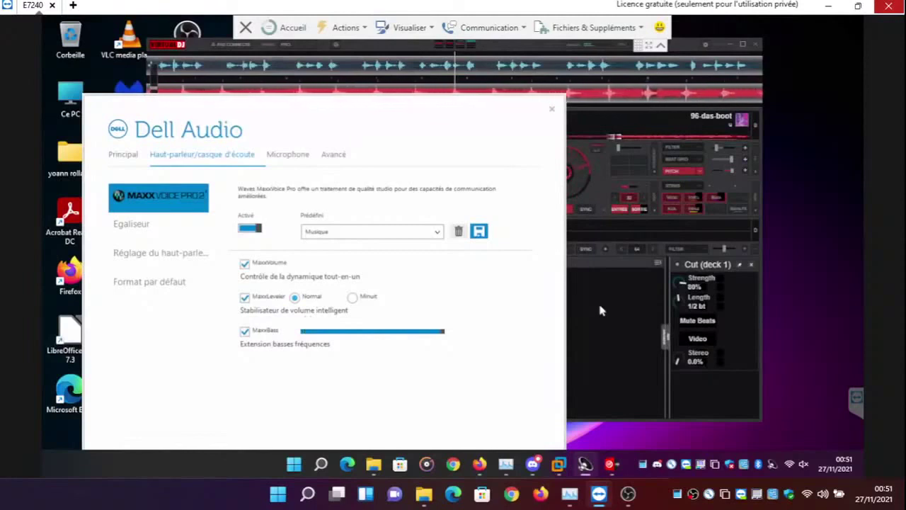
View Dell Audio's equalizer, speaker settings and default format pages
{"action": "left_click", "coordinate": [138, 224]}
{"action": "left_click", "coordinate": [152, 253]}
{"action": "left_click", "coordinate": [149, 281]}
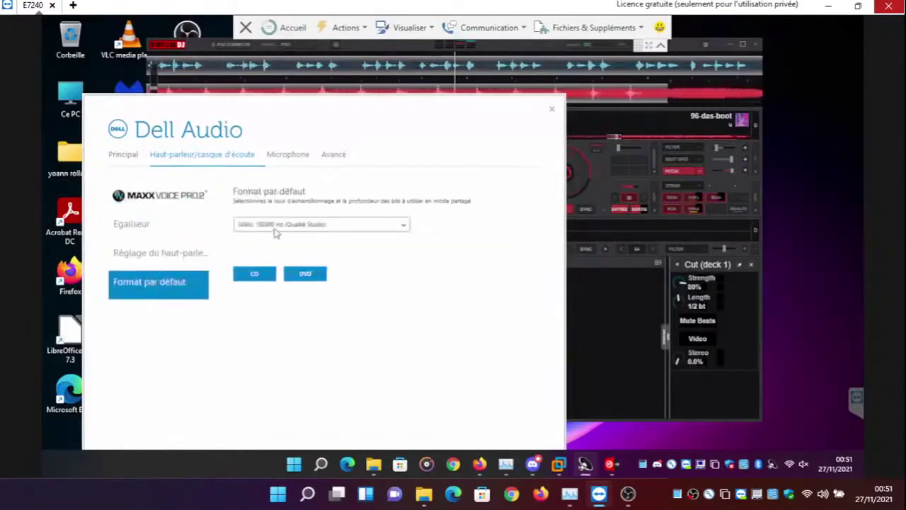
Check the sample rate and bit depth choices for Dell Audio's default format, keeping the current selection
{"action": "left_click", "coordinate": [277, 234]}
{"action": "left_click", "coordinate": [283, 230]}
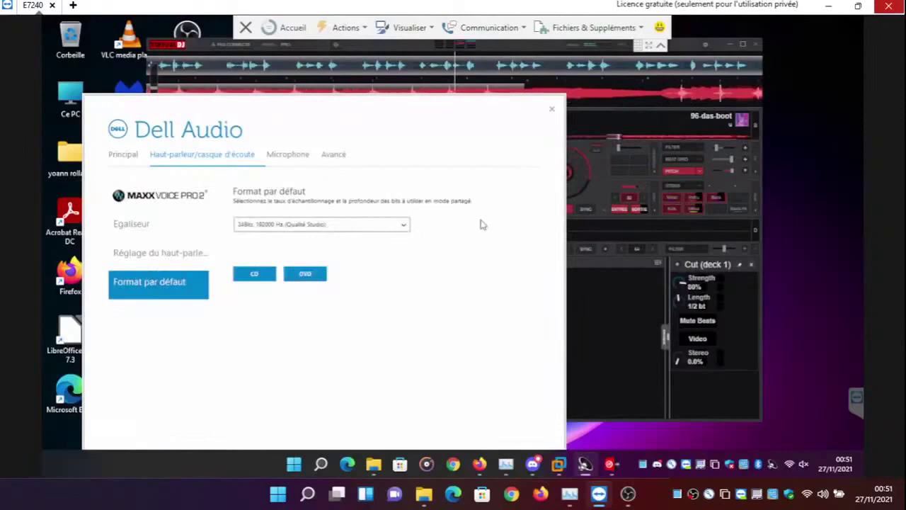
Try the Petit headphone size in the speaker settings, restore it to Grand, and return to the MaxxVoice Pro 2 page
{"action": "left_click", "coordinate": [167, 266]}
{"action": "left_click", "coordinate": [252, 298]}
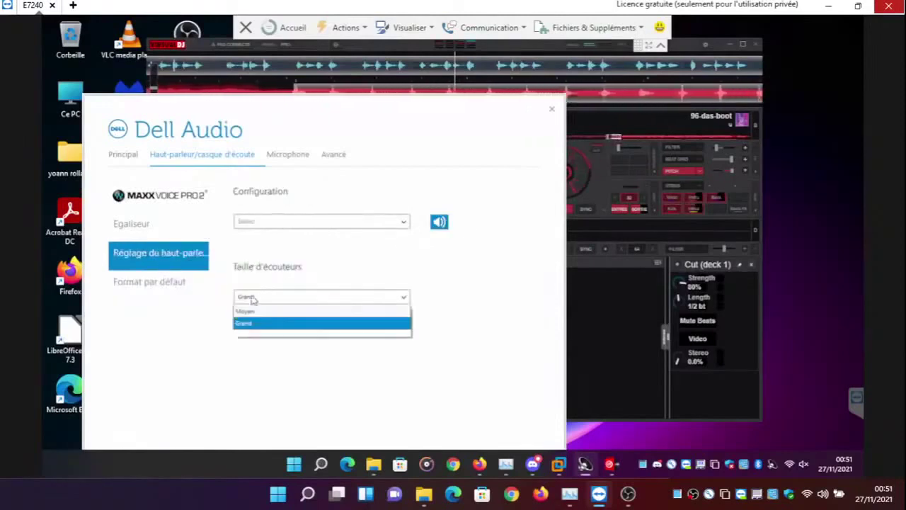
{"action": "left_click", "coordinate": [256, 313]}
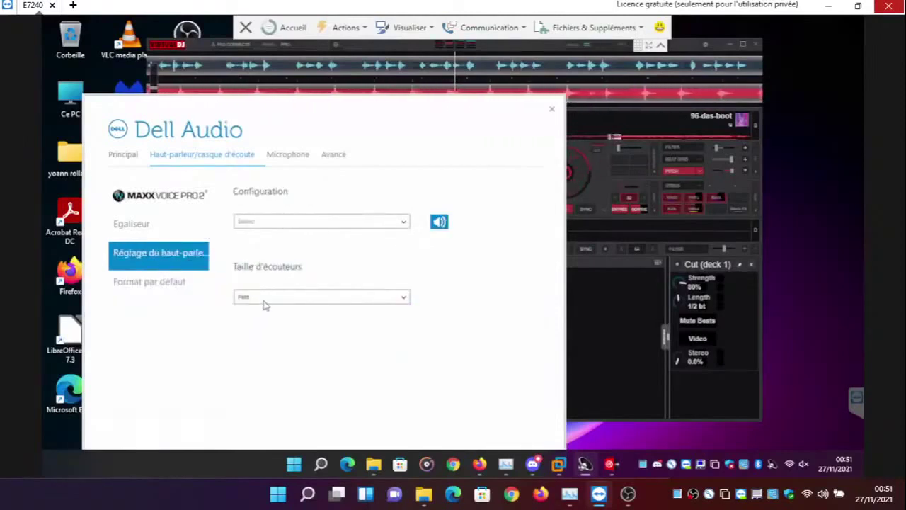
{"action": "left_click", "coordinate": [264, 301]}
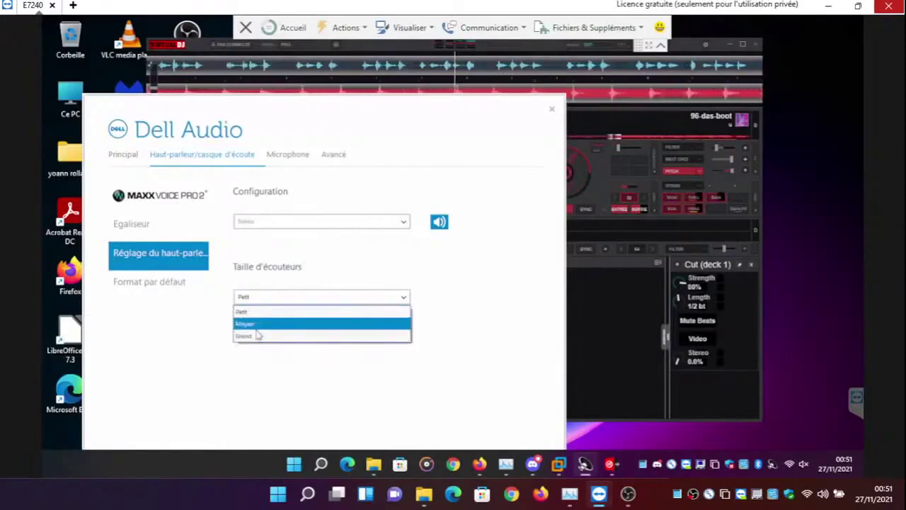
{"action": "left_click", "coordinate": [256, 337]}
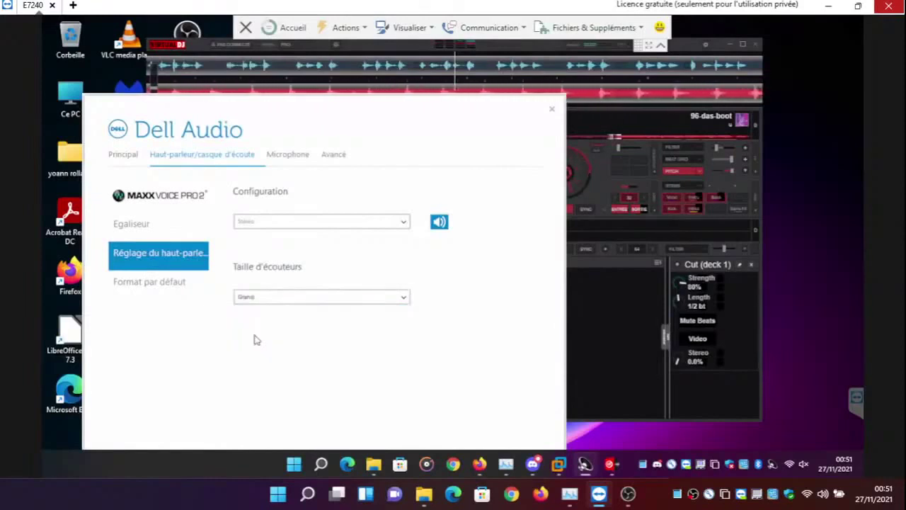
{"action": "left_click", "coordinate": [182, 236]}
{"action": "left_click", "coordinate": [174, 203]}
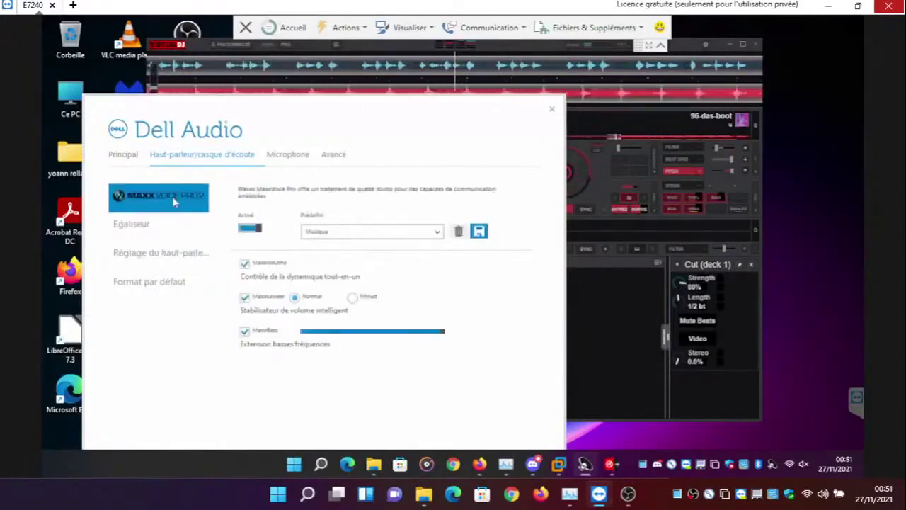
Move the Dell Audio window clear of the decks and replace deck 2's active Pitch effect with the Filter effect
{"action": "left_click", "coordinate": [124, 156]}
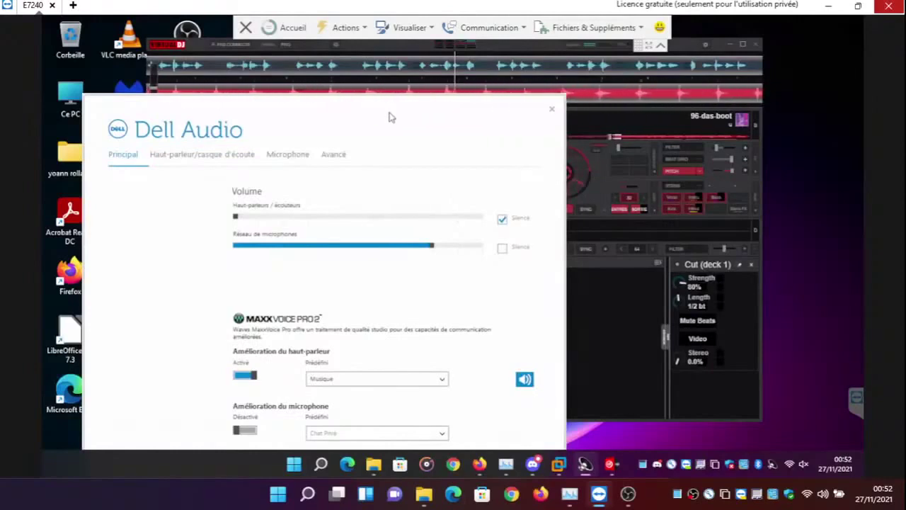
{"action": "left_click_drag", "start_coordinate": [388, 117], "coordinate": [360, 409]}
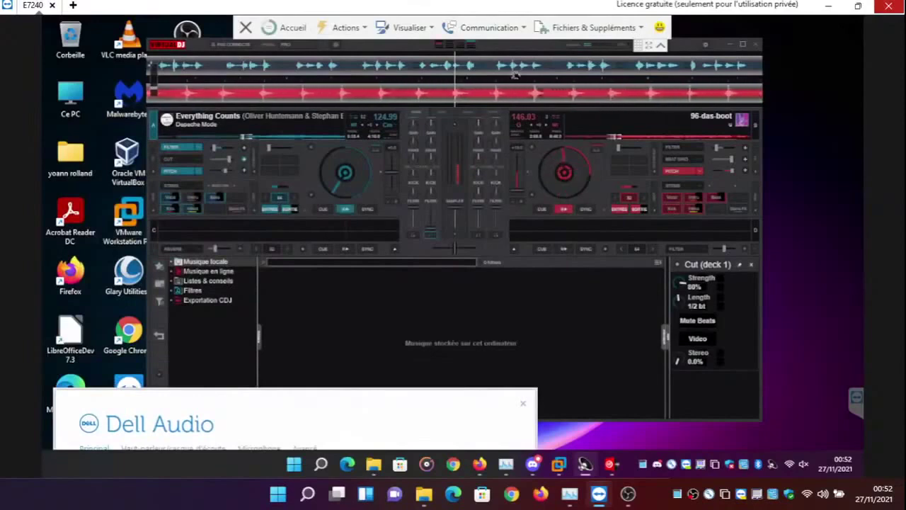
{"action": "left_click", "coordinate": [672, 174]}
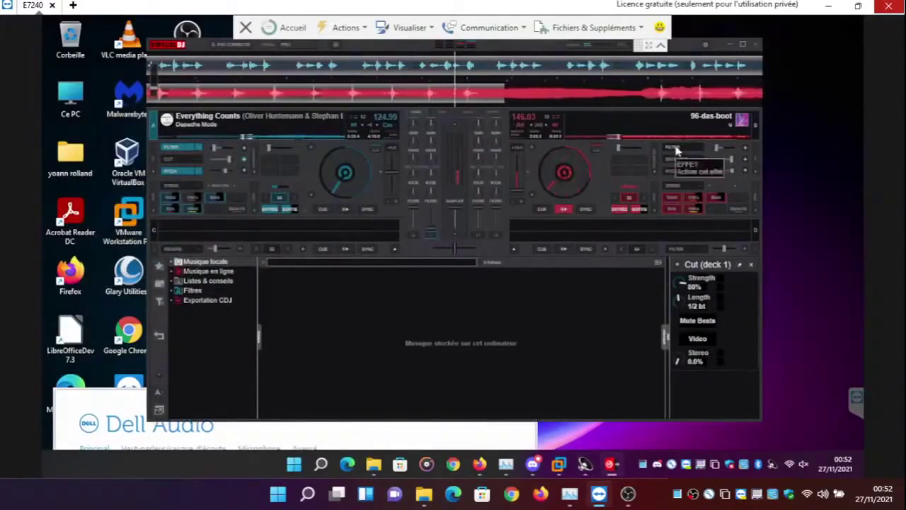
{"action": "left_click", "coordinate": [676, 148]}
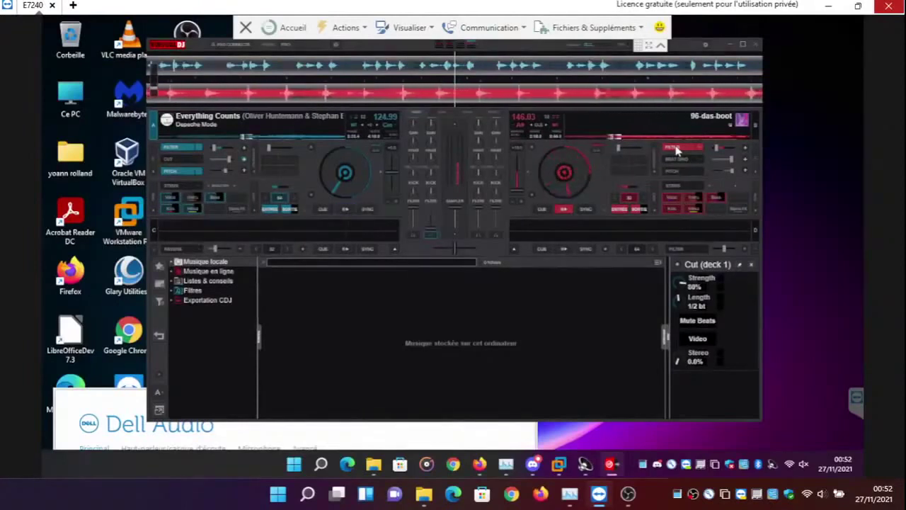
Unmute the remote computer's sound and raise its system volume in many small increments
{"action": "key", "text": "XF86AudioLowerVolume"}
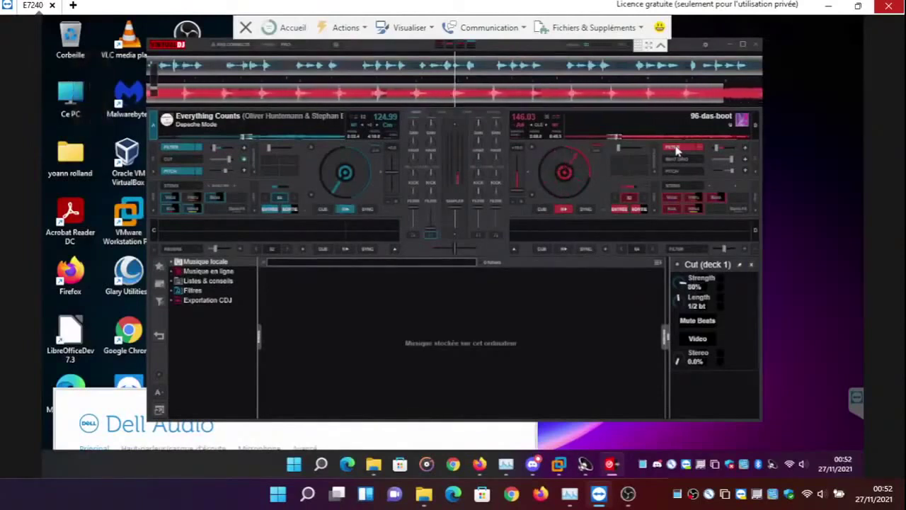
{"action": "key", "text": "XF86AudioRaiseVolume"}
{"action": "key", "text": "XF86AudioRaiseVolume"}
{"action": "key", "text": "XF86AudioRaiseVolume"}
{"action": "key", "text": "XF86AudioRaiseVolume"}
{"action": "key", "text": "XF86AudioRaiseVolume"}
{"action": "key", "text": "XF86AudioRaiseVolume"}
{"action": "key", "text": "XF86AudioRaiseVolume"}
{"action": "key", "text": "XF86AudioRaiseVolume"}
{"action": "key", "text": "XF86AudioRaiseVolume"}
{"action": "key", "text": "XF86AudioRaiseVolume"}
{"action": "key", "text": "XF86AudioRaiseVolume"}
{"action": "key", "text": "XF86AudioRaiseVolume"}
{"action": "key", "text": "XF86AudioRaiseVolume"}
{"action": "key", "text": "XF86AudioRaiseVolume"}
{"action": "key", "text": "XF86AudioRaiseVolume"}
{"action": "key", "text": "XF86AudioRaiseVolume"}
{"action": "key", "text": "XF86AudioRaiseVolume"}
{"action": "key", "text": "XF86AudioRaiseVolume"}
{"action": "key", "text": "XF86AudioRaiseVolume"}
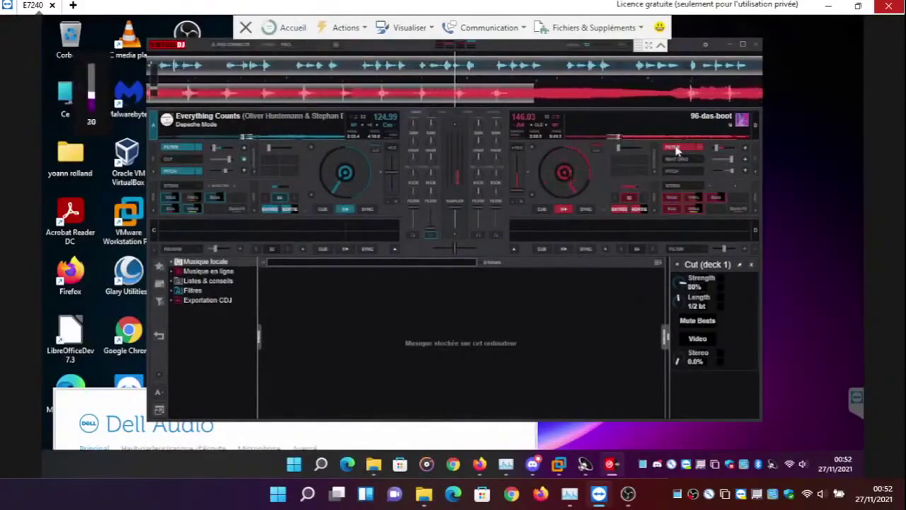
{"action": "key", "text": "XF86AudioRaiseVolume"}
{"action": "key", "text": "XF86AudioRaiseVolume"}
{"action": "key", "text": "XF86AudioRaiseVolume"}
{"action": "key", "text": "XF86AudioRaiseVolume"}
{"action": "key", "text": "XF86AudioRaiseVolume"}
{"action": "key", "text": "XF86AudioRaiseVolume"}
{"action": "key", "text": "XF86AudioRaiseVolume"}
{"action": "key", "text": "XF86AudioRaiseVolume"}
{"action": "key", "text": "XF86AudioRaiseVolume"}
{"action": "key", "text": "XF86AudioRaiseVolume"}
{"action": "key", "text": "XF86AudioRaiseVolume"}
{"action": "key", "text": "XF86AudioRaiseVolume"}
{"action": "key", "text": "XF86AudioRaiseVolume"}
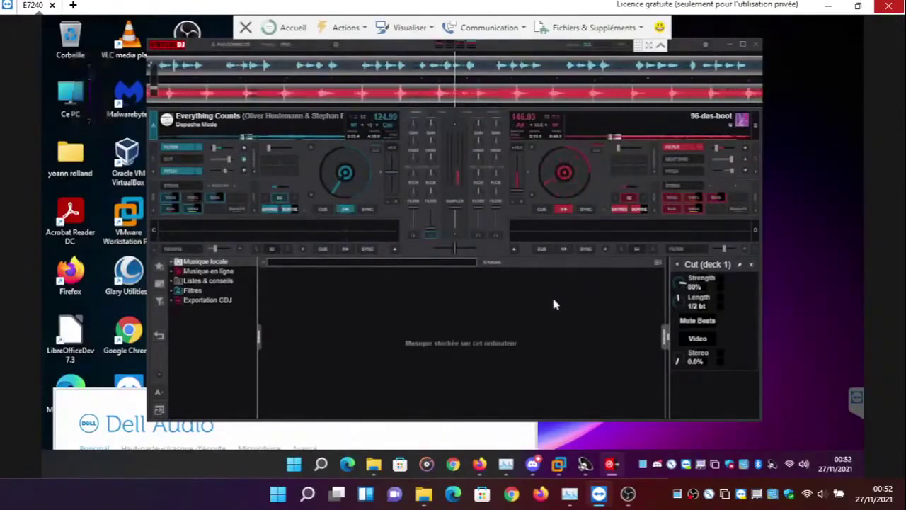
Activate the Pitch effect on deck 2 and open the settings of its Beat Grid effect
{"action": "left_click", "coordinate": [681, 171]}
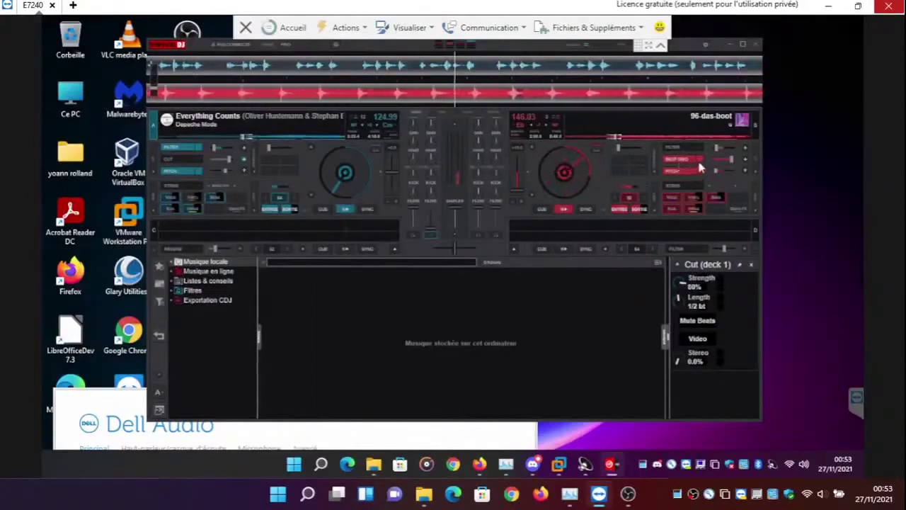
{"action": "left_click", "coordinate": [700, 165]}
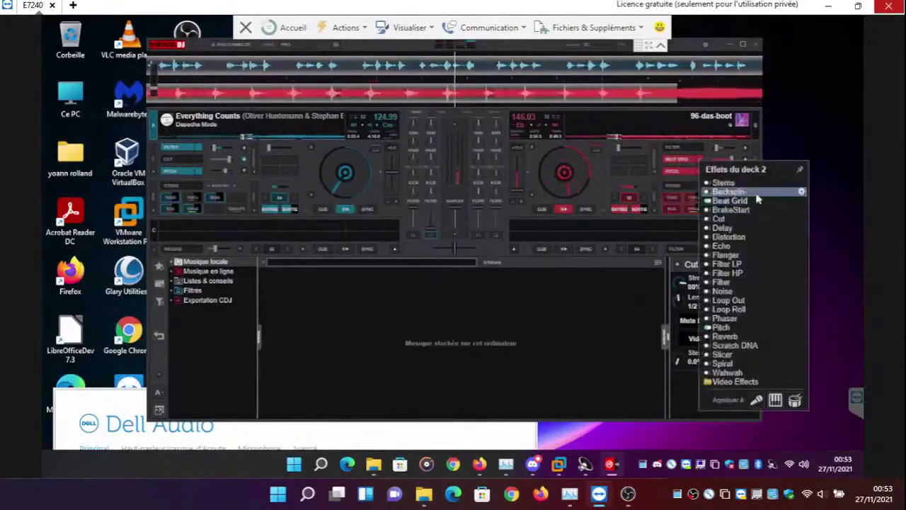
{"action": "left_click", "coordinate": [802, 202]}
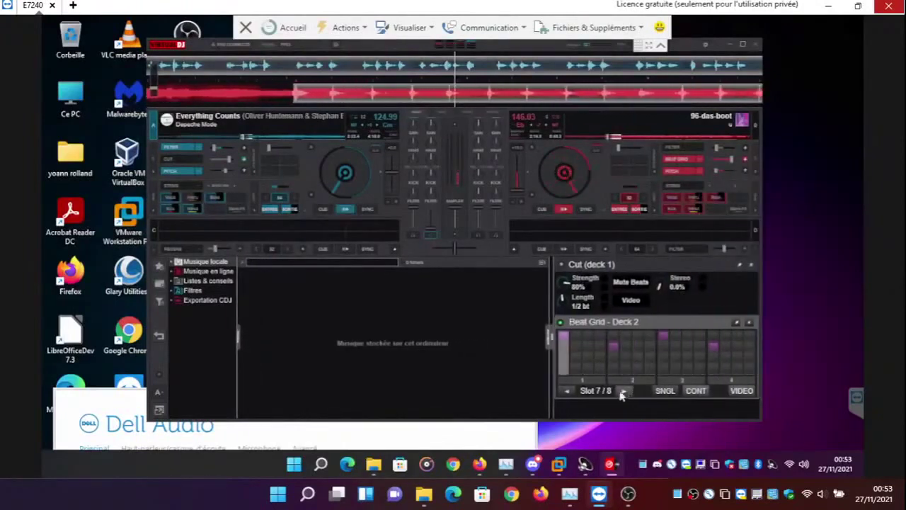
Audition deck 2's Beat Grid patterns one by one down to slot 1, switching the Pitch effect off along the way
{"action": "left_click", "coordinate": [568, 391]}
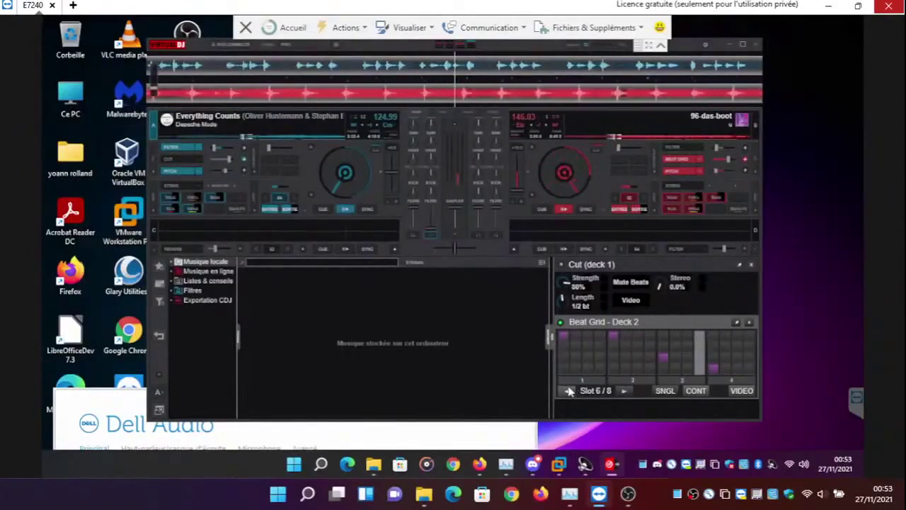
{"action": "left_click", "coordinate": [680, 173]}
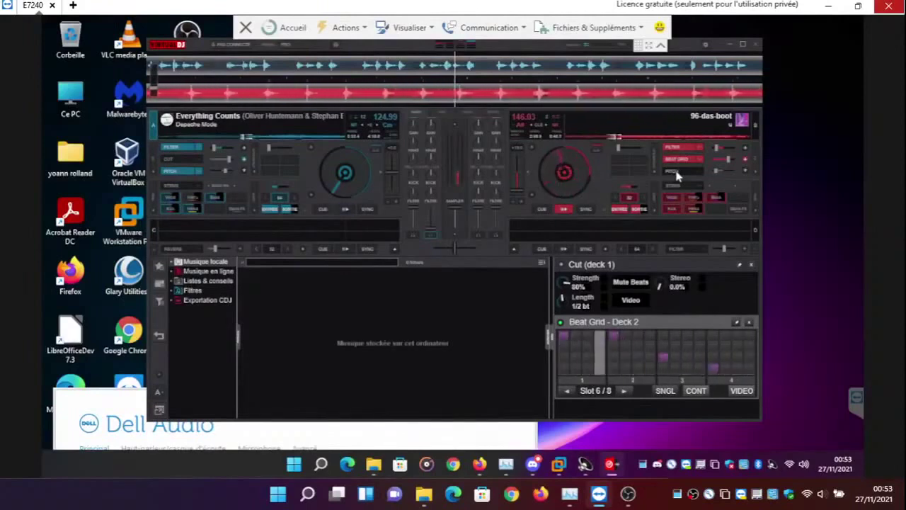
{"action": "left_click", "coordinate": [568, 394]}
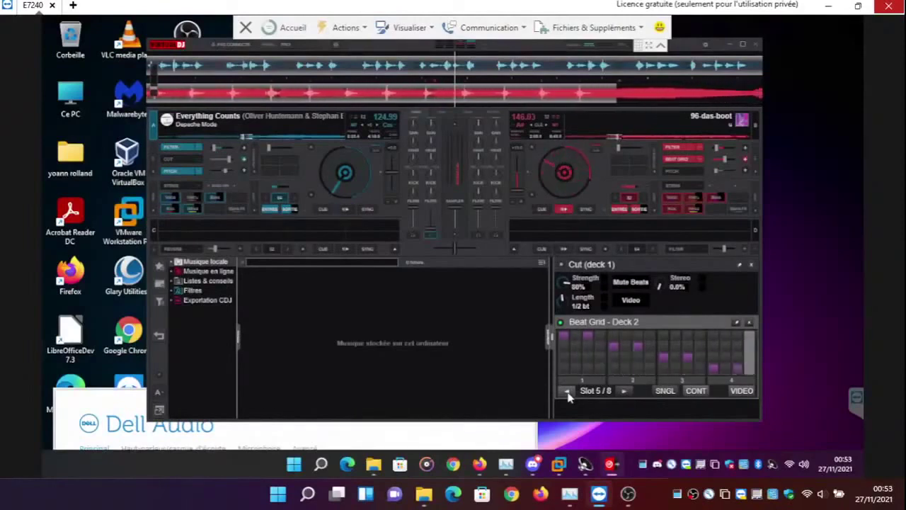
{"action": "left_click", "coordinate": [567, 391]}
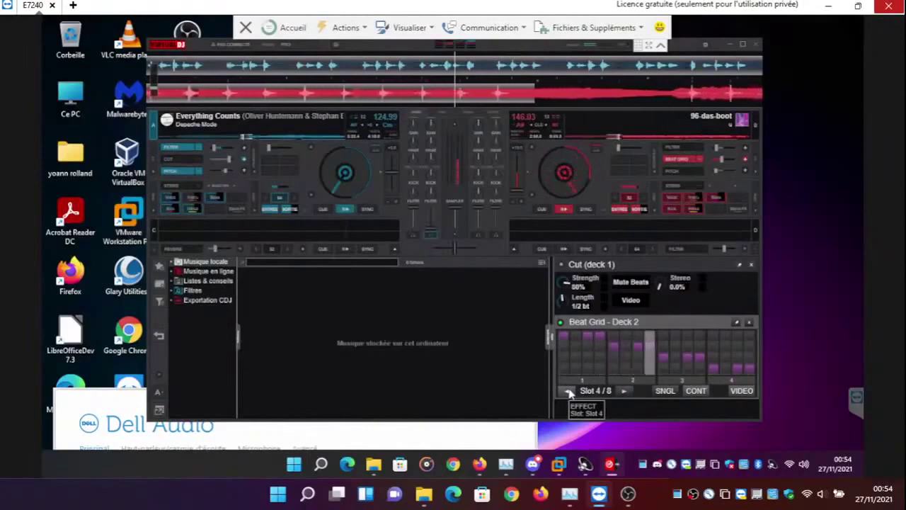
{"action": "left_click", "coordinate": [569, 392]}
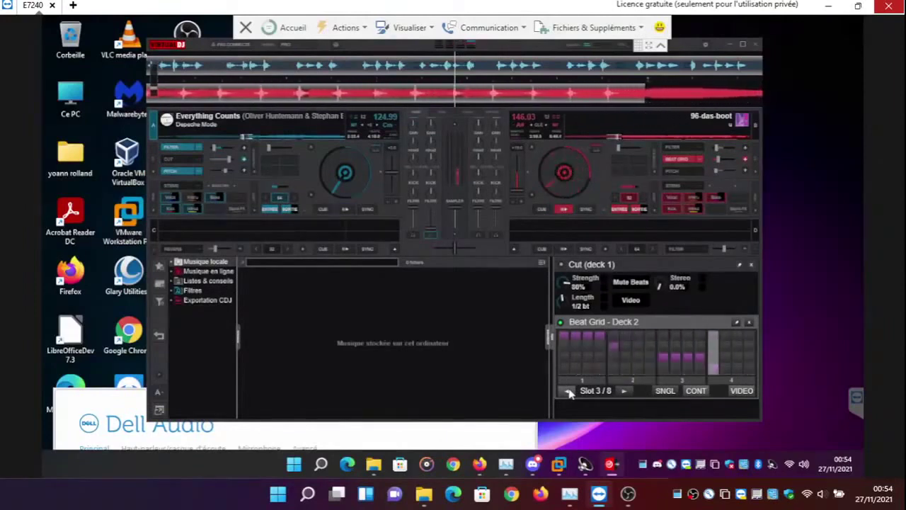
{"action": "left_click", "coordinate": [570, 391]}
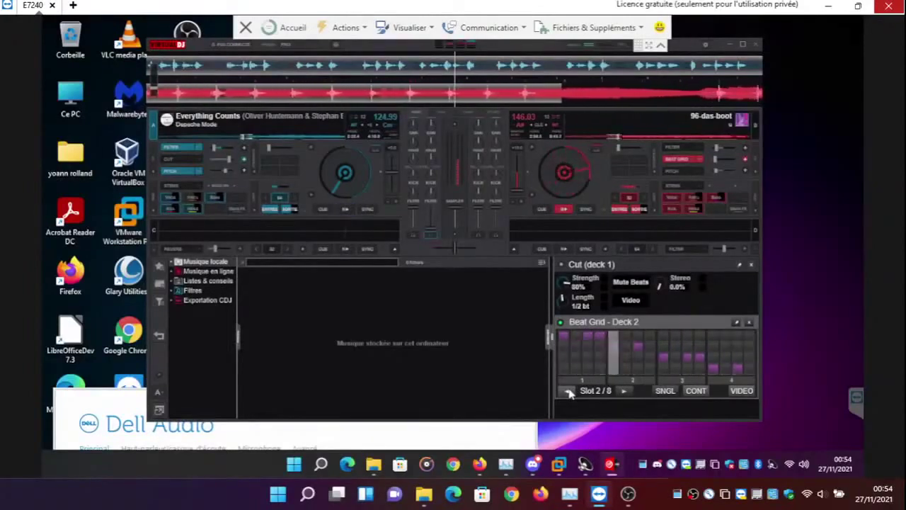
{"action": "left_click", "coordinate": [569, 391]}
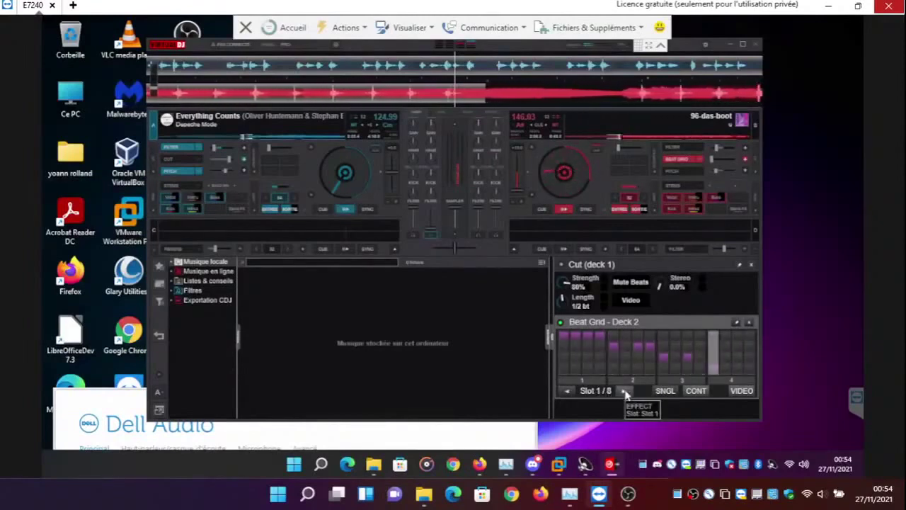
Advance deck 2's Beat Grid pattern to slot 7
{"action": "left_click", "coordinate": [624, 391]}
{"action": "left_click", "coordinate": [624, 392]}
{"action": "left_click", "coordinate": [624, 392]}
{"action": "left_click", "coordinate": [624, 391]}
{"action": "left_click", "coordinate": [624, 392]}
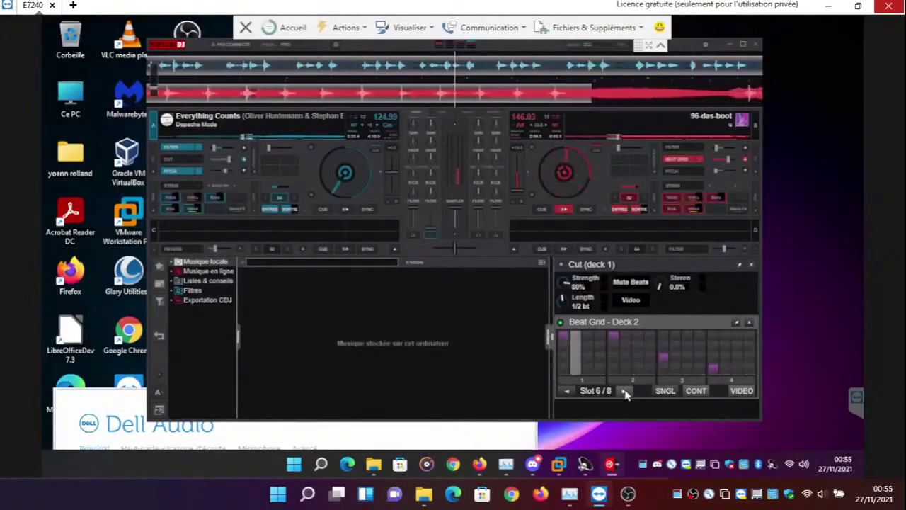
{"action": "left_click", "coordinate": [624, 392]}
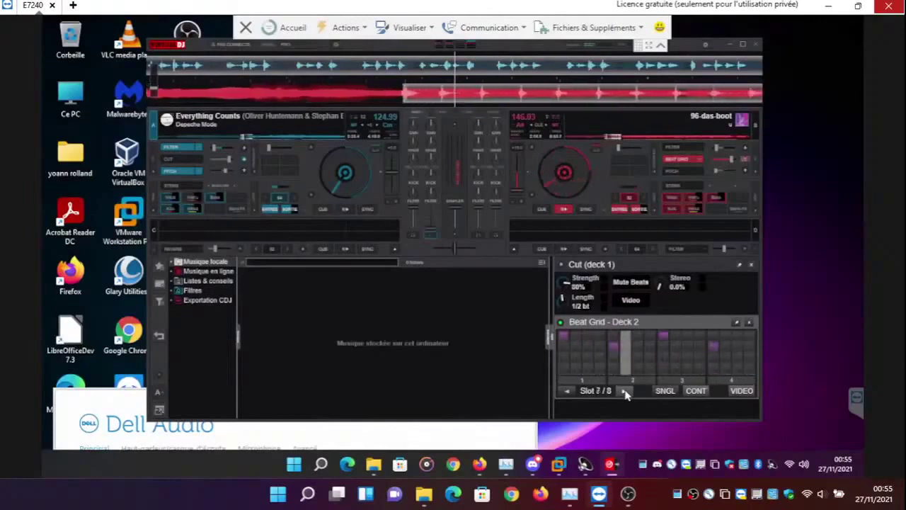
Toggle the Filter effect on deck 2, leaving it on, and slow the deck's tempo to 122.72 BPM
{"action": "left_click", "coordinate": [684, 148]}
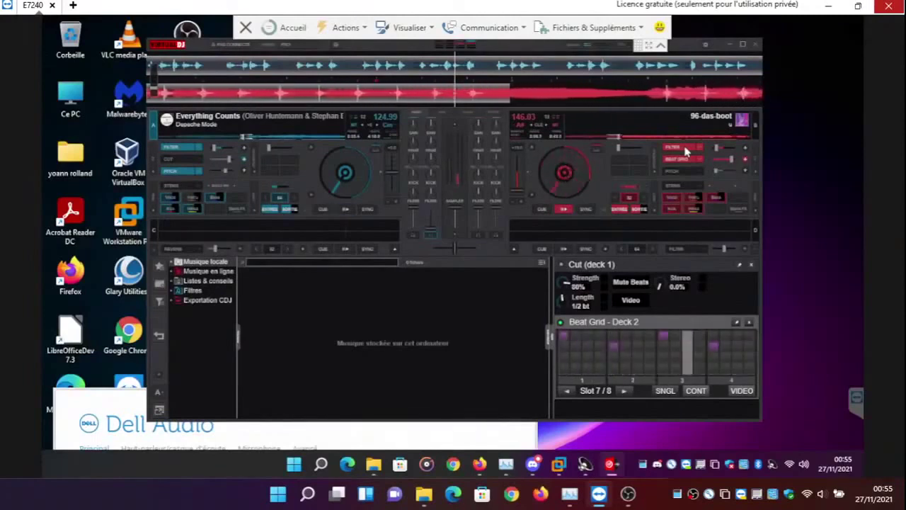
{"action": "left_click", "coordinate": [685, 151]}
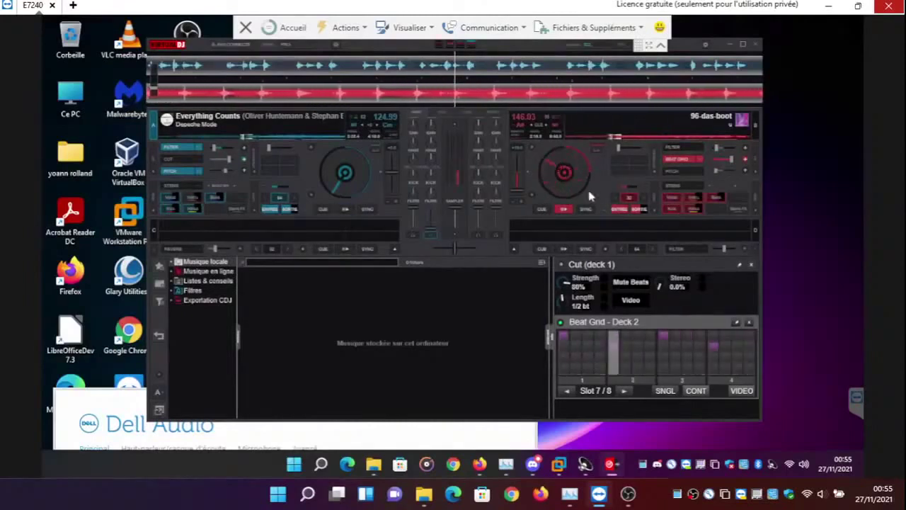
{"action": "left_click", "coordinate": [669, 147]}
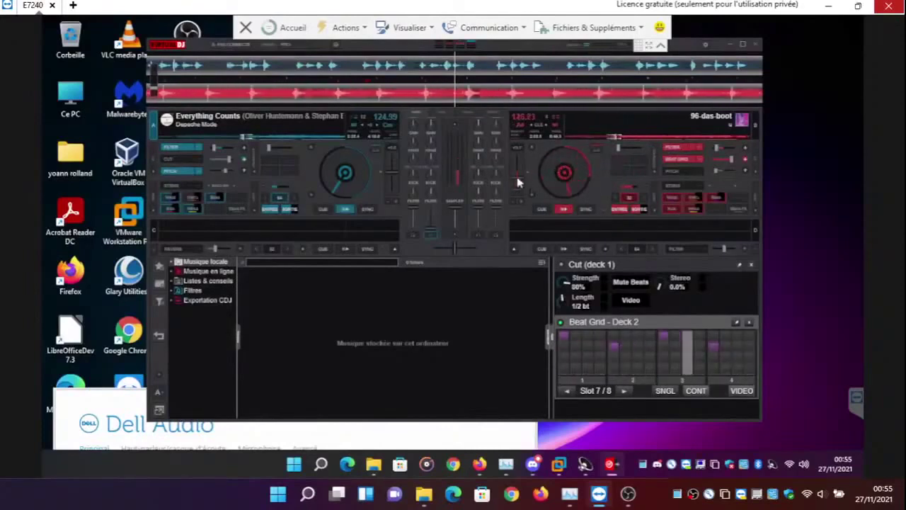
{"action": "left_click_drag", "start_coordinate": [518, 183], "coordinate": [530, 174]}
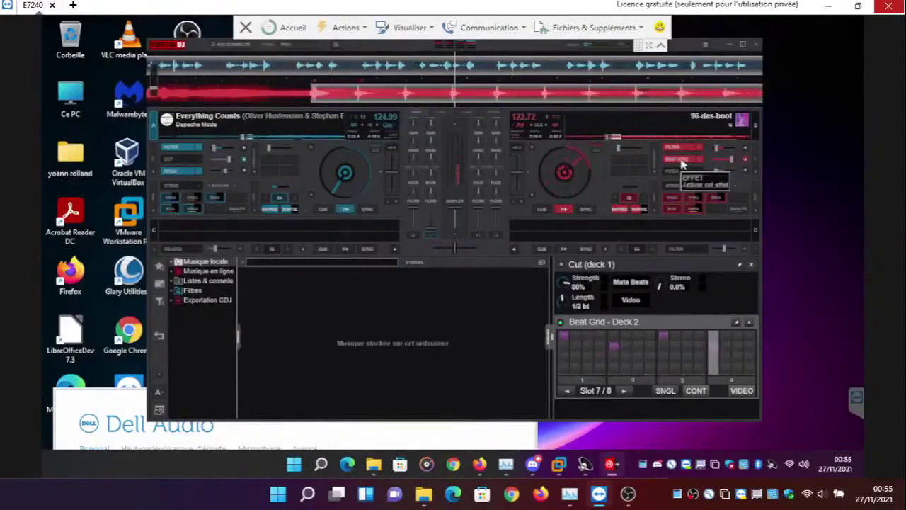
Try toggling one of deck 2's stem pads and open the effect choices of the Beat Grid slot
{"action": "left_click", "coordinate": [694, 202]}
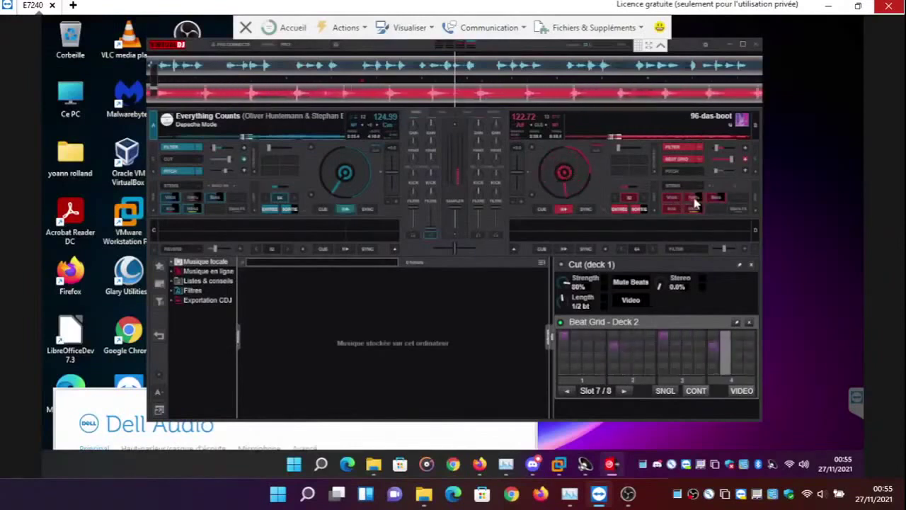
{"action": "left_click", "coordinate": [694, 202]}
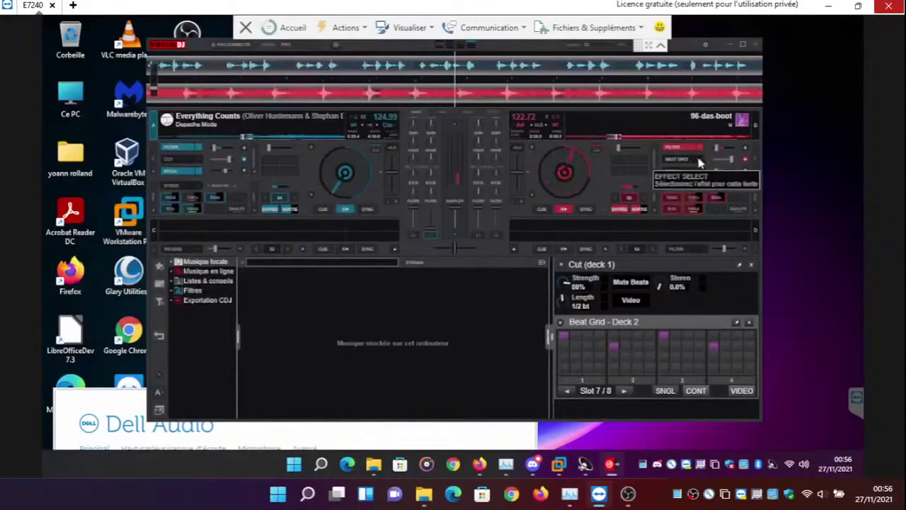
{"action": "left_click", "coordinate": [700, 161]}
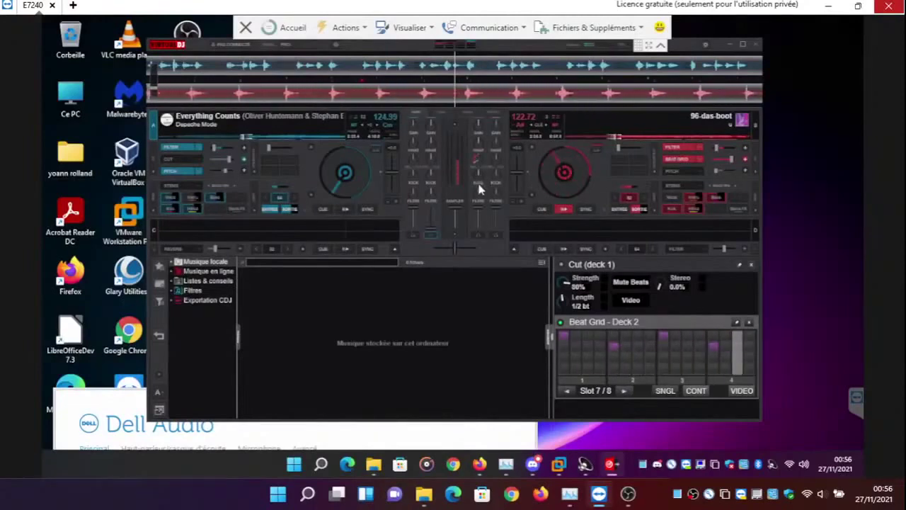
Enable nearly all of deck 2's effects, including Delay, Echo, Flanger and Wahwah, and lower the deck's volume fader slightly
{"action": "left_click", "coordinate": [705, 164]}
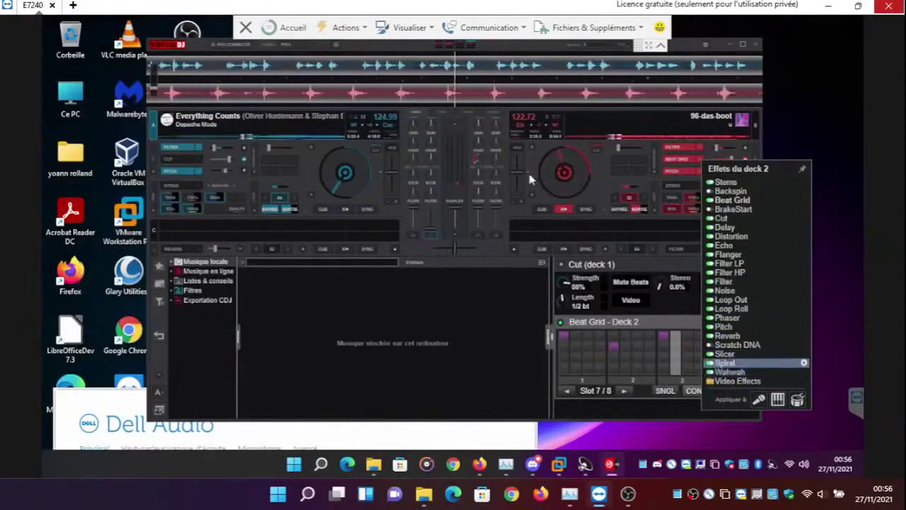
{"action": "left_click", "coordinate": [477, 166]}
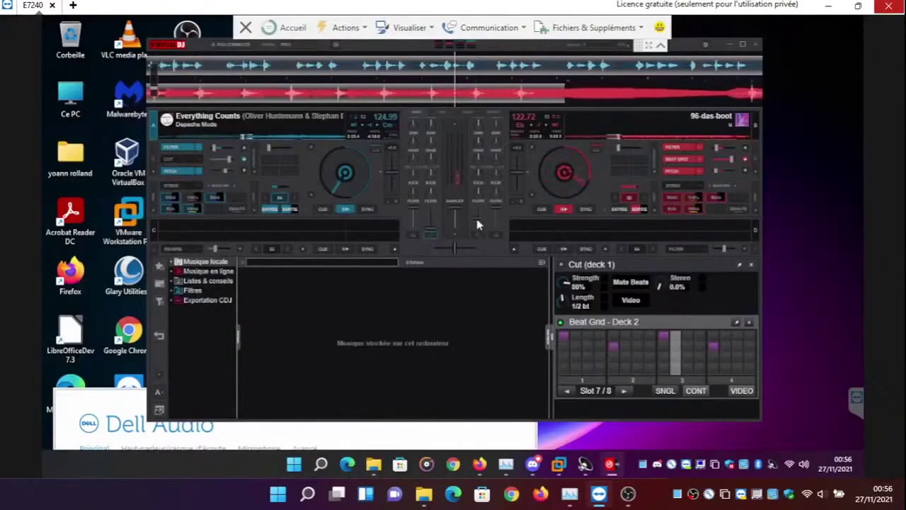
{"action": "mouse_move", "coordinate": [477, 226]}
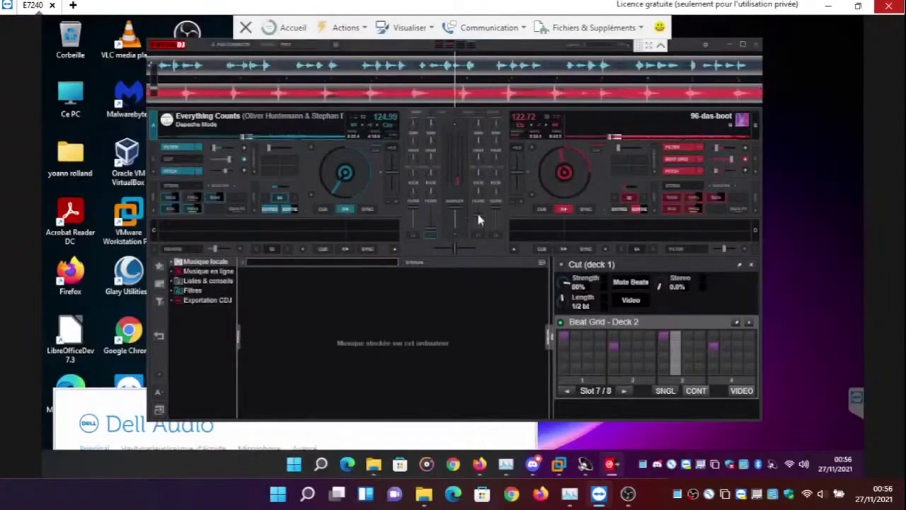
Switch off deck 2's Stems, Beat Grid, Cut, Distortion, Filter, Filter LP, Filter HP, Pitch and Reverb effects
{"action": "left_click", "coordinate": [699, 150]}
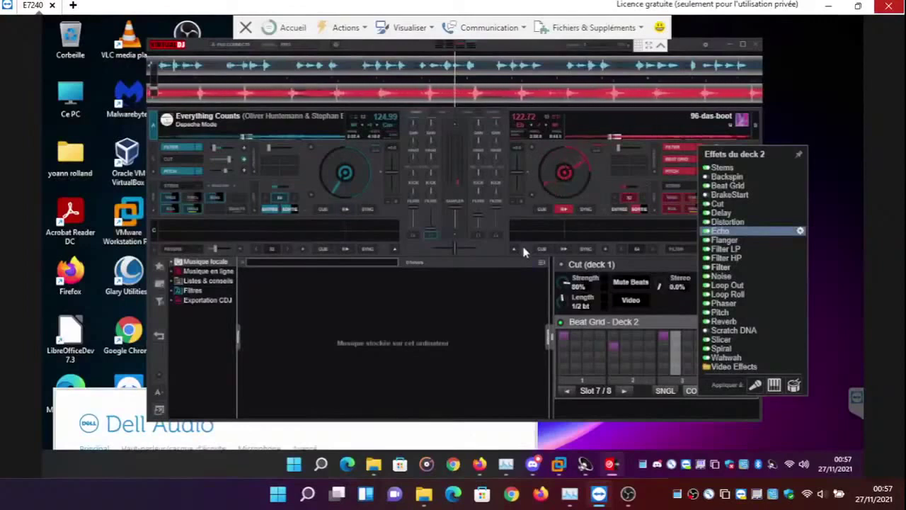
{"action": "key", "text": "XF86AudioRaiseVolume"}
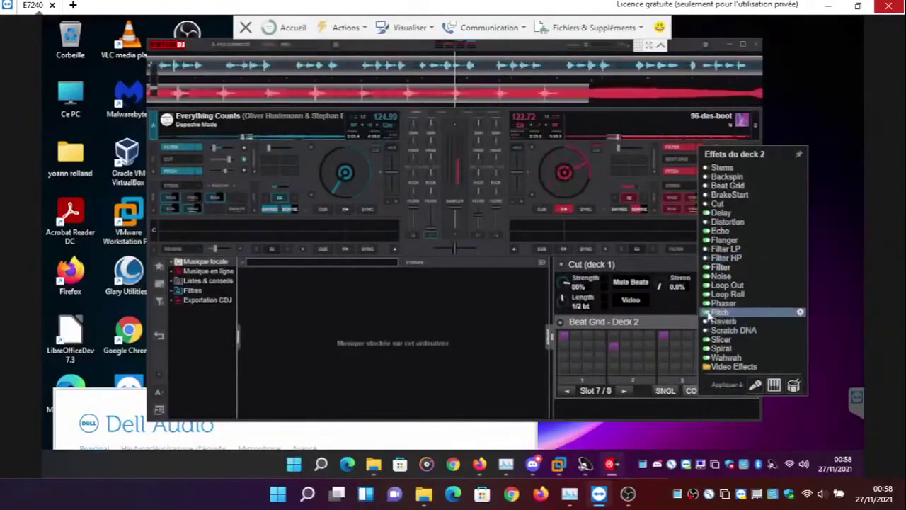
{"action": "left_click", "coordinate": [729, 167]}
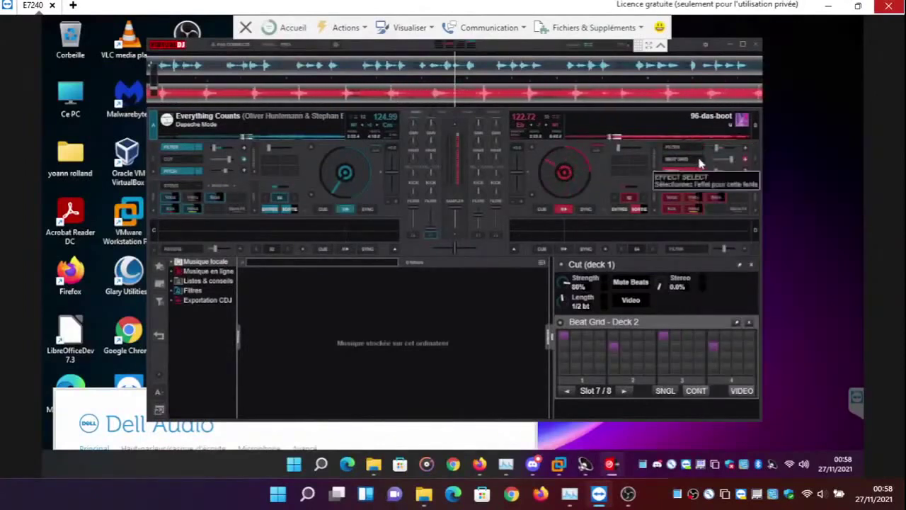
{"action": "left_click", "coordinate": [701, 163]}
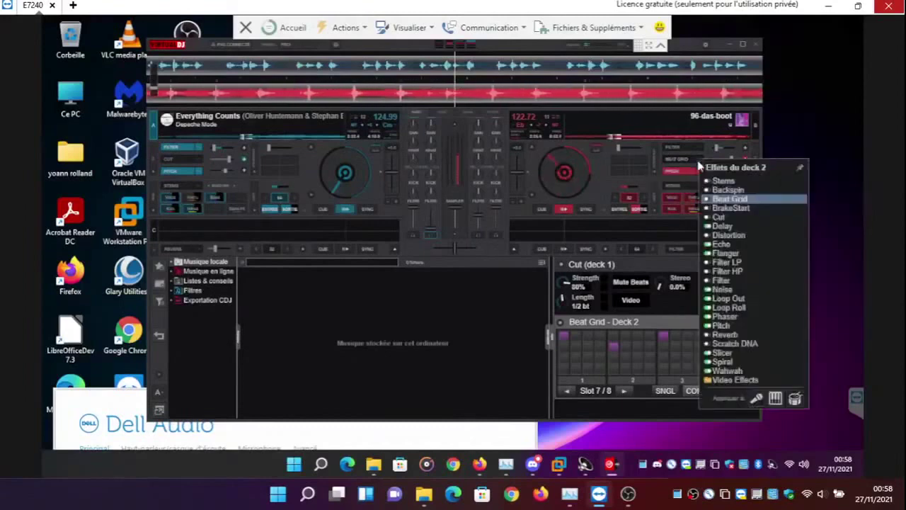
{"action": "left_click", "coordinate": [682, 178]}
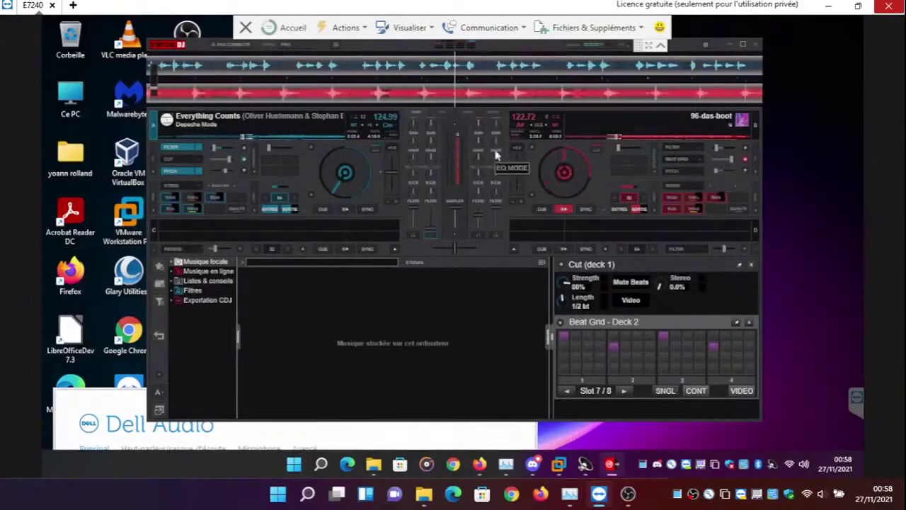
Switch off deck 2's Echo, Noise, Loop Roll, Phaser, Slicer, Spiral and Wahwah effects, and assign Loop Out to the second effect slot
{"action": "left_click", "coordinate": [678, 177]}
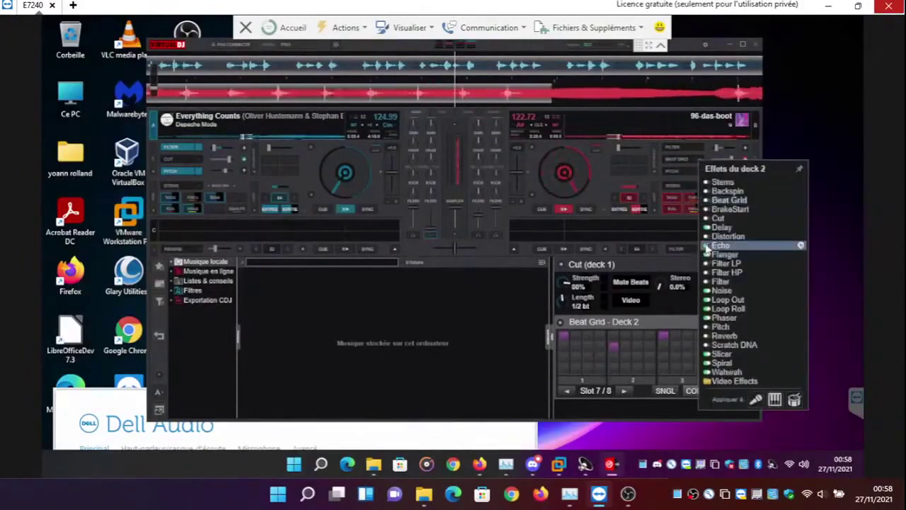
{"action": "left_click", "coordinate": [714, 291]}
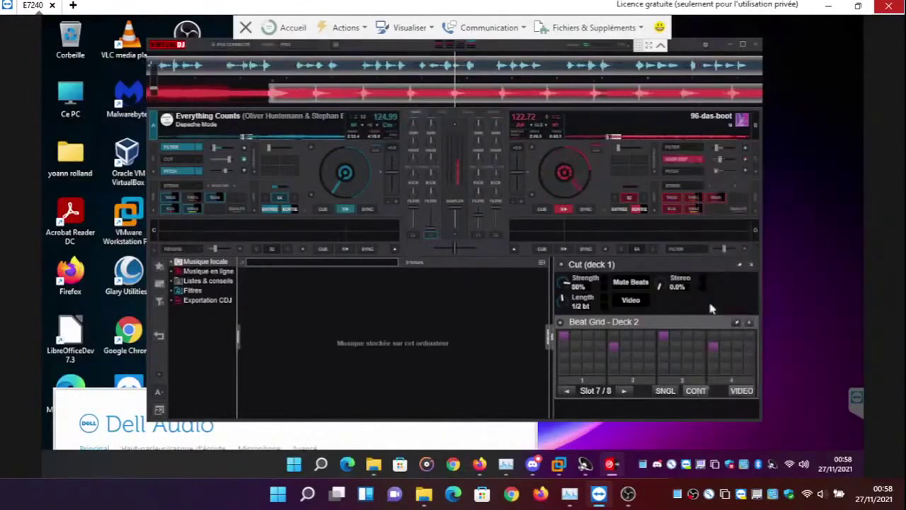
{"action": "left_click", "coordinate": [681, 170]}
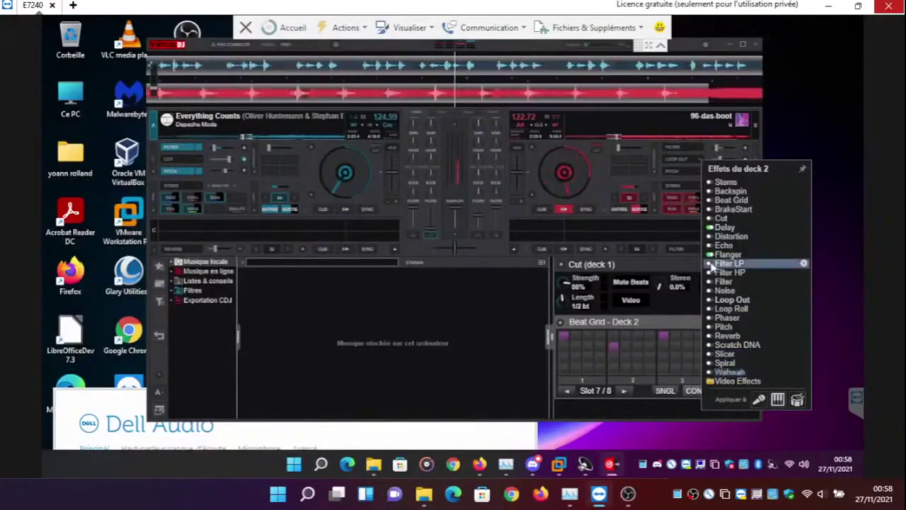
Enable deck 2's Filter, then load Distortion into the second effect slot with its settings shown and its amount at about 15%
{"action": "left_click", "coordinate": [674, 151]}
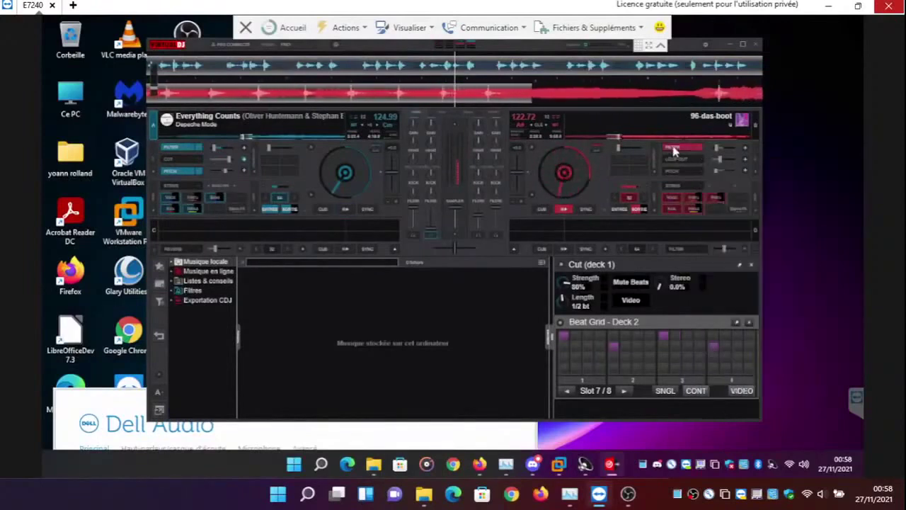
{"action": "left_click", "coordinate": [699, 163]}
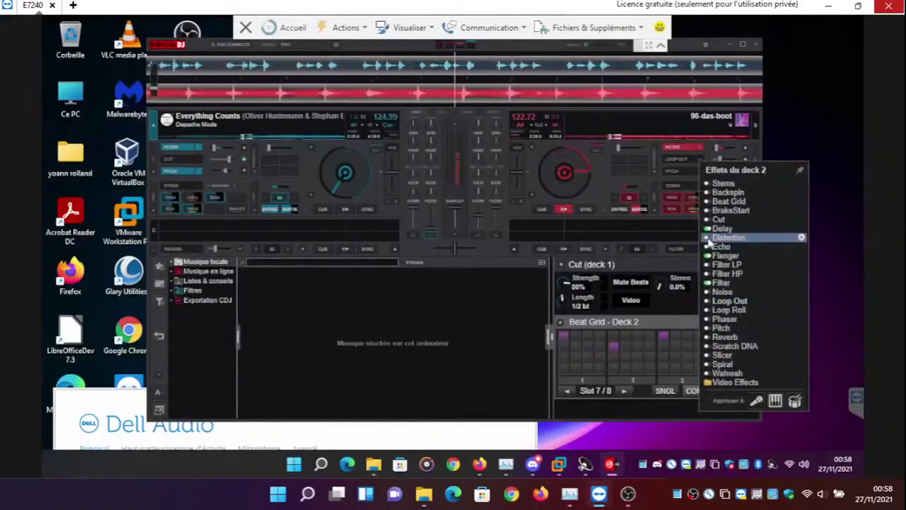
{"action": "left_click", "coordinate": [802, 238]}
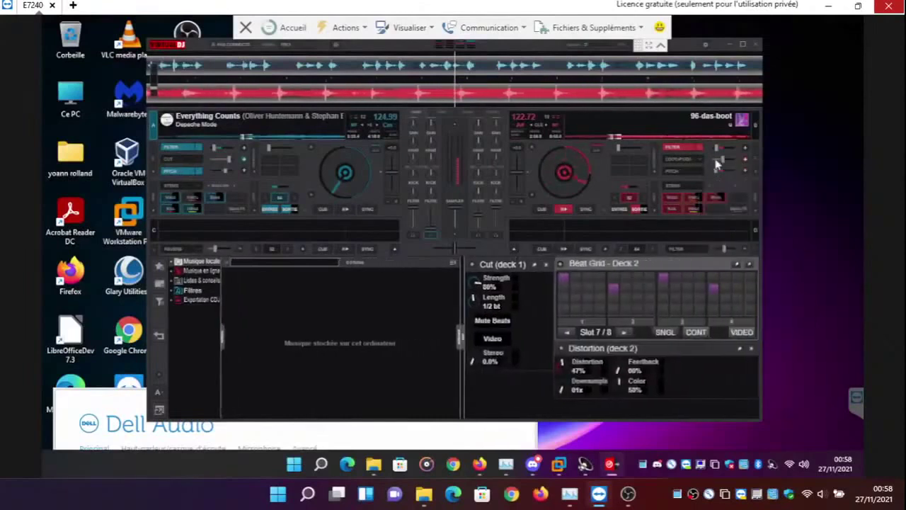
{"action": "left_click_drag", "start_coordinate": [717, 165], "coordinate": [711, 161]}
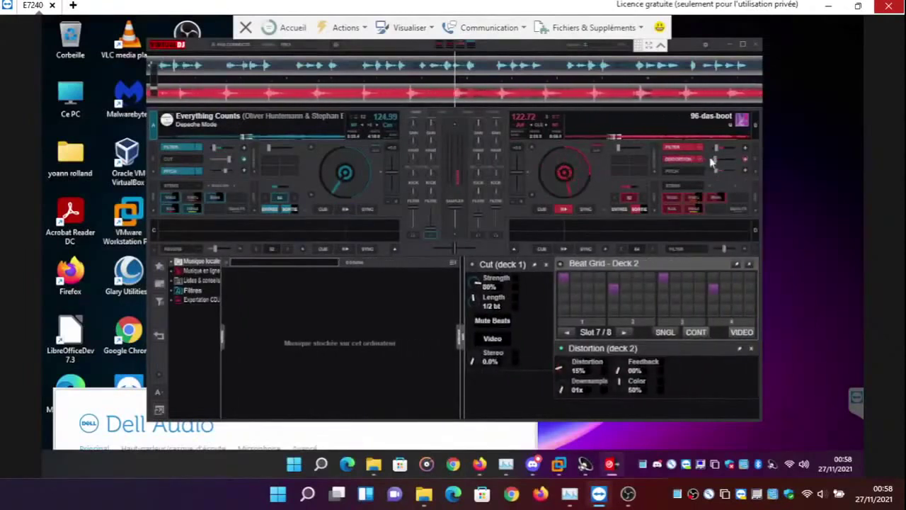
{"action": "left_click_drag", "start_coordinate": [717, 164], "coordinate": [713, 162]}
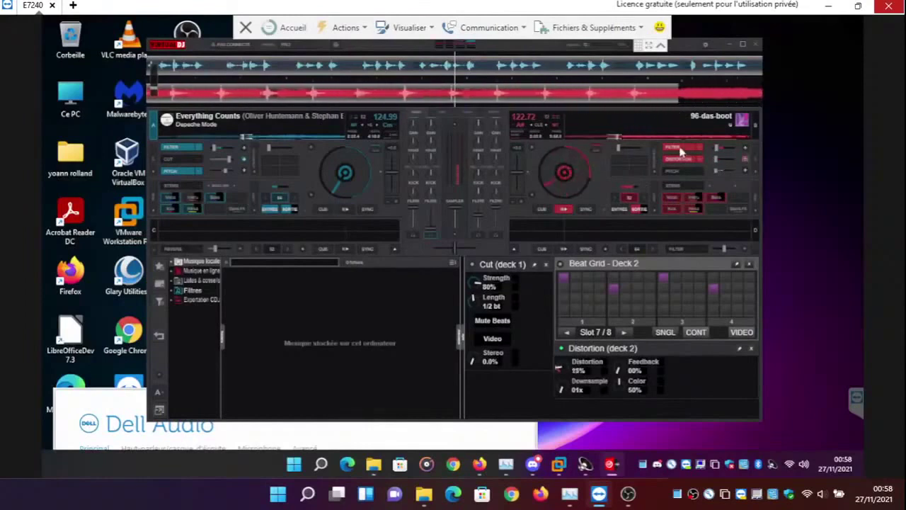
Raise deck 2's Distortion amount to 28% and turn on the Filter and Pitch effects
{"action": "left_click", "coordinate": [698, 173]}
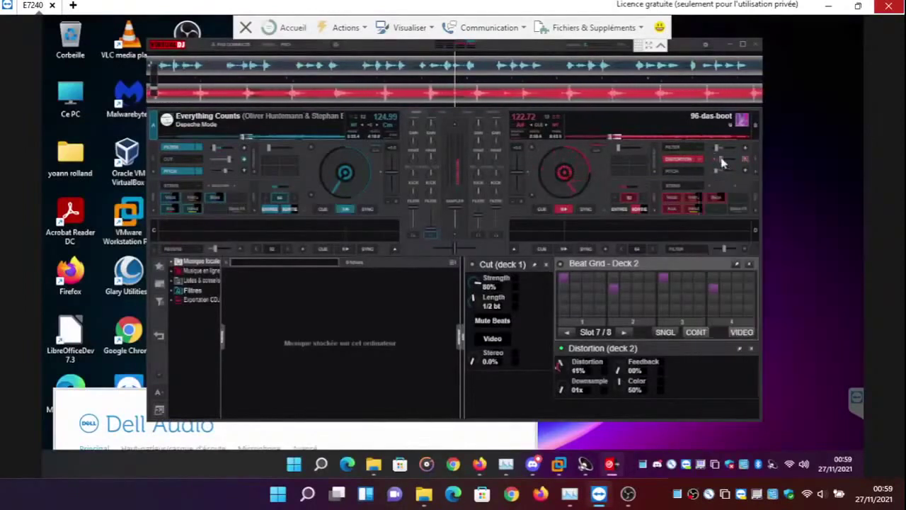
{"action": "scroll", "coordinate": [720, 161], "scroll_direction": "up", "scroll_amount": 3}
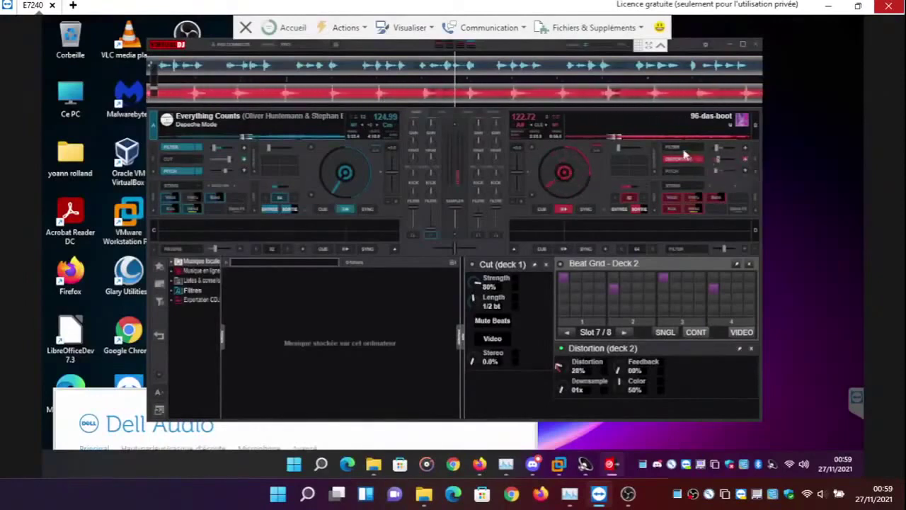
{"action": "left_click", "coordinate": [685, 149]}
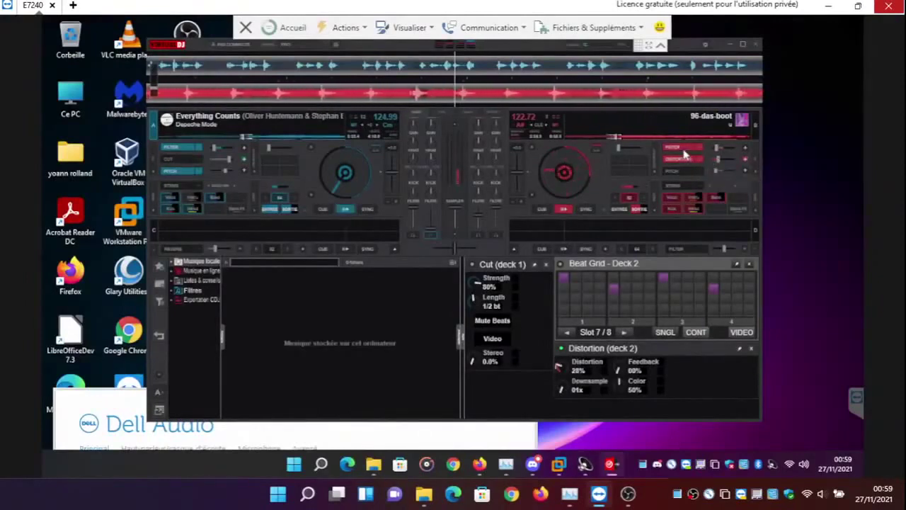
{"action": "mouse_move", "coordinate": [719, 174]}
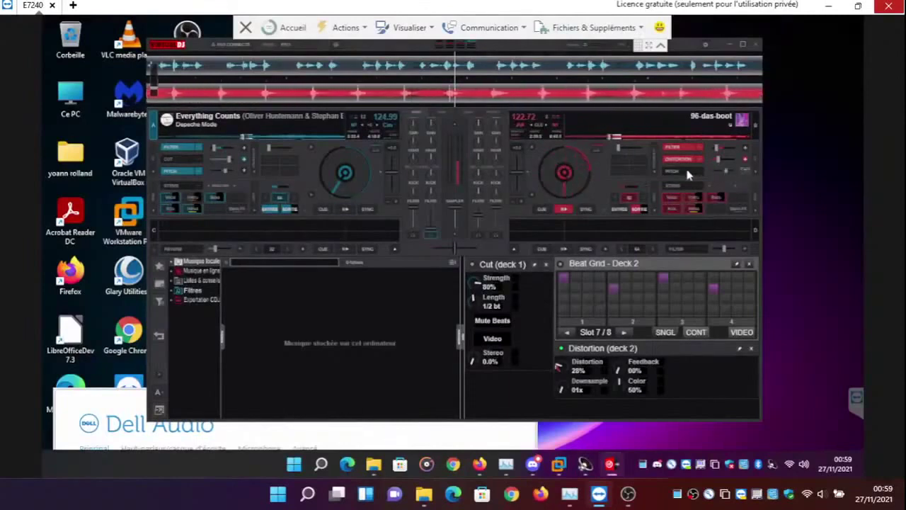
{"action": "left_click", "coordinate": [685, 172]}
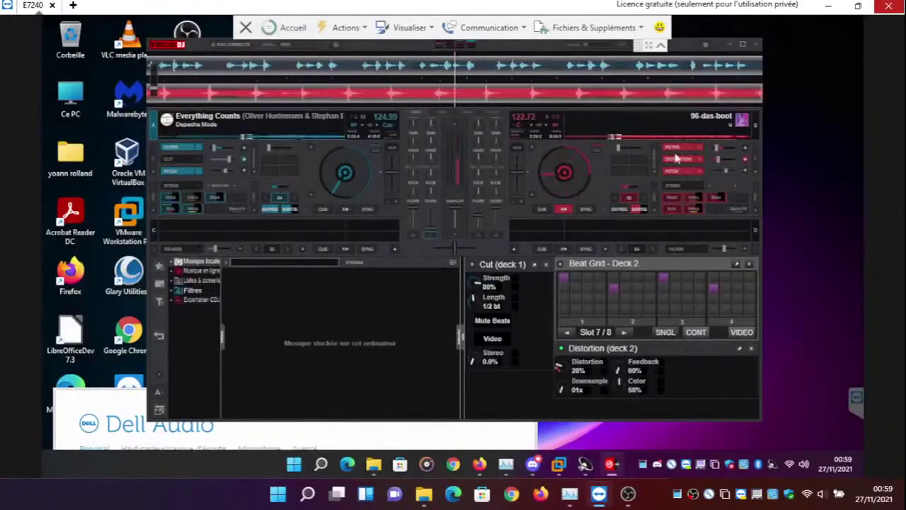
Turn off deck 2's Distortion and Pitch effects and check the effect choices of the second slot
{"action": "left_click", "coordinate": [680, 161]}
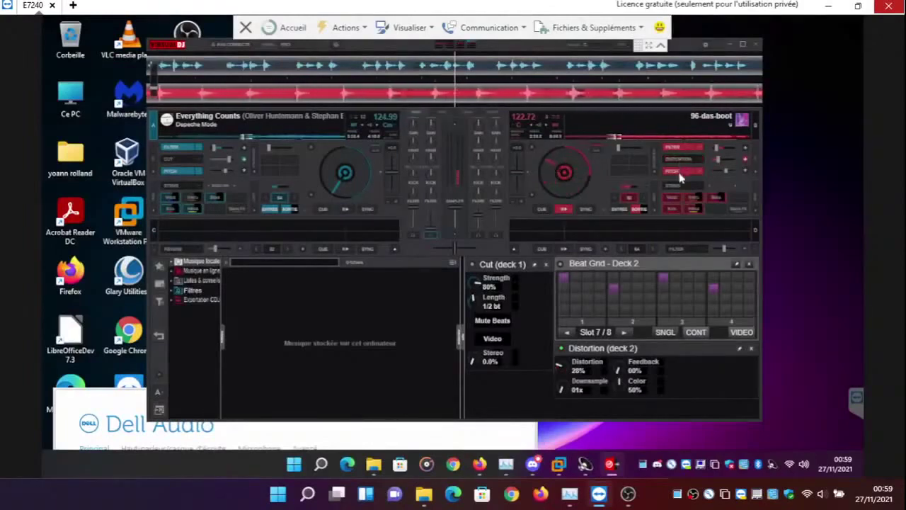
{"action": "left_click", "coordinate": [679, 172]}
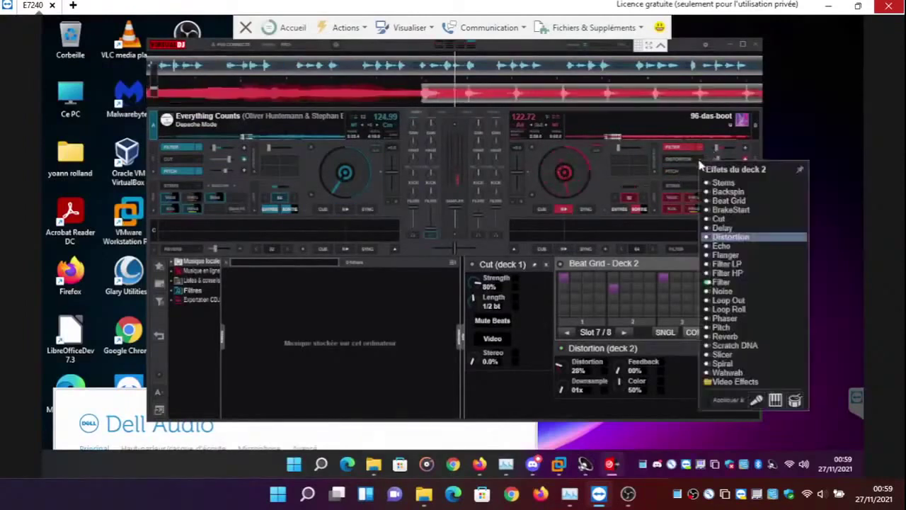
{"action": "left_click", "coordinate": [702, 165]}
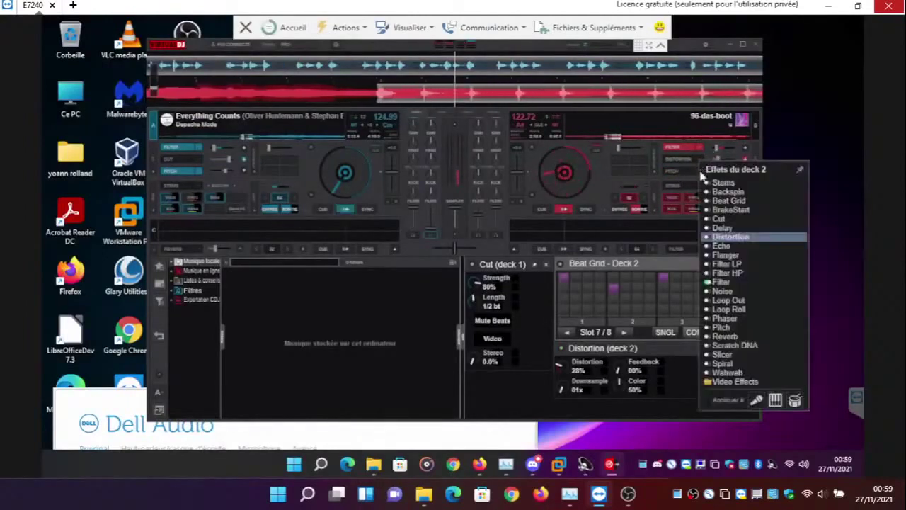
{"action": "left_click", "coordinate": [719, 210]}
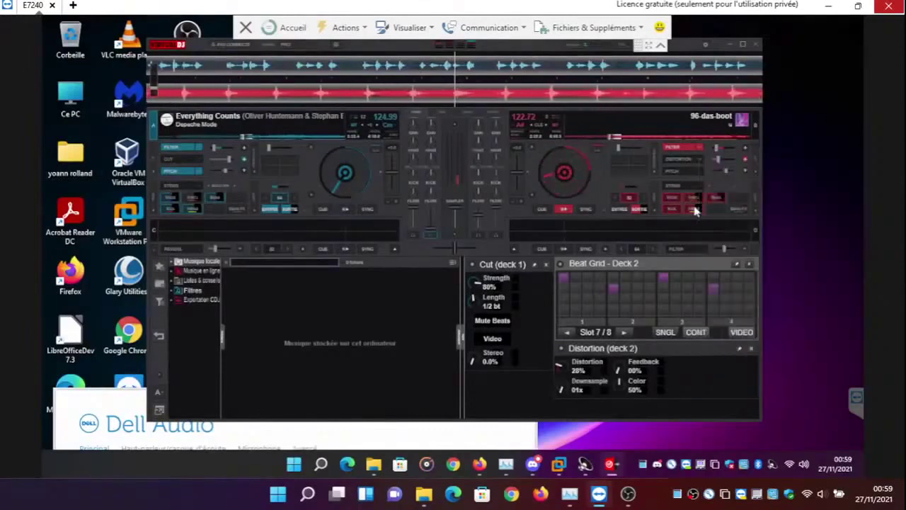
Load Reverb into deck 2's second effect slot with its settings shown, raise its strength to 56.4% and turn the Filter off
{"action": "left_click", "coordinate": [703, 163]}
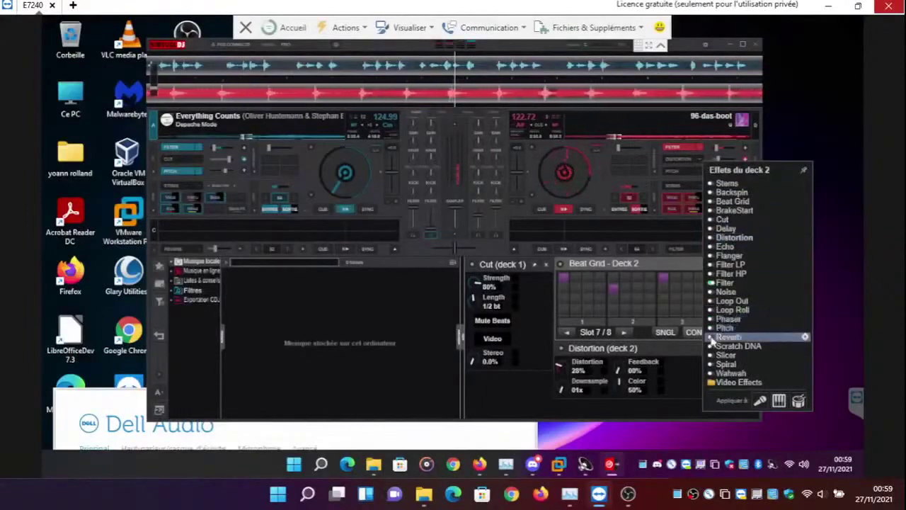
{"action": "left_click", "coordinate": [803, 338]}
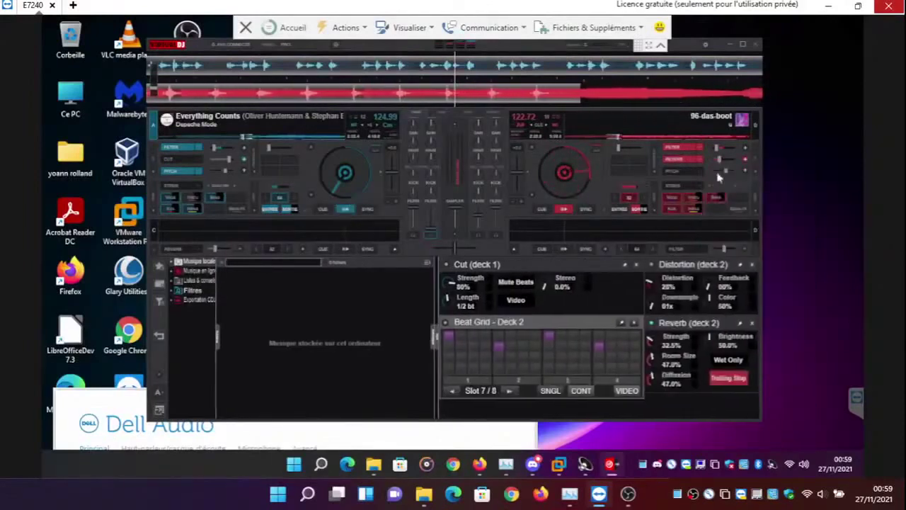
{"action": "left_click", "coordinate": [695, 201]}
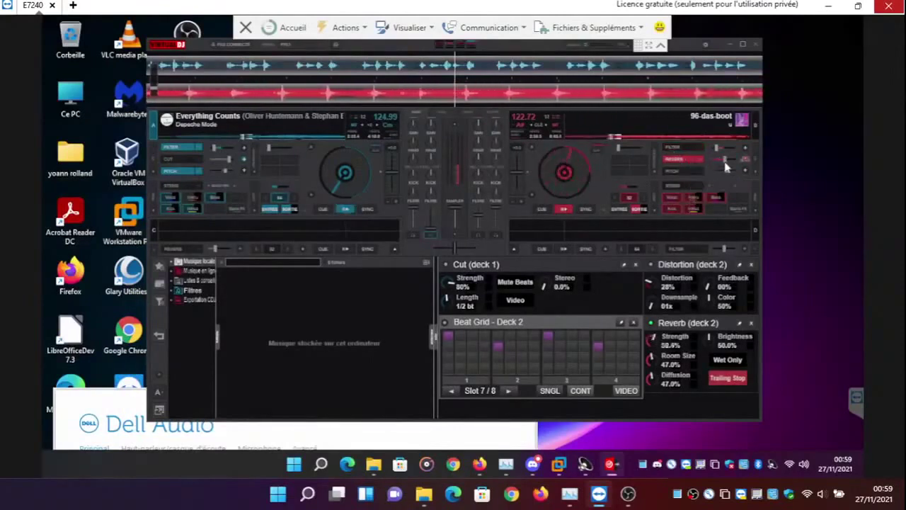
Toggle deck 2's Reverb on and off repeatedly to audition it, leaving it off
{"action": "left_click", "coordinate": [684, 160]}
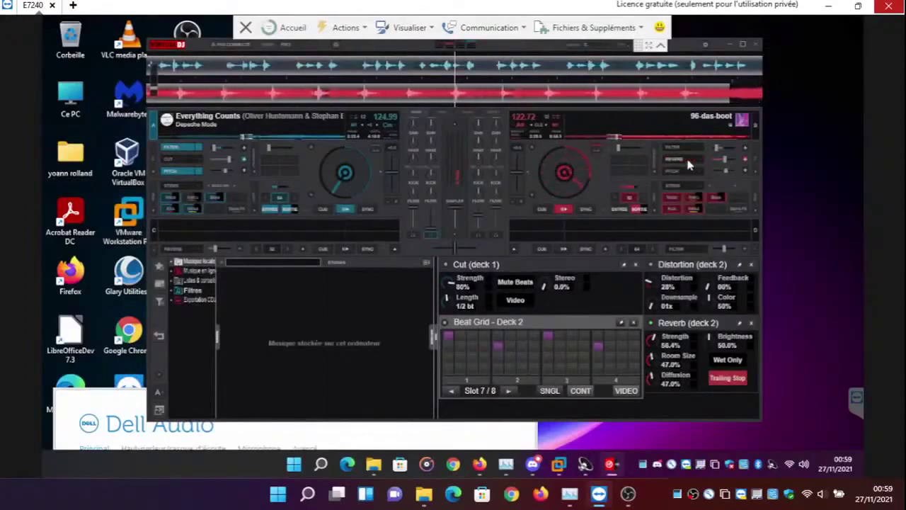
{"action": "left_click", "coordinate": [685, 161]}
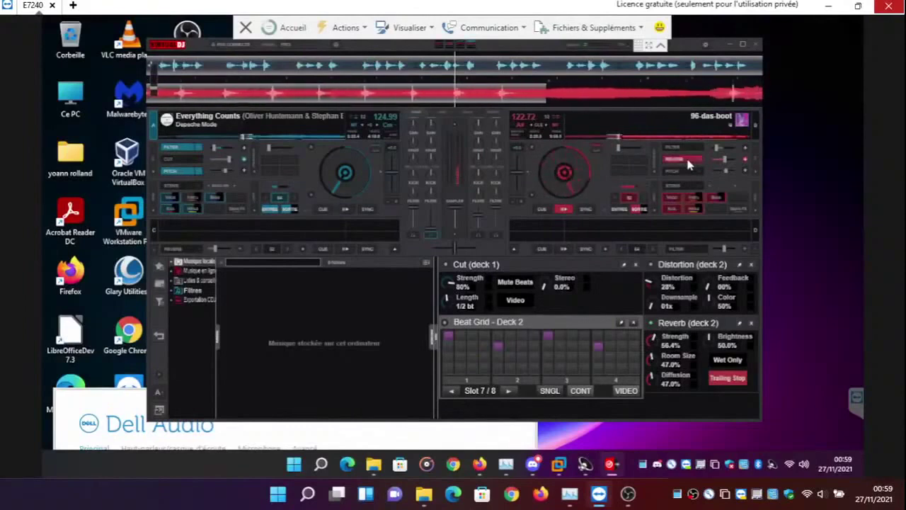
{"action": "left_click", "coordinate": [684, 160]}
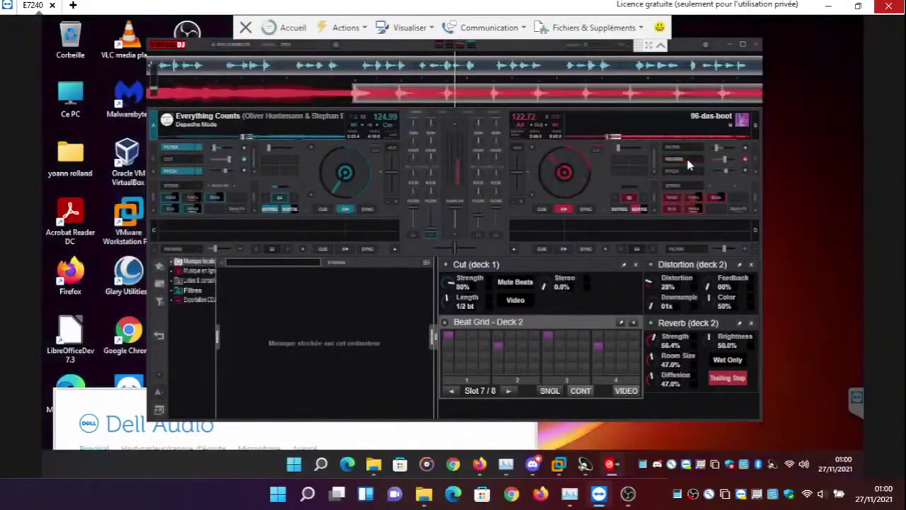
{"action": "left_click", "coordinate": [685, 160]}
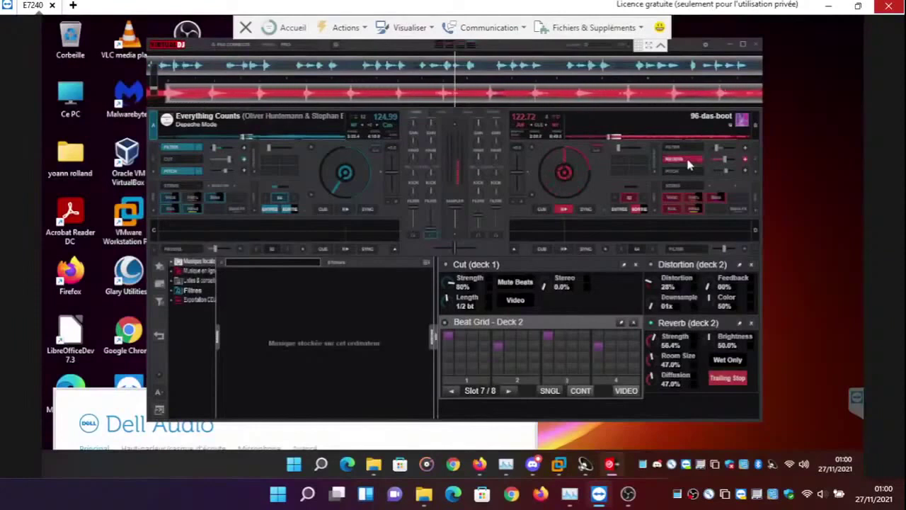
{"action": "left_click", "coordinate": [685, 160]}
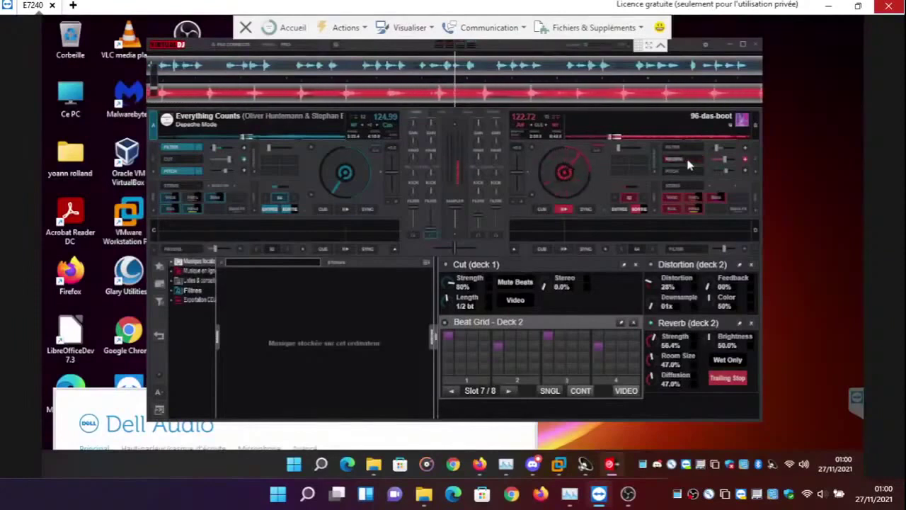
{"action": "left_click", "coordinate": [684, 160]}
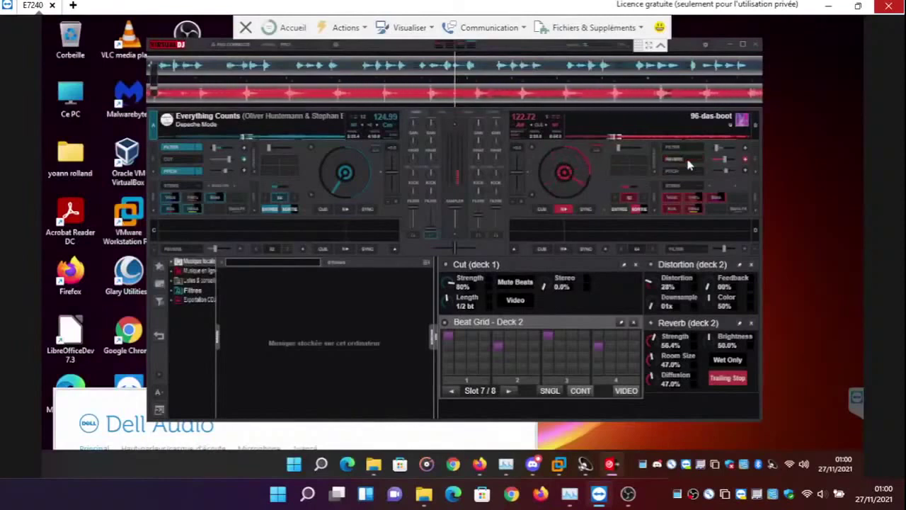
{"action": "left_click", "coordinate": [685, 160]}
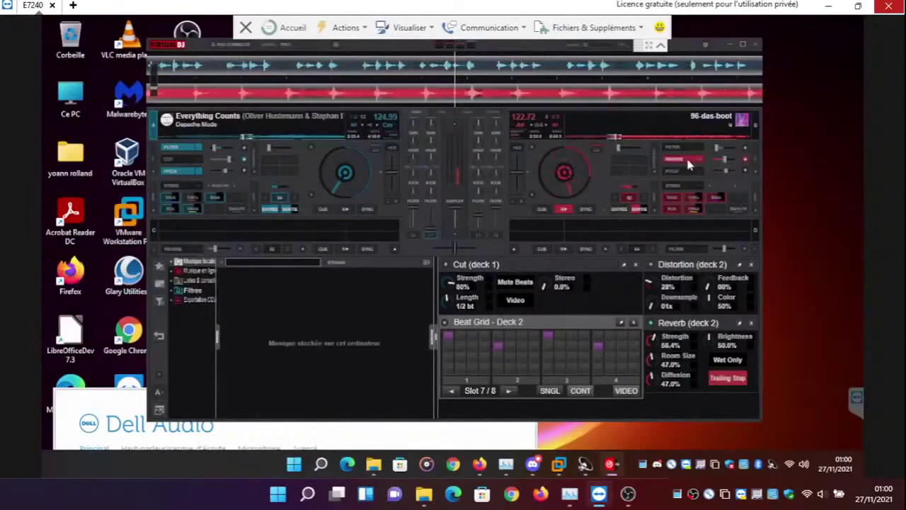
{"action": "left_click", "coordinate": [685, 160]}
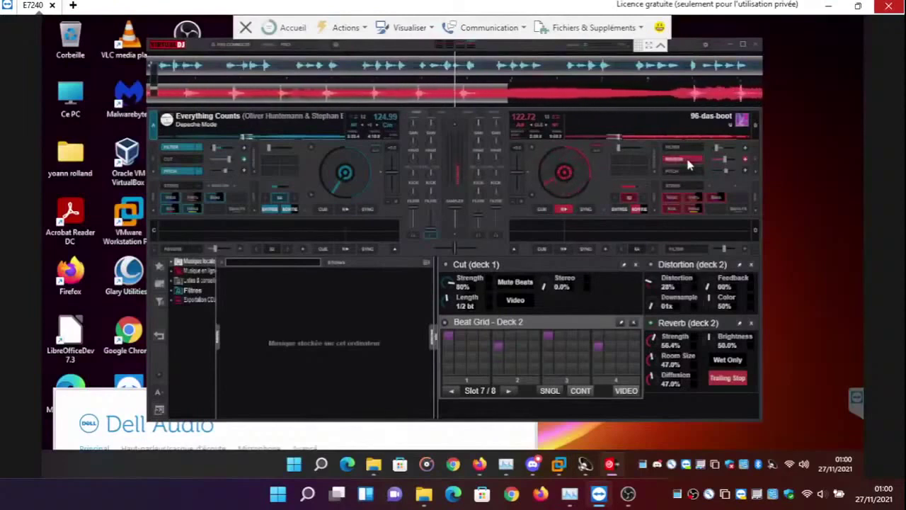
{"action": "left_click", "coordinate": [685, 160]}
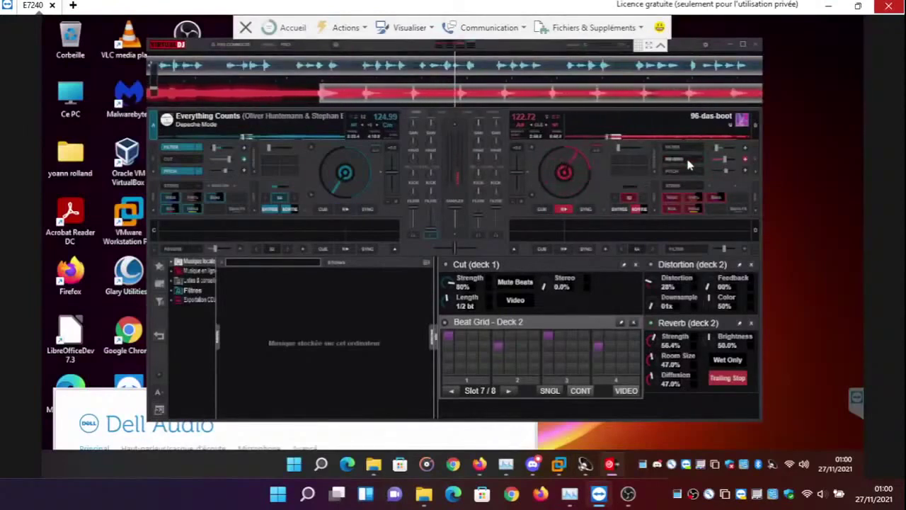
{"action": "left_click", "coordinate": [685, 160]}
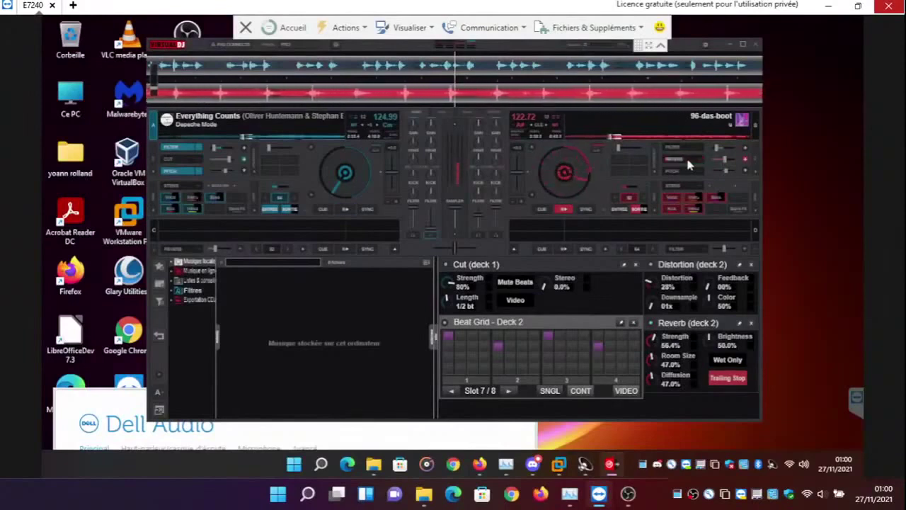
Switch deck 2's Reverb on and off several more times to hear the difference, ending with it off
{"action": "left_click", "coordinate": [685, 160]}
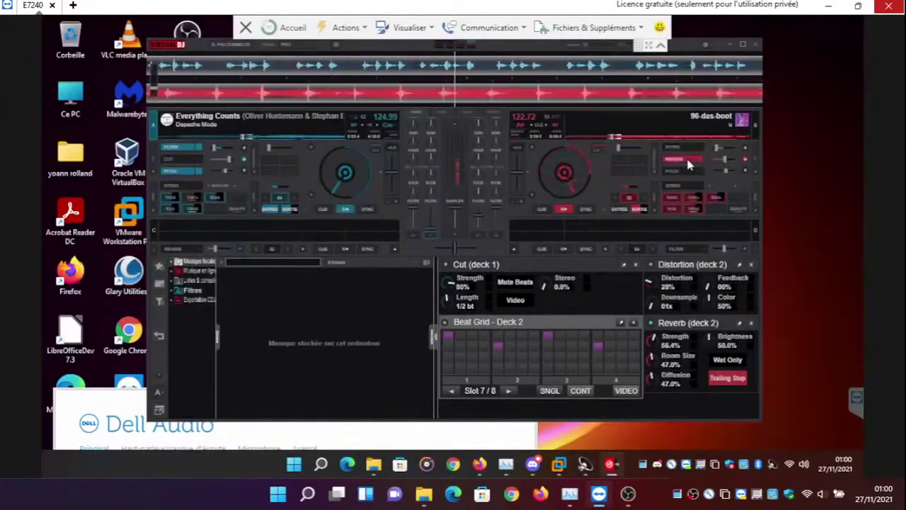
{"action": "left_click", "coordinate": [687, 161]}
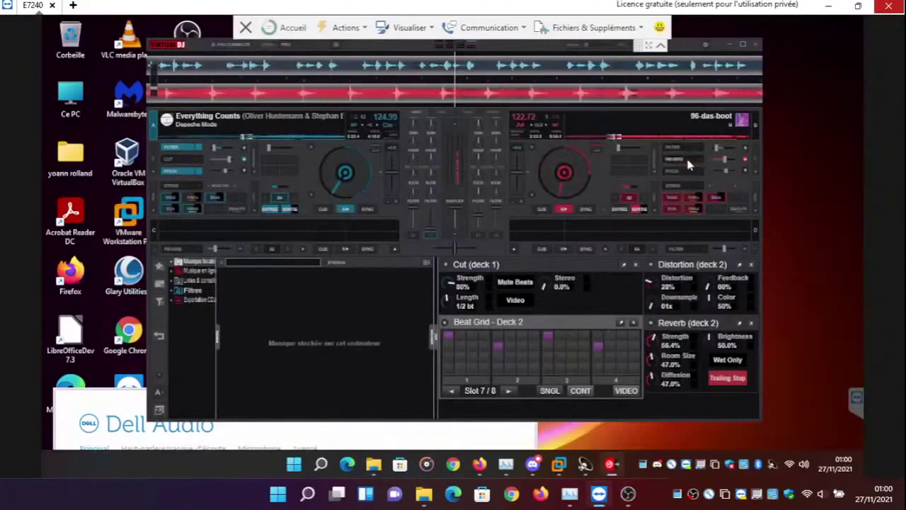
{"action": "left_click", "coordinate": [688, 161]}
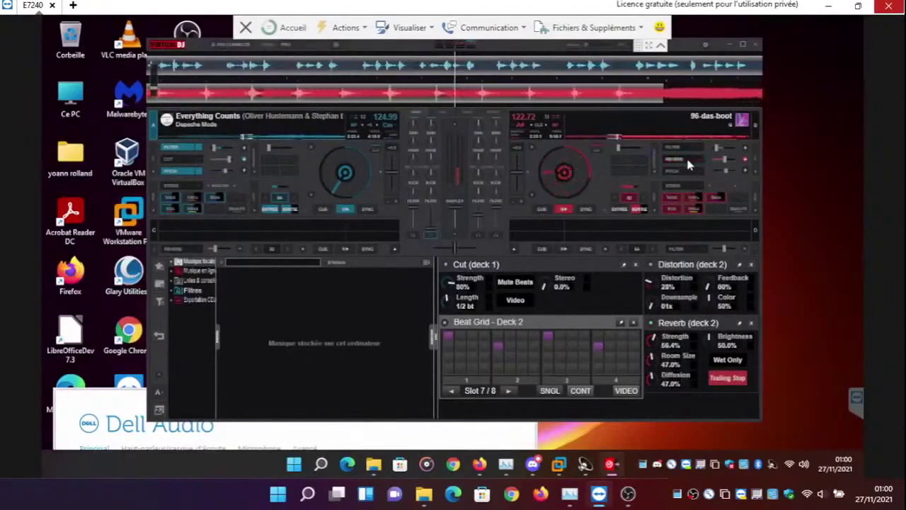
{"action": "left_click", "coordinate": [688, 161]}
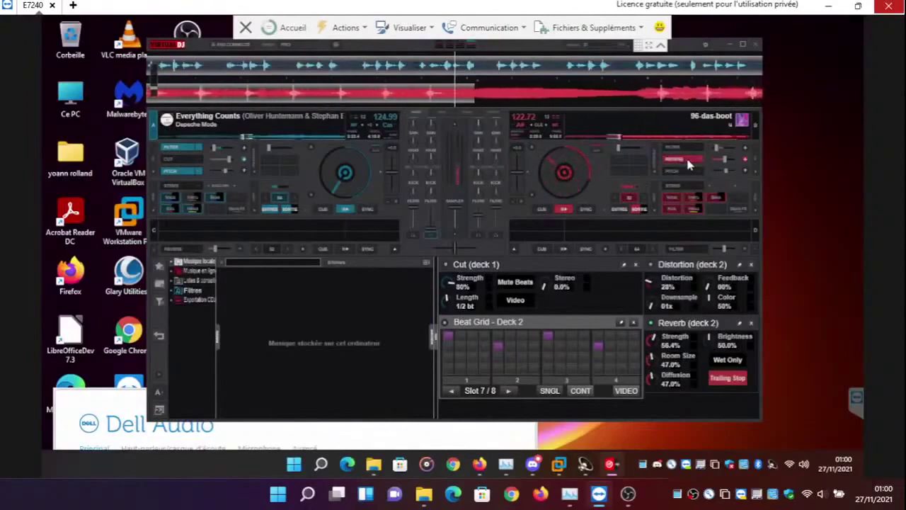
{"action": "left_click", "coordinate": [686, 158]}
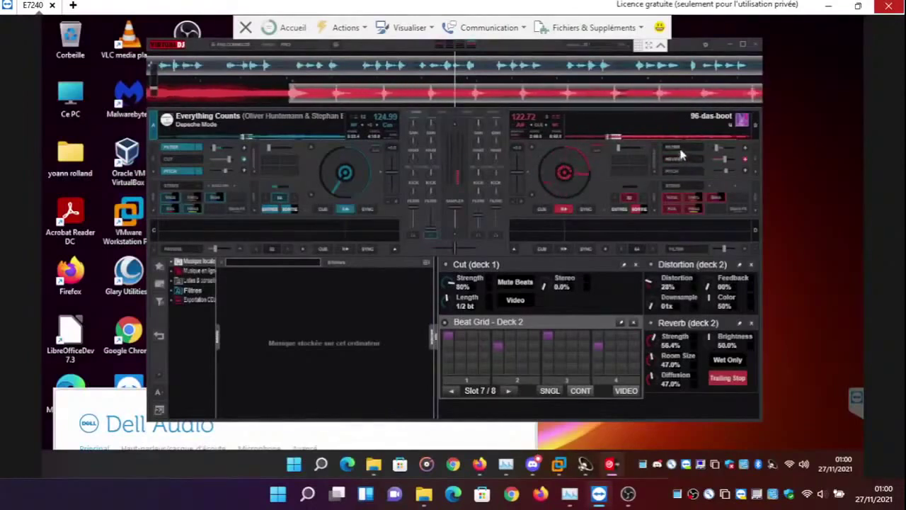
Check the effect choices of deck 2's first two slots while toggling the Filter, leaving it on
{"action": "right_click", "coordinate": [696, 162]}
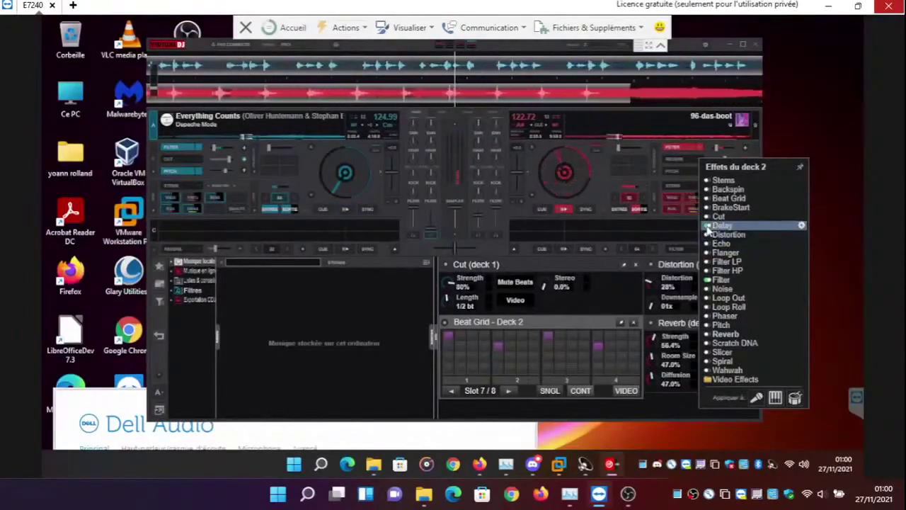
{"action": "left_click", "coordinate": [674, 150]}
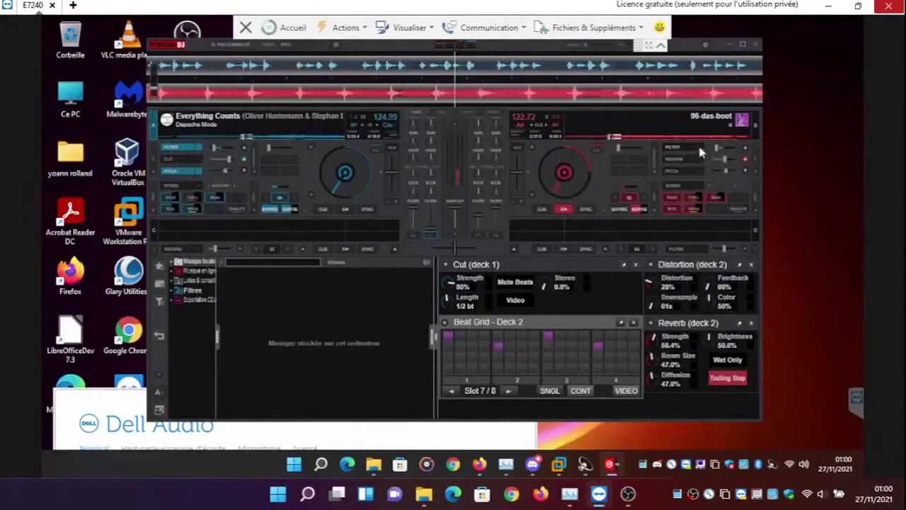
{"action": "left_click", "coordinate": [698, 144]}
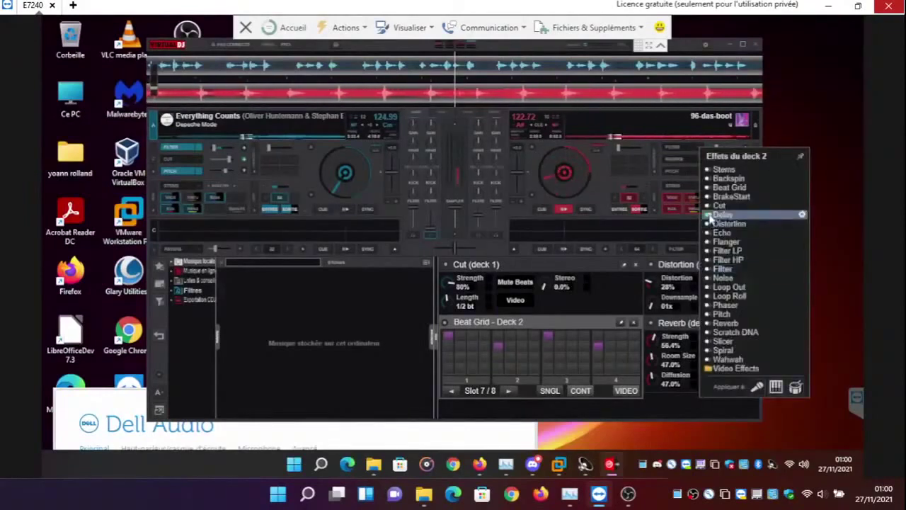
{"action": "left_click", "coordinate": [673, 151]}
Load Beat Grid into deck 2's first effect slot and show its settings with pattern slot 8 selected
{"action": "left_click", "coordinate": [700, 153]}
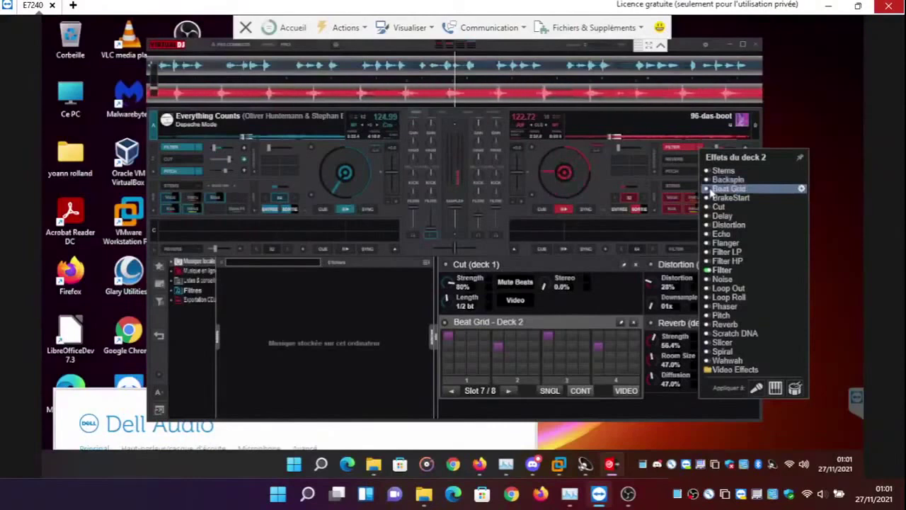
{"action": "left_click", "coordinate": [802, 189]}
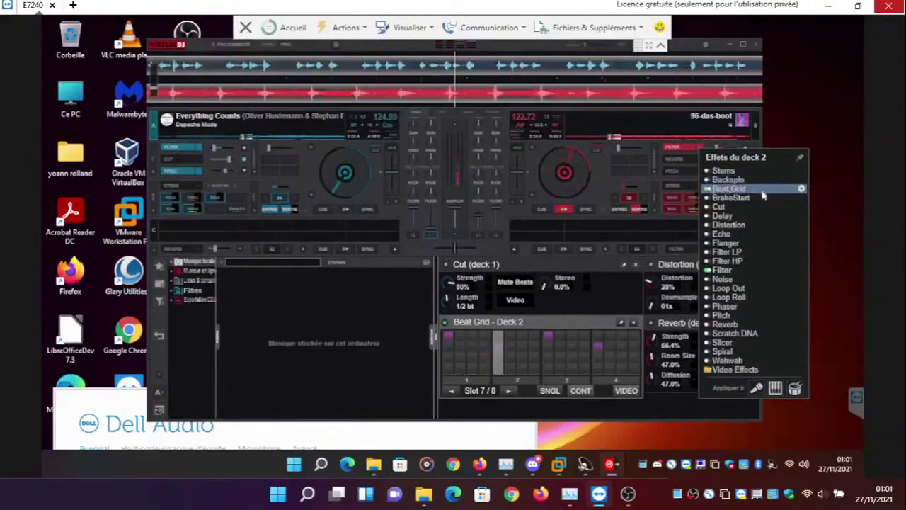
{"action": "left_click", "coordinate": [799, 190]}
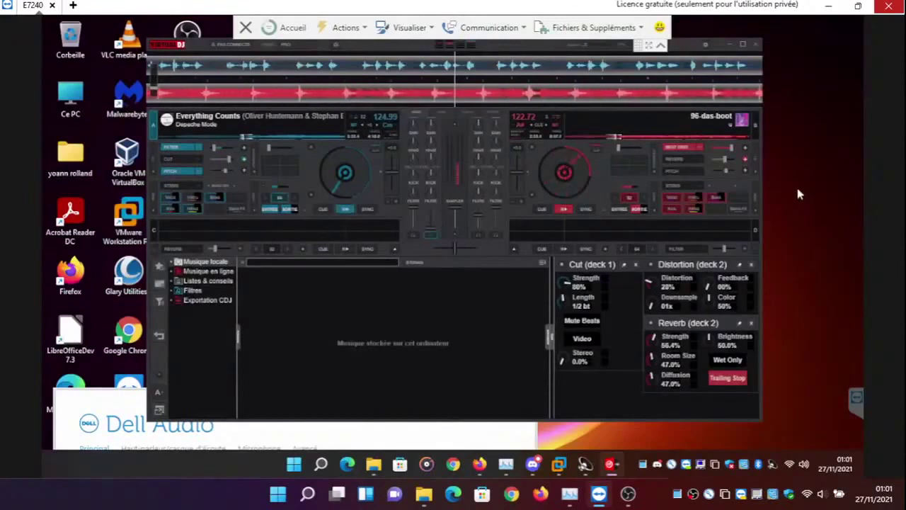
{"action": "left_click", "coordinate": [745, 153]}
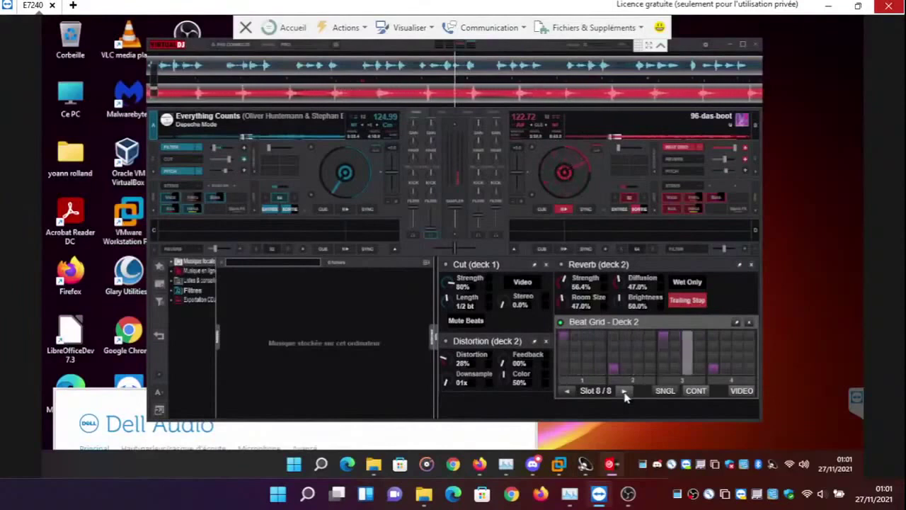
Raise the system volume to 100
{"action": "key", "text": "XF86AudioRaiseVolume"}
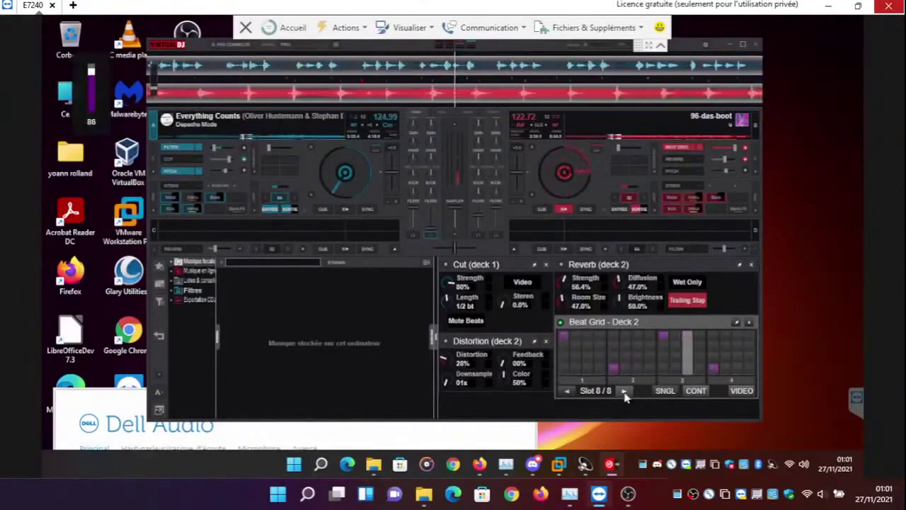
{"action": "key", "text": "XF86AudioRaiseVolume"}
{"action": "key", "text": "XF86AudioRaiseVolume"}
{"action": "key", "text": "XF86AudioRaiseVolume"}
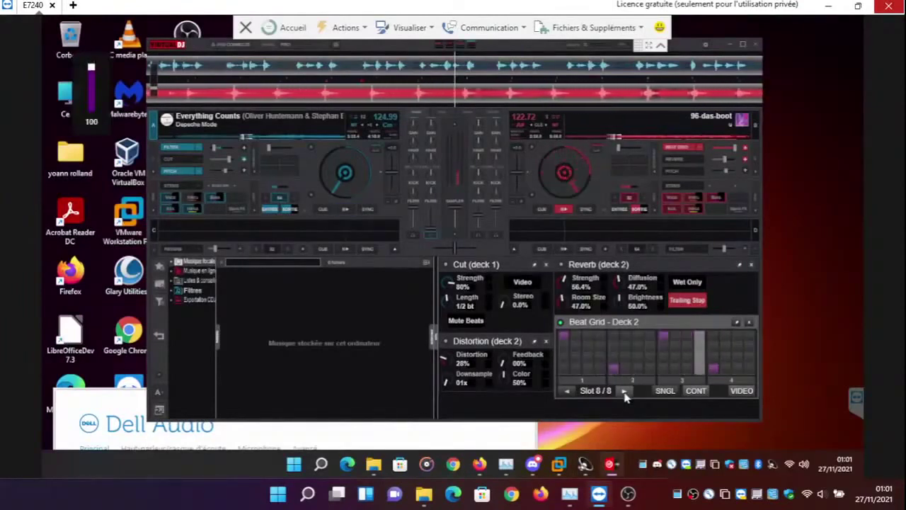
Assign Beat Grid to deck 2's second effect slot and put Filter back in the first slot
{"action": "left_click", "coordinate": [703, 150]}
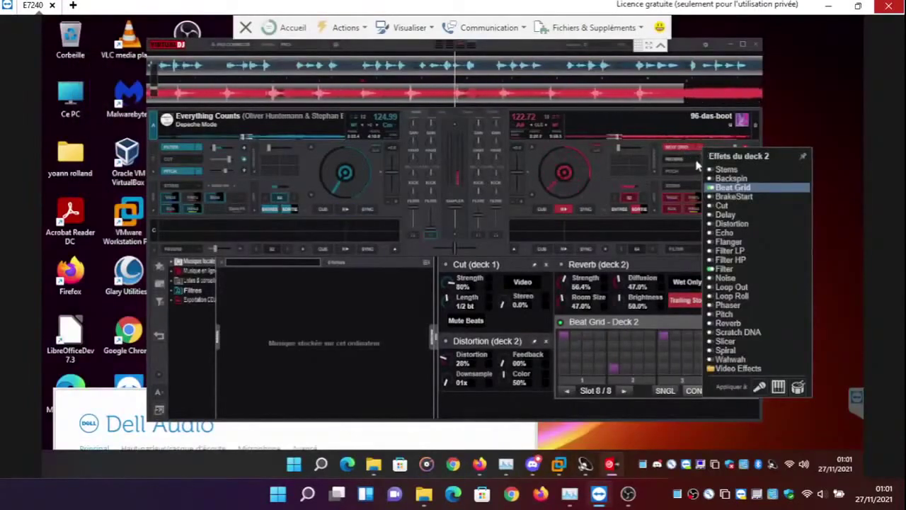
{"action": "left_click", "coordinate": [700, 151]}
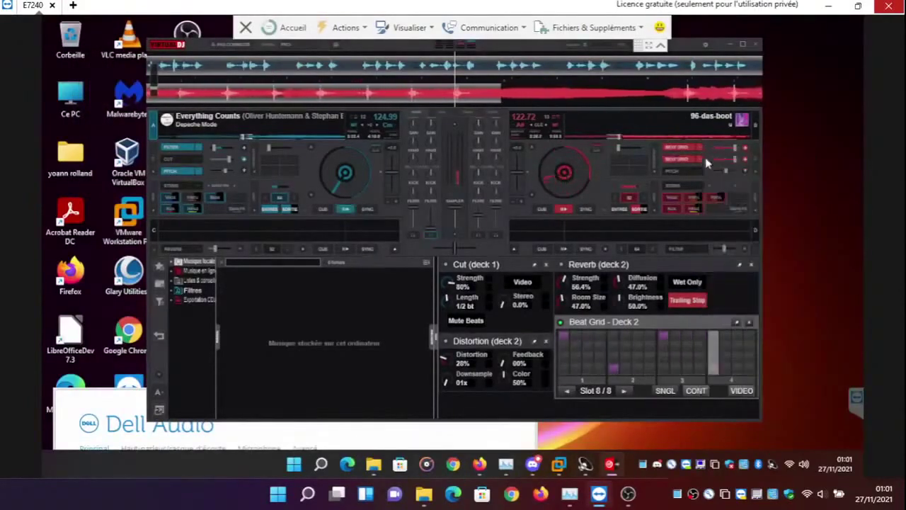
{"action": "left_click", "coordinate": [700, 150]}
{"action": "left_click", "coordinate": [721, 269]}
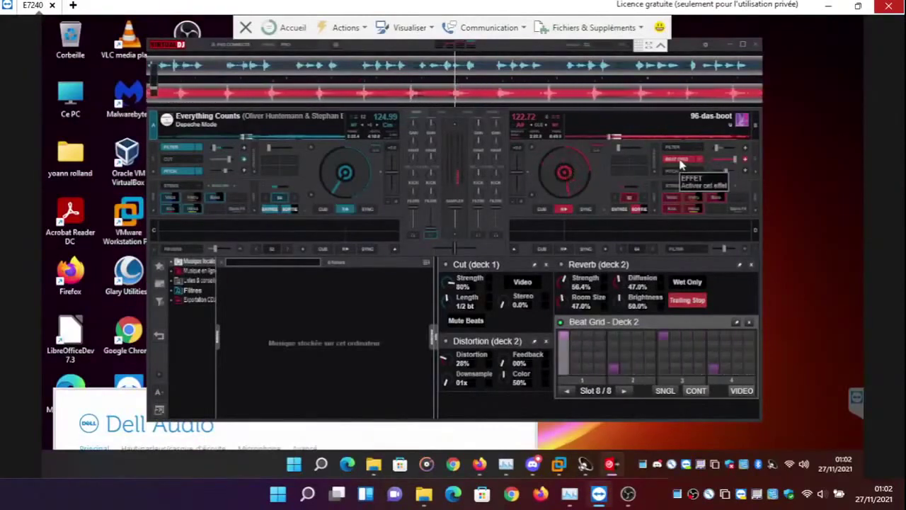
Switch deck 2's Beat Grid to pattern slot 6 and turn on the Filter effect
{"action": "left_click", "coordinate": [567, 392]}
{"action": "left_click", "coordinate": [567, 392]}
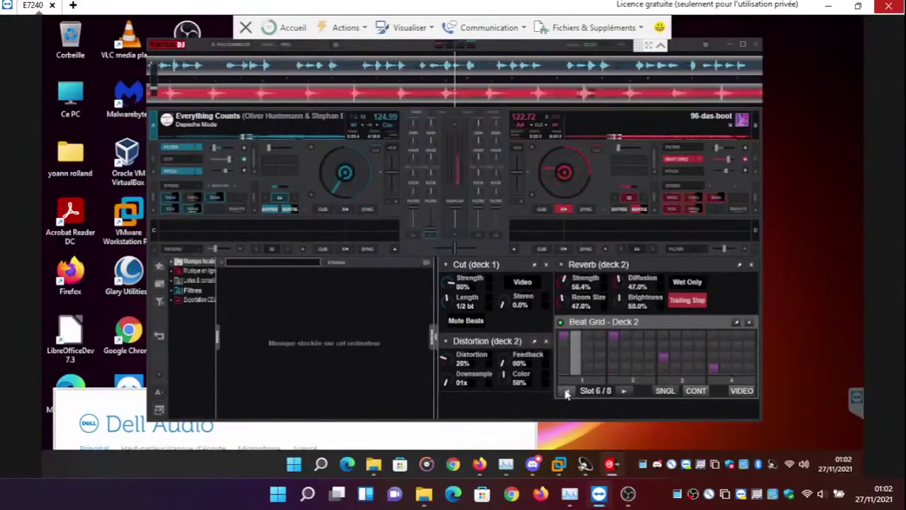
{"action": "left_click", "coordinate": [673, 152]}
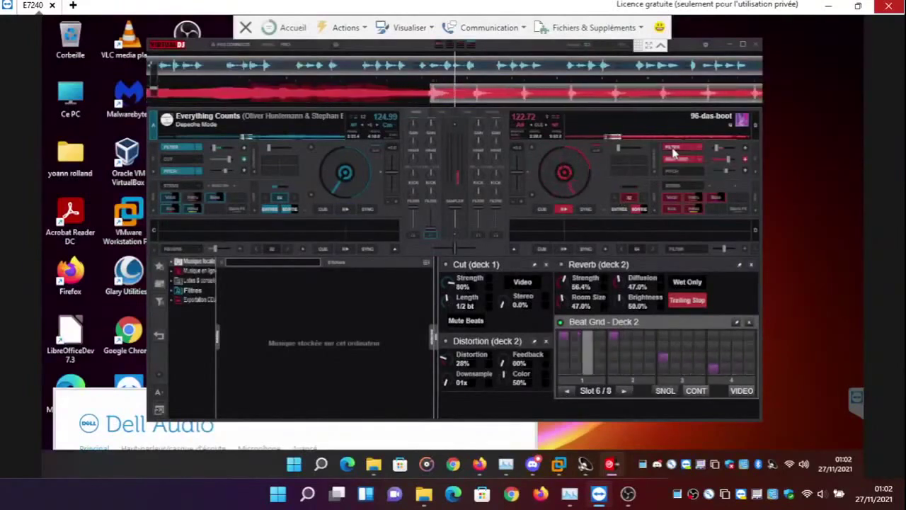
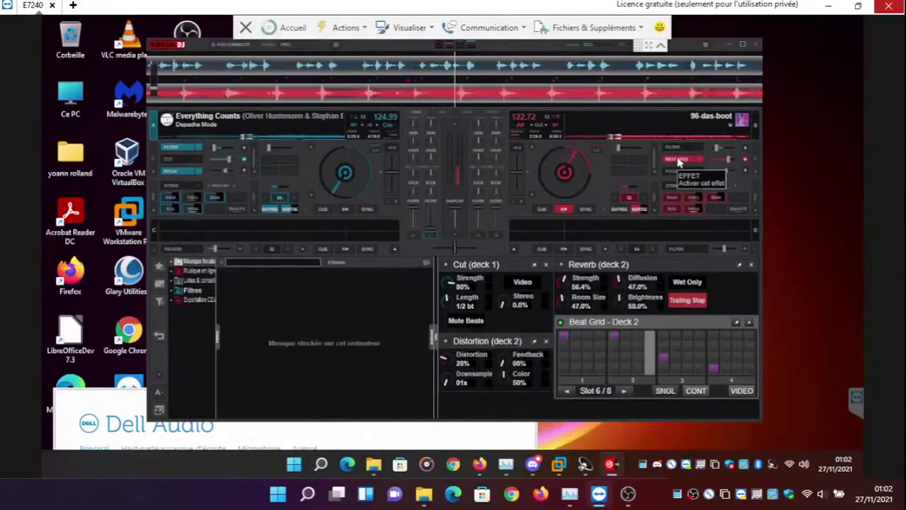
Turn off deck 2's Beat Grid and audition the instrumental and vocal stems with the Filter on
{"action": "left_click", "coordinate": [678, 162]}
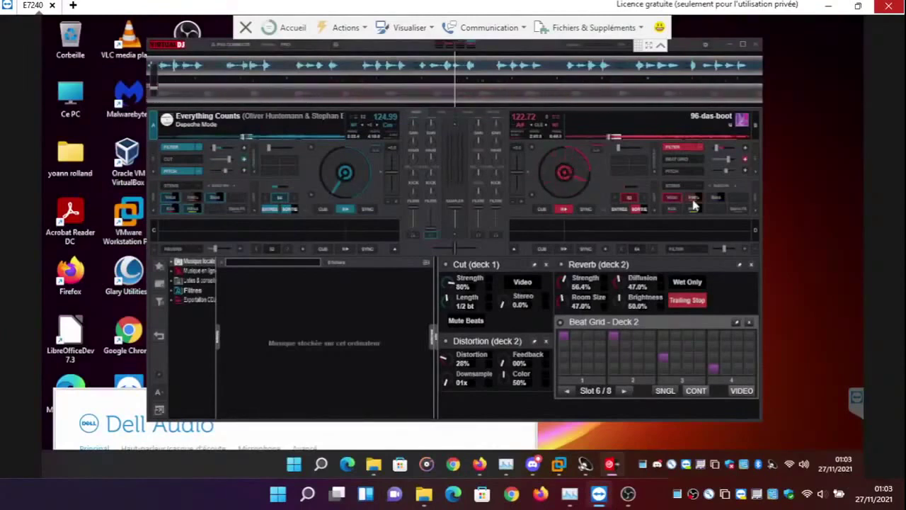
{"action": "left_click", "coordinate": [693, 201]}
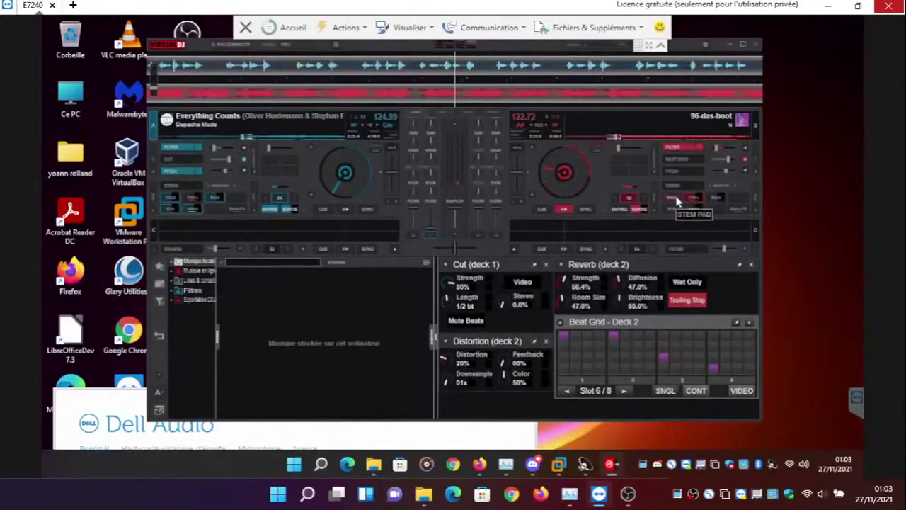
{"action": "left_click", "coordinate": [677, 202]}
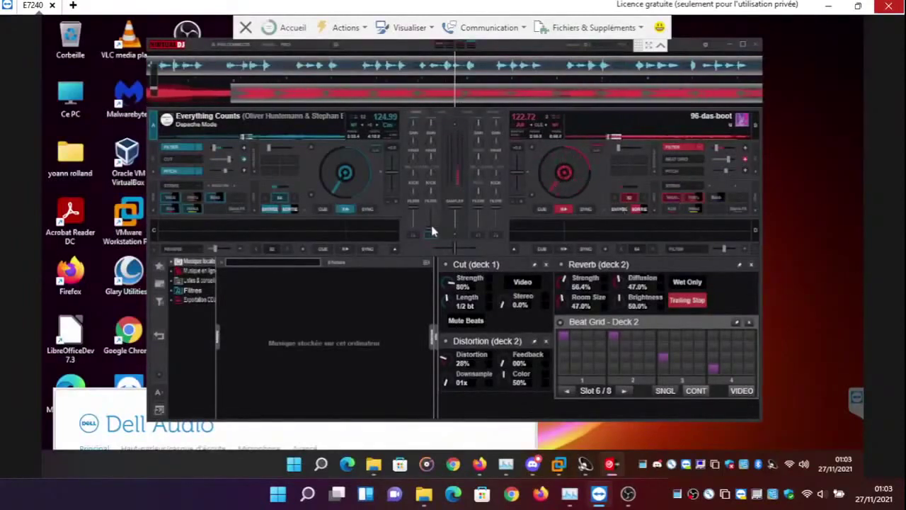
Show the settings of deck 2's Filter, turn on Pitch and turn the Filter off
{"action": "left_click", "coordinate": [746, 152]}
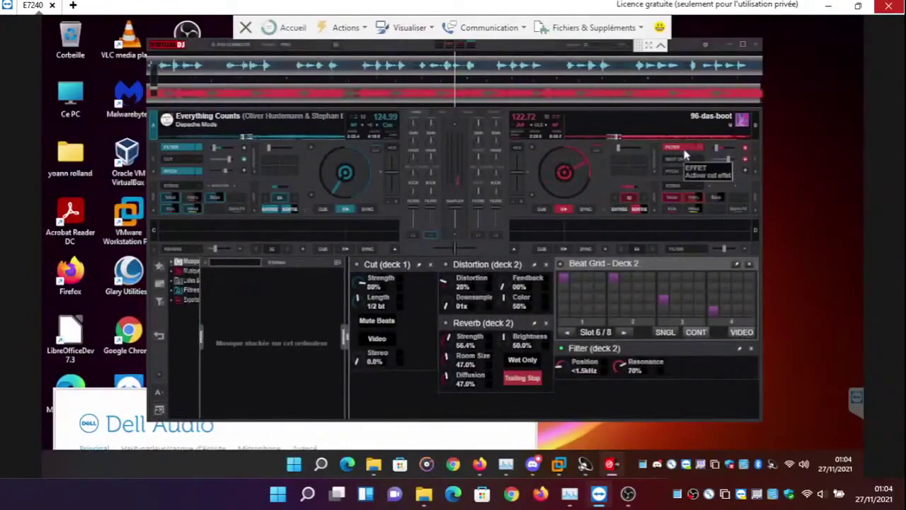
{"action": "left_click", "coordinate": [682, 172]}
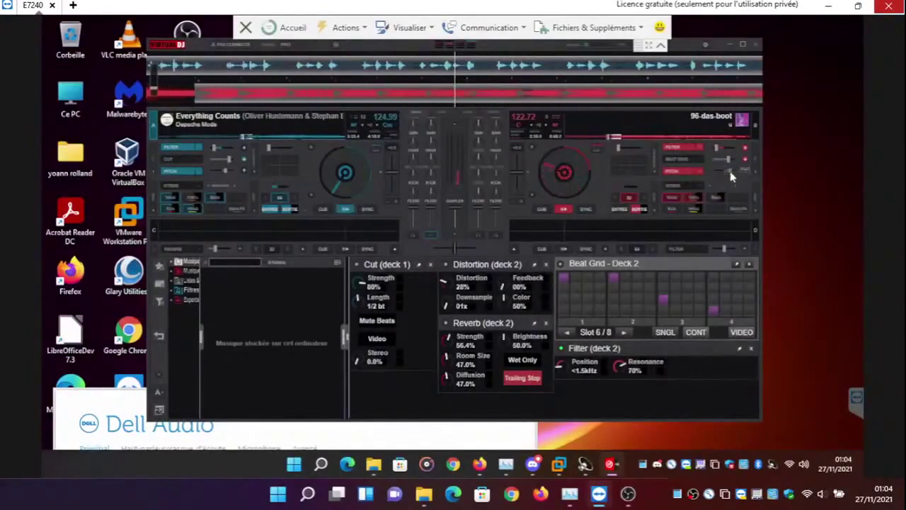
{"action": "left_click", "coordinate": [678, 148]}
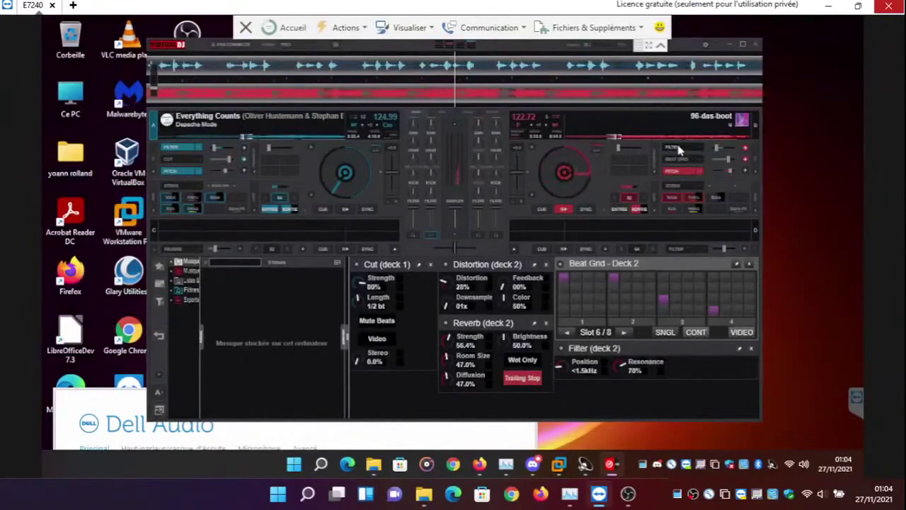
Set deck 2's active stems to instruments, bass and hi-hat, and turn on the Filter with its position lowered to 661 Hz
{"action": "left_click", "coordinate": [715, 198]}
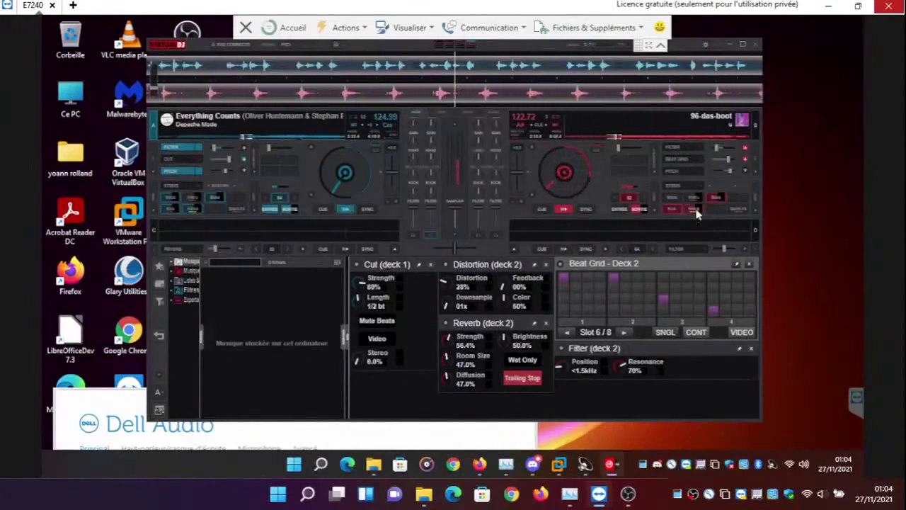
{"action": "left_click", "coordinate": [674, 211]}
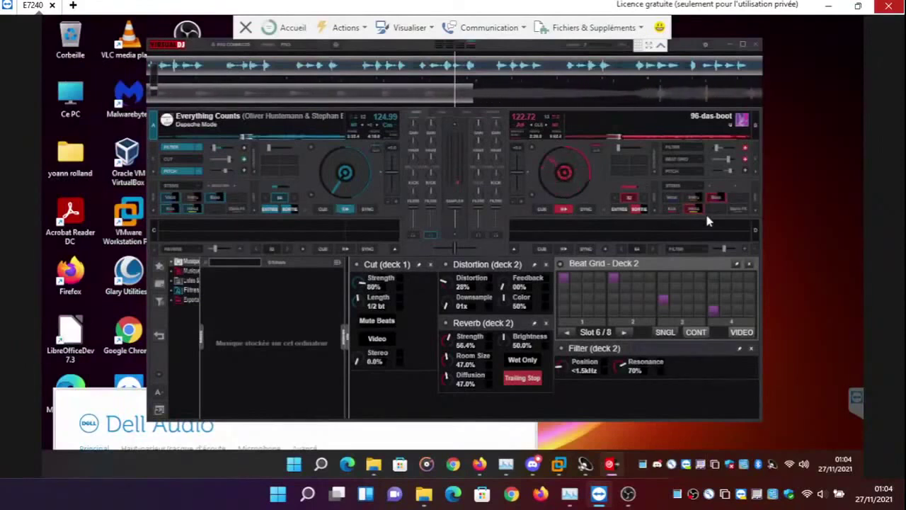
{"action": "left_click", "coordinate": [695, 203]}
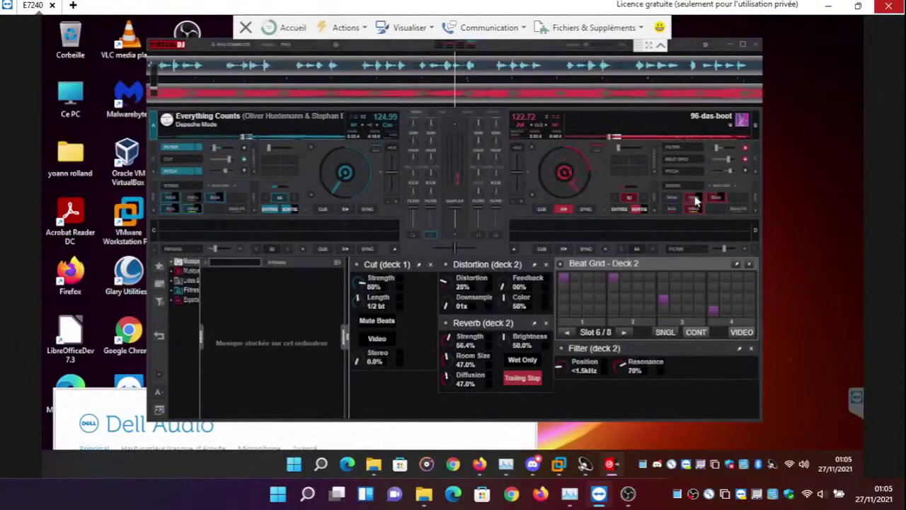
{"action": "left_click", "coordinate": [679, 148]}
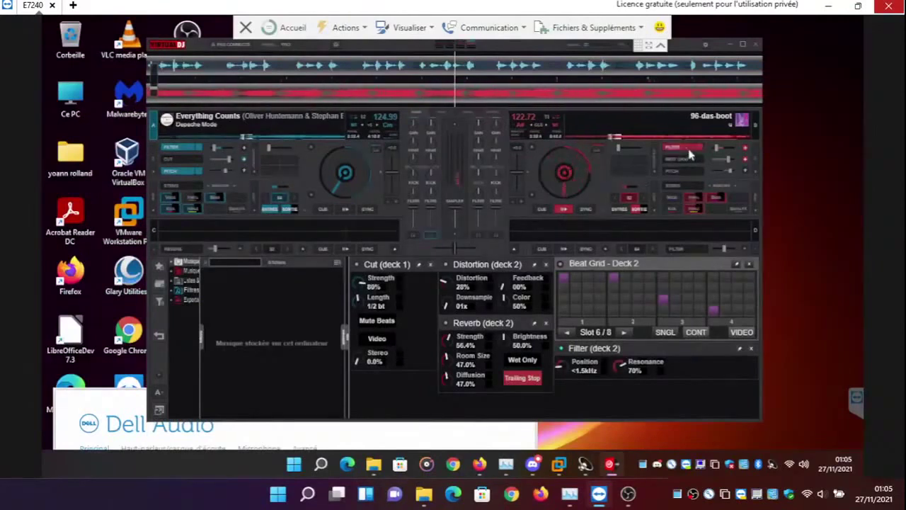
{"action": "scroll", "coordinate": [716, 150], "scroll_direction": "down", "scroll_amount": 3}
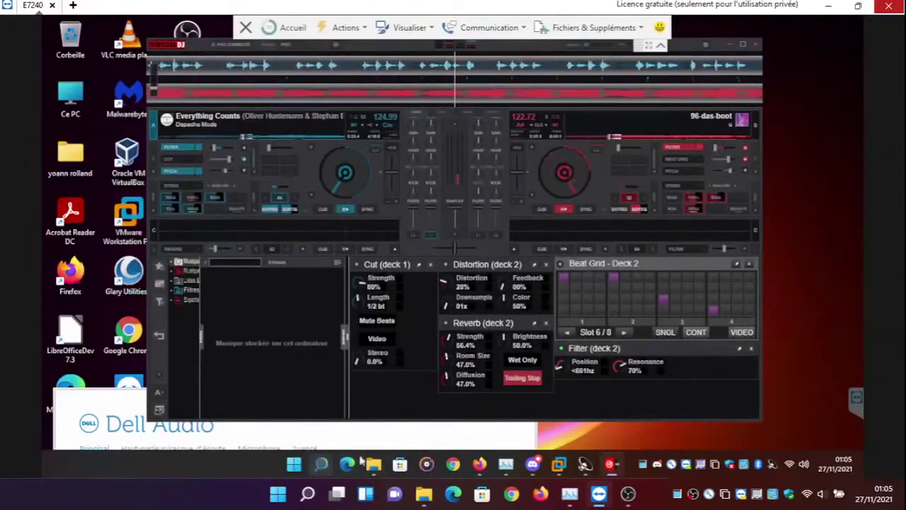
Find and open the Bloc-notes text editor on the remote computer
{"action": "type", "text": "cmd"}
{"action": "key", "text": "BackSpace"}
{"action": "key", "text": "BackSpace"}
{"action": "key", "text": "BackSpace"}
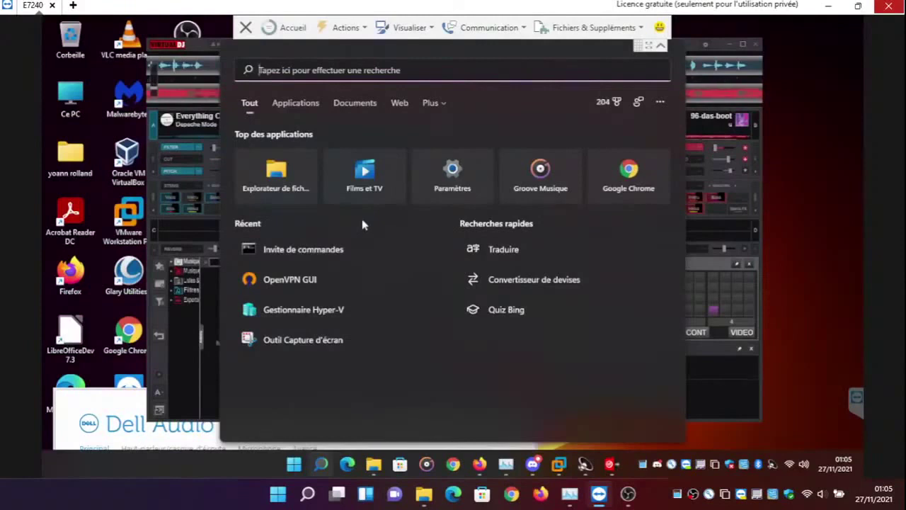
{"action": "type", "text": "bl"}
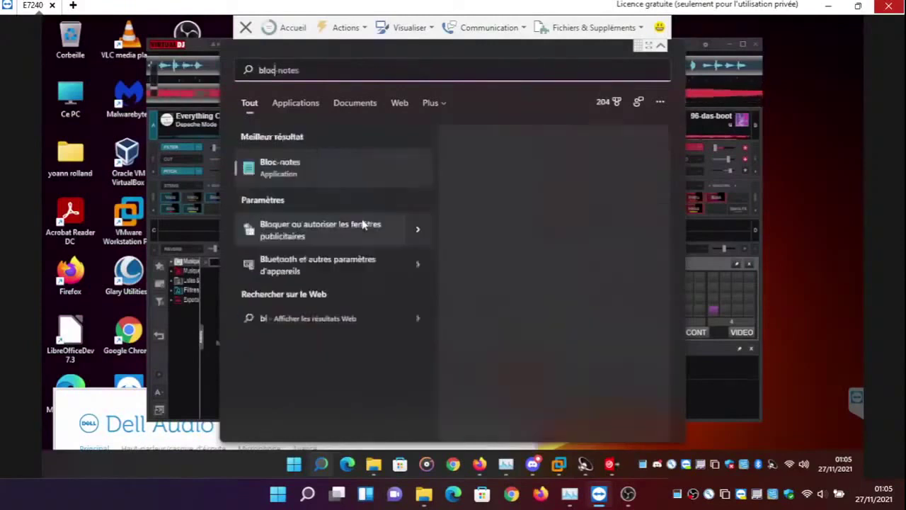
{"action": "type", "text": "oc"}
{"action": "key", "text": "Return"}
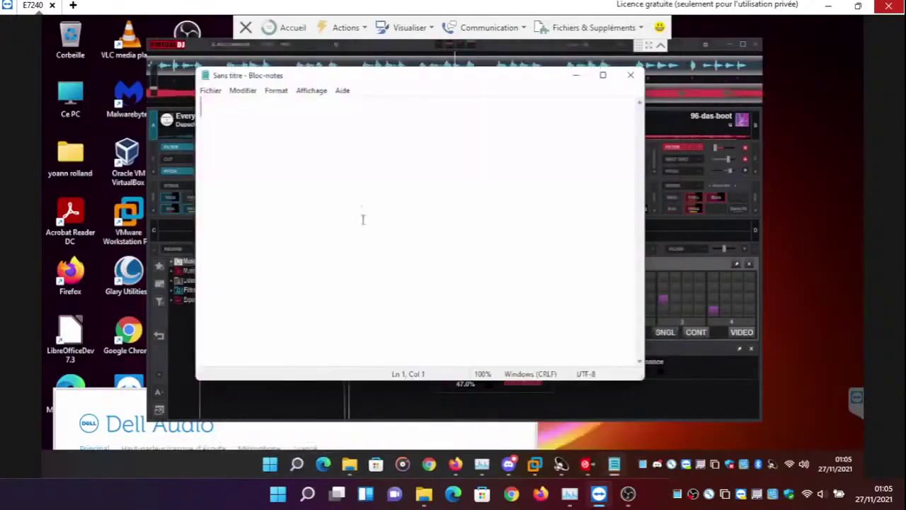
{"action": "type", "text": "ils"}
{"action": "key", "text": "BackSpace"}
{"action": "key", "text": "BackSpace"}
{"action": "key", "text": "BackSpace"}
{"action": "key", "text": "BackSpace"}
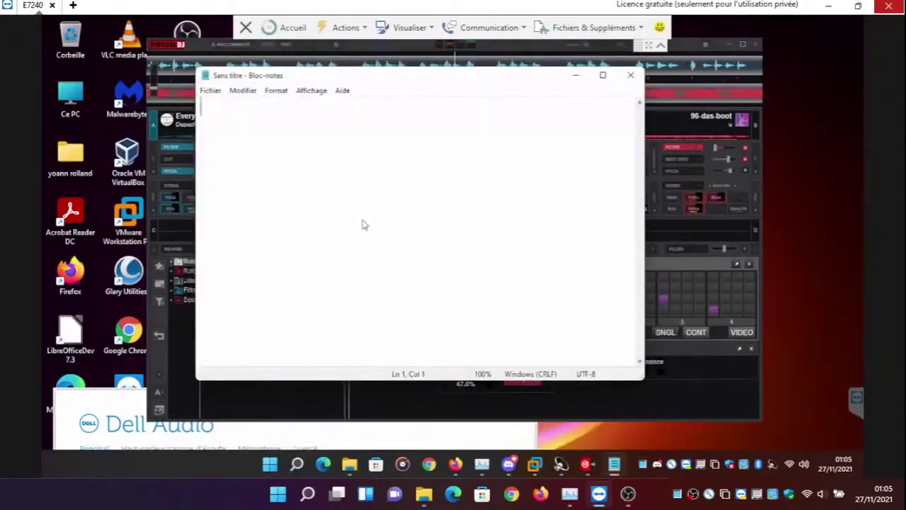
Write "les oh ah hey" in the empty note
{"action": "type", "text": "1"}
{"action": "type", "text": "es "}
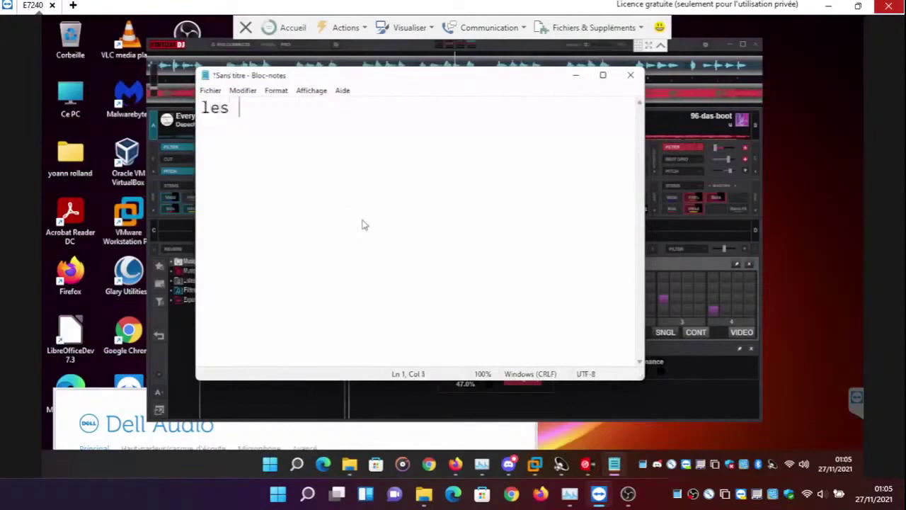
{"action": "type", "text": "oh ha"}
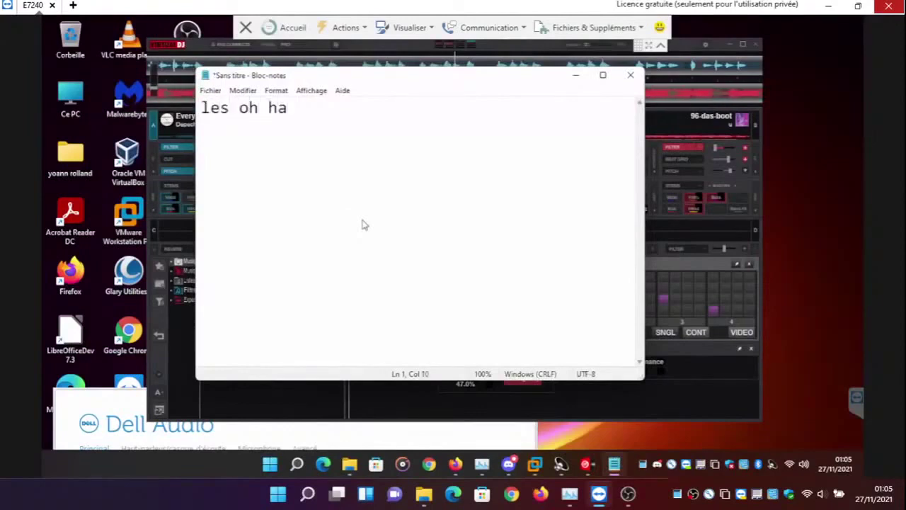
{"action": "key", "text": "BackSpace"}
{"action": "key", "text": "BackSpace"}
{"action": "type", "text": "ah hey"}
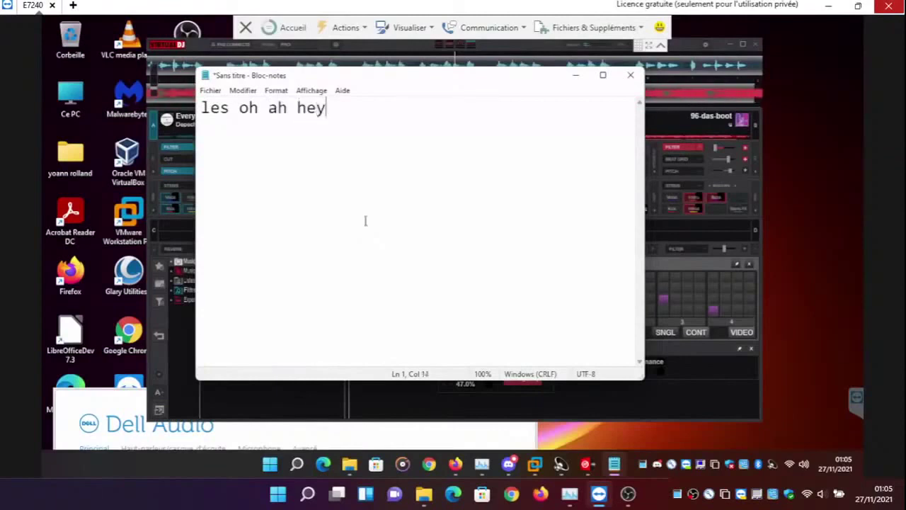
Move the note window clear of the decks, end its text with "?", and reposition the VirtualDJ window beside it
{"action": "left_click_drag", "start_coordinate": [354, 70], "coordinate": [209, 298]}
{"action": "type", "text": "?"}
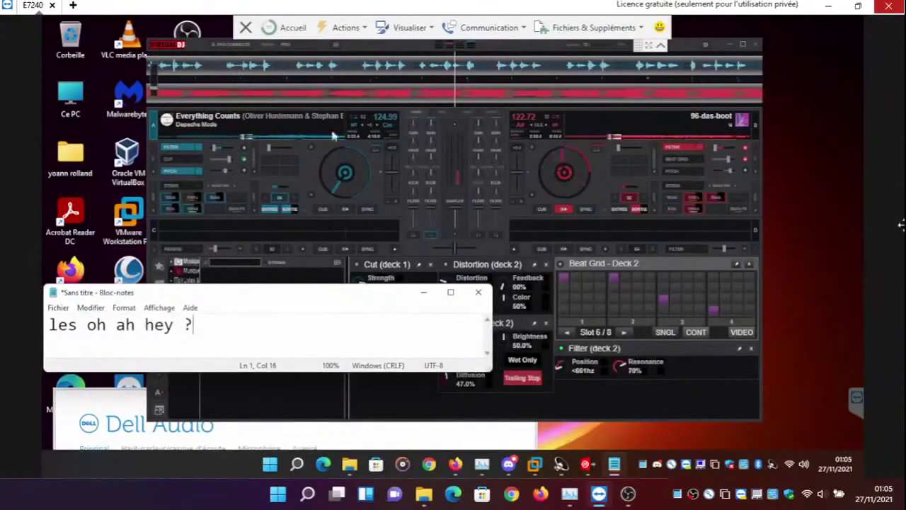
{"action": "left_click_drag", "start_coordinate": [383, 45], "coordinate": [452, 60]}
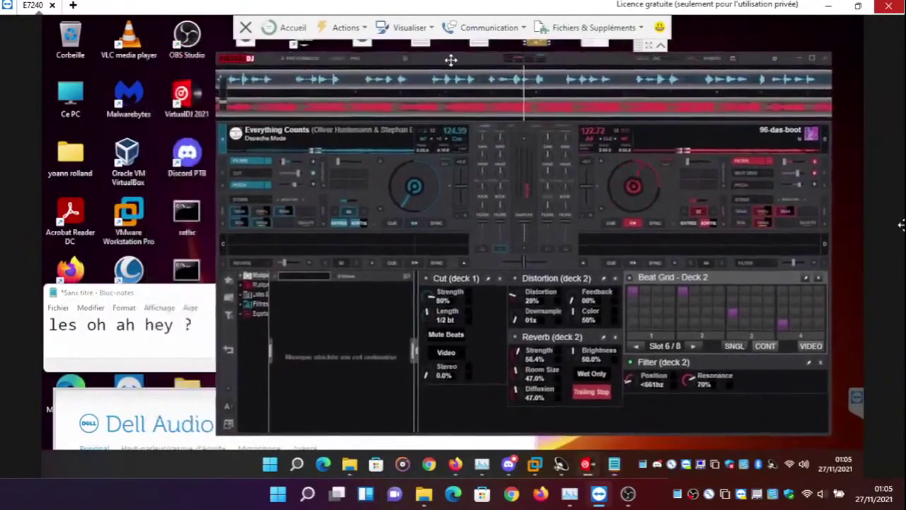
Turn off deck 2's Filter and bring all of the deck's stems back on
{"action": "left_click", "coordinate": [753, 165]}
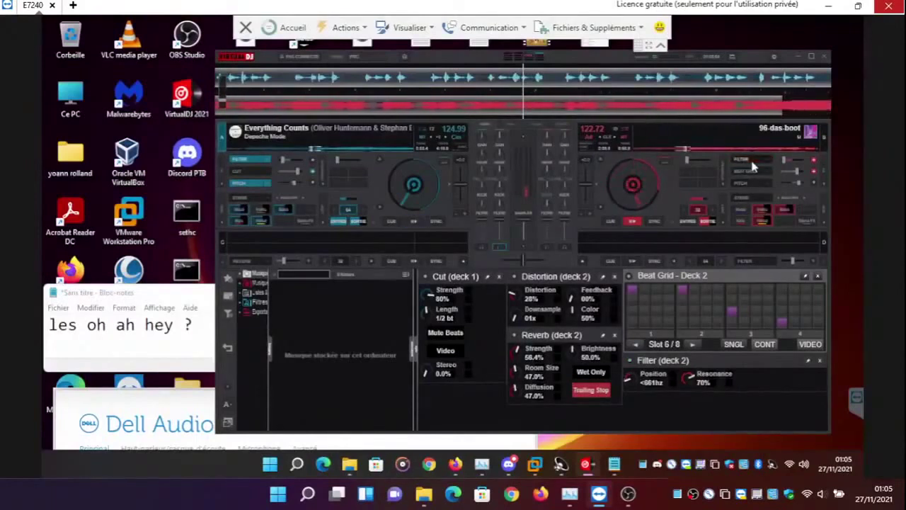
{"action": "left_click", "coordinate": [744, 210]}
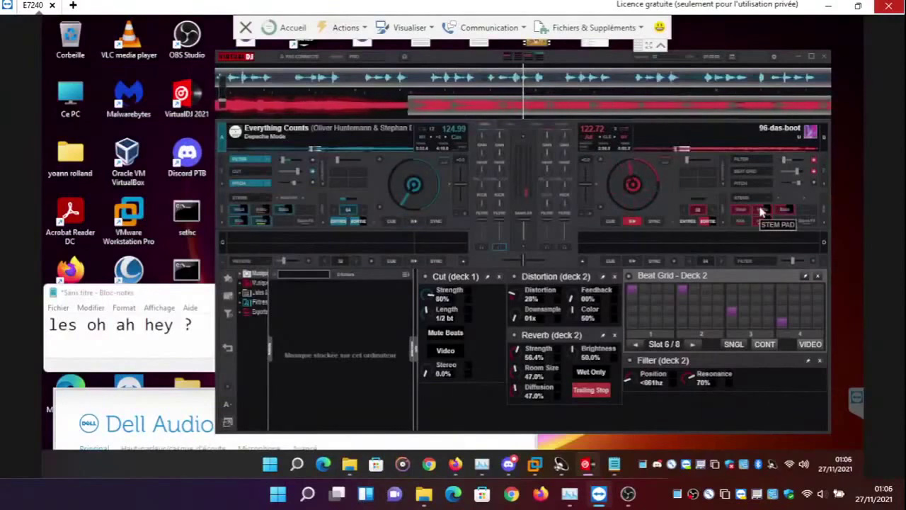
{"action": "left_click", "coordinate": [762, 213]}
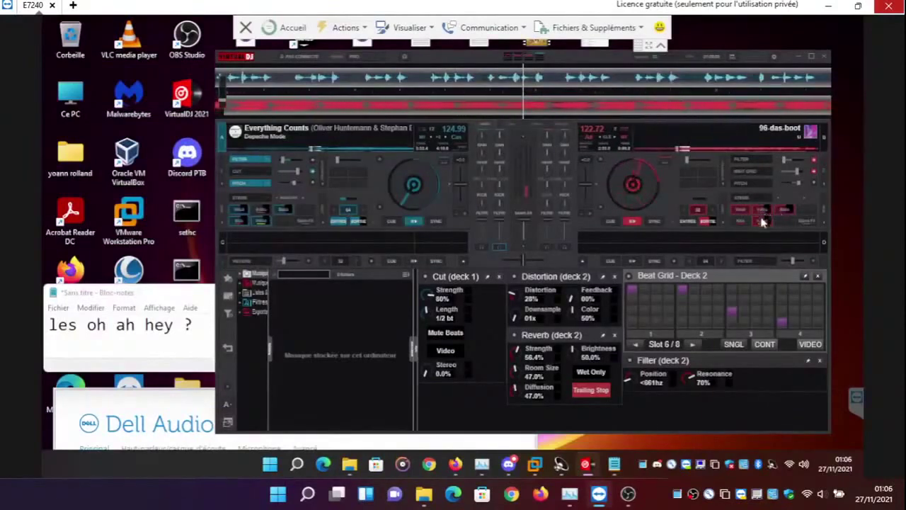
{"action": "left_click", "coordinate": [763, 212]}
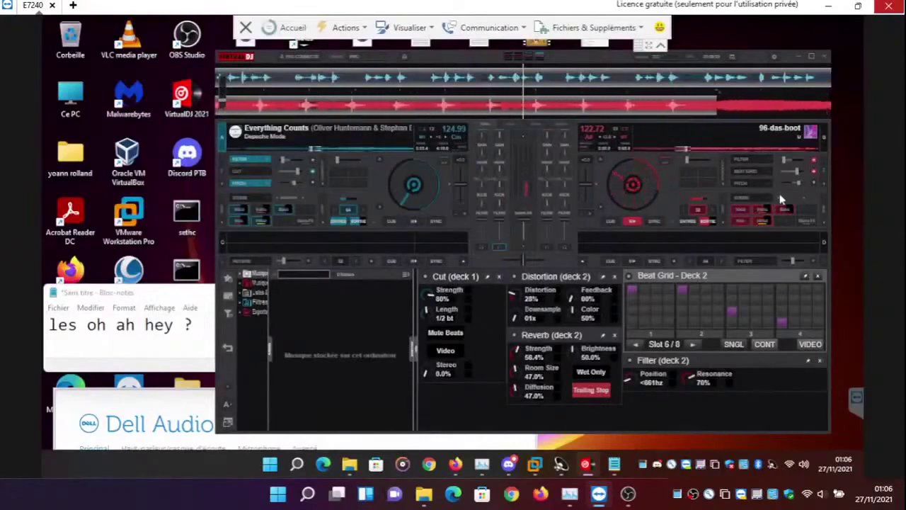
Lower the computer's audio volume by a few steps
{"action": "key", "text": "XF86AudioLowerVolume"}
{"action": "key", "text": "XF86AudioLowerVolume"}
{"action": "key", "text": "XF86AudioLowerVolume"}
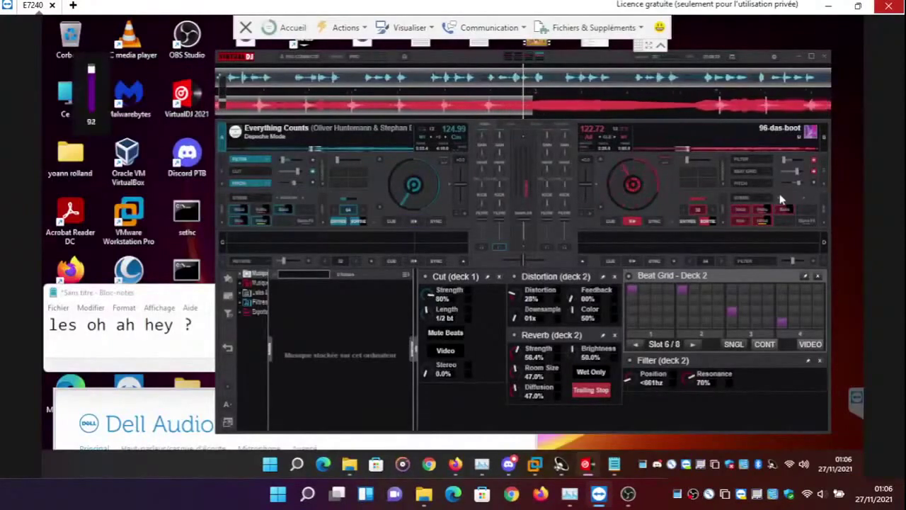
{"action": "key", "text": "XF86AudioLowerVolume"}
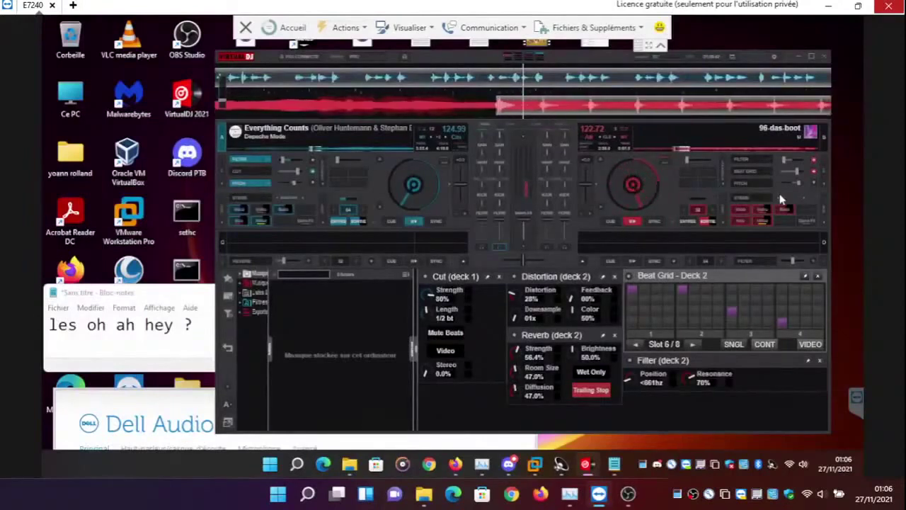
Turn on deck 2's Pitch effect and add the Filter to it
{"action": "left_click", "coordinate": [745, 183]}
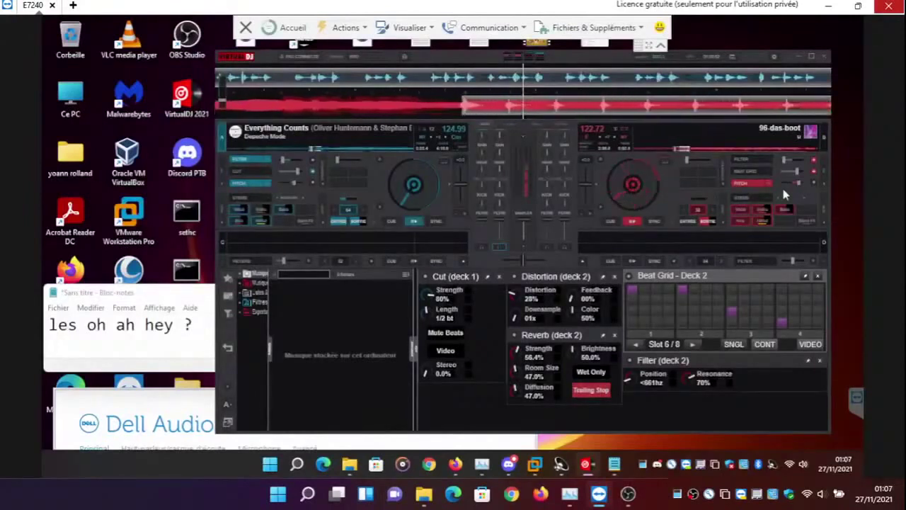
{"action": "left_click", "coordinate": [751, 159]}
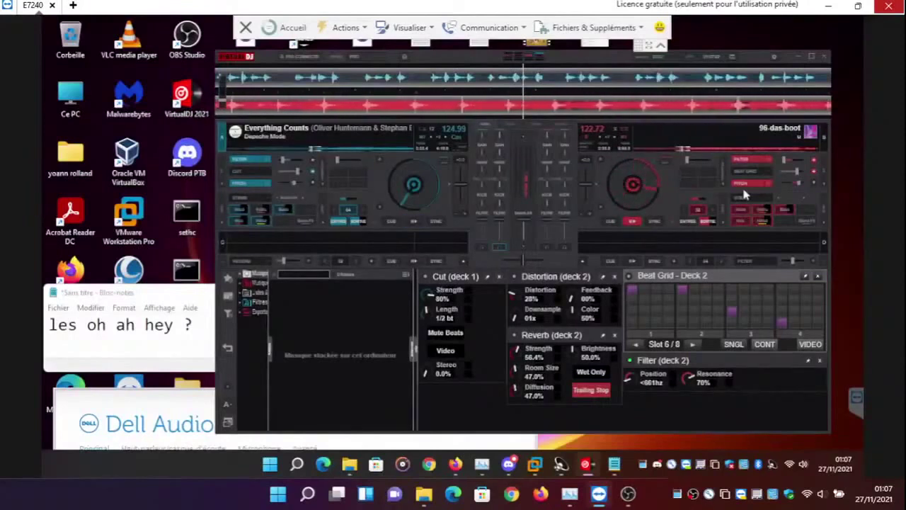
Replace the question mark in the note with "de l'armée u96"
{"action": "left_click", "coordinate": [200, 320]}
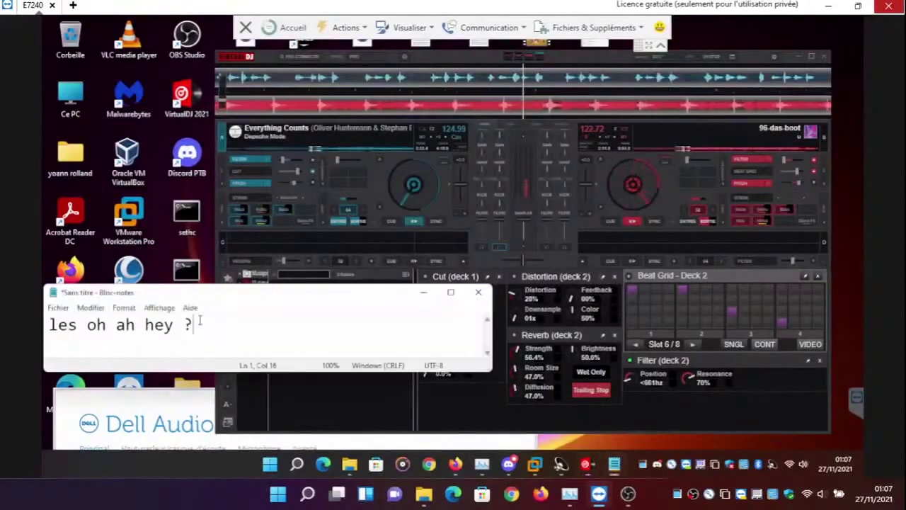
{"action": "key", "text": "BackSpace"}
{"action": "type", "text": "de l"}
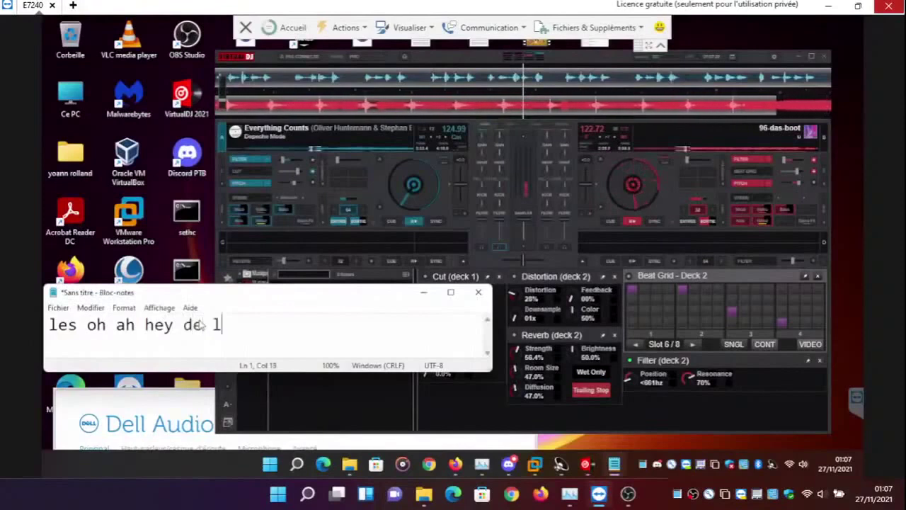
{"action": "type", "text": "'ar"}
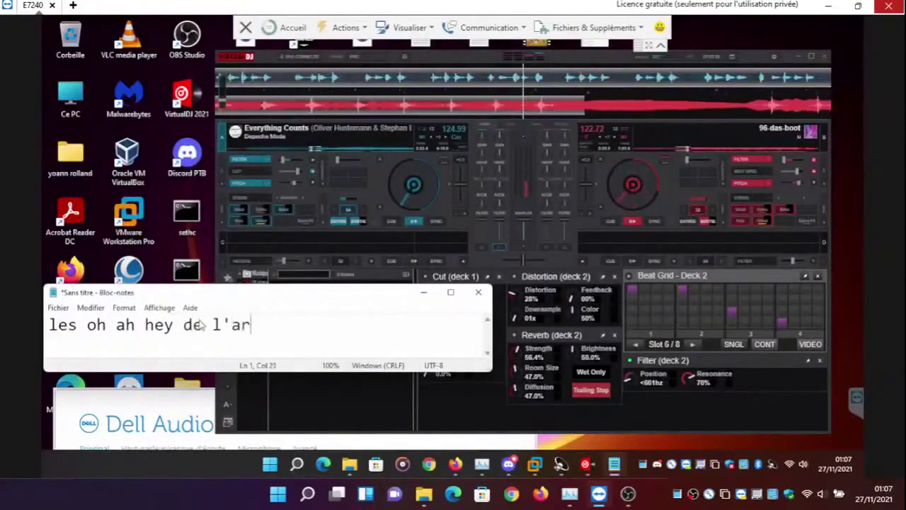
{"action": "type", "text": "mée u96"}
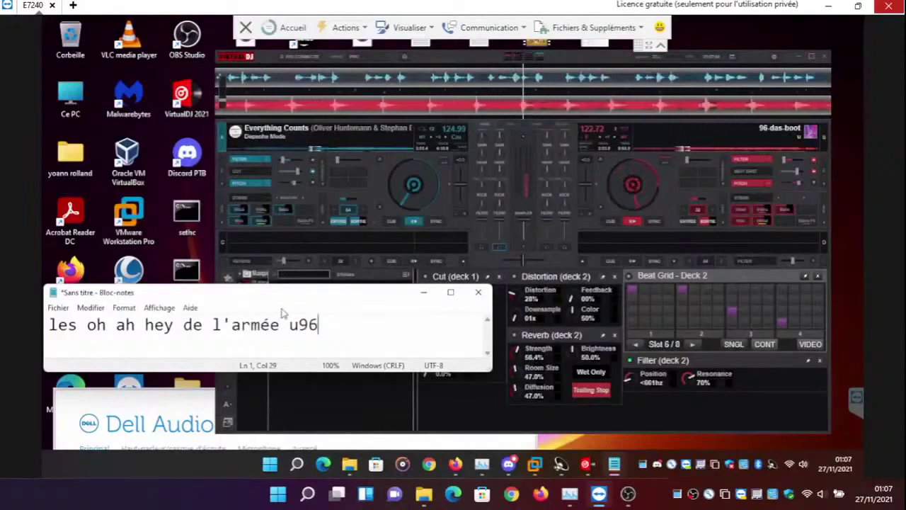
Return to VirtualDJ and turn off both the Filter and Pitch effects on deck 2
{"action": "left_click", "coordinate": [739, 160]}
{"action": "left_click", "coordinate": [742, 163]}
{"action": "left_click", "coordinate": [741, 184]}
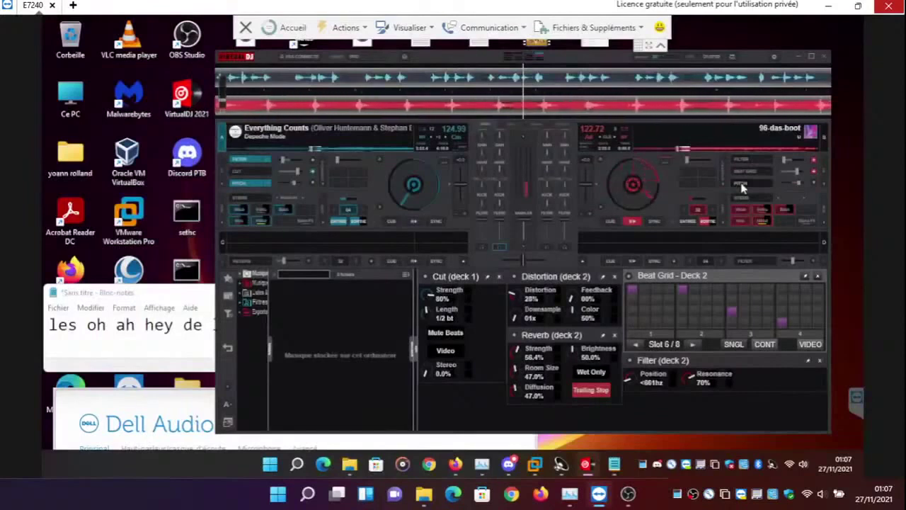
Turn on deck 2's Filter and sweep its position up and down repeatedly, leaving it at 1.5 kHz
{"action": "left_click", "coordinate": [743, 161]}
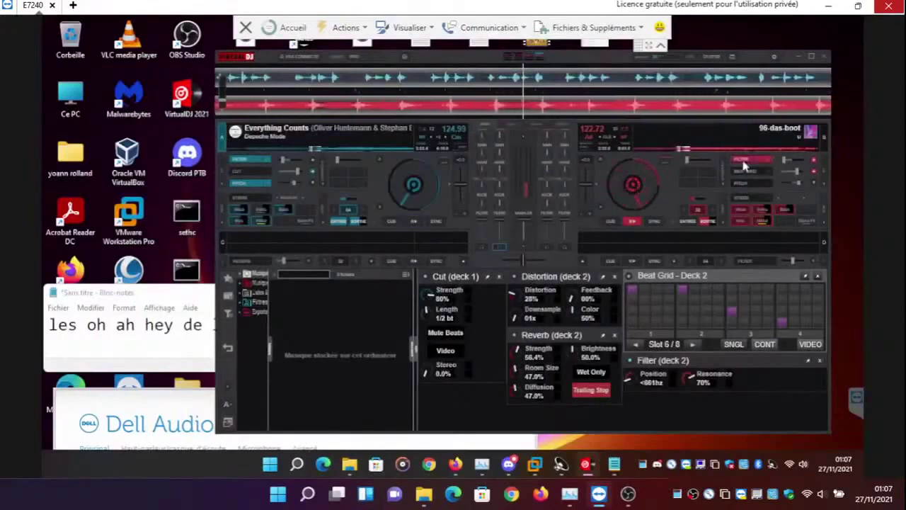
{"action": "scroll", "coordinate": [785, 164], "scroll_direction": "up", "scroll_amount": 3}
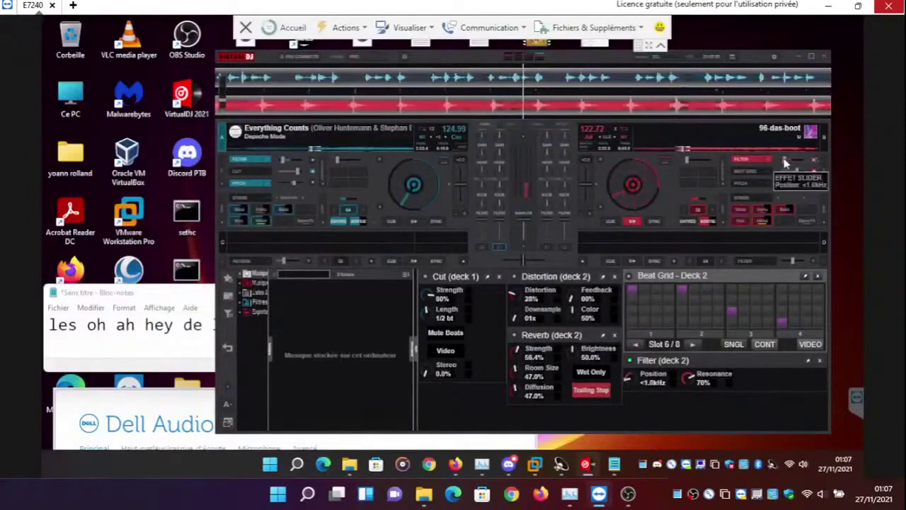
{"action": "scroll", "coordinate": [785, 163], "scroll_direction": "down", "scroll_amount": 5}
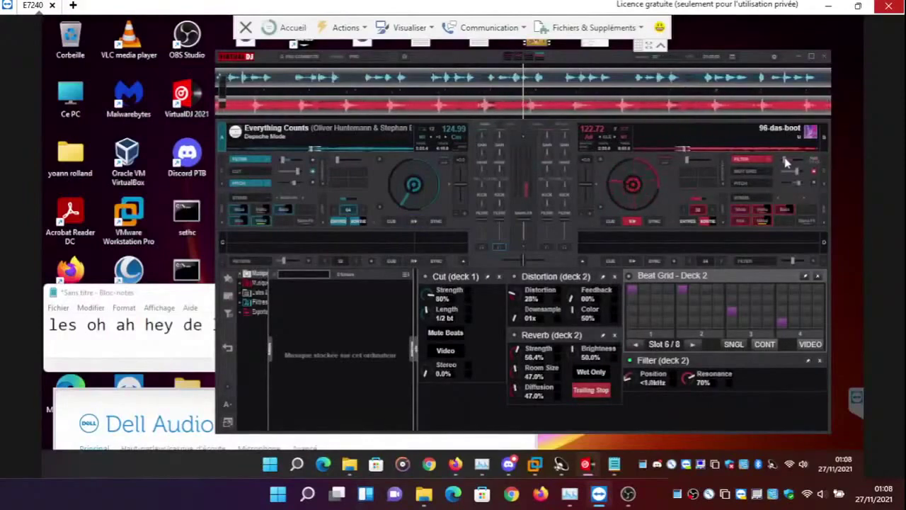
{"action": "scroll", "coordinate": [785, 163], "scroll_direction": "up", "scroll_amount": 2}
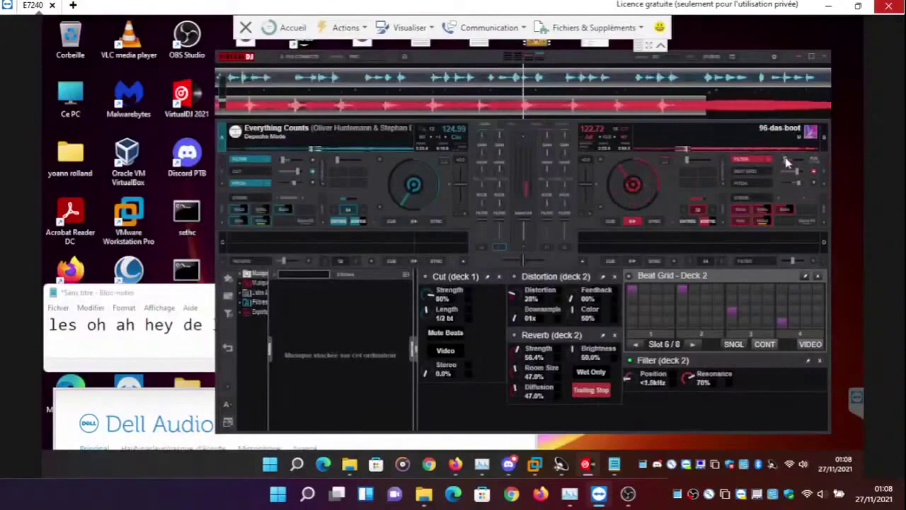
{"action": "scroll", "coordinate": [786, 163], "scroll_direction": "up", "scroll_amount": 2}
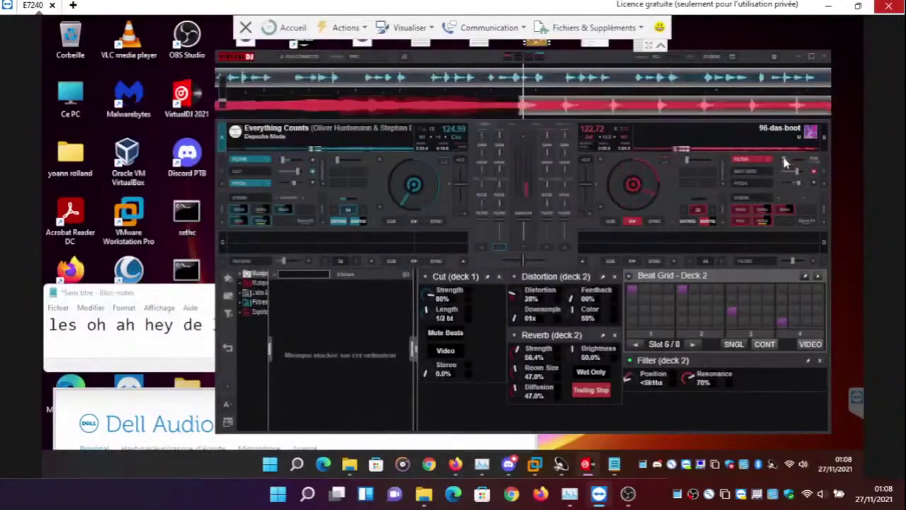
{"action": "scroll", "coordinate": [786, 163], "scroll_direction": "down", "scroll_amount": 2}
{"action": "scroll", "coordinate": [785, 163], "scroll_direction": "down", "scroll_amount": 1}
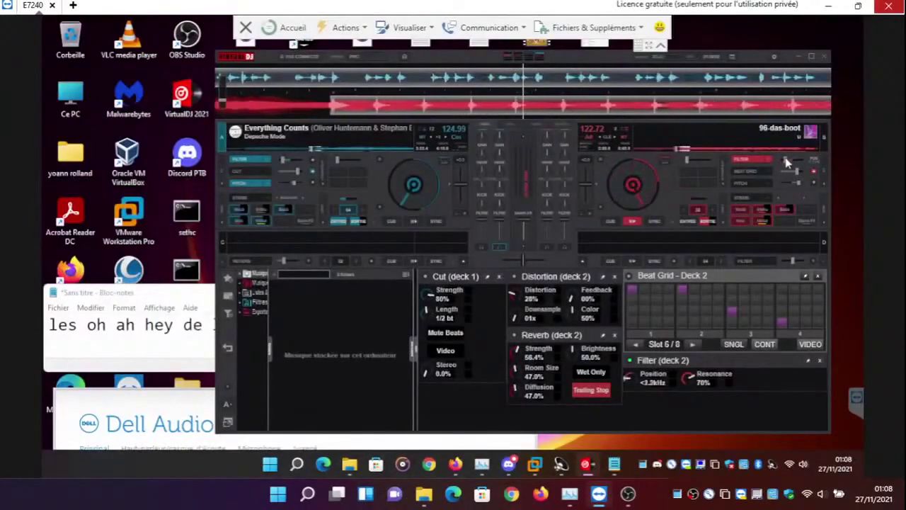
{"action": "scroll", "coordinate": [785, 162], "scroll_direction": "down", "scroll_amount": 2}
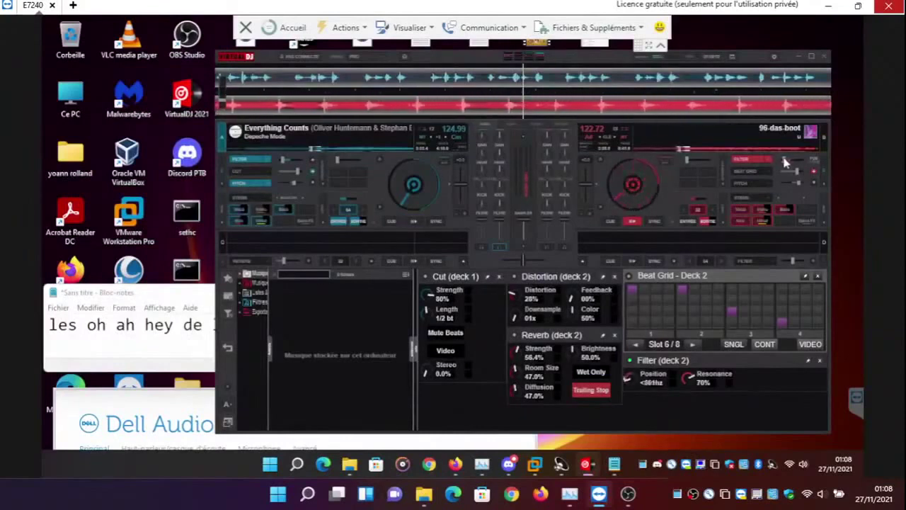
{"action": "scroll", "coordinate": [785, 163], "scroll_direction": "up", "scroll_amount": 2}
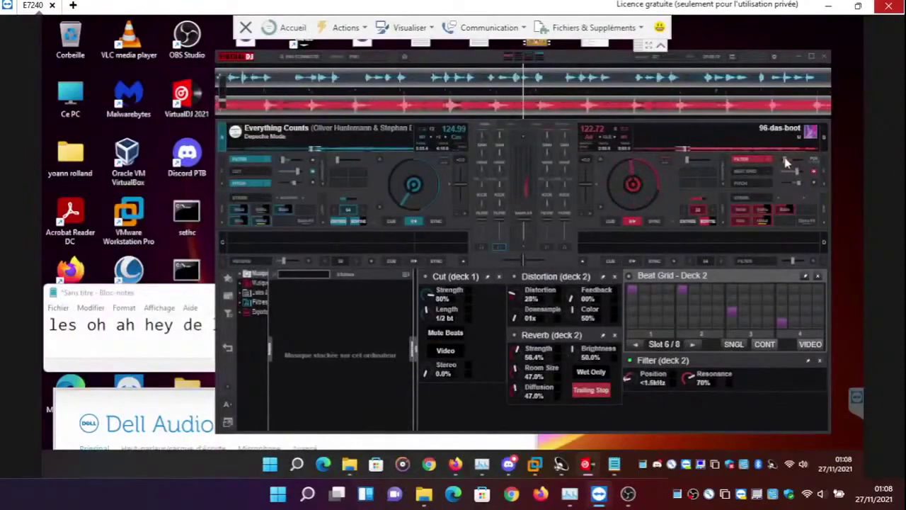
{"action": "scroll", "coordinate": [785, 162], "scroll_direction": "down", "scroll_amount": 2}
{"action": "scroll", "coordinate": [784, 162], "scroll_direction": "up", "scroll_amount": 1}
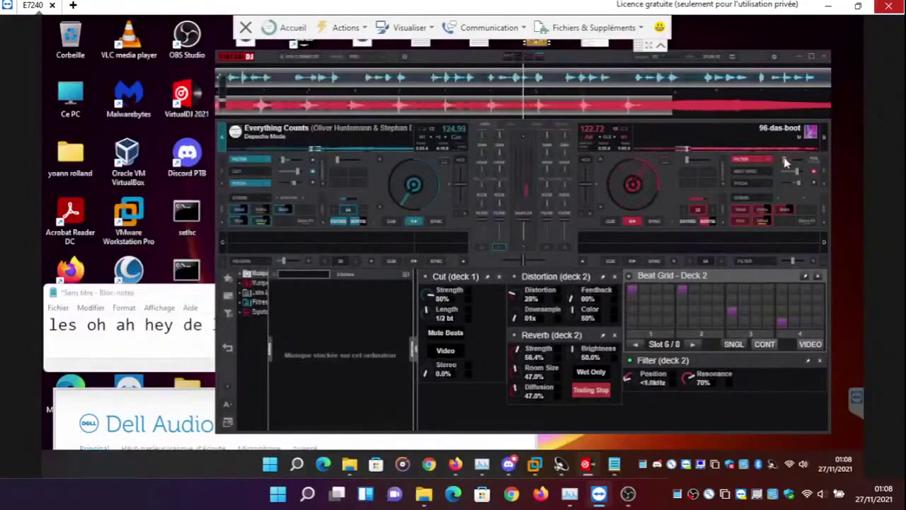
{"action": "scroll", "coordinate": [785, 162], "scroll_direction": "down", "scroll_amount": 1}
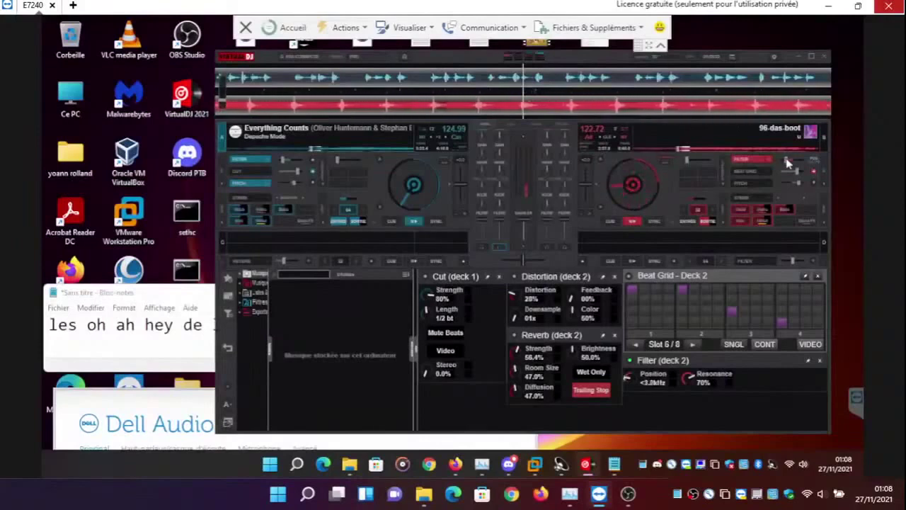
{"action": "scroll", "coordinate": [786, 162], "scroll_direction": "down", "scroll_amount": 3}
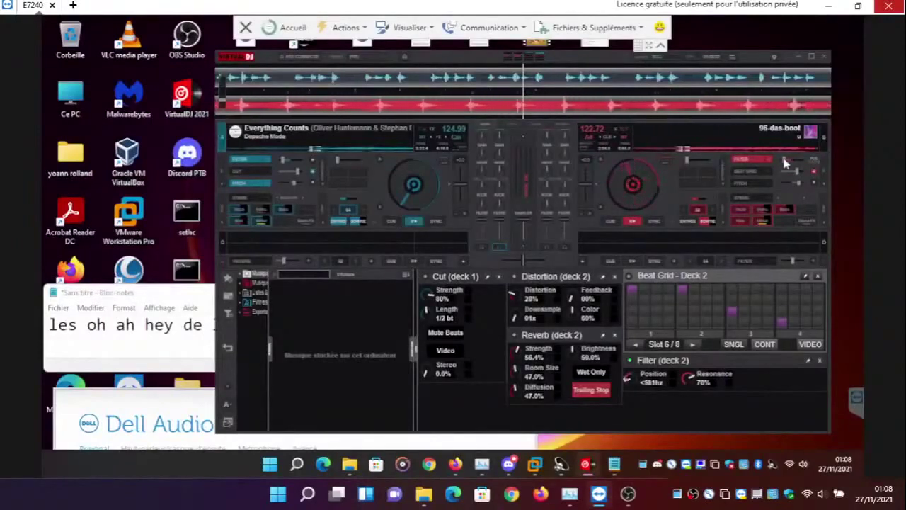
{"action": "scroll", "coordinate": [785, 162], "scroll_direction": "up", "scroll_amount": 2}
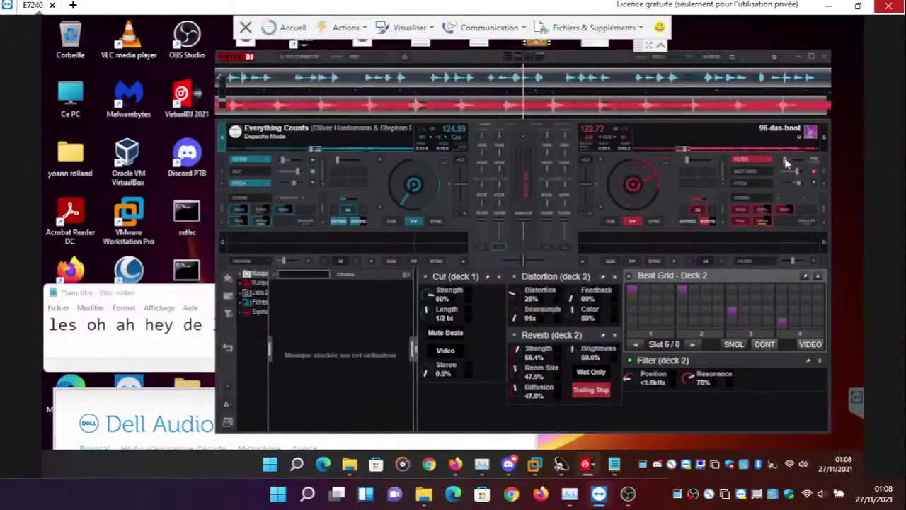
{"action": "scroll", "coordinate": [785, 162], "scroll_direction": "up", "scroll_amount": 2}
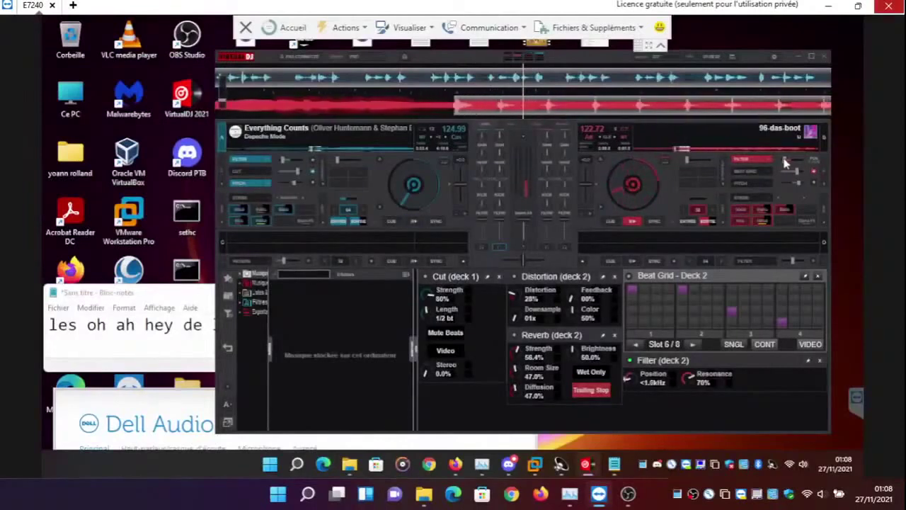
{"action": "scroll", "coordinate": [785, 162], "scroll_direction": "down", "scroll_amount": 2}
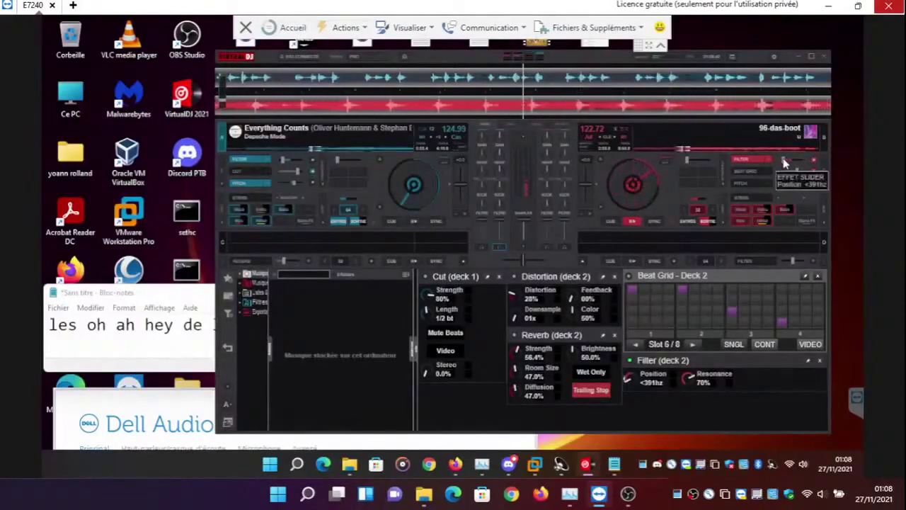
{"action": "left_click_drag", "start_coordinate": [785, 163], "coordinate": [786, 163]}
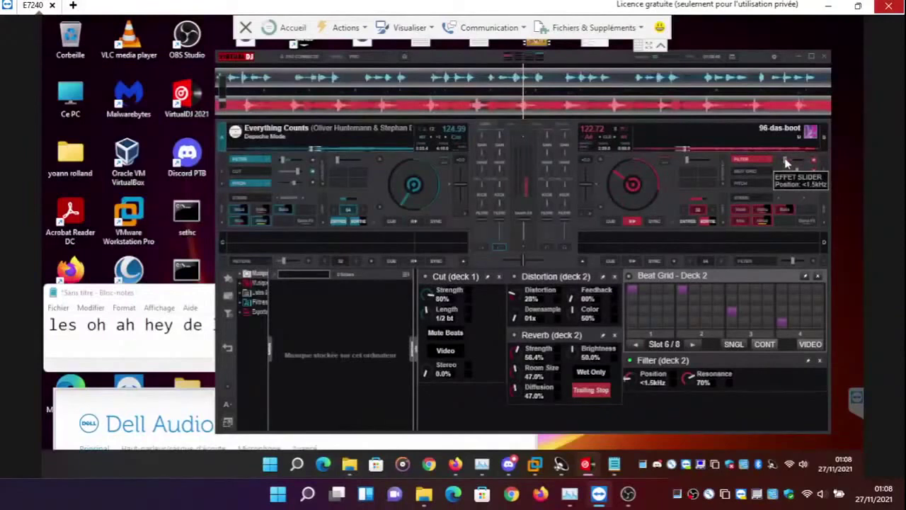
Audition deck 2's Pitch together with the Filter, and turn Pitch off again
{"action": "left_click", "coordinate": [745, 188]}
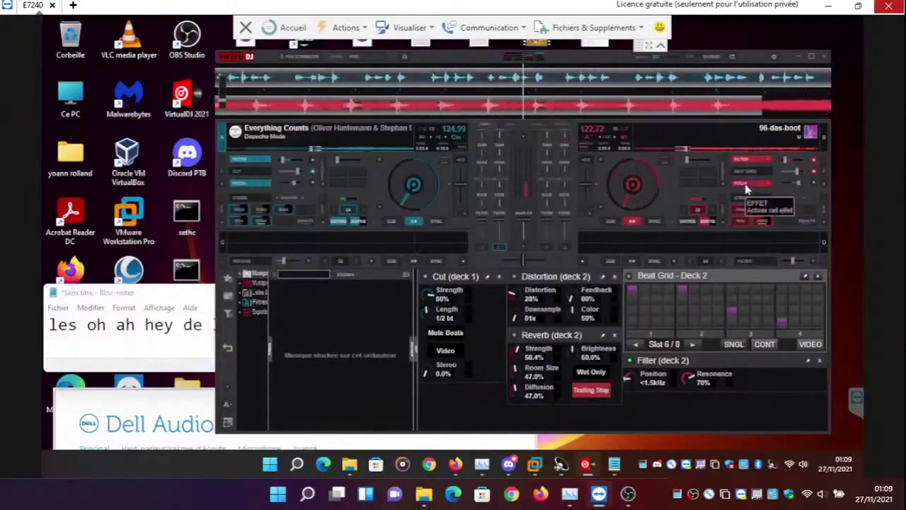
{"action": "left_click", "coordinate": [745, 188]}
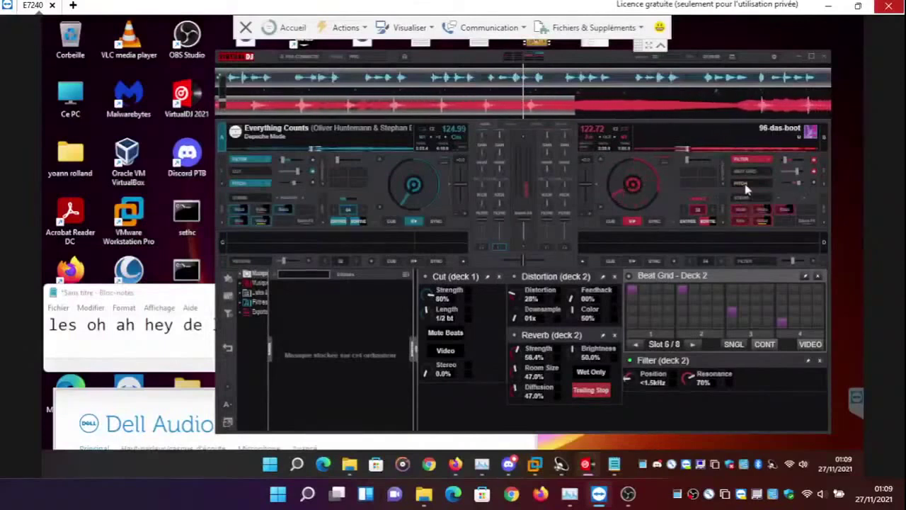
Switch deck 2's Pitch effect on and back off while the Filter stays active
{"action": "left_click", "coordinate": [745, 188]}
{"action": "left_click", "coordinate": [745, 188]}
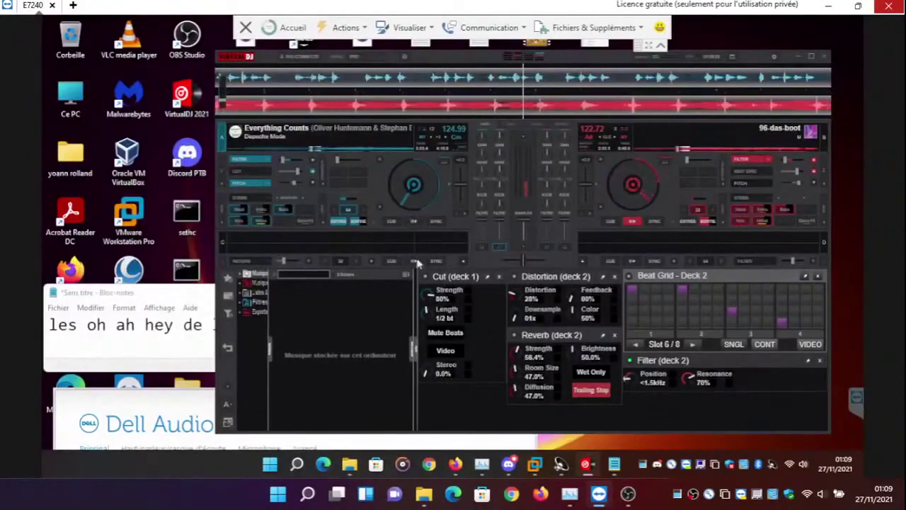
Return to the Notepad note and add a second line reading "de très très loin le oh ah hey"
{"action": "left_click", "coordinate": [127, 292]}
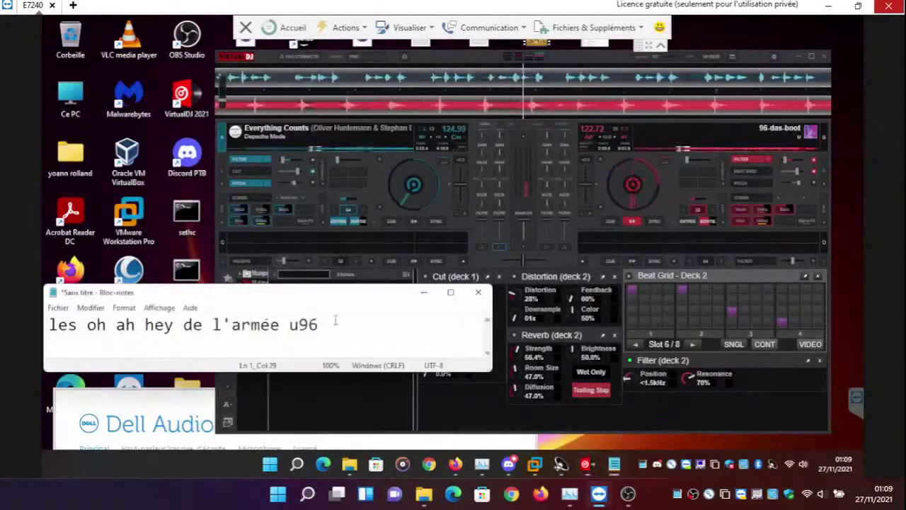
{"action": "key", "text": "Return"}
{"action": "type", "text": "de "}
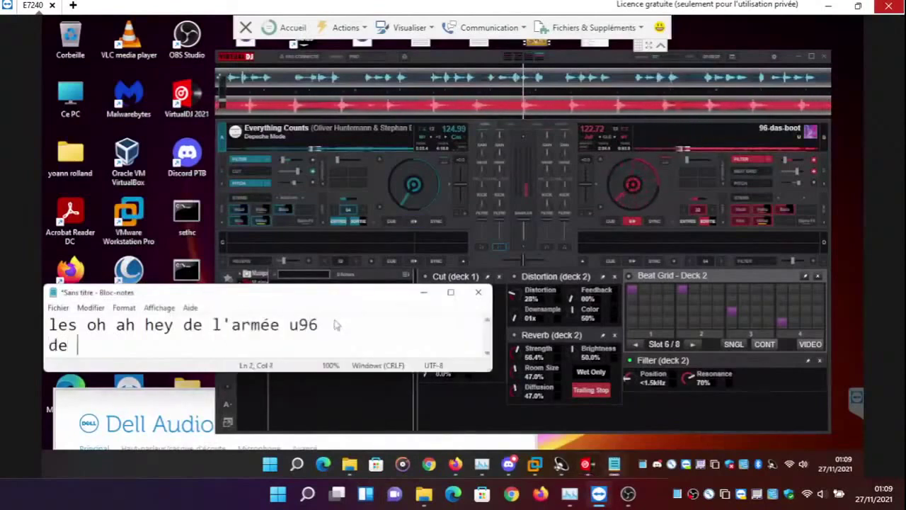
{"action": "type", "text": "très tr"}
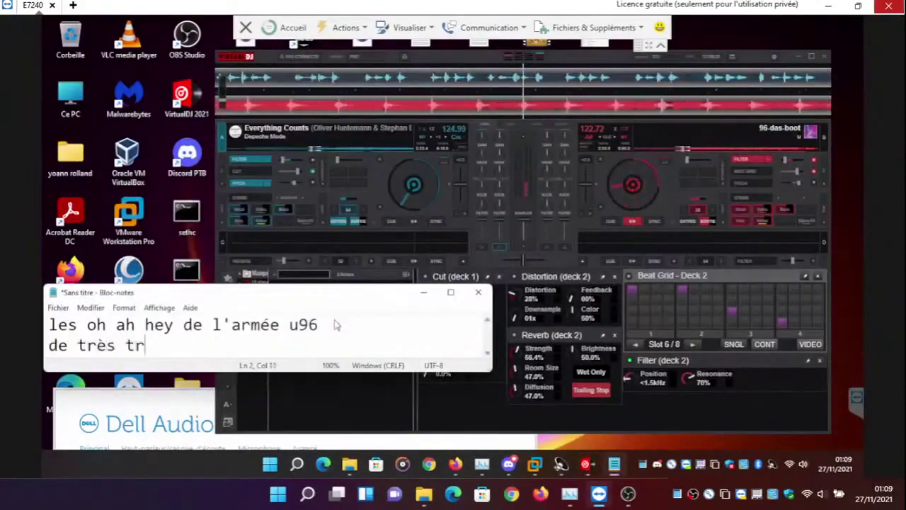
{"action": "type", "text": "ès loin "}
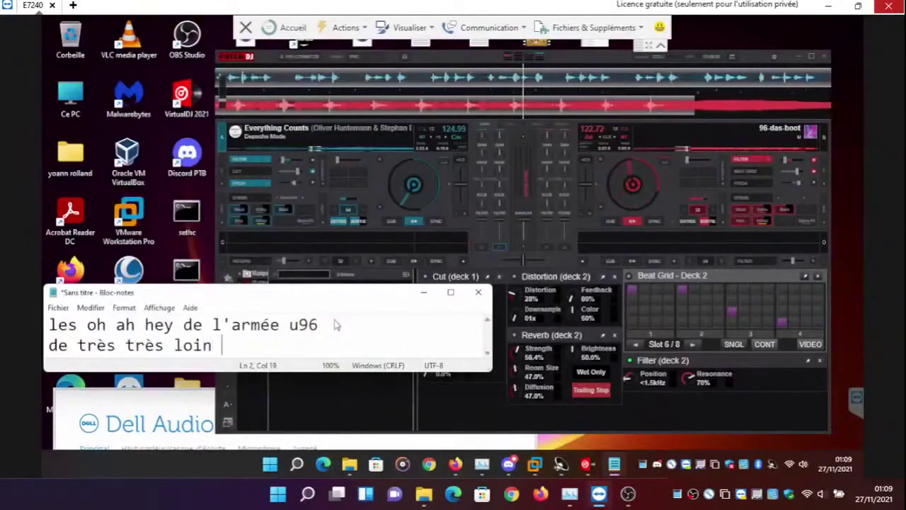
{"action": "type", "text": "le oh "}
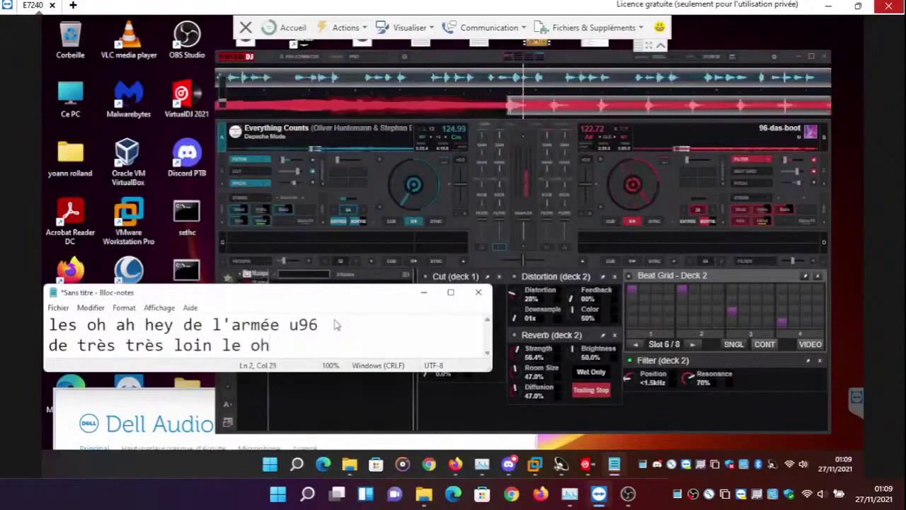
{"action": "type", "text": "ah "}
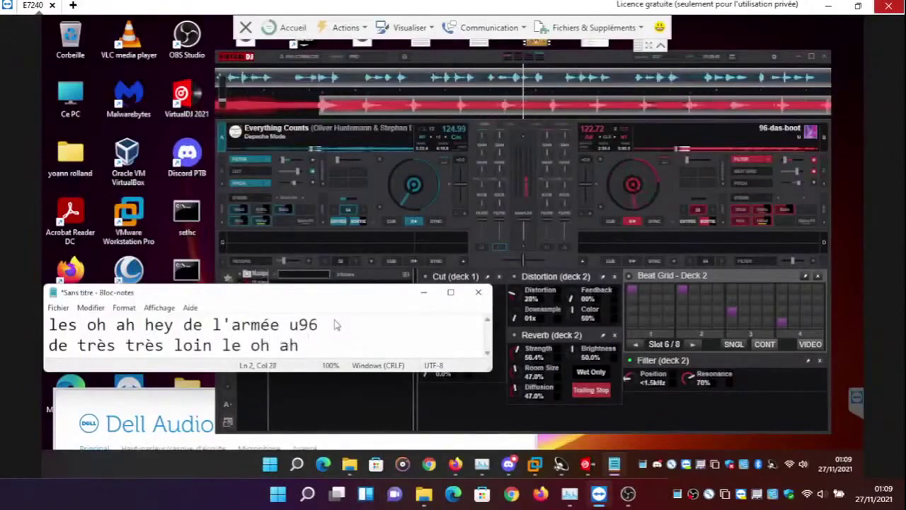
{"action": "type", "text": "hey"}
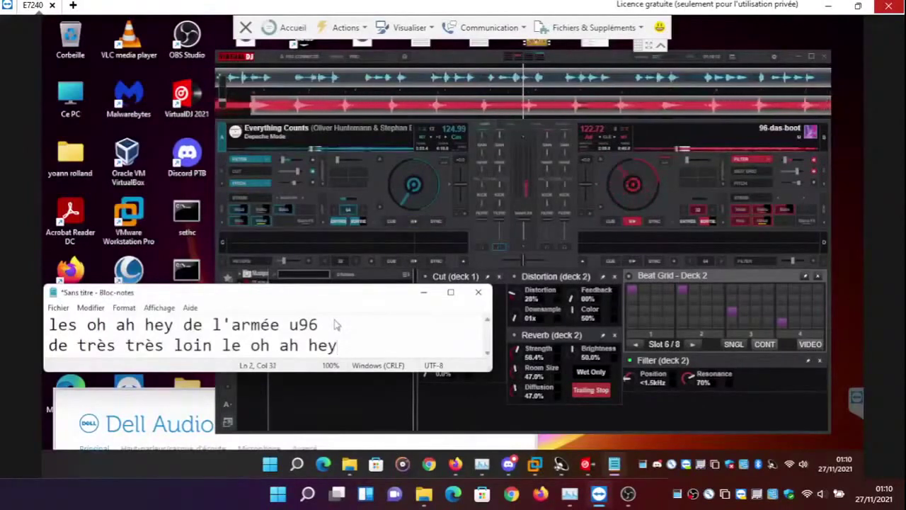
{"action": "type", "text": "x3"}
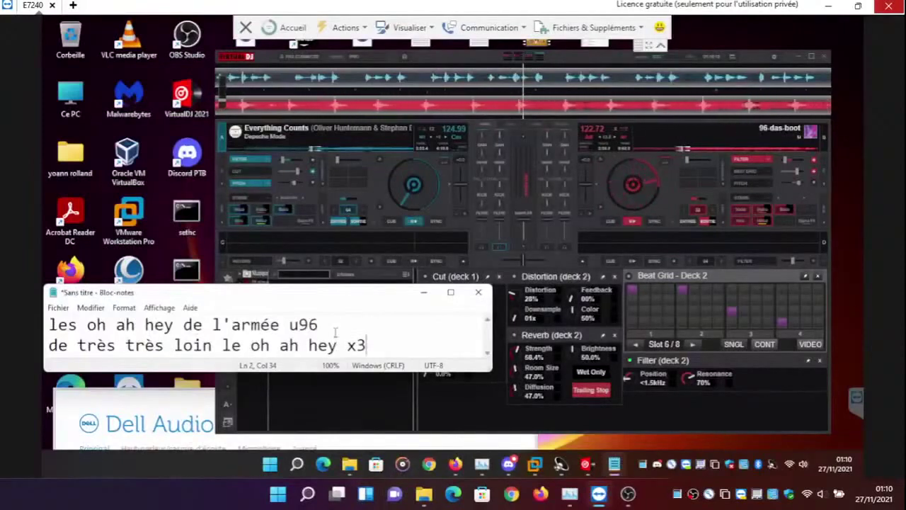
{"action": "key", "text": "BackSpace"}
{"action": "key", "text": "BackSpace"}
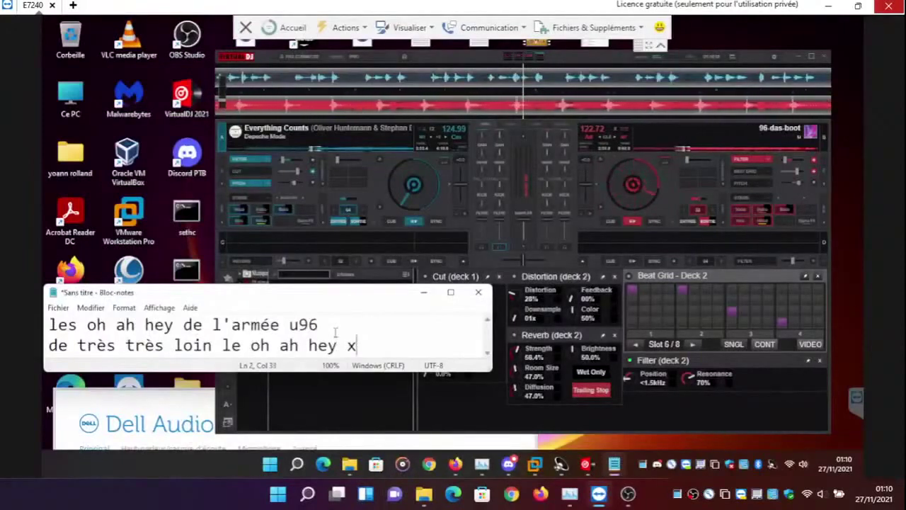
Append "X3" in capitals to the end of the note's first line, after "u96"
{"action": "left_click", "coordinate": [335, 322]}
{"action": "type", "text": "x"}
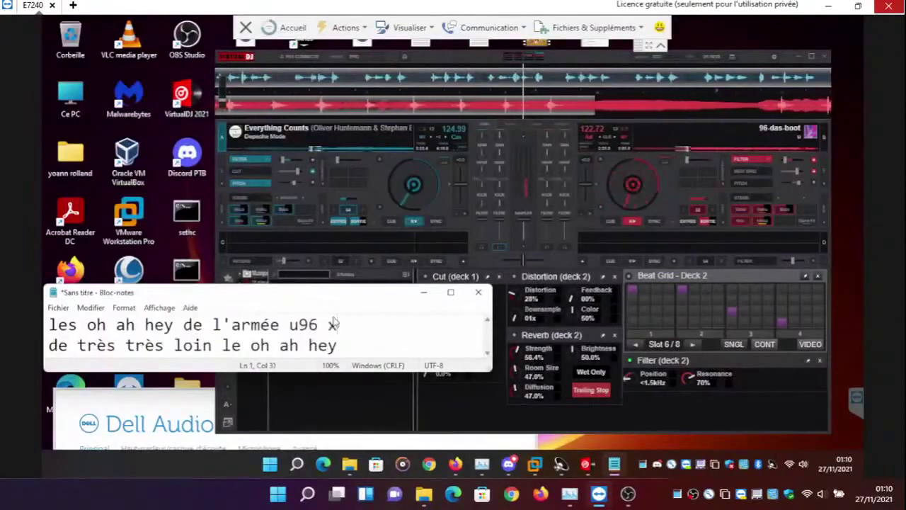
{"action": "type", "text": "3"}
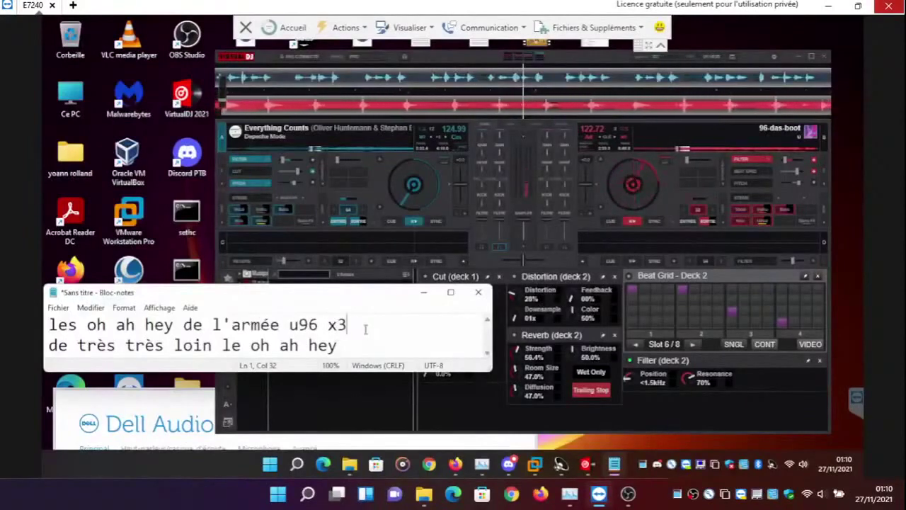
{"action": "key", "text": "BackSpace"}
{"action": "key", "text": "BackSpace"}
{"action": "key", "text": "BackSpace"}
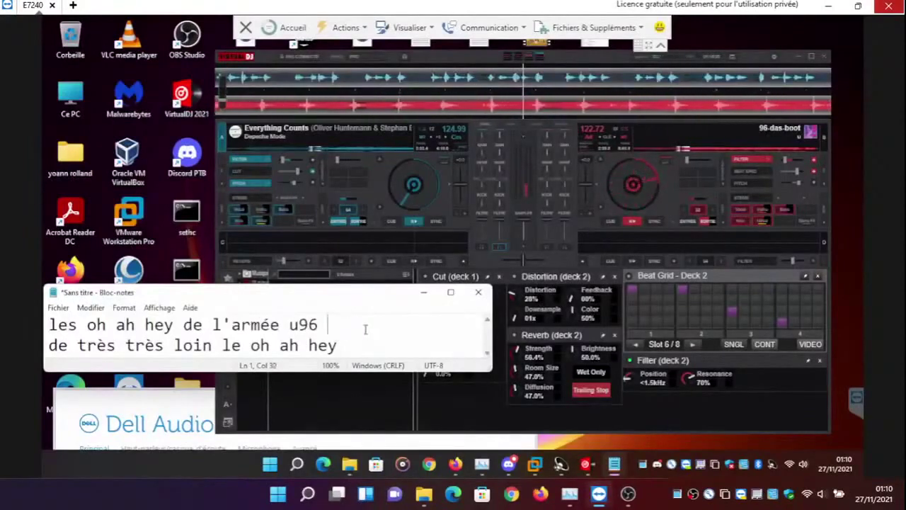
{"action": "type", "text": "X3"}
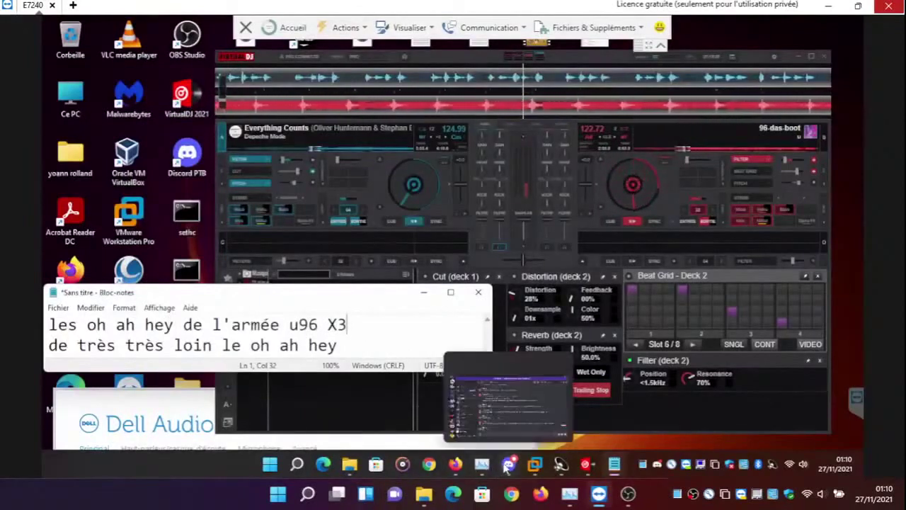
Switch to Discord and open the server's général-projet-g1 channel after a brief stop in the présentation channel
{"action": "left_click", "coordinate": [508, 465]}
{"action": "left_click", "coordinate": [64, 140]}
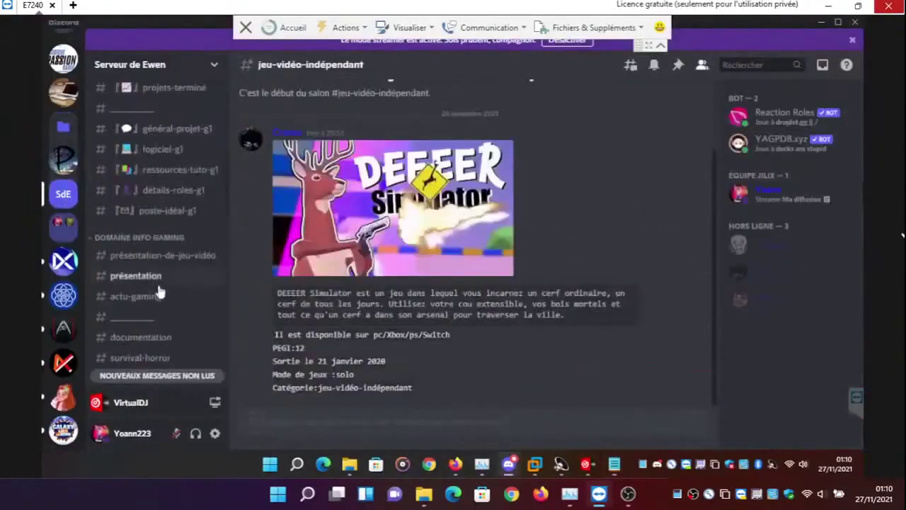
{"action": "left_click", "coordinate": [145, 283]}
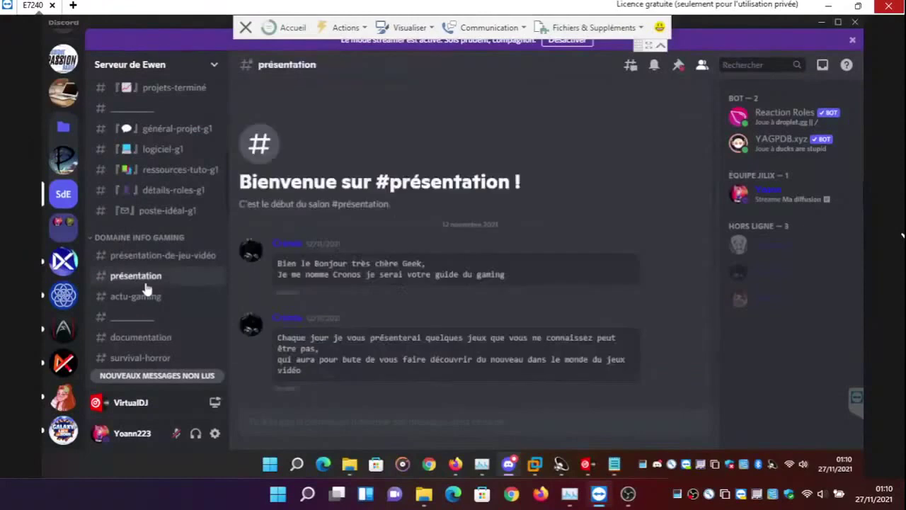
{"action": "left_click", "coordinate": [147, 133]}
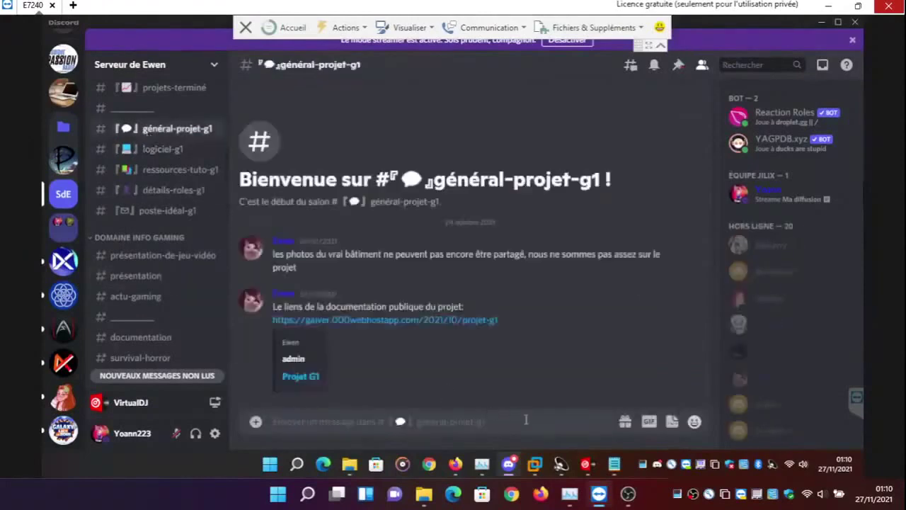
Draft the emoji code ":X3:" in the général-projet-g1 message box without sending it
{"action": "type", "text": ":"}
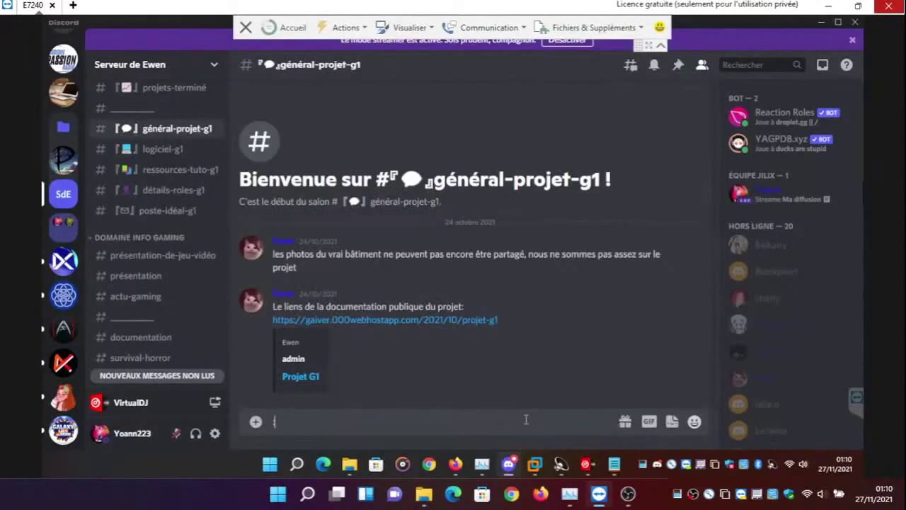
{"action": "type", "text": "x"}
{"action": "left_click_drag", "start_coordinate": [679, 22], "coordinate": [633, 97]}
{"action": "double_click", "coordinate": [632, 97]}
{"action": "key", "text": "BackSpace"}
{"action": "key", "text": "BackSpace"}
{"action": "type", "text": "X3:"}
{"action": "key", "text": "BackSpace"}
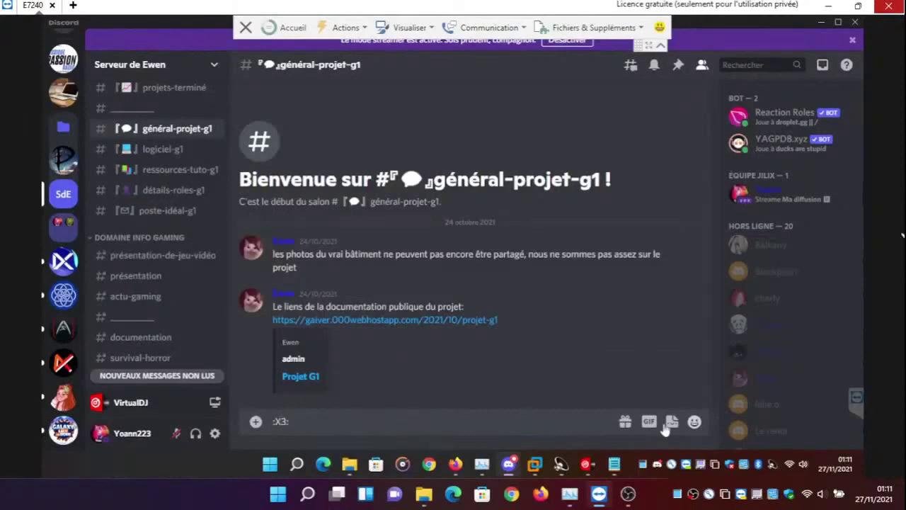
Search the emoji picker for ":X3" and for the lowercase ":x3"
{"action": "left_click", "coordinate": [694, 423]}
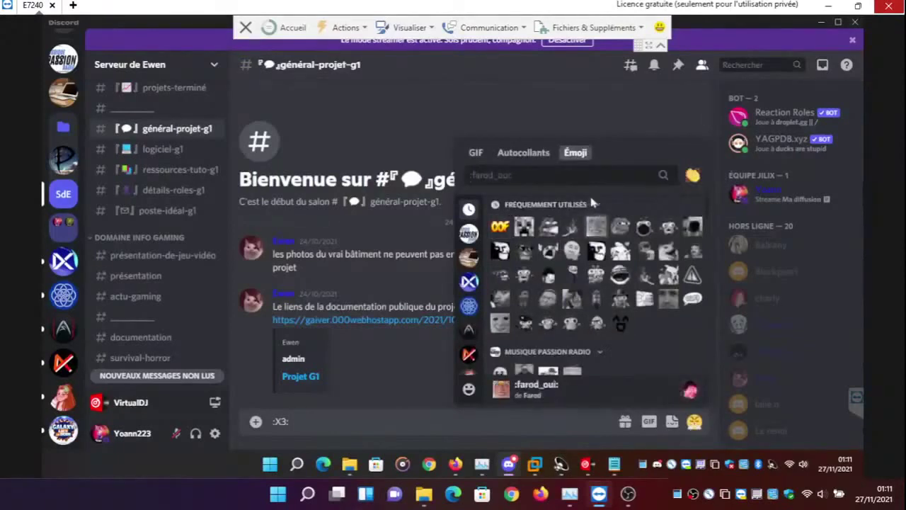
{"action": "type", "text": ":"}
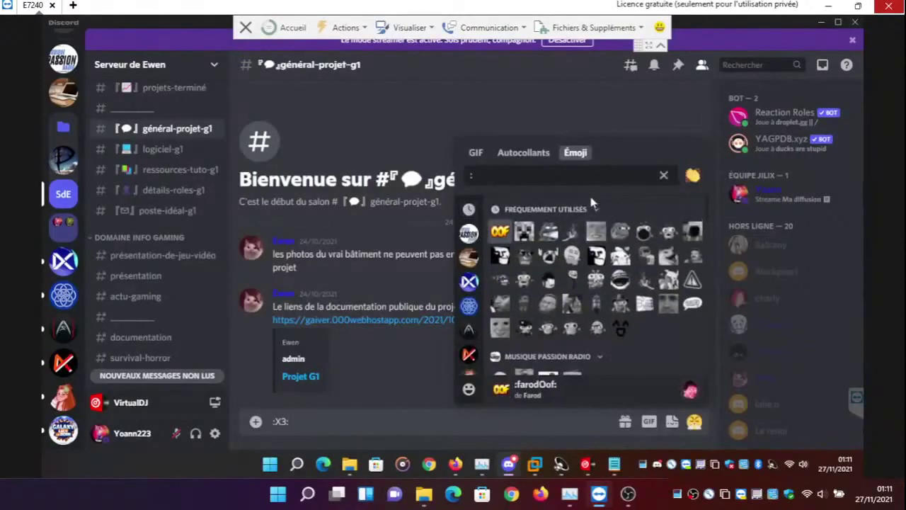
{"action": "type", "text": "X"}
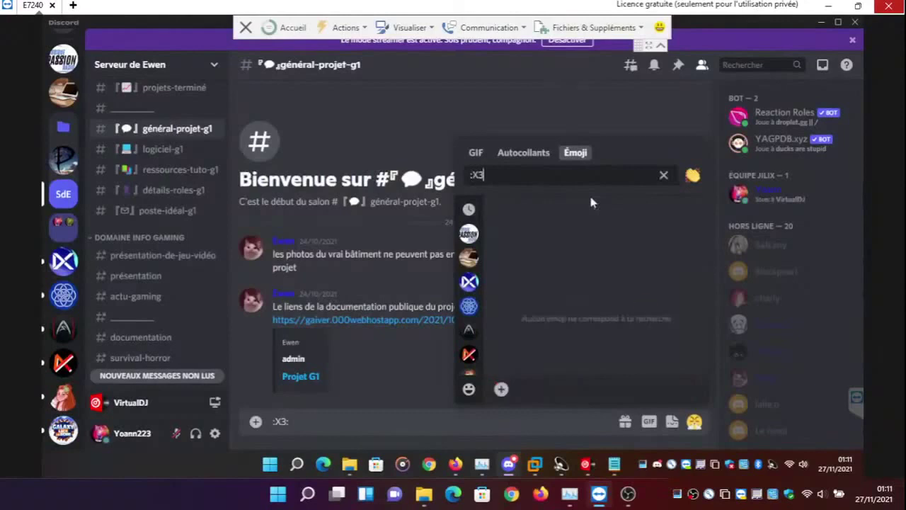
{"action": "type", "text": "3"}
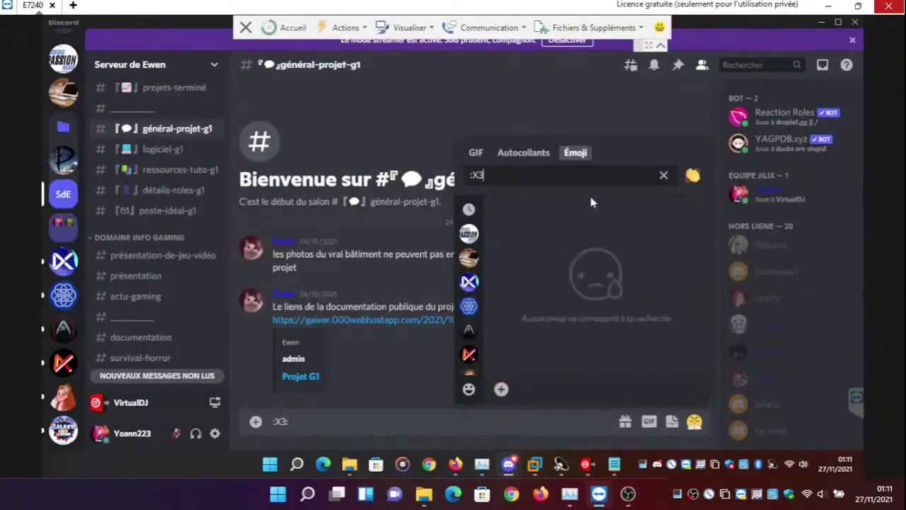
{"action": "key", "text": "BackSpace"}
{"action": "key", "text": "BackSpace"}
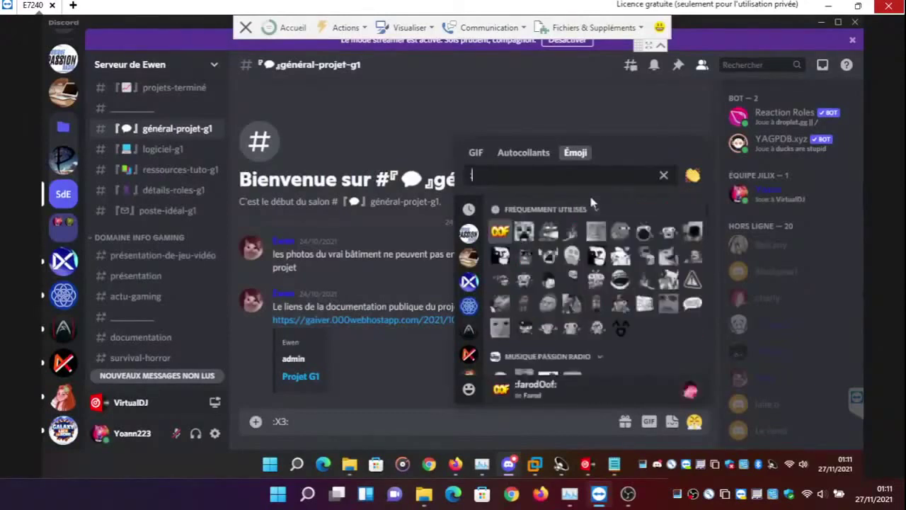
{"action": "type", "text": "x3"}
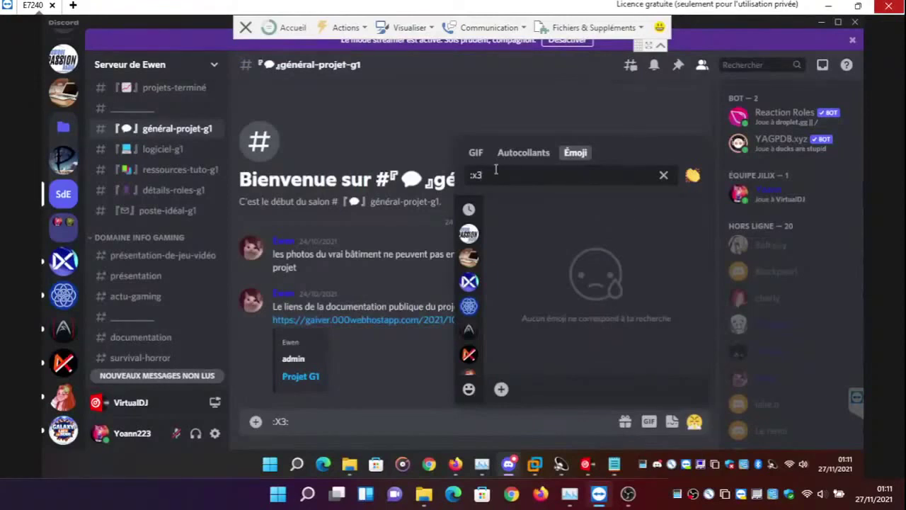
{"action": "key", "text": "BackSpace"}
{"action": "key", "text": "BackSpace"}
{"action": "key", "text": "BackSpace"}
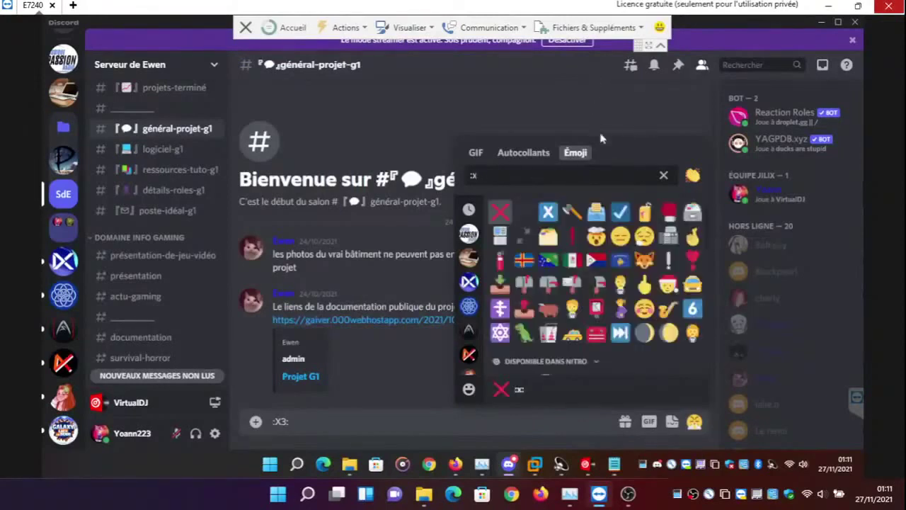
Leave the emoji picker and delete the unsent ":X3:" draft from the message box
{"action": "left_click", "coordinate": [311, 423]}
{"action": "key", "text": "BackSpace"}
{"action": "key", "text": "BackSpace"}
{"action": "key", "text": "BackSpace"}
{"action": "key", "text": "BackSpace"}
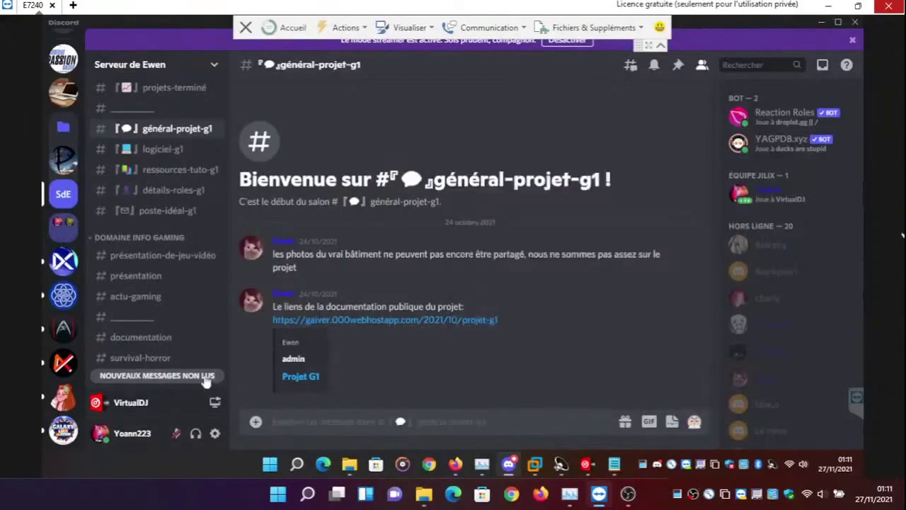
Open the général text channel and read through its unread messages down to the newest one
{"action": "scroll", "coordinate": [206, 382], "scroll_direction": "down", "scroll_amount": 6}
{"action": "left_click", "coordinate": [146, 377]}
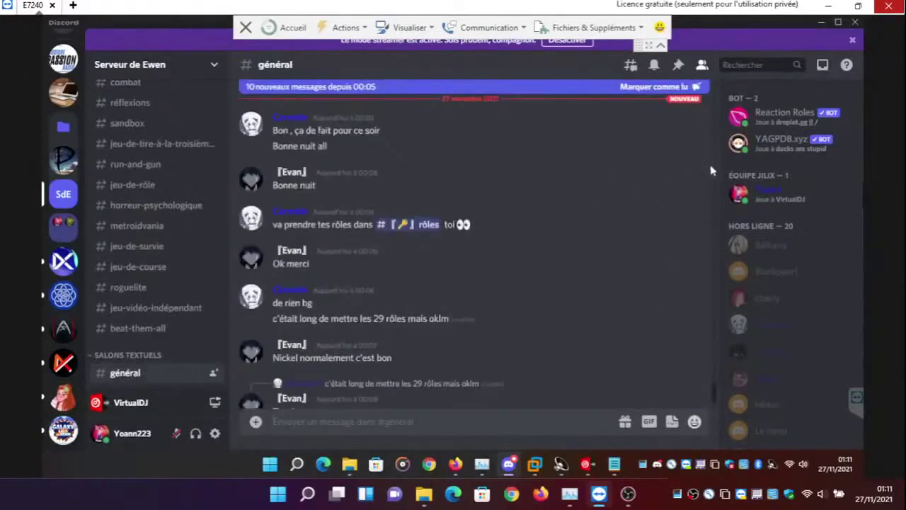
{"action": "scroll", "coordinate": [712, 171], "scroll_direction": "up", "scroll_amount": 4}
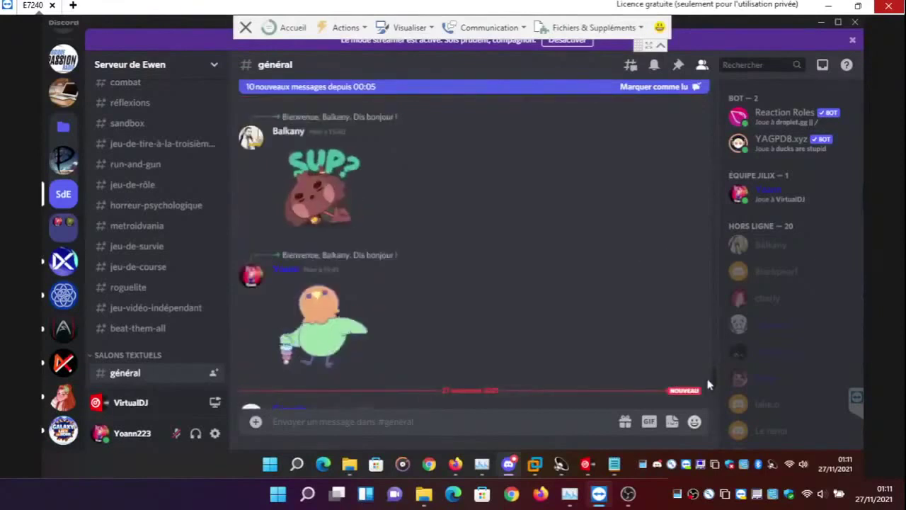
{"action": "scroll", "coordinate": [713, 379], "scroll_direction": "down", "scroll_amount": 3}
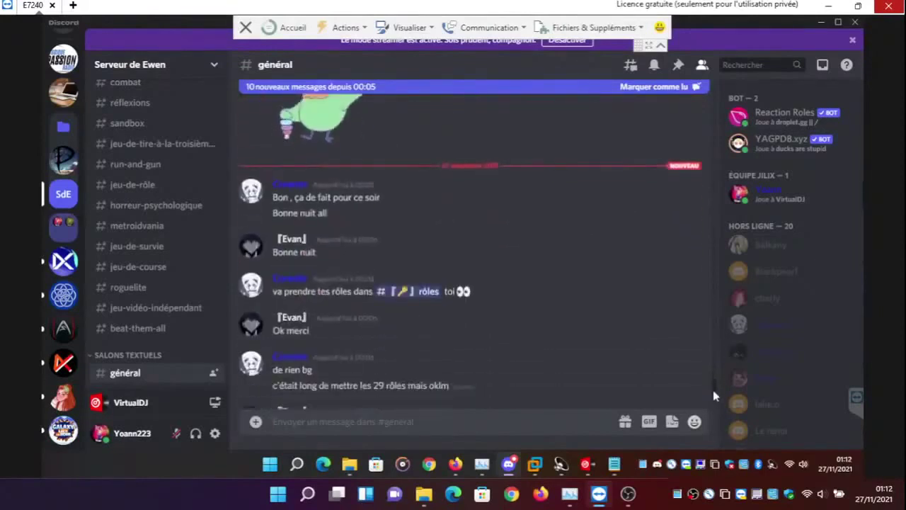
{"action": "scroll", "coordinate": [714, 396], "scroll_direction": "down", "scroll_amount": 3}
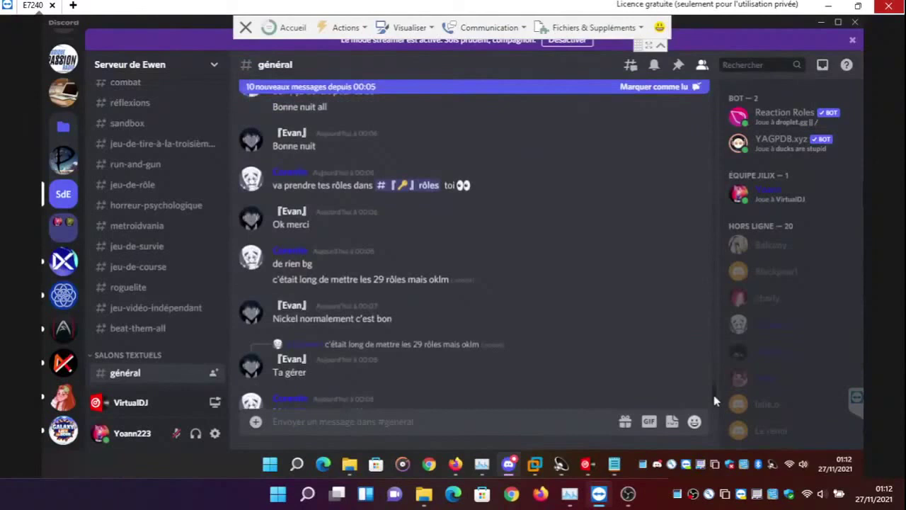
{"action": "scroll", "coordinate": [714, 401], "scroll_direction": "down", "scroll_amount": 1}
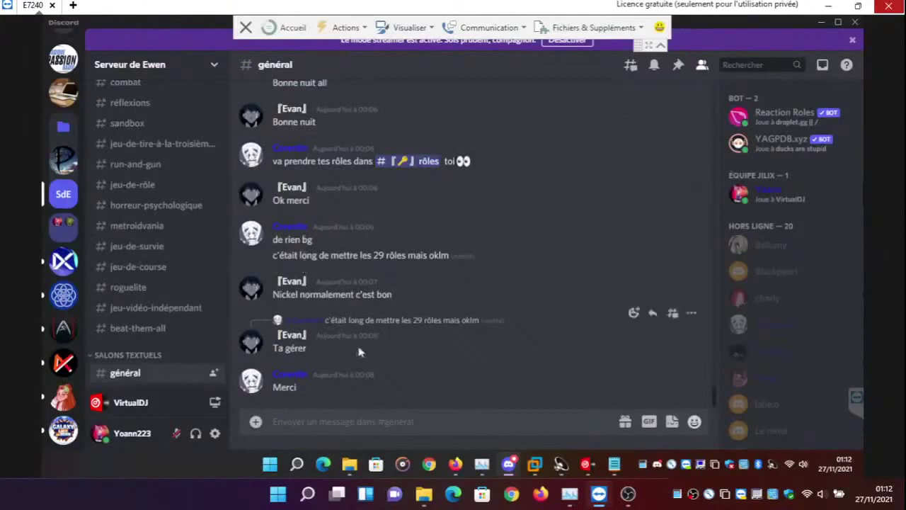
Open the rôles channel from its mention in the chat and look through both role menus to the end
{"action": "left_click", "coordinate": [415, 164]}
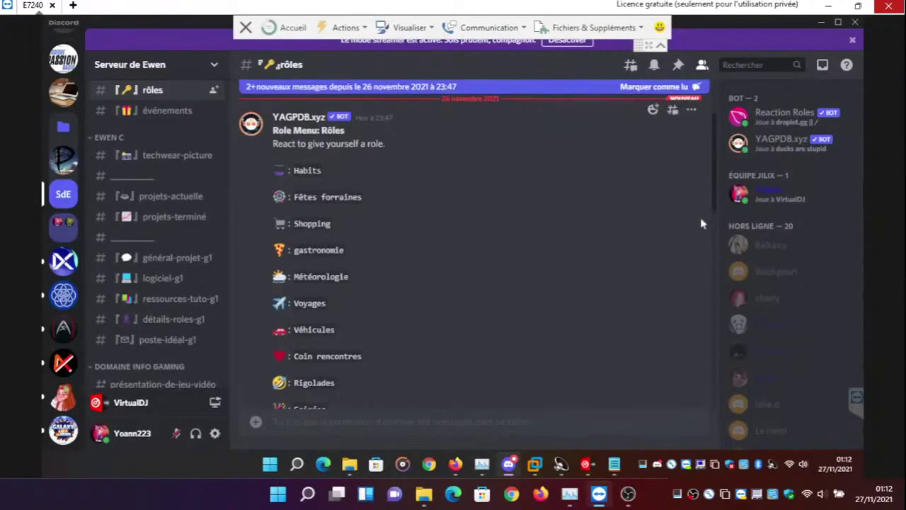
{"action": "left_click_drag", "start_coordinate": [714, 192], "coordinate": [709, 302]}
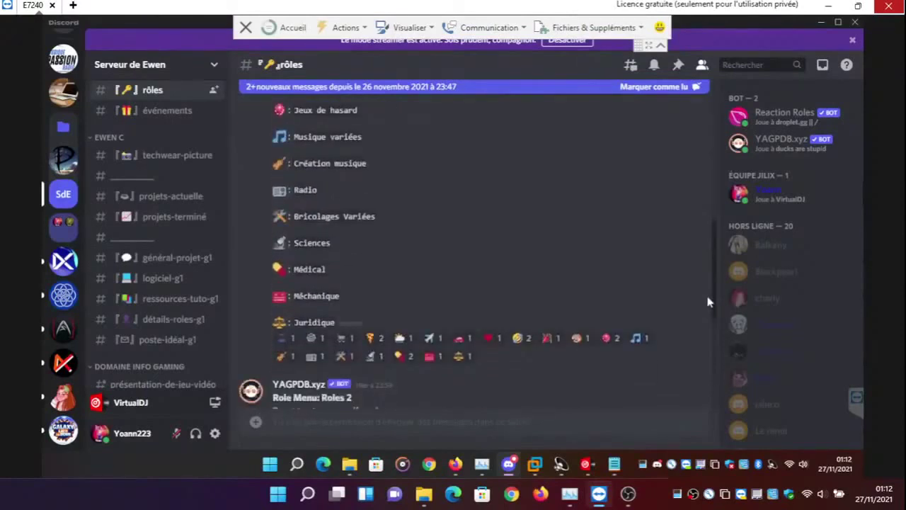
{"action": "left_click_drag", "start_coordinate": [708, 302], "coordinate": [712, 395]}
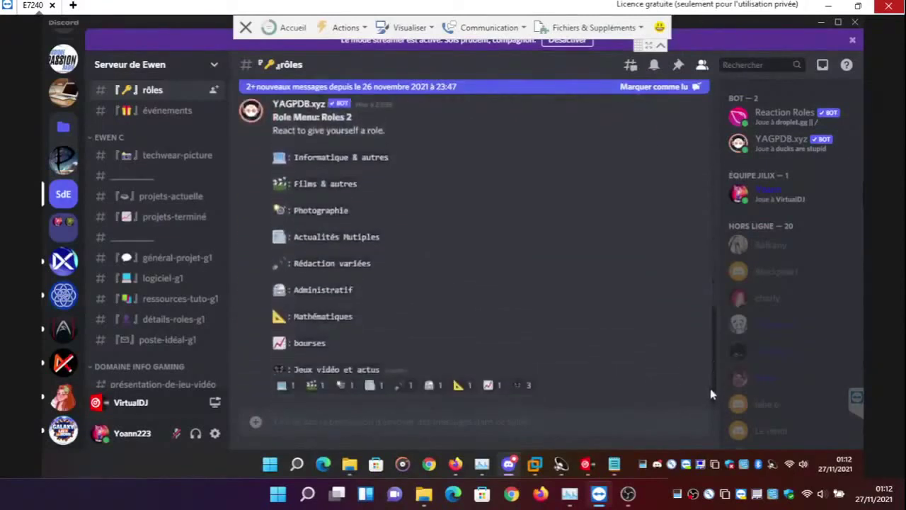
Take the Informatique & autres, Radio and Création musique roles by reacting to the matching role menus
{"action": "left_click", "coordinate": [286, 389]}
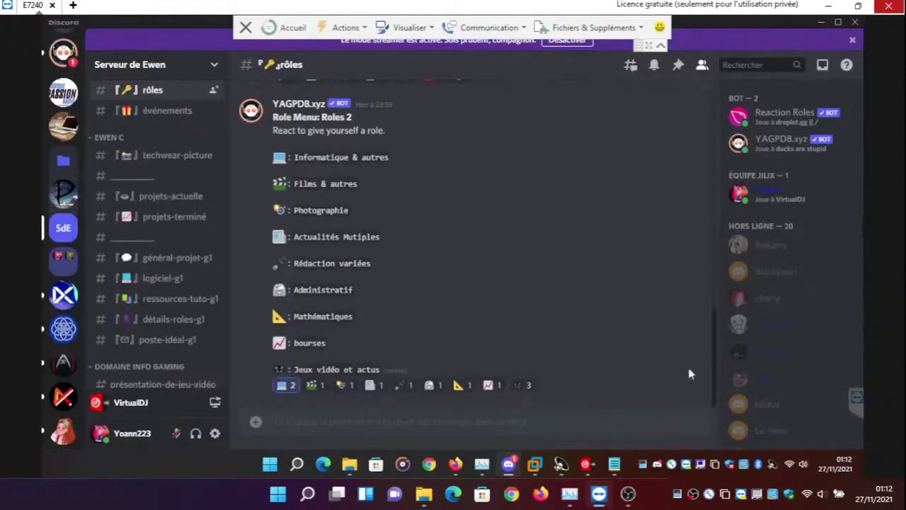
{"action": "left_click_drag", "start_coordinate": [712, 366], "coordinate": [692, 272]}
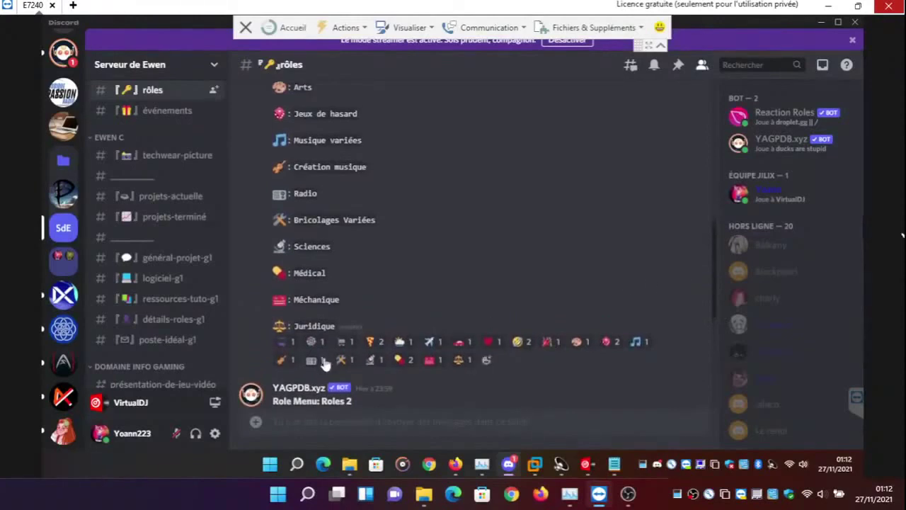
{"action": "left_click", "coordinate": [324, 361]}
{"action": "left_click", "coordinate": [283, 362]}
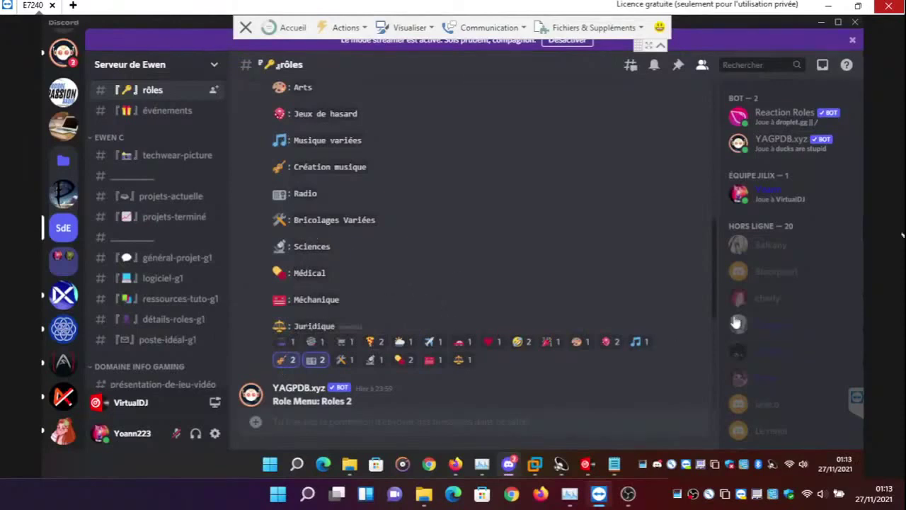
Add the Rigolades and Soirées roles from the first role menu and check the remaining options in Roles 2
{"action": "left_click_drag", "start_coordinate": [712, 300], "coordinate": [714, 298]}
{"action": "left_click_drag", "start_coordinate": [717, 283], "coordinate": [721, 241]}
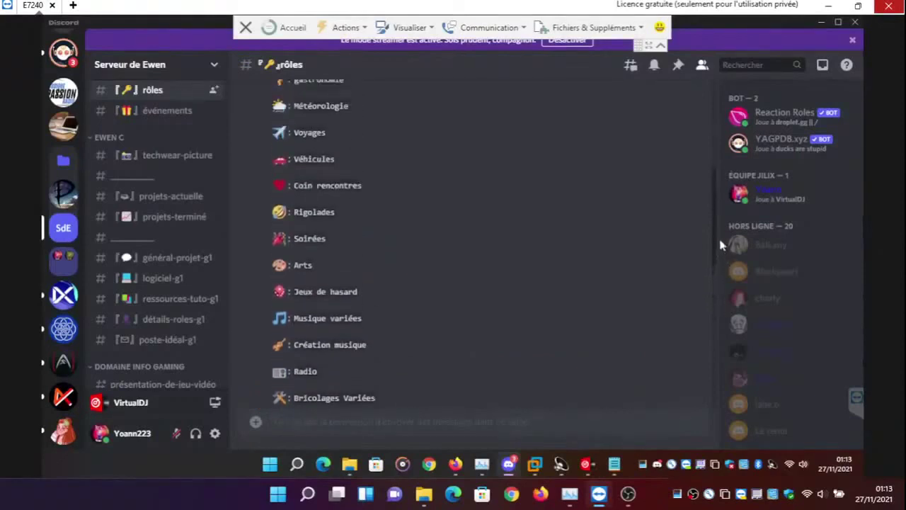
{"action": "left_click_drag", "start_coordinate": [721, 244], "coordinate": [719, 297]}
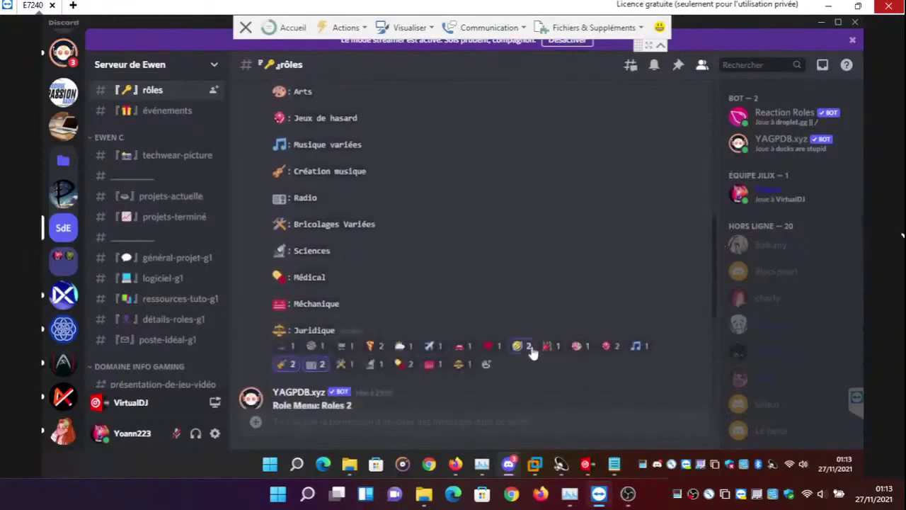
{"action": "left_click_drag", "start_coordinate": [714, 290], "coordinate": [705, 393]}
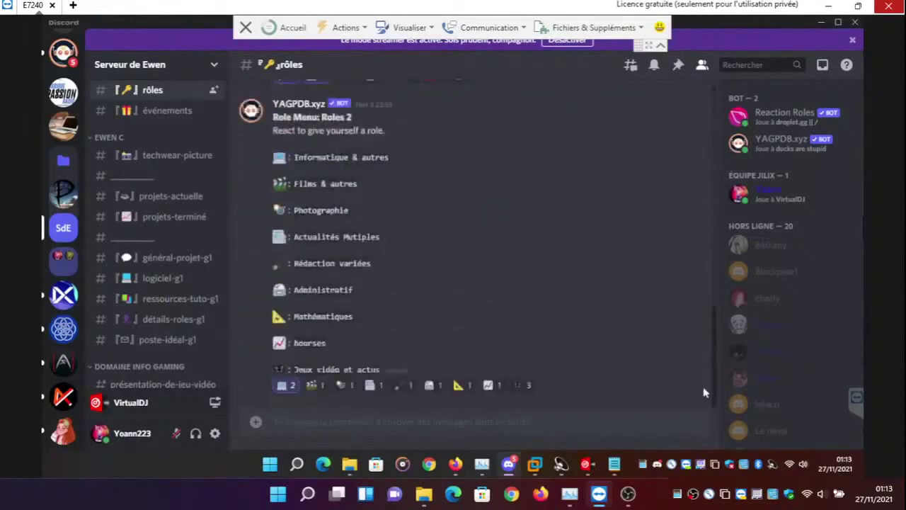
Look through the événements, règles, bienvenue and annonces channels of the server
{"action": "scroll", "coordinate": [228, 88], "scroll_direction": "up", "scroll_amount": 3}
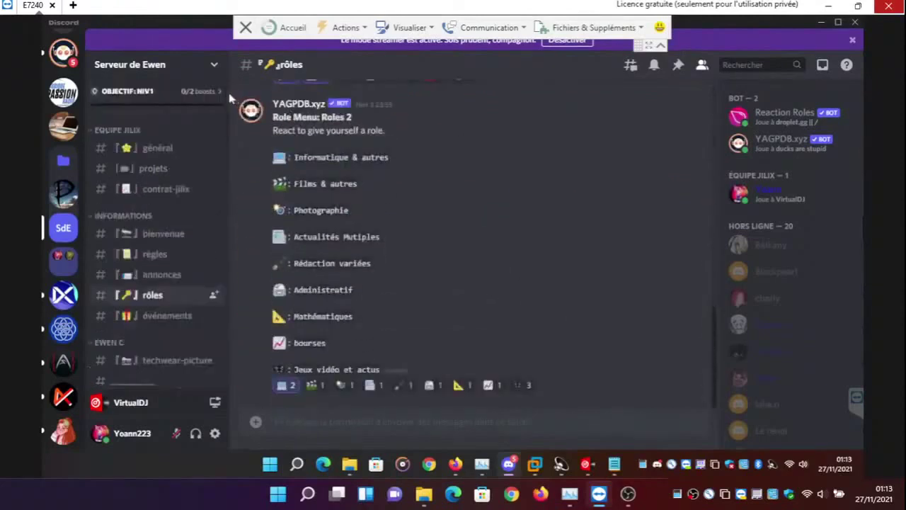
{"action": "left_click", "coordinate": [160, 323]}
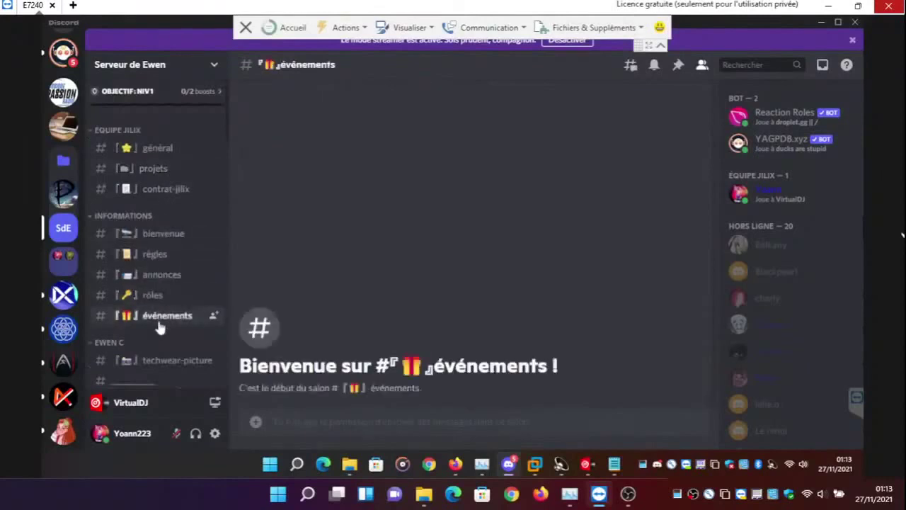
{"action": "left_click", "coordinate": [170, 253]}
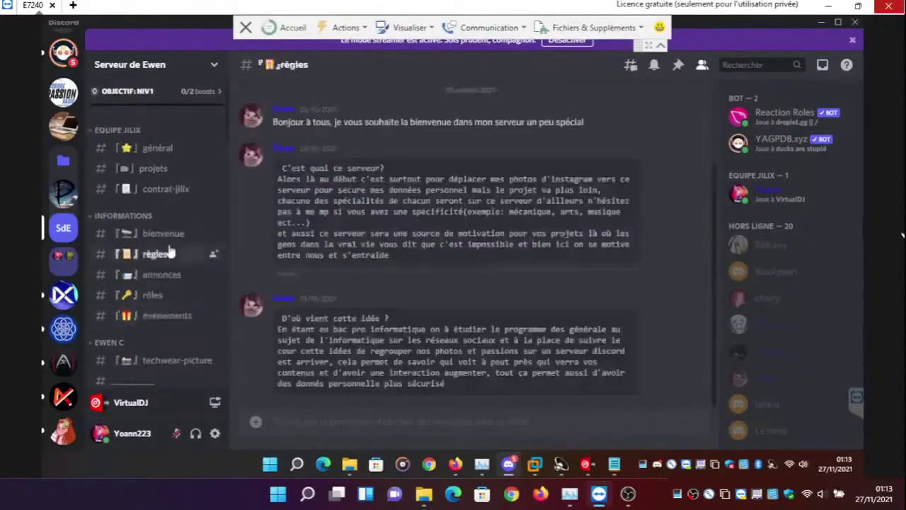
{"action": "left_click", "coordinate": [181, 241]}
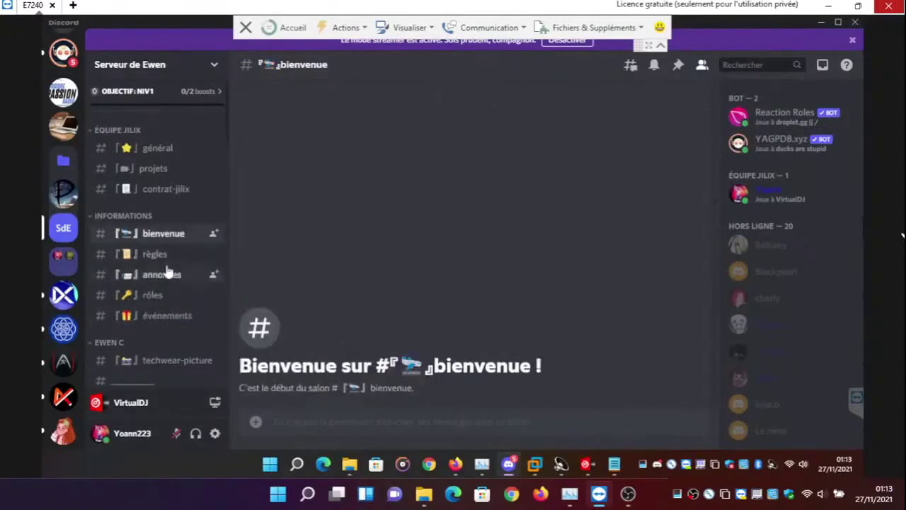
{"action": "left_click", "coordinate": [168, 272]}
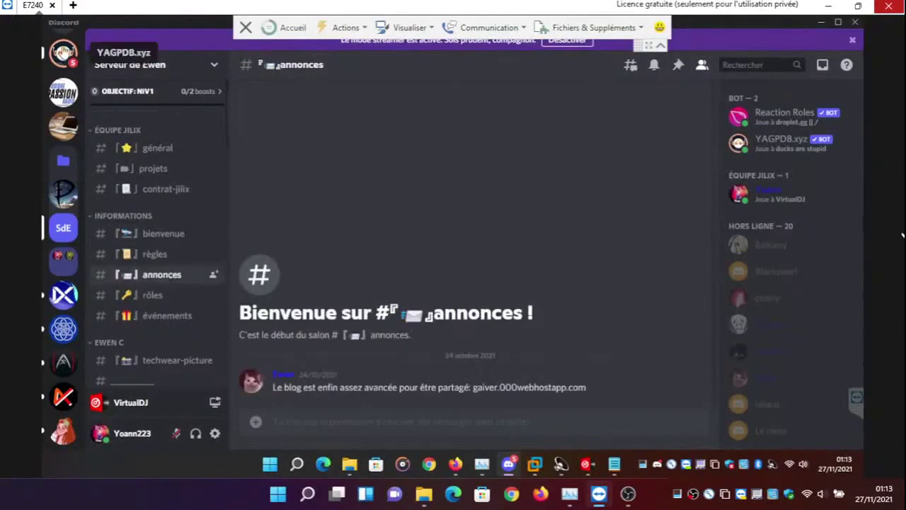
Read the YAGPDB.xyz bot's role messages, return to the server and check the roles on your own profile card
{"action": "left_click", "coordinate": [63, 51]}
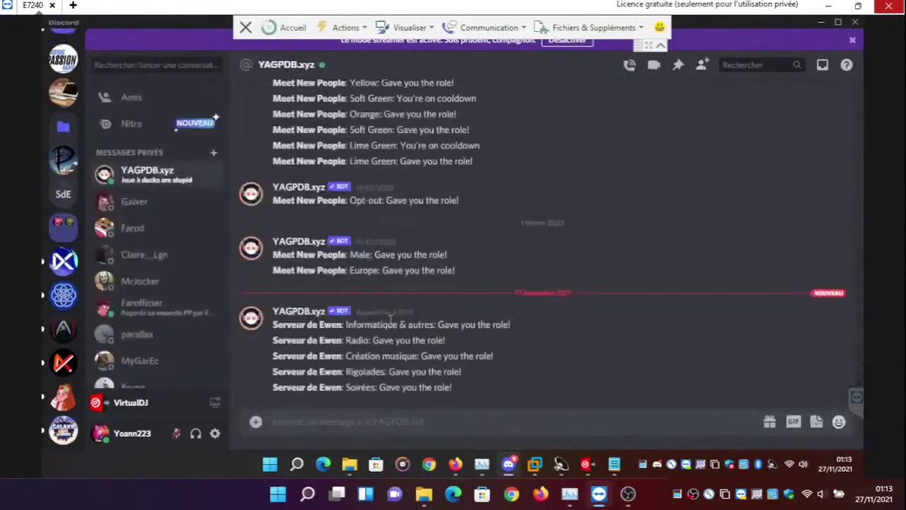
{"action": "left_click", "coordinate": [64, 194]}
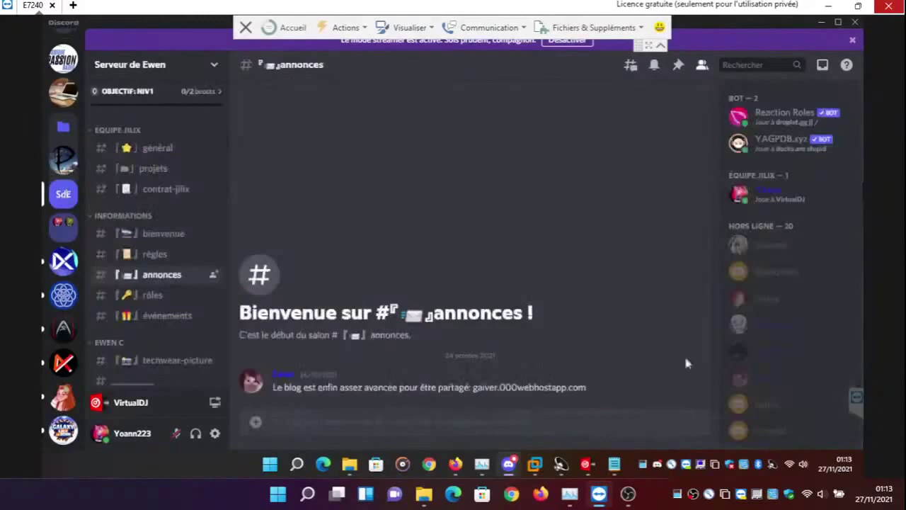
{"action": "left_click", "coordinate": [778, 192]}
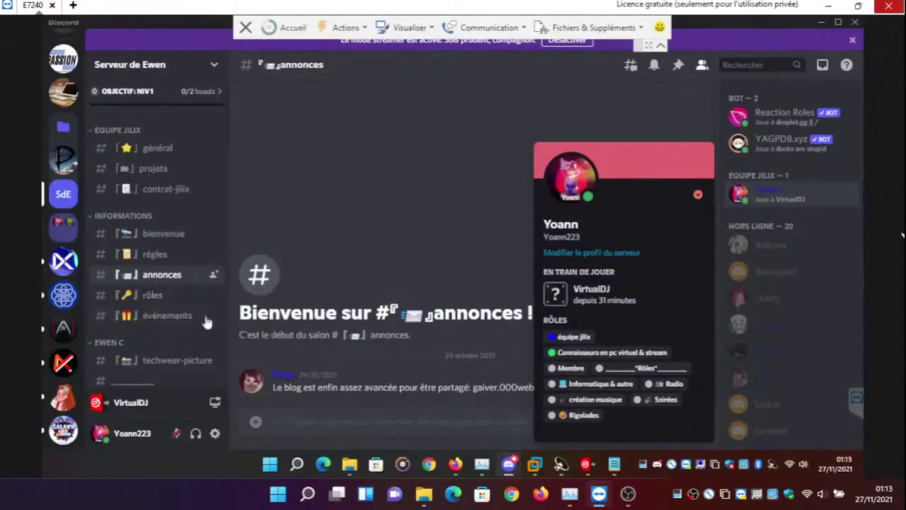
In the rôles channel, remove the Soirées role and take the Musique variées role
{"action": "left_click", "coordinate": [170, 302]}
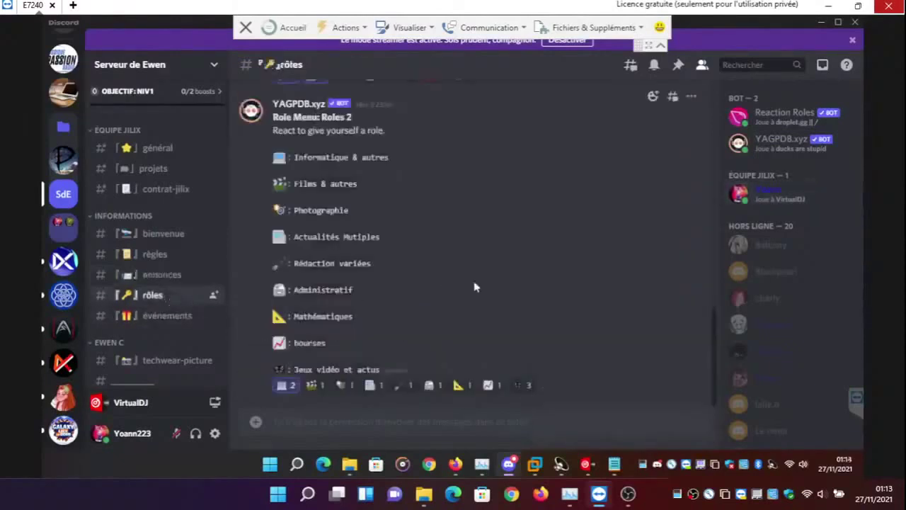
{"action": "left_click_drag", "start_coordinate": [712, 381], "coordinate": [706, 269]}
{"action": "scroll", "coordinate": [714, 319], "scroll_direction": "down", "scroll_amount": 2}
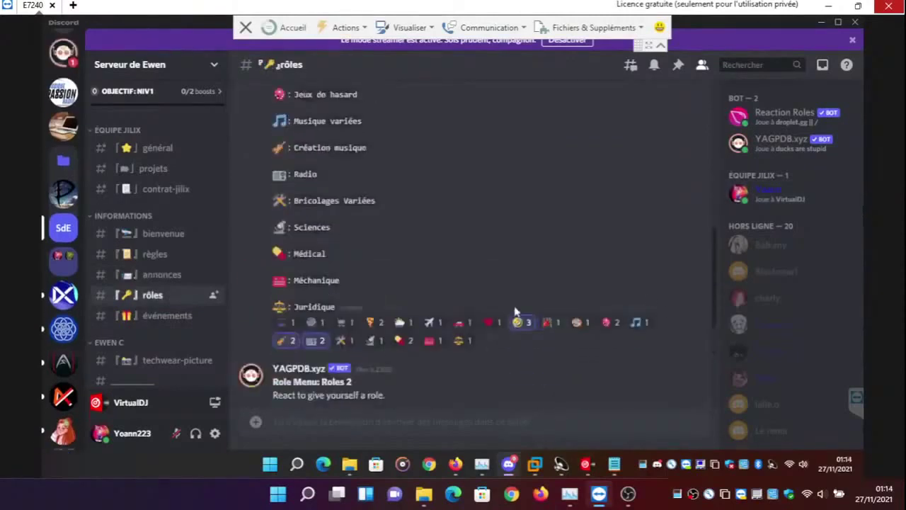
{"action": "left_click_drag", "start_coordinate": [713, 272], "coordinate": [733, 238]}
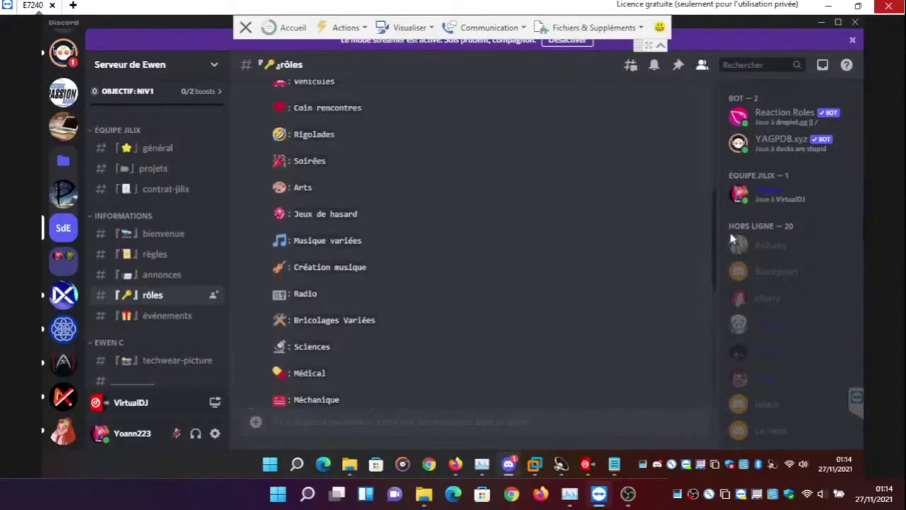
{"action": "left_click_drag", "start_coordinate": [732, 241], "coordinate": [732, 269]}
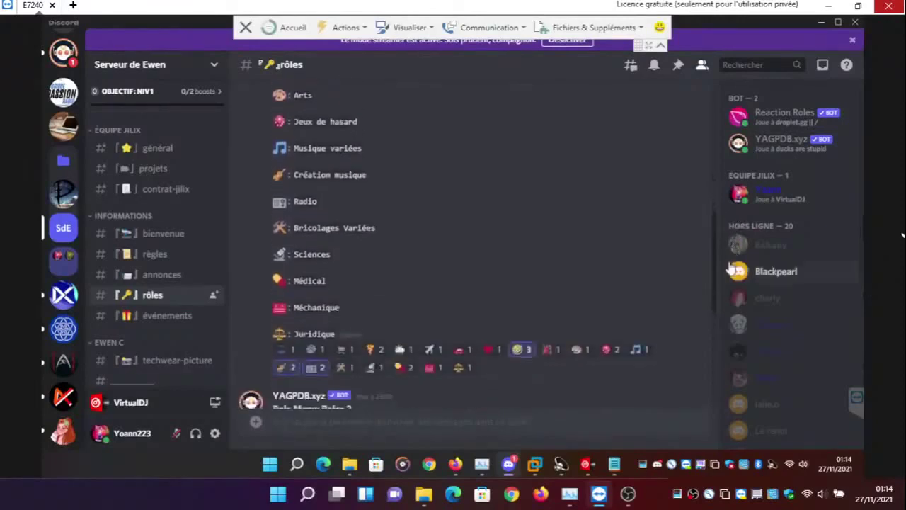
{"action": "left_click", "coordinate": [644, 354]}
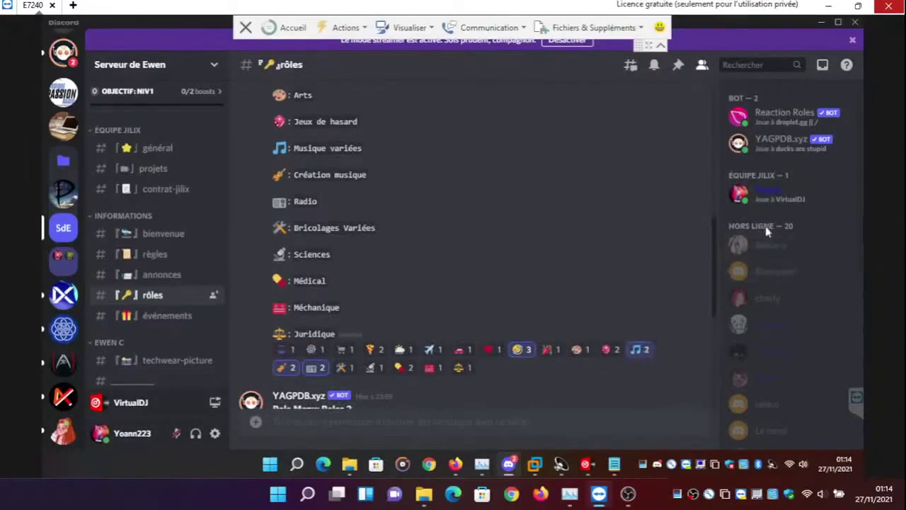
Check the updated roles on your own profile card and read the YAGPDB.xyz bot's new direct messages
{"action": "left_click", "coordinate": [791, 199]}
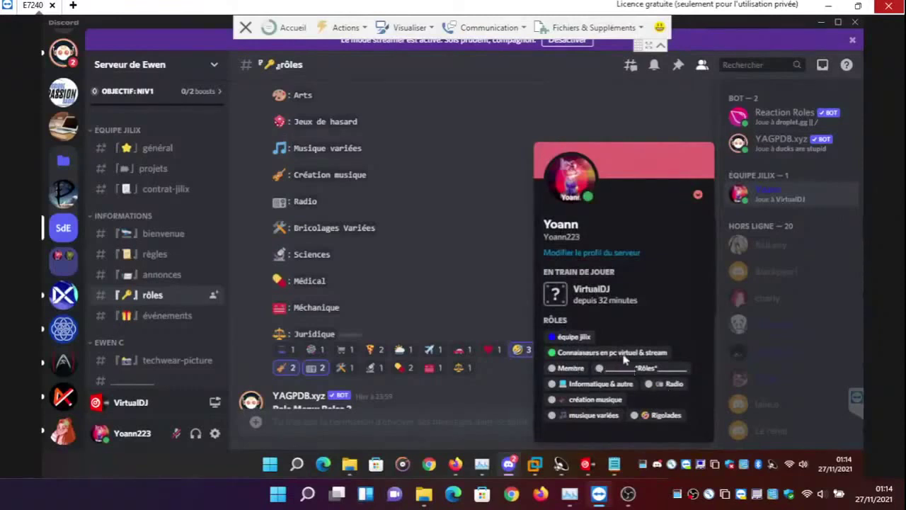
{"action": "left_click", "coordinate": [502, 284]}
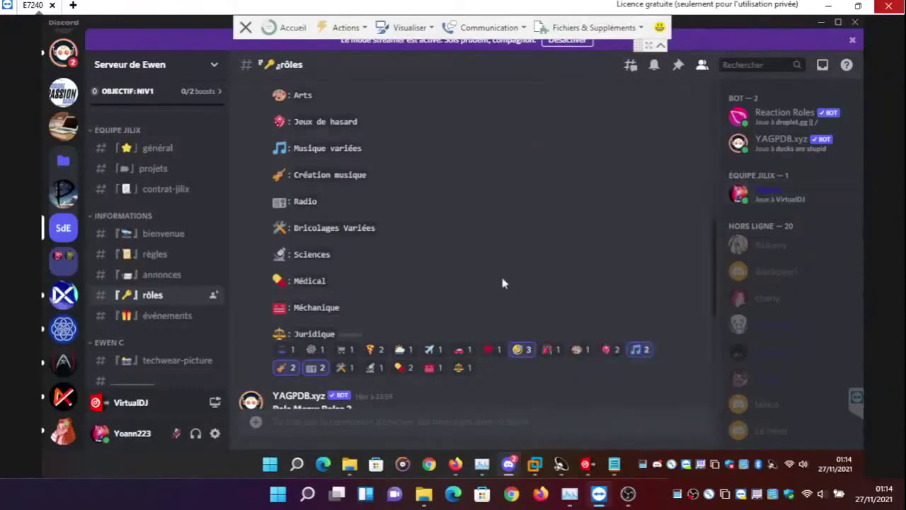
{"action": "left_click", "coordinate": [63, 60]}
{"action": "scroll", "coordinate": [64, 170], "scroll_direction": "down", "scroll_amount": 1}
{"action": "left_click", "coordinate": [63, 129]}
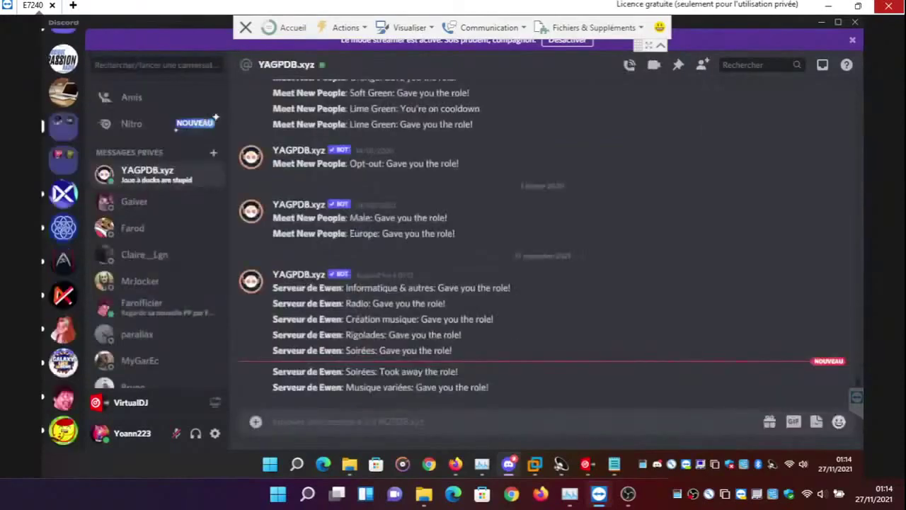
Switch to VirtualDJ, turn off deck 2's Filter, and toggle its Beat Grid effect on and off repeatedly, ending with it on
{"action": "left_click", "coordinate": [823, 25]}
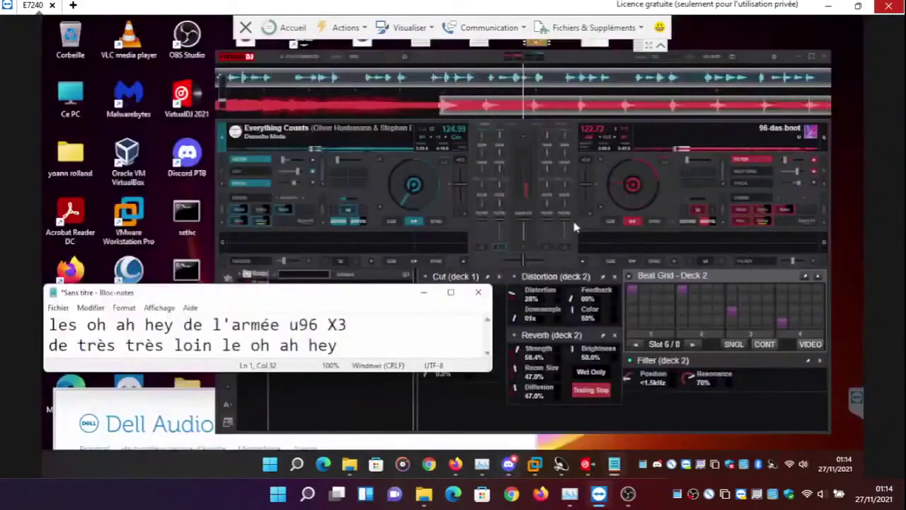
{"action": "left_click", "coordinate": [745, 182]}
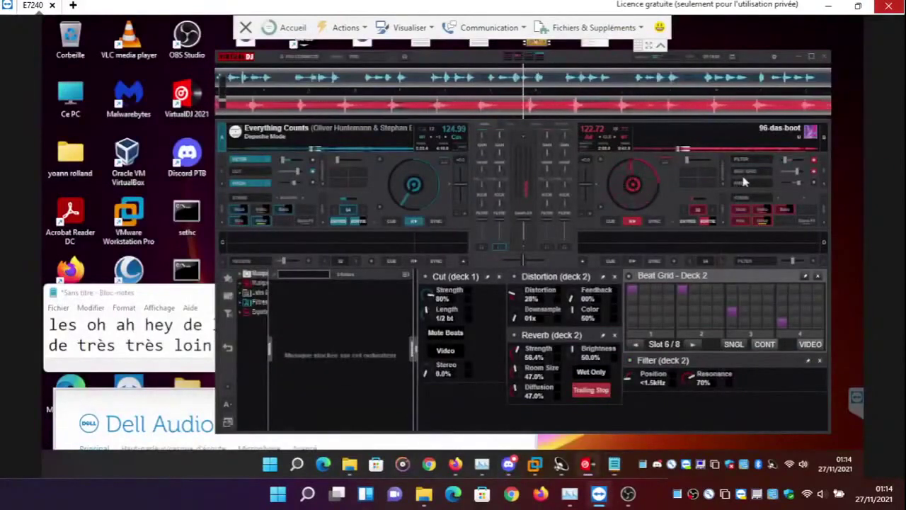
{"action": "left_click", "coordinate": [745, 172]}
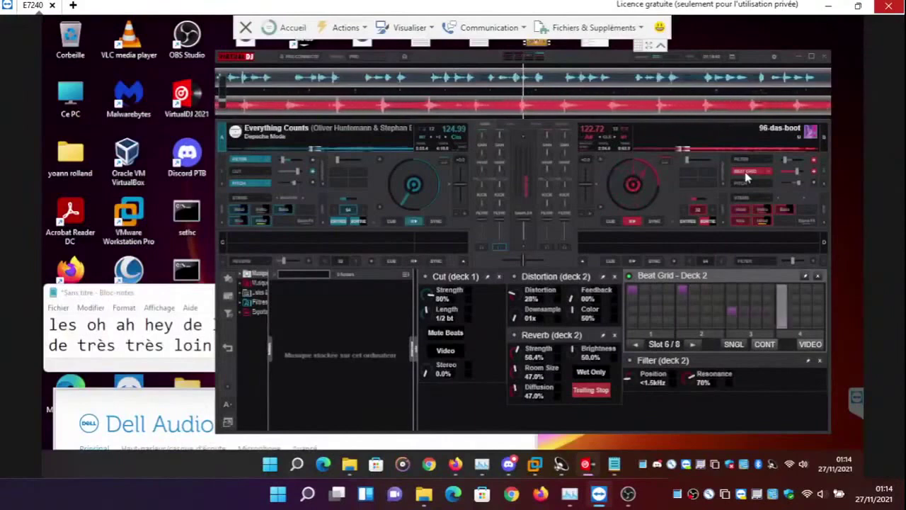
{"action": "left_click", "coordinate": [745, 173]}
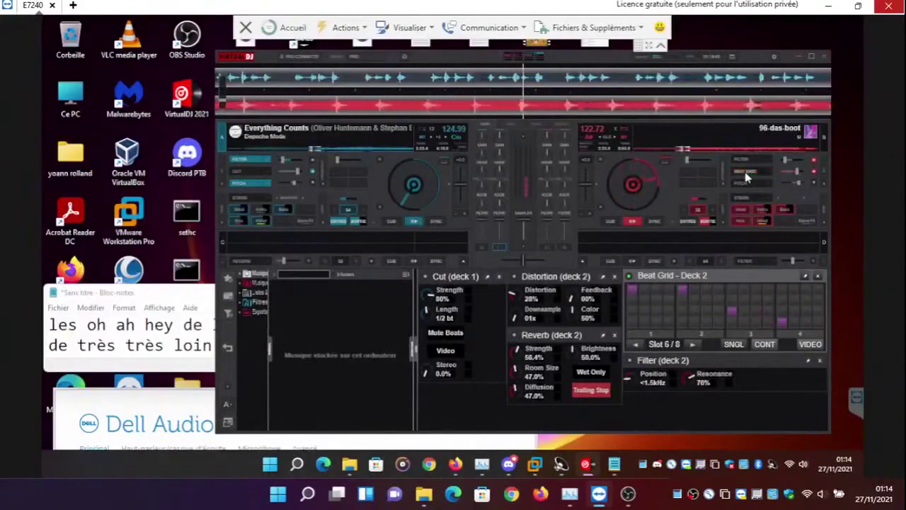
{"action": "left_click", "coordinate": [745, 173]}
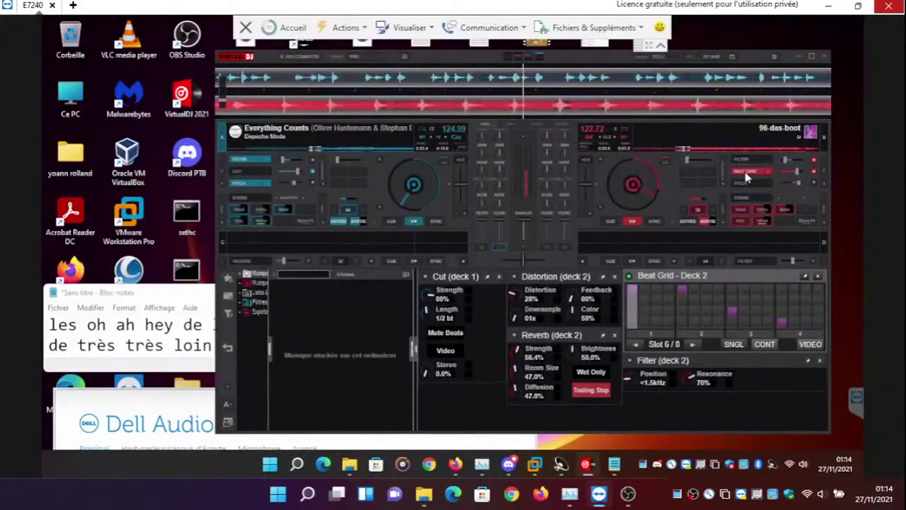
{"action": "left_click", "coordinate": [745, 173]}
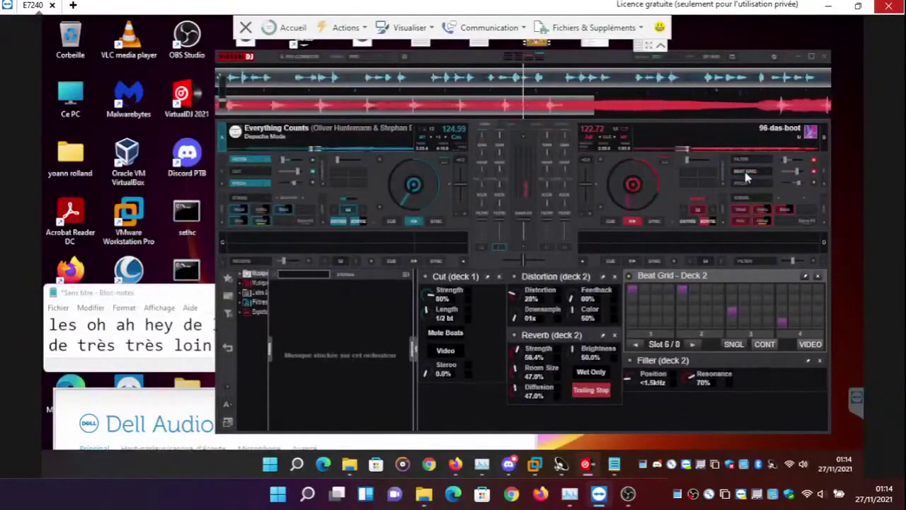
{"action": "left_click", "coordinate": [745, 173]}
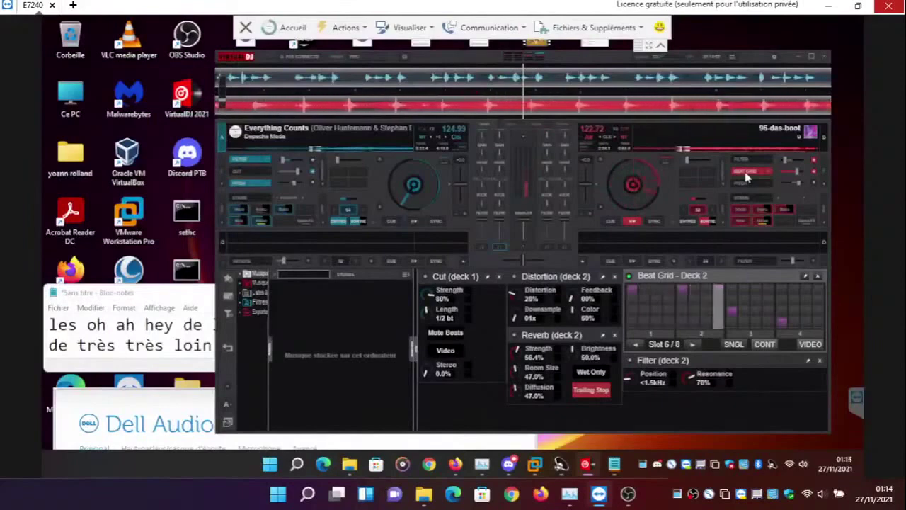
{"action": "left_click", "coordinate": [746, 175]}
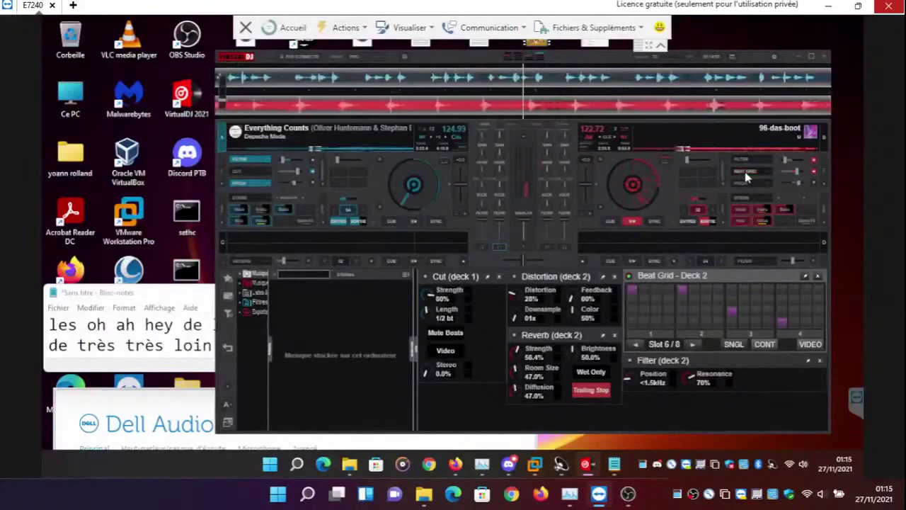
{"action": "left_click", "coordinate": [746, 175]}
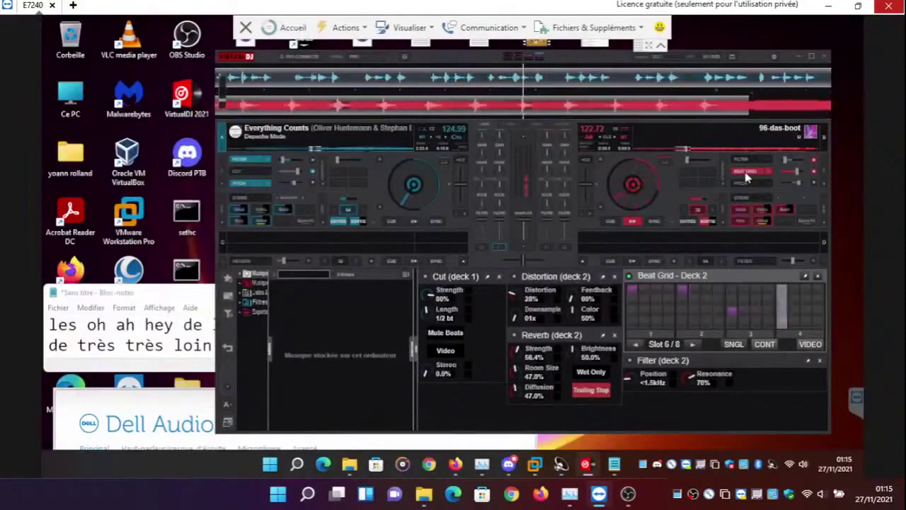
{"action": "left_click", "coordinate": [746, 175]}
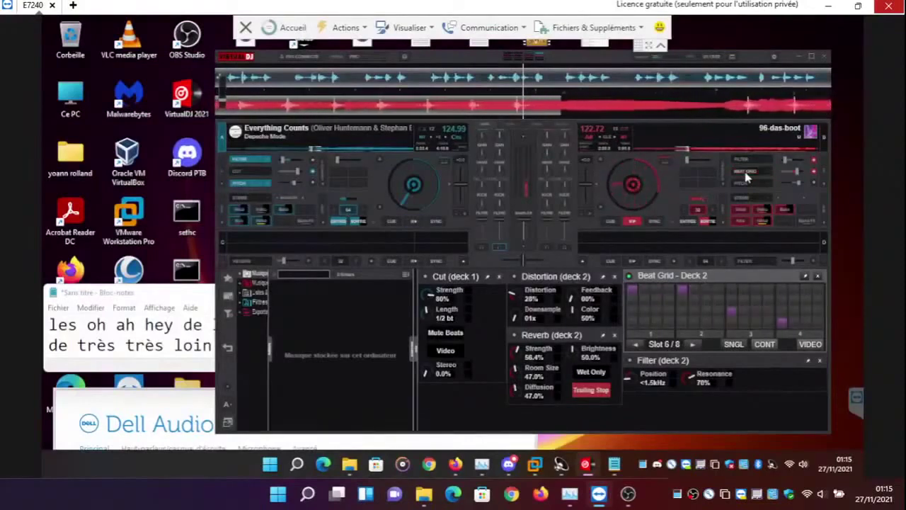
{"action": "left_click", "coordinate": [745, 175]}
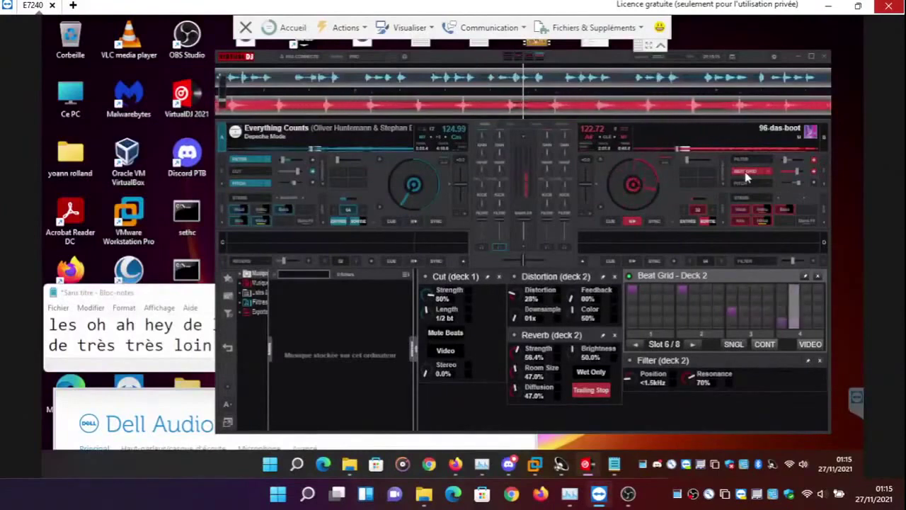
{"action": "left_click", "coordinate": [746, 175]}
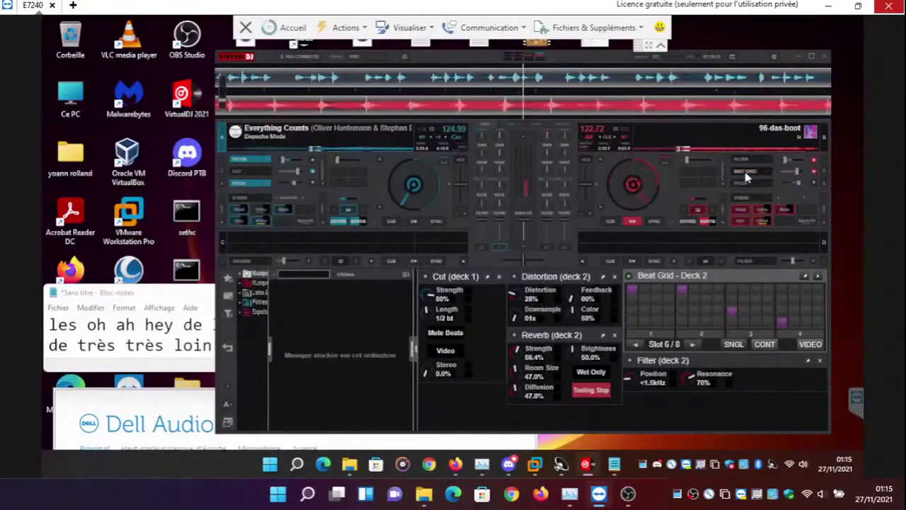
{"action": "left_click", "coordinate": [746, 175]}
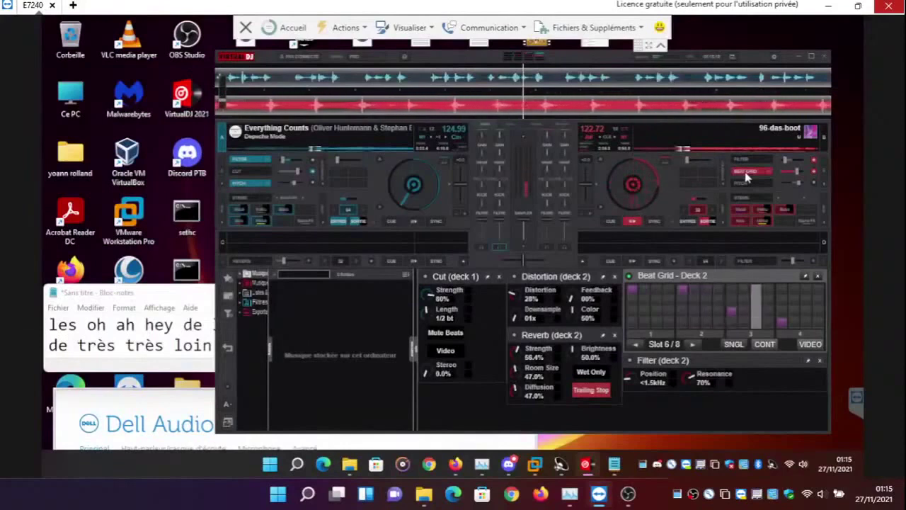
Toggle deck 2's Filter and Beat Grid effects repeatedly to compare the sound, ending with Filter off and Beat Grid on
{"action": "left_click", "coordinate": [745, 175]}
{"action": "left_click", "coordinate": [746, 175]}
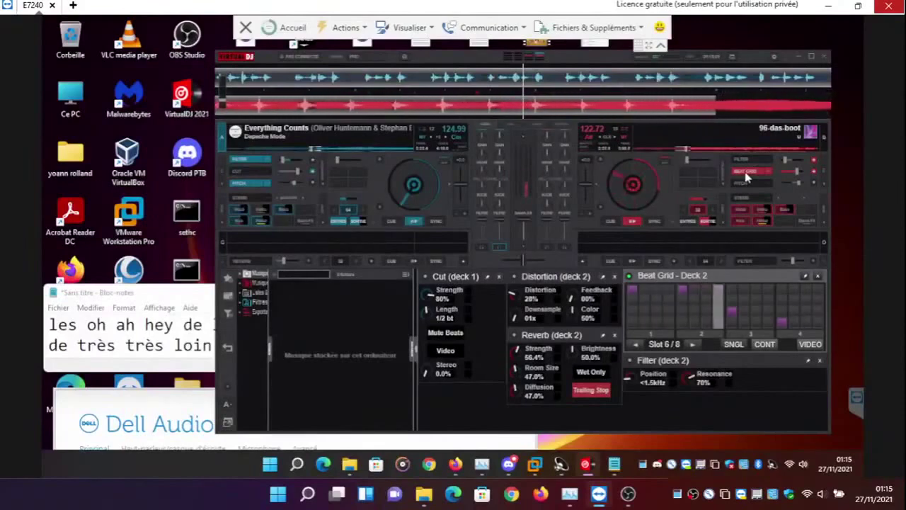
{"action": "left_click", "coordinate": [743, 163]}
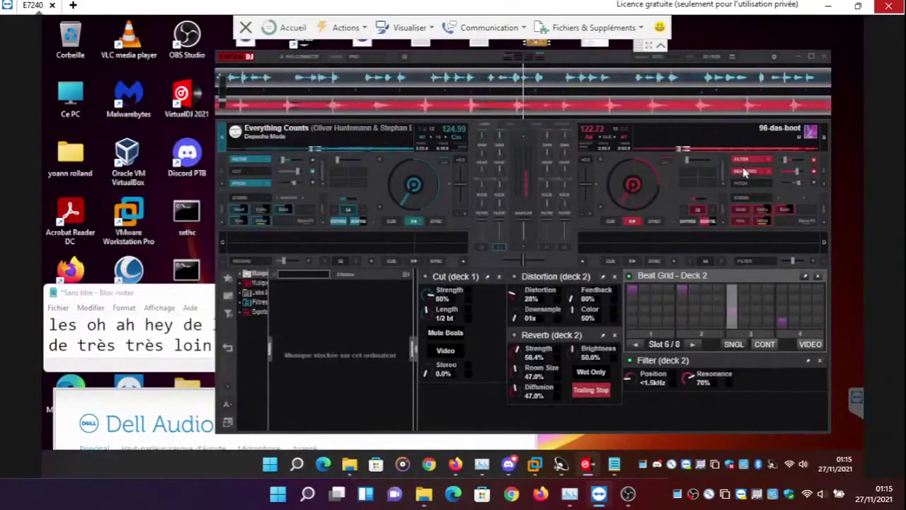
{"action": "left_click", "coordinate": [744, 172]}
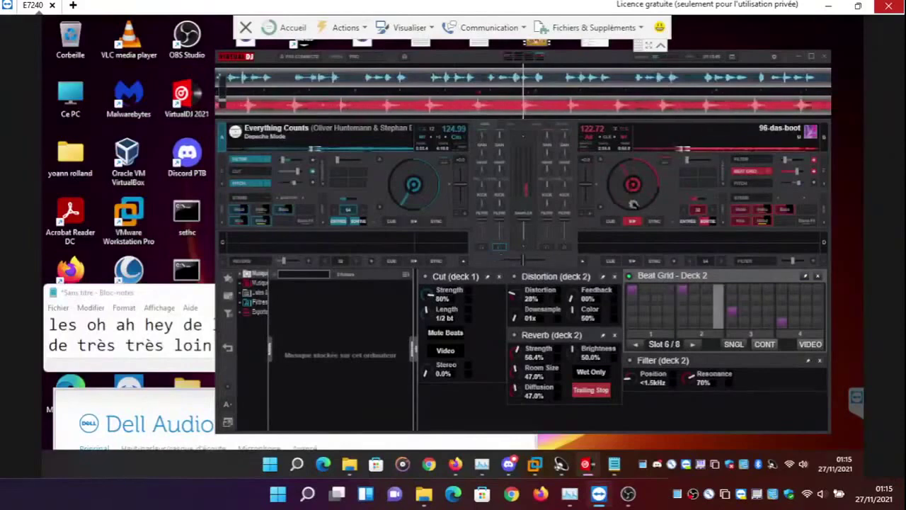
{"action": "left_click", "coordinate": [744, 173]}
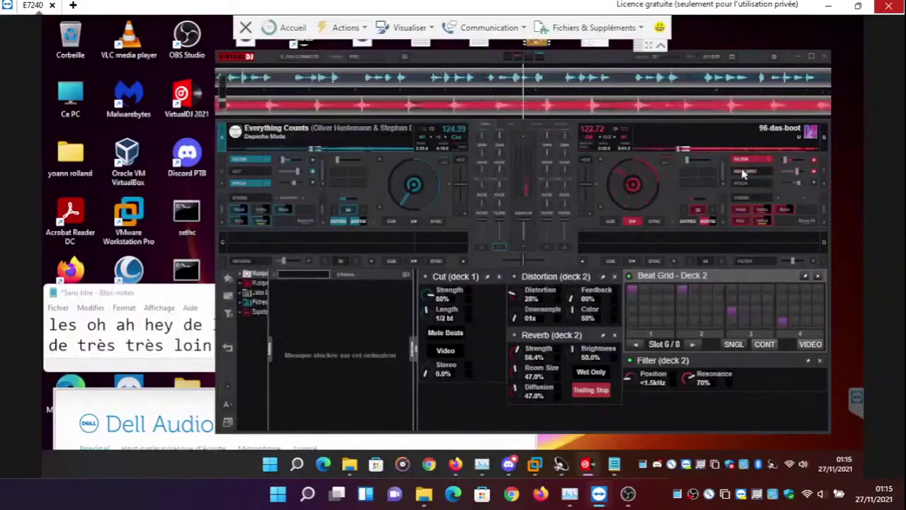
{"action": "left_click", "coordinate": [742, 172]}
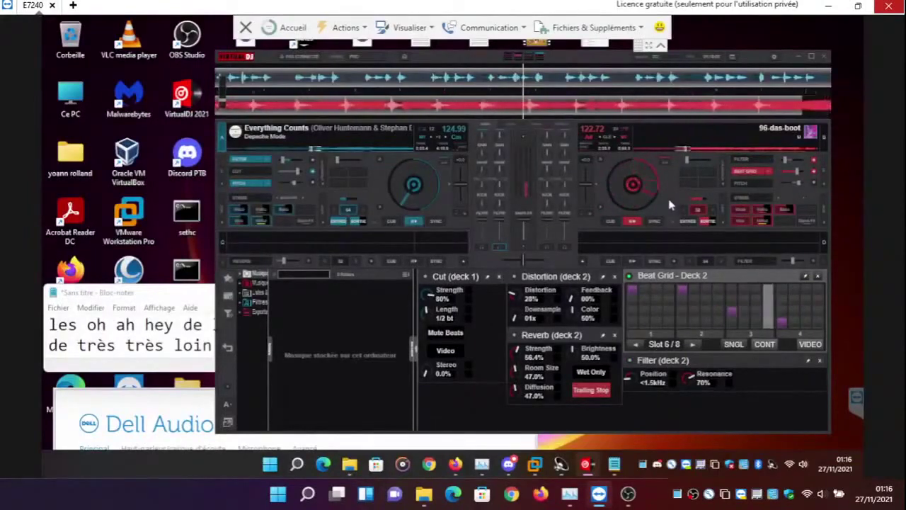
Close the Distortion (deck 2), Cut (deck 1), Reverb (deck 2) and Filter (deck 2) settings, keeping only deck 2's Beat Grid open
{"action": "left_click", "coordinate": [614, 276]}
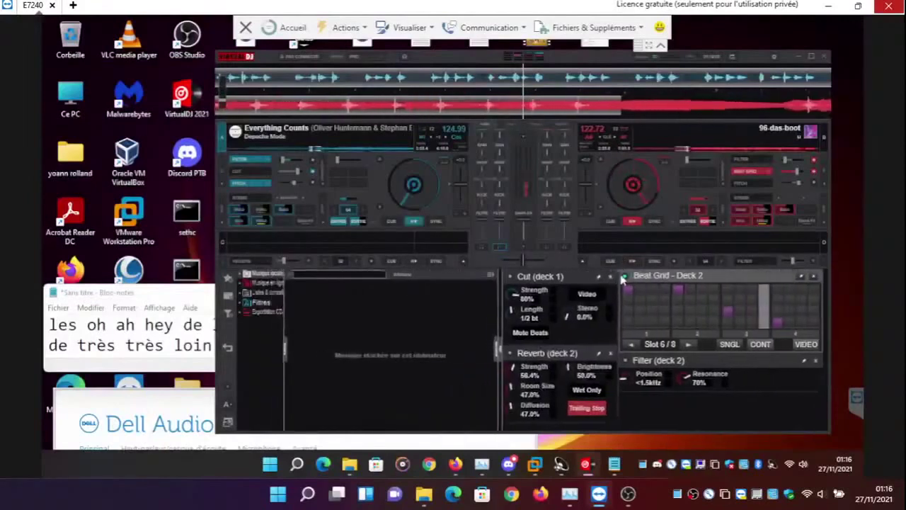
{"action": "left_click", "coordinate": [616, 276]}
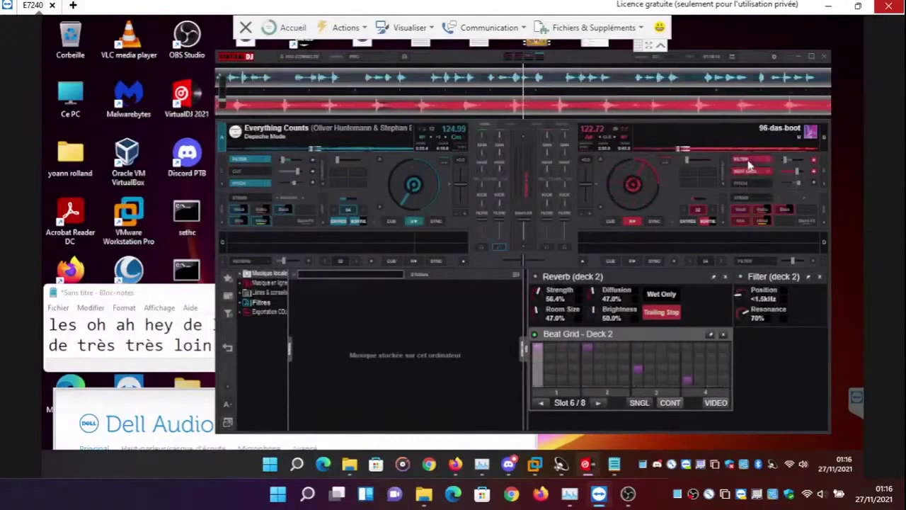
{"action": "left_click", "coordinate": [725, 276]}
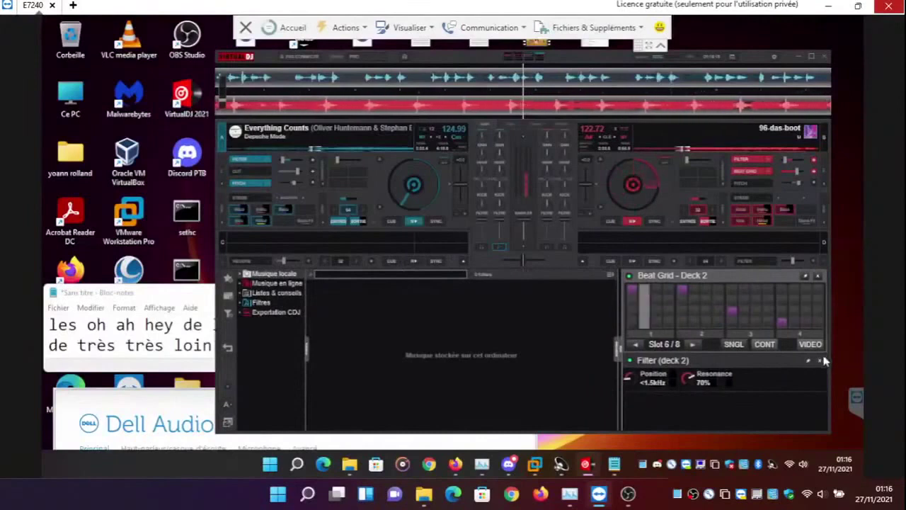
{"action": "left_click", "coordinate": [822, 360]}
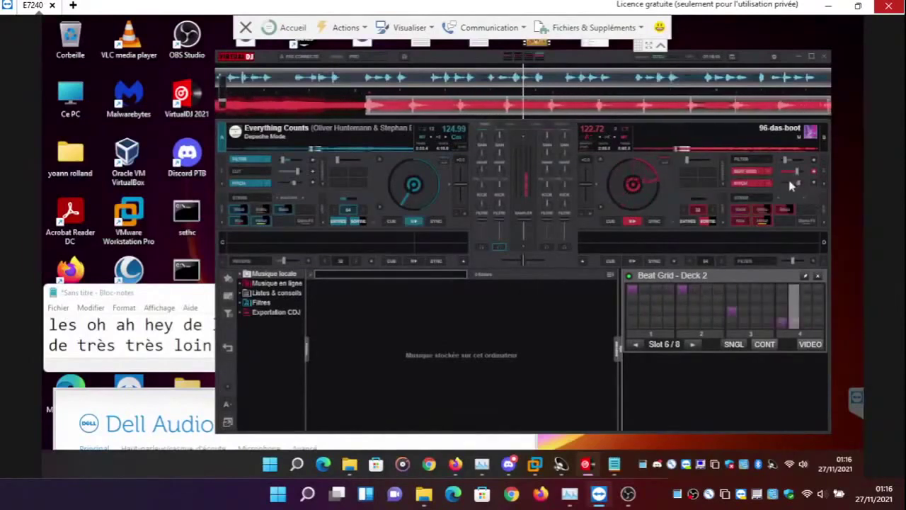
Toggle deck 2's Filter and Beat Grid effects again and audition Beat Grid pattern slot 7
{"action": "left_click", "coordinate": [752, 163]}
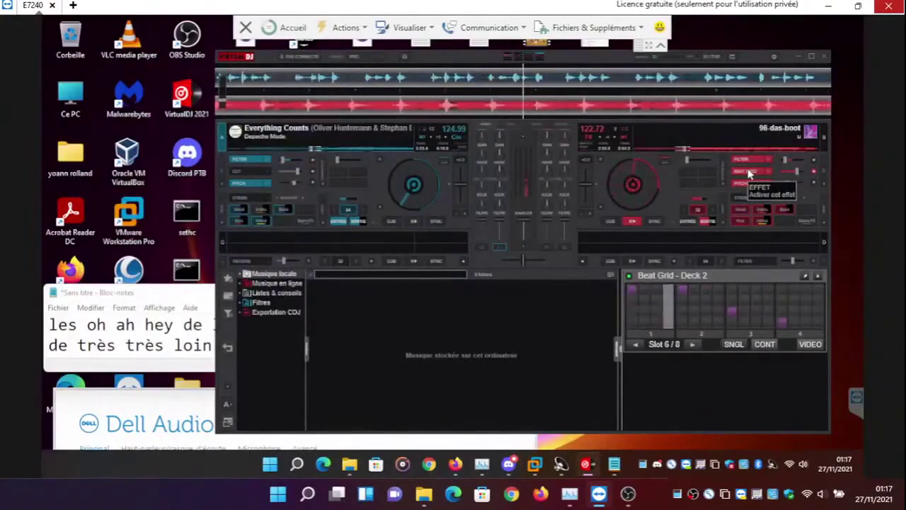
{"action": "left_click", "coordinate": [751, 173]}
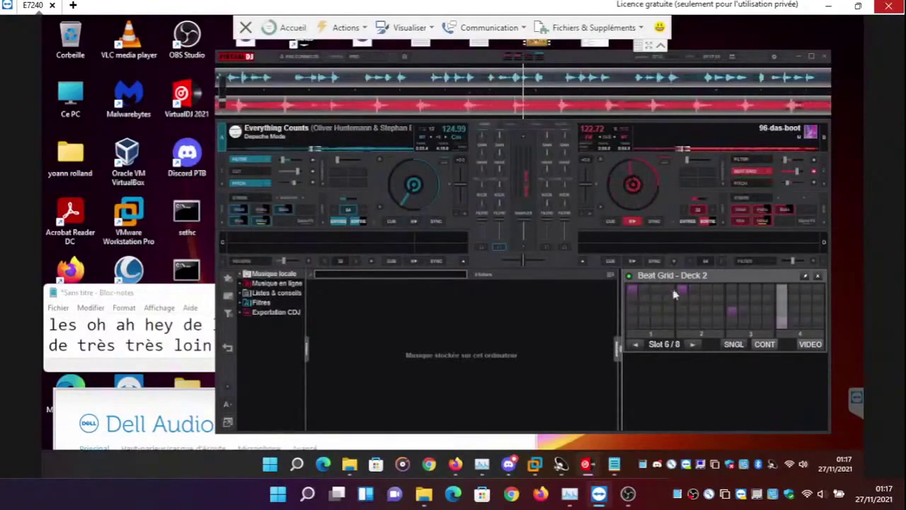
{"action": "left_click", "coordinate": [692, 344]}
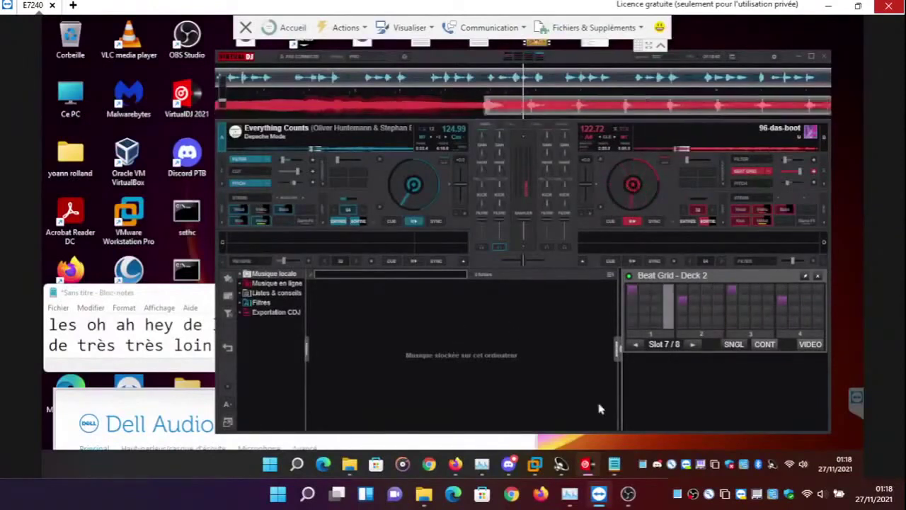
Switch deck 2's Beat Grid to slot 5 and remove the second block in each beat, leaving one block per beat
{"action": "left_click", "coordinate": [636, 344]}
{"action": "left_click", "coordinate": [636, 344]}
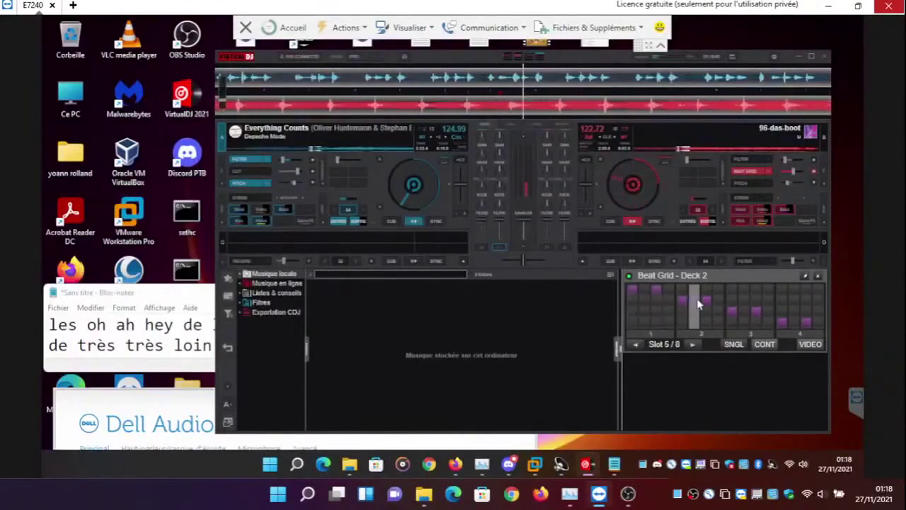
{"action": "left_click", "coordinate": [754, 310]}
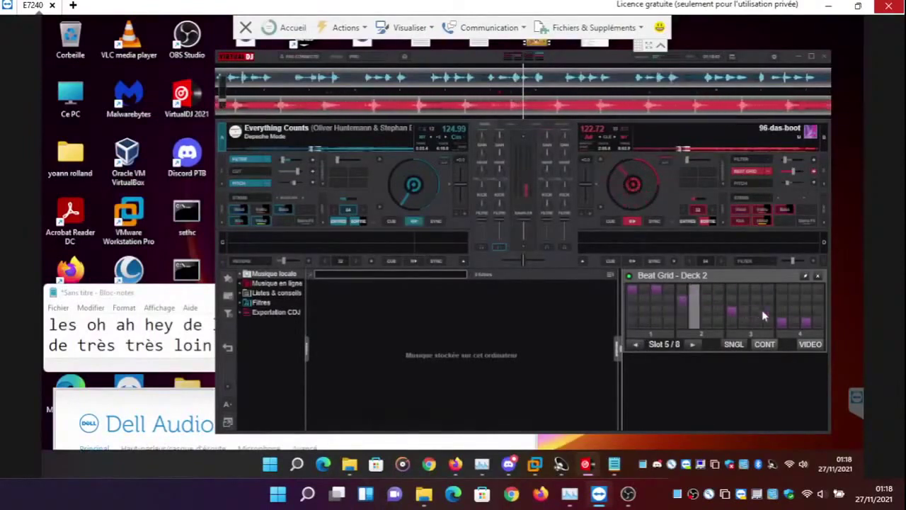
{"action": "left_click", "coordinate": [804, 322]}
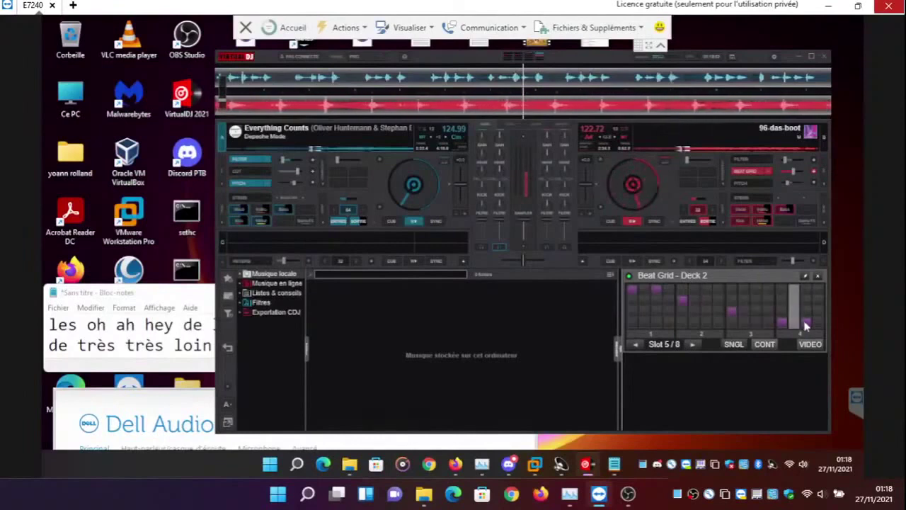
{"action": "left_click", "coordinate": [660, 292]}
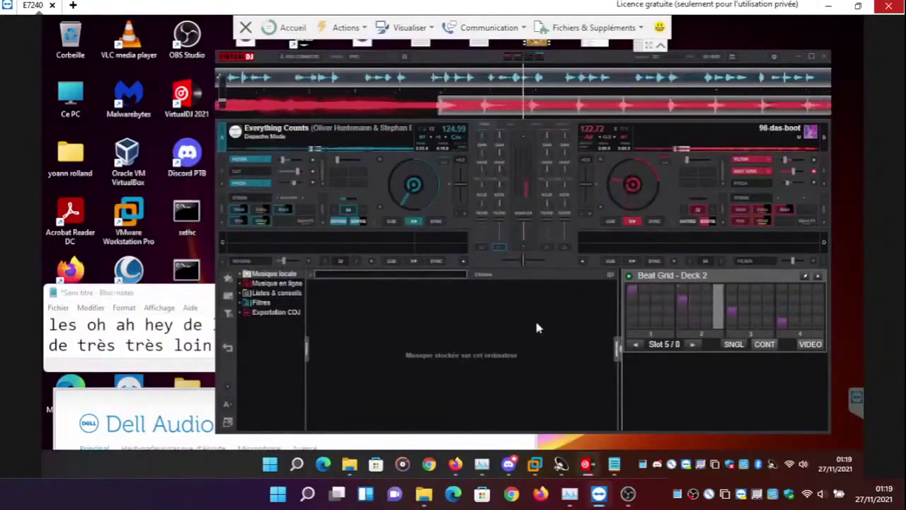
Raise the computer's audio volume by repeated increments
{"action": "key", "text": "XF86AudioRaiseVolume"}
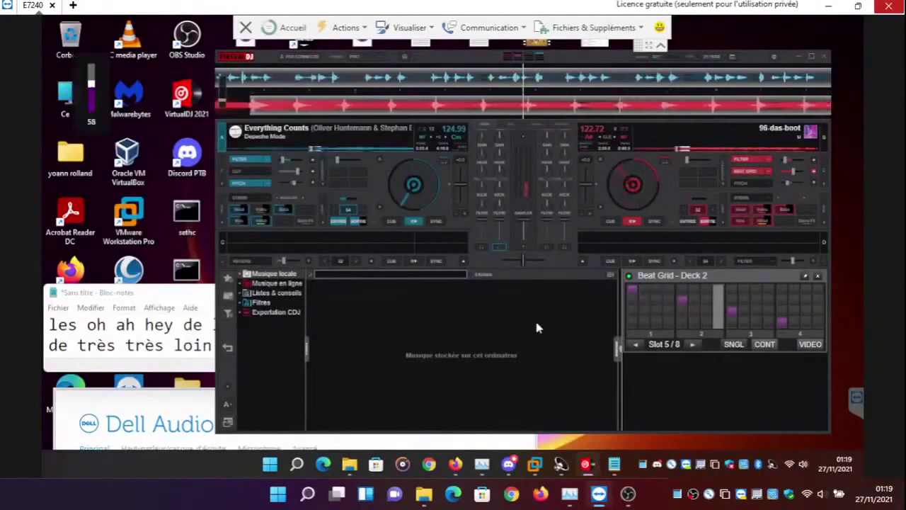
{"action": "key", "text": "XF86AudioRaiseVolume"}
{"action": "key", "text": "XF86AudioRaiseVolume"}
{"action": "key", "text": "XF86AudioRaiseVolume"}
{"action": "key", "text": "XF86AudioRaiseVolume"}
{"action": "key", "text": "XF86AudioRaiseVolume"}
{"action": "key", "text": "XF86AudioRaiseVolume"}
{"action": "key", "text": "XF86AudioRaiseVolume"}
{"action": "key", "text": "XF86AudioRaiseVolume"}
{"action": "key", "text": "XF86AudioRaiseVolume"}
{"action": "key", "text": "XF86AudioRaiseVolume"}
{"action": "key", "text": "XF86AudioRaiseVolume"}
{"action": "key", "text": "XF86AudioRaiseVolume"}
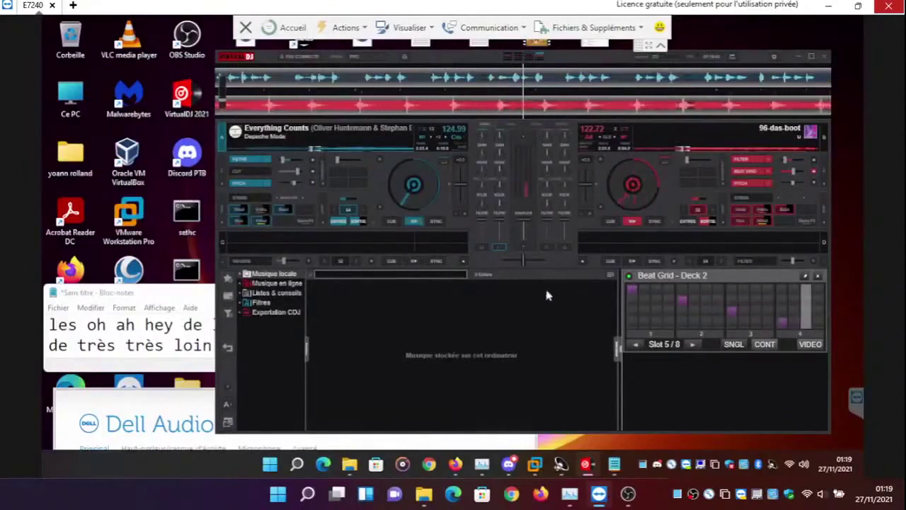
Switch deck 2's Beat Grid to slot 4 and clear the extra blocks, keeping only the first block of each beat
{"action": "left_click", "coordinate": [636, 344]}
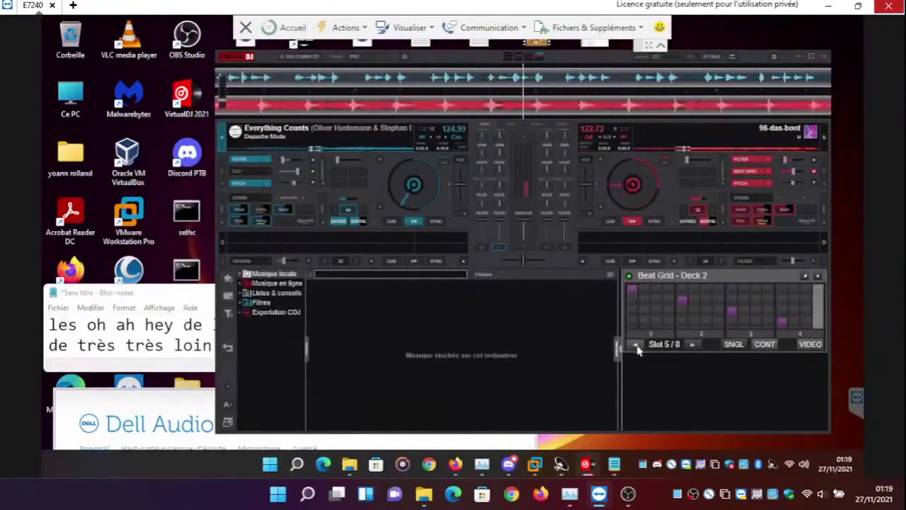
{"action": "left_click", "coordinate": [670, 291]}
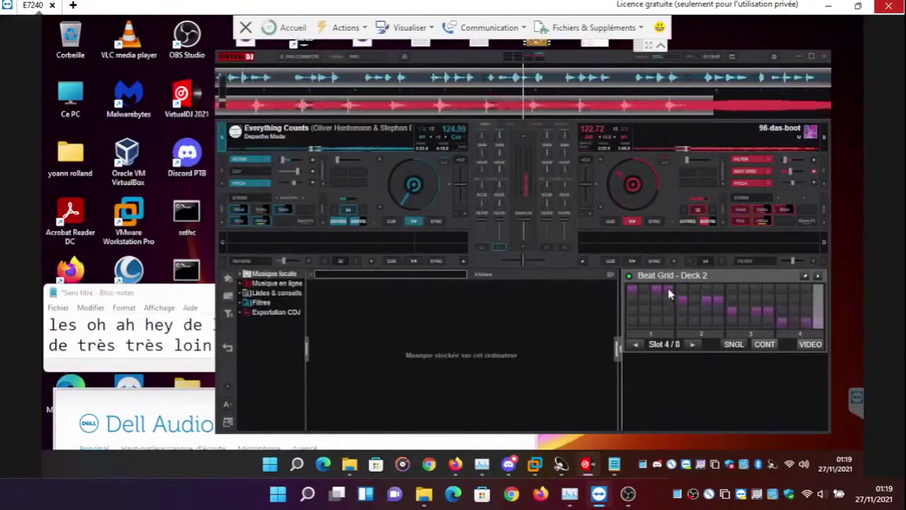
{"action": "left_click", "coordinate": [720, 302]}
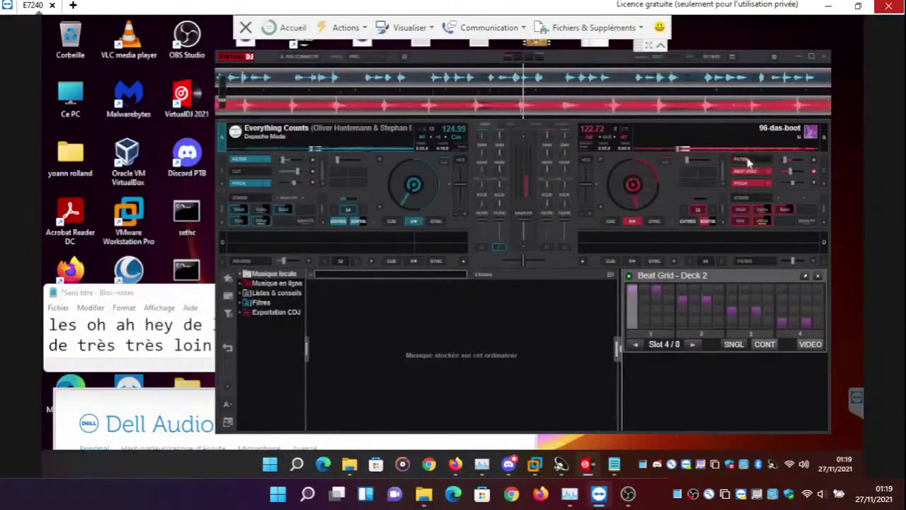
{"action": "left_click", "coordinate": [657, 290]}
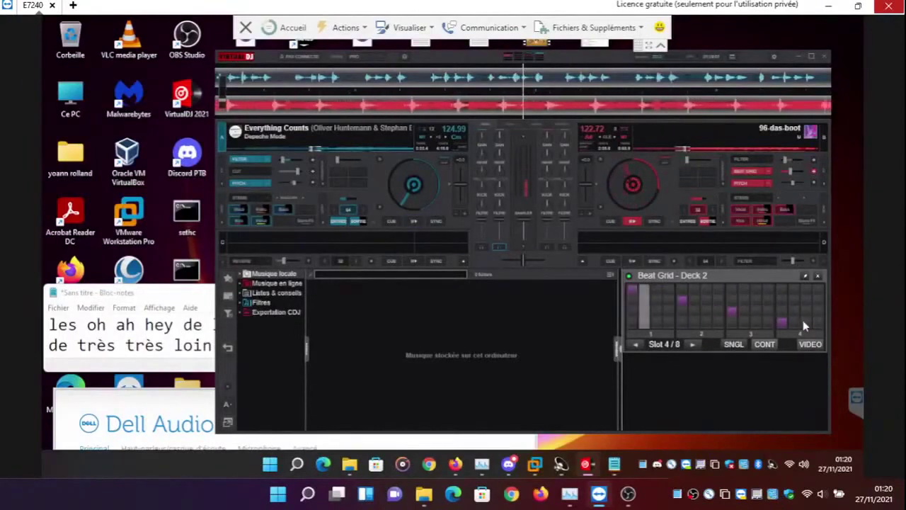
In Beat Grid slot 3, clear the extra blocks and reorder the first block of each beat so they rise from bottom row to top row
{"action": "left_click", "coordinate": [637, 344]}
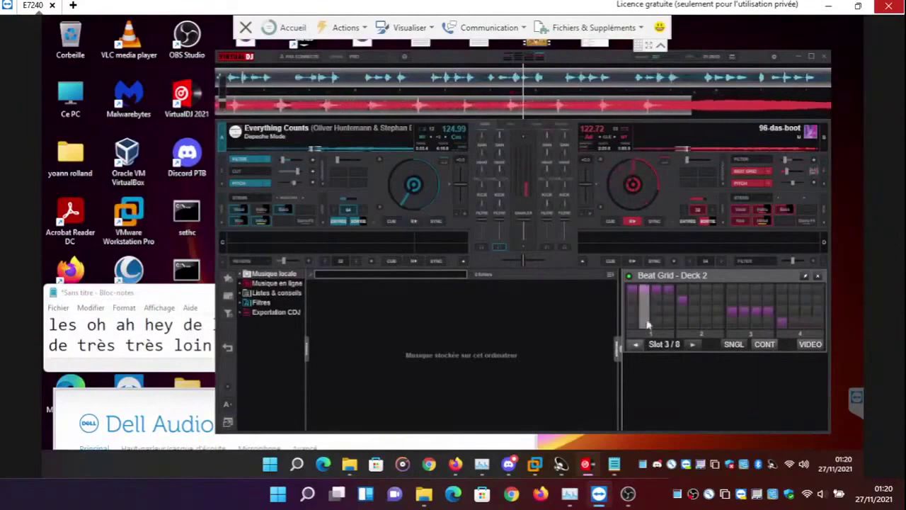
{"action": "left_click", "coordinate": [644, 289]}
{"action": "left_click", "coordinate": [656, 289]}
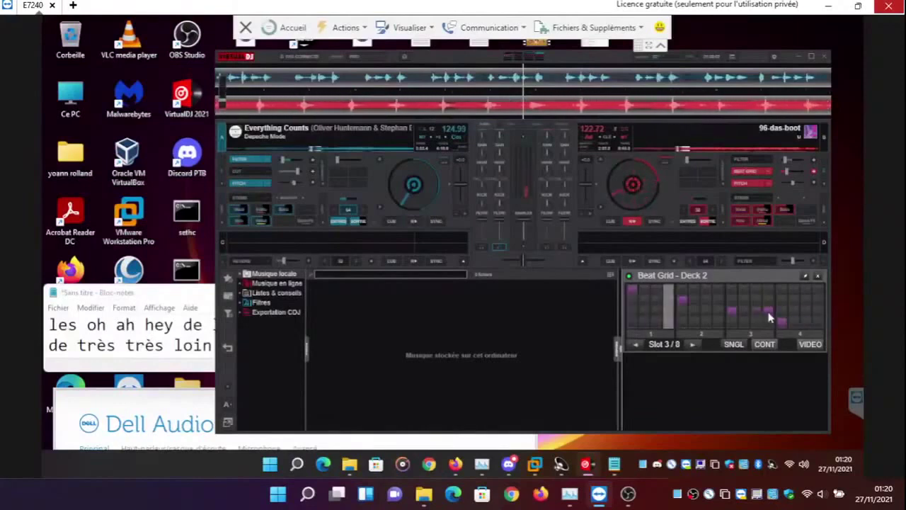
{"action": "left_click", "coordinate": [633, 324]}
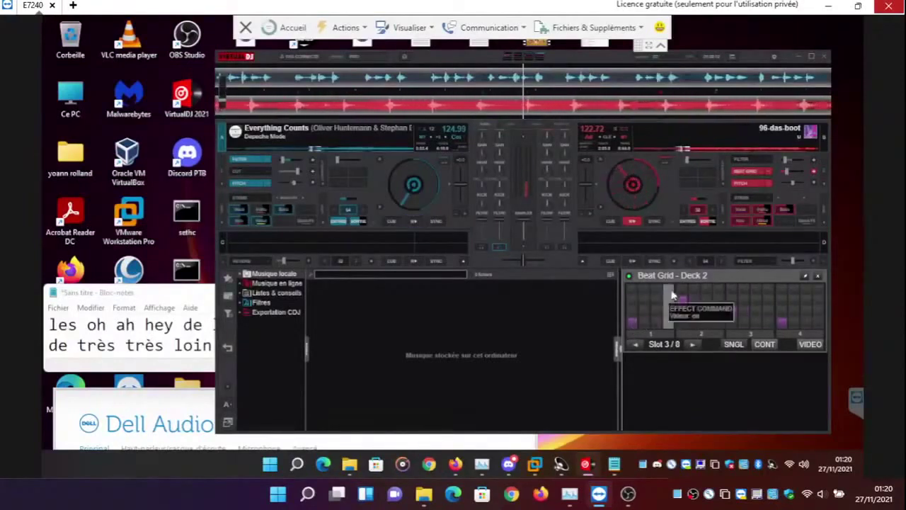
{"action": "left_click", "coordinate": [718, 291]}
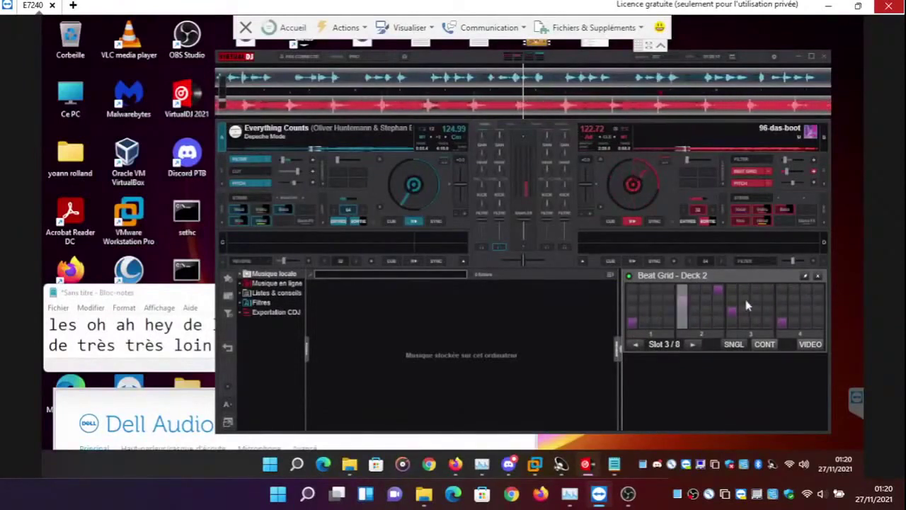
{"action": "left_click", "coordinate": [718, 291]}
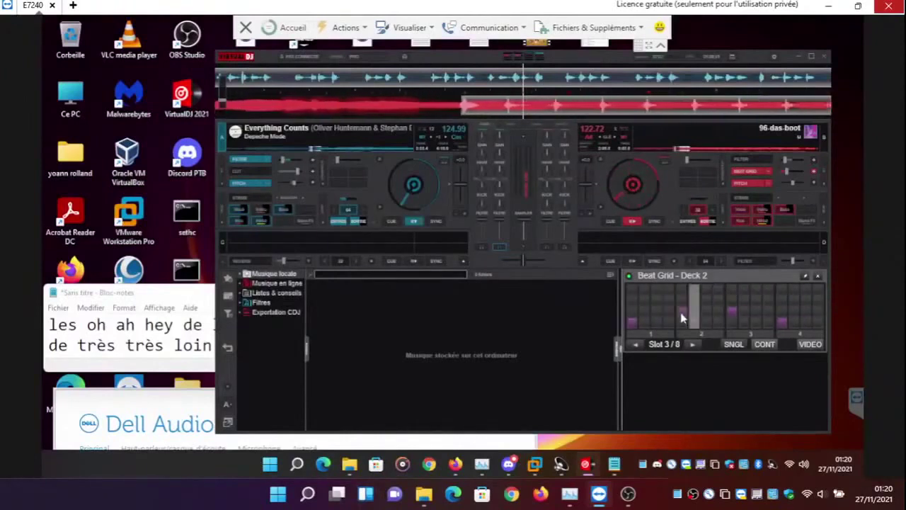
{"action": "left_click", "coordinate": [782, 291]}
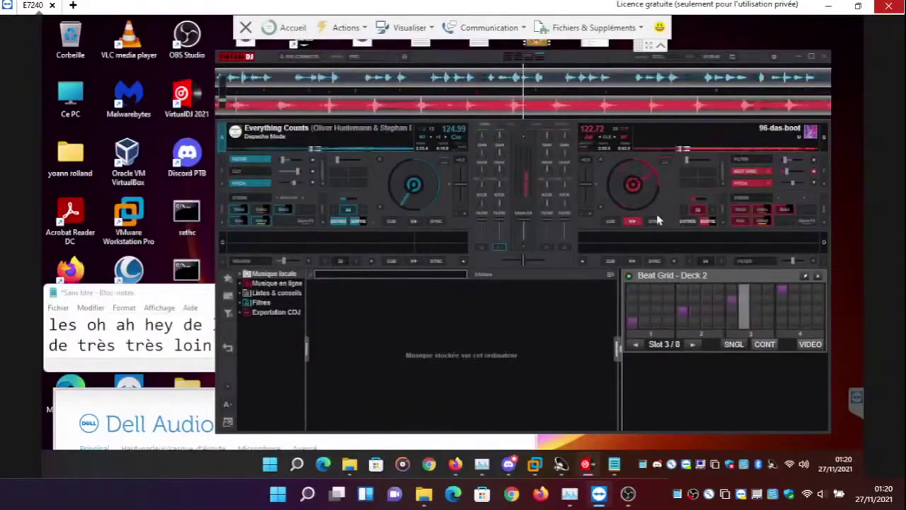
Restart deck 2 from its cue point, jump to positions around 0:55 in 96-das-boot to audition the pattern, and raise the audio volume
{"action": "left_click", "coordinate": [614, 222]}
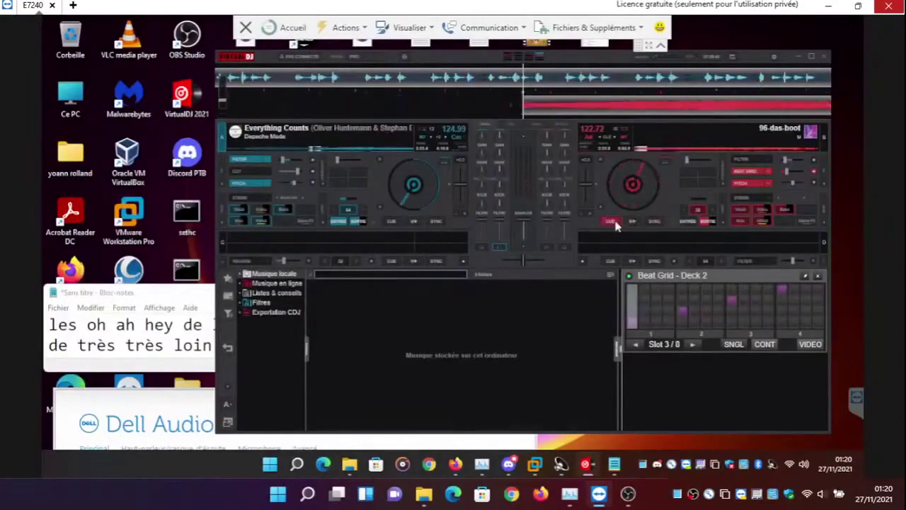
{"action": "left_click", "coordinate": [628, 223]}
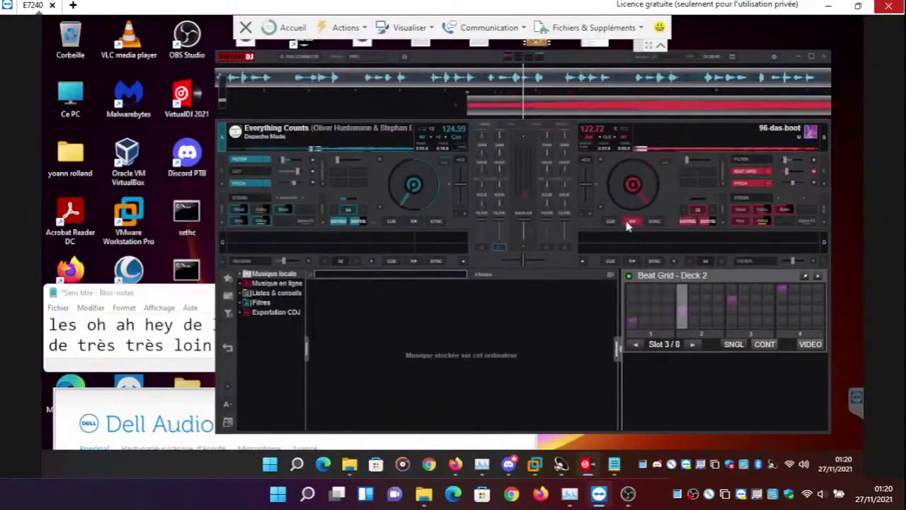
{"action": "left_click", "coordinate": [672, 149]}
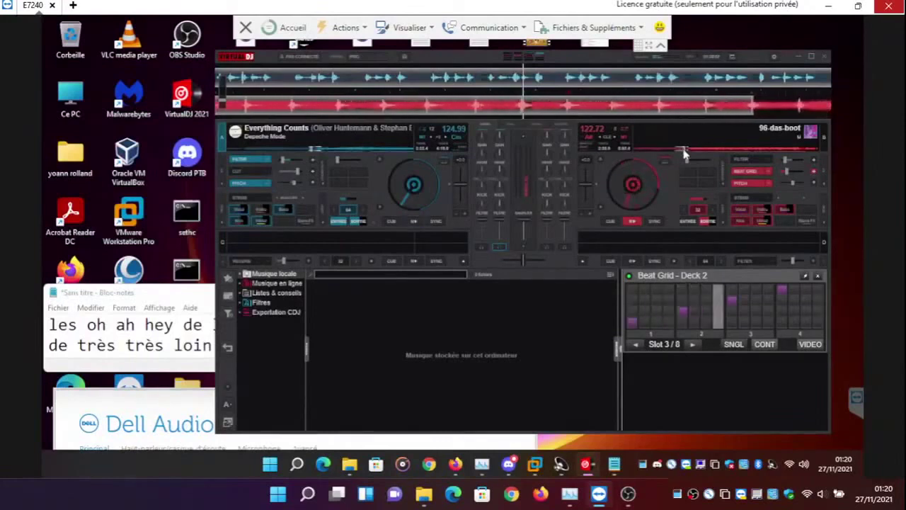
{"action": "mouse_move", "coordinate": [686, 155]}
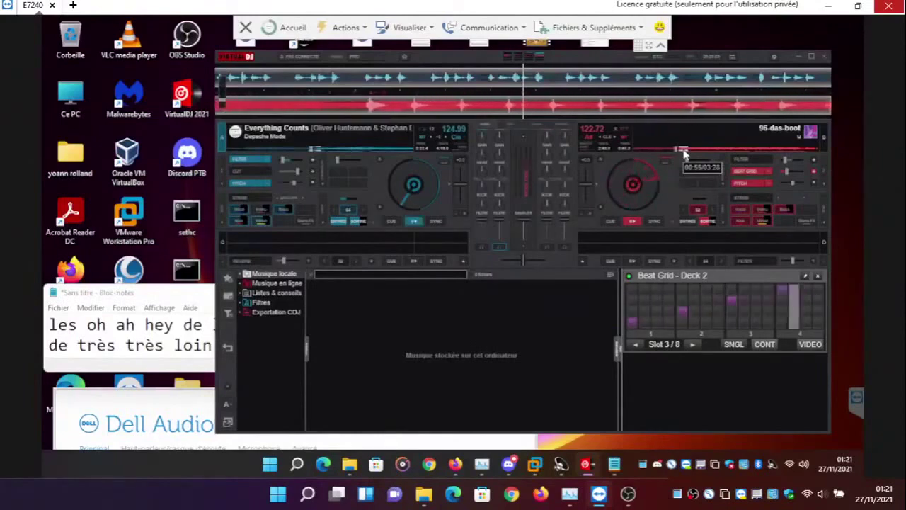
{"action": "left_click", "coordinate": [684, 153]}
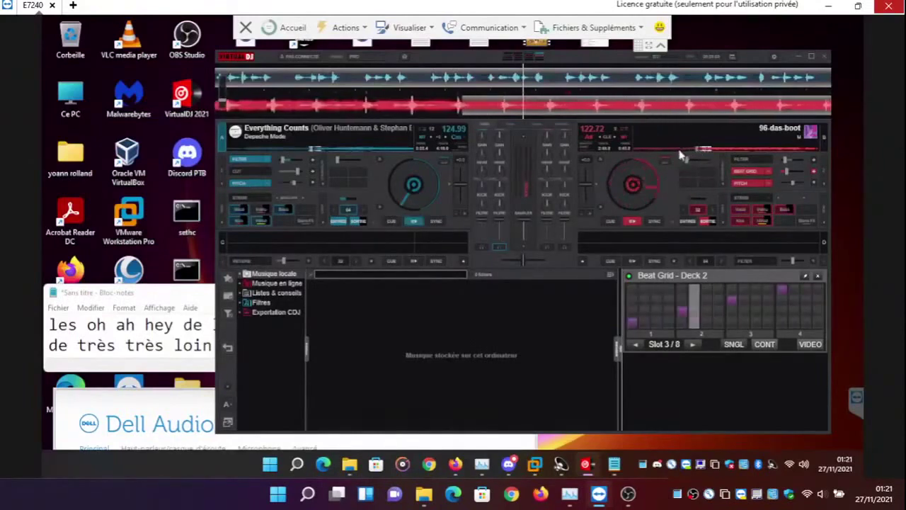
{"action": "left_click", "coordinate": [680, 152]}
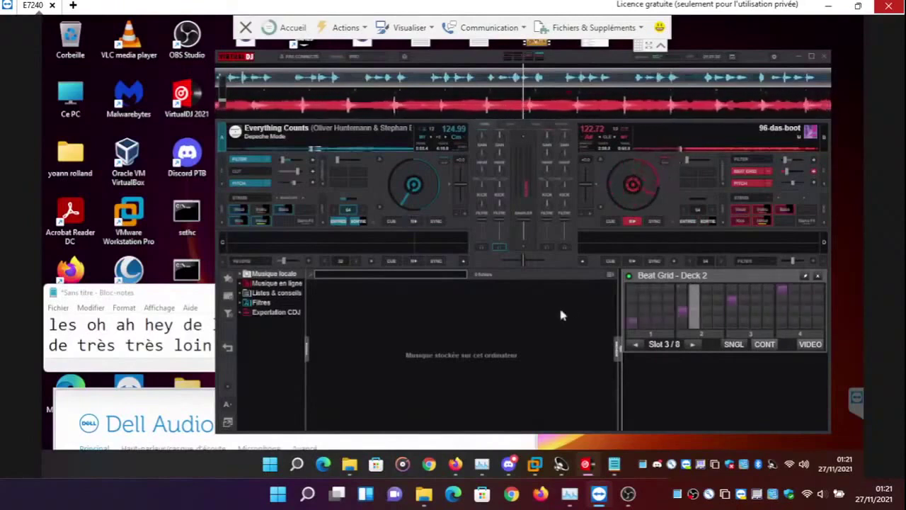
{"action": "key", "text": "XF86AudioRaiseVolume"}
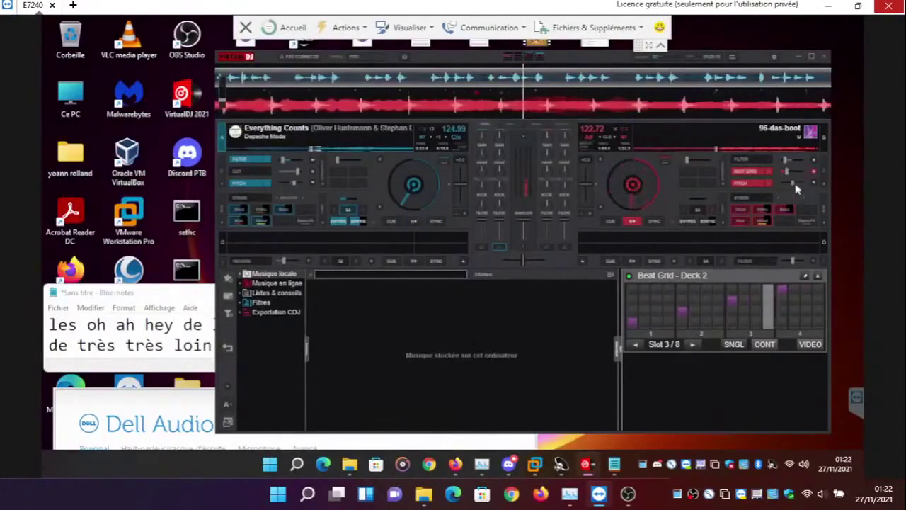
Switch deck 2's Filter effect on and off repeatedly and jump back to an earlier part of 96-das-boot to audition it
{"action": "left_click", "coordinate": [743, 160]}
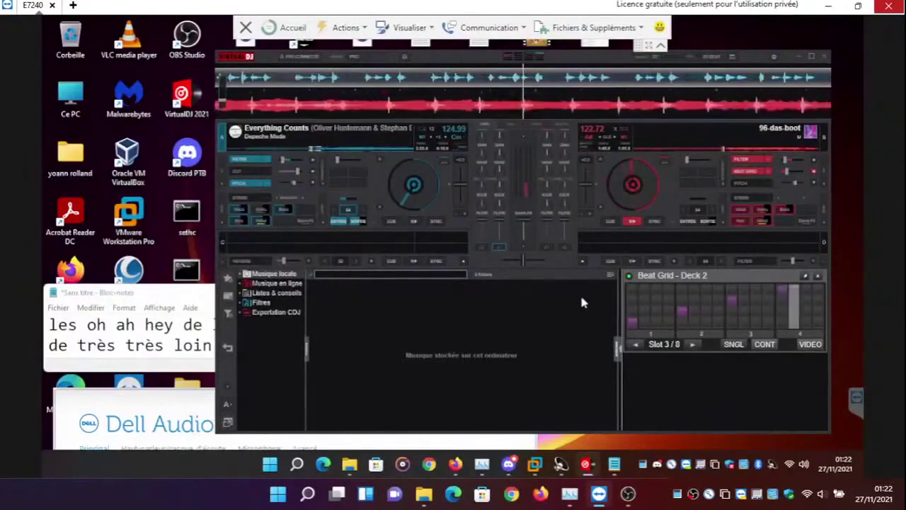
{"action": "key", "text": "space"}
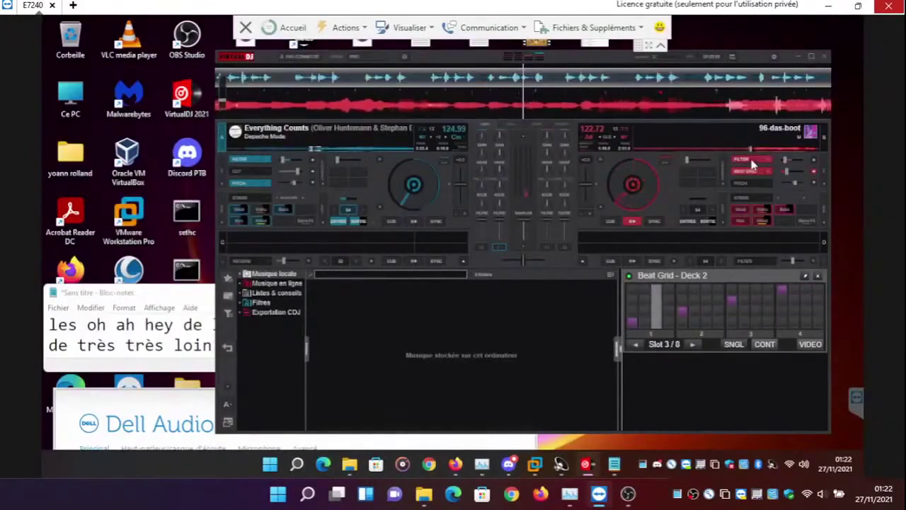
{"action": "left_click", "coordinate": [750, 161]}
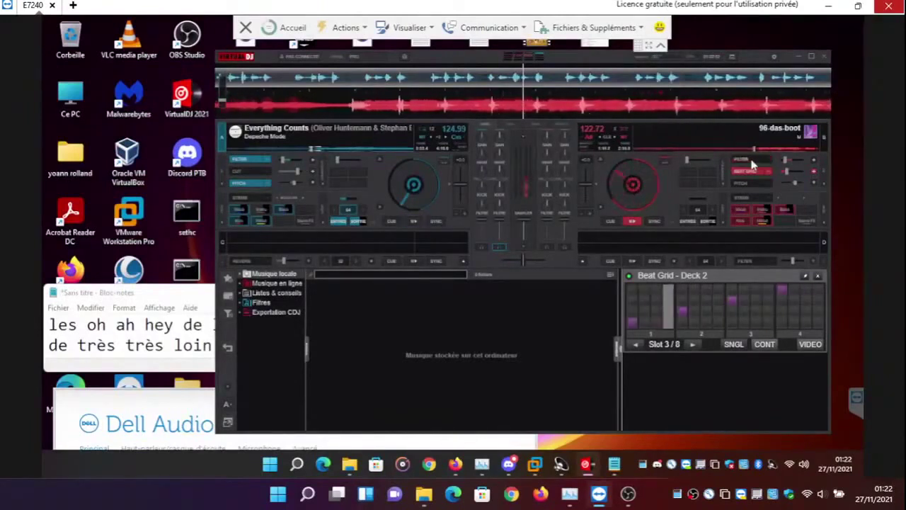
{"action": "left_click", "coordinate": [750, 160]}
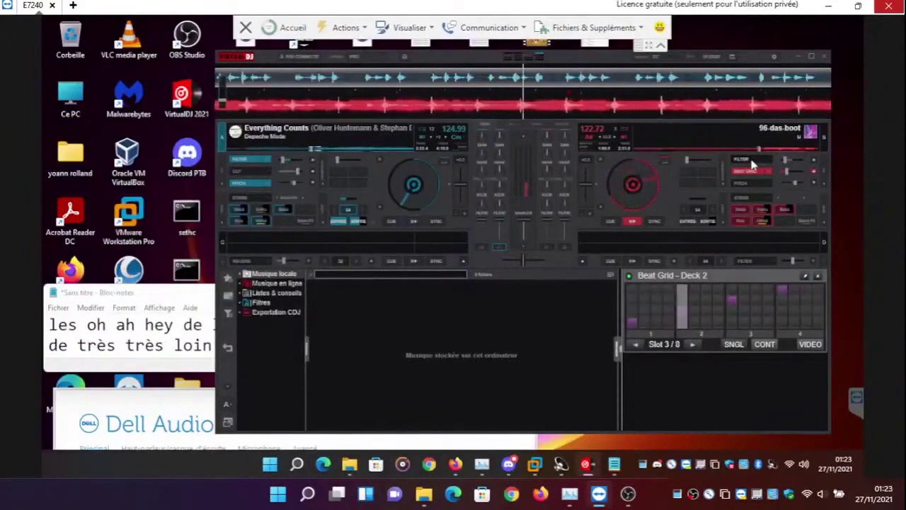
{"action": "left_click", "coordinate": [750, 161]}
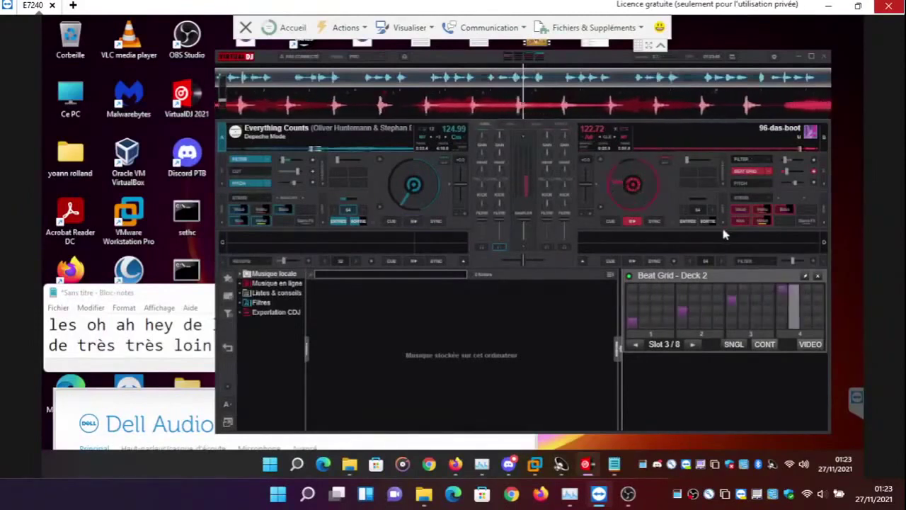
{"action": "left_click", "coordinate": [655, 153]}
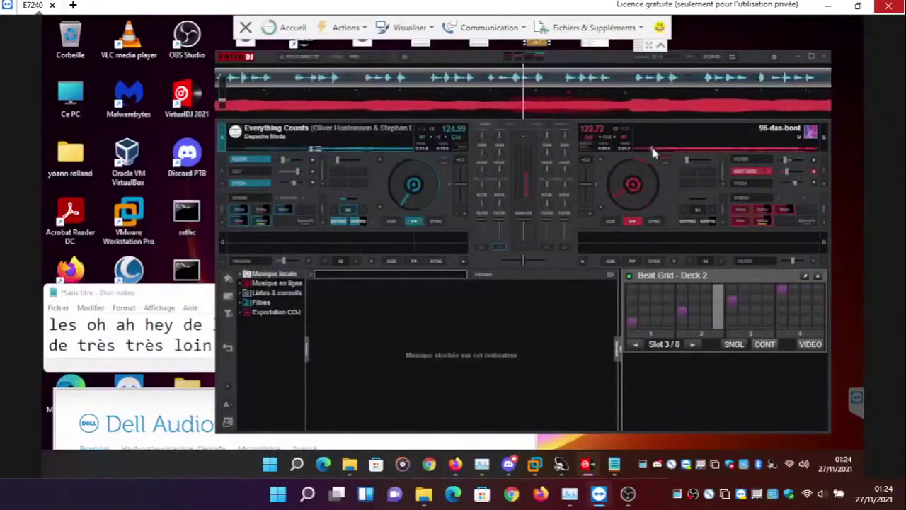
{"action": "left_click", "coordinate": [743, 161]}
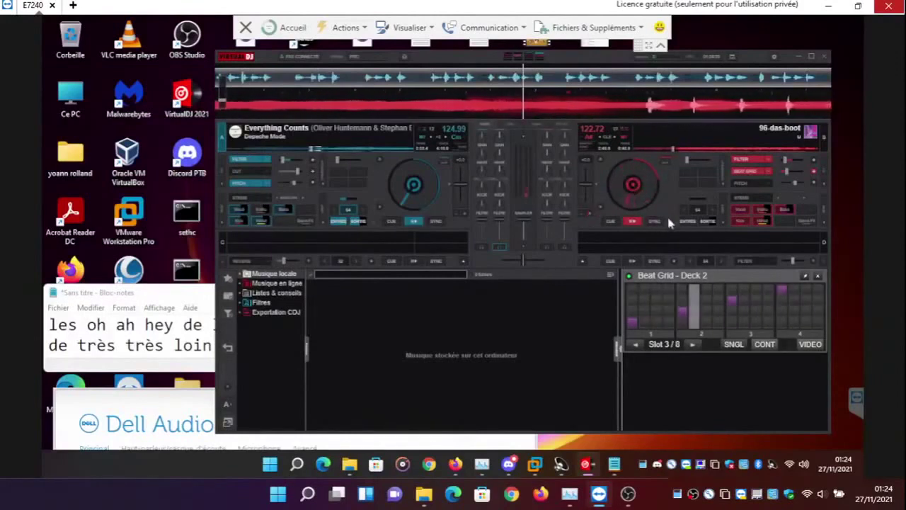
Try marking a loop on deck 2 with in and out points, and adjust the loop length
{"action": "left_click", "coordinate": [686, 224]}
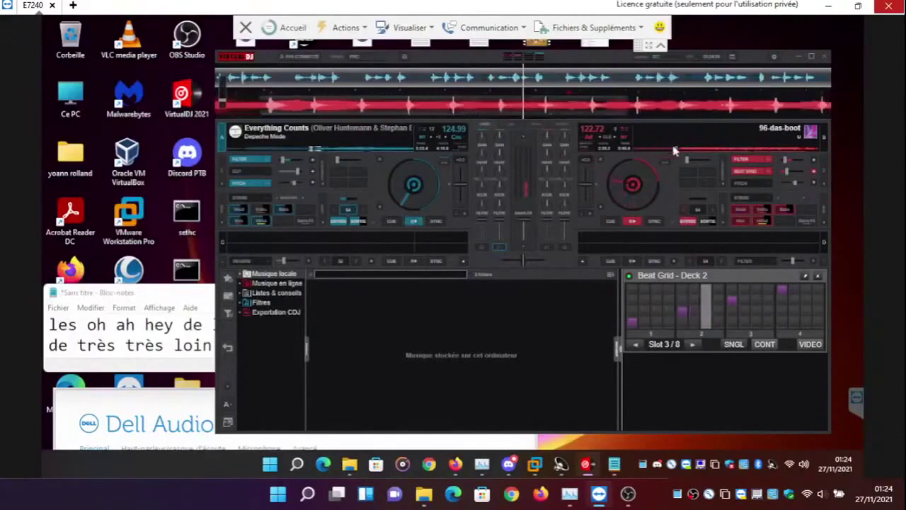
{"action": "left_click", "coordinate": [686, 223]}
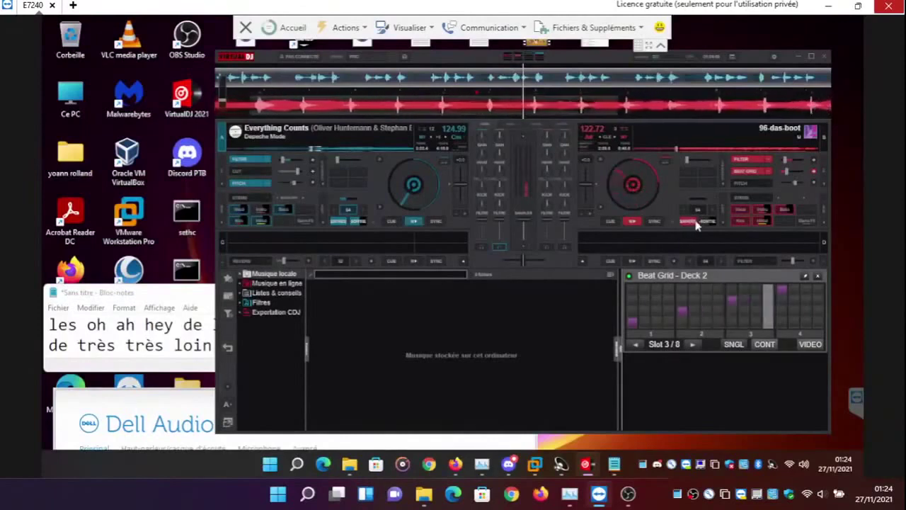
{"action": "left_click", "coordinate": [705, 221]}
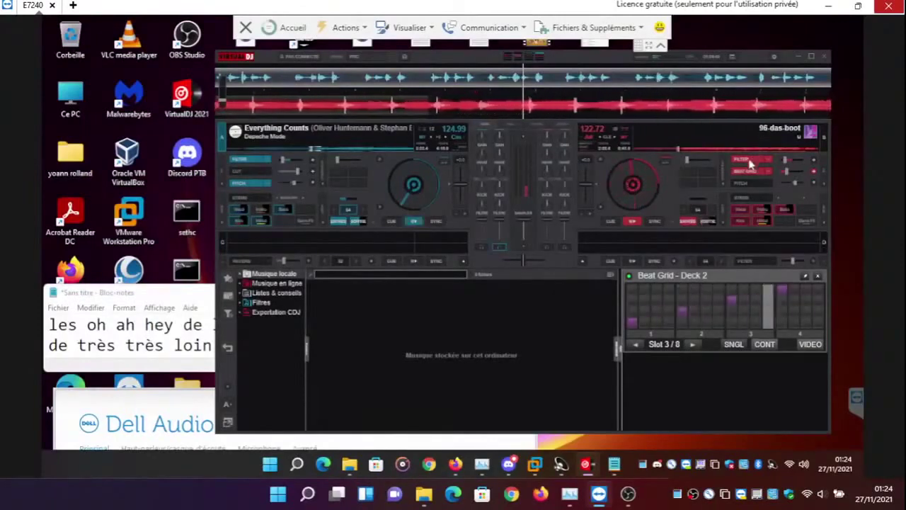
{"action": "left_click", "coordinate": [710, 212]}
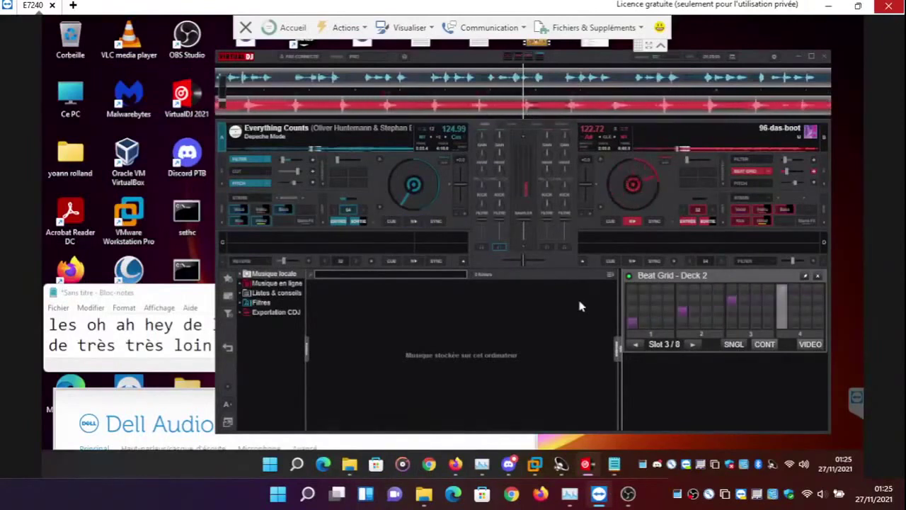
Jump back to an earlier point in 96-das-boot and set a new loop on deck 2
{"action": "left_click", "coordinate": [676, 150]}
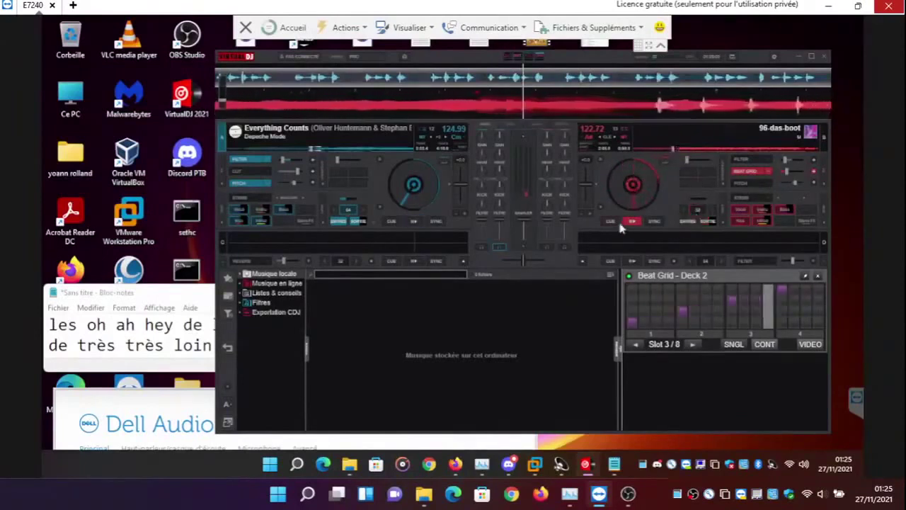
{"action": "left_click", "coordinate": [667, 149]}
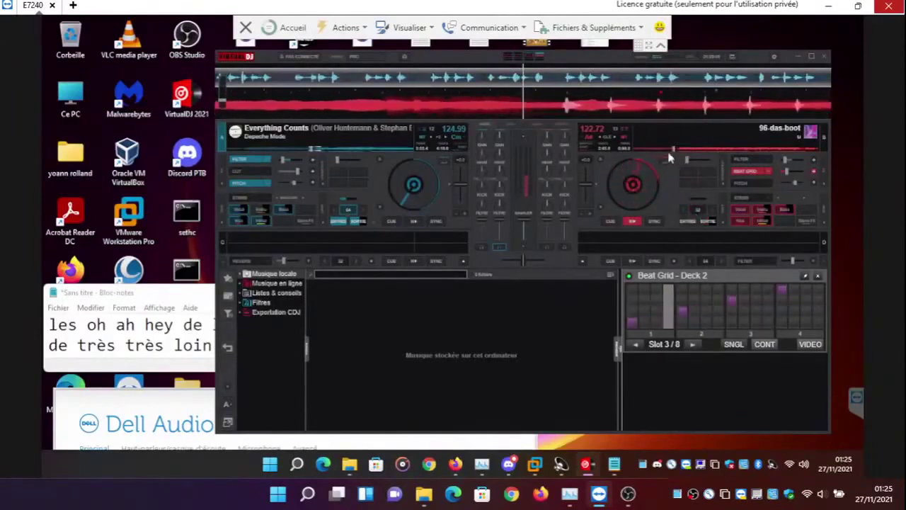
{"action": "left_click", "coordinate": [685, 223]}
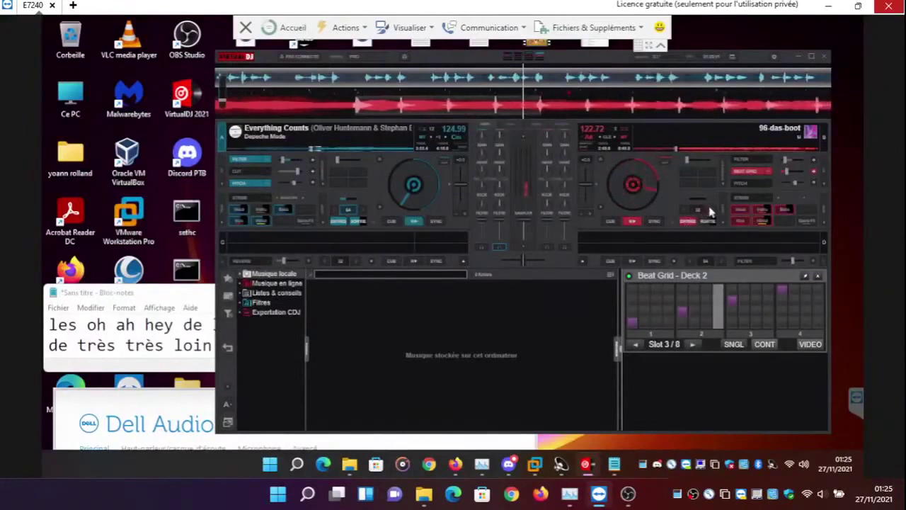
{"action": "left_click", "coordinate": [712, 214]}
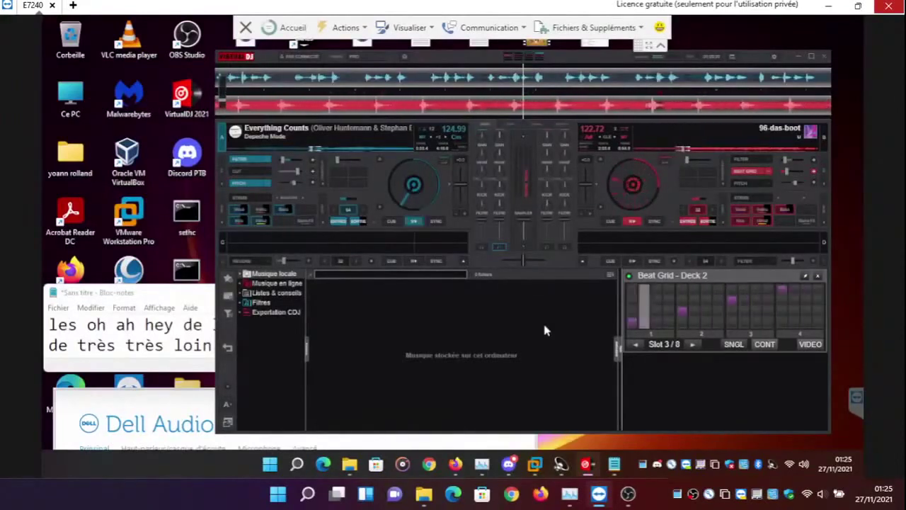
Switch to Notepad and replace the whole note with "toujour une musiue de guerre"
{"action": "left_click", "coordinate": [164, 313]}
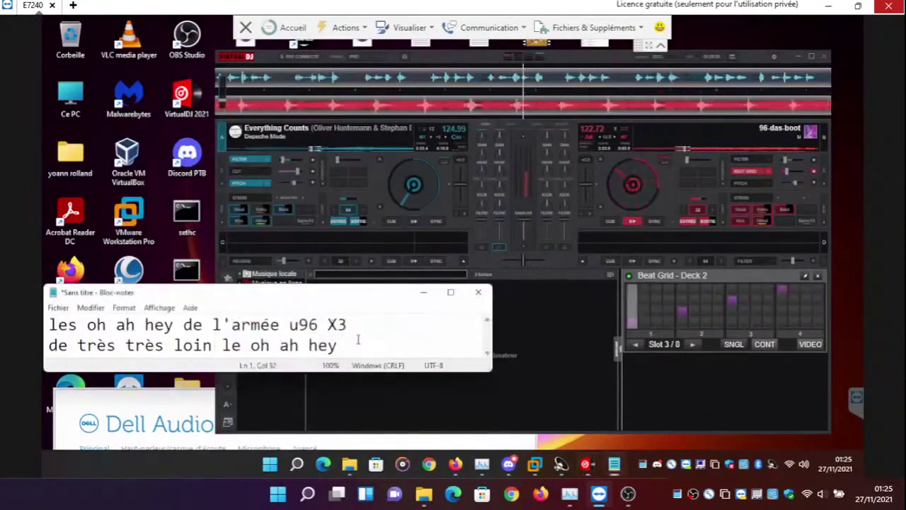
{"action": "key", "text": "ctrl+a"}
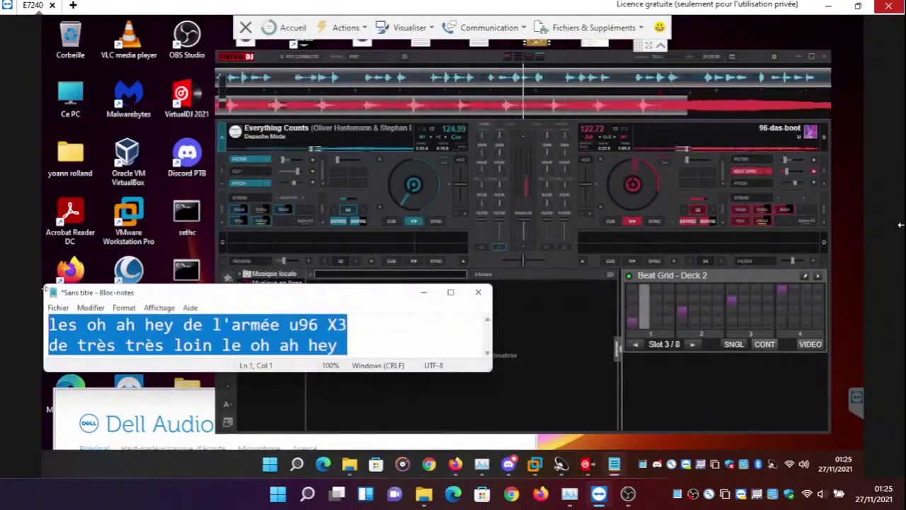
{"action": "type", "text": "touh"}
{"action": "key", "text": "BackSpace"}
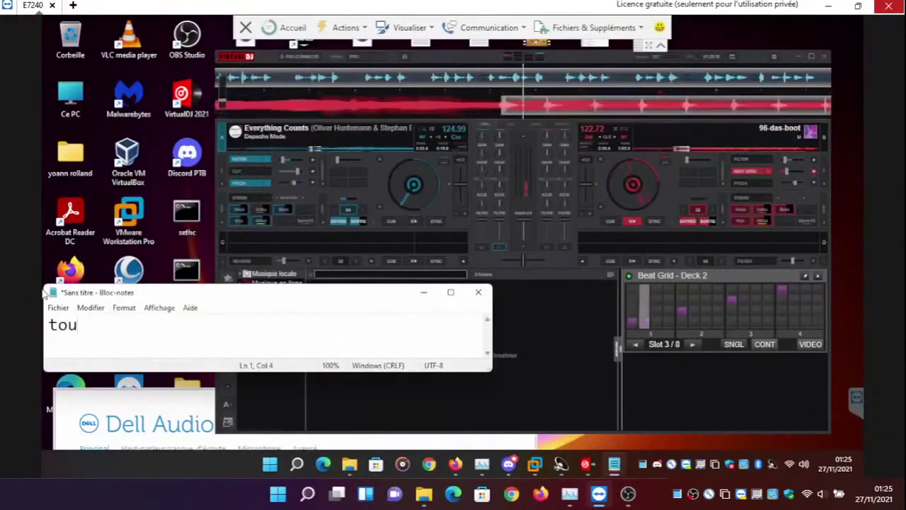
{"action": "type", "text": "jour une"}
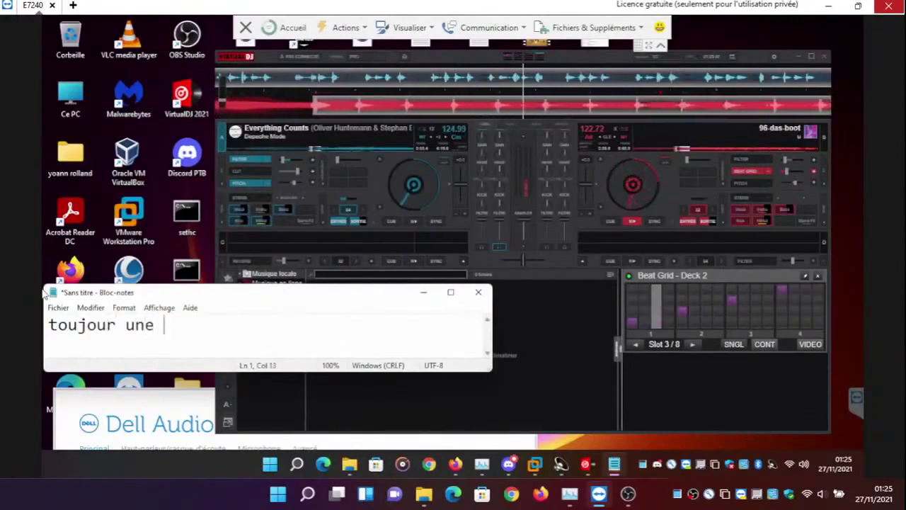
{"action": "type", "text": " musiu"}
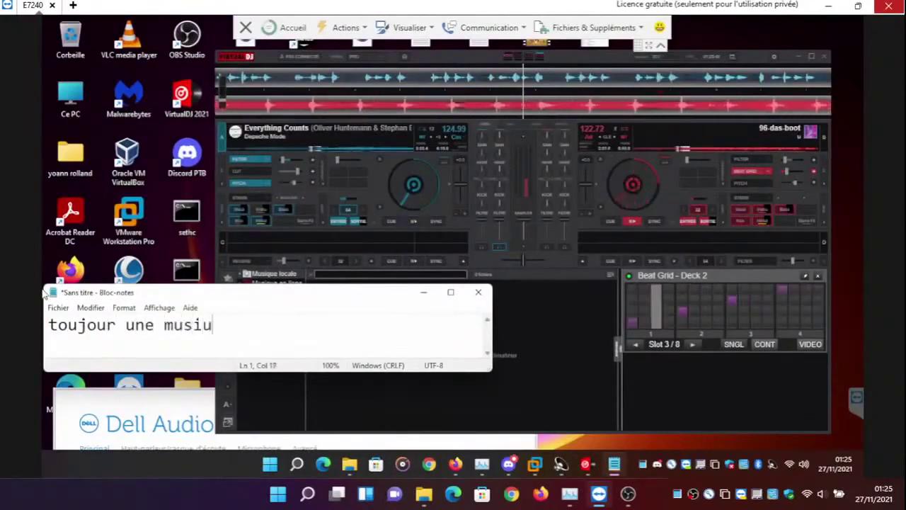
{"action": "type", "text": "e de "}
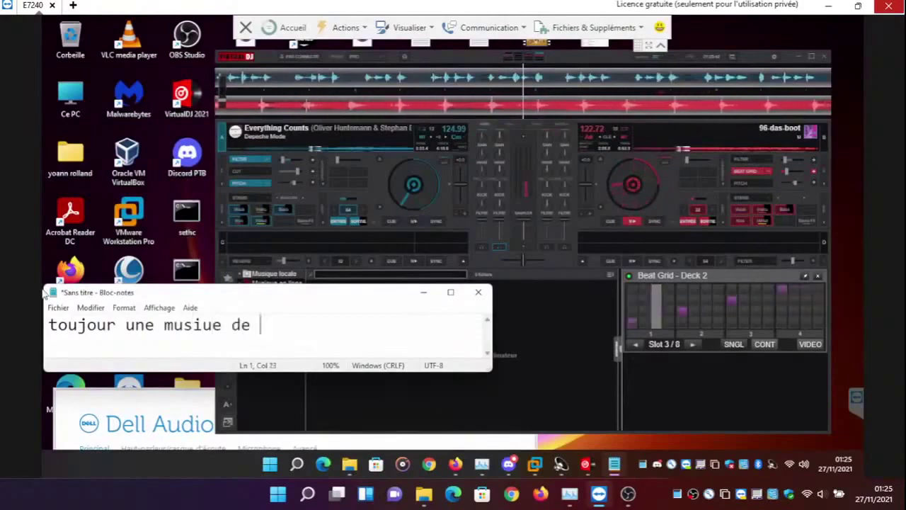
{"action": "type", "text": "gue"}
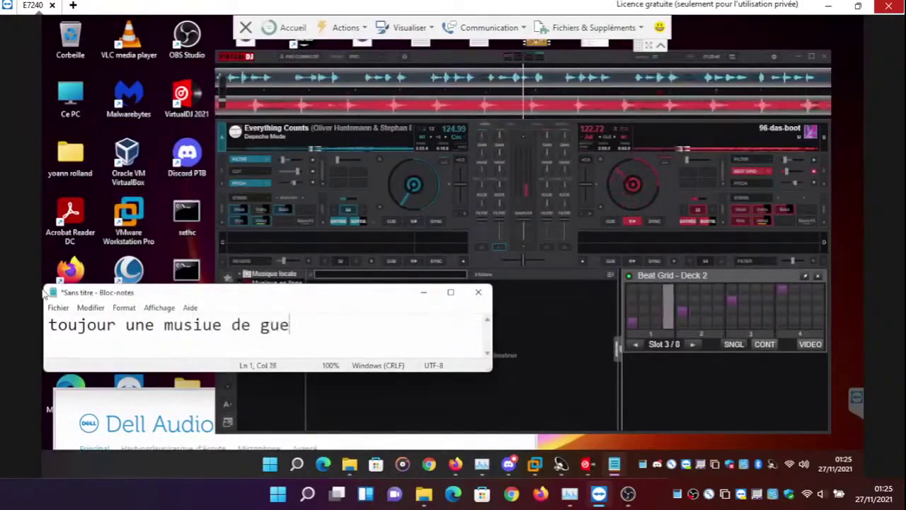
{"action": "type", "text": "trrre"}
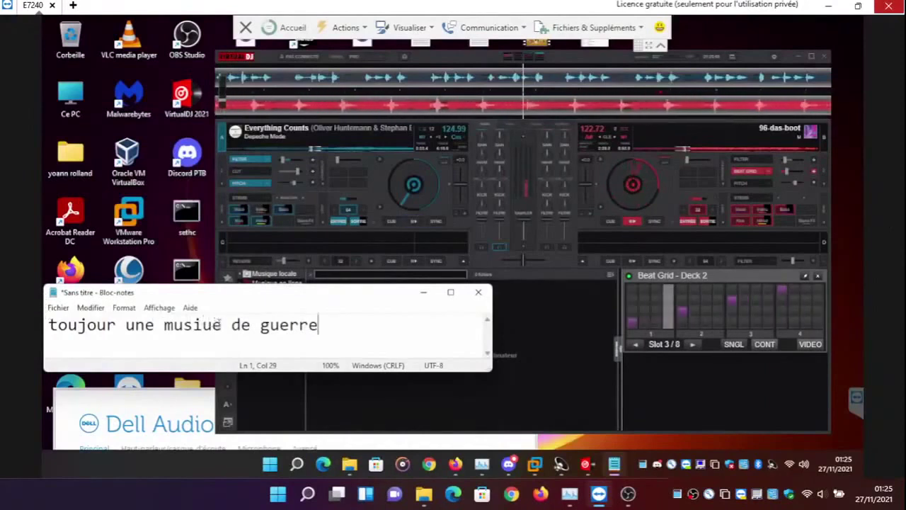
Correct the spelling in the note so it reads "toujours une musique de guerre"
{"action": "left_click", "coordinate": [223, 324]}
{"action": "key", "text": "BackSpace"}
{"action": "key", "text": "BackSpace"}
{"action": "key", "text": "BackSpace"}
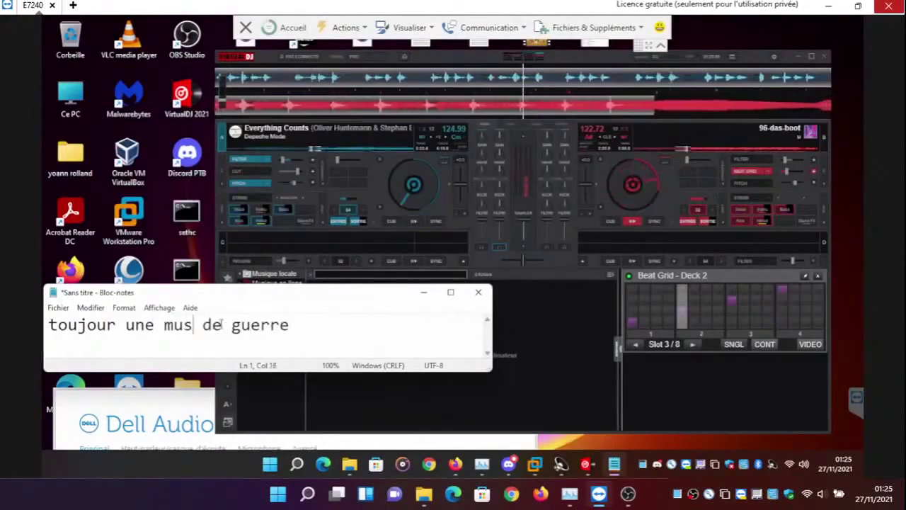
{"action": "type", "text": "ique"}
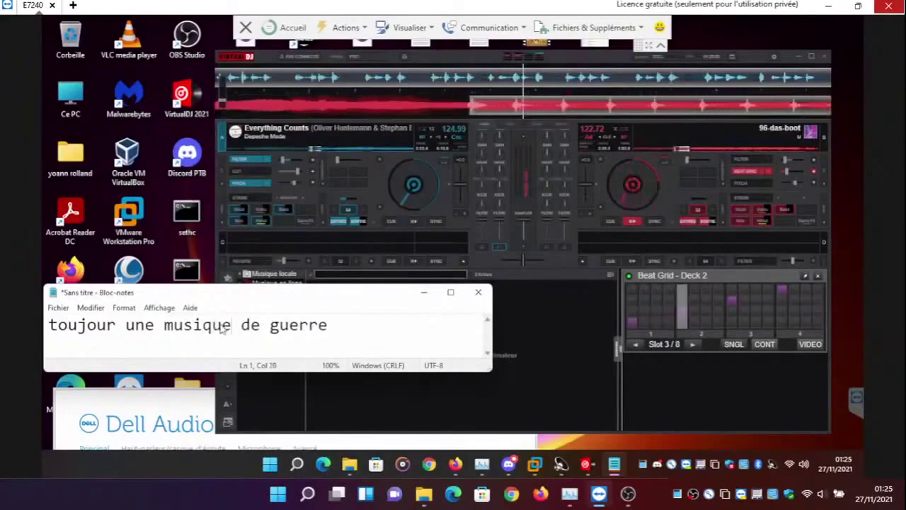
{"action": "left_click", "coordinate": [117, 326]}
{"action": "type", "text": "s"}
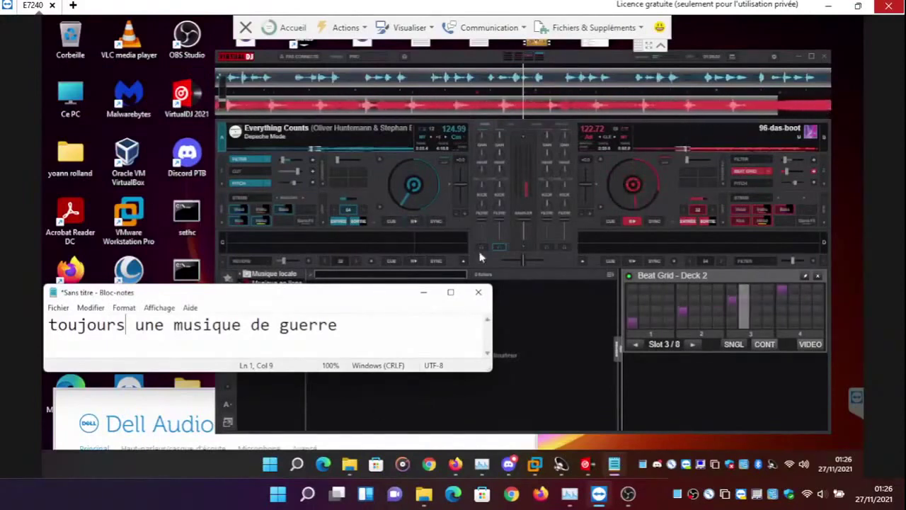
Switch to VirtualDJ, show the mixer's video section with its preview window, and open deck 2's effects list
{"action": "left_click", "coordinate": [517, 127]}
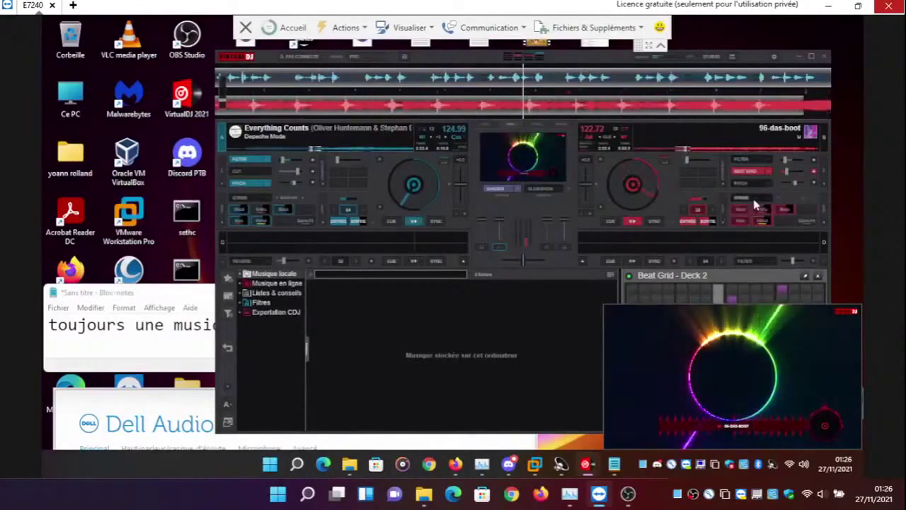
{"action": "left_click", "coordinate": [767, 181]}
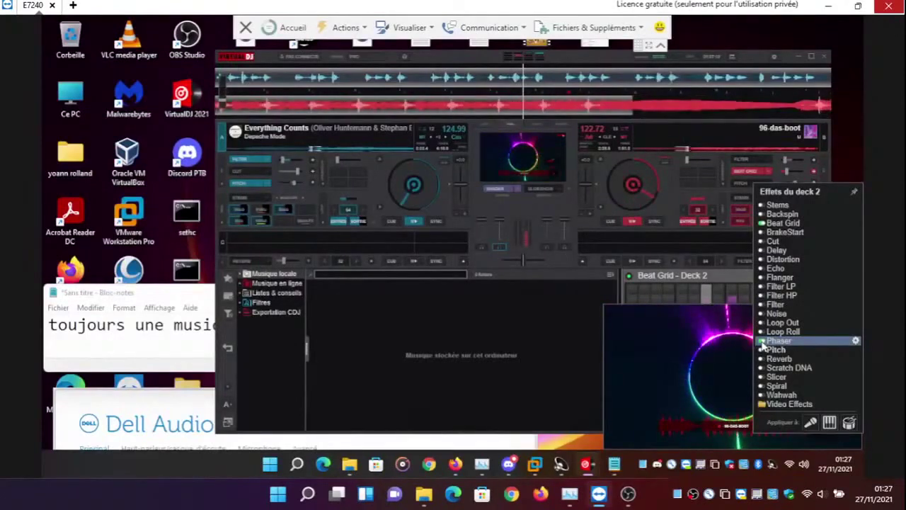
Switch to Notepad, select the note's text, and snap the window to fill one half of the screen
{"action": "left_click_drag", "start_coordinate": [188, 345], "coordinate": [49, 325]}
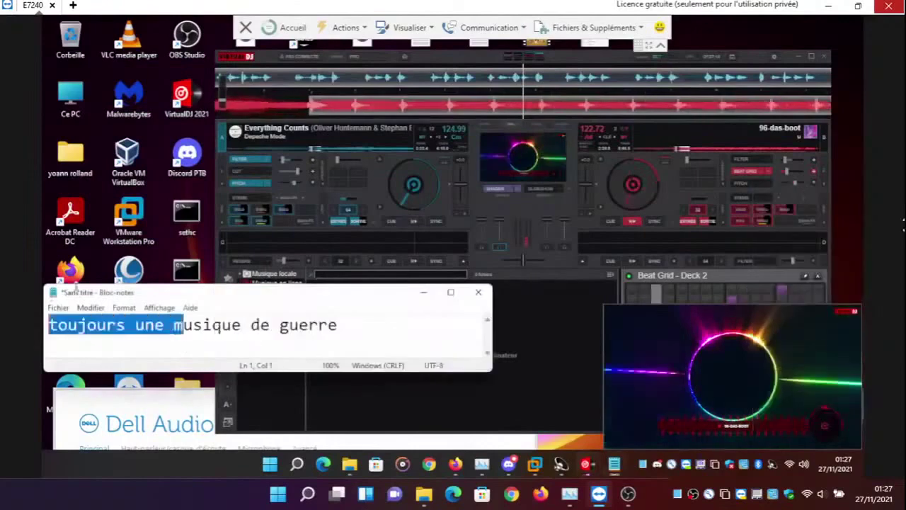
{"action": "left_click_drag", "start_coordinate": [338, 325], "coordinate": [77, 325]}
{"action": "key", "text": "super+Left"}
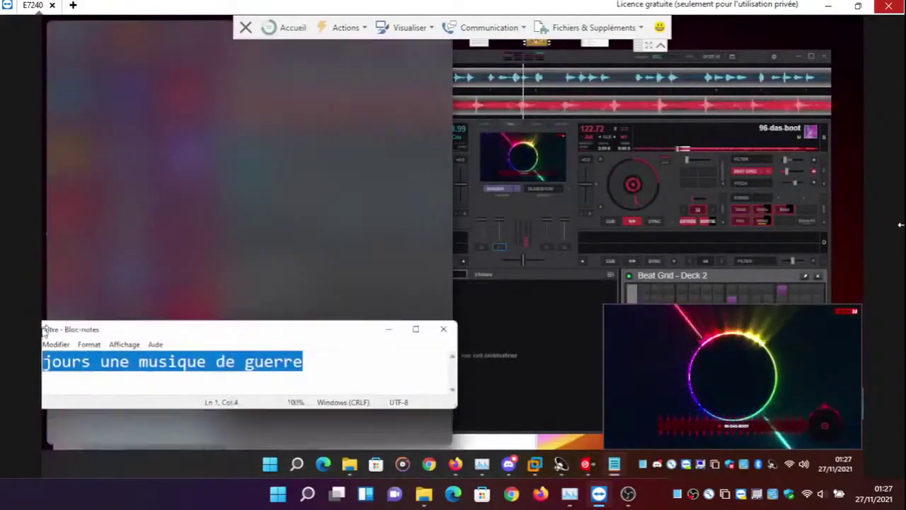
Replace the note's text in Notepad with "on peux toujours considérer sa comme une"
{"action": "left_click_drag", "start_coordinate": [384, 64], "coordinate": [44, 60]}
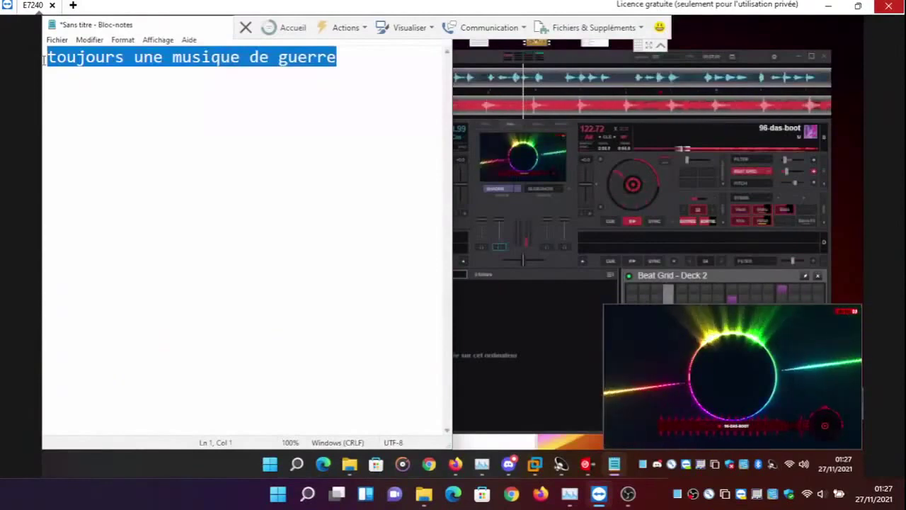
{"action": "type", "text": "one"}
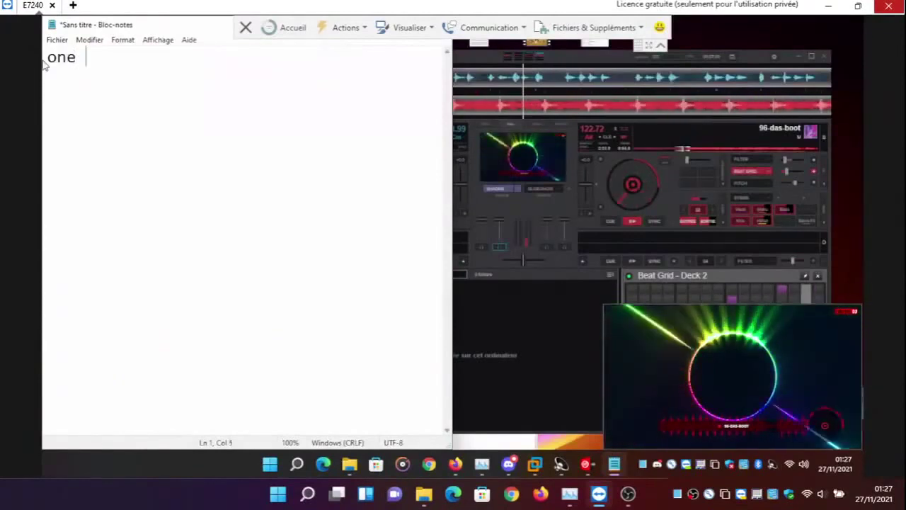
{"action": "key", "text": "BackSpace"}
{"action": "key", "text": "BackSpace"}
{"action": "type", "text": "pe"}
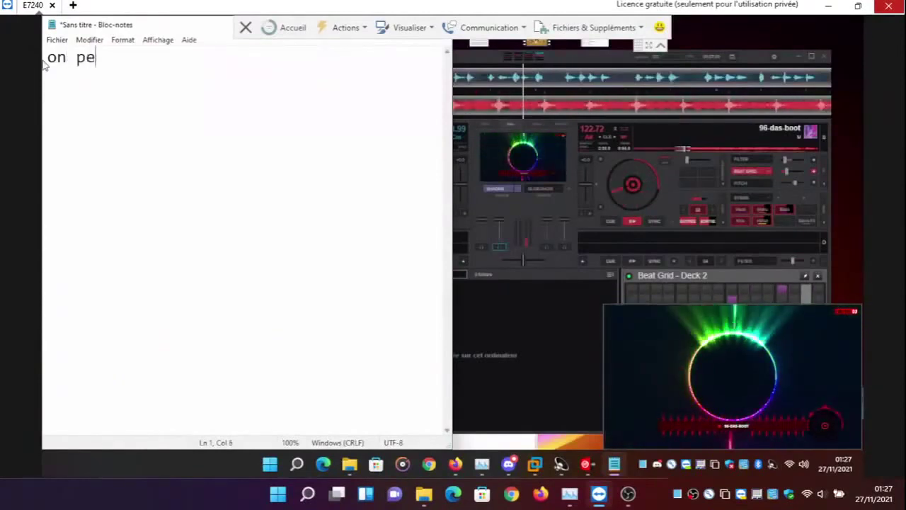
{"action": "type", "text": "ux to"}
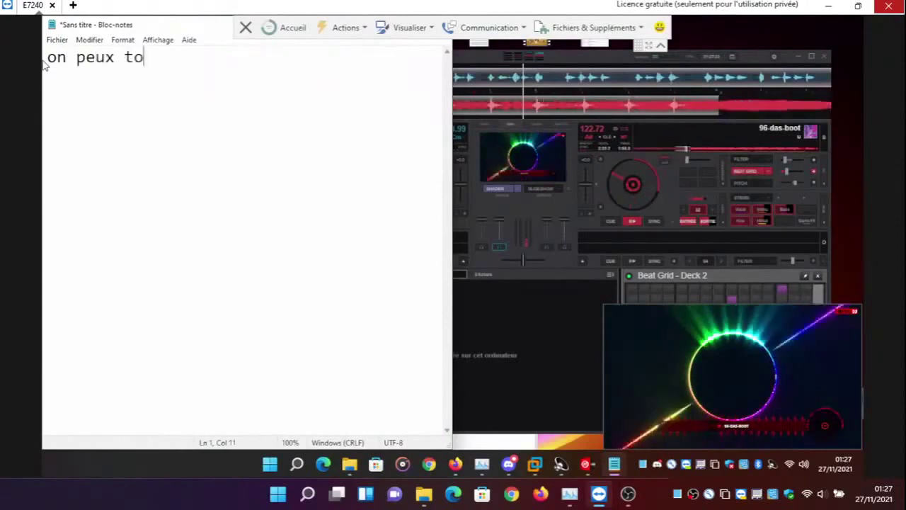
{"action": "type", "text": "ujour"}
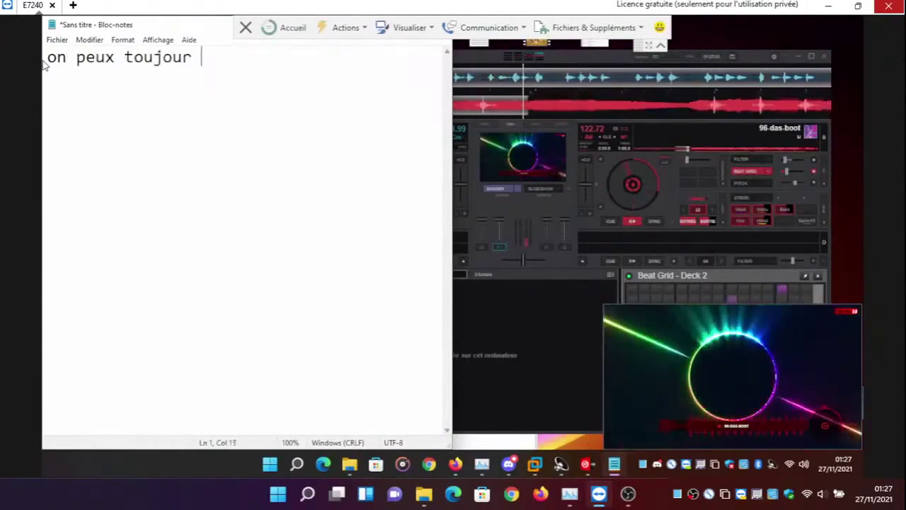
{"action": "key", "text": "BackSpace"}
{"action": "type", "text": "s c"}
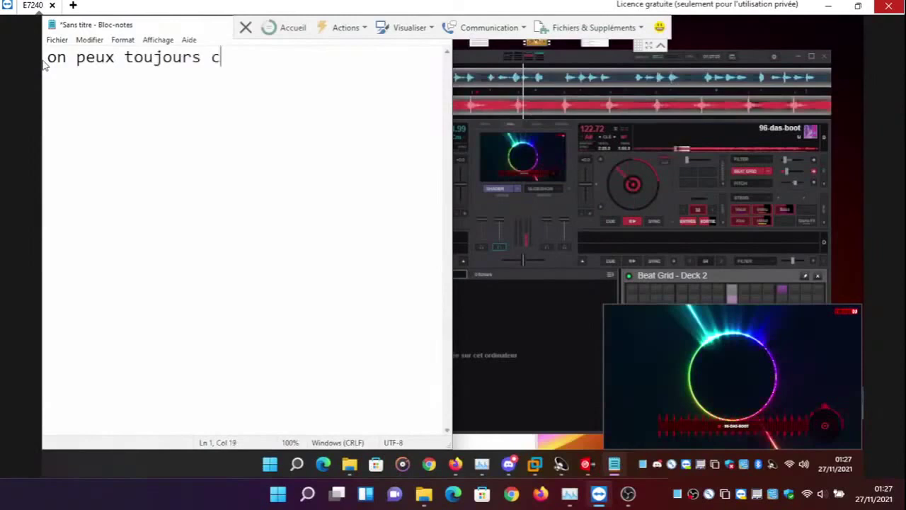
{"action": "type", "text": "onsidérer sa "}
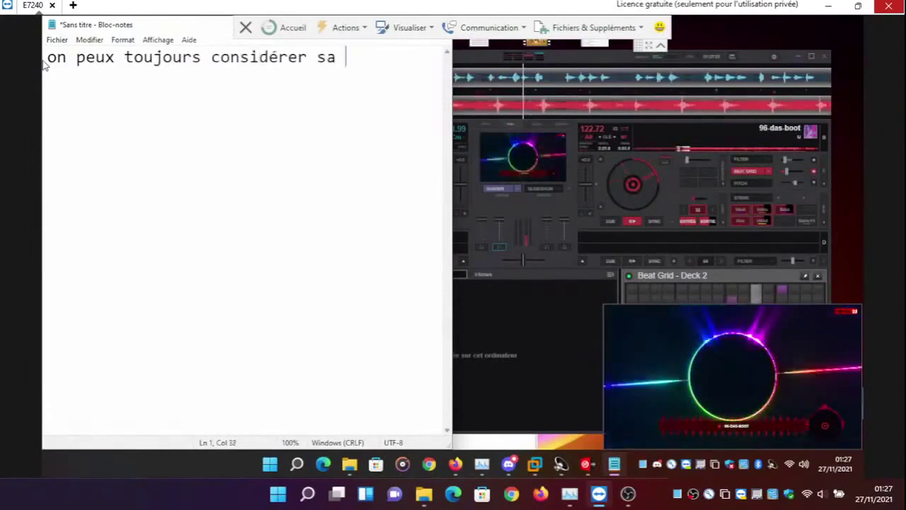
{"action": "type", "text": "comme une"}
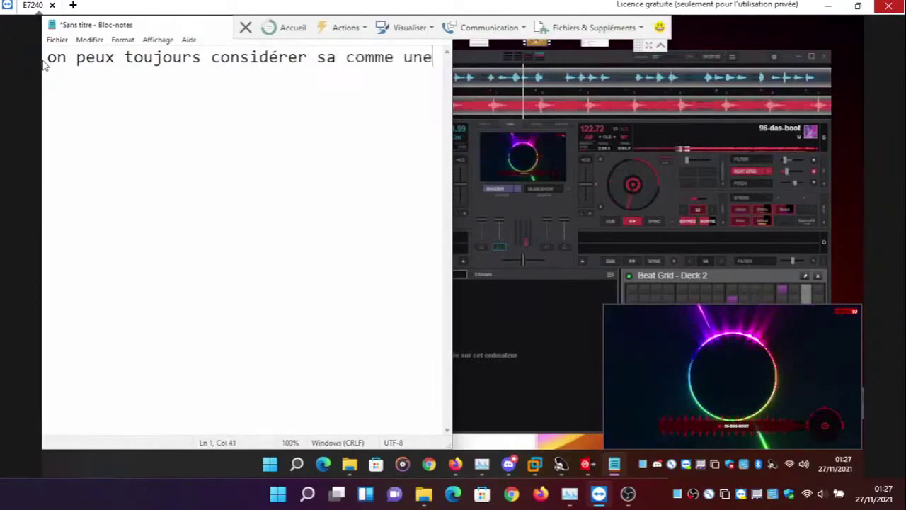
Add a second line reading "nouvelle musique", and unsnap the Notepad window to the lower part of the desktop
{"action": "key", "text": "Return"}
{"action": "type", "text": "n"}
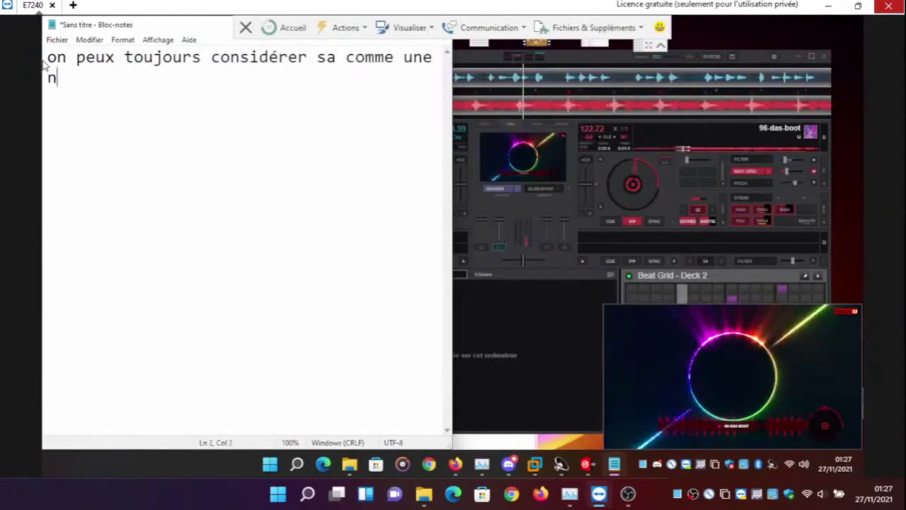
{"action": "type", "text": "ouvelle"}
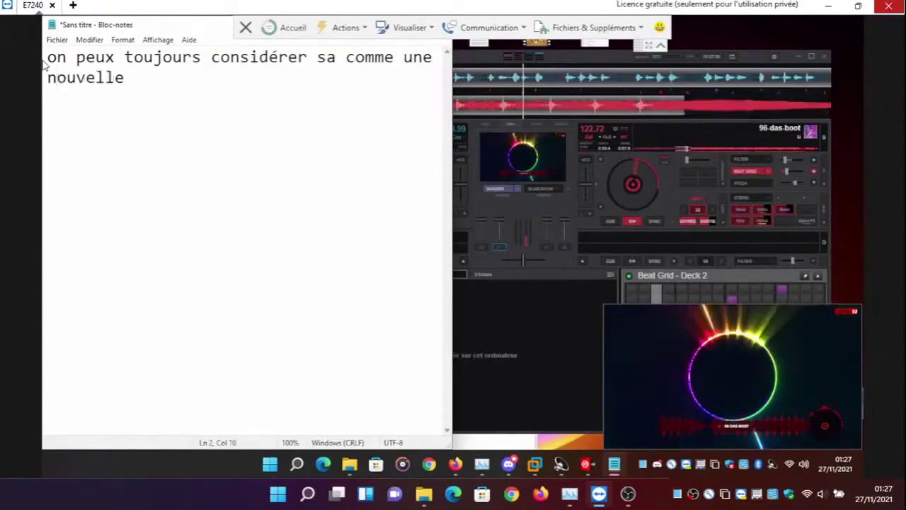
{"action": "type", "text": " musique"}
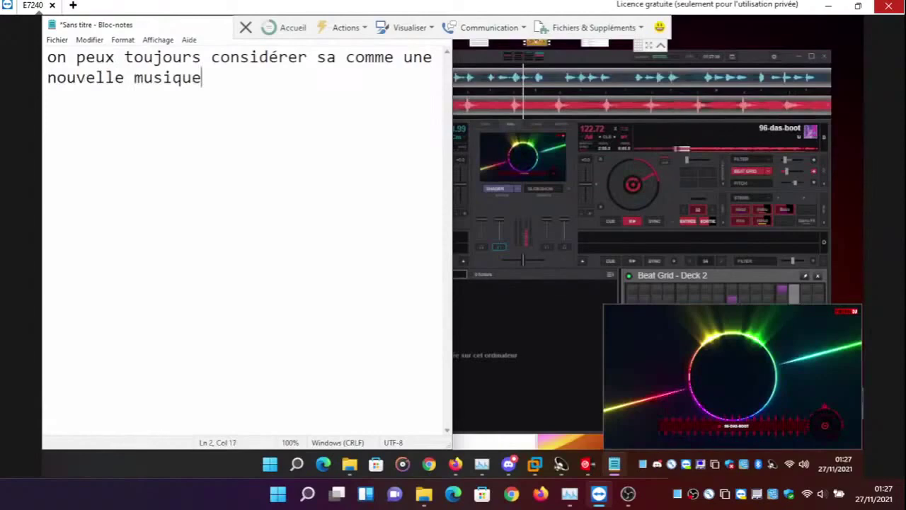
{"action": "left_click_drag", "start_coordinate": [251, 26], "coordinate": [254, 351]}
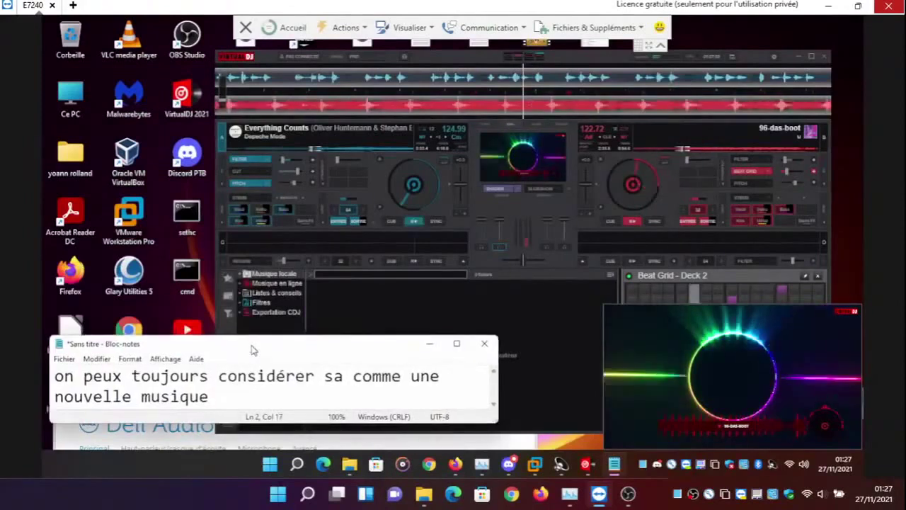
Switch to VirtualDJ, choose Text and Boom from the master graphic effects, and turn off deck 2's Bass stem
{"action": "left_click", "coordinate": [350, 323]}
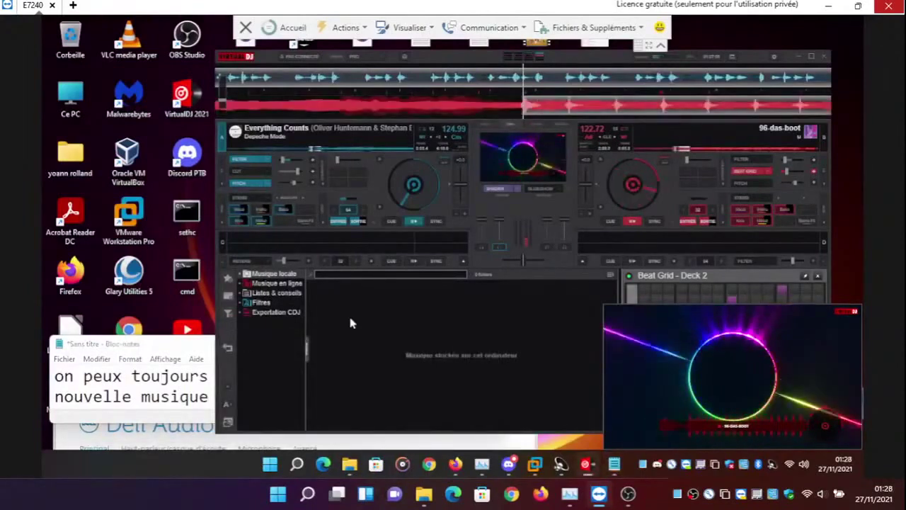
{"action": "left_click", "coordinate": [558, 189]}
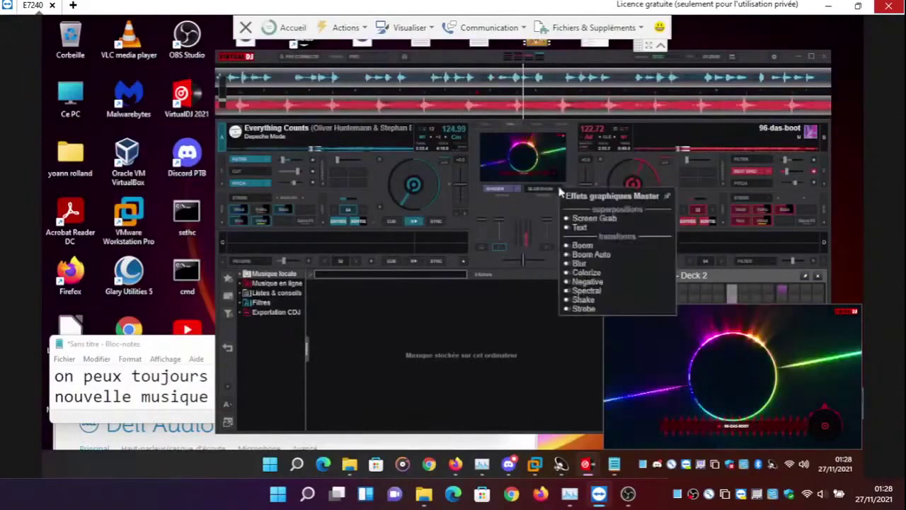
{"action": "left_click", "coordinate": [570, 227]}
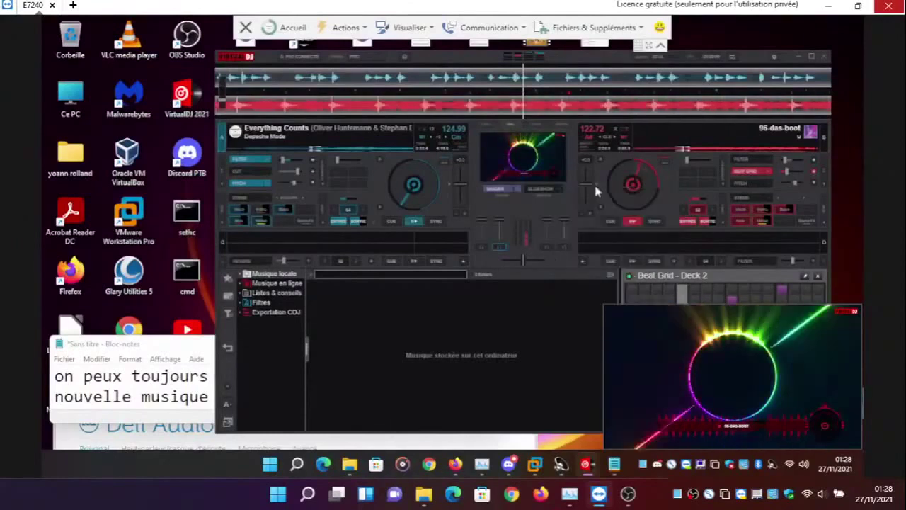
{"action": "left_click", "coordinate": [559, 190]}
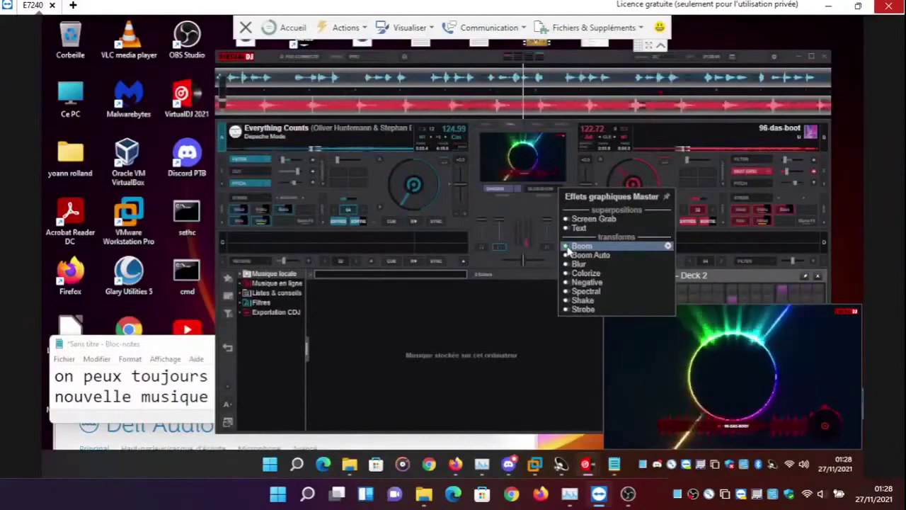
{"action": "left_click", "coordinate": [628, 245]}
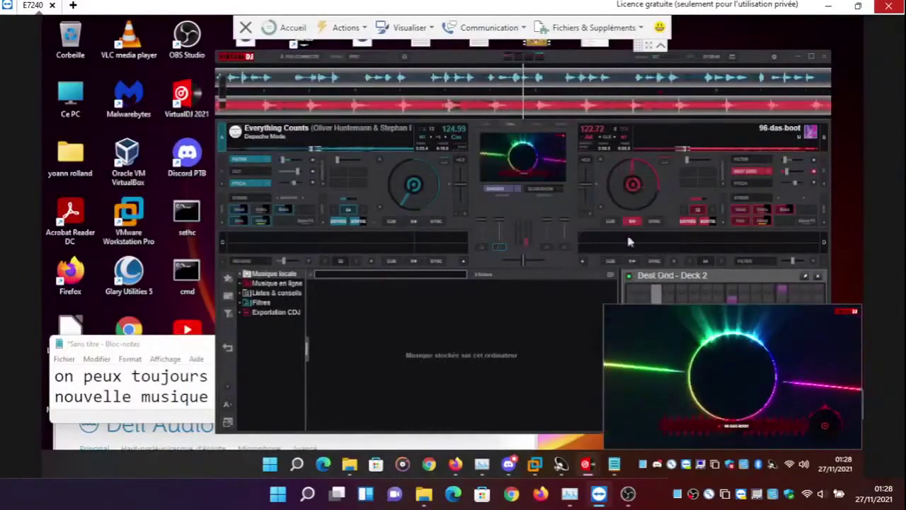
{"action": "left_click", "coordinate": [784, 210]}
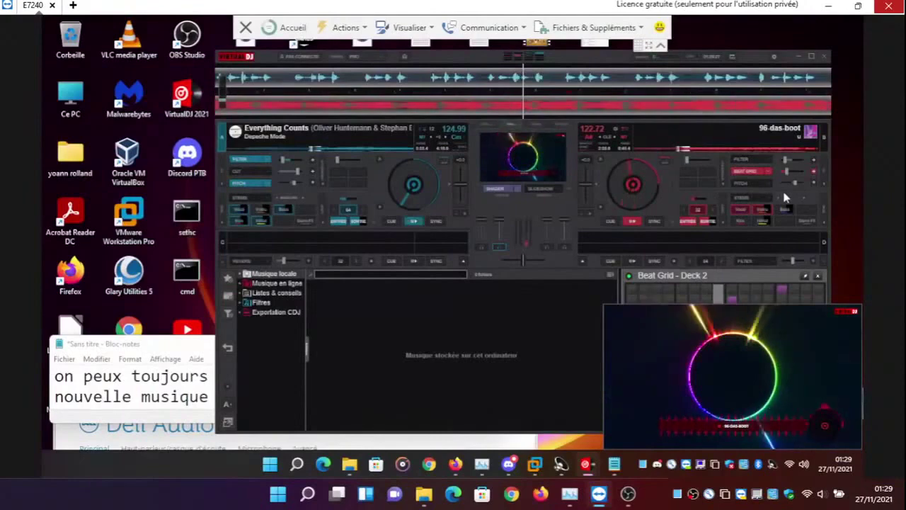
Switch to Firefox, cancel the download prompts for patreon.png and cat-cute.jpg, and open YouTube from the new-tab shortcuts
{"action": "left_click", "coordinate": [457, 465]}
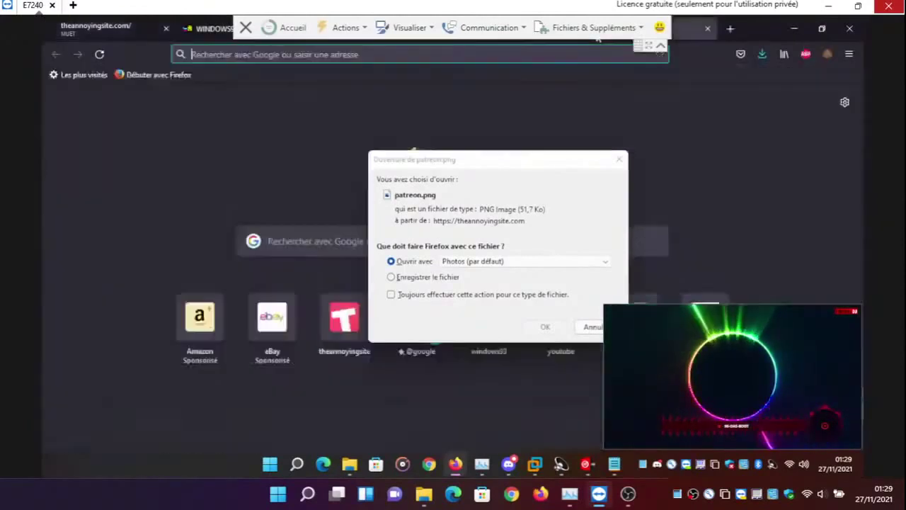
{"action": "left_click", "coordinate": [590, 328]}
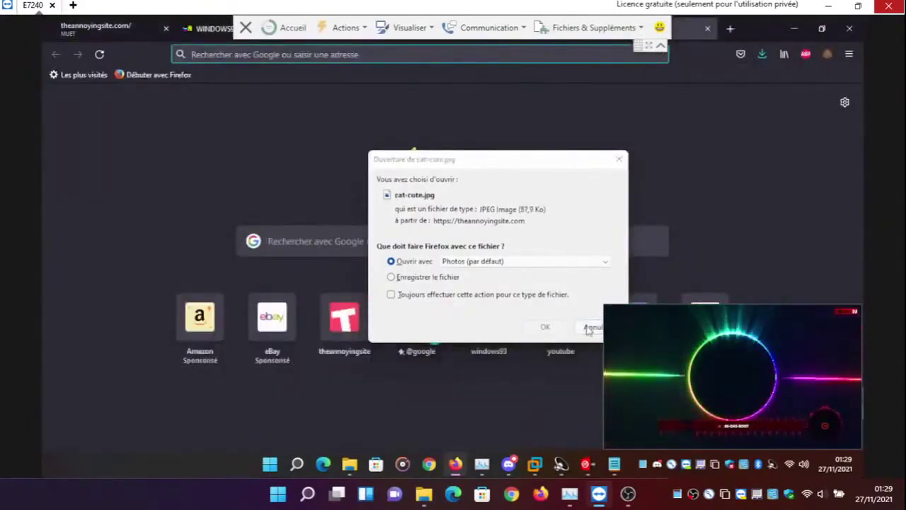
{"action": "left_click", "coordinate": [592, 327]}
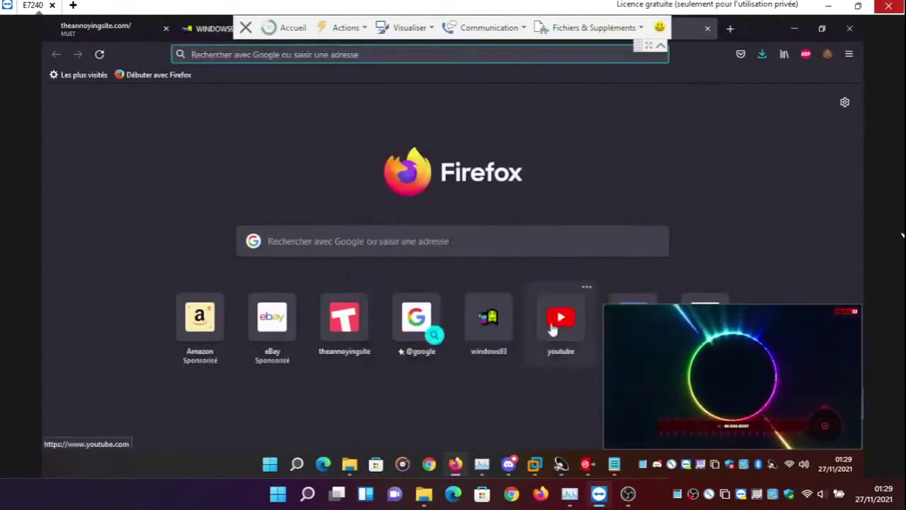
{"action": "left_click", "coordinate": [554, 329]}
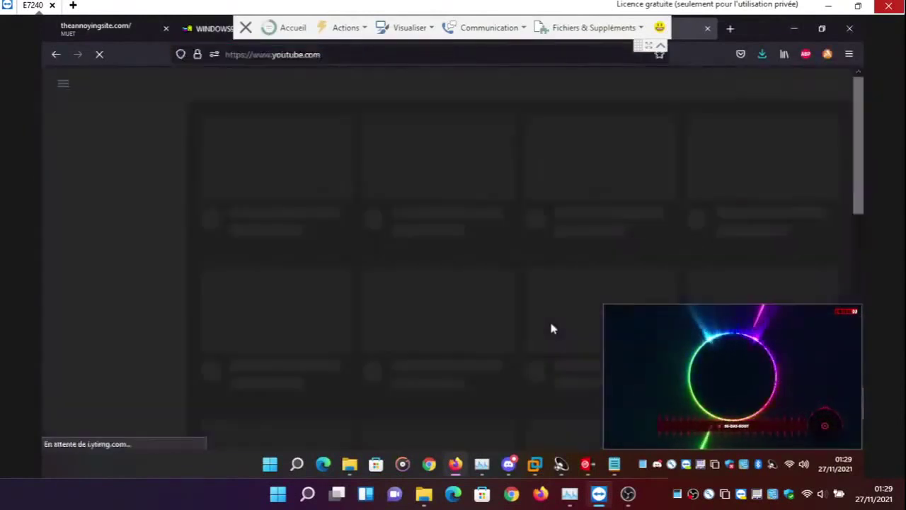
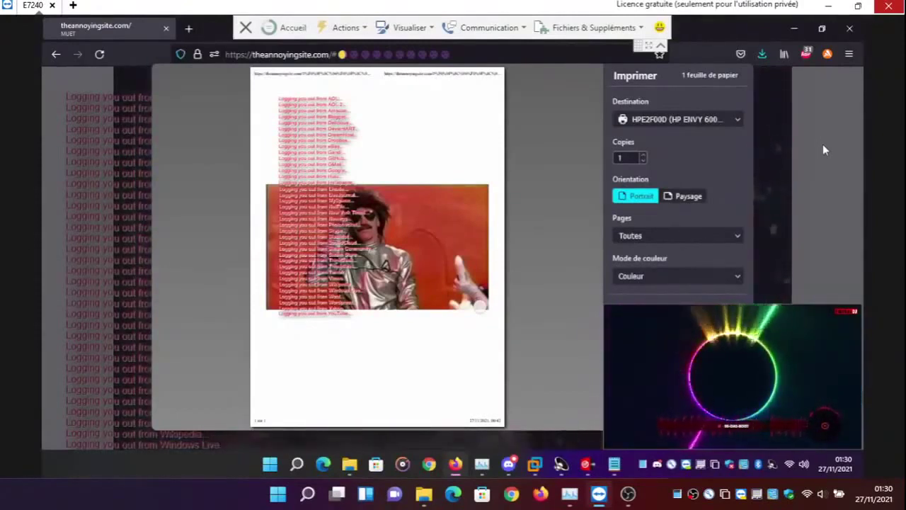
Restore Firefox's previous session from the history and maximize the restored window
{"action": "left_click", "coordinate": [849, 54]}
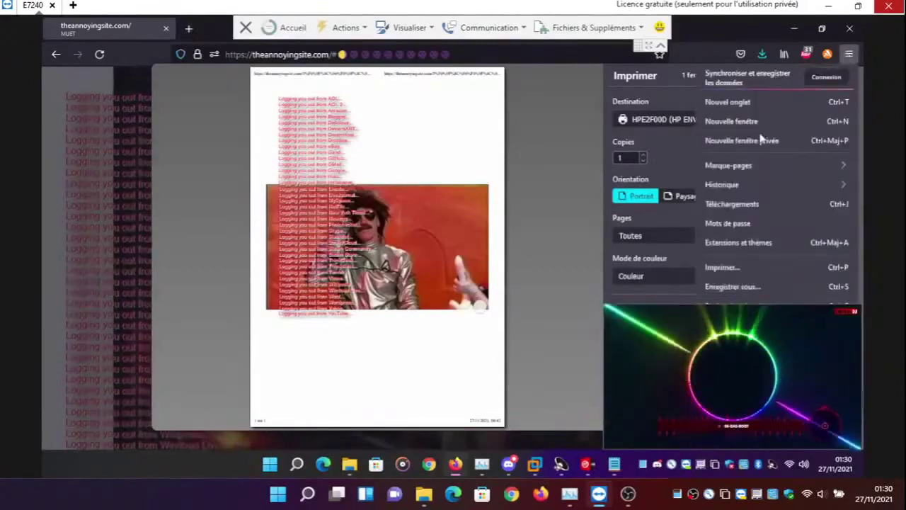
{"action": "left_click", "coordinate": [732, 184]}
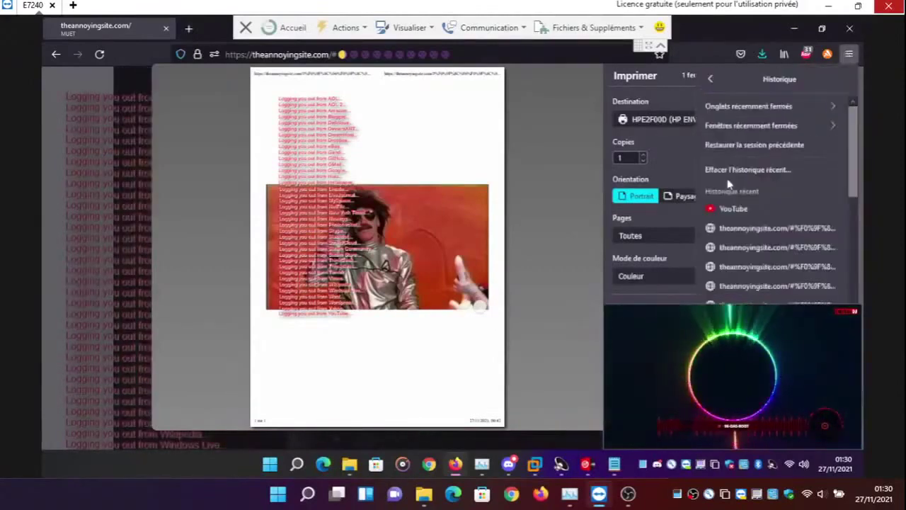
{"action": "left_click", "coordinate": [745, 144]}
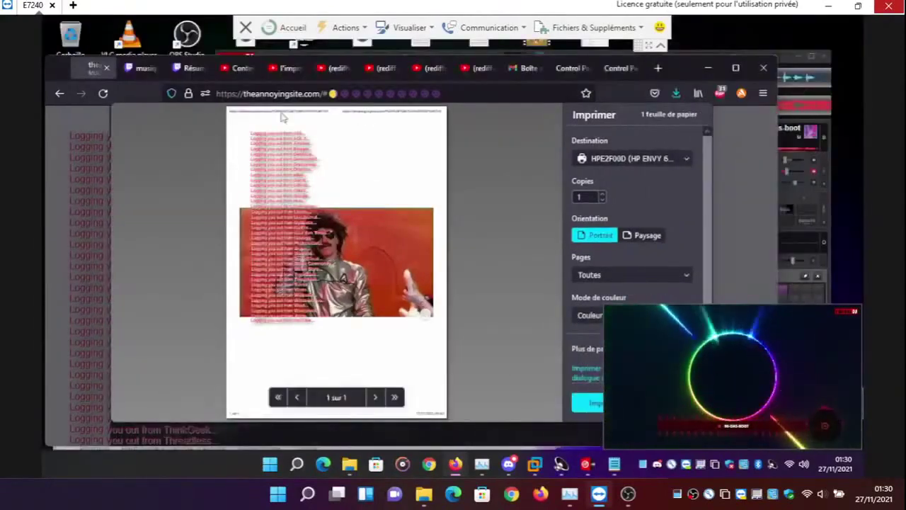
{"action": "left_click", "coordinate": [737, 68]}
Close VirtualDJ's separate video output window and minimize VirtualDJ
{"action": "right_click", "coordinate": [801, 397]}
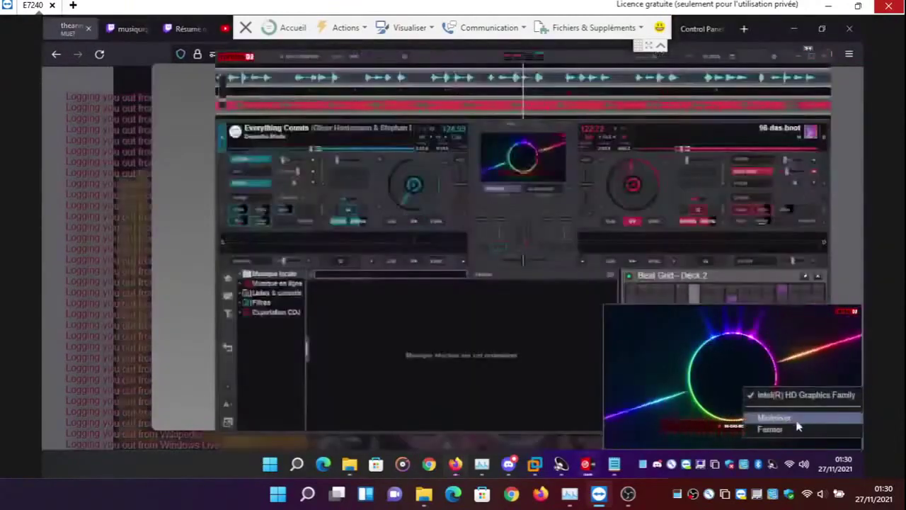
{"action": "left_click", "coordinate": [791, 431]}
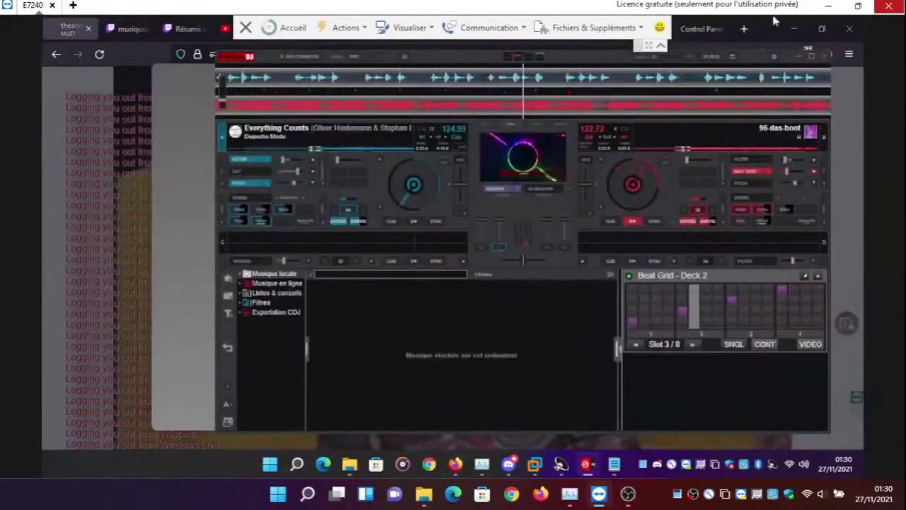
{"action": "left_click", "coordinate": [797, 56]}
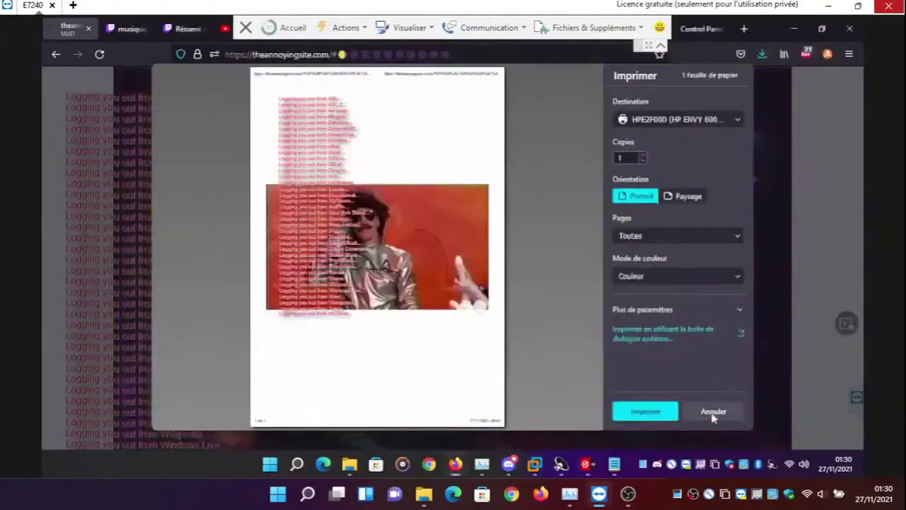
Cancel the theannoyingsite.com print dialog and restore the previous session again in the newly opened Firefox window
{"action": "left_click", "coordinate": [714, 413]}
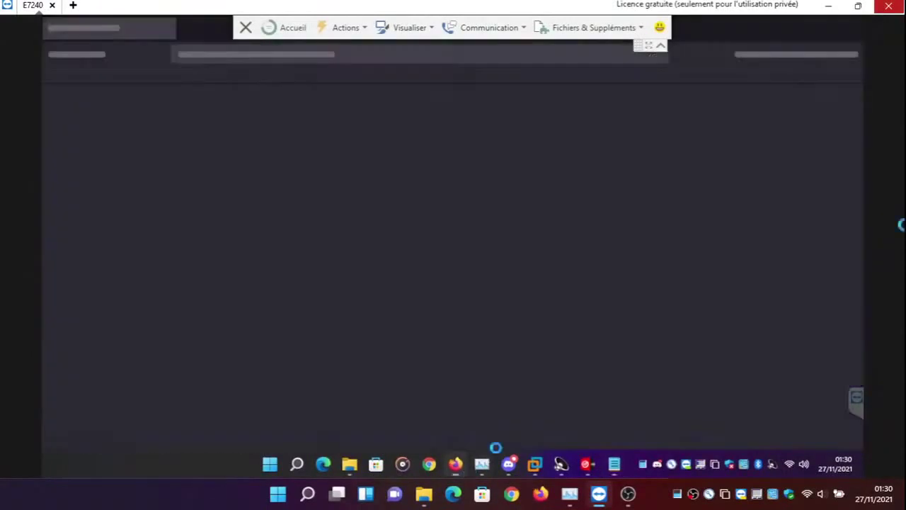
{"action": "mouse_move", "coordinate": [482, 466]}
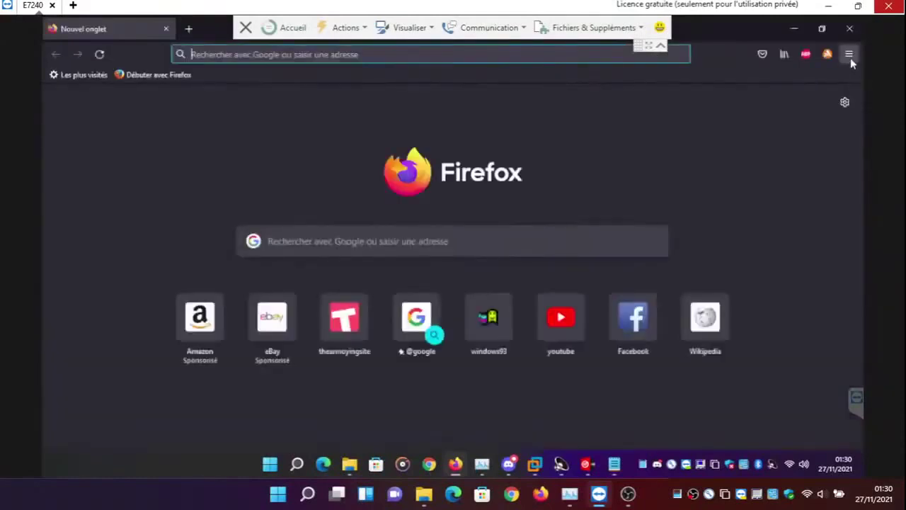
{"action": "left_click", "coordinate": [849, 54]}
{"action": "left_click", "coordinate": [722, 186]}
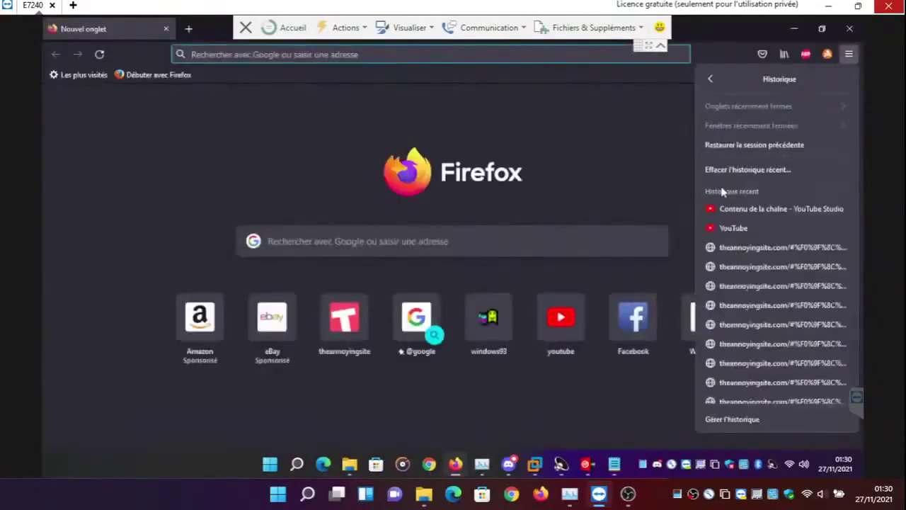
{"action": "left_click", "coordinate": [742, 147]}
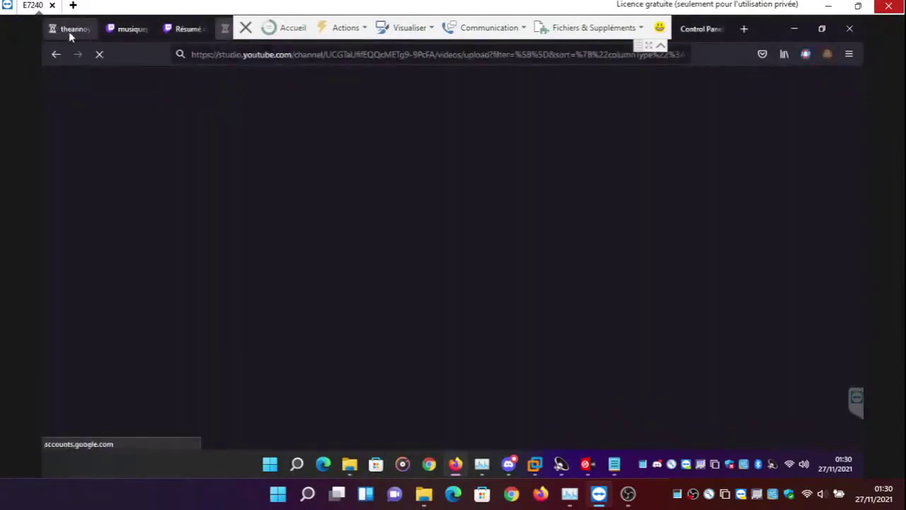
Close the theannoyingsite.com tab in the restored session
{"action": "right_click", "coordinate": [68, 31]}
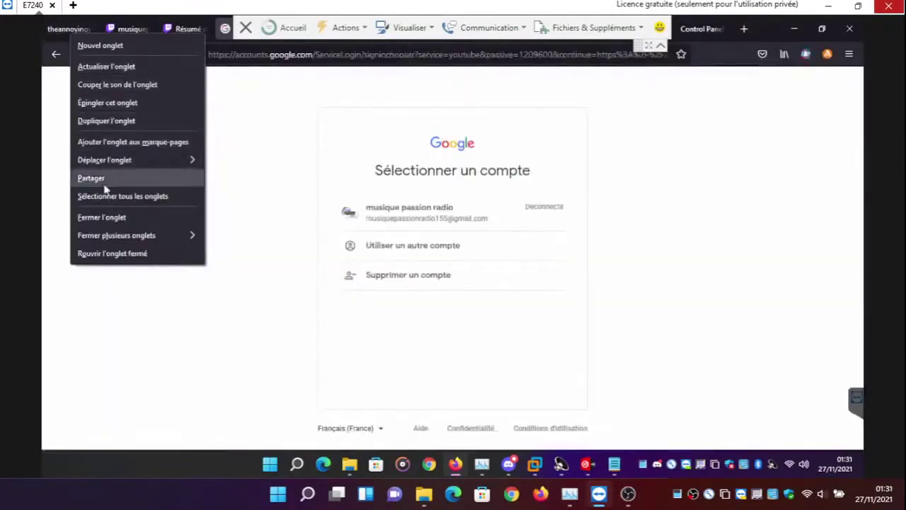
{"action": "left_click", "coordinate": [85, 217]}
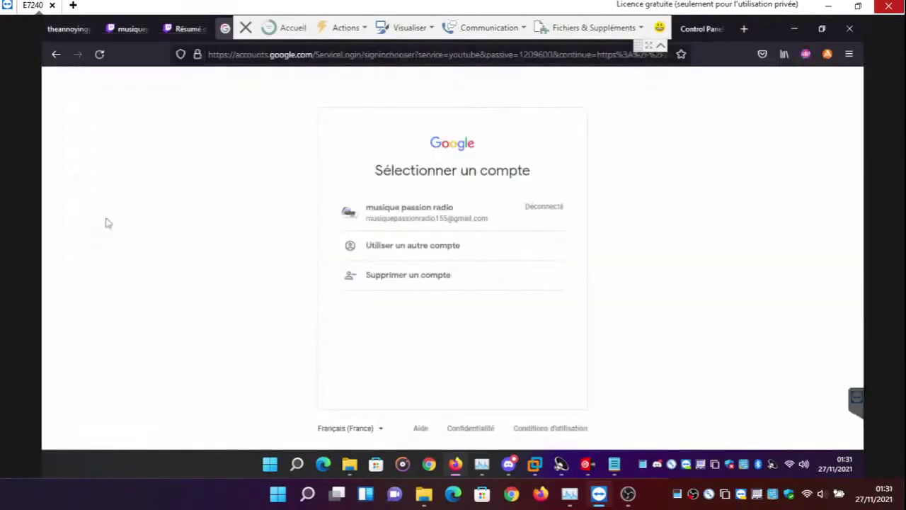
Sign in to the channel's Google account for YouTube Studio using the prefilled account password
{"action": "left_click", "coordinate": [398, 218]}
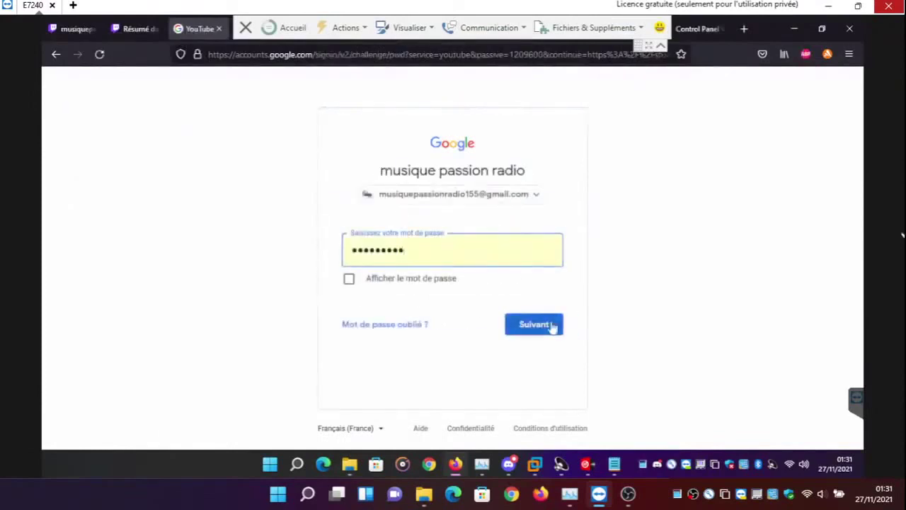
{"action": "left_click", "coordinate": [552, 325]}
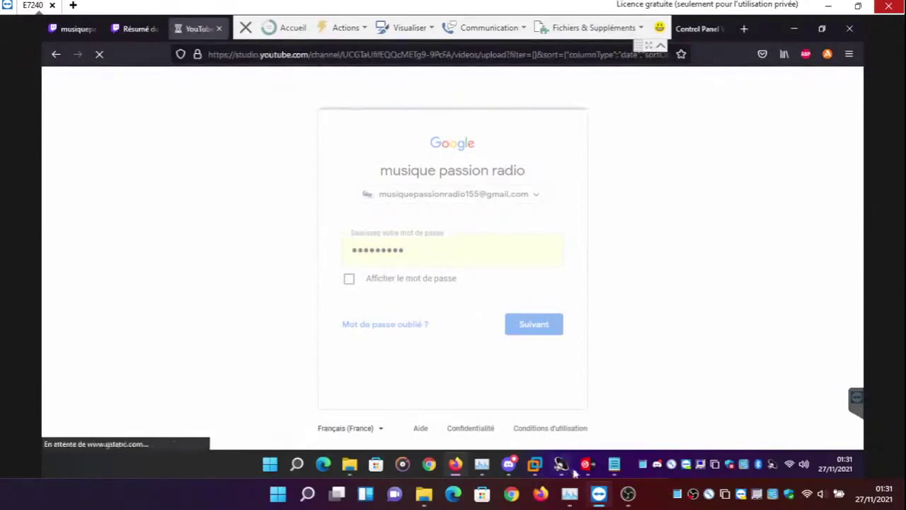
Clear the desktop by minimizing Firefox, VirtualDJ and Notepad, and close the Téléchargements folder window
{"action": "left_click", "coordinate": [582, 468]}
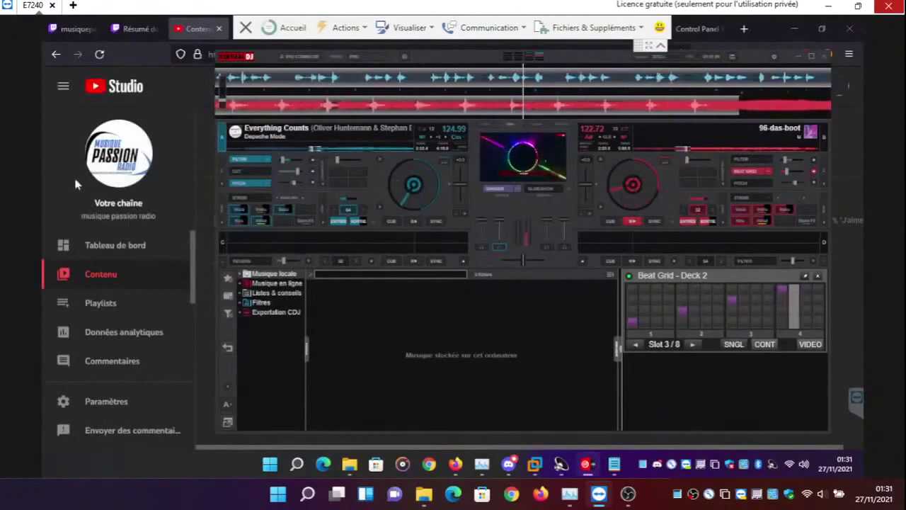
{"action": "left_click", "coordinate": [74, 175]}
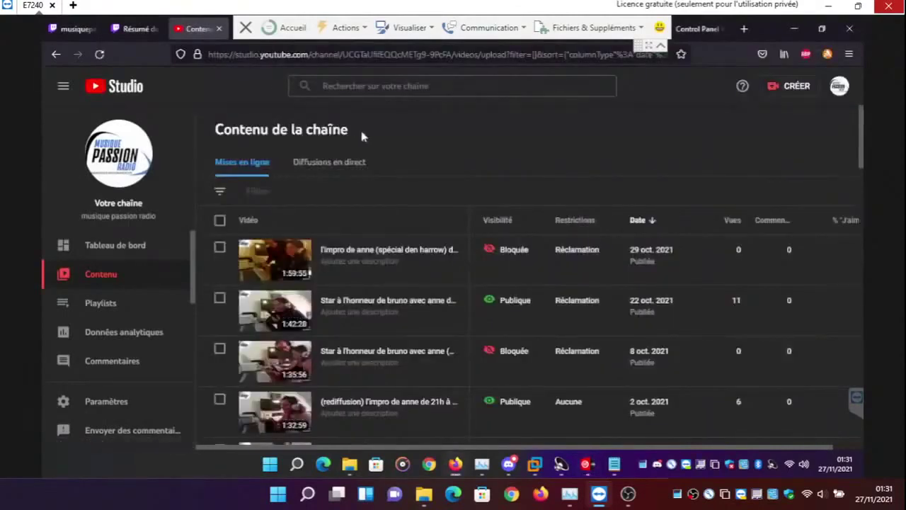
{"action": "left_click", "coordinate": [794, 28]}
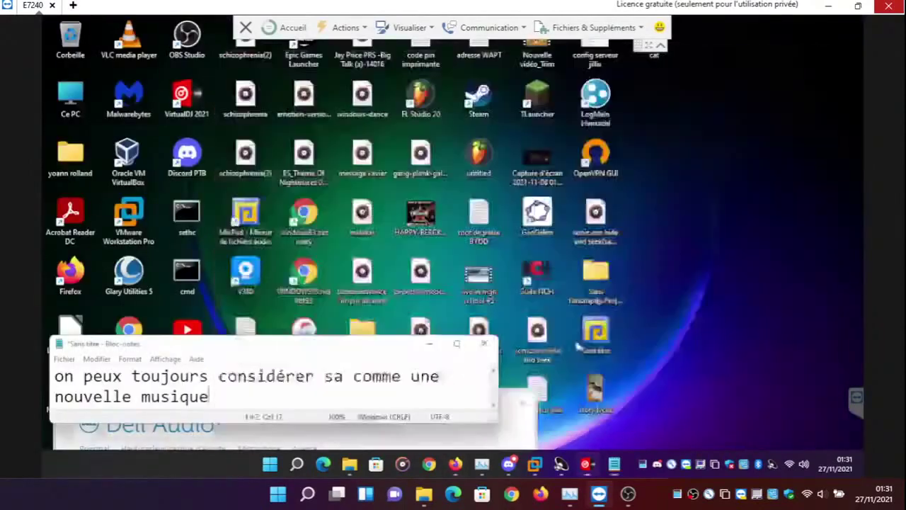
{"action": "left_click", "coordinate": [799, 56]}
{"action": "left_click", "coordinate": [439, 347]}
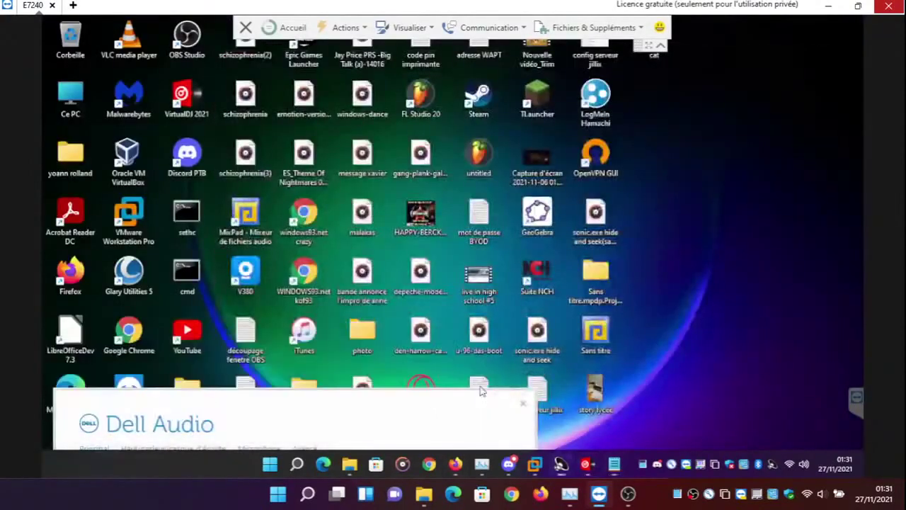
{"action": "left_click_drag", "start_coordinate": [432, 408], "coordinate": [421, 422]}
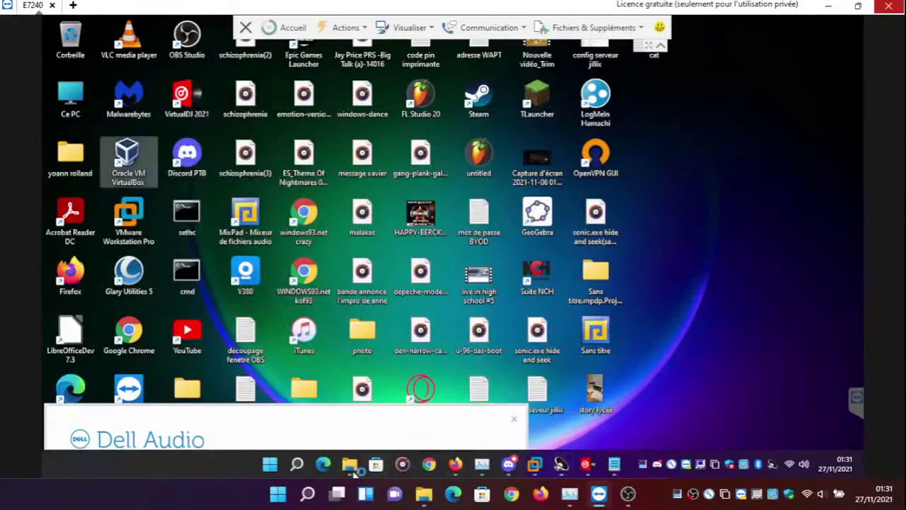
{"action": "left_click", "coordinate": [349, 463]}
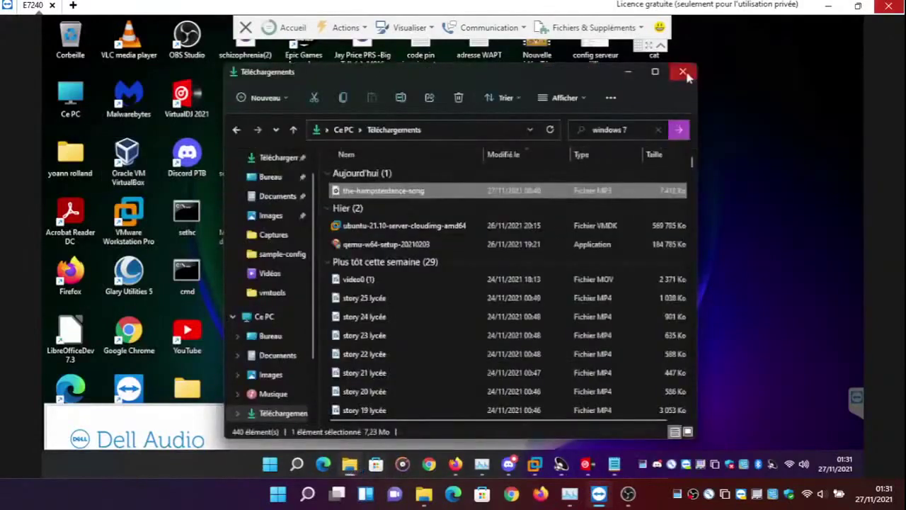
{"action": "left_click", "coordinate": [683, 72]}
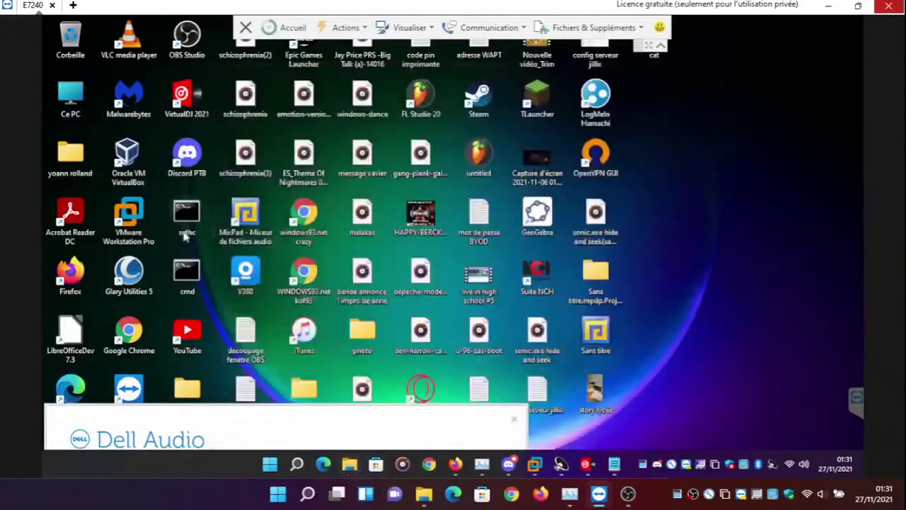
Launch VMware Workstation and Google Chrome on the remote computer
{"action": "double_click", "coordinate": [129, 223]}
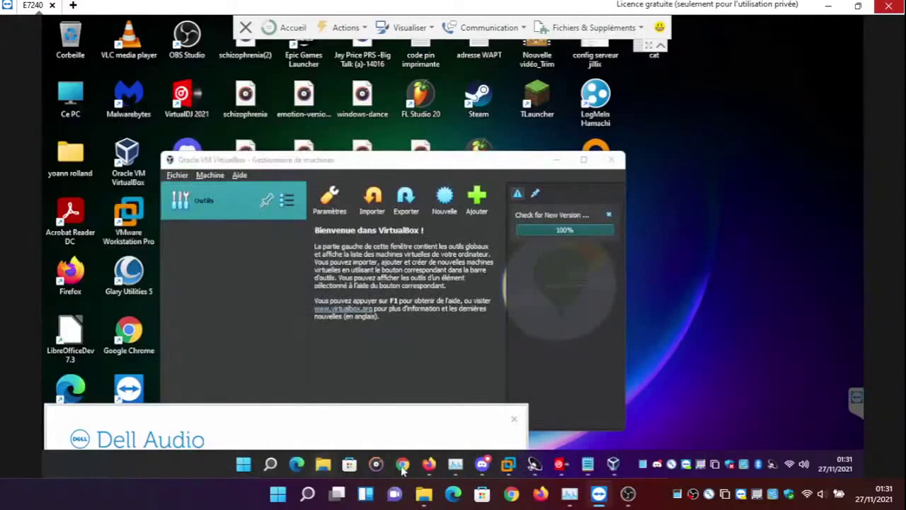
{"action": "left_click", "coordinate": [402, 466]}
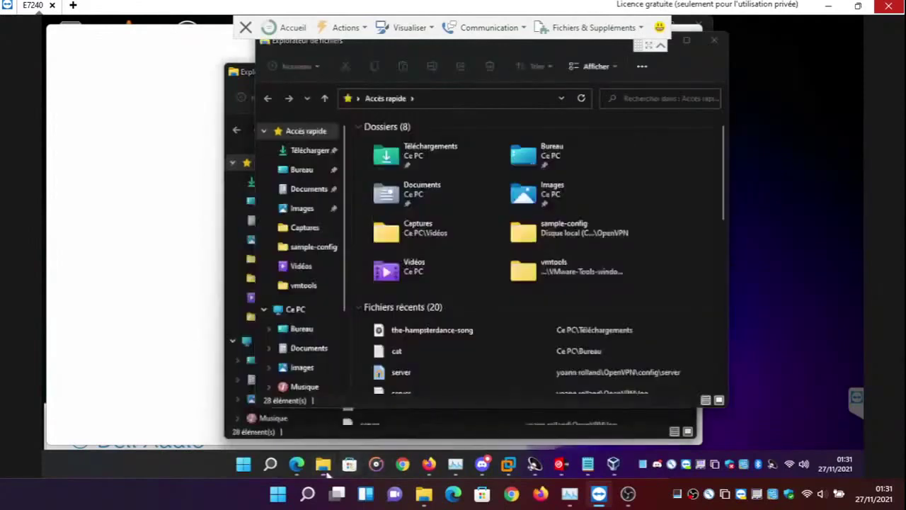
Open Ce PC in one File Explorer window and the Musique folder in another, and bring up the third window
{"action": "mouse_move", "coordinate": [324, 468]}
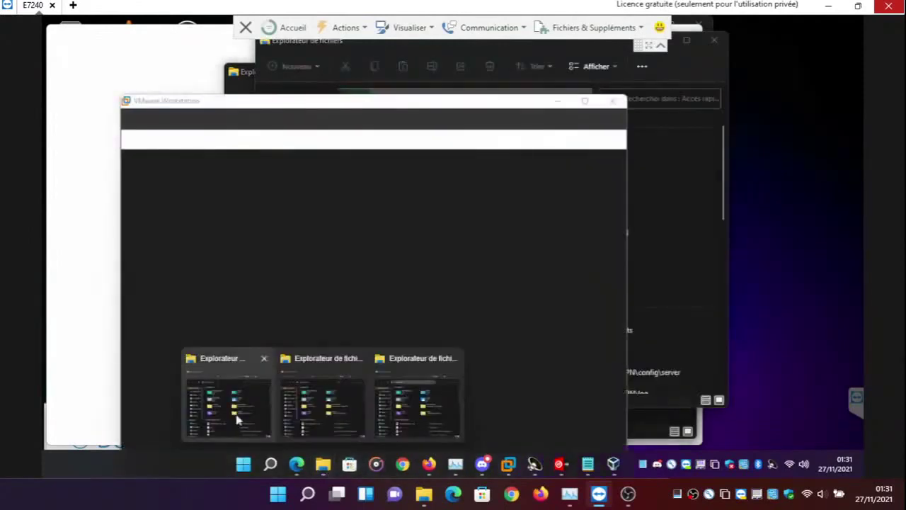
{"action": "left_click", "coordinate": [236, 415]}
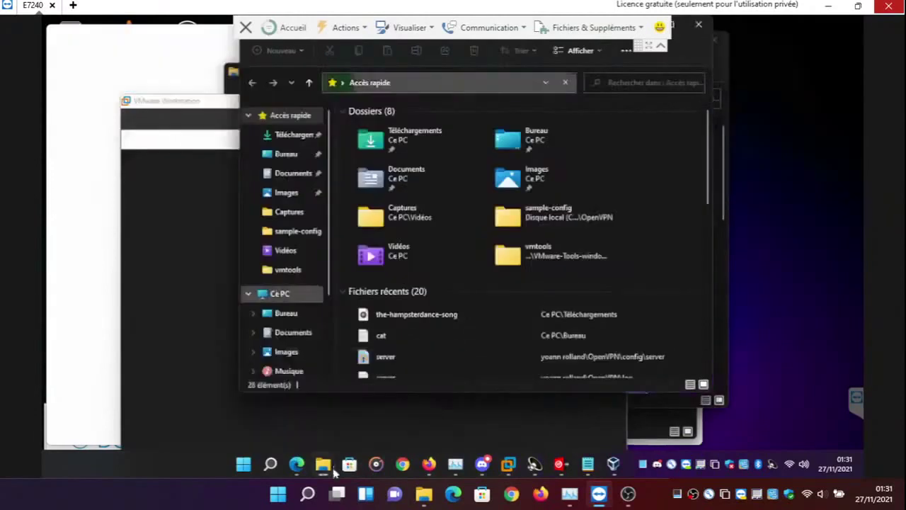
{"action": "mouse_move", "coordinate": [324, 466]}
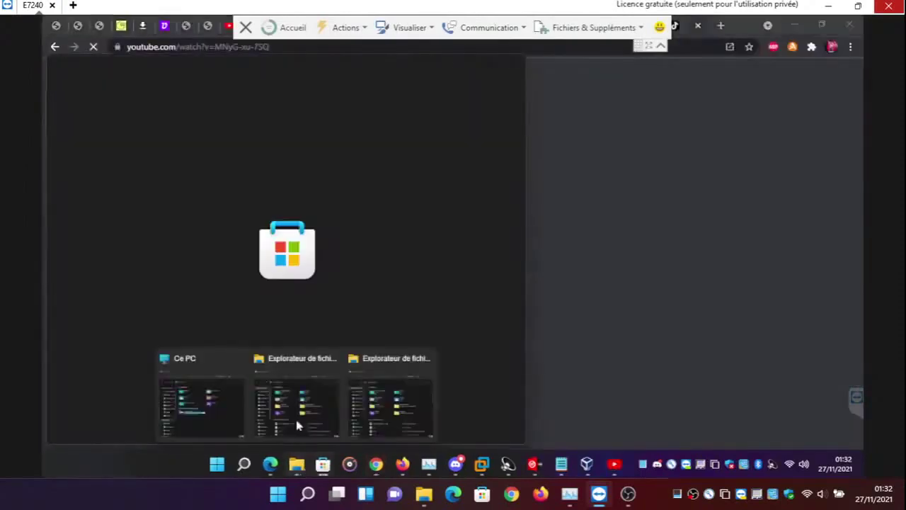
{"action": "left_click", "coordinate": [268, 390]}
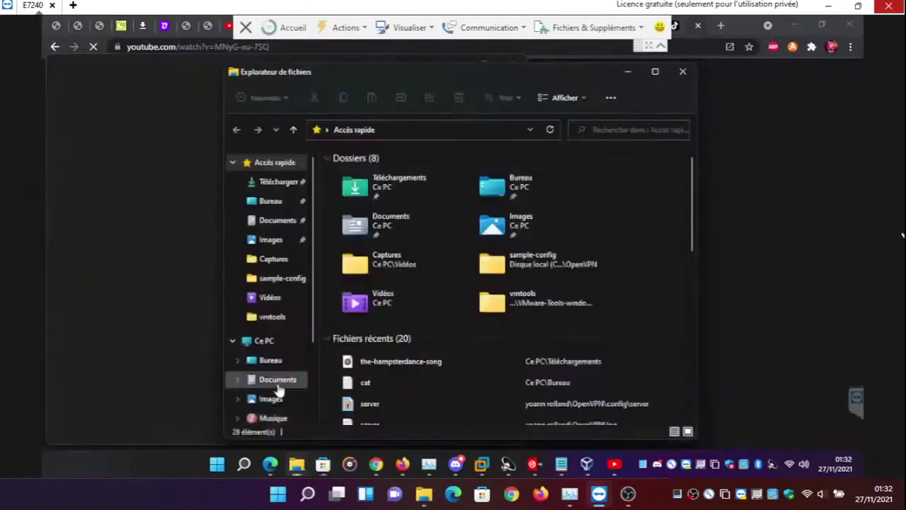
{"action": "left_click", "coordinate": [273, 418]}
{"action": "mouse_move", "coordinate": [297, 464]}
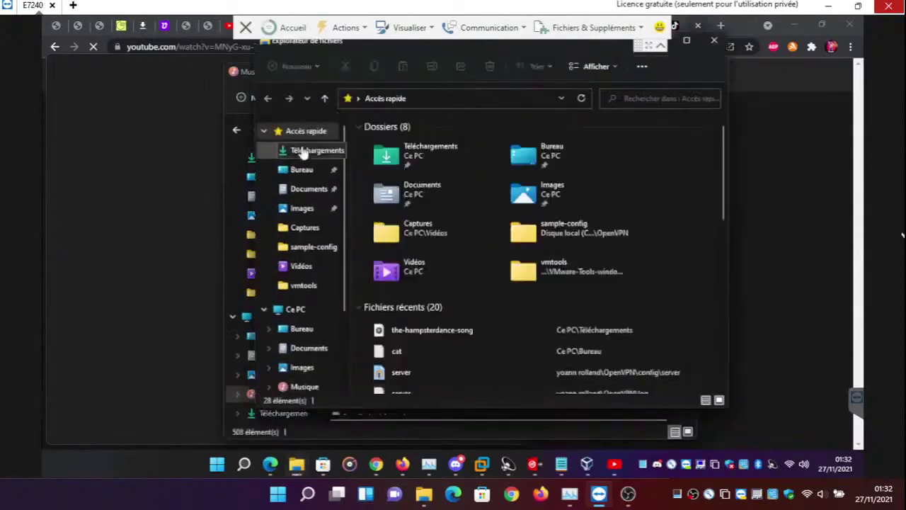
Open the Downloads folder in File Explorer and minimize the Microsoft Store window
{"action": "left_click", "coordinate": [293, 150]}
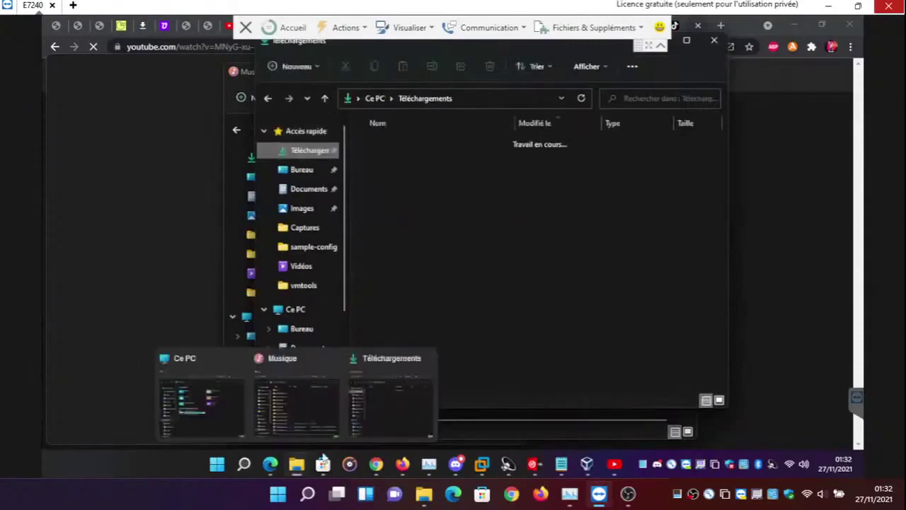
{"action": "left_click", "coordinate": [296, 403]}
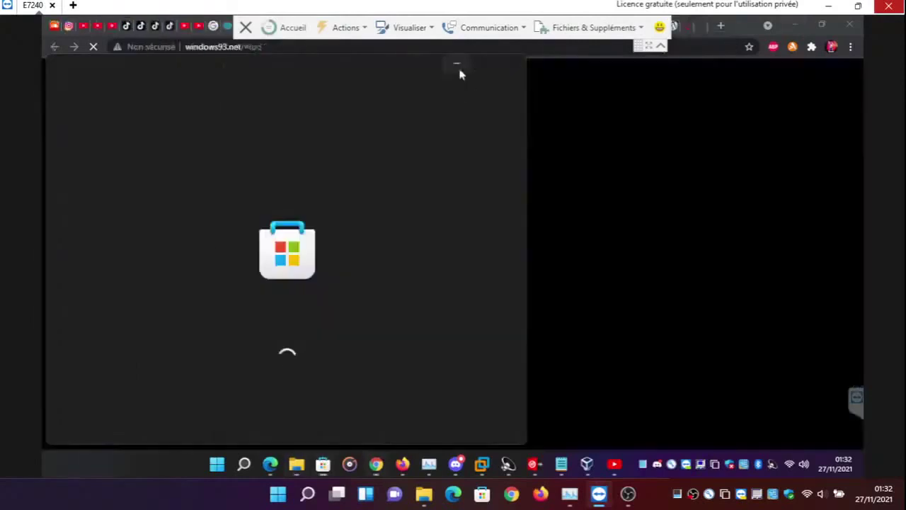
{"action": "left_click", "coordinate": [458, 66]}
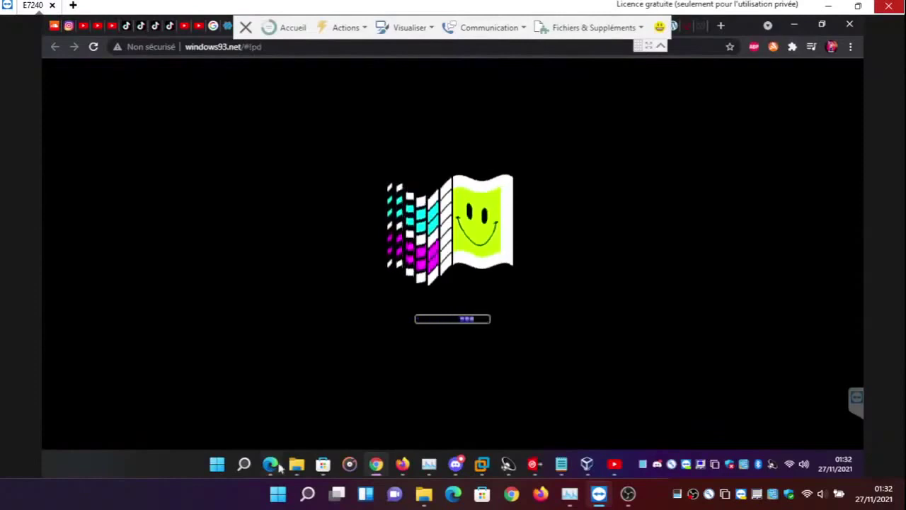
Switch to Edge and restore the most recently closed YouTube Studio window from the browsing history
{"action": "left_click", "coordinate": [276, 466]}
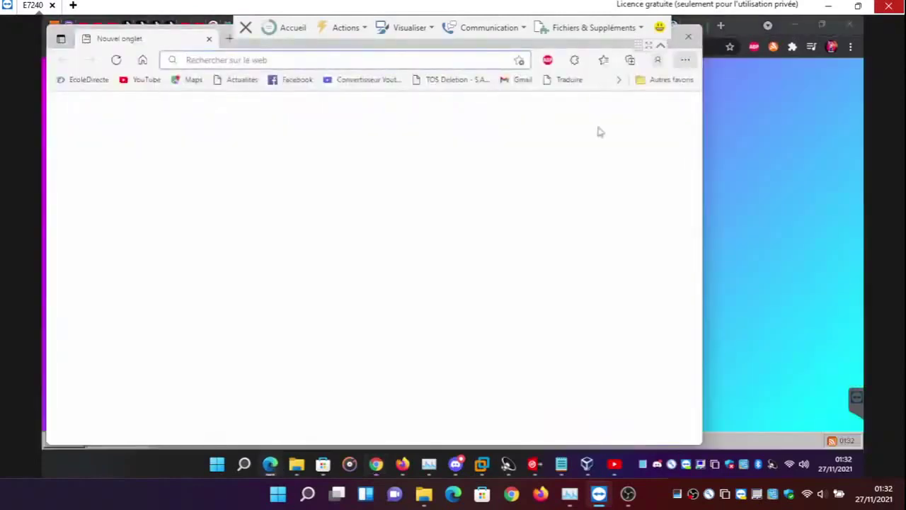
{"action": "left_click", "coordinate": [520, 160]}
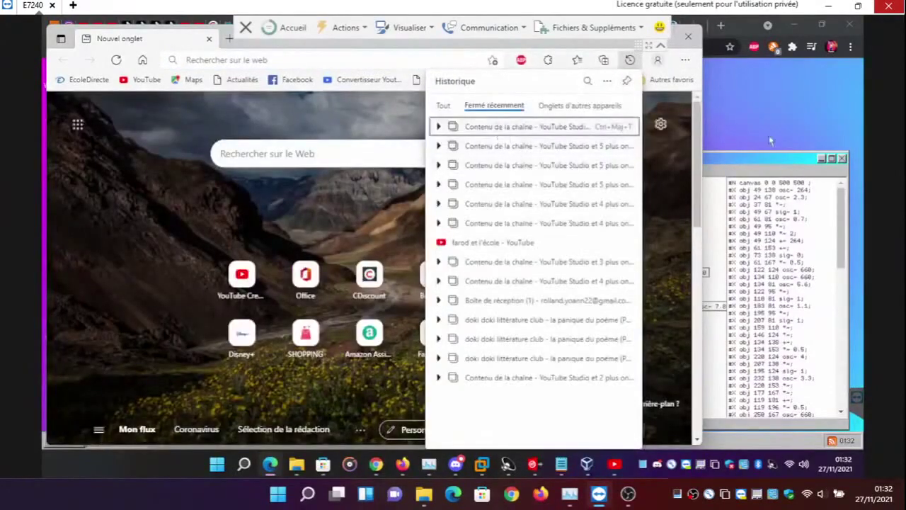
{"action": "left_click", "coordinate": [528, 126]}
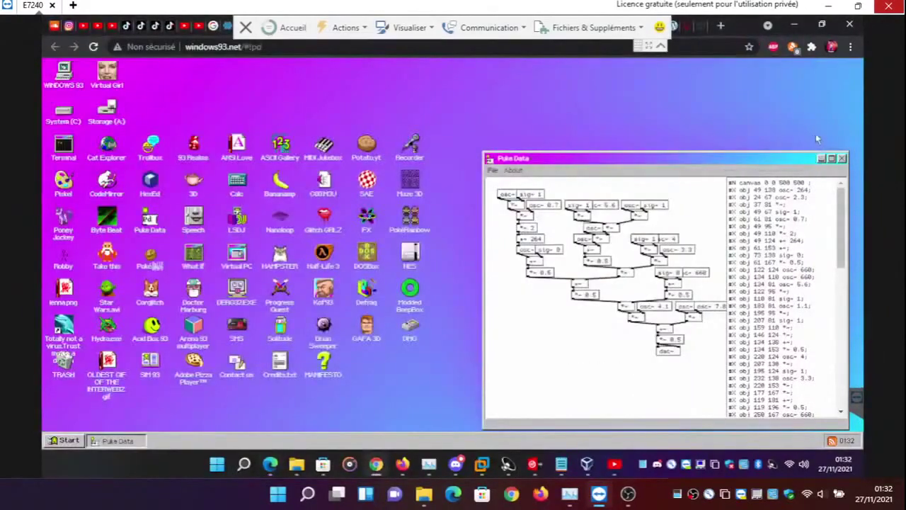
Close the Puke Data window on windows93.net and minimize the Chrome window
{"action": "left_click", "coordinate": [841, 160]}
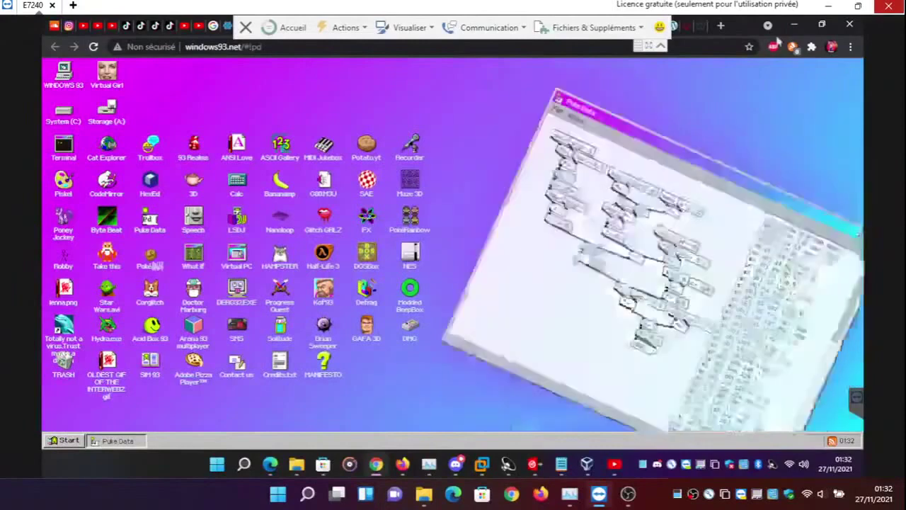
{"action": "left_click", "coordinate": [796, 26]}
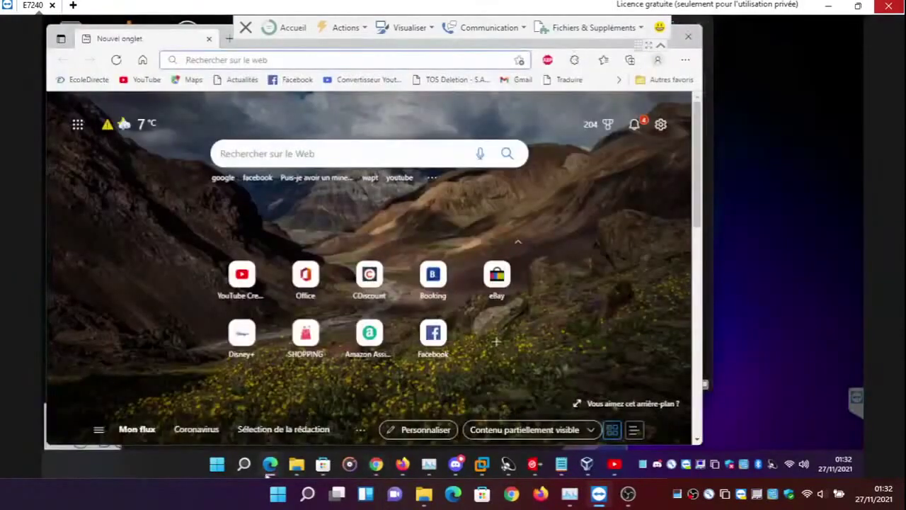
Bring up the restored Edge window with the YouTube Studio page, maximize it, and minimize it out of the way
{"action": "mouse_move", "coordinate": [270, 468]}
{"action": "left_click", "coordinate": [318, 391]}
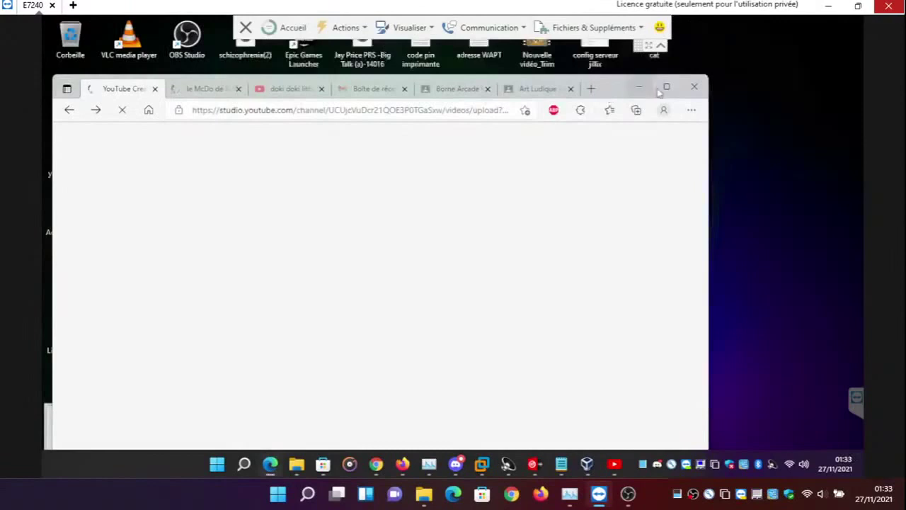
{"action": "left_click", "coordinate": [666, 87]}
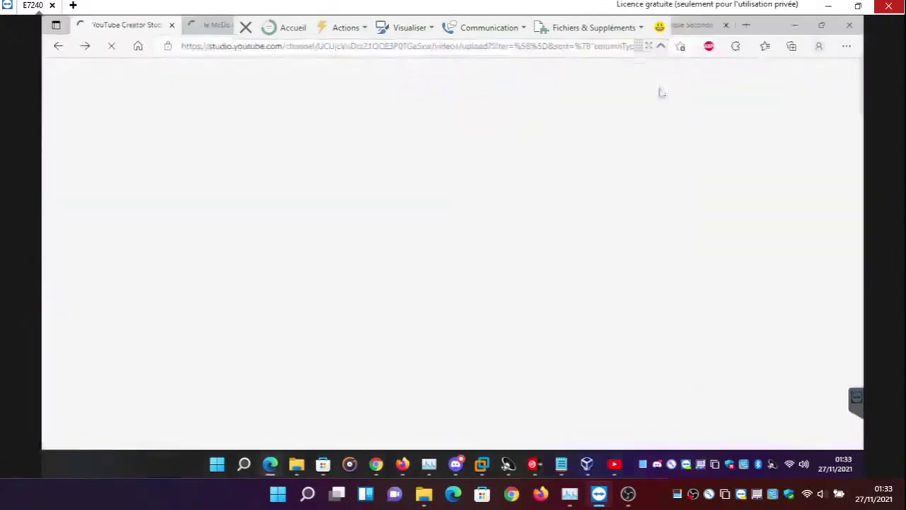
{"action": "left_click", "coordinate": [795, 23]}
Minimize the VMware Workstation windows and close the one showing the Home page
{"action": "left_click", "coordinate": [556, 101]}
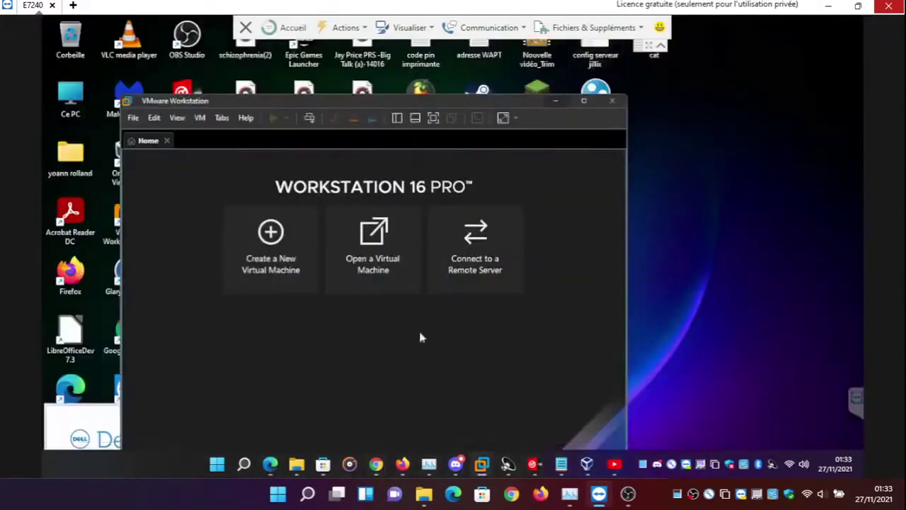
{"action": "left_click", "coordinate": [557, 159]}
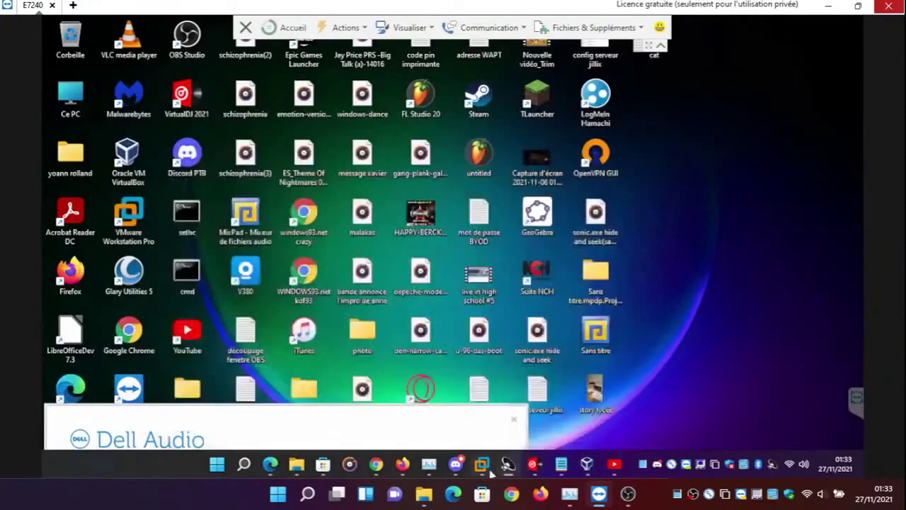
{"action": "mouse_move", "coordinate": [489, 473]}
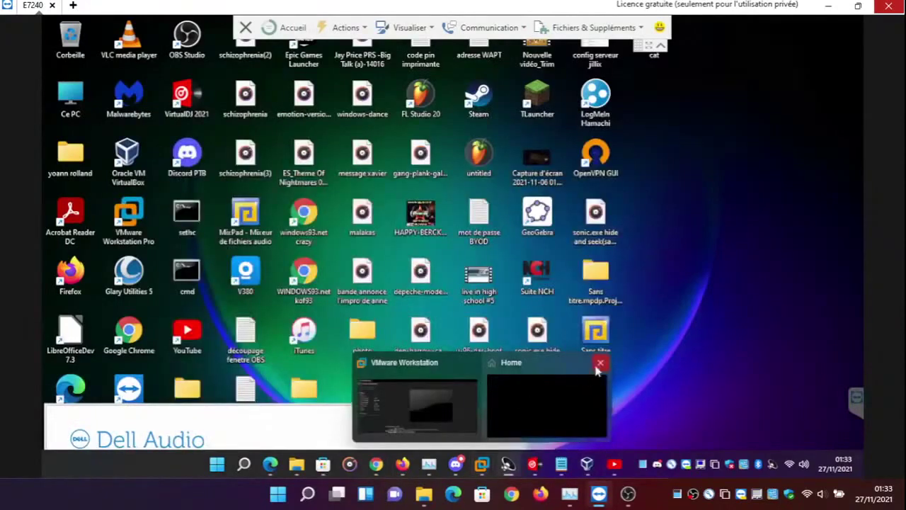
{"action": "left_click", "coordinate": [600, 364]}
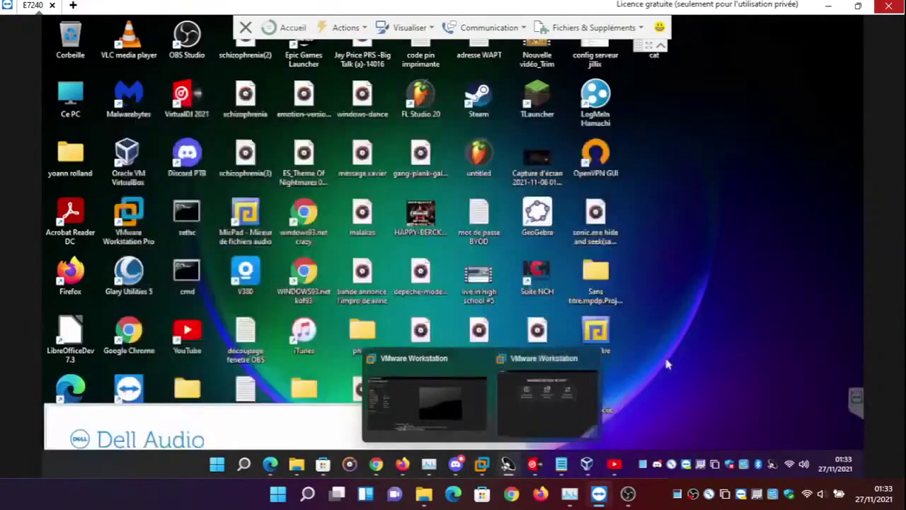
Switch to VirtualDJ, review the effects list of deck 2, and turn off its Beat Grid effect
{"action": "left_click", "coordinate": [534, 467]}
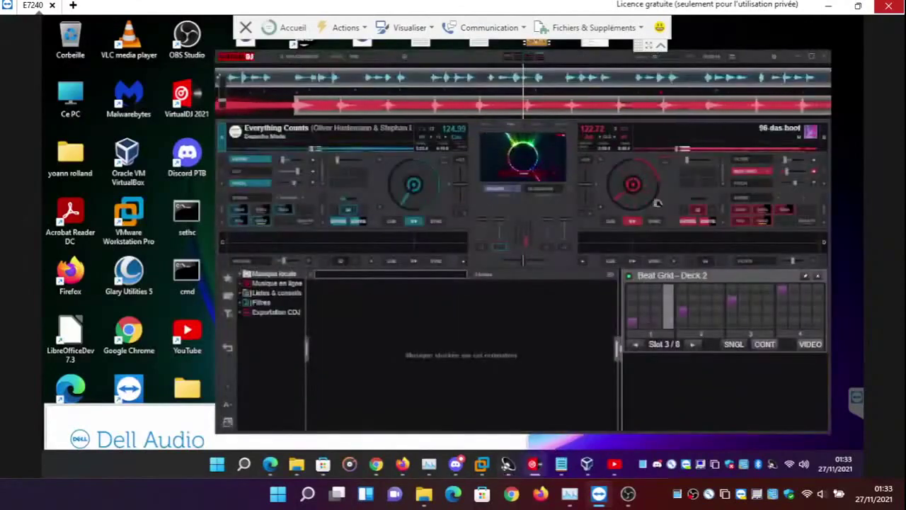
{"action": "mouse_move", "coordinate": [548, 225]}
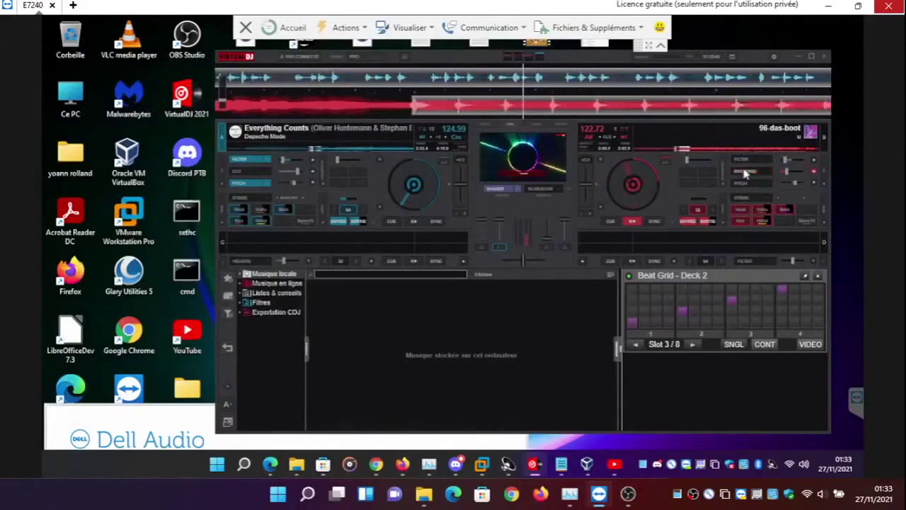
{"action": "left_click", "coordinate": [768, 168]}
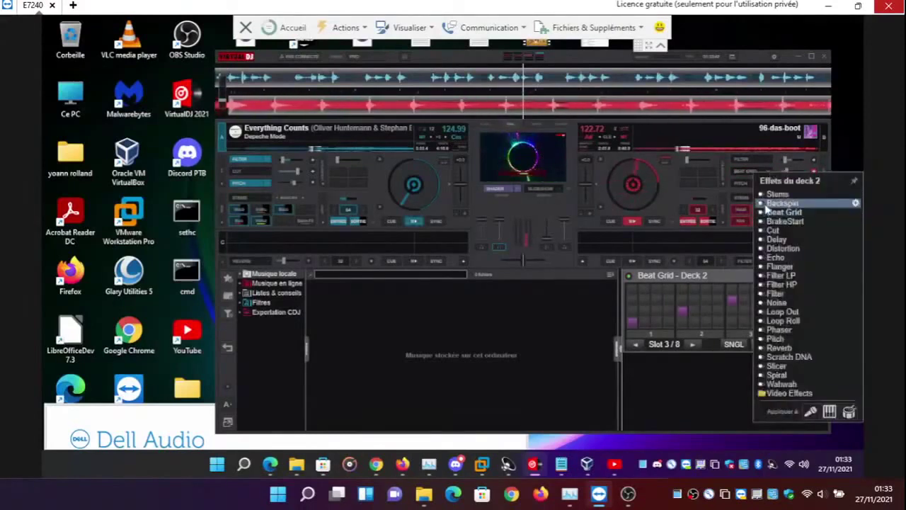
{"action": "left_click", "coordinate": [543, 320]}
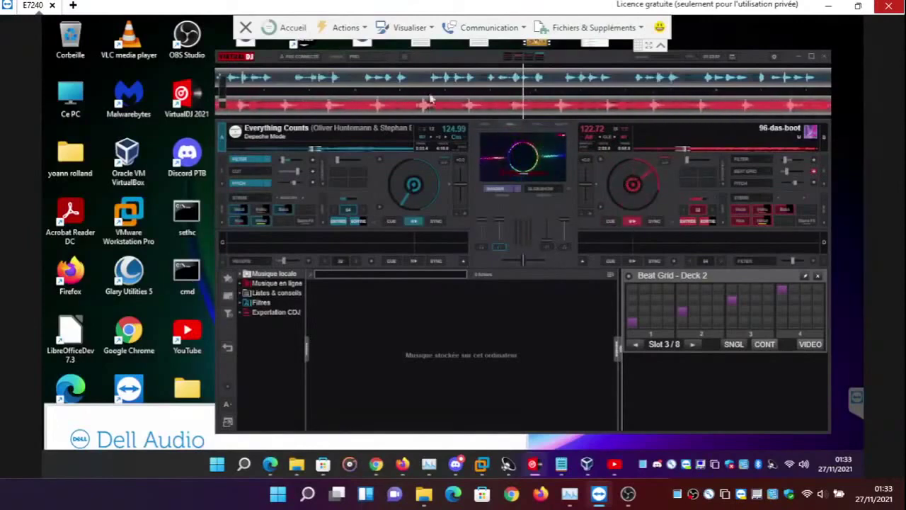
Load the windows-dance track from the desktop onto deck 1 of VirtualDJ and start playing it
{"action": "left_click_drag", "start_coordinate": [418, 55], "coordinate": [828, 75]}
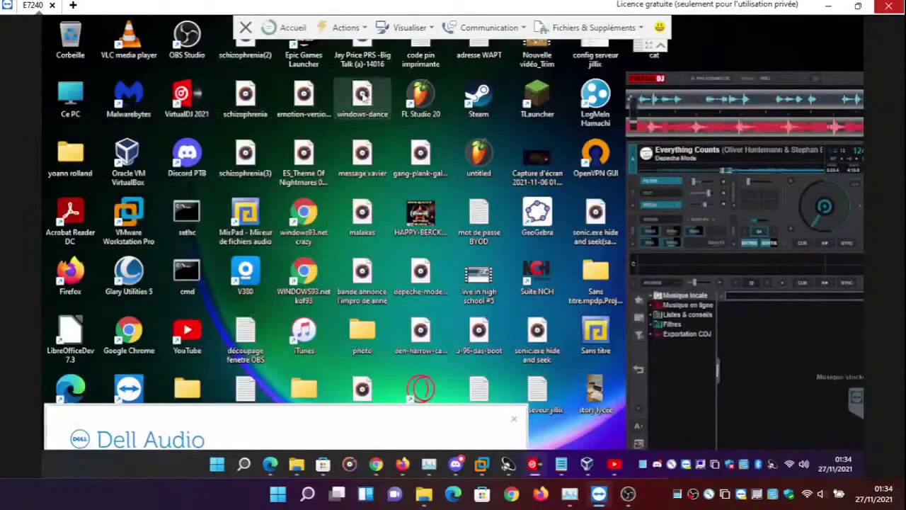
{"action": "left_click_drag", "start_coordinate": [362, 96], "coordinate": [811, 210]}
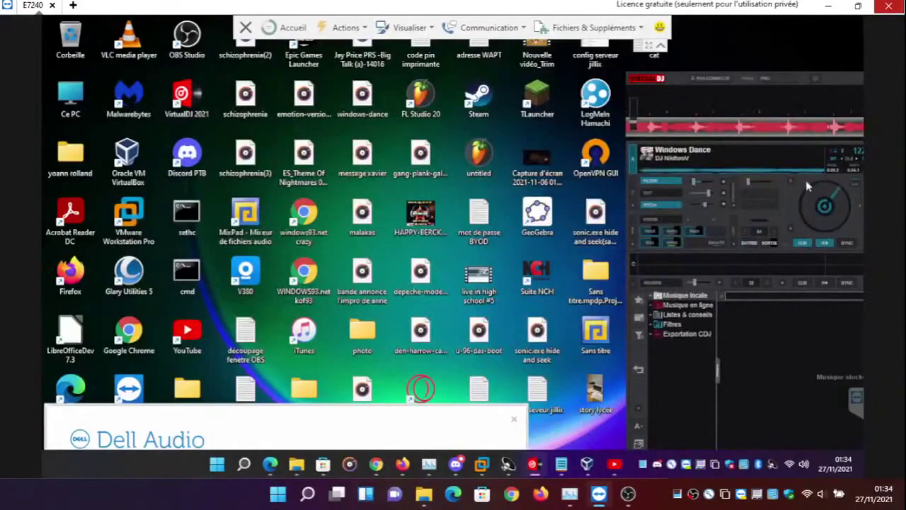
{"action": "double_click", "coordinate": [790, 81]}
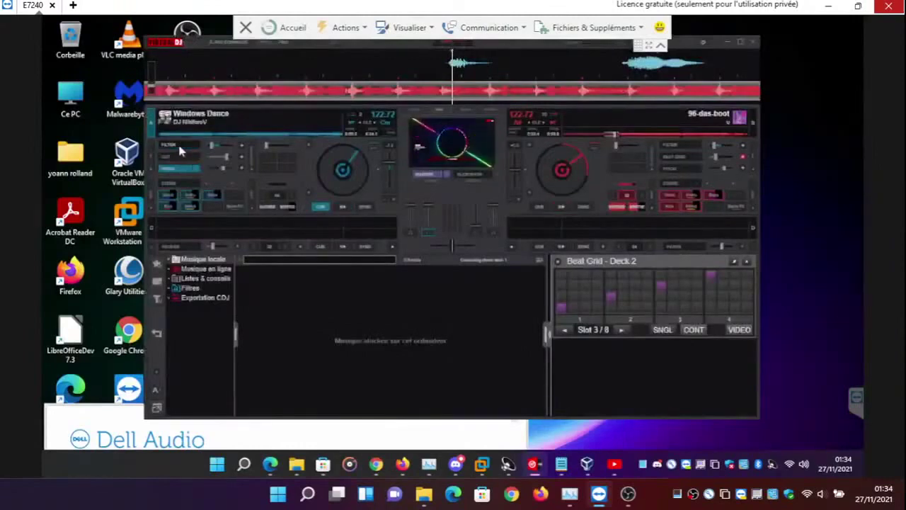
{"action": "left_click", "coordinate": [343, 207]}
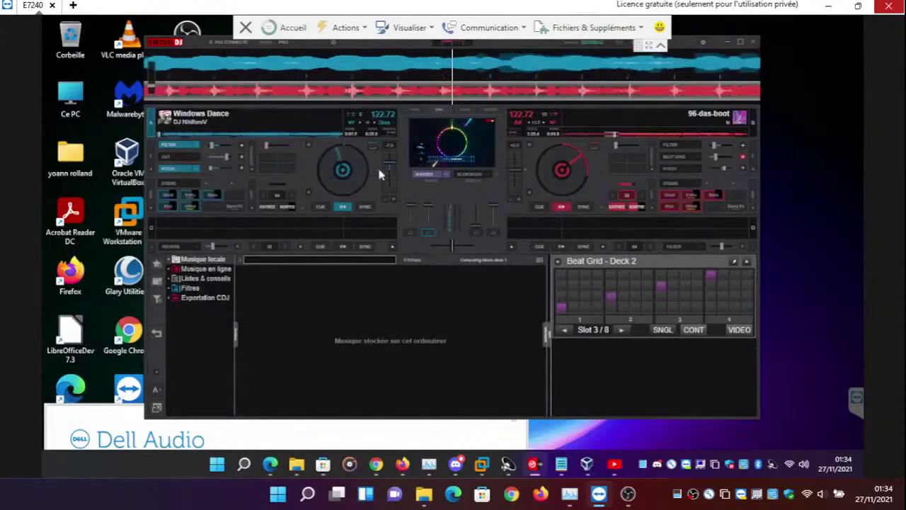
Raise deck 1's Pitch effect slider, enable the Echo and Phaser effects, and switch off Filter
{"action": "left_click", "coordinate": [226, 172]}
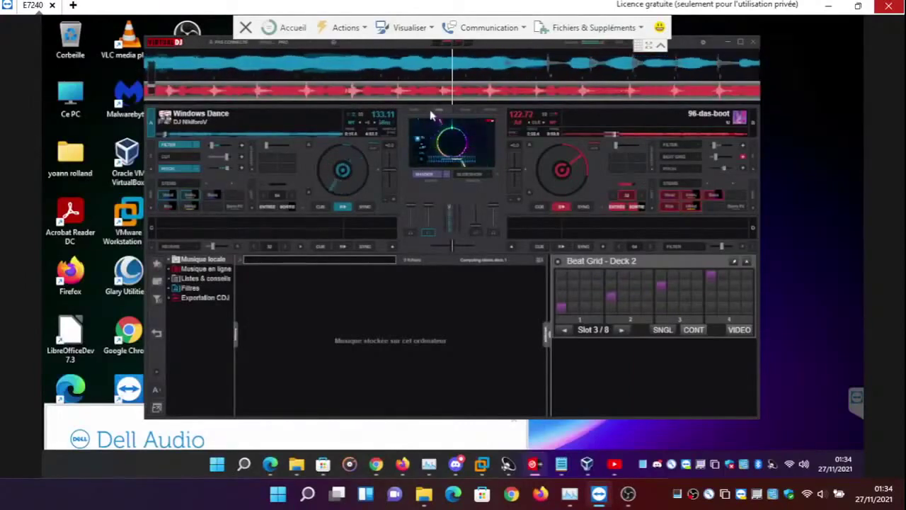
{"action": "mouse_move", "coordinate": [442, 145]}
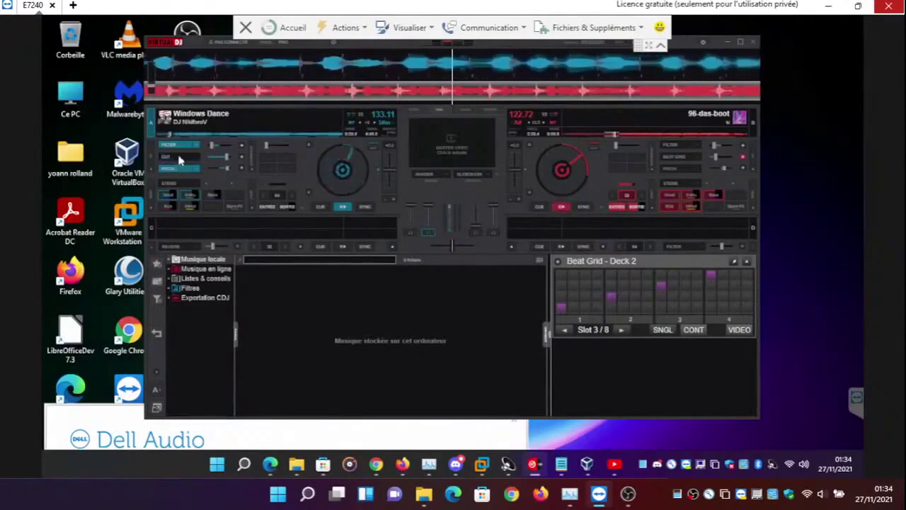
{"action": "left_click", "coordinate": [196, 160]}
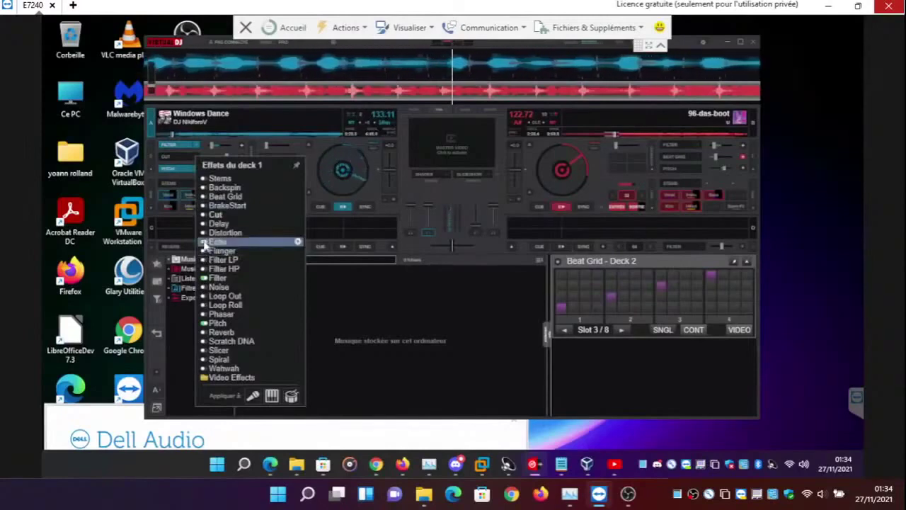
{"action": "left_click", "coordinate": [175, 147]}
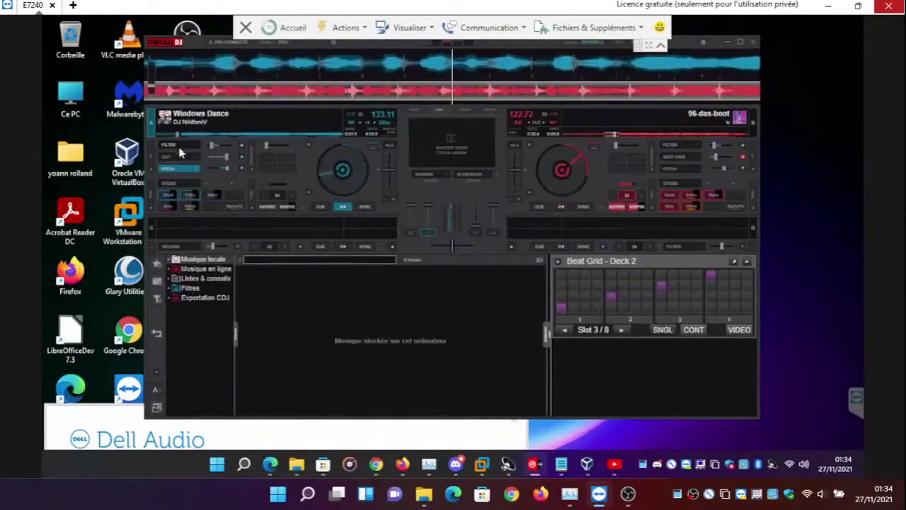
Switch off deck 1's Echo effect and try the Distortion effect on the playing track
{"action": "left_click", "coordinate": [199, 160]}
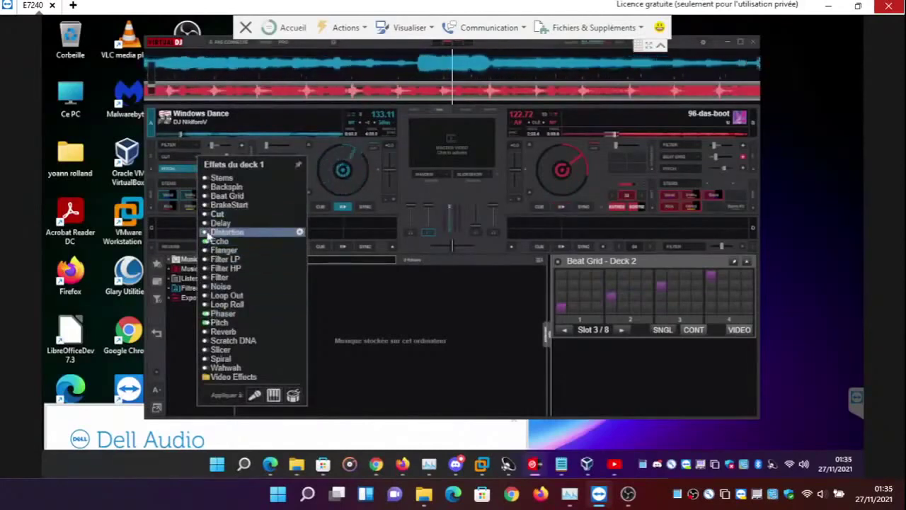
{"action": "left_click", "coordinate": [206, 234]}
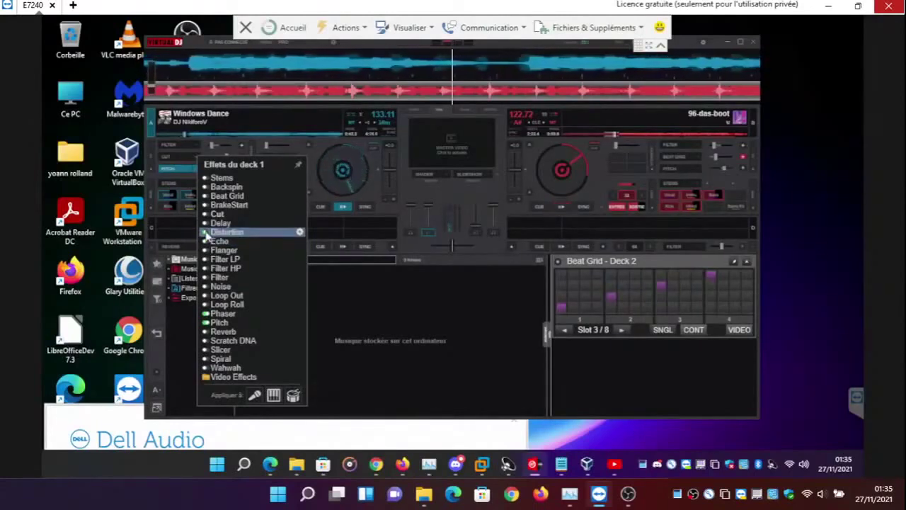
{"action": "left_click", "coordinate": [328, 276]}
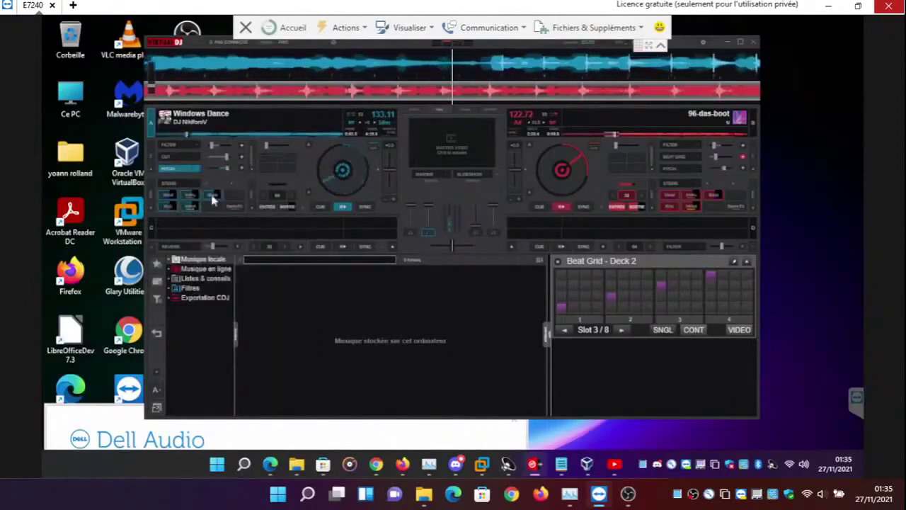
Show the mixer controls and apply the Filter effect to deck 1 with its slider raised
{"action": "left_click", "coordinate": [184, 146]}
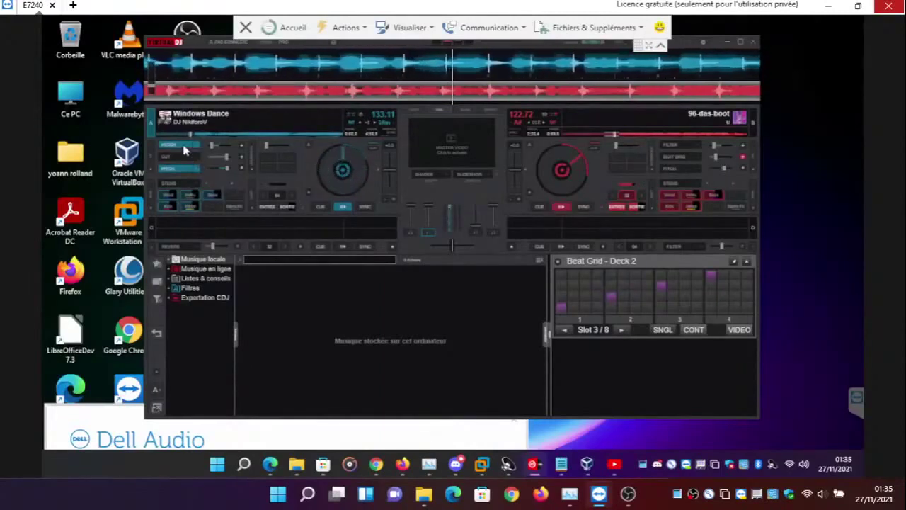
{"action": "left_click", "coordinate": [419, 110]}
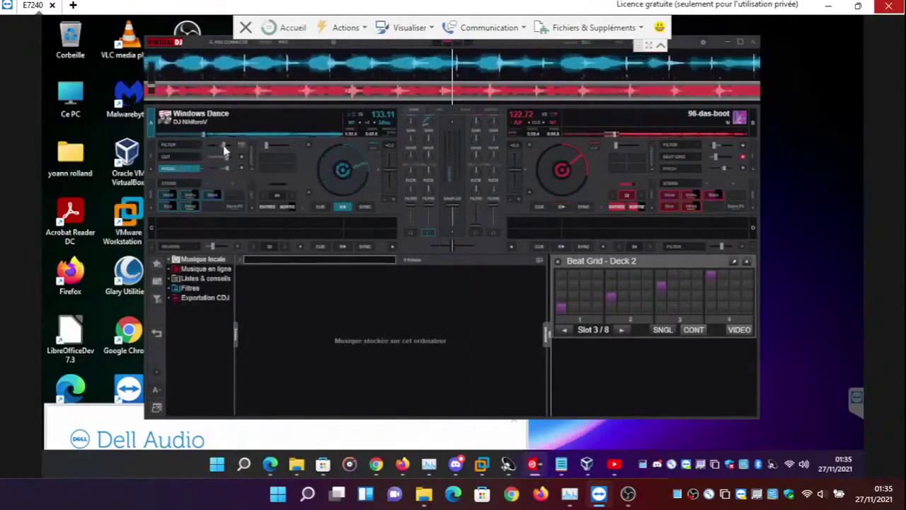
{"action": "left_click", "coordinate": [176, 144]}
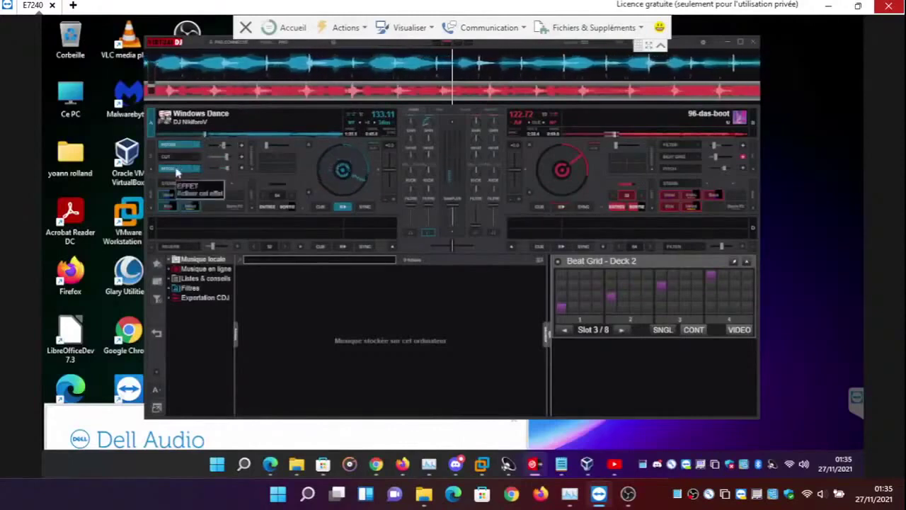
Switch deck 1's Pitch effect off and back on, and lower the system volume to 88
{"action": "left_click", "coordinate": [177, 170]}
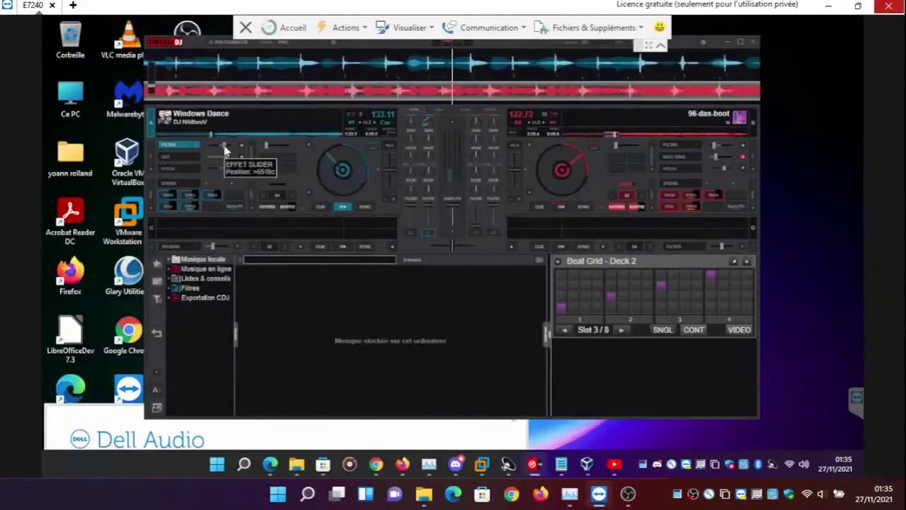
{"action": "left_click", "coordinate": [175, 171]}
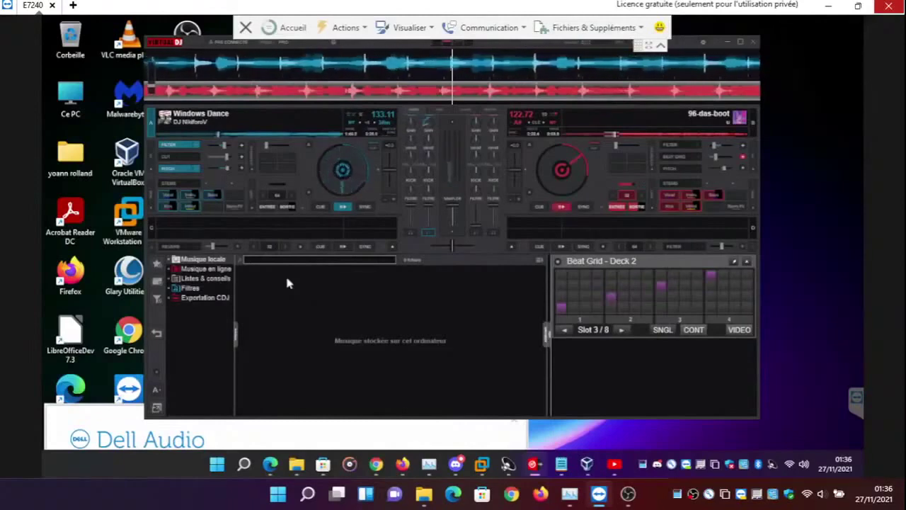
{"action": "key", "text": "XF86AudioLowerVolume"}
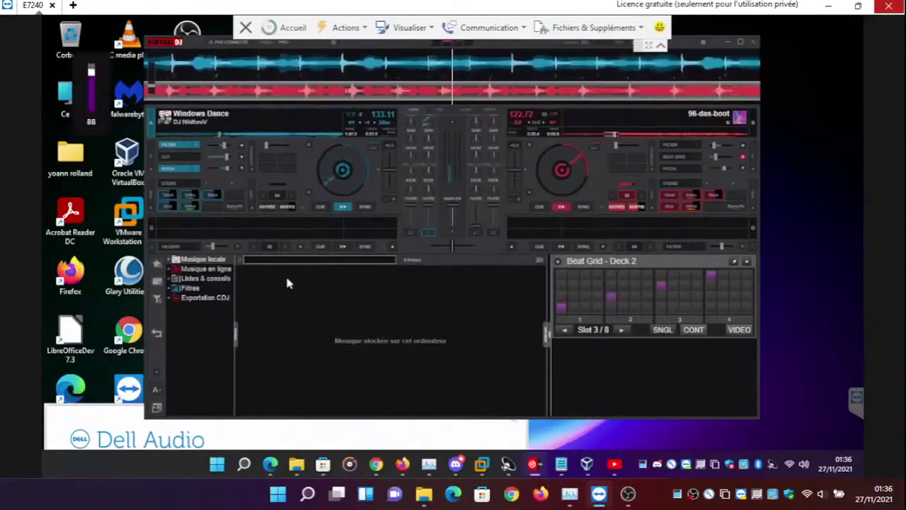
Lower the system volume to 44
{"action": "key", "text": "XF86AudioLowerVolume"}
{"action": "key", "text": "XF86AudioLowerVolume"}
{"action": "key", "text": "XF86AudioLowerVolume"}
{"action": "key", "text": "XF86AudioLowerVolume"}
{"action": "key", "text": "XF86AudioLowerVolume"}
{"action": "key", "text": "XF86AudioLowerVolume"}
{"action": "key", "text": "XF86AudioLowerVolume"}
{"action": "key", "text": "XF86AudioLowerVolume"}
{"action": "key", "text": "XF86AudioLowerVolume"}
{"action": "key", "text": "XF86AudioLowerVolume"}
{"action": "key", "text": "XF86AudioLowerVolume"}
{"action": "key", "text": "XF86AudioLowerVolume"}
{"action": "key", "text": "XF86AudioLowerVolume"}
{"action": "key", "text": "XF86AudioLowerVolume"}
{"action": "key", "text": "XF86AudioLowerVolume"}
{"action": "key", "text": "XF86AudioLowerVolume"}
{"action": "key", "text": "XF86AudioLowerVolume"}
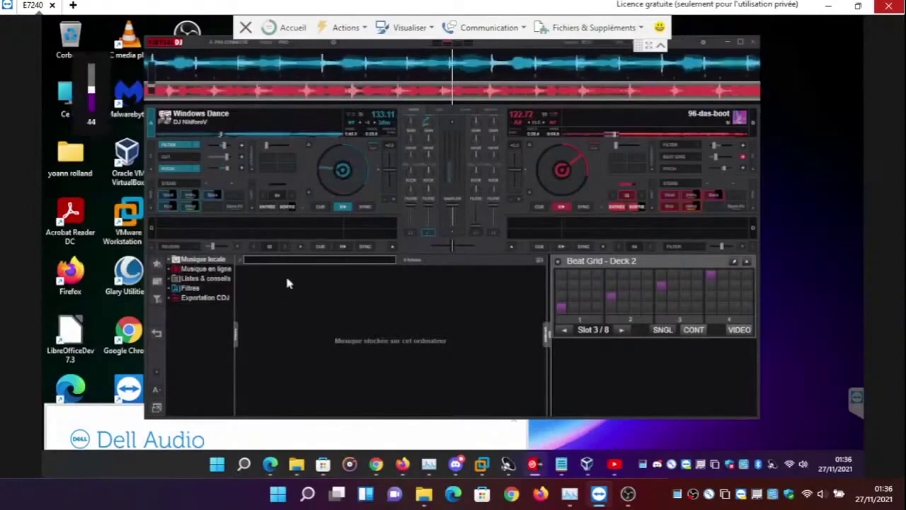
Apply the Beat Grid effect to deck 1 in place of Cut and choose its pattern slot 3
{"action": "left_click", "coordinate": [190, 157]}
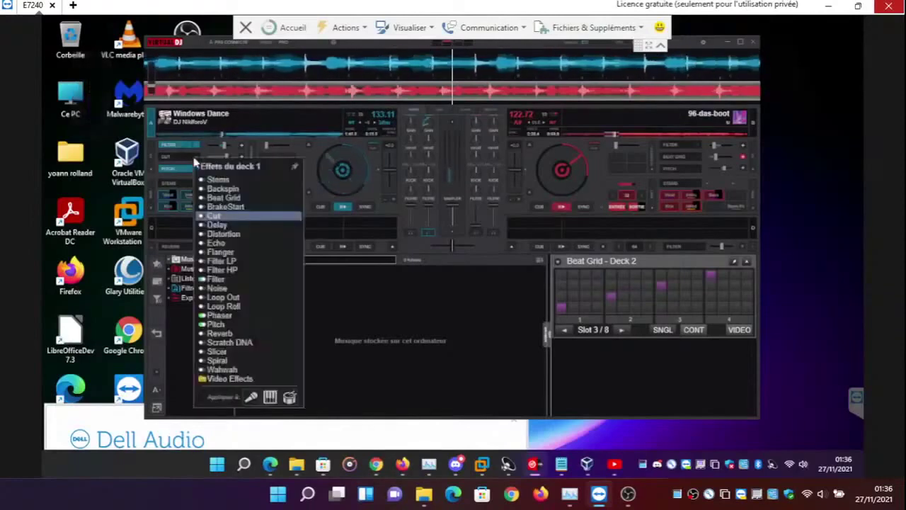
{"action": "left_click", "coordinate": [208, 197]}
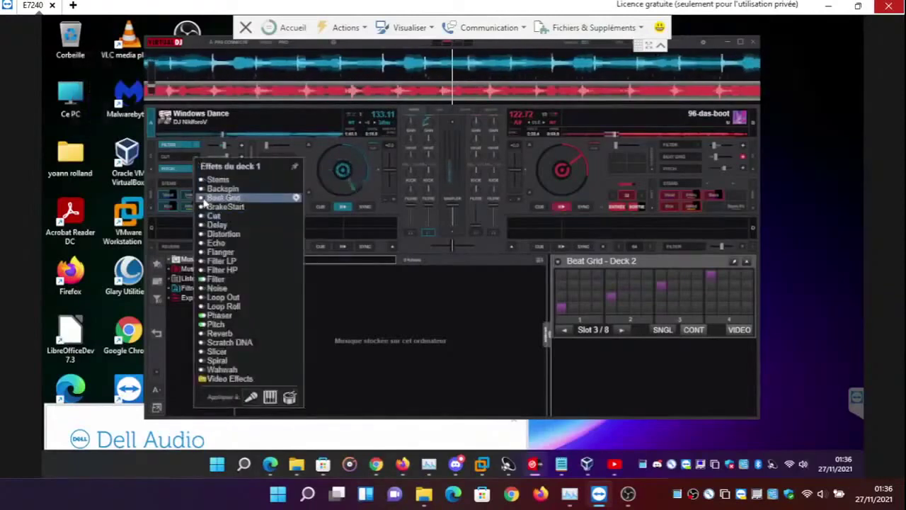
{"action": "left_click", "coordinate": [296, 204]}
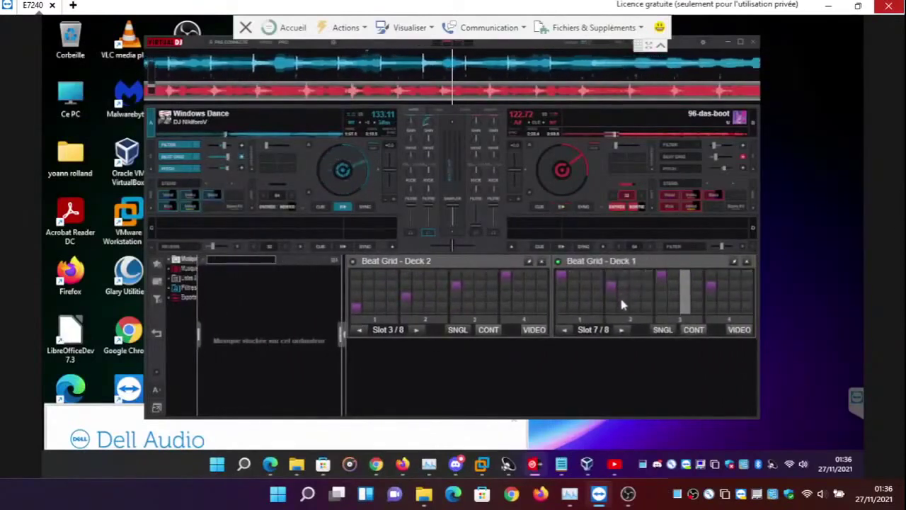
{"action": "left_click", "coordinate": [566, 331]}
{"action": "left_click", "coordinate": [566, 331]}
{"action": "left_click", "coordinate": [566, 331]}
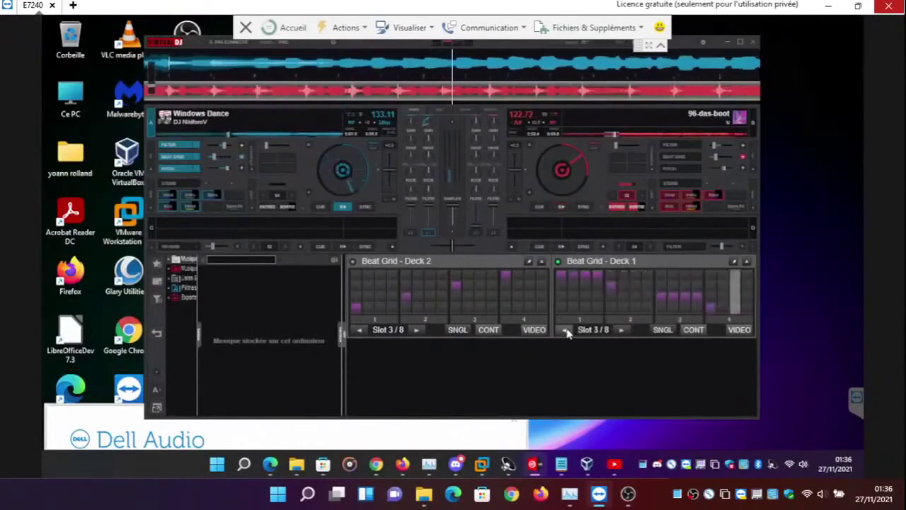
{"action": "left_click", "coordinate": [566, 331]}
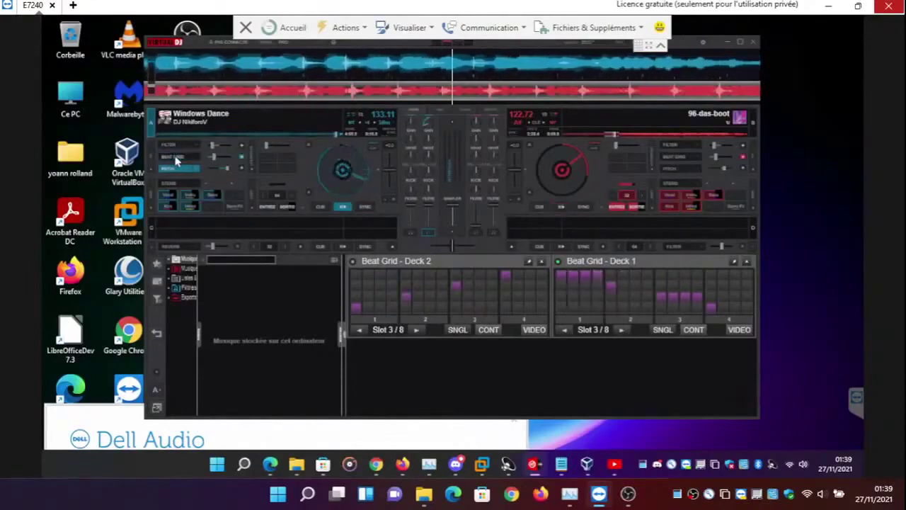
Toggle deck 1's Beat Grid effect while Windows Dance plays, and check the stream status in OBS
{"action": "left_click", "coordinate": [176, 160]}
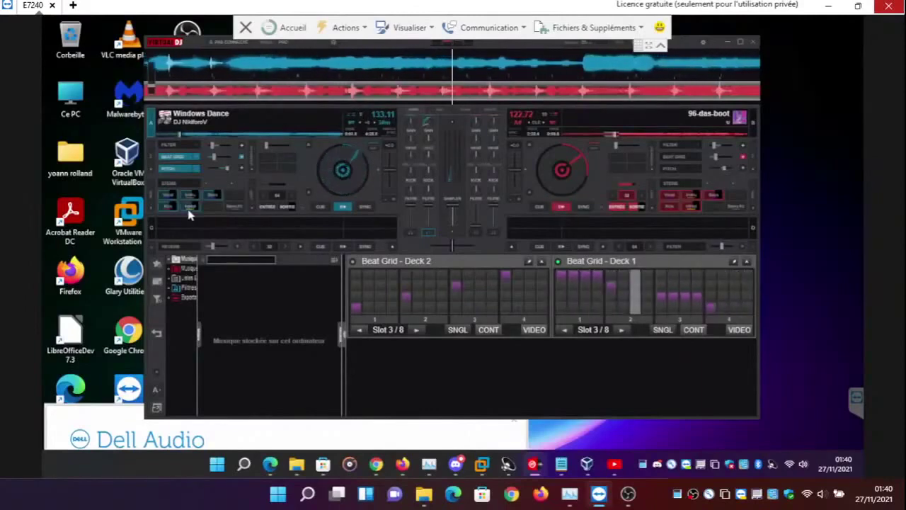
{"action": "left_click", "coordinate": [178, 158]}
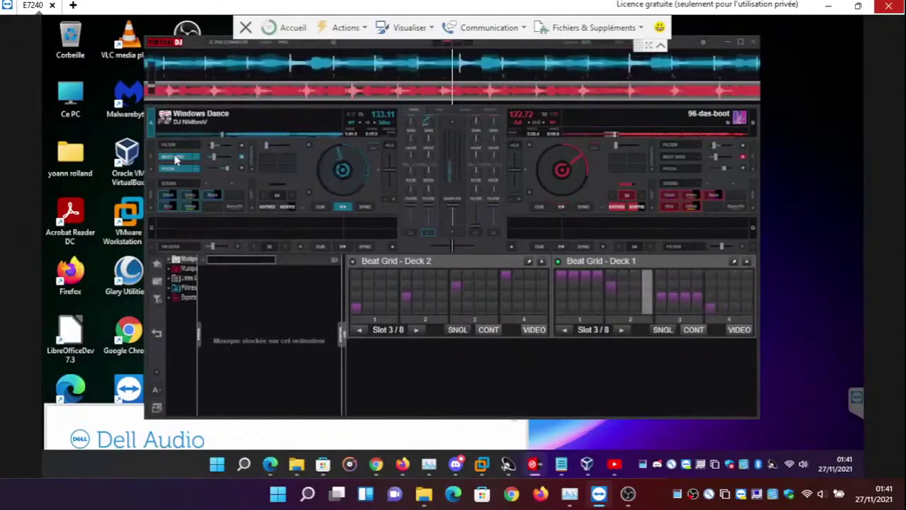
{"action": "left_click", "coordinate": [628, 499]}
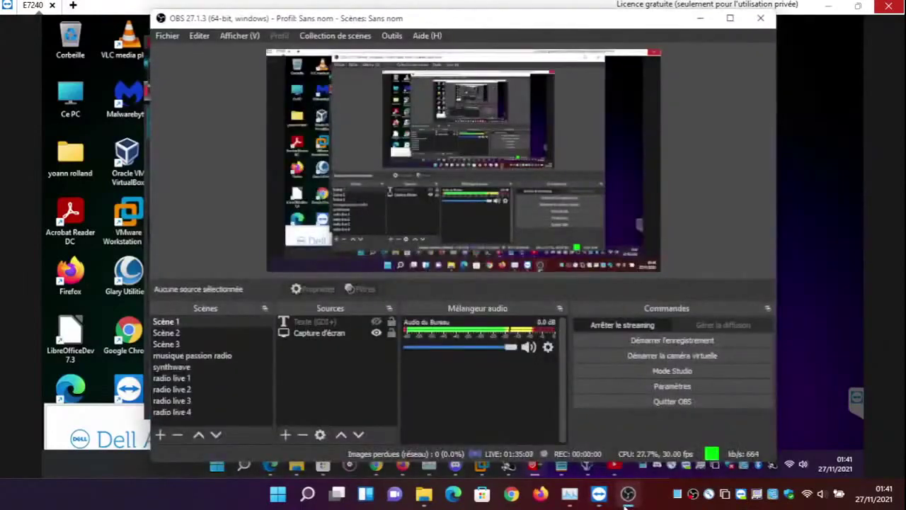
{"action": "left_click", "coordinate": [628, 499]}
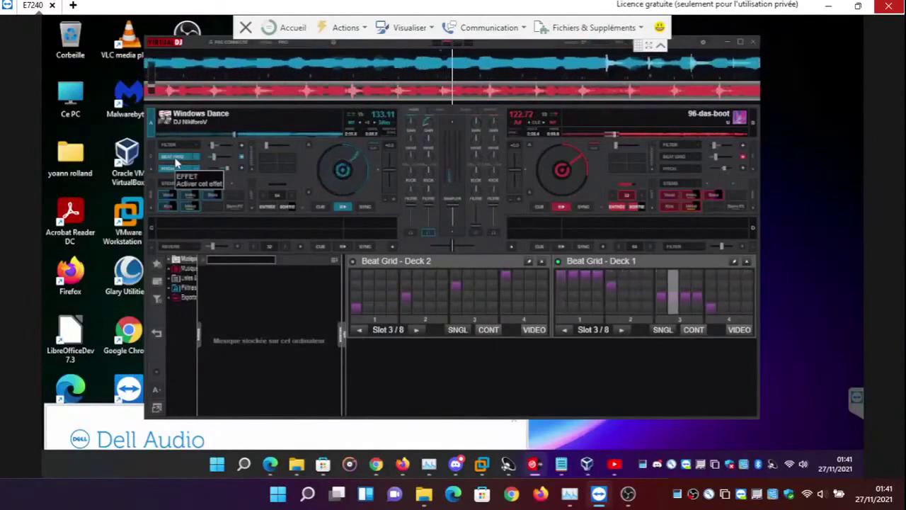
Alternate deck 1's Beat Grid effect on and off at intervals through Windows Dance
{"action": "left_click", "coordinate": [177, 163]}
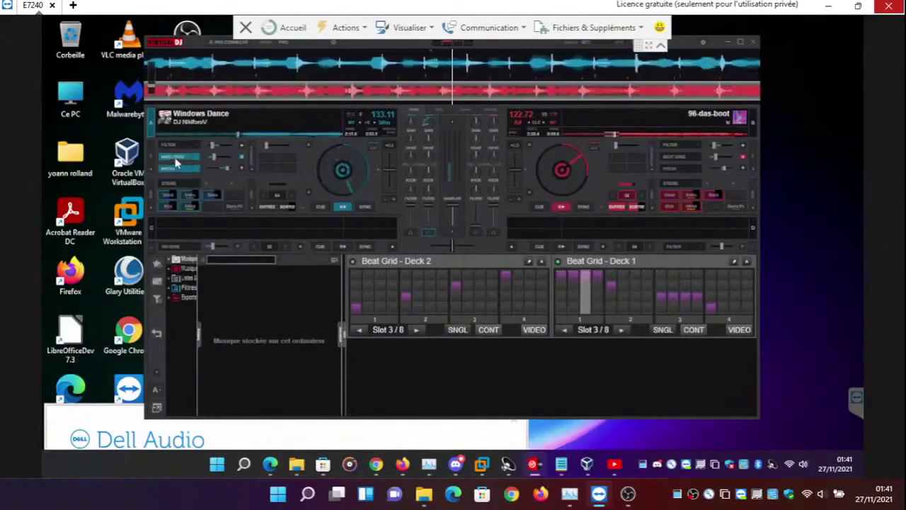
{"action": "left_click", "coordinate": [176, 161]}
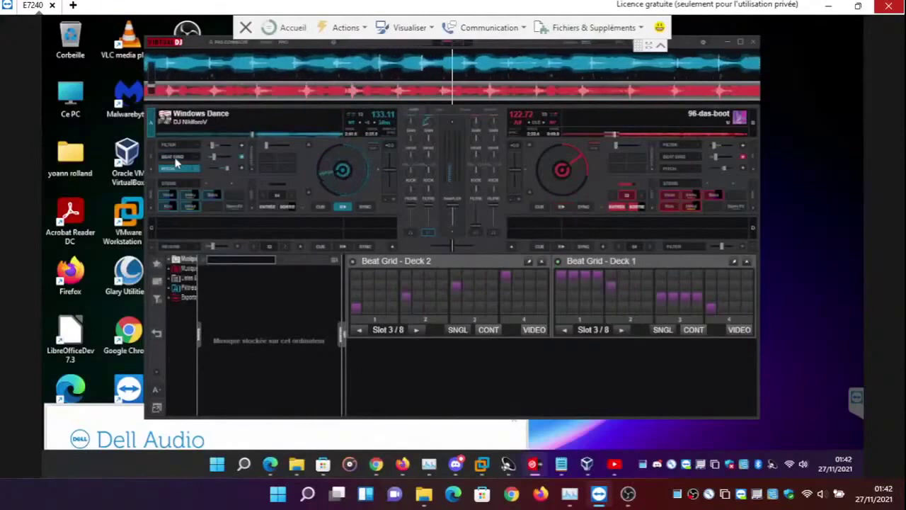
{"action": "left_click", "coordinate": [178, 160]}
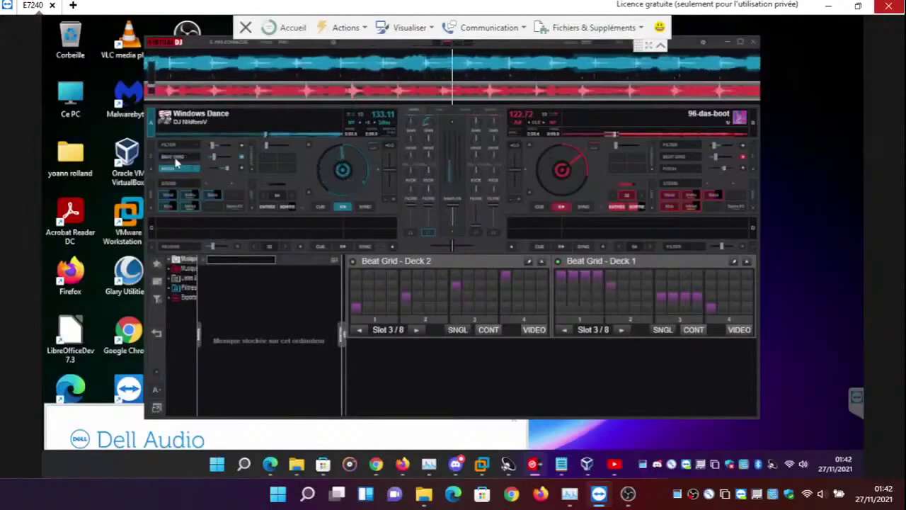
{"action": "left_click", "coordinate": [176, 160]}
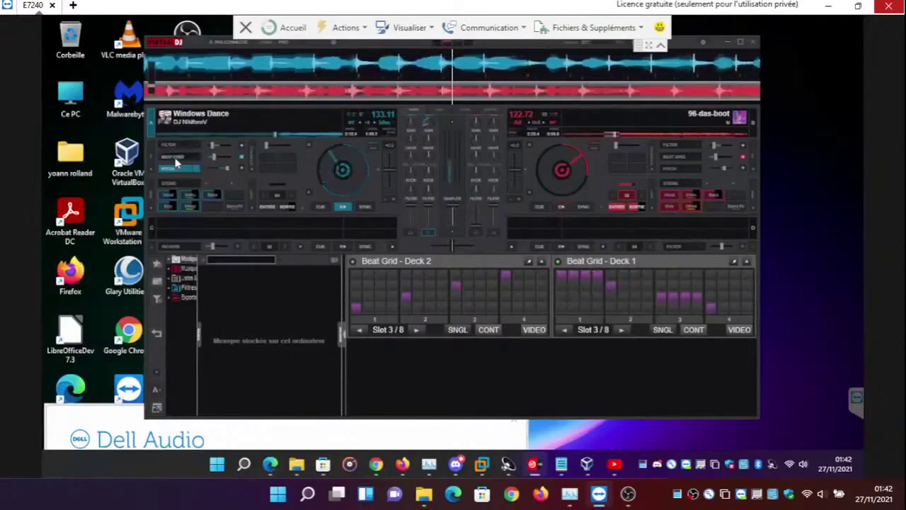
{"action": "left_click", "coordinate": [177, 158]}
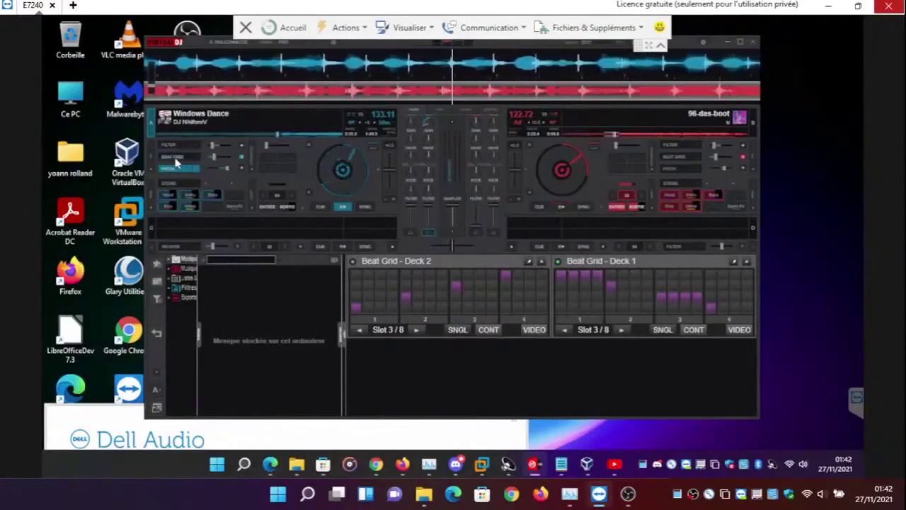
{"action": "left_click", "coordinate": [176, 160]}
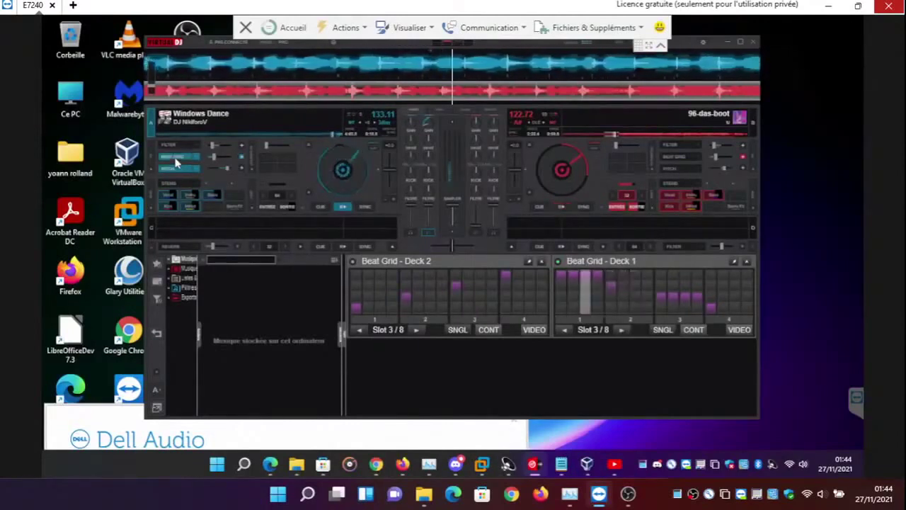
Switch deck 1's Beat Grid rapidly on and off through the track's ending, leaving it off
{"action": "left_click", "coordinate": [177, 162]}
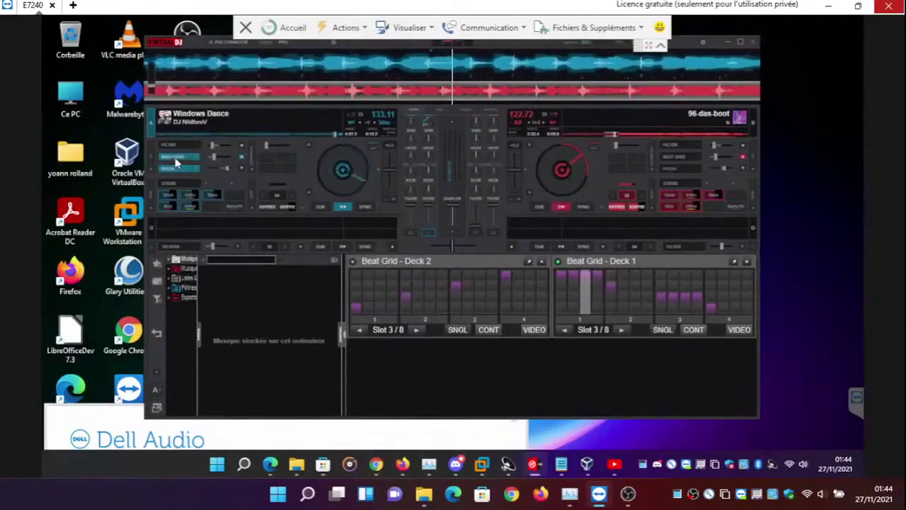
{"action": "left_click", "coordinate": [177, 162]}
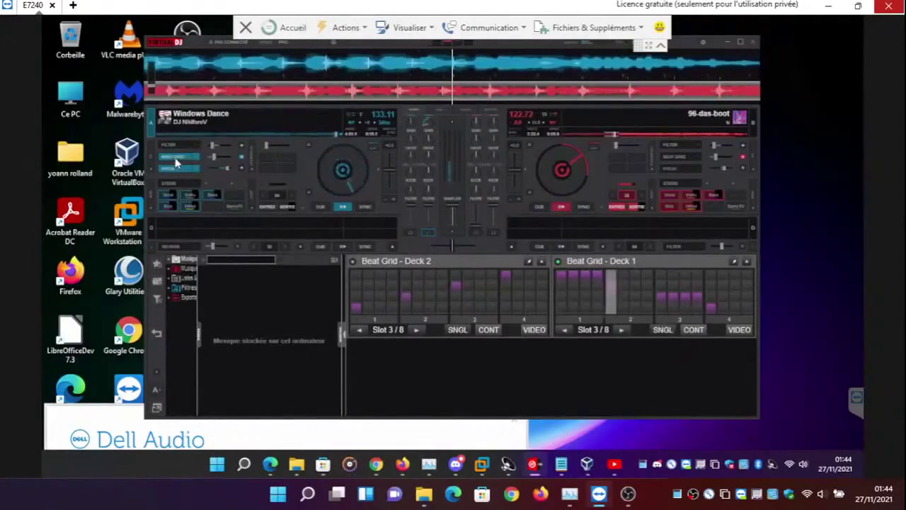
{"action": "left_click", "coordinate": [176, 162]}
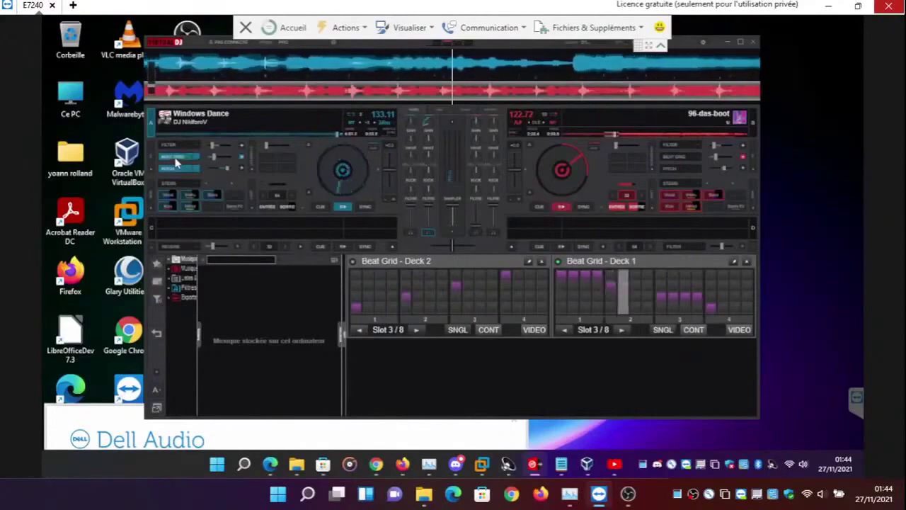
{"action": "left_click", "coordinate": [176, 163]}
{"action": "left_click", "coordinate": [177, 162]}
{"action": "left_click", "coordinate": [177, 163]}
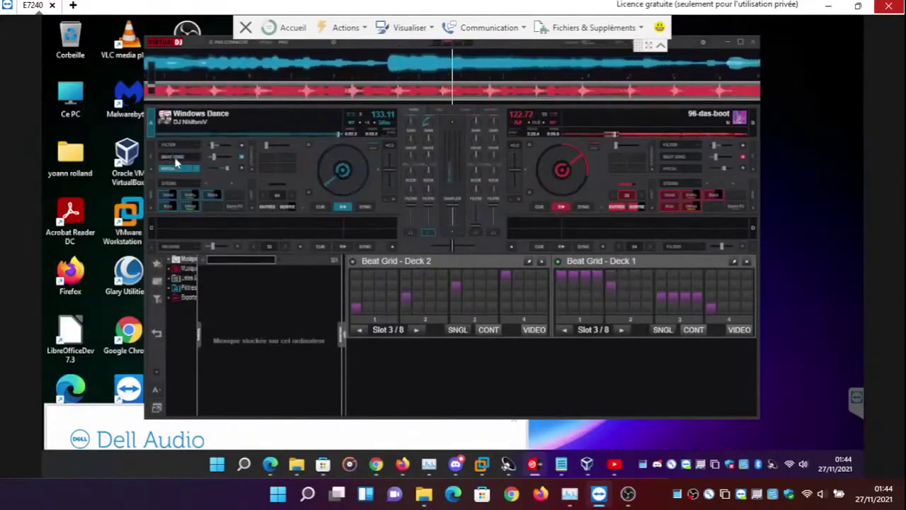
{"action": "left_click", "coordinate": [176, 162]}
{"action": "left_click", "coordinate": [176, 163]}
{"action": "left_click", "coordinate": [176, 162]}
{"action": "left_click", "coordinate": [176, 163]}
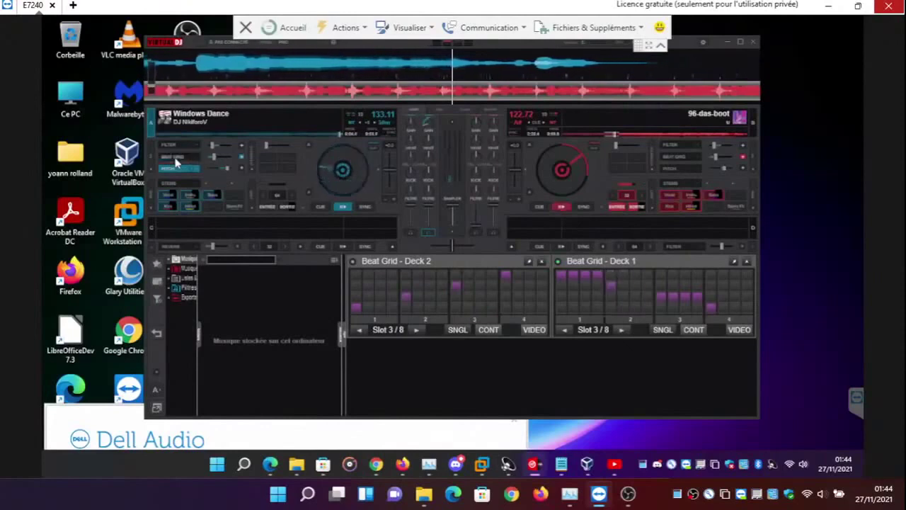
{"action": "left_click", "coordinate": [176, 162]}
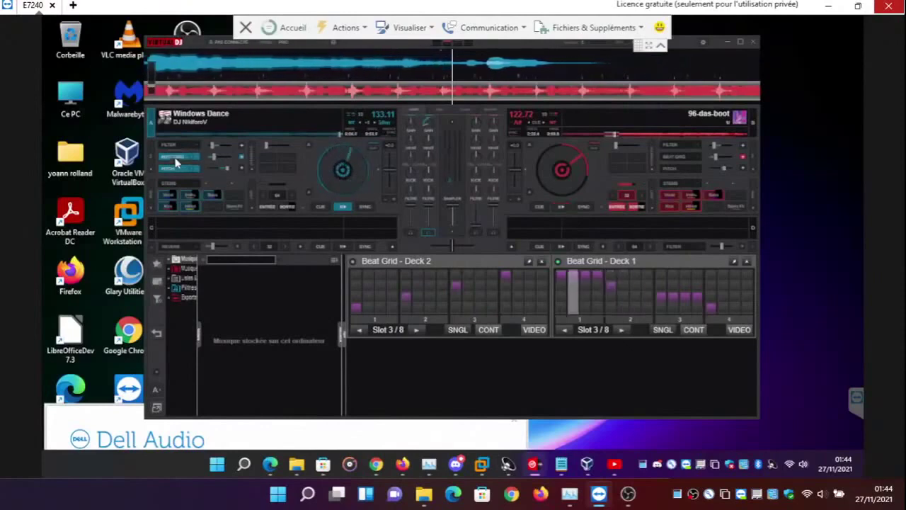
{"action": "left_click", "coordinate": [177, 163]}
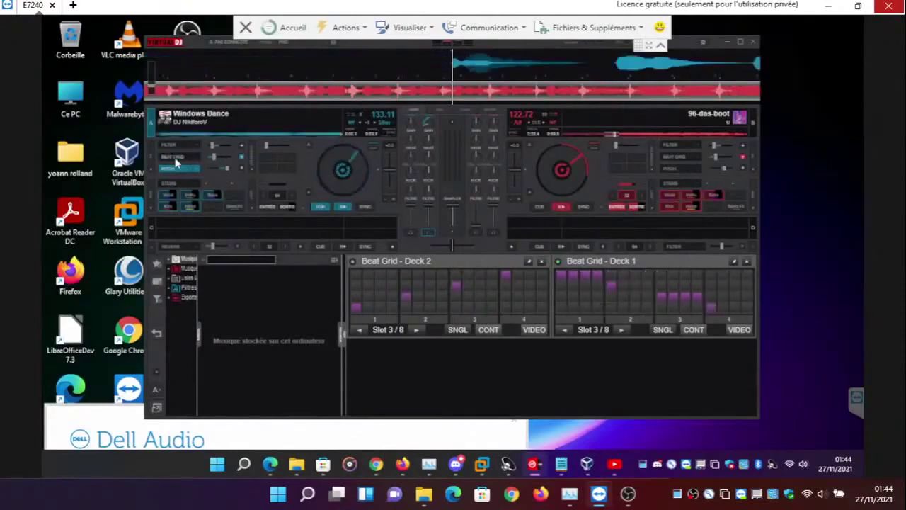
Choose Beat Grid pattern slot 2 for deck 1 and restart Windows Dance with the effect enabled
{"action": "left_click", "coordinate": [564, 330]}
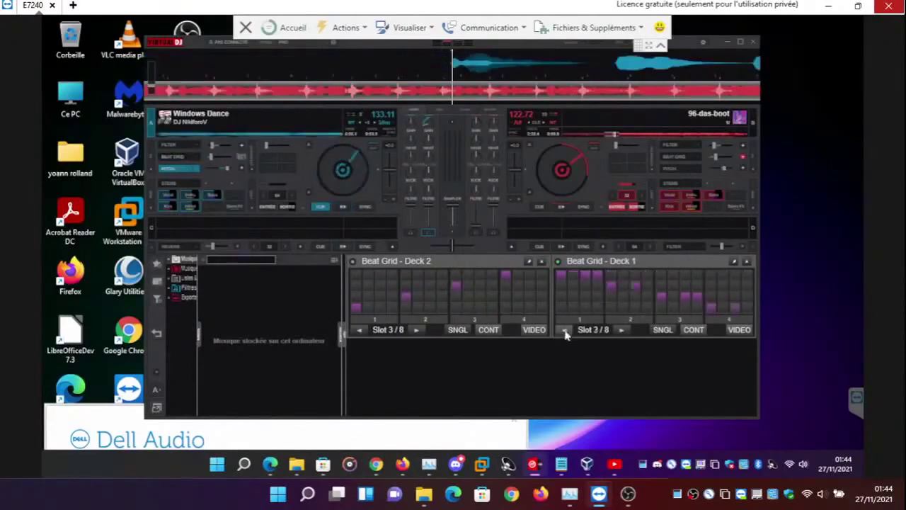
{"action": "left_click", "coordinate": [345, 208]}
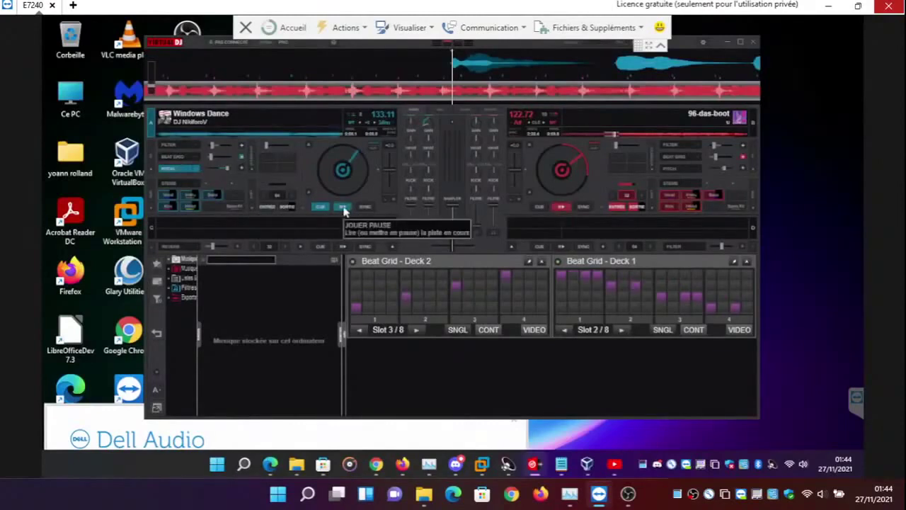
{"action": "left_click", "coordinate": [175, 157]}
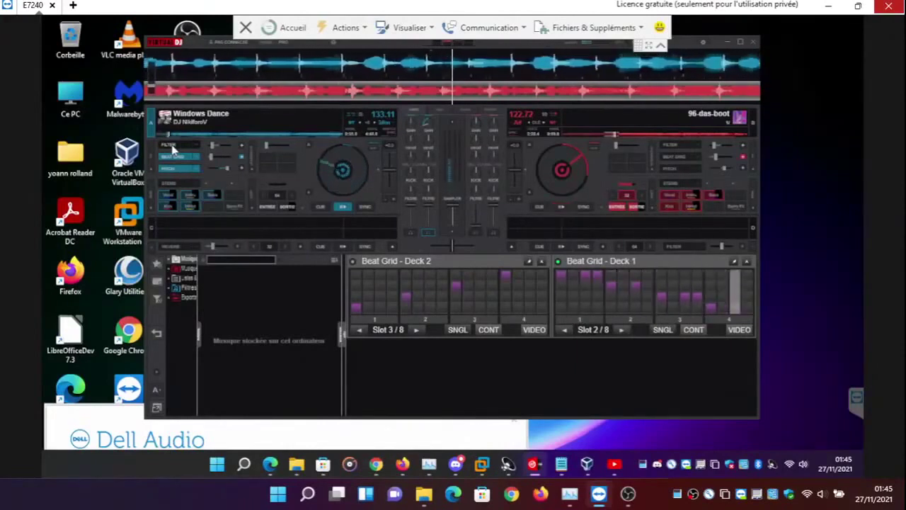
{"action": "key", "text": "XF86AudioRaiseVolume"}
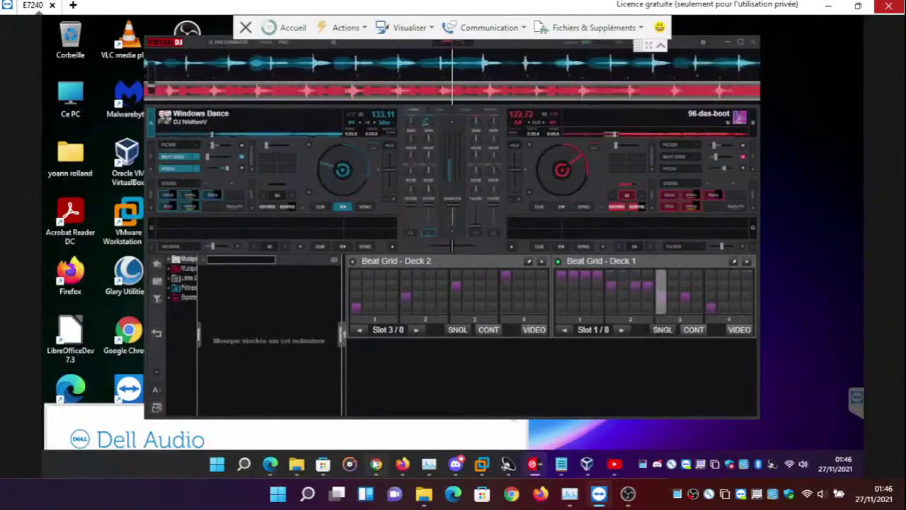
Switch to the Chrome window holding the FarodGames Twitch page, maximize it and view the channel
{"action": "mouse_move", "coordinate": [376, 464]}
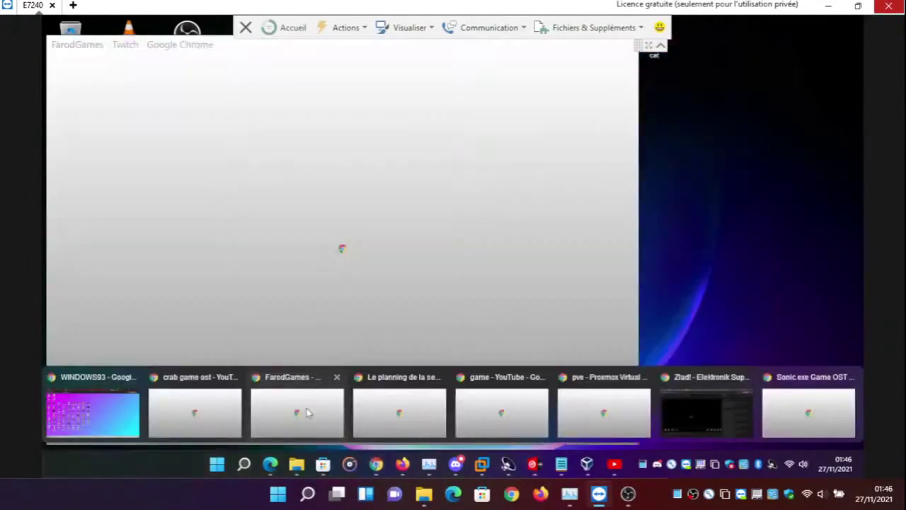
{"action": "left_click", "coordinate": [308, 412]}
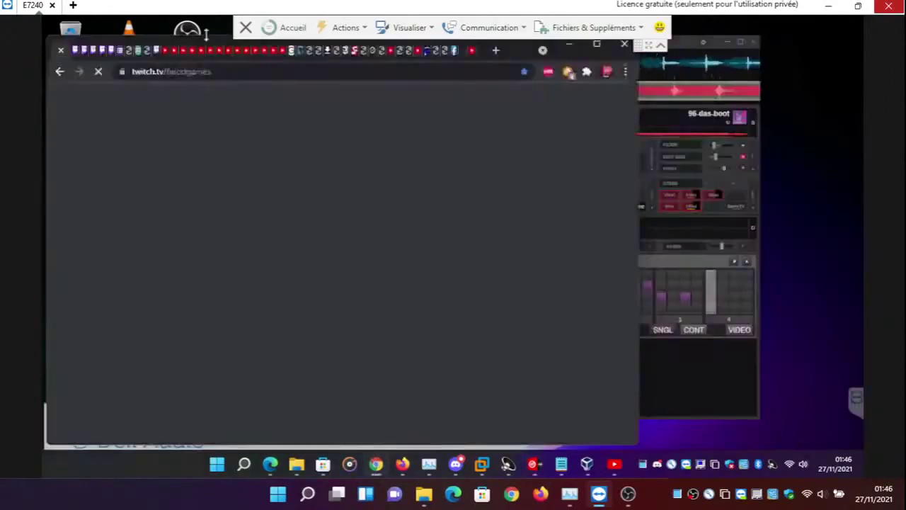
{"action": "left_click", "coordinate": [165, 51]}
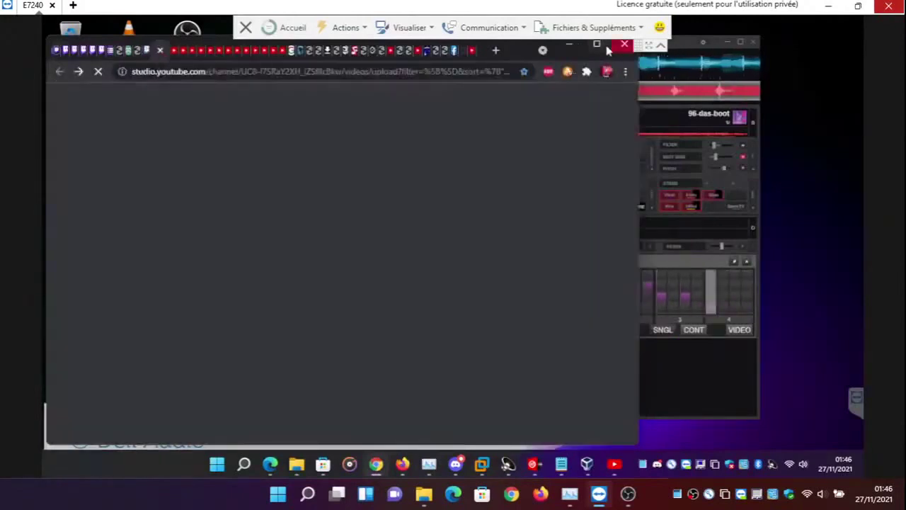
{"action": "left_click", "coordinate": [602, 46]}
{"action": "left_click", "coordinate": [44, 21]}
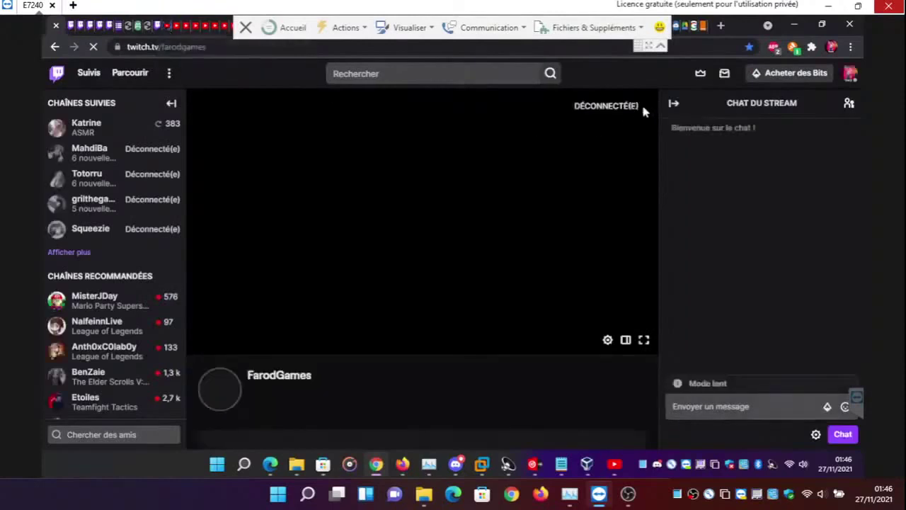
{"action": "left_click", "coordinate": [639, 110]}
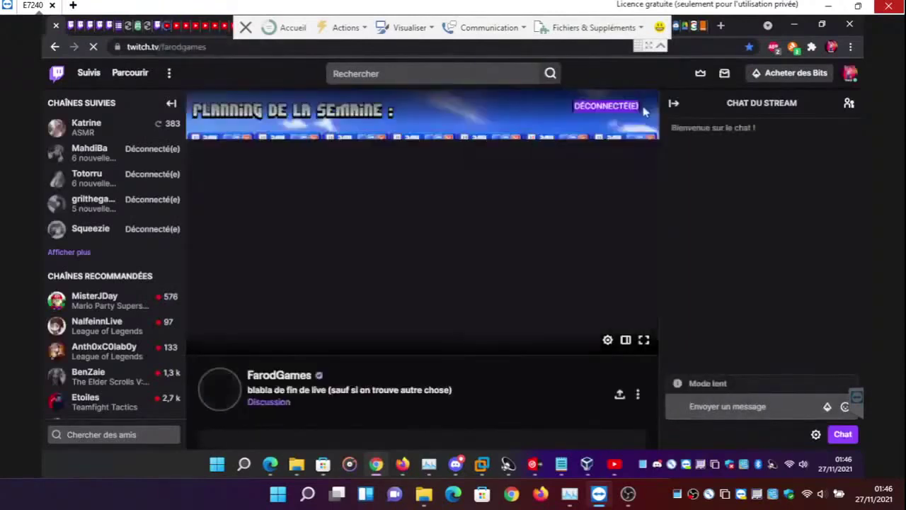
View the channel's live broadcasts list in YouTube Studio, and minimize the browser to return to VirtualDJ
{"action": "left_click", "coordinate": [168, 29]}
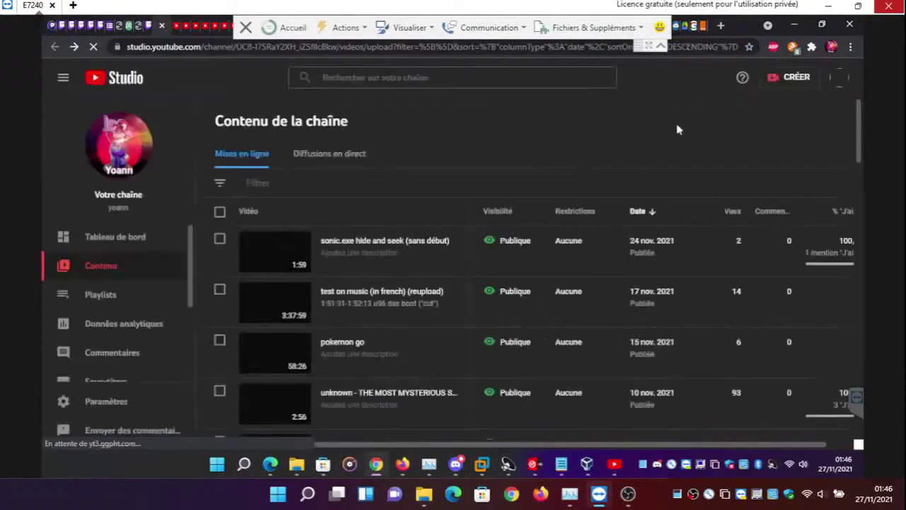
{"action": "left_click", "coordinate": [341, 155]}
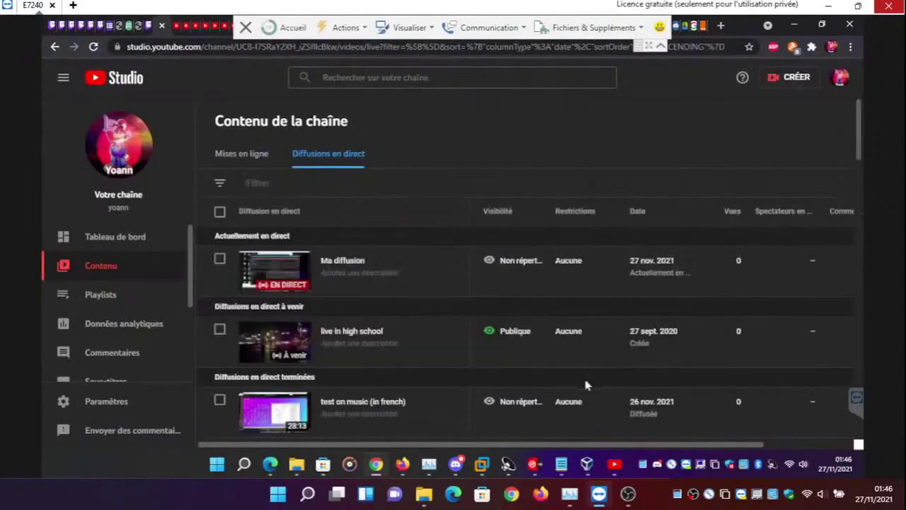
{"action": "left_click", "coordinate": [795, 24]}
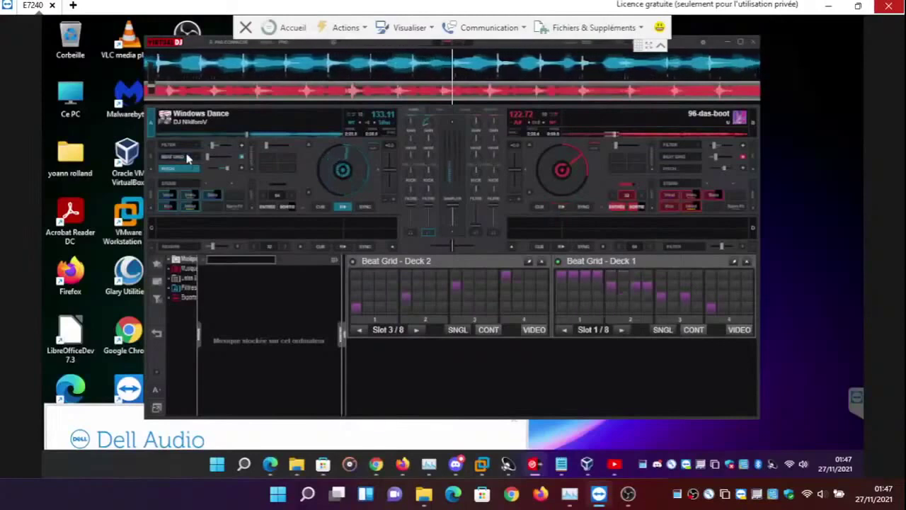
Toggle Beat Grid on deck 1 during Windows Dance and advance its pattern to slot 6
{"action": "left_click", "coordinate": [185, 156]}
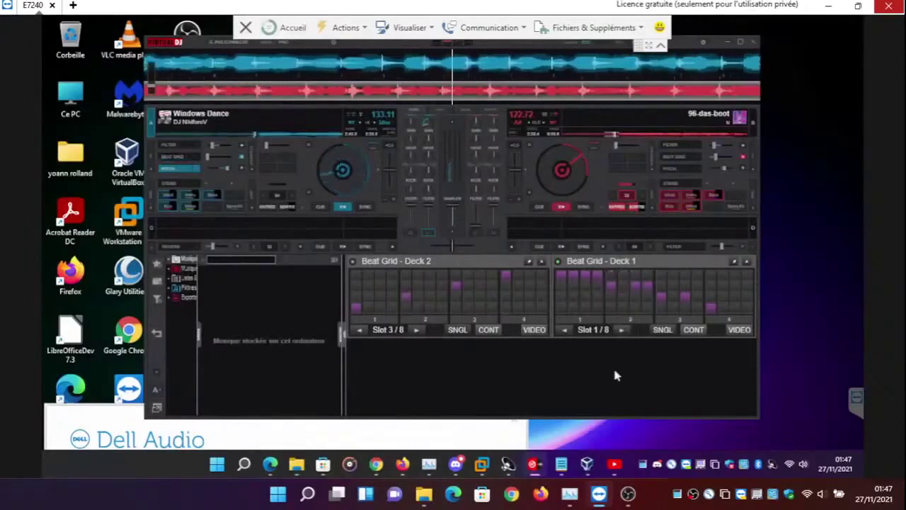
{"action": "left_click", "coordinate": [621, 330]}
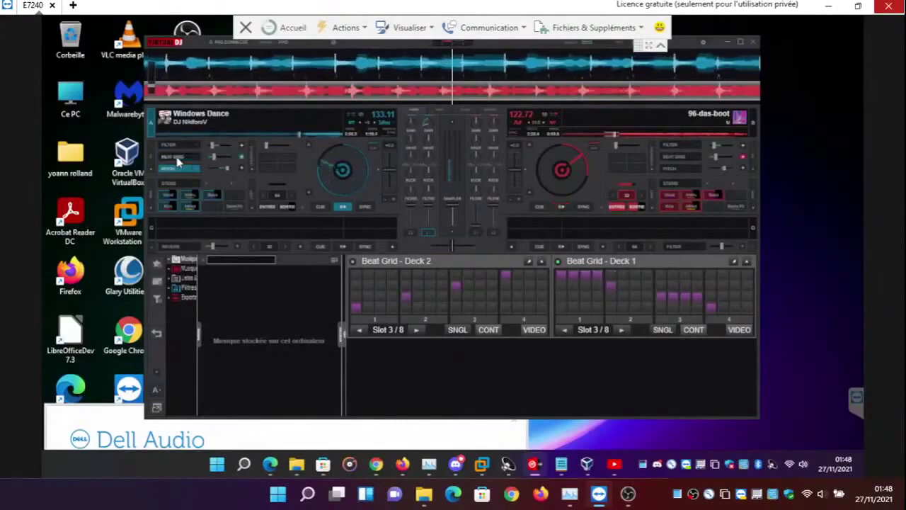
{"action": "double_click", "coordinate": [621, 330]}
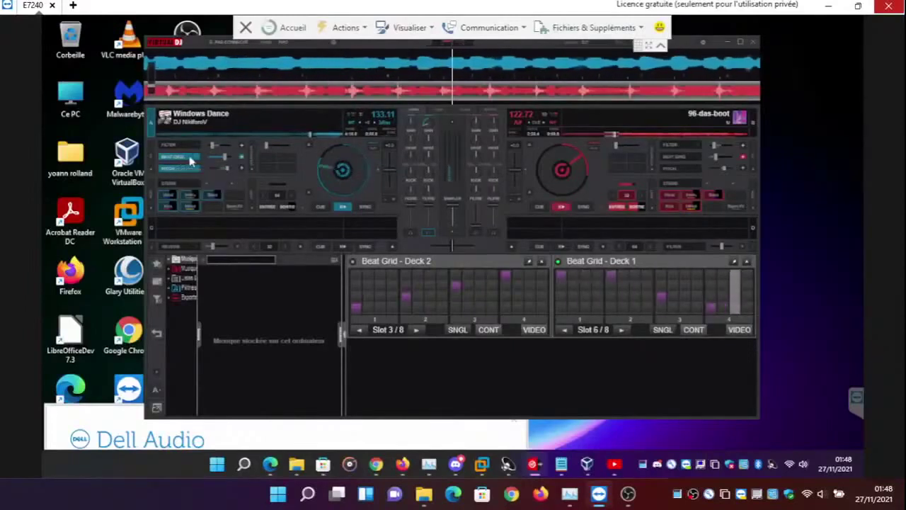
Replace Filter with Loop Roll in deck 1's first effect slot and keep Beat Grid running
{"action": "left_click", "coordinate": [190, 161]}
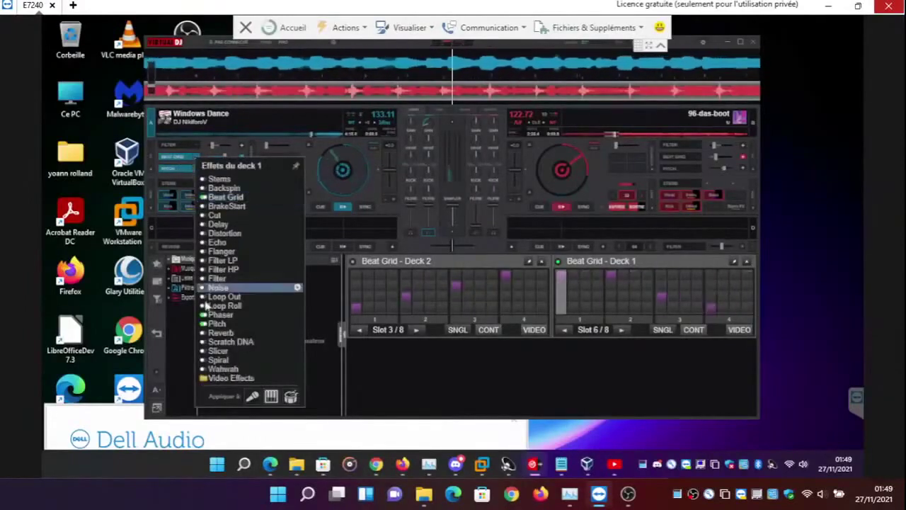
{"action": "left_click", "coordinate": [199, 159]}
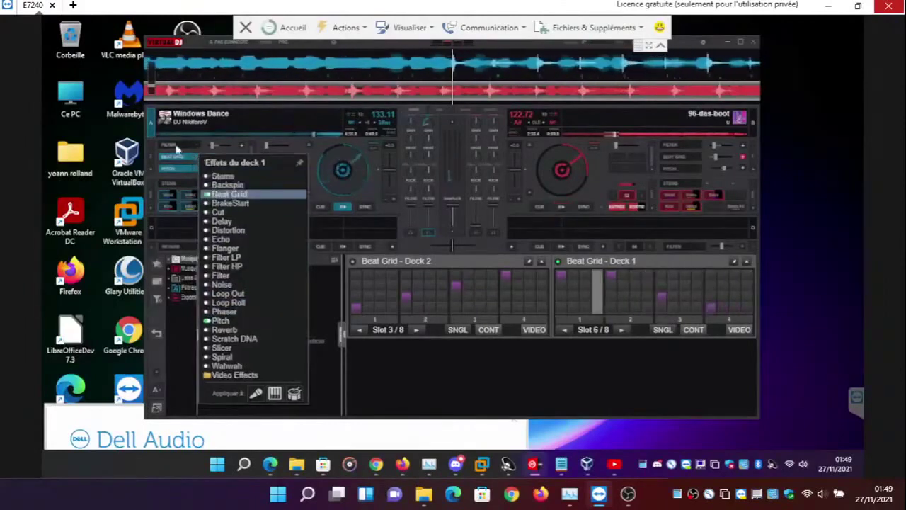
{"action": "left_click", "coordinate": [180, 160]}
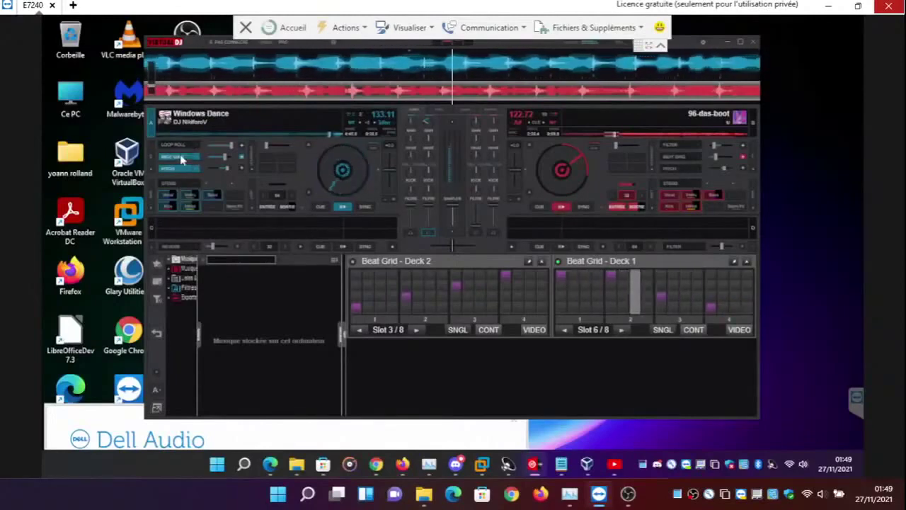
Redraw deck 1's Beat Grid slot 7 to rise from the lowest row on beat 1 to the highest on beat 4, and jump back in the track
{"action": "left_click", "coordinate": [621, 330]}
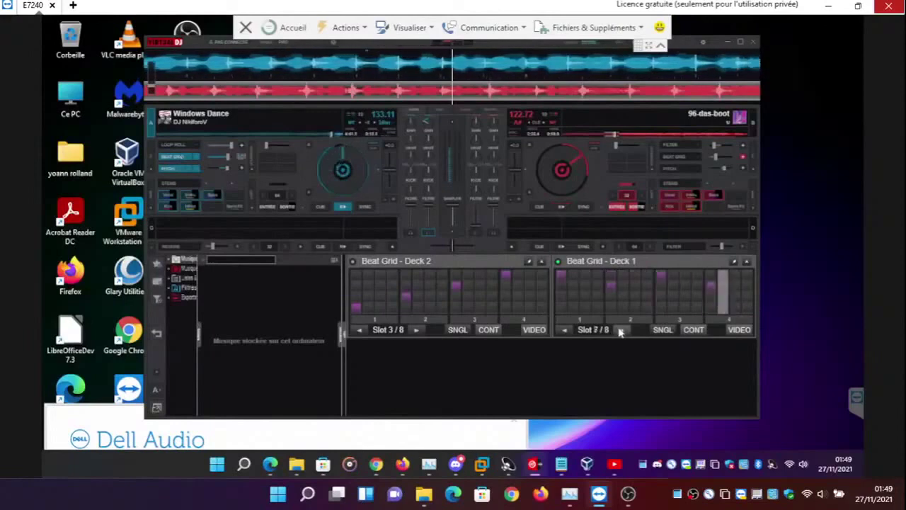
{"action": "left_click", "coordinate": [563, 307]}
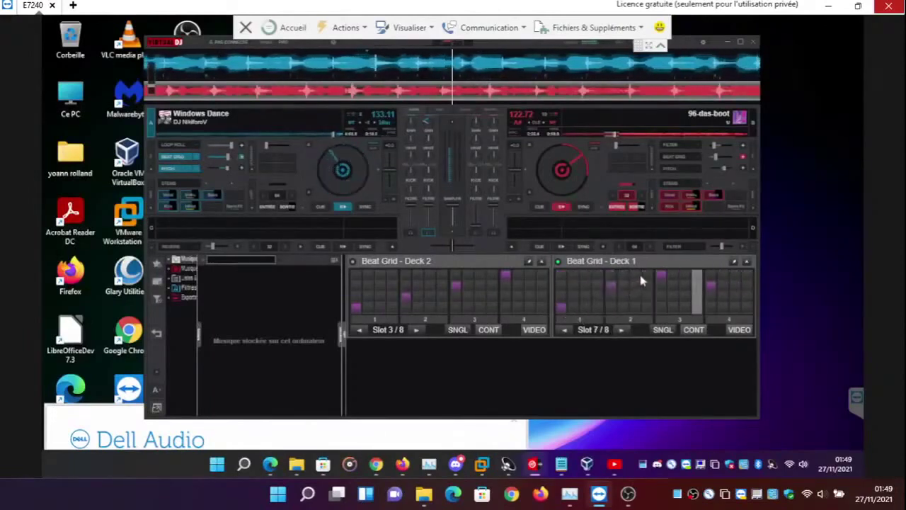
{"action": "left_click", "coordinate": [609, 279]}
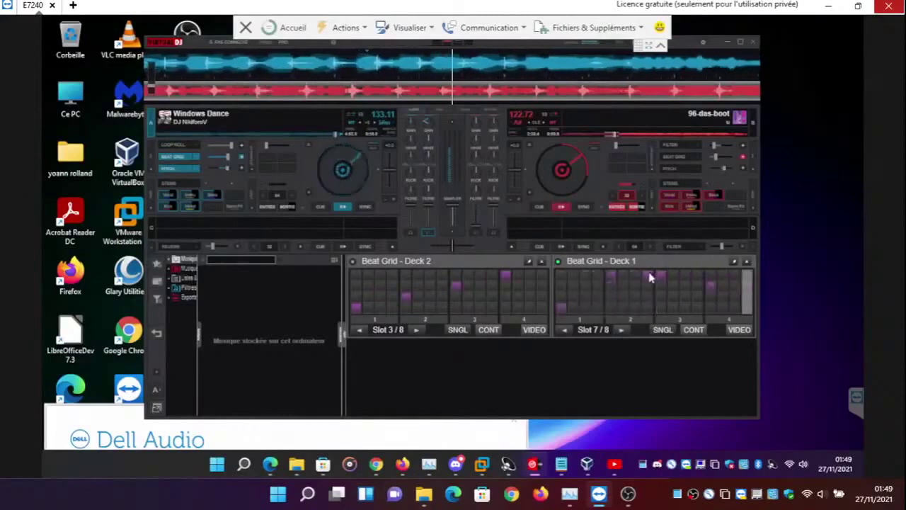
{"action": "left_click", "coordinate": [610, 296]}
{"action": "left_click", "coordinate": [660, 285]}
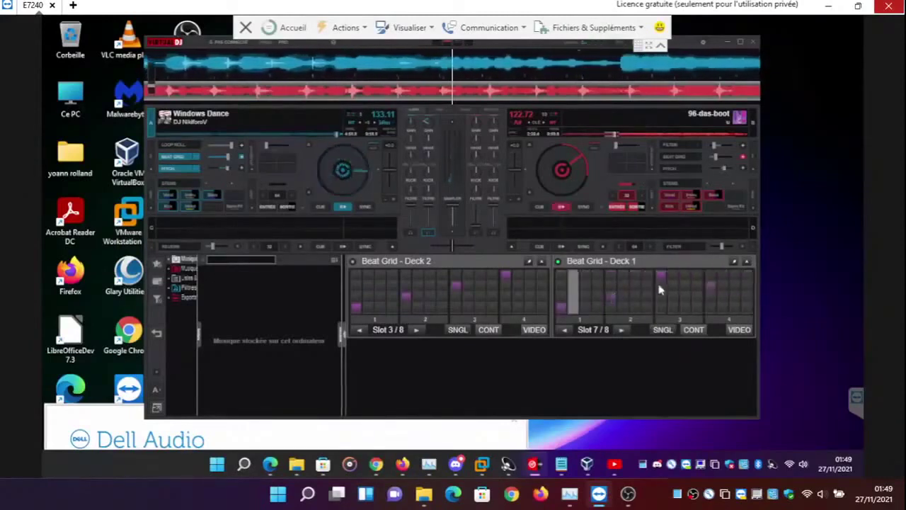
{"action": "left_click", "coordinate": [711, 277]}
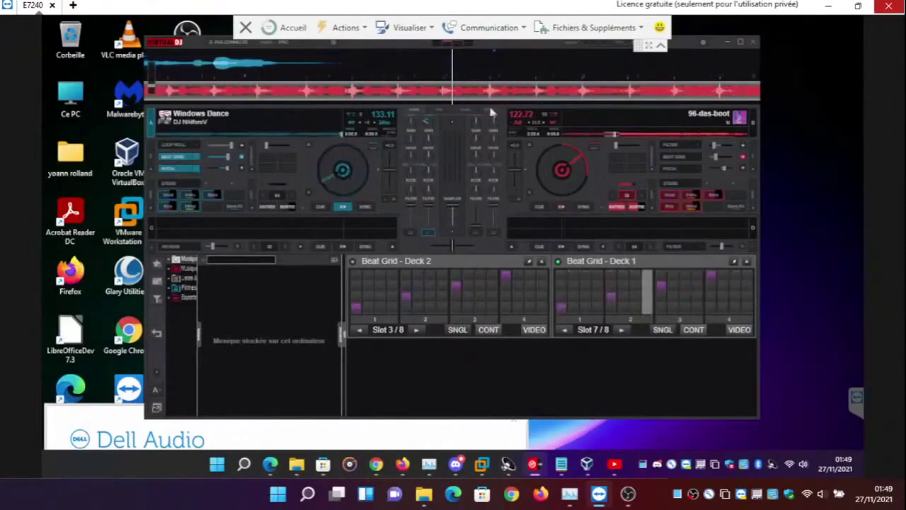
{"action": "left_click", "coordinate": [334, 133]}
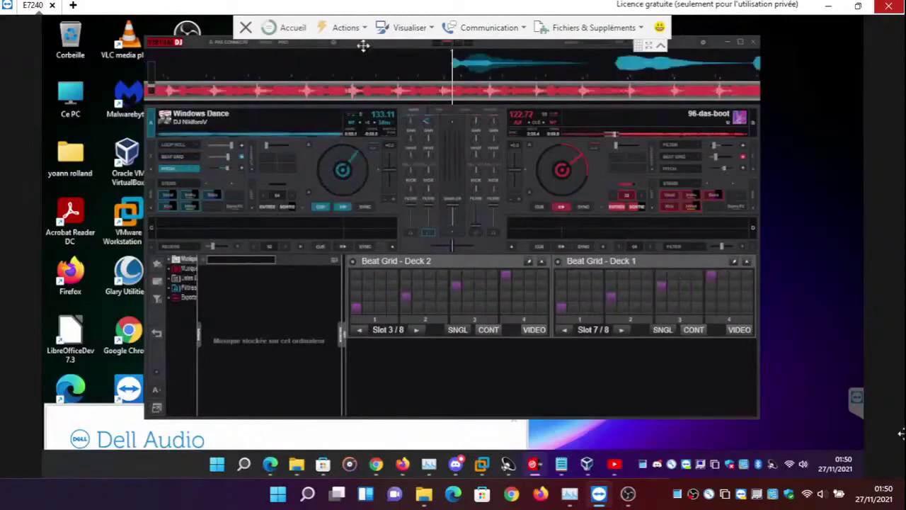
Load the den-harrow track from the remote desktop onto deck 1 and start playing it
{"action": "left_click_drag", "start_coordinate": [364, 44], "coordinate": [847, 290]}
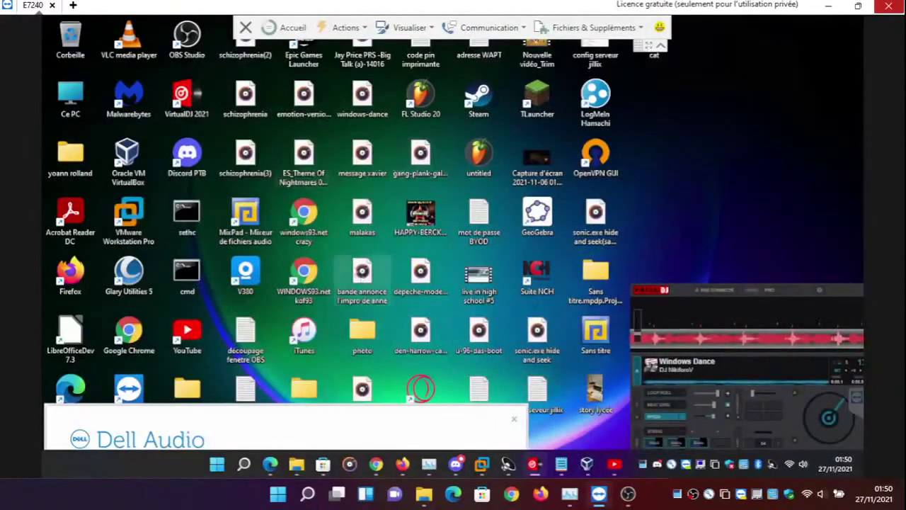
{"action": "left_click_drag", "start_coordinate": [422, 335], "coordinate": [838, 422]}
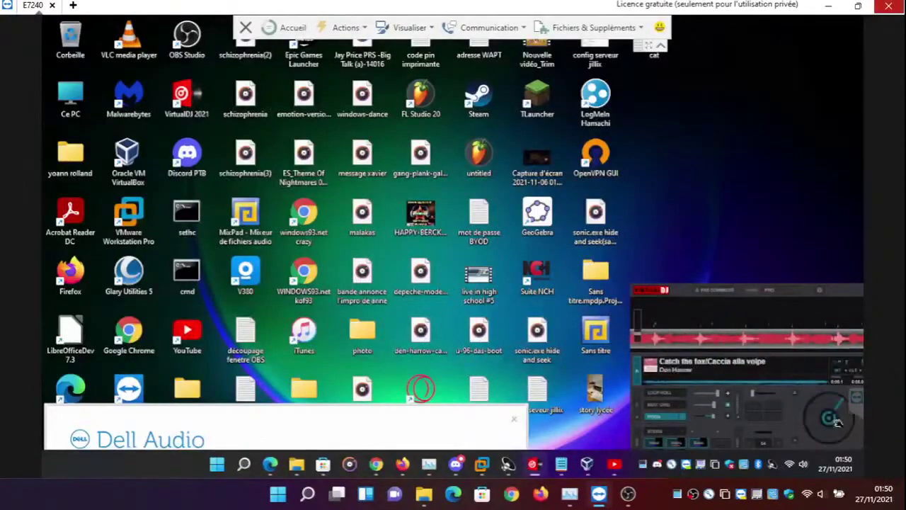
{"action": "double_click", "coordinate": [793, 298]}
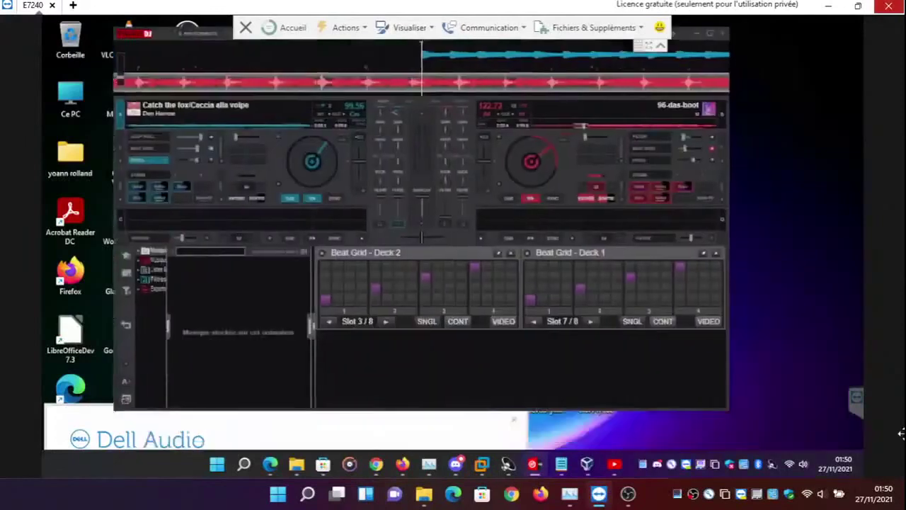
{"action": "left_click", "coordinate": [313, 198]}
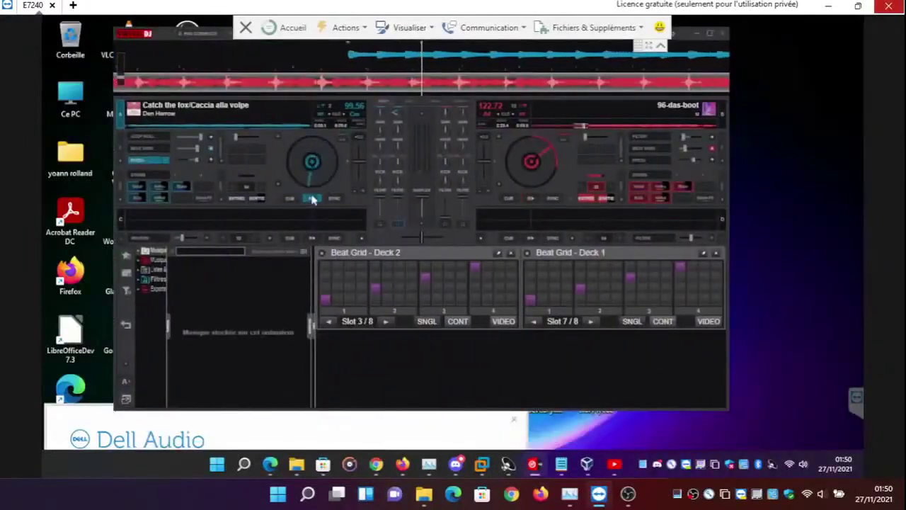
Switch Beat Grid briefly on and off on deck 1, and replace Loop Roll with an active Filter in the first effect slot
{"action": "left_click", "coordinate": [145, 148]}
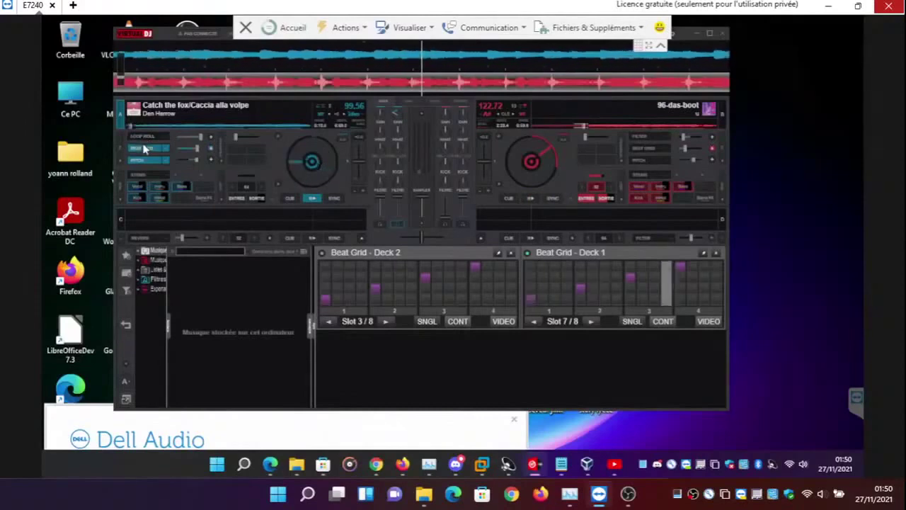
{"action": "left_click", "coordinate": [145, 148]}
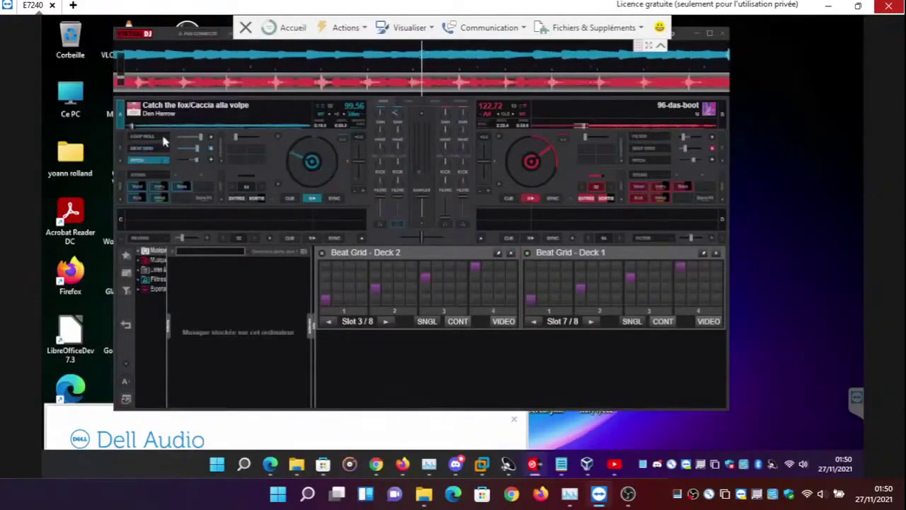
{"action": "left_click", "coordinate": [162, 135]}
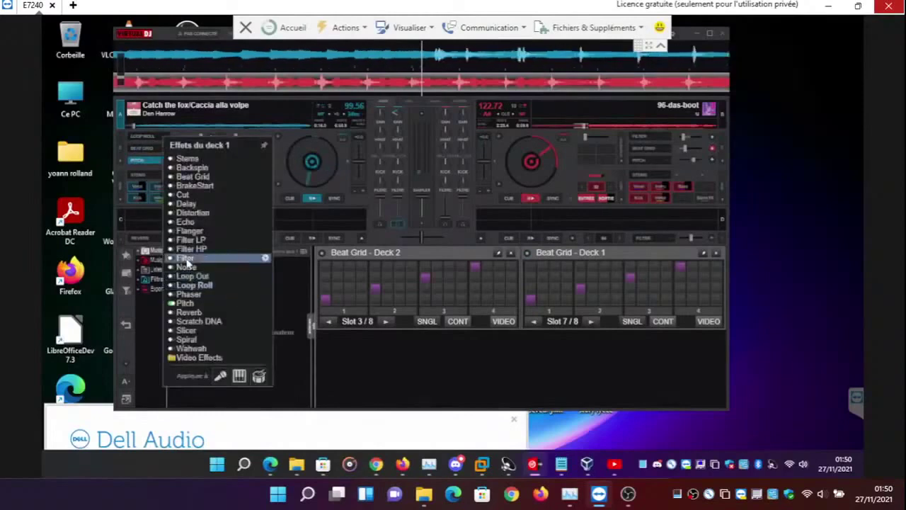
{"action": "left_click", "coordinate": [186, 260]}
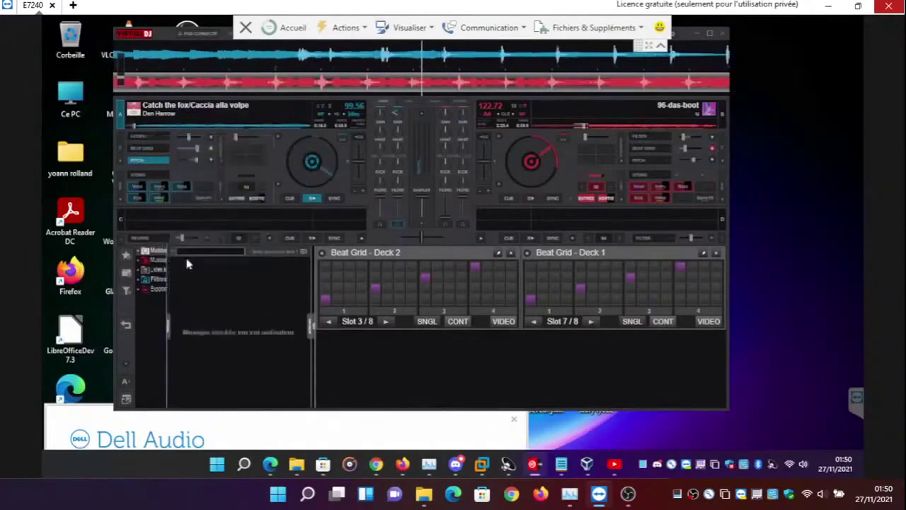
{"action": "left_click", "coordinate": [145, 140]}
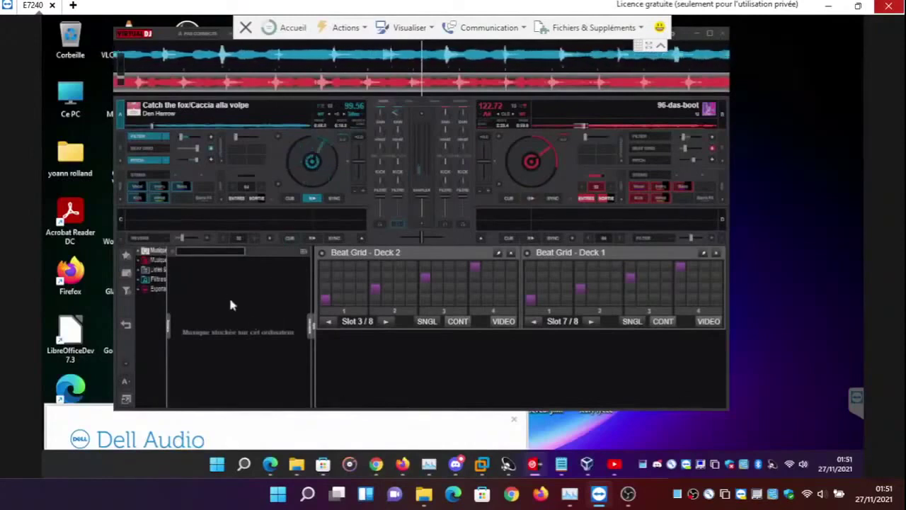
{"action": "left_click", "coordinate": [167, 153]}
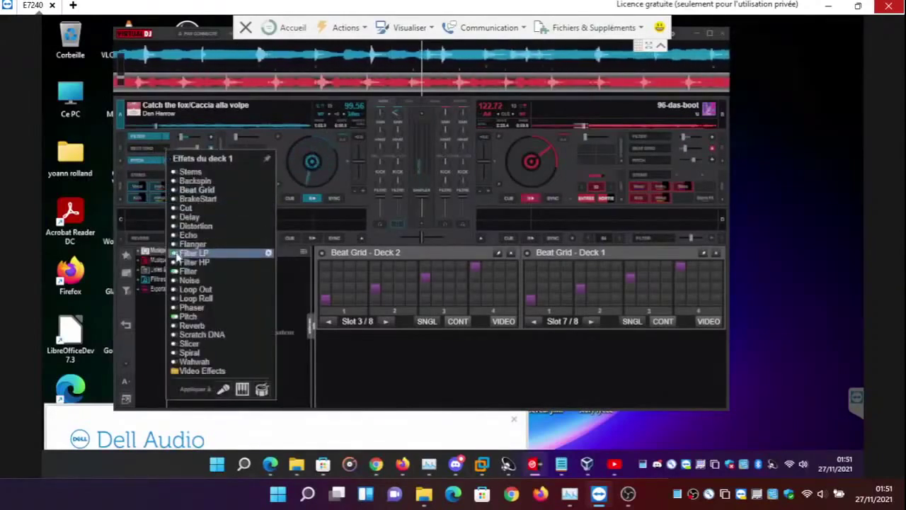
{"action": "left_click", "coordinate": [142, 141]}
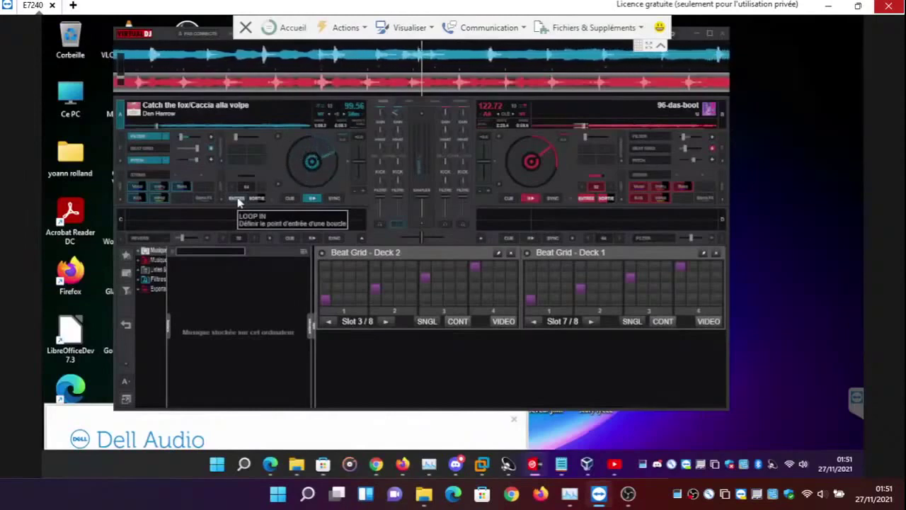
Loop a passage of Catch the fox on deck 1 with loop-in and loop-out points, and switch Filter back on
{"action": "left_click", "coordinate": [237, 199]}
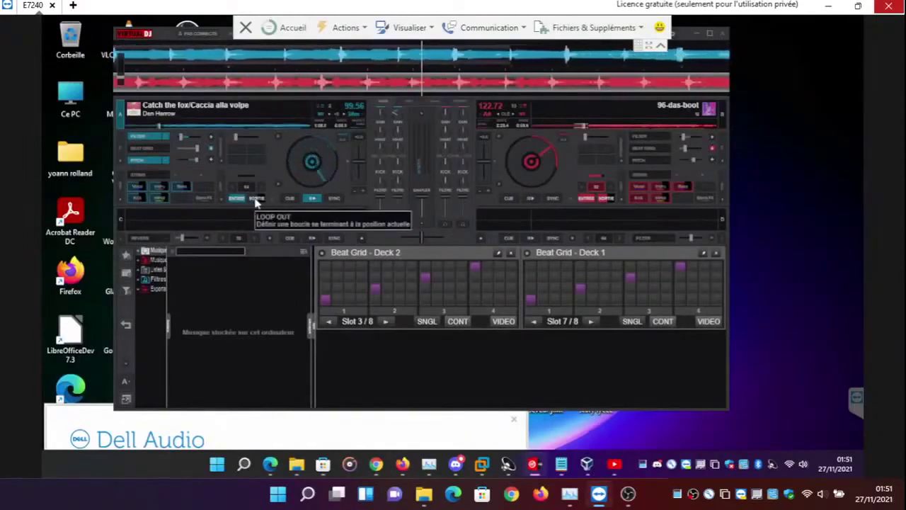
{"action": "left_click", "coordinate": [257, 201]}
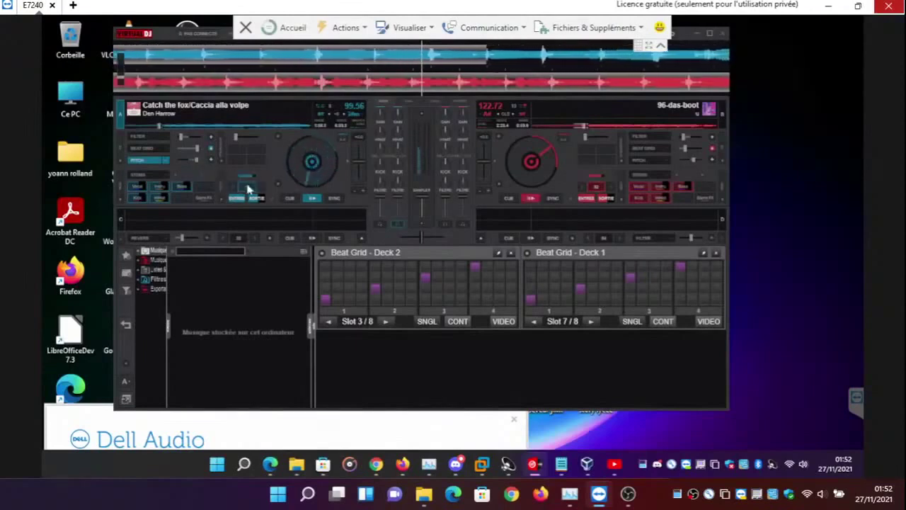
{"action": "left_click", "coordinate": [147, 141]}
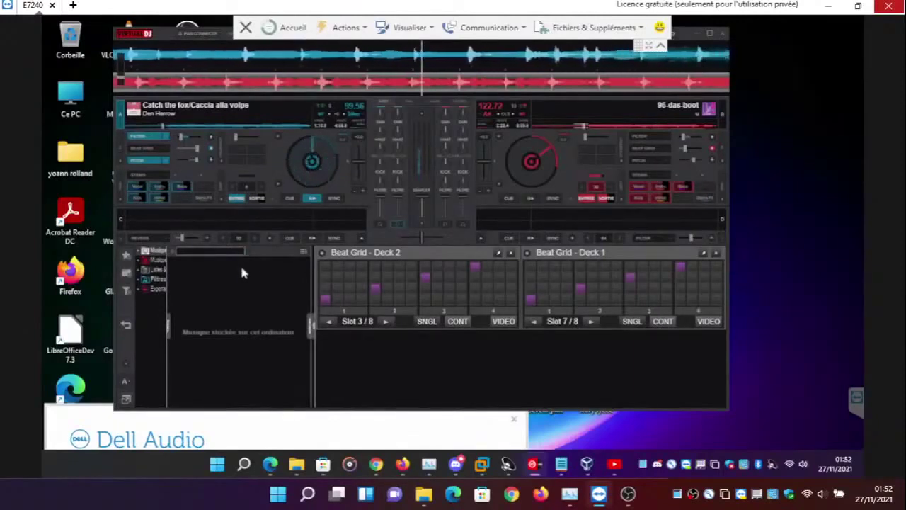
Remove deck 2's Beat Grid window and switch deck 1's Filter off and on repeatedly, leaving it on
{"action": "left_click", "coordinate": [511, 253]}
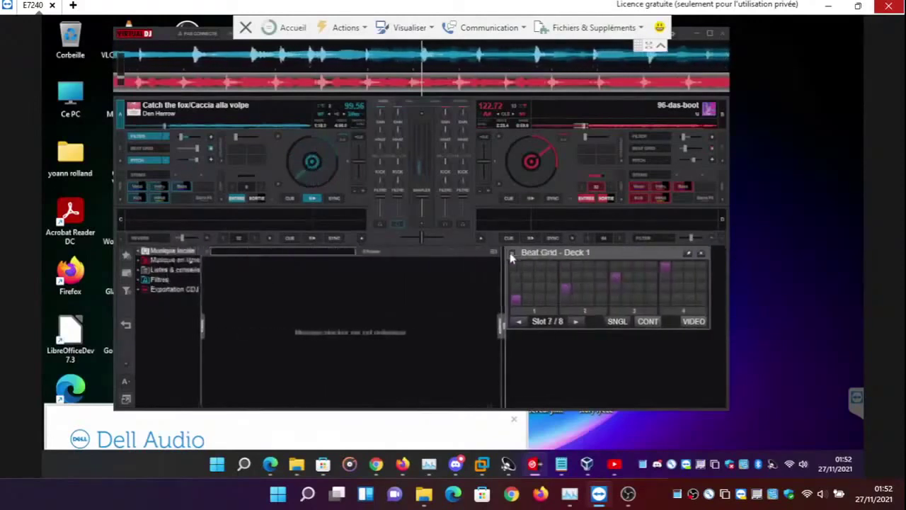
{"action": "left_click", "coordinate": [141, 141]}
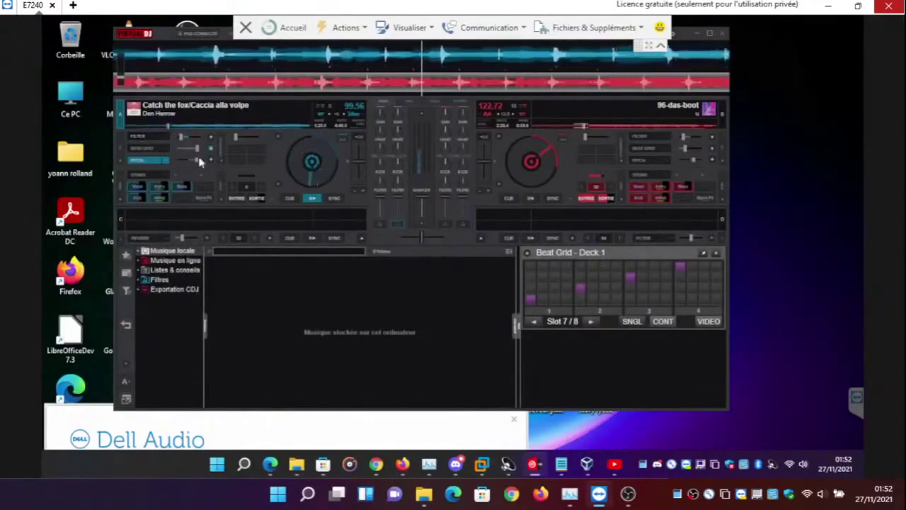
{"action": "left_click", "coordinate": [151, 141]}
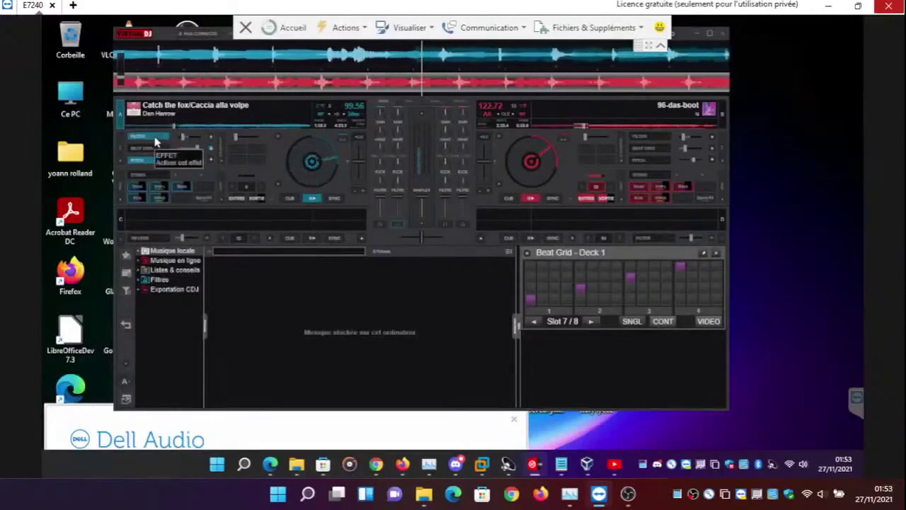
{"action": "left_click", "coordinate": [156, 143]}
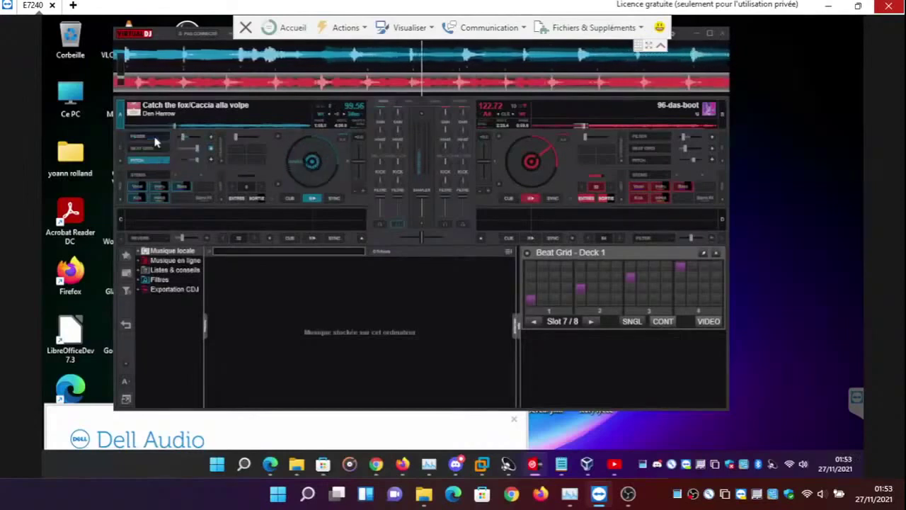
{"action": "left_click", "coordinate": [155, 137]}
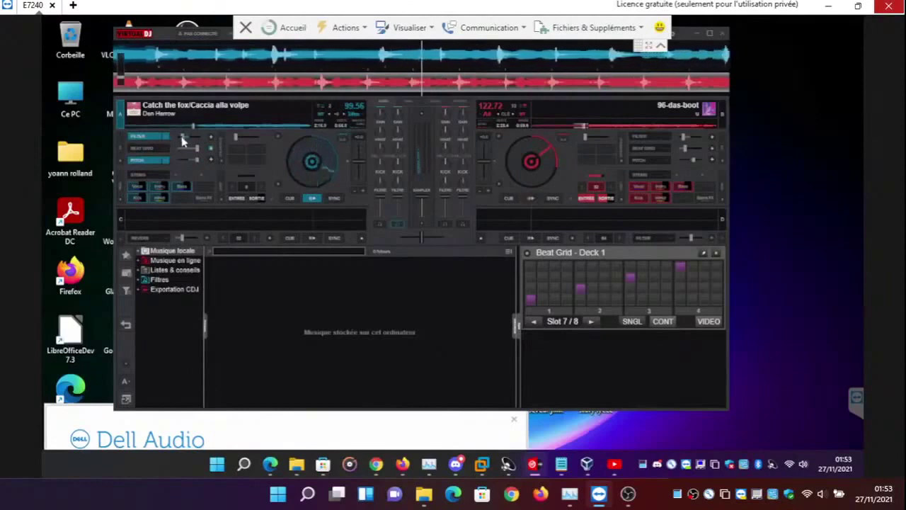
Turn deck 1's Filter off, and reactivate Pitch and Filter while Catch the fox plays
{"action": "mouse_move", "coordinate": [182, 140]}
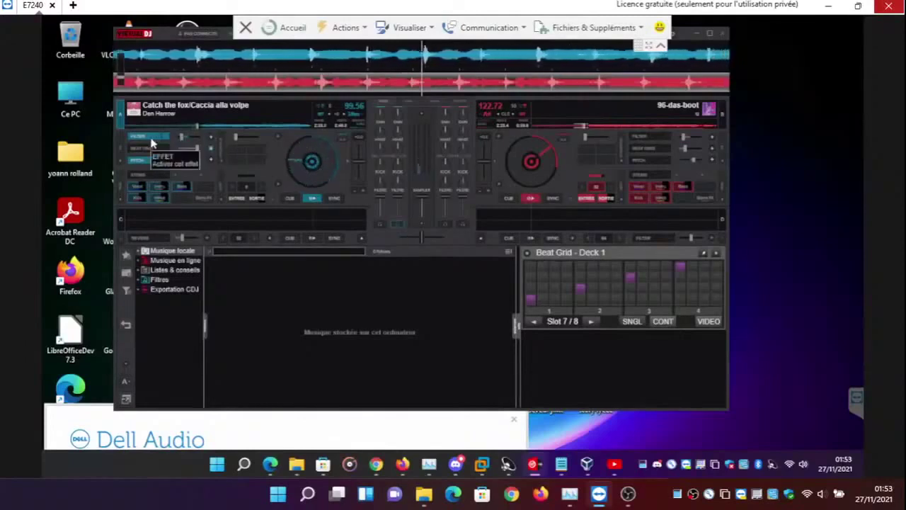
{"action": "left_click", "coordinate": [151, 144]}
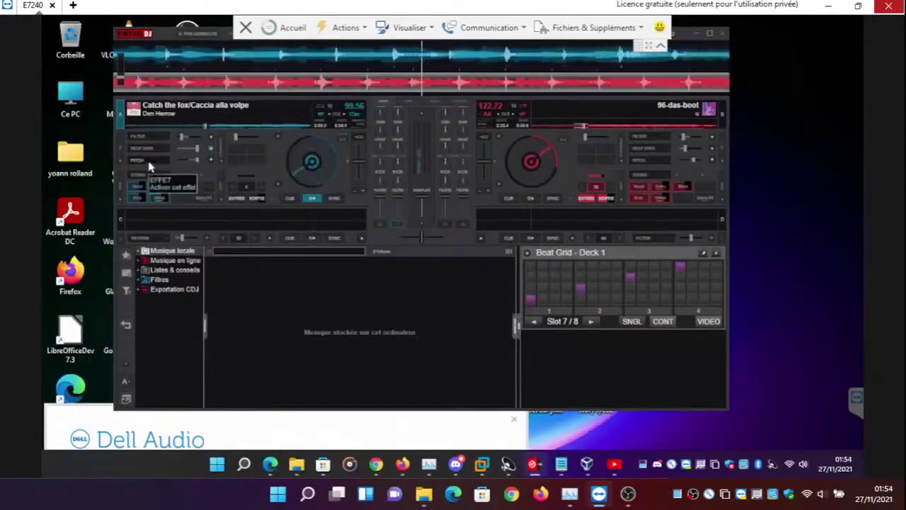
{"action": "left_click", "coordinate": [148, 164]}
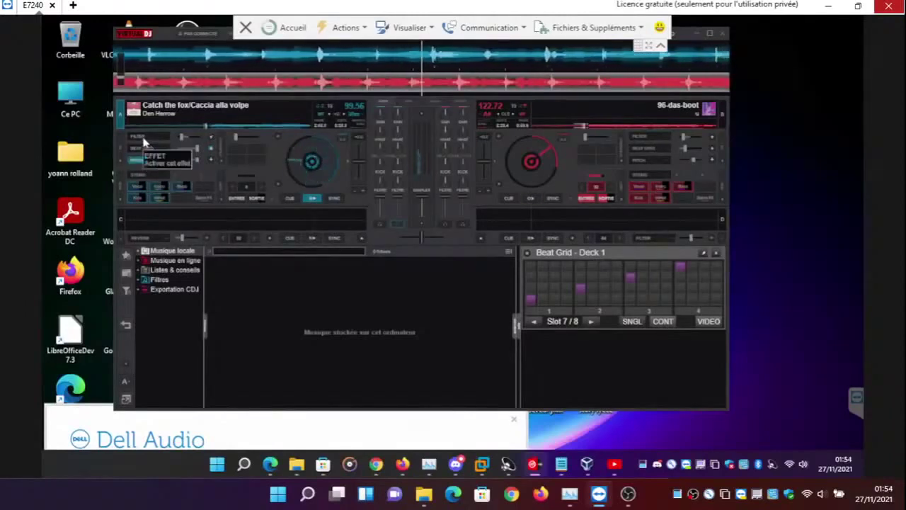
{"action": "left_click", "coordinate": [144, 139]}
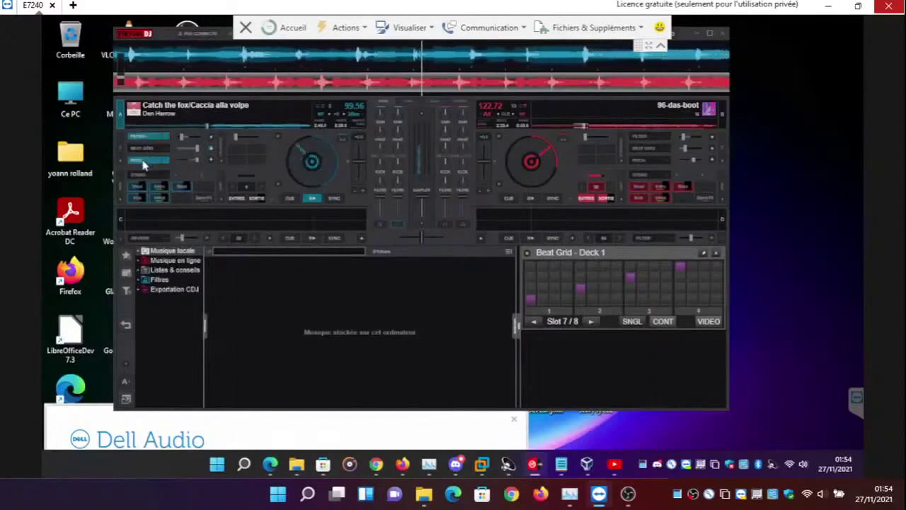
Switch deck 1's Pitch effect off and on several times and turn Filter off, leaving Pitch active
{"action": "left_click", "coordinate": [144, 164]}
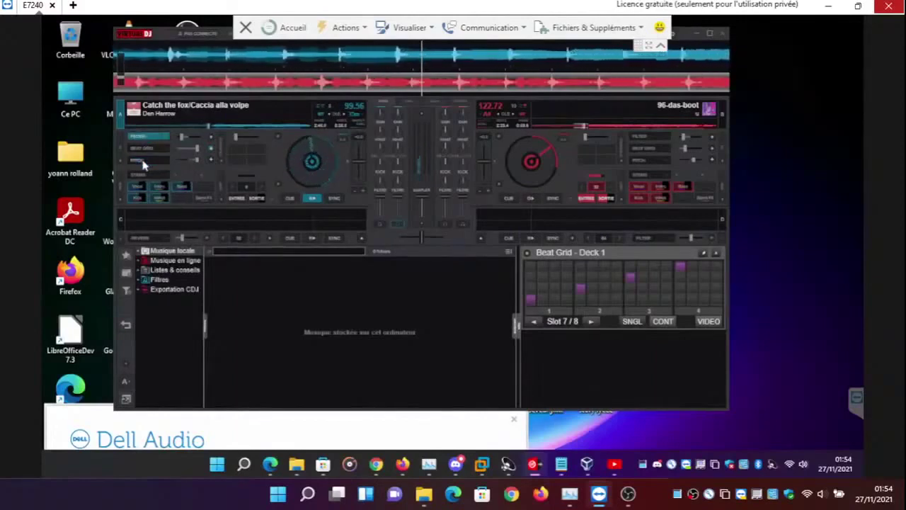
{"action": "left_click", "coordinate": [144, 164]}
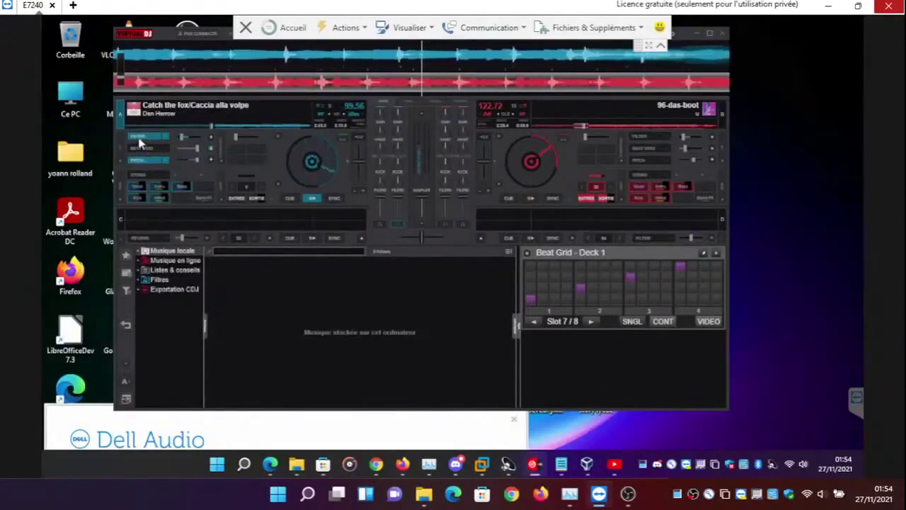
{"action": "left_click", "coordinate": [140, 139]}
{"action": "left_click", "coordinate": [141, 163]}
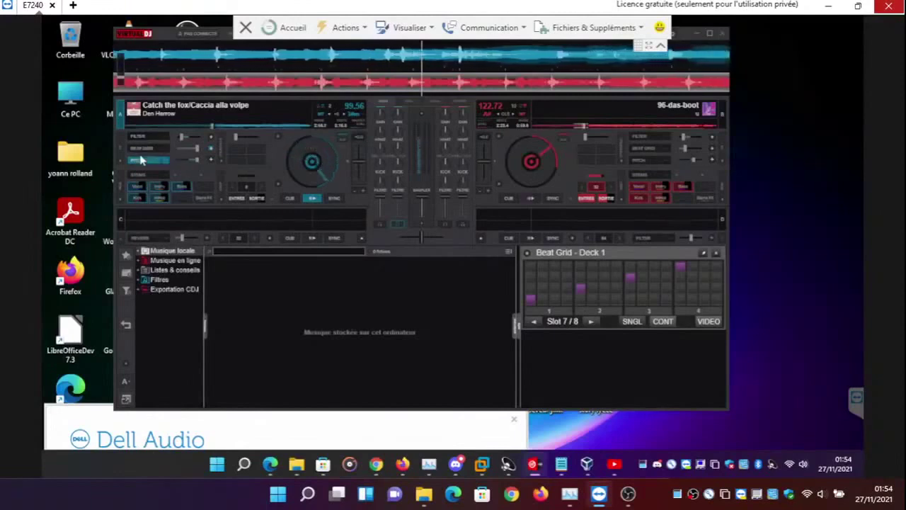
{"action": "left_click", "coordinate": [142, 163]}
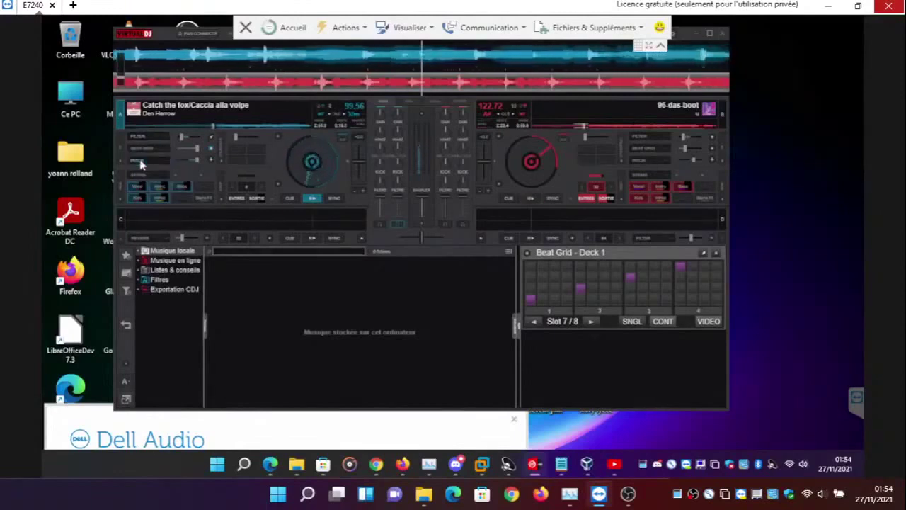
{"action": "left_click", "coordinate": [142, 163]}
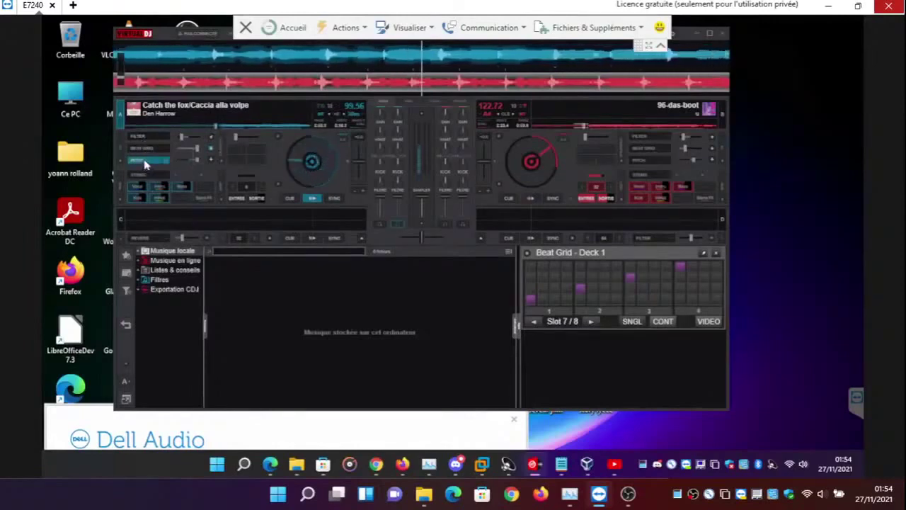
Pulse Pitch on deck 1 without Filter, leave it on, and reactivate Filter alongside it
{"action": "left_click", "coordinate": [145, 162]}
{"action": "left_click", "coordinate": [145, 163]}
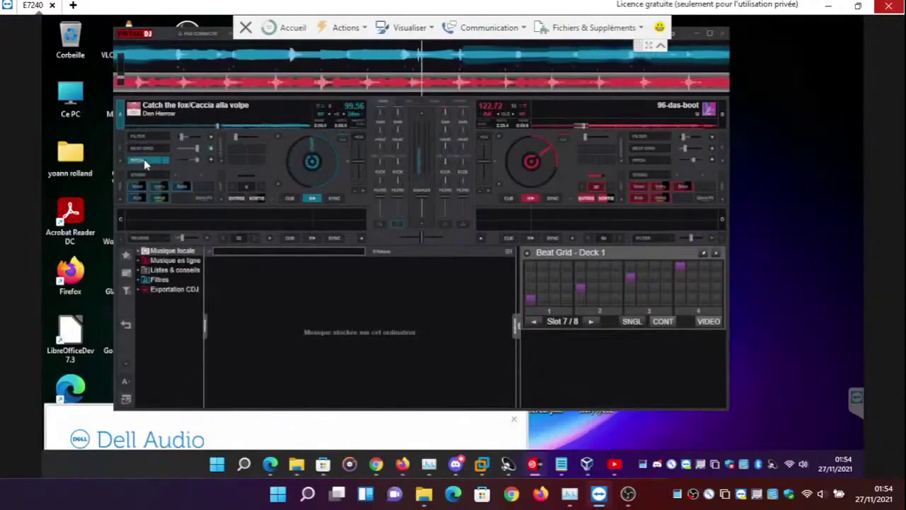
{"action": "left_click", "coordinate": [144, 163]}
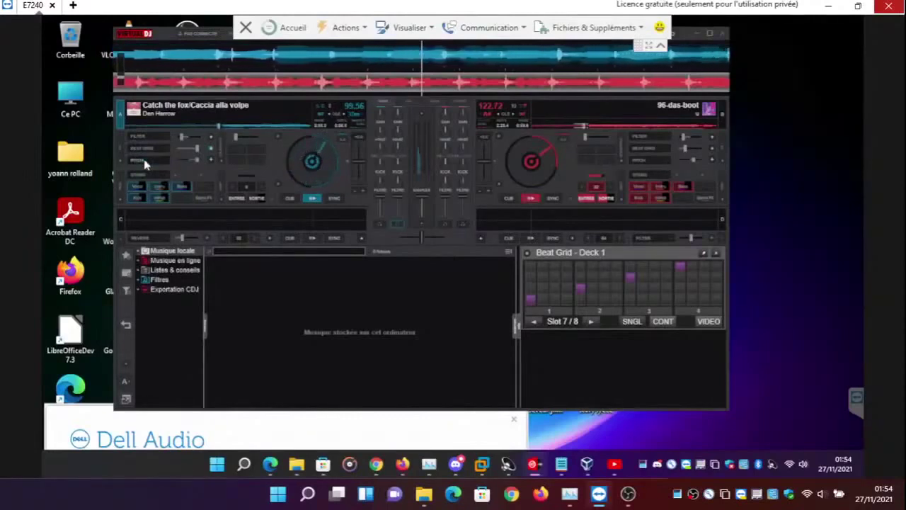
{"action": "left_click", "coordinate": [145, 163]}
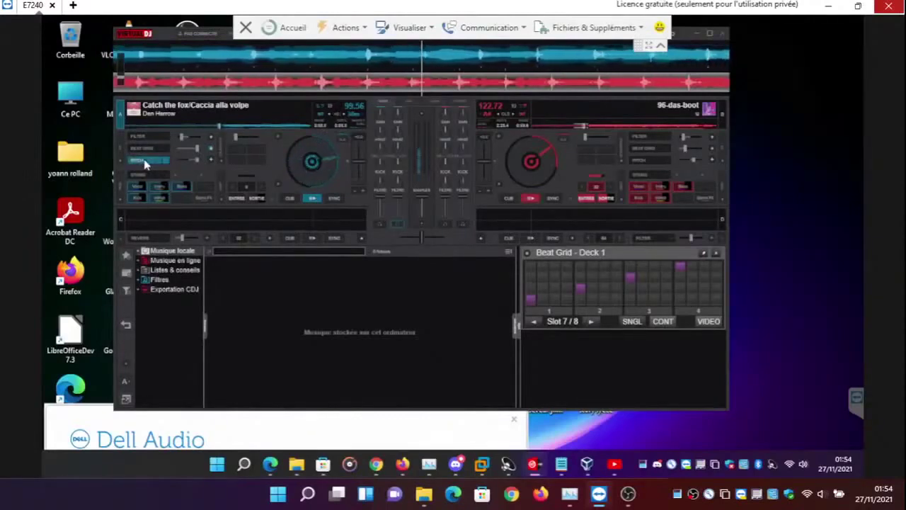
{"action": "left_click", "coordinate": [145, 163]}
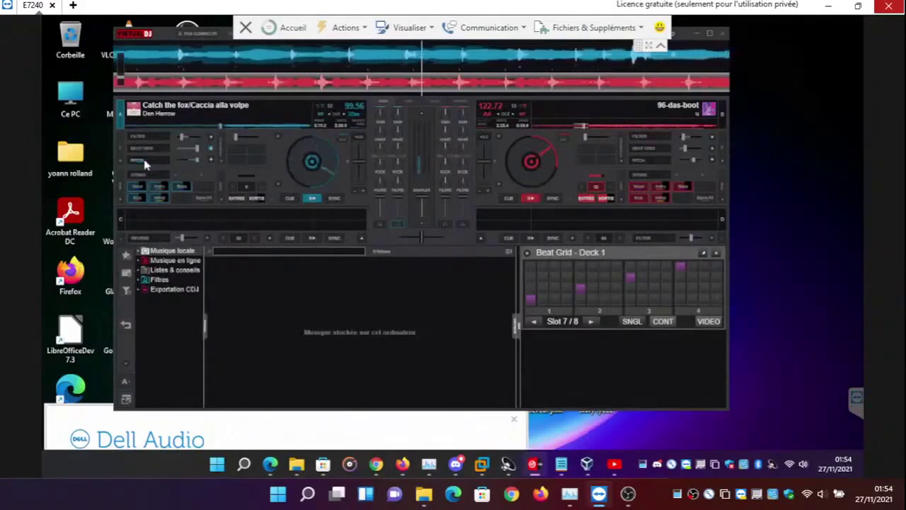
{"action": "left_click", "coordinate": [145, 163]}
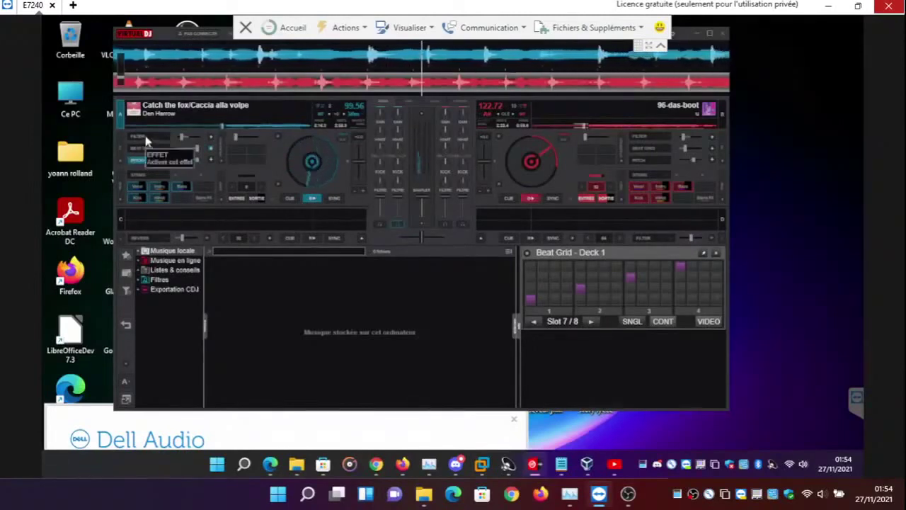
{"action": "left_click", "coordinate": [147, 138]}
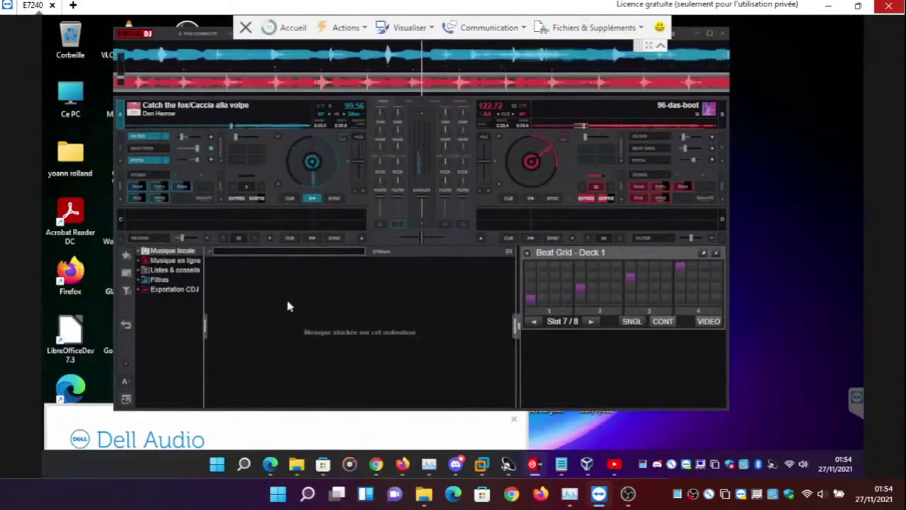
Turn Filter off on deck 1, switch Pitch off and on twice, and turn Filter back on
{"action": "left_click", "coordinate": [133, 138]}
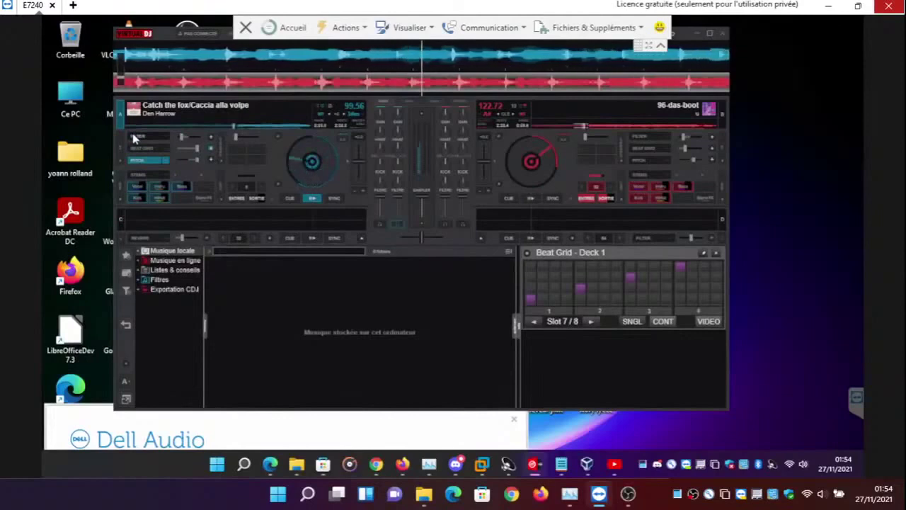
{"action": "left_click", "coordinate": [140, 162]}
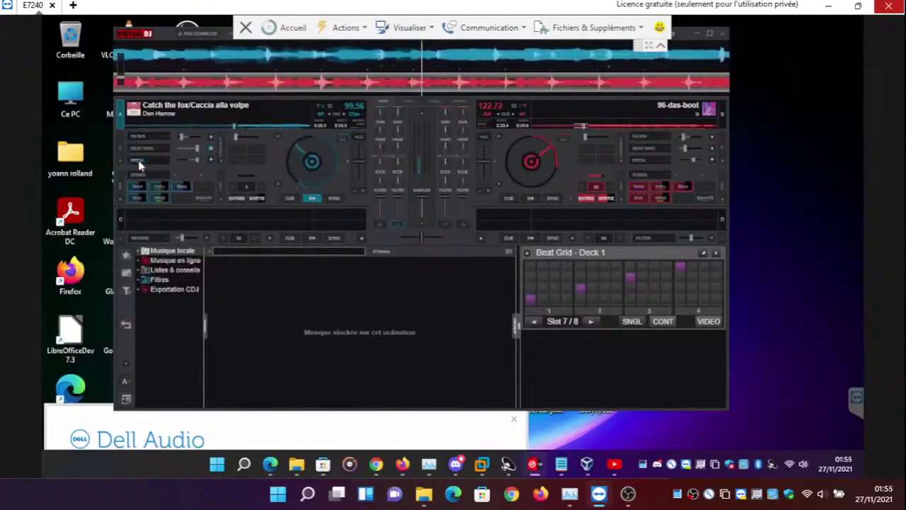
{"action": "left_click", "coordinate": [140, 162]}
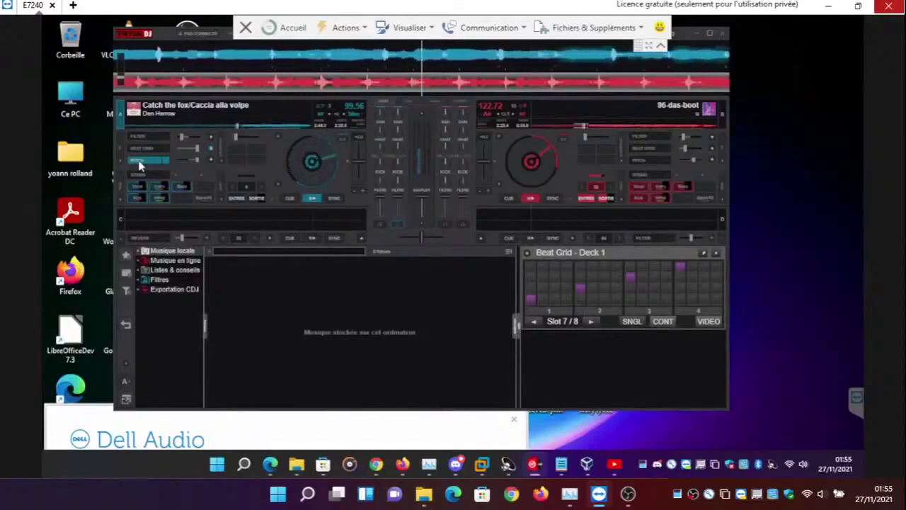
{"action": "left_click", "coordinate": [139, 164]}
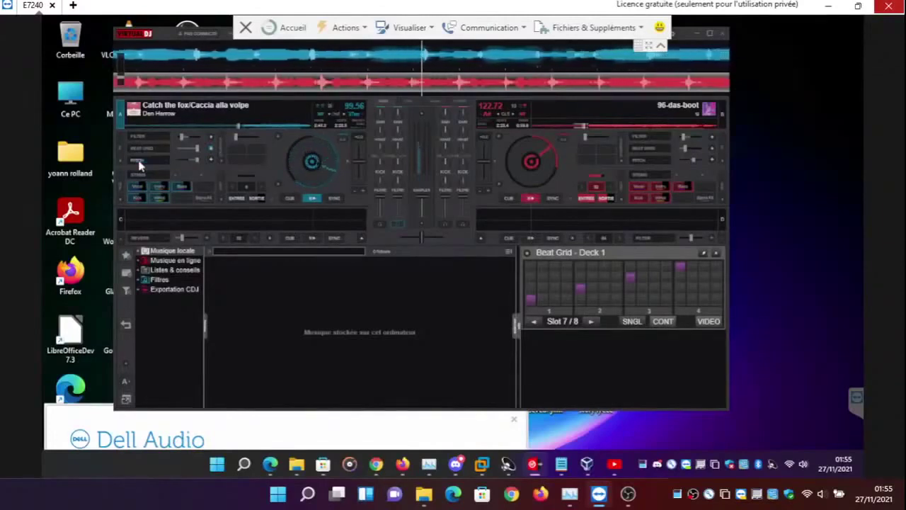
{"action": "left_click", "coordinate": [139, 164]}
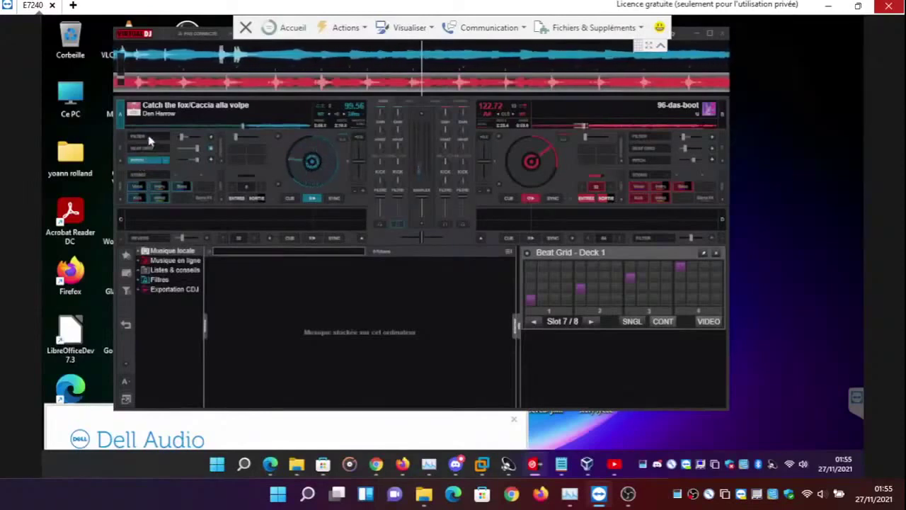
{"action": "left_click", "coordinate": [150, 140]}
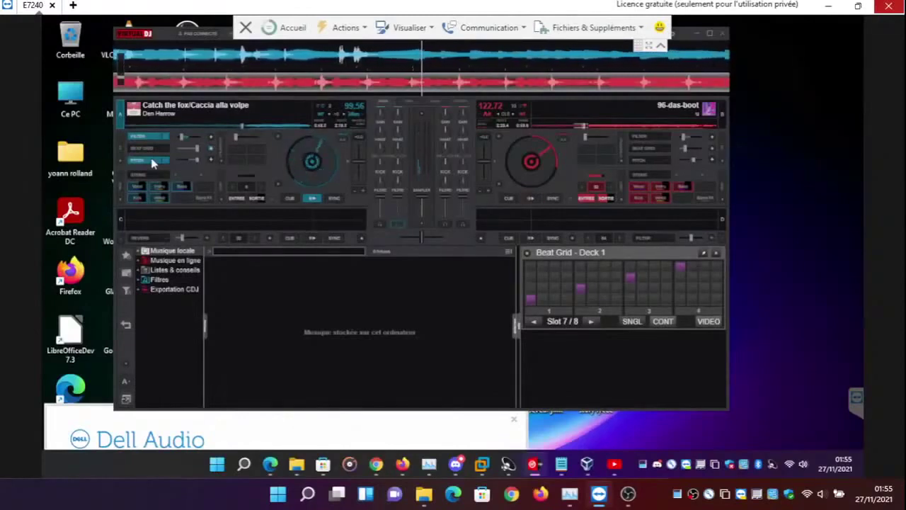
Keep Filter active on deck 1 while switching Pitch off and on repeatedly, leaving both effects on
{"action": "left_click", "coordinate": [152, 163]}
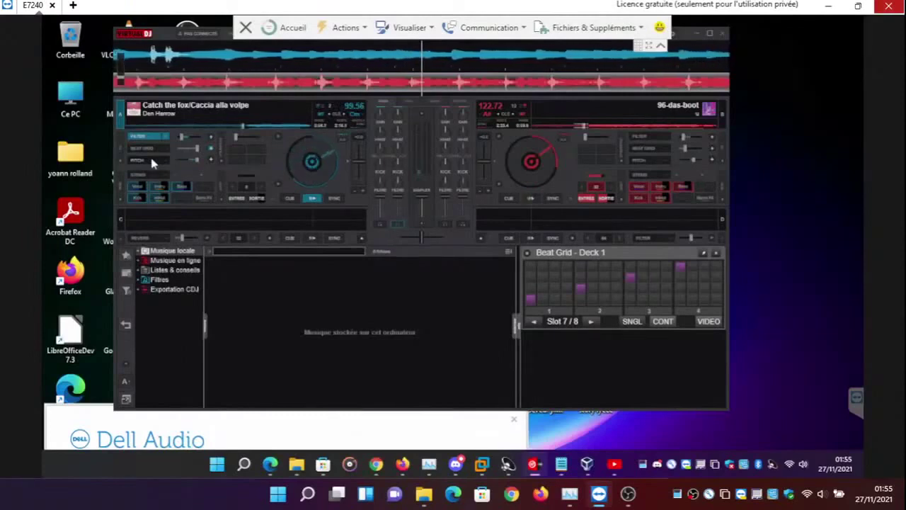
{"action": "left_click", "coordinate": [152, 163]}
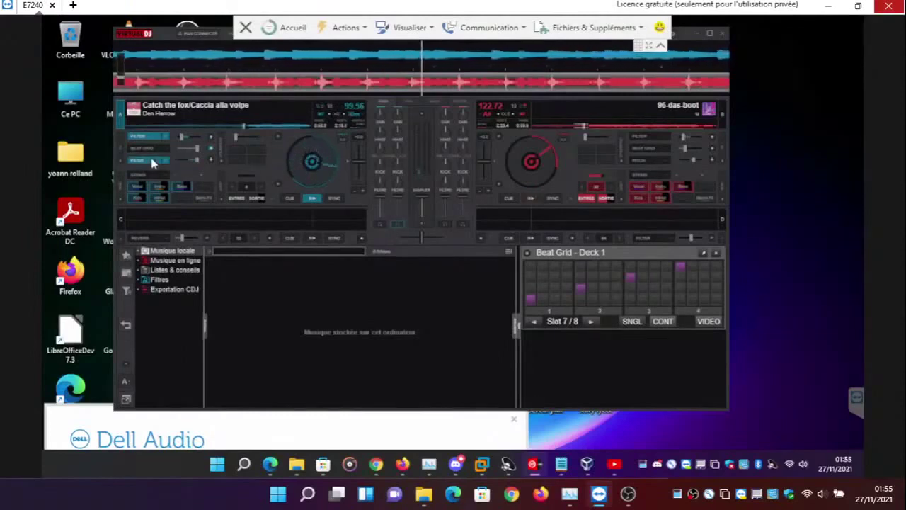
{"action": "left_click", "coordinate": [151, 163]}
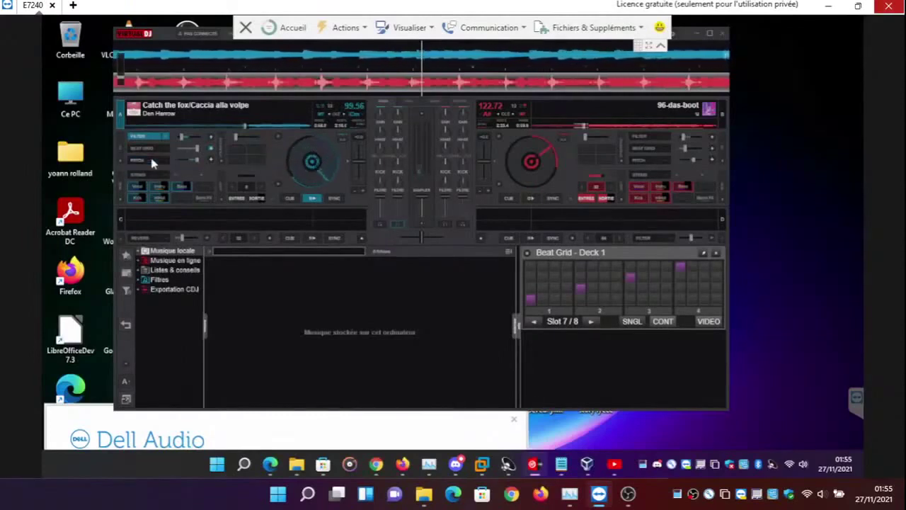
{"action": "left_click", "coordinate": [152, 163]}
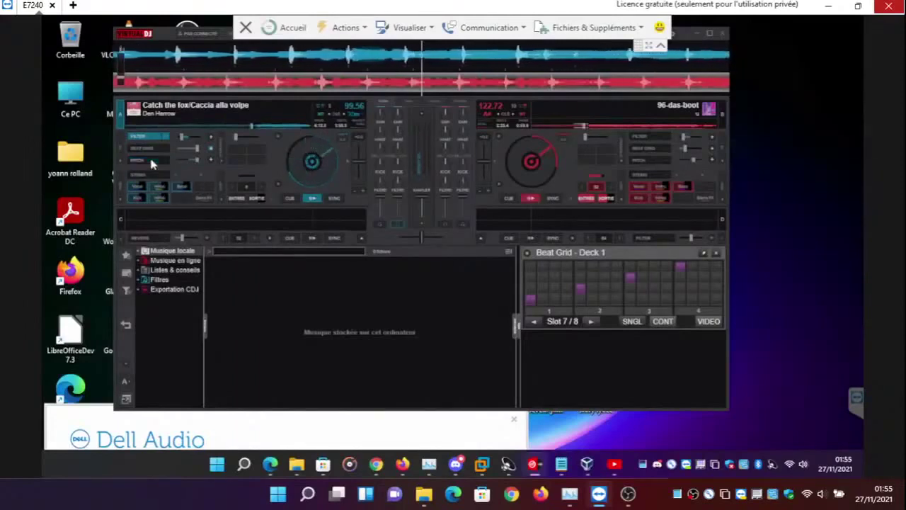
{"action": "left_click", "coordinate": [151, 162]}
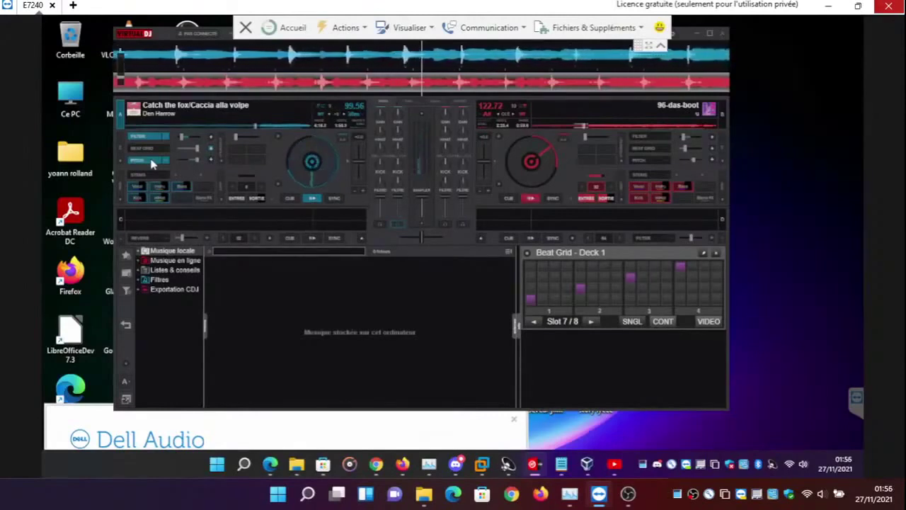
{"action": "left_click", "coordinate": [151, 162]}
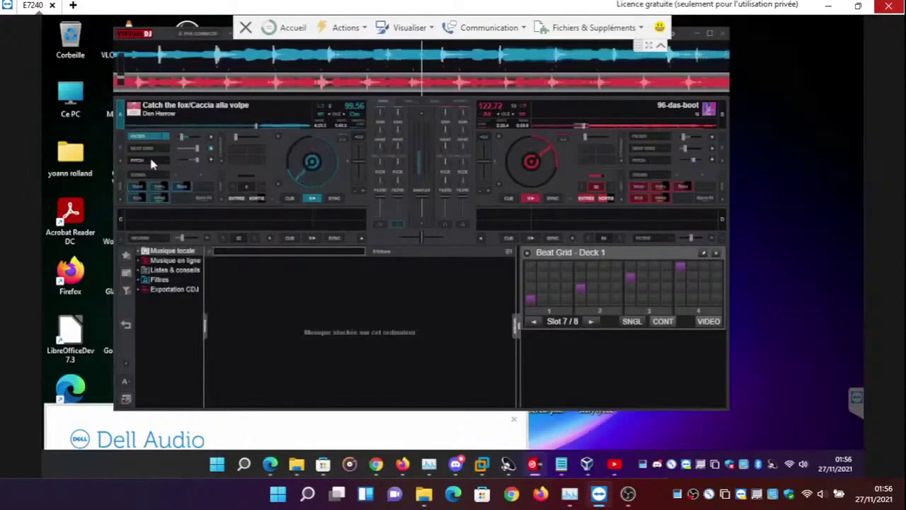
{"action": "left_click", "coordinate": [151, 163]}
{"action": "left_click", "coordinate": [151, 162]}
{"action": "left_click", "coordinate": [151, 163]}
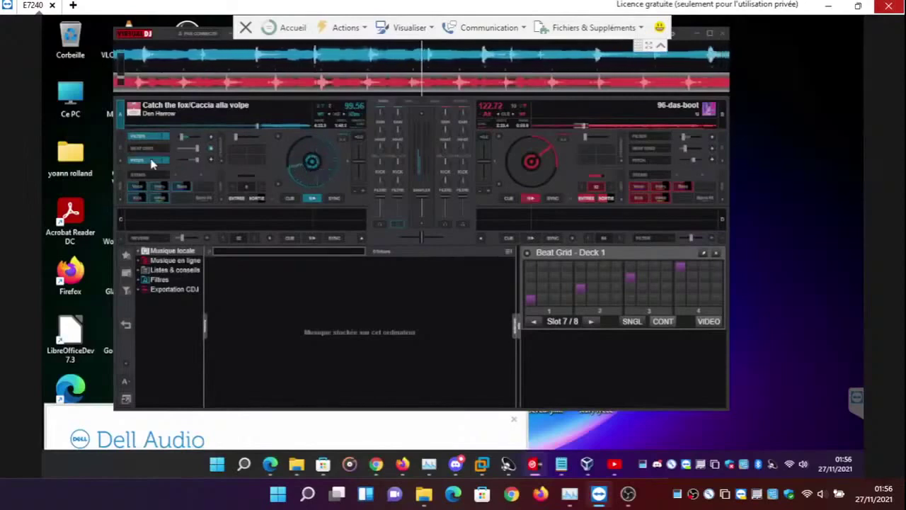
Toggle deck 1's Pitch in quick succession over Catch the fox, ending with Pitch on and Filter off
{"action": "left_click", "coordinate": [151, 162]}
{"action": "left_click", "coordinate": [151, 162]}
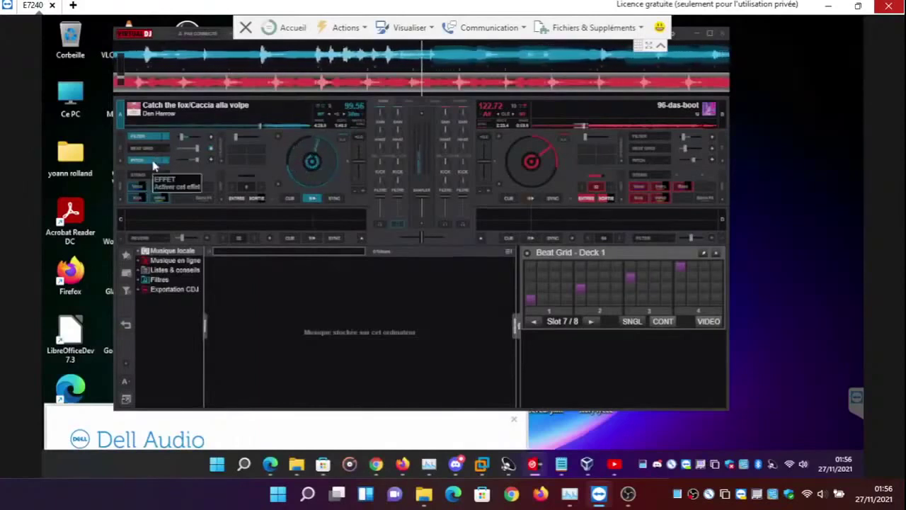
{"action": "left_click", "coordinate": [153, 163]}
{"action": "left_click", "coordinate": [153, 164]}
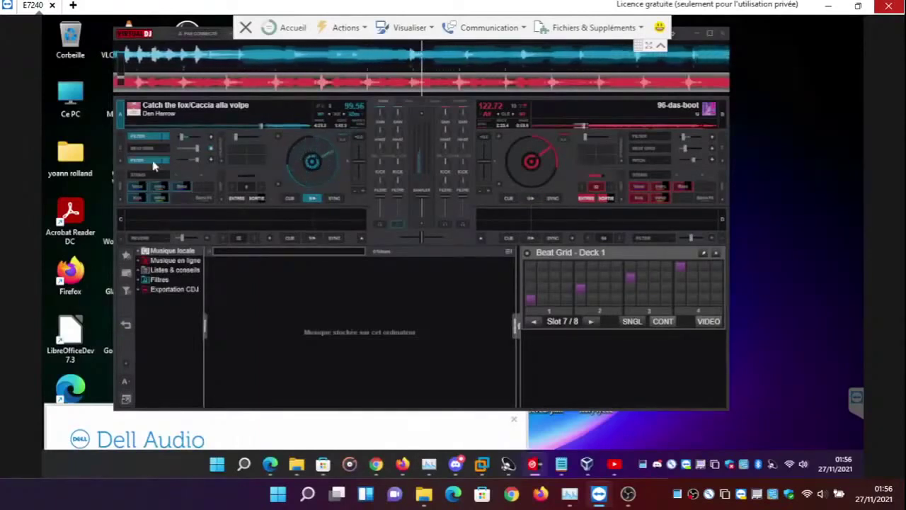
{"action": "left_click", "coordinate": [153, 163]}
{"action": "left_click", "coordinate": [153, 163]}
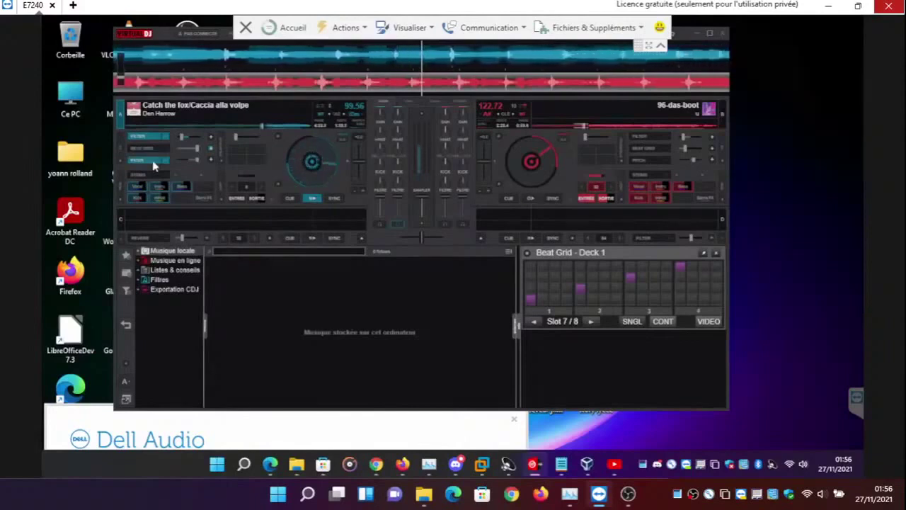
{"action": "left_click", "coordinate": [153, 164]}
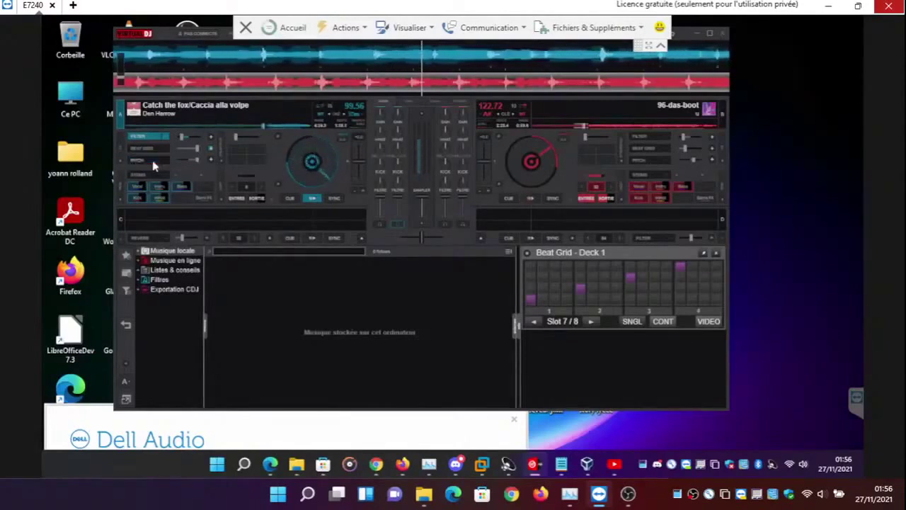
{"action": "left_click", "coordinate": [153, 164]}
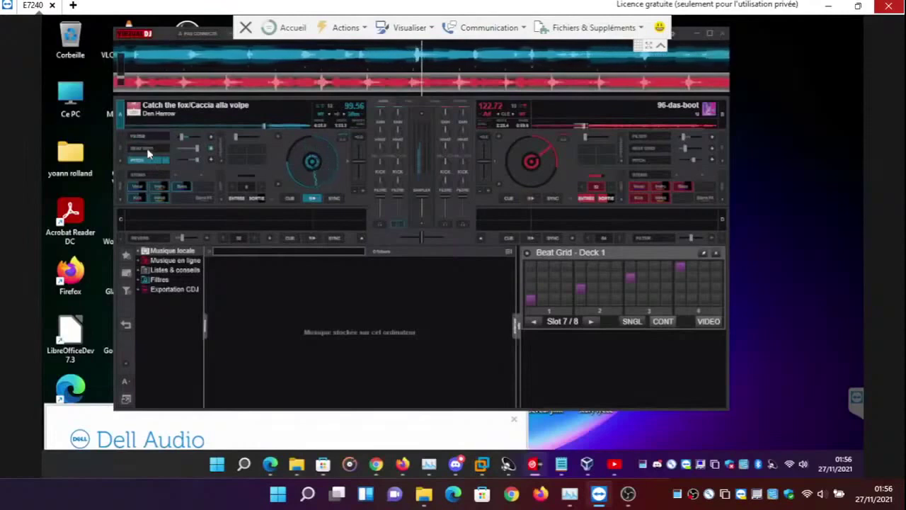
Flick Pitch off and on a few more times on deck 1 with Filter off, leaving Pitch active
{"action": "left_click", "coordinate": [149, 162]}
{"action": "left_click", "coordinate": [149, 162]}
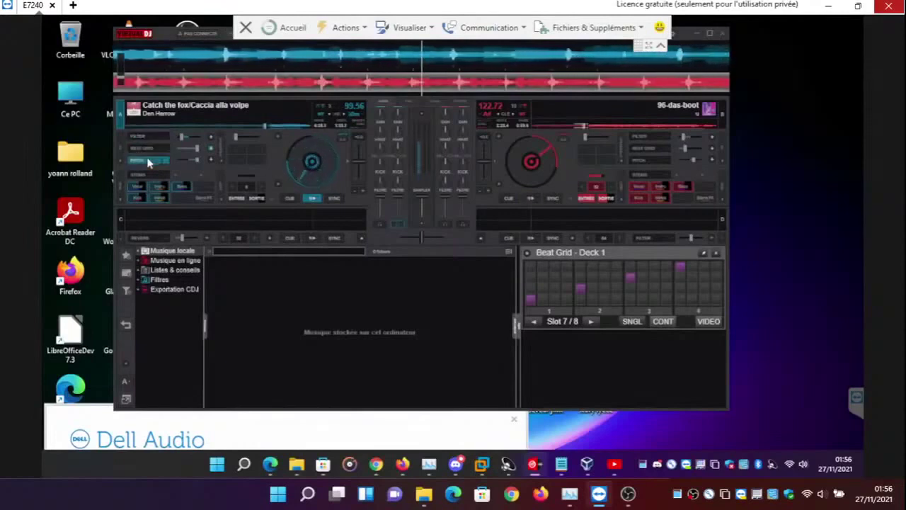
{"action": "left_click", "coordinate": [149, 162]}
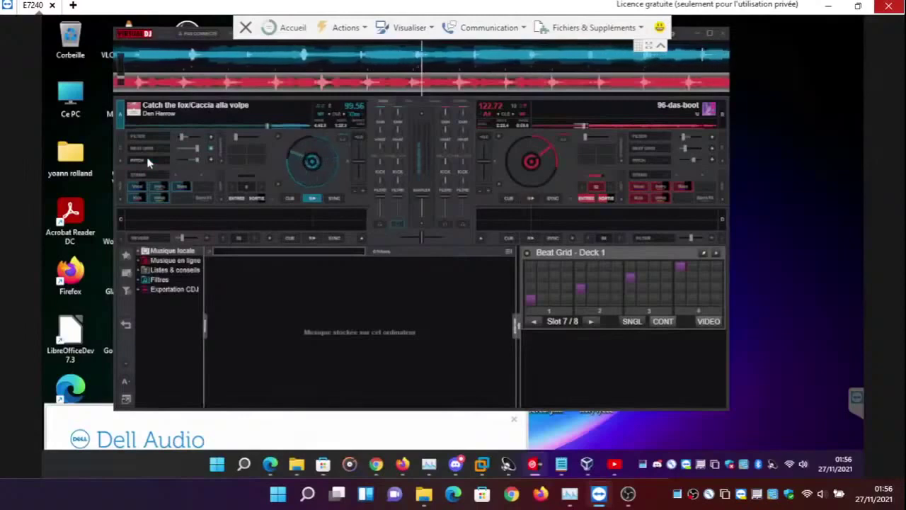
{"action": "left_click", "coordinate": [148, 162]}
{"action": "left_click", "coordinate": [149, 162]}
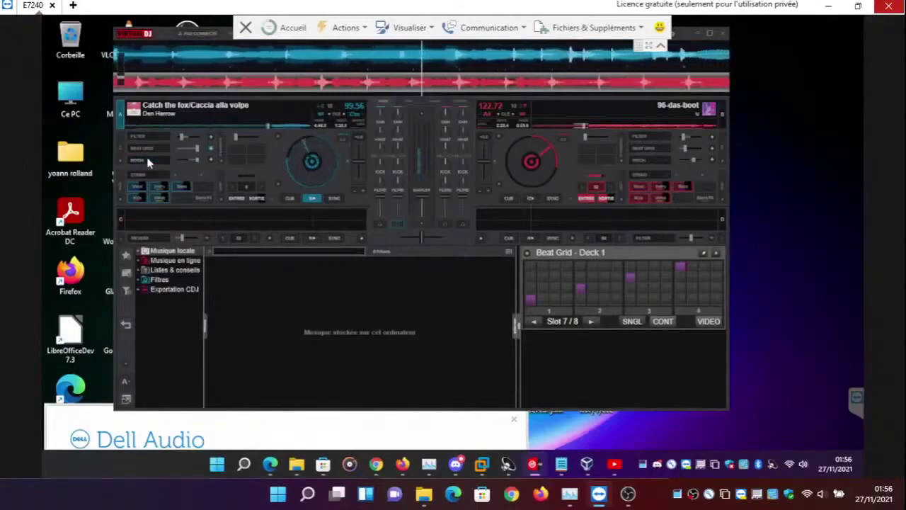
{"action": "left_click", "coordinate": [149, 162]}
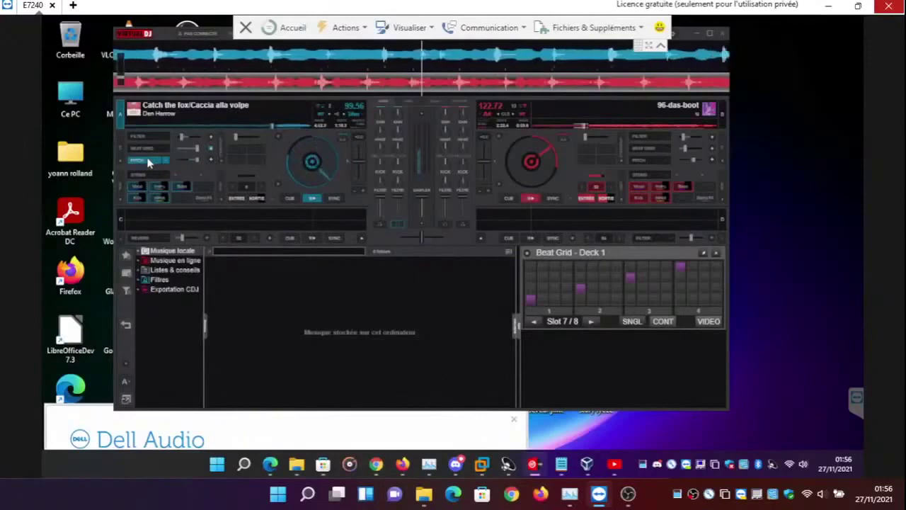
Review the cover art choices in the tag editor for Catch the fox and close it without picking one
{"action": "right_click", "coordinate": [135, 109]}
{"action": "left_click", "coordinate": [152, 122]}
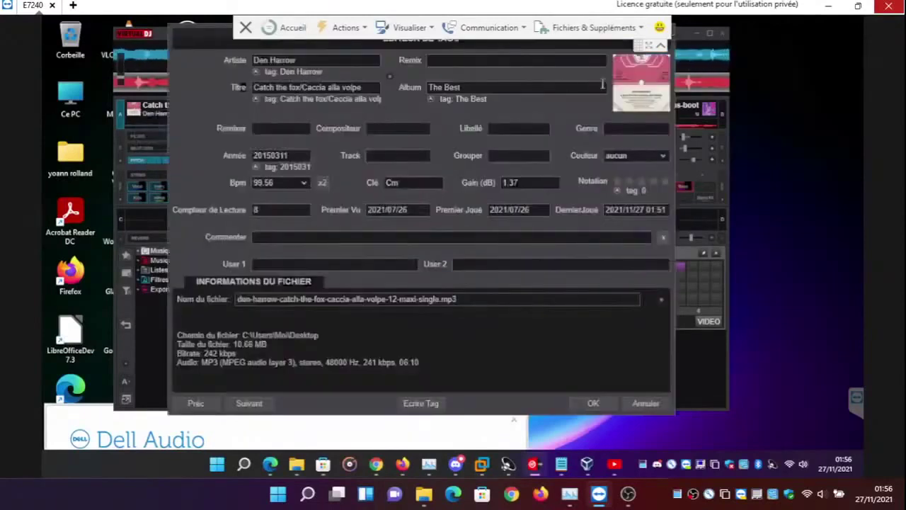
{"action": "left_click", "coordinate": [640, 84]}
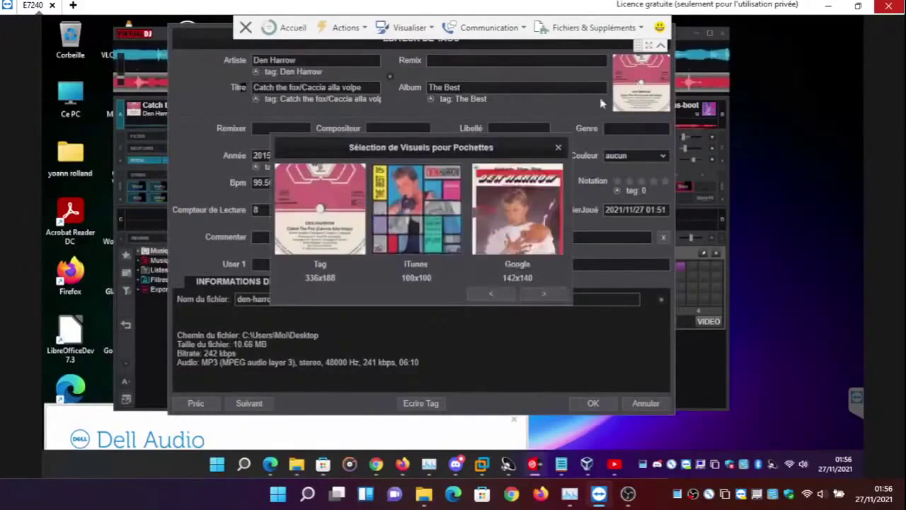
{"action": "left_click", "coordinate": [558, 147]}
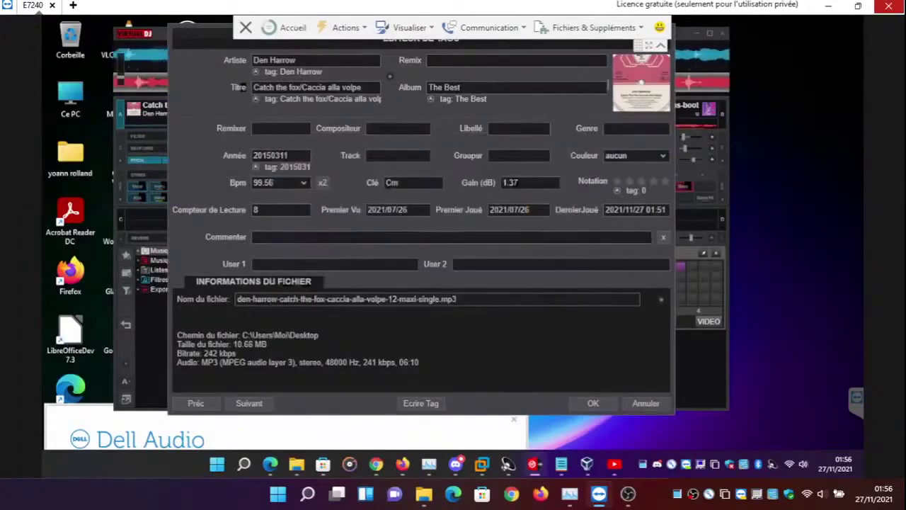
{"action": "left_click", "coordinate": [671, 41]}
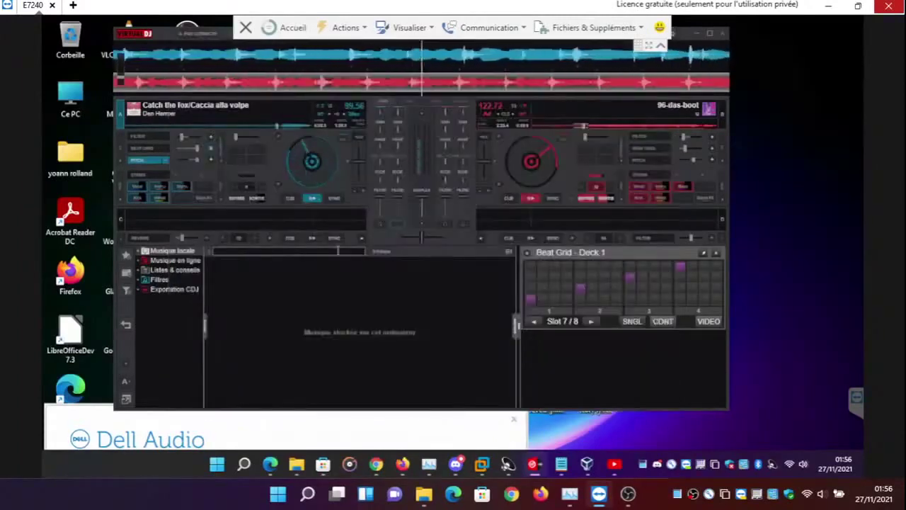
Switch deck 1's Pitch off and back on during Catch the fox, then turn it off near the track's end
{"action": "left_click", "coordinate": [147, 166]}
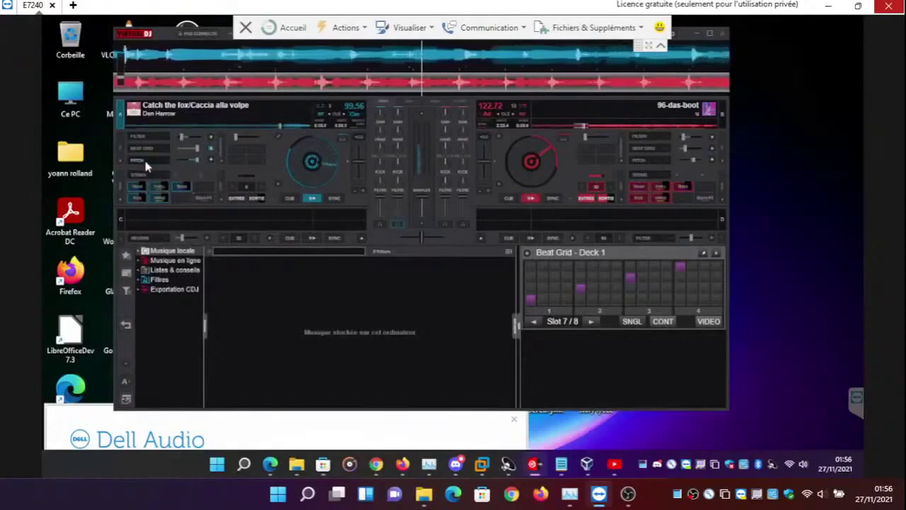
{"action": "left_click", "coordinate": [146, 165]}
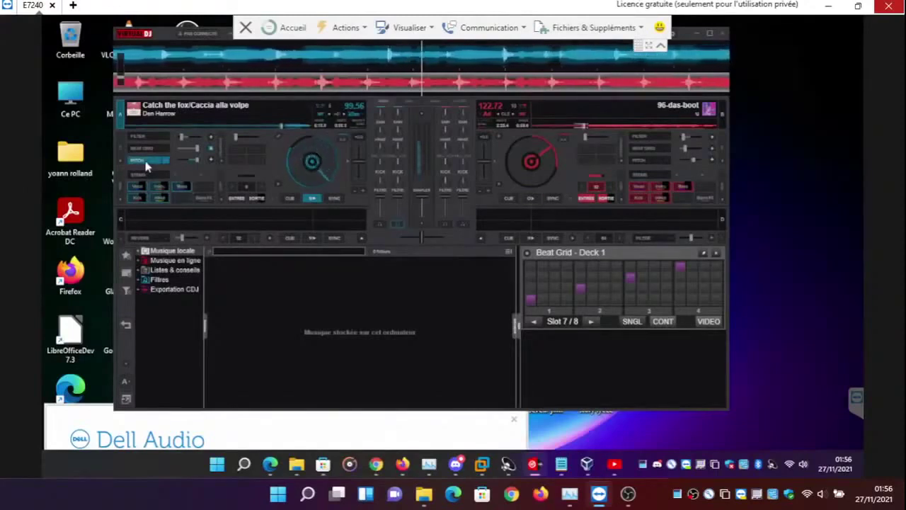
{"action": "left_click", "coordinate": [146, 165]}
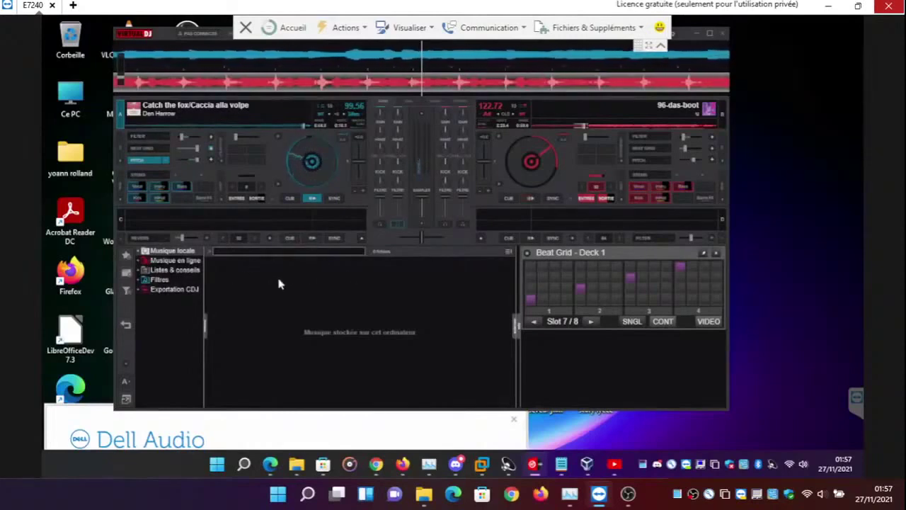
{"action": "left_click", "coordinate": [141, 162]}
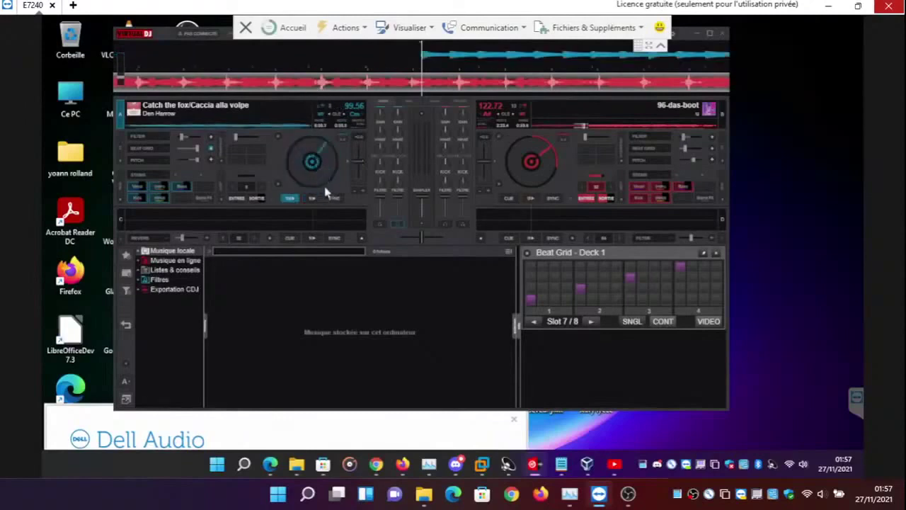
Restart Catch the fox on deck 1 and turn on both the Filter and Pitch effects
{"action": "left_click", "coordinate": [315, 200]}
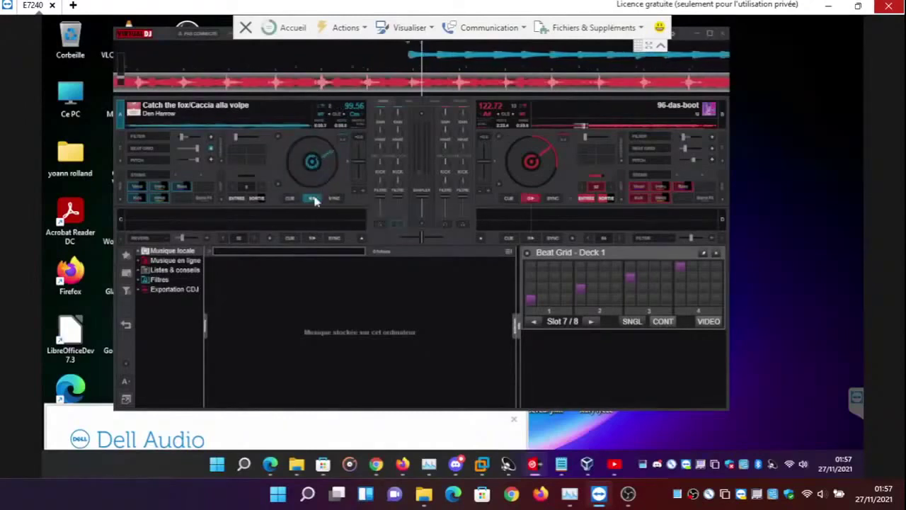
{"action": "left_click", "coordinate": [147, 136]}
{"action": "left_click", "coordinate": [145, 162]}
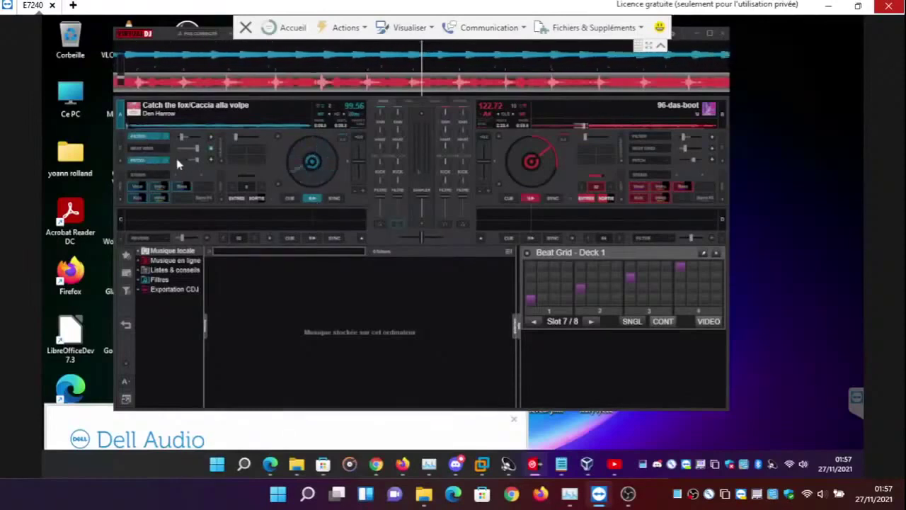
Switch Filter off and on three times on deck 1 while varying the Pitch amount, leaving both effects on
{"action": "left_click", "coordinate": [144, 137]}
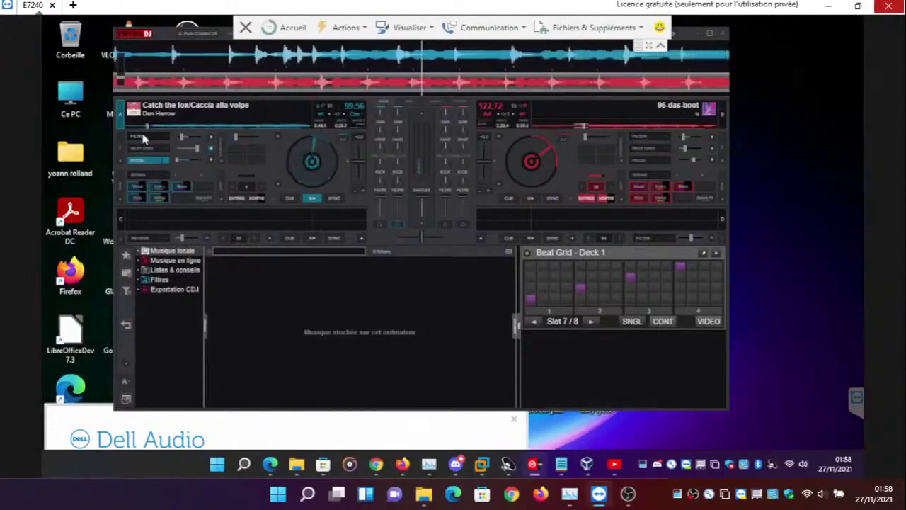
{"action": "left_click", "coordinate": [144, 138]}
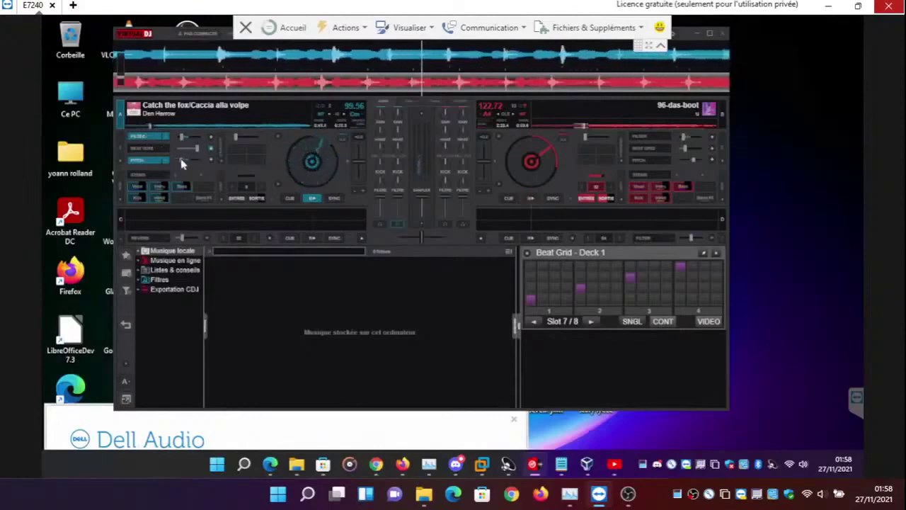
{"action": "left_click", "coordinate": [149, 139]}
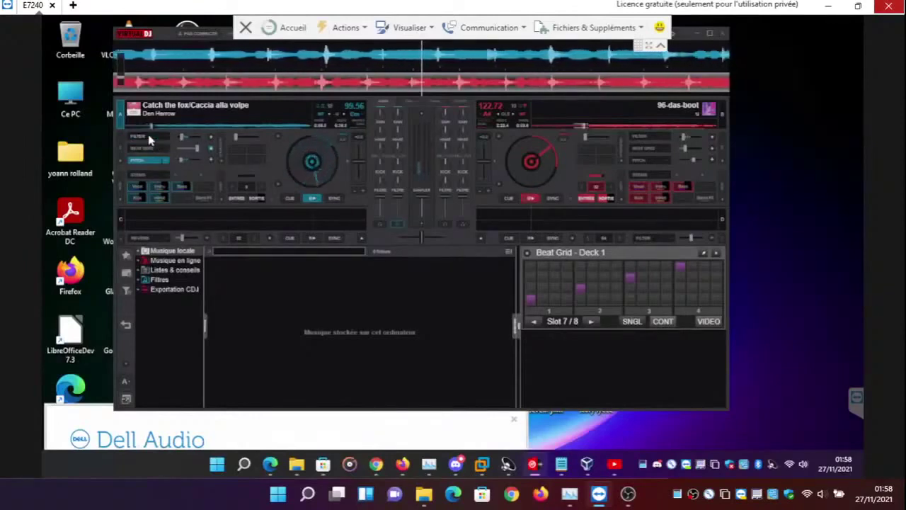
{"action": "left_click", "coordinate": [149, 139]}
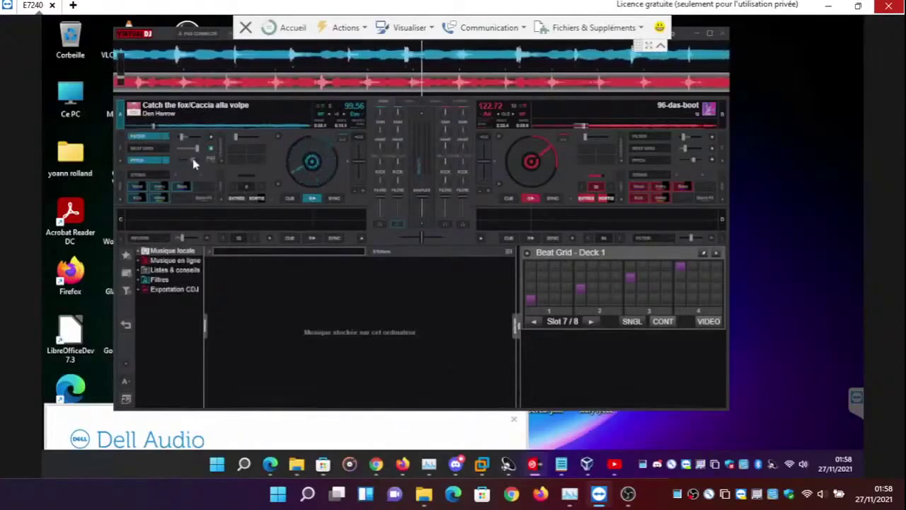
{"action": "left_click", "coordinate": [155, 141]}
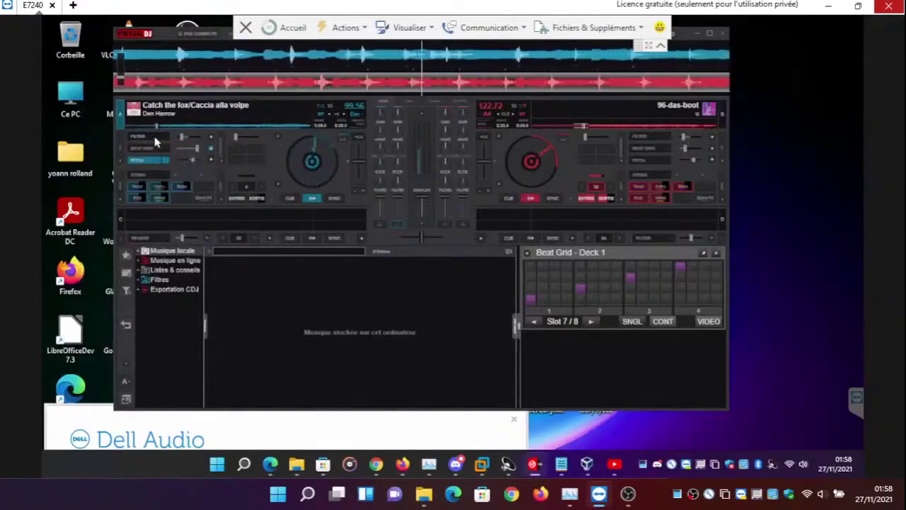
{"action": "left_click", "coordinate": [155, 141]}
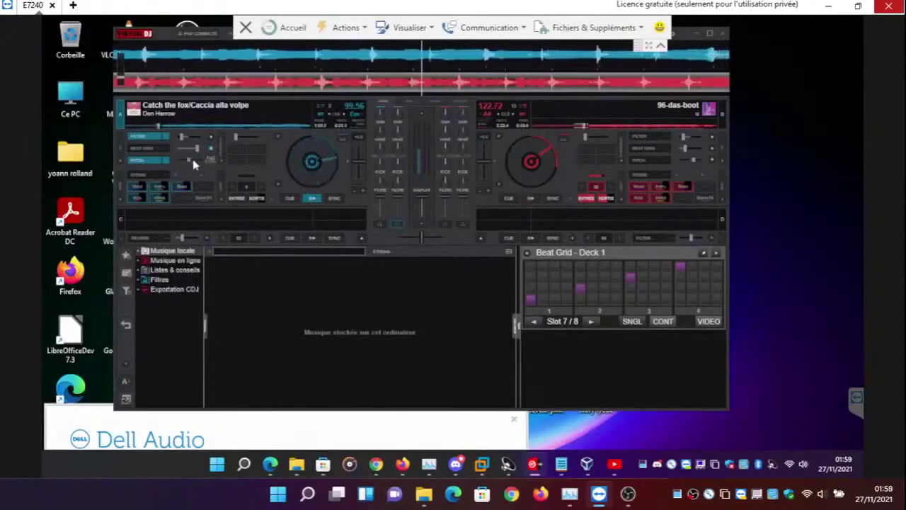
Toggle deck 1's Filter off and on, raise the Pitch amount slightly, and leave Filter off with Pitch active
{"action": "mouse_move", "coordinate": [198, 164]}
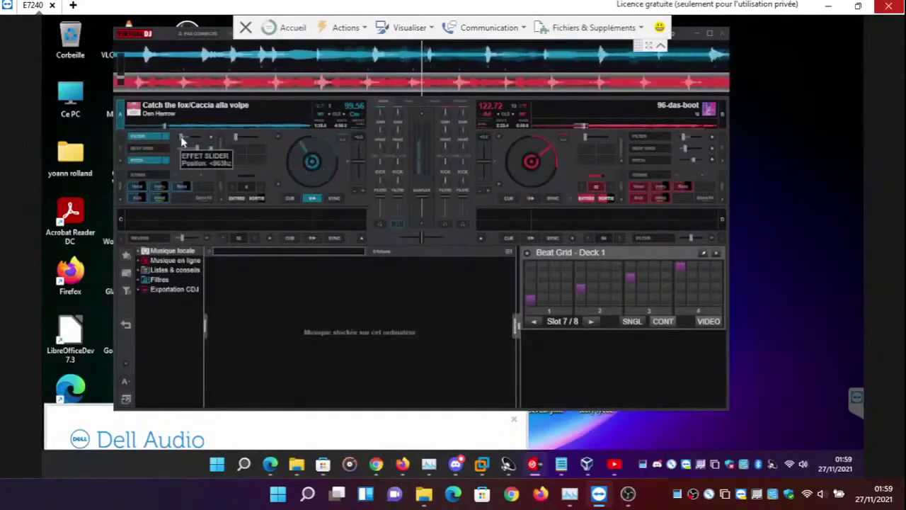
{"action": "mouse_move", "coordinate": [154, 160]}
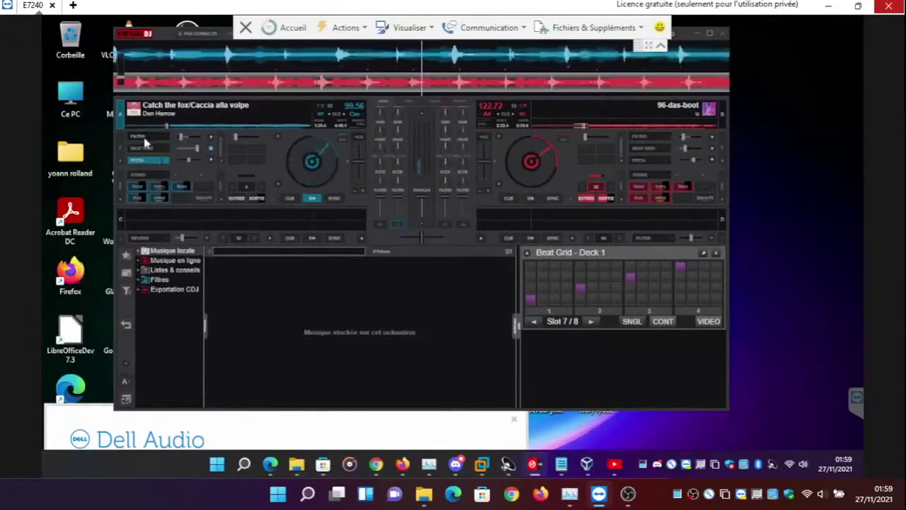
{"action": "left_click", "coordinate": [145, 138]}
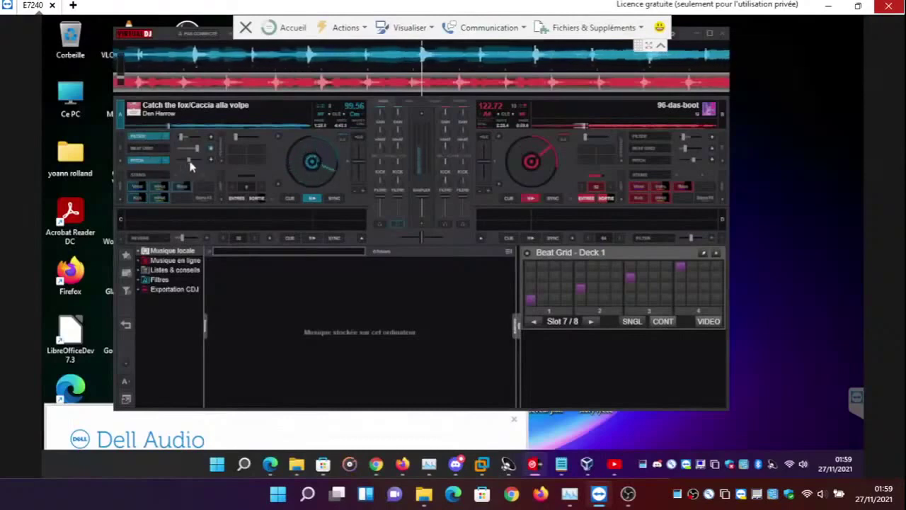
{"action": "left_click_drag", "start_coordinate": [188, 161], "coordinate": [194, 161]}
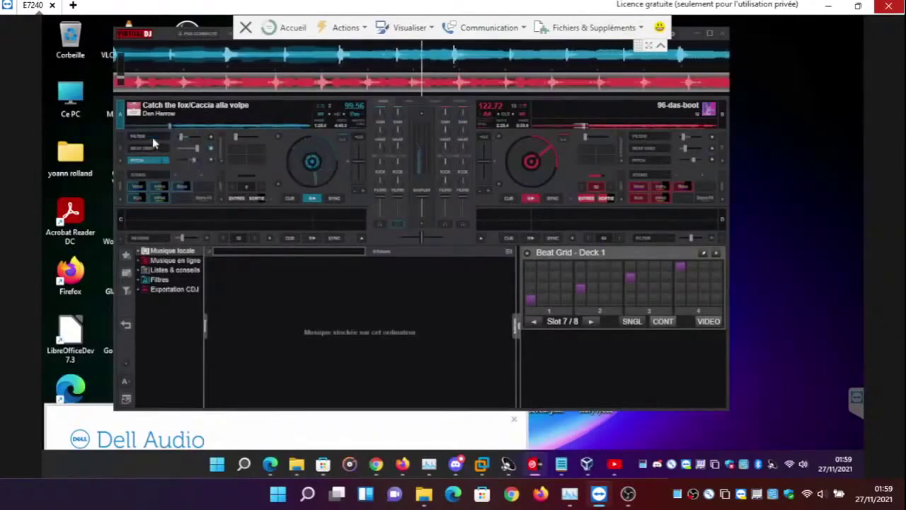
{"action": "left_click", "coordinate": [153, 140]}
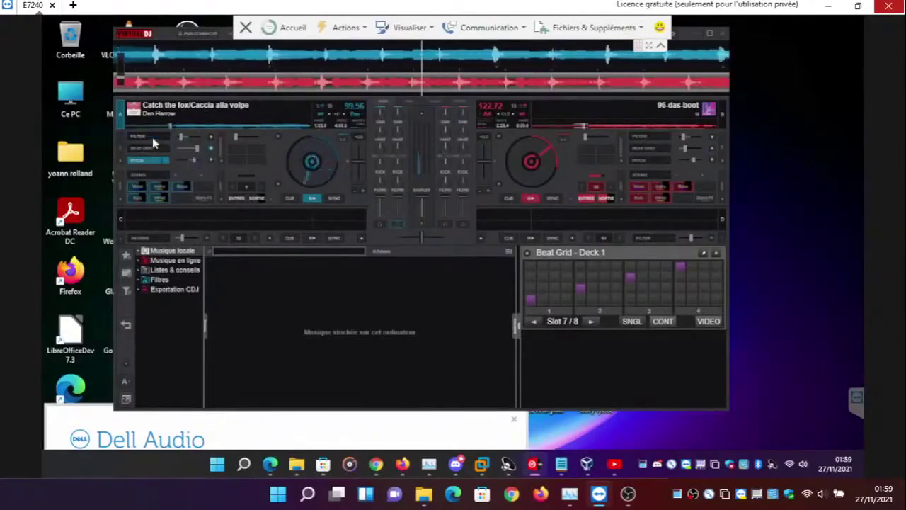
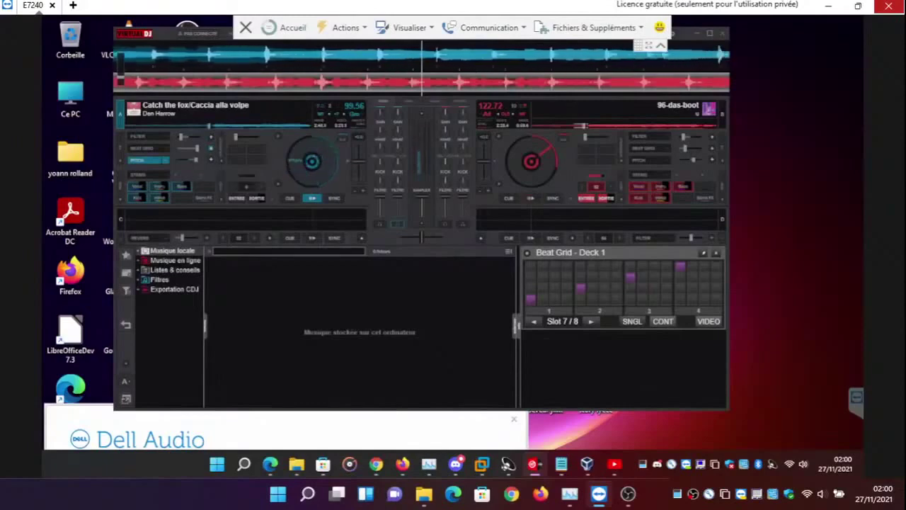
Maximize the VirtualDJ window on the remote desktop and lower the system volume several notches
{"action": "left_click", "coordinate": [710, 33]}
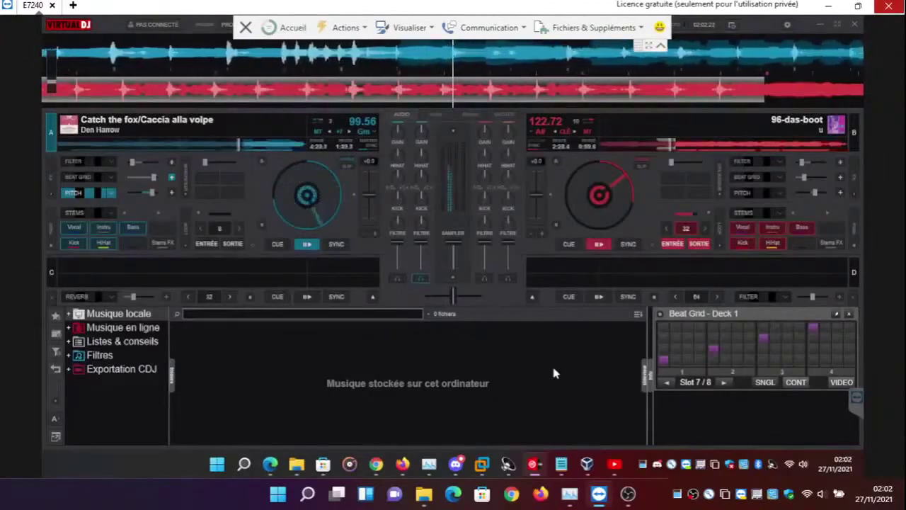
{"action": "key", "text": "XF86AudioLowerVolume"}
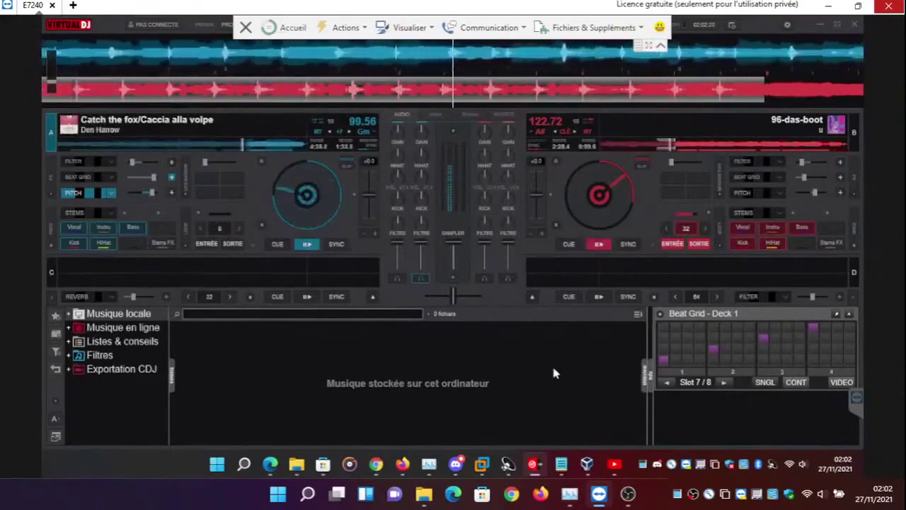
{"action": "key", "text": "XF86AudioLowerVolume"}
{"action": "key", "text": "XF86AudioLowerVolume"}
{"action": "key", "text": "XF86AudioLowerVolume"}
{"action": "key", "text": "XF86AudioLowerVolume"}
{"action": "key", "text": "XF86AudioLowerVolume"}
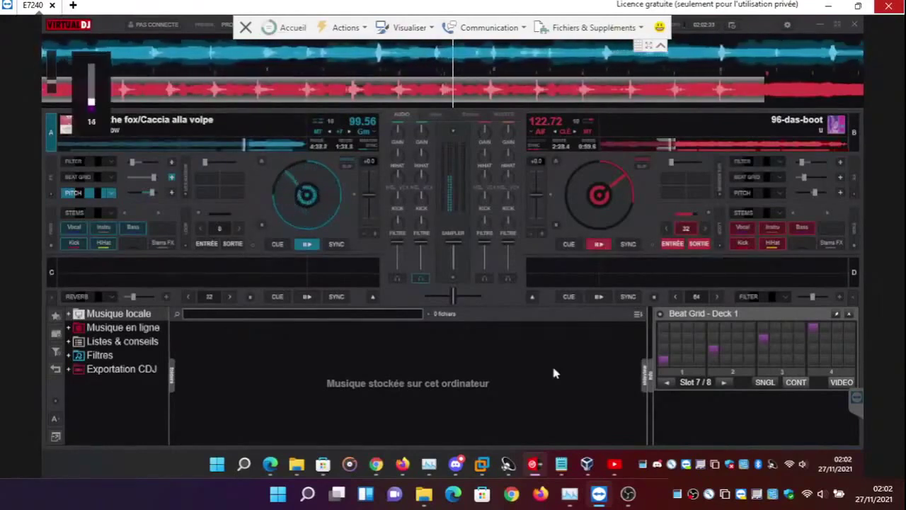
{"action": "key", "text": "XF86AudioLowerVolume"}
{"action": "key", "text": "XF86AudioLowerVolume"}
{"action": "key", "text": "XF86AudioLowerVolume"}
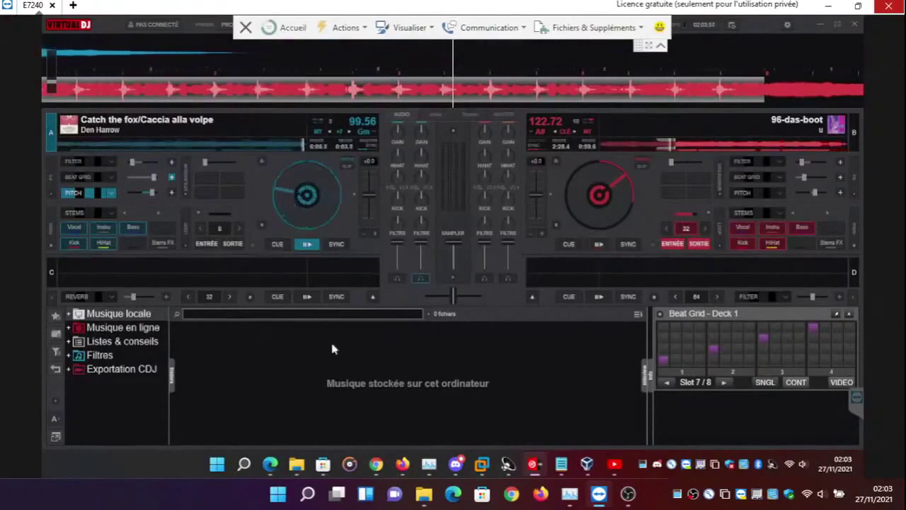
Turn on Beat Grid alongside Pitch on deck 1 and play Catch the fox again from the start
{"action": "left_click", "coordinate": [88, 178]}
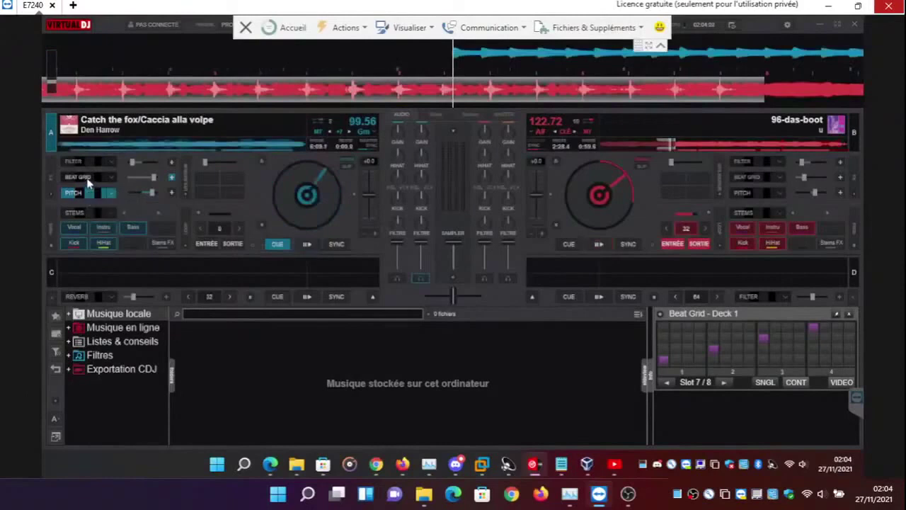
{"action": "left_click", "coordinate": [309, 245]}
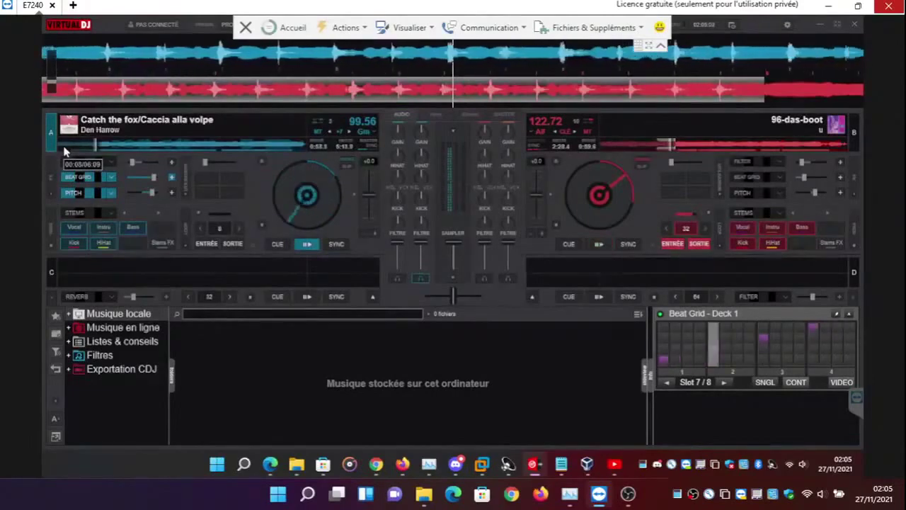
Switch to YouTube Studio in Chrome and publish the current live stream Ma diffusion with visibility set to Publique
{"action": "mouse_move", "coordinate": [376, 464]}
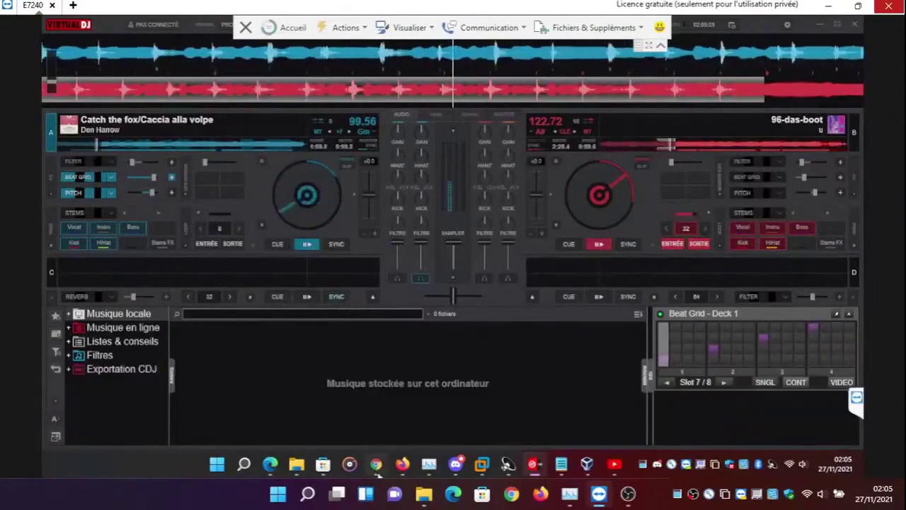
{"action": "left_click", "coordinate": [344, 383]}
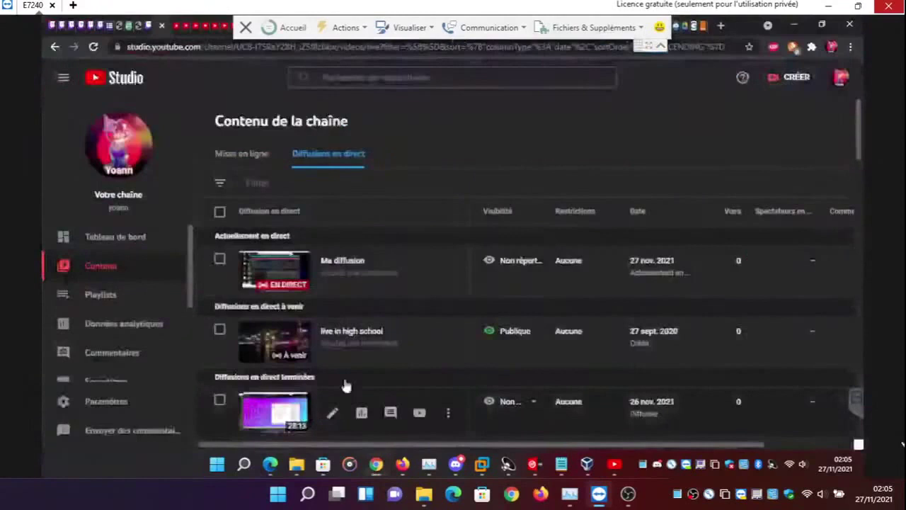
{"action": "left_click", "coordinate": [511, 260]}
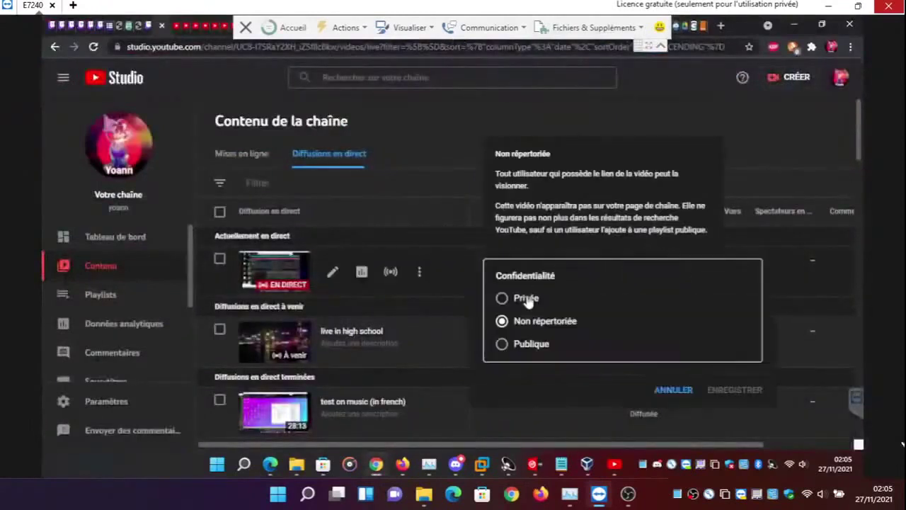
{"action": "double_click", "coordinate": [533, 344]}
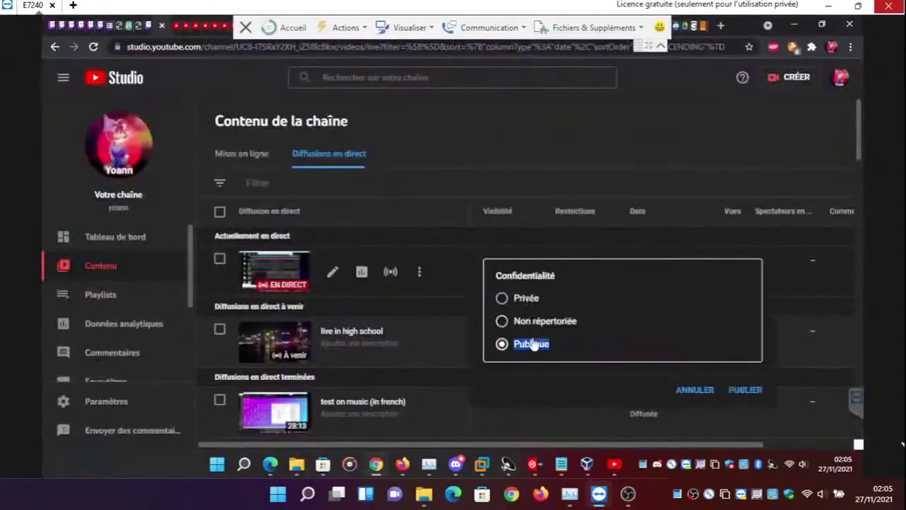
{"action": "left_click", "coordinate": [746, 392]}
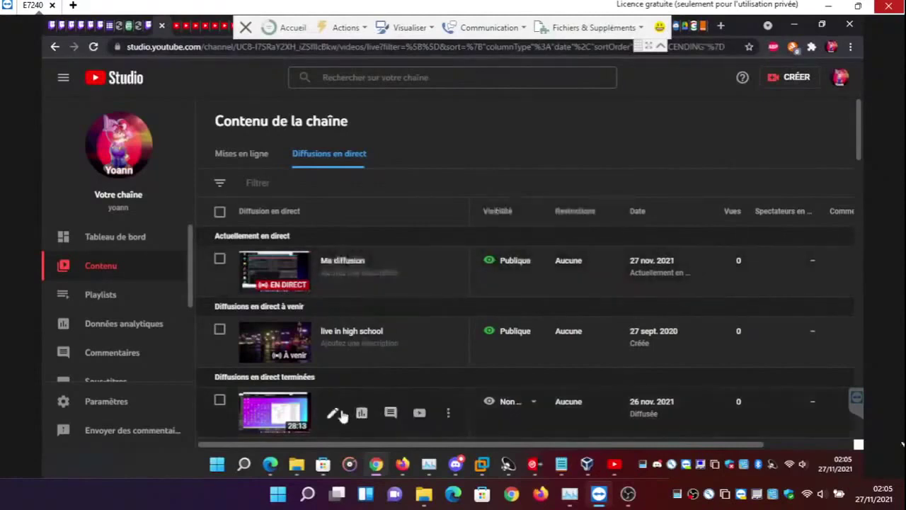
Copy the title of the ended stream test on music (in french) and return to the channel's live stream list
{"action": "left_click", "coordinate": [333, 414]}
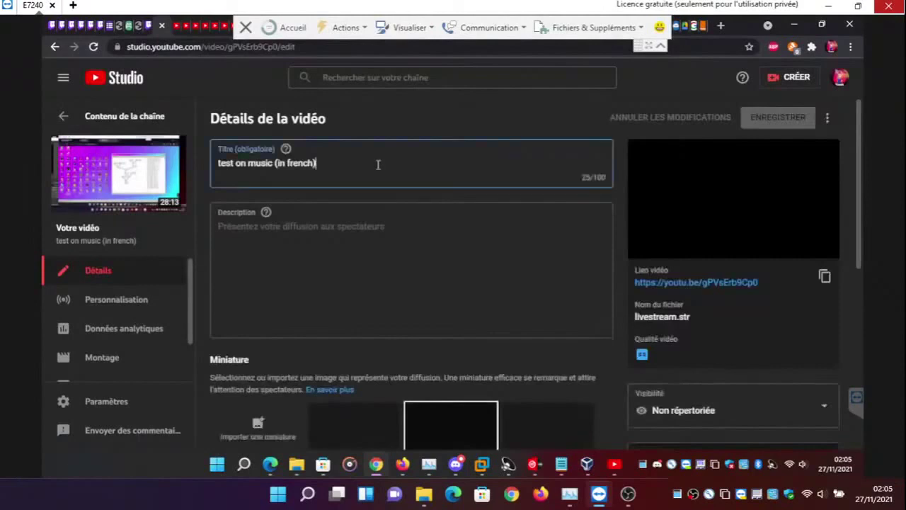
{"action": "left_click_drag", "start_coordinate": [378, 164], "coordinate": [176, 182]}
{"action": "right_click", "coordinate": [267, 164]}
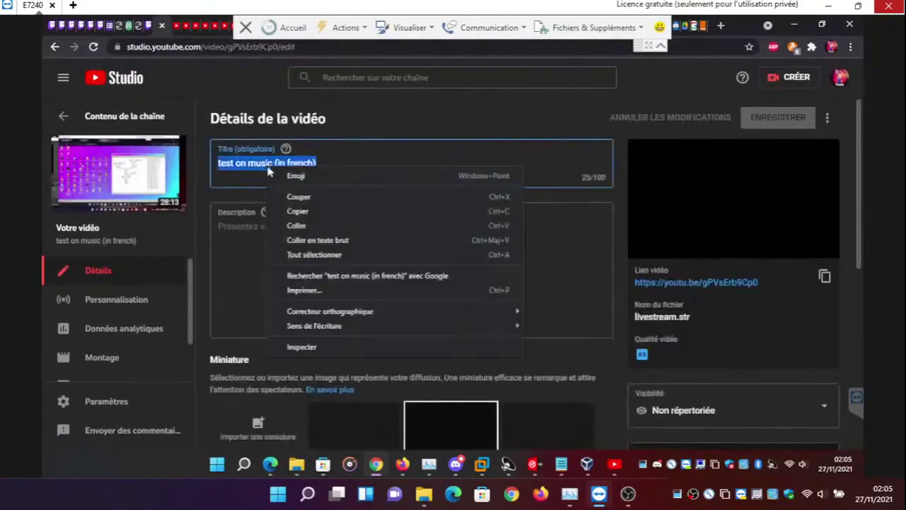
{"action": "left_click", "coordinate": [295, 211]}
{"action": "left_click", "coordinate": [112, 117]}
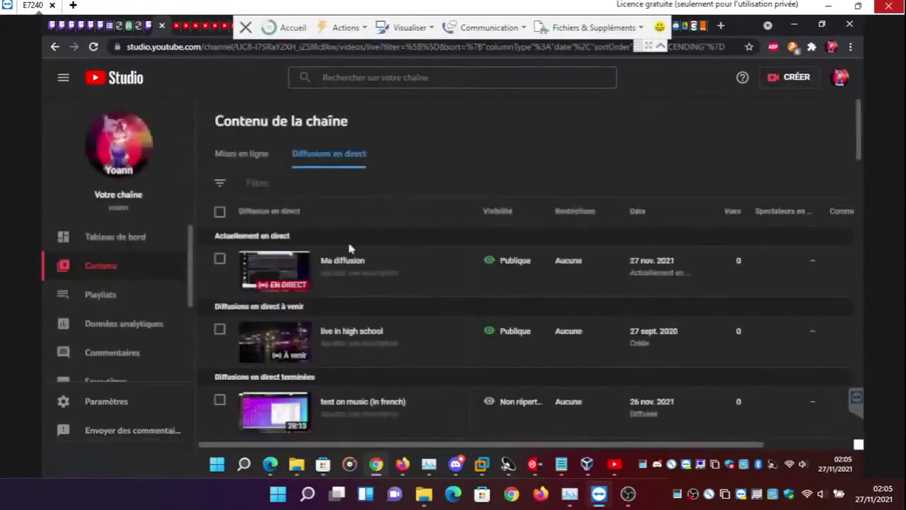
Rename the current live stream Ma diffusion as test on music (in french), save the change, and minimize Chrome
{"action": "left_click", "coordinate": [334, 272]}
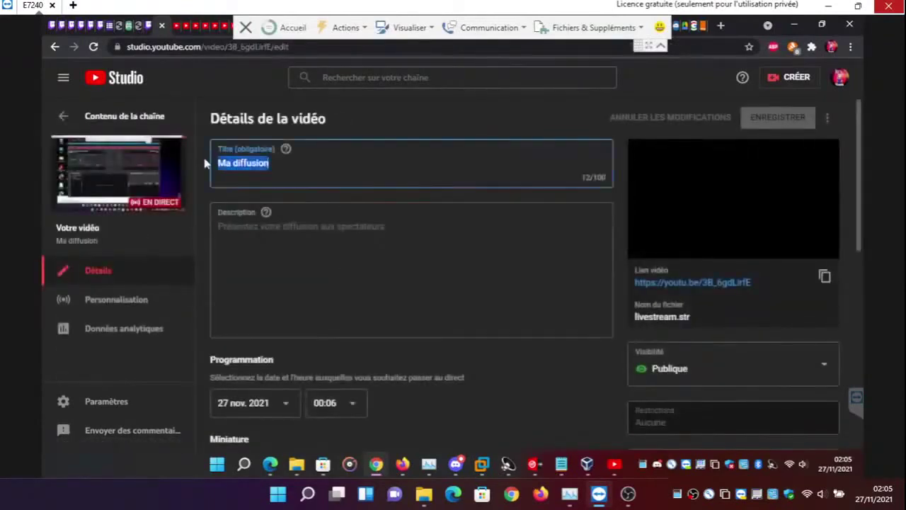
{"action": "key", "text": "BackSpace"}
{"action": "right_click", "coordinate": [227, 170]}
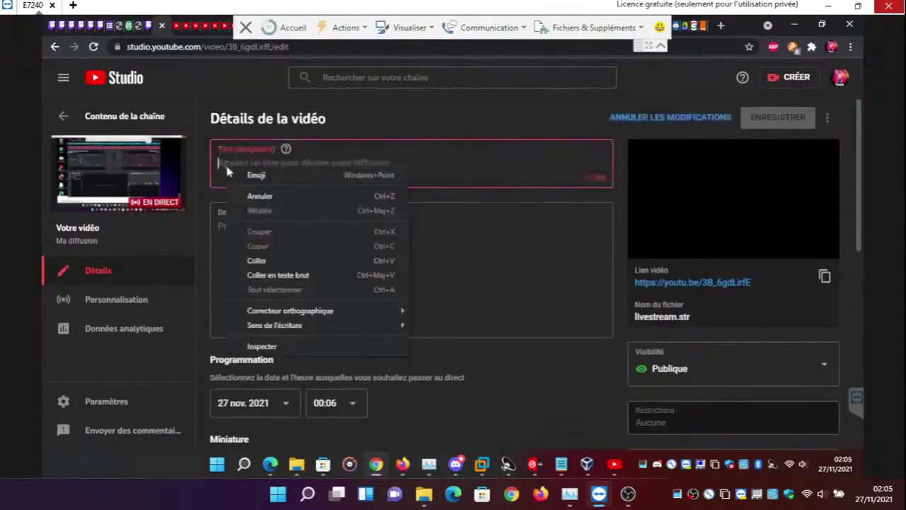
{"action": "left_click", "coordinate": [273, 261]}
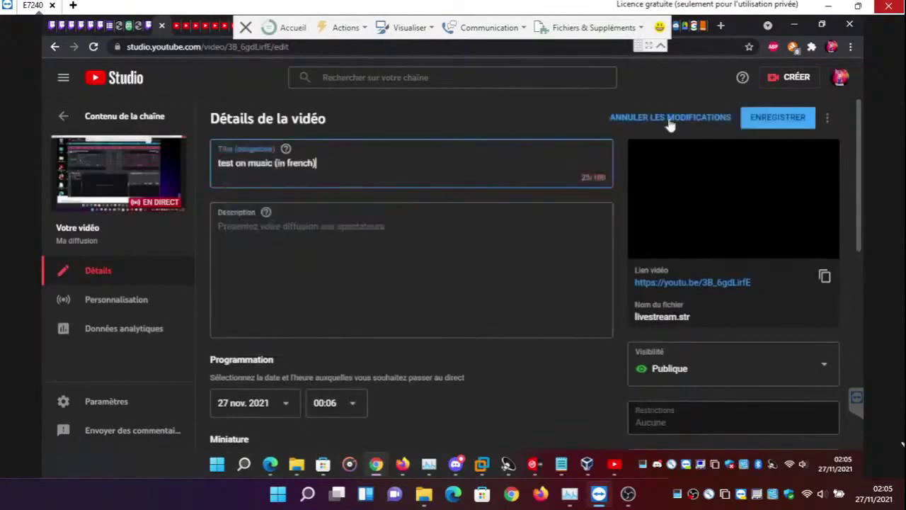
{"action": "left_click", "coordinate": [748, 124]}
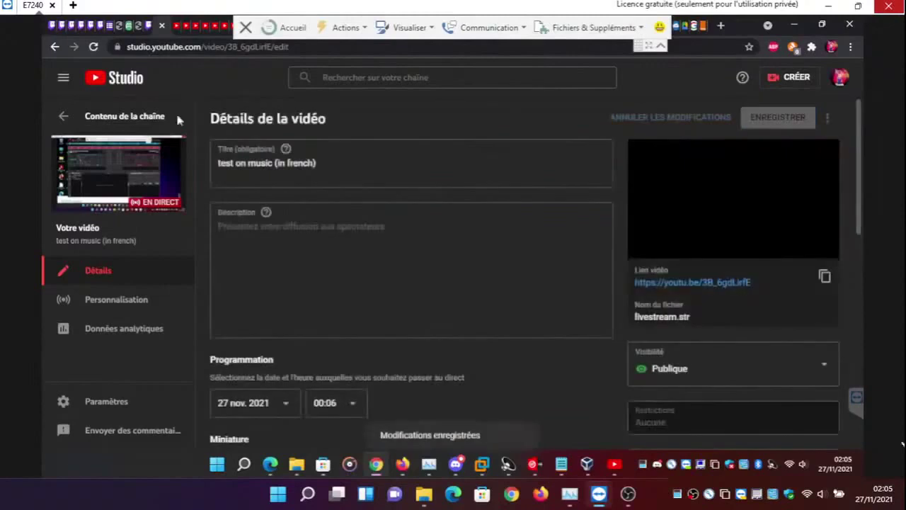
{"action": "left_click", "coordinate": [121, 116]}
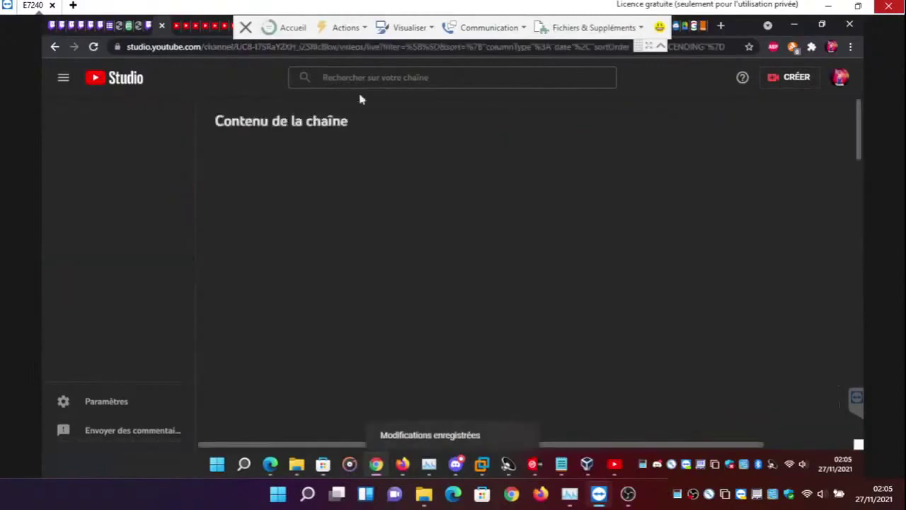
{"action": "left_click", "coordinate": [797, 23]}
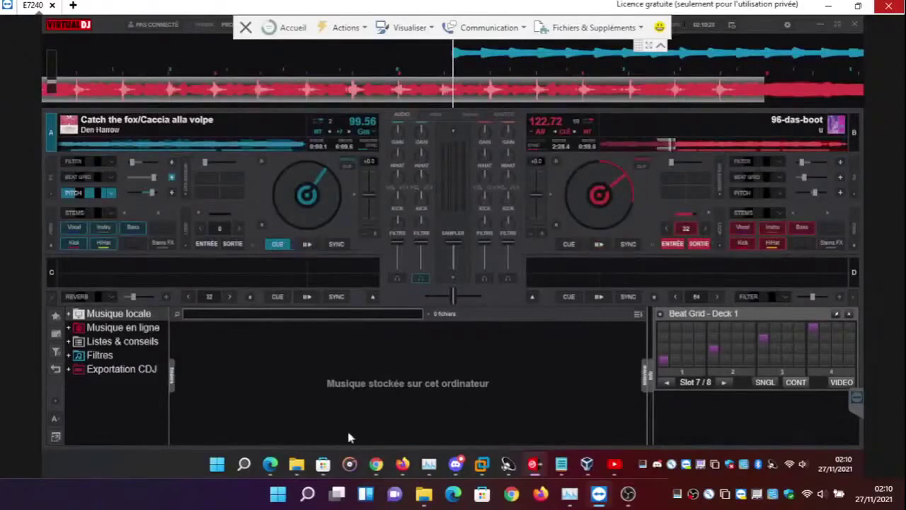
Switch to Microsoft Store, view its app library, and minimize the window
{"action": "left_click", "coordinate": [325, 477]}
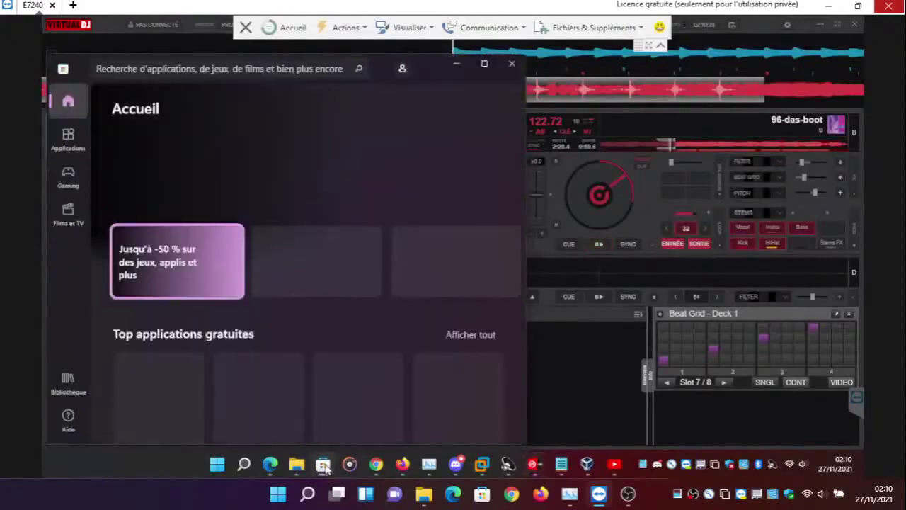
{"action": "left_click", "coordinate": [75, 390]}
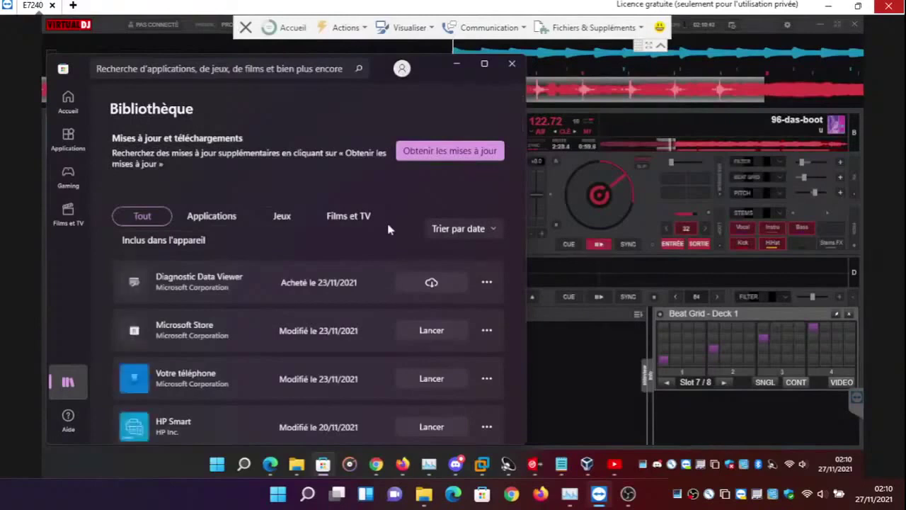
{"action": "left_click", "coordinate": [456, 63]}
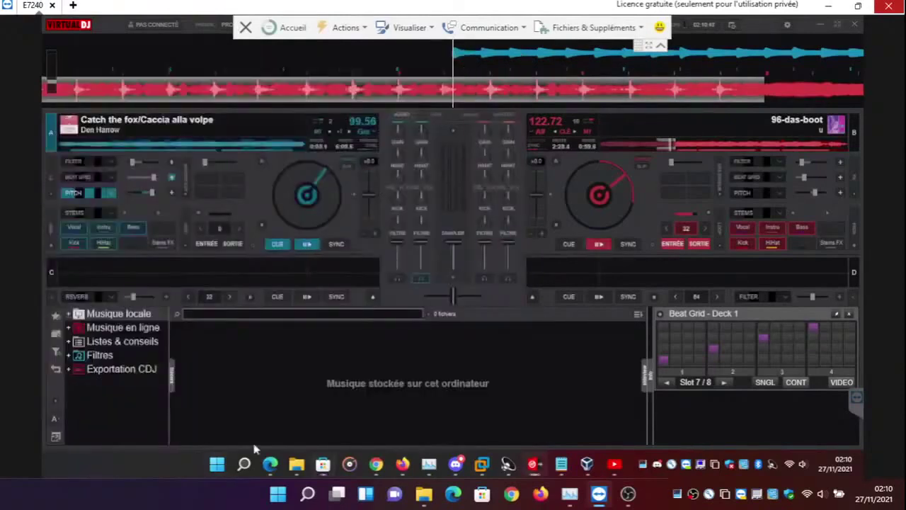
Load Beyond Good and Evil Soundtrack - 'Spanish Bar' from the Musique folder onto VirtualDJ's deck 1, dismiss the key-match notice, and play it
{"action": "mouse_move", "coordinate": [295, 465]}
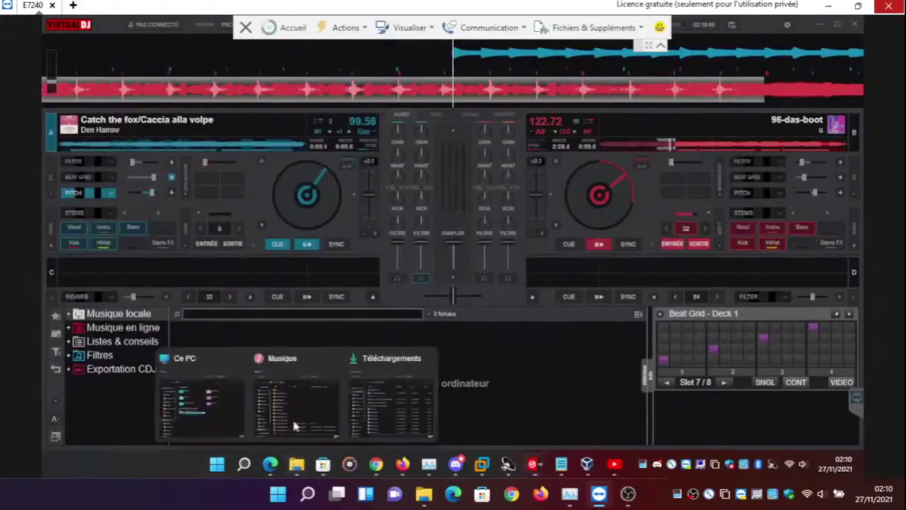
{"action": "left_click", "coordinate": [296, 414]}
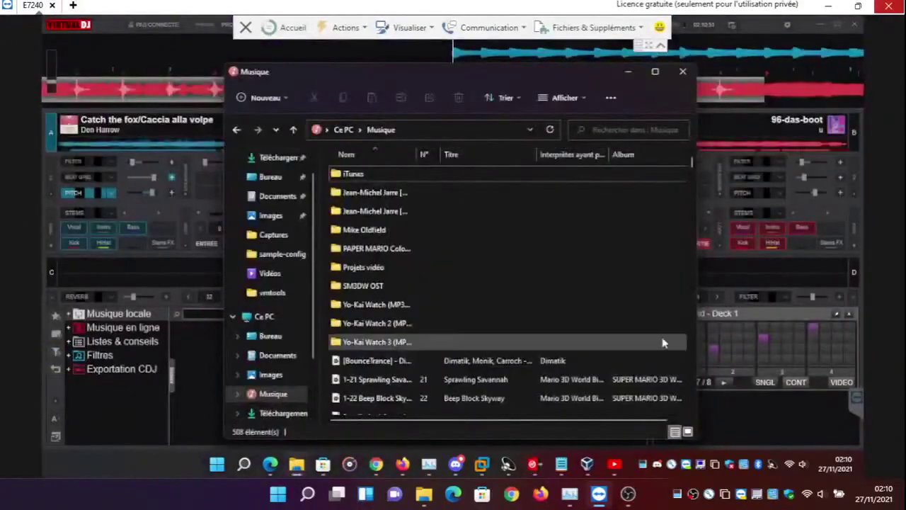
{"action": "left_click", "coordinate": [693, 347]}
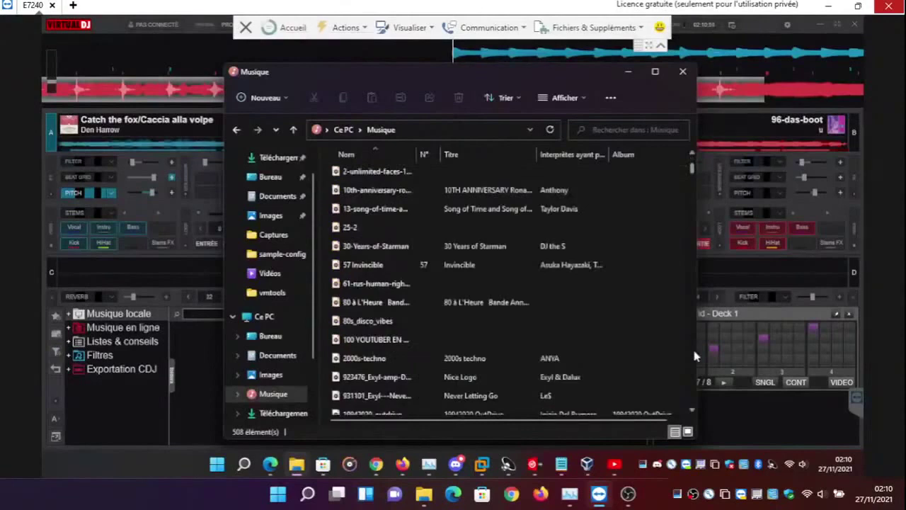
{"action": "left_click", "coordinate": [694, 351]}
{"action": "left_click", "coordinate": [694, 353]}
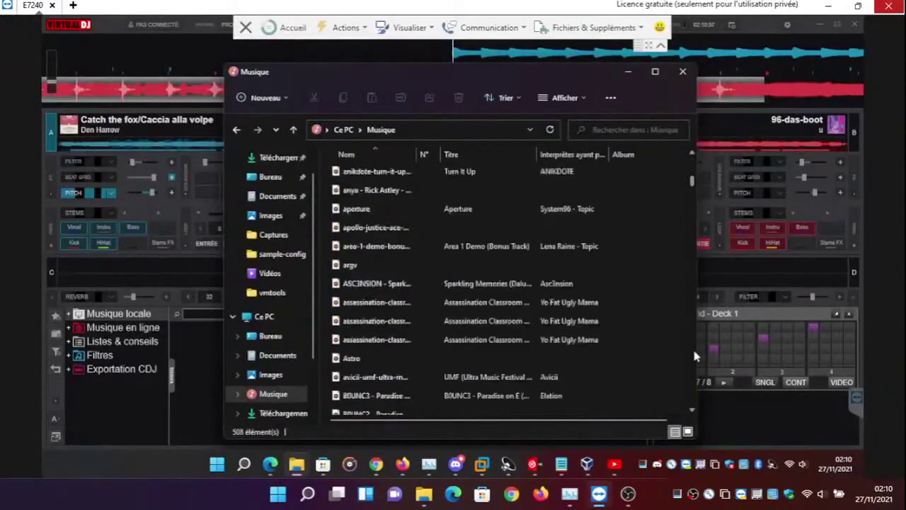
{"action": "left_click", "coordinate": [694, 353]}
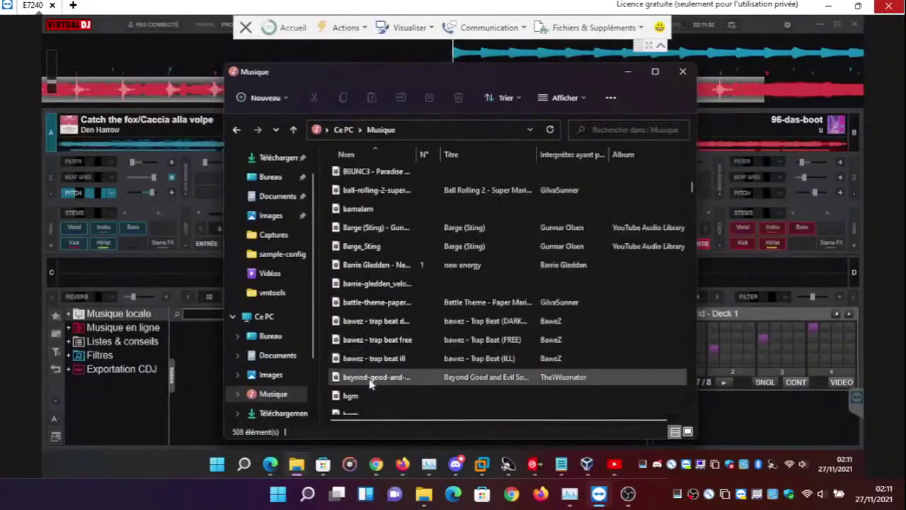
{"action": "left_click_drag", "start_coordinate": [369, 378], "coordinate": [169, 192]}
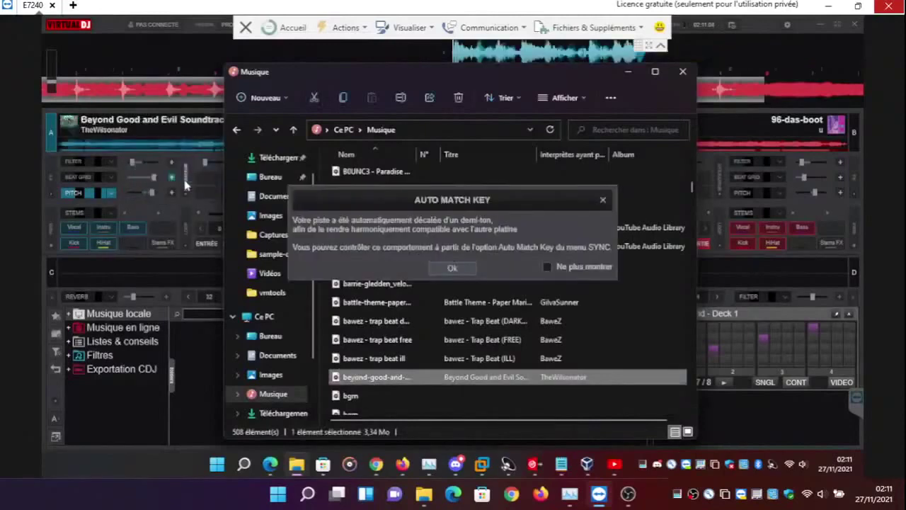
{"action": "left_click", "coordinate": [451, 270]}
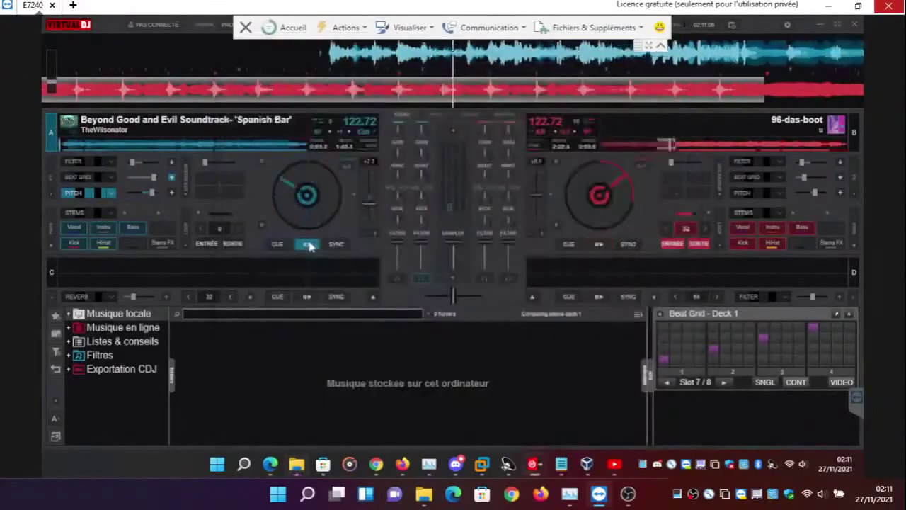
Reset deck 1's tempo to +0.0, and turn its Pitch effect on for a while before switching it off again
{"action": "left_click", "coordinate": [354, 201]}
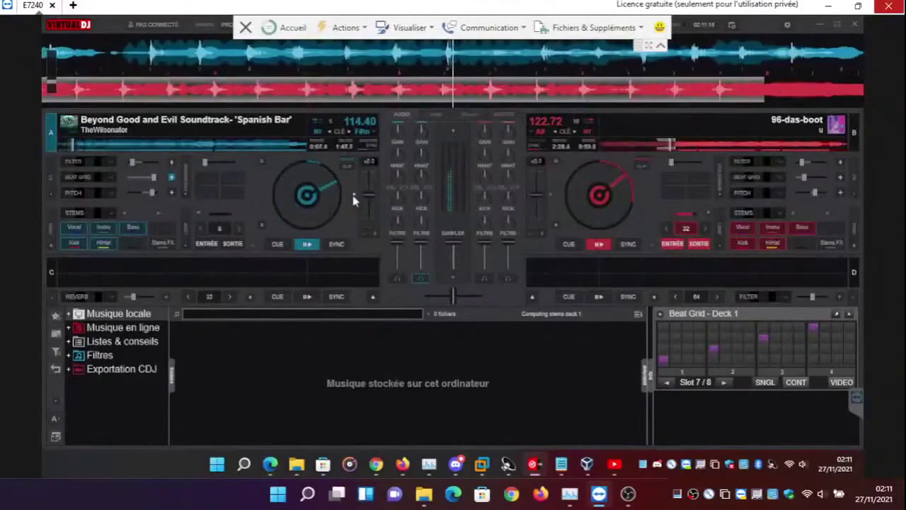
{"action": "left_click", "coordinate": [92, 198]}
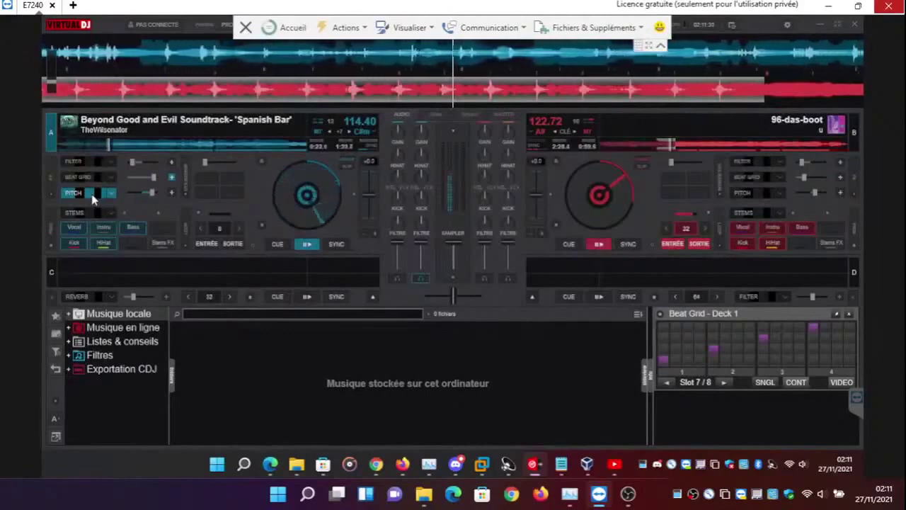
{"action": "left_click", "coordinate": [92, 199]}
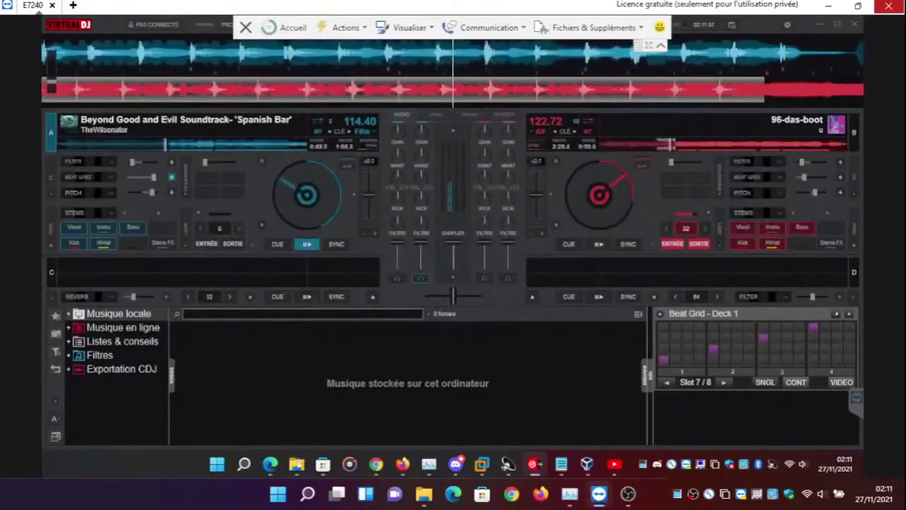
Browse further down the Musique folder in File Explorer for another track, through the titles starting with B, C and D
{"action": "mouse_move", "coordinate": [297, 464]}
{"action": "left_click", "coordinate": [310, 415]}
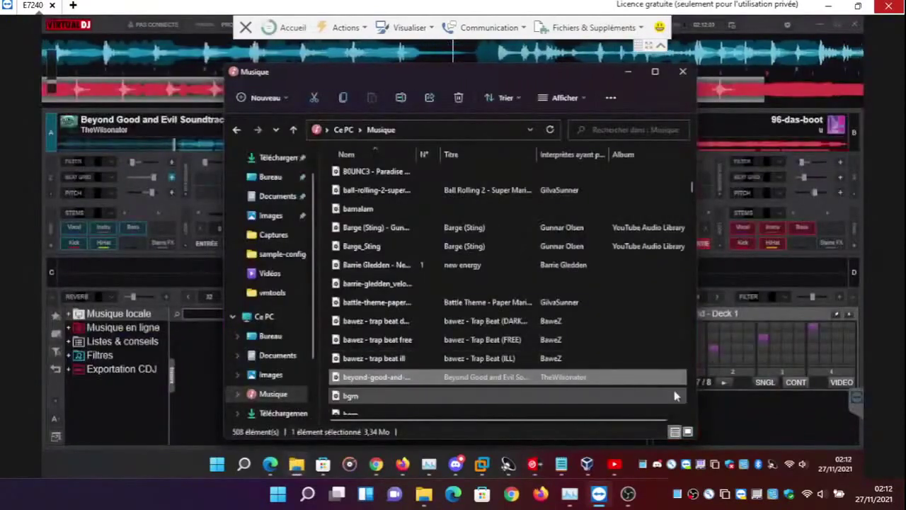
{"action": "left_click", "coordinate": [693, 412]}
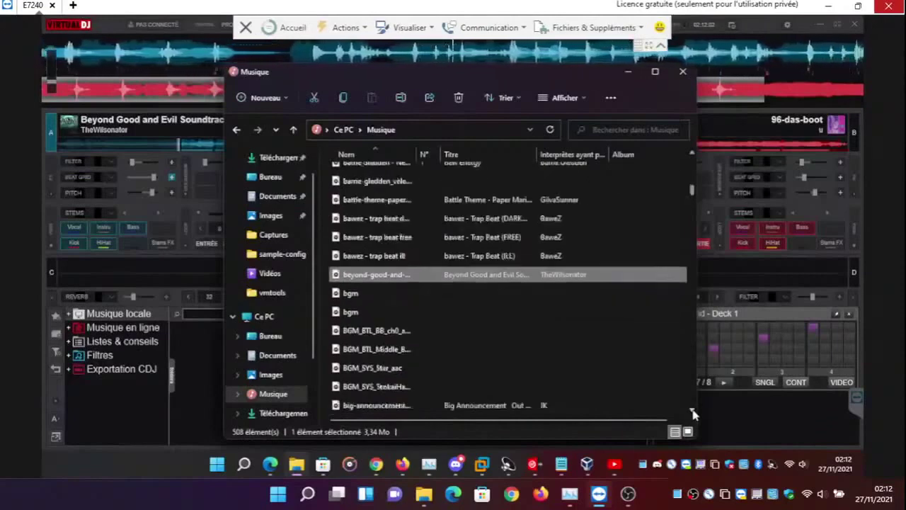
{"action": "left_click", "coordinate": [692, 413]}
{"action": "left_click", "coordinate": [693, 412]}
{"action": "left_click", "coordinate": [692, 412]}
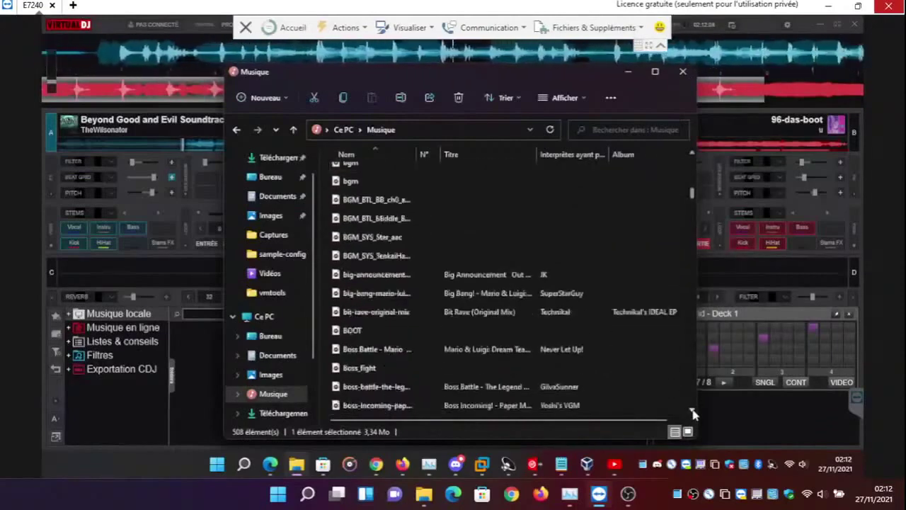
{"action": "left_click", "coordinate": [692, 412]}
{"action": "left_click", "coordinate": [693, 412]}
{"action": "left_click", "coordinate": [692, 412]}
{"action": "left_click", "coordinate": [693, 412]}
{"action": "left_click", "coordinate": [693, 412]}
{"action": "left_click", "coordinate": [692, 412]}
{"action": "left_click", "coordinate": [692, 412]}
{"action": "left_click", "coordinate": [692, 412]}
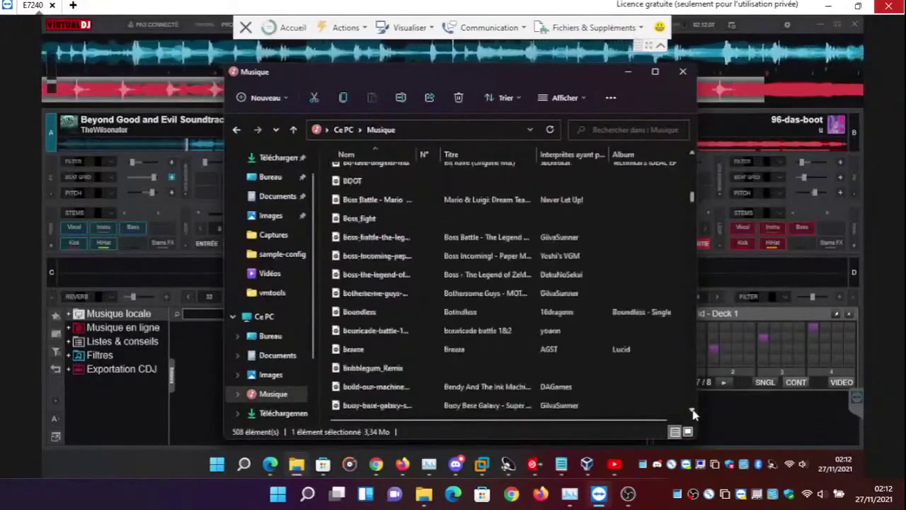
{"action": "left_click", "coordinate": [693, 412]}
{"action": "left_click", "coordinate": [693, 412]}
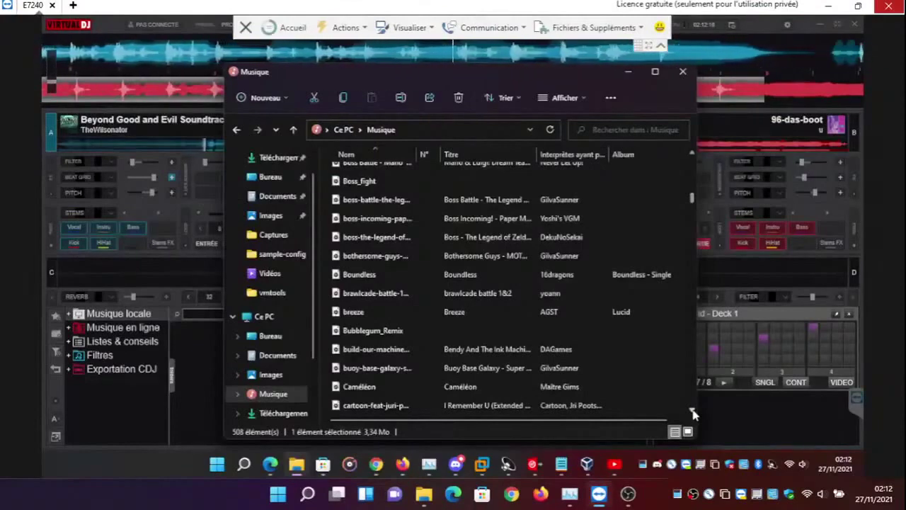
{"action": "left_click", "coordinate": [692, 412]}
{"action": "left_click", "coordinate": [693, 412]}
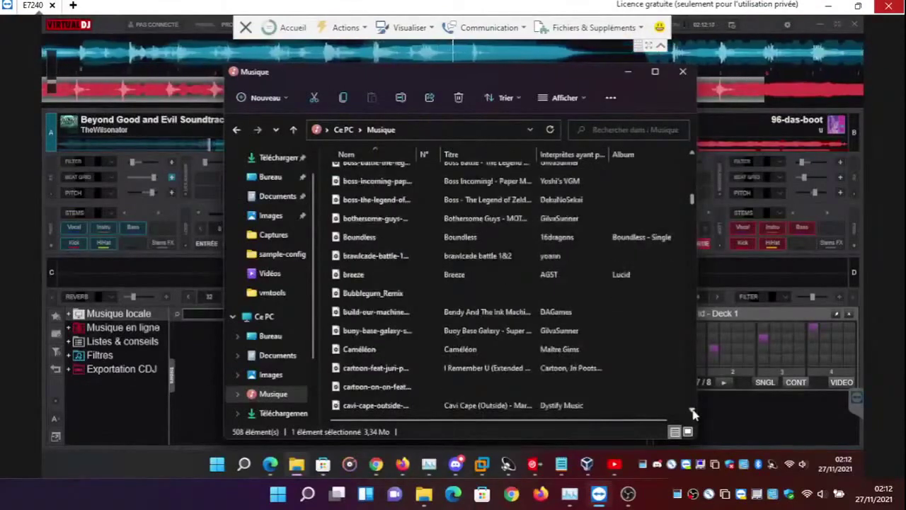
{"action": "left_click", "coordinate": [693, 412]}
{"action": "left_click", "coordinate": [692, 412]}
{"action": "left_click", "coordinate": [693, 412]}
{"action": "left_click", "coordinate": [693, 412]}
{"action": "left_click", "coordinate": [692, 412]}
{"action": "left_click", "coordinate": [693, 412]}
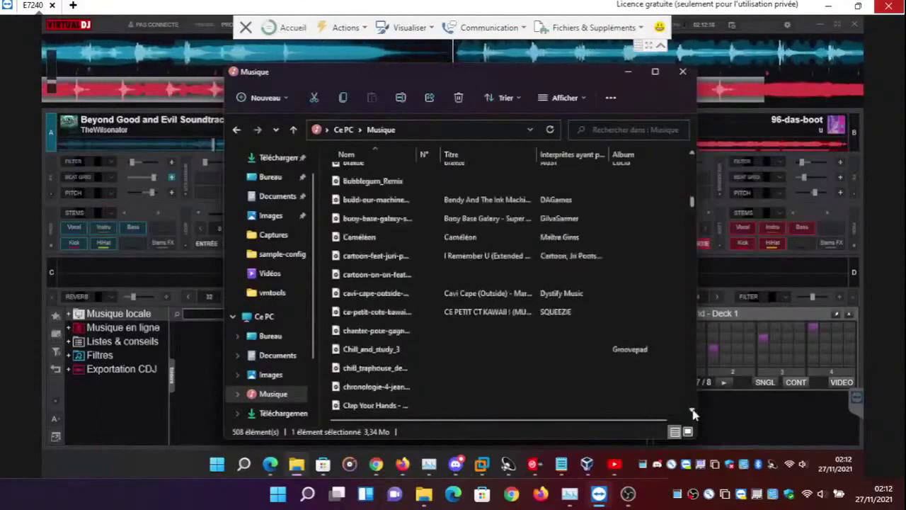
{"action": "left_click", "coordinate": [692, 413]}
{"action": "left_click", "coordinate": [692, 413]}
{"action": "left_click", "coordinate": [692, 412]}
{"action": "left_click", "coordinate": [692, 412]}
{"action": "left_click", "coordinate": [693, 412]}
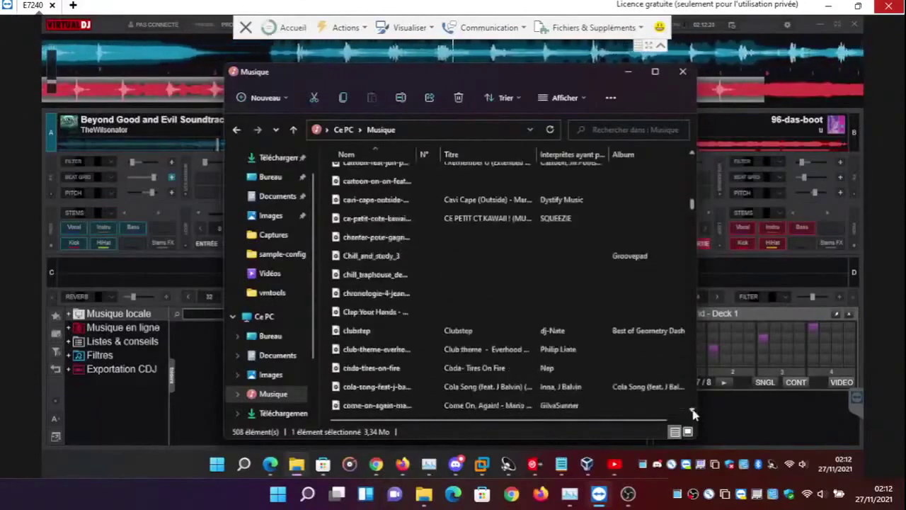
{"action": "left_click", "coordinate": [693, 413]}
{"action": "left_click", "coordinate": [692, 412]}
{"action": "left_click", "coordinate": [692, 412]}
{"action": "left_click", "coordinate": [693, 412]}
{"action": "left_click", "coordinate": [692, 412]}
{"action": "left_click", "coordinate": [692, 413]}
{"action": "left_click", "coordinate": [693, 413]}
{"action": "left_click", "coordinate": [692, 412]}
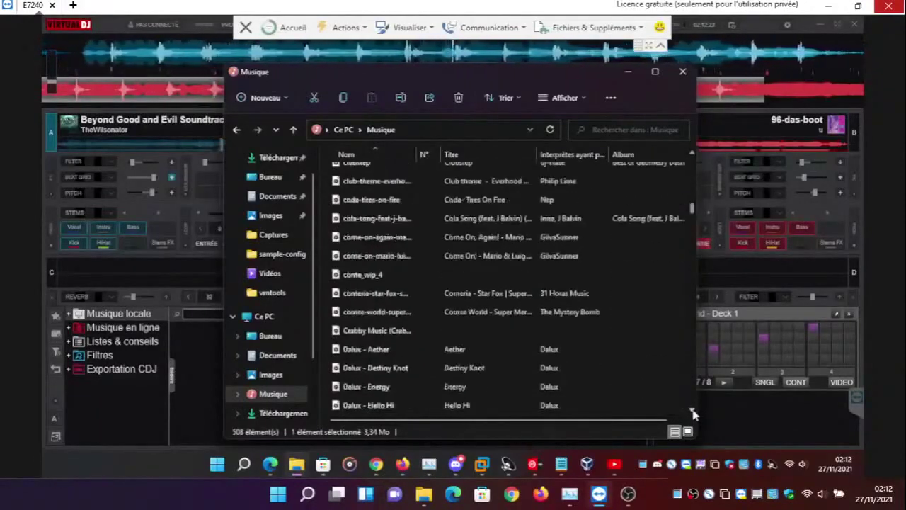
{"action": "left_click", "coordinate": [693, 412]}
{"action": "left_click", "coordinate": [692, 412]}
{"action": "left_click", "coordinate": [692, 412]}
{"action": "left_click", "coordinate": [692, 412]}
{"action": "left_click", "coordinate": [693, 412]}
{"action": "left_click", "coordinate": [693, 413]}
{"action": "left_click", "coordinate": [693, 412]}
{"action": "left_click", "coordinate": [693, 412]}
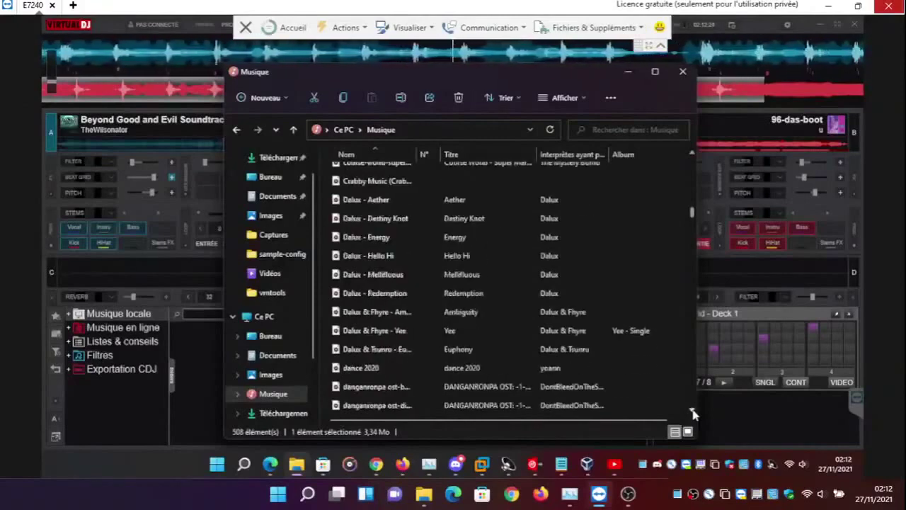
{"action": "left_click", "coordinate": [692, 412]}
{"action": "left_click", "coordinate": [692, 412]}
{"action": "left_click", "coordinate": [692, 412]}
{"action": "left_click", "coordinate": [693, 412]}
{"action": "left_click", "coordinate": [692, 412]}
{"action": "left_click", "coordinate": [692, 412]}
{"action": "left_click", "coordinate": [692, 413]}
{"action": "left_click", "coordinate": [692, 412]}
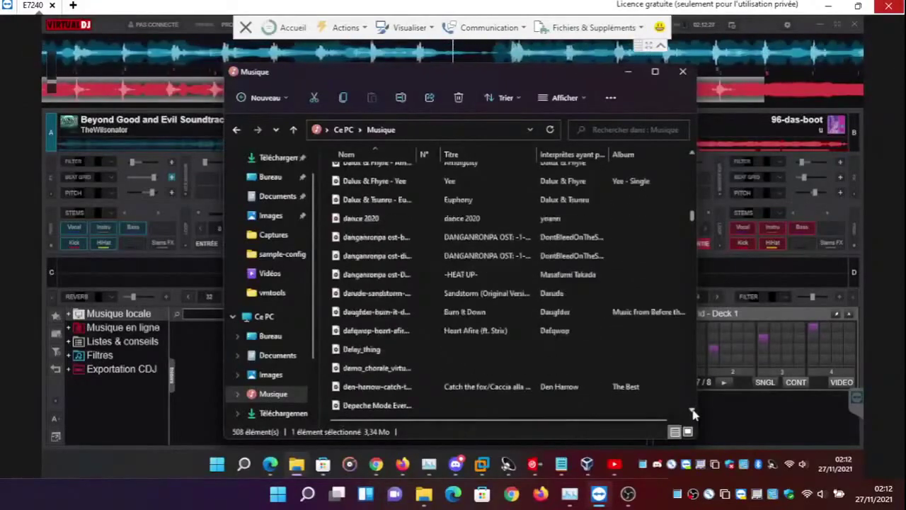
{"action": "left_click", "coordinate": [693, 412]}
{"action": "left_click", "coordinate": [693, 412]}
{"action": "left_click", "coordinate": [693, 412]}
{"action": "left_click", "coordinate": [692, 412]}
{"action": "left_click", "coordinate": [692, 412]}
{"action": "left_click", "coordinate": [693, 412]}
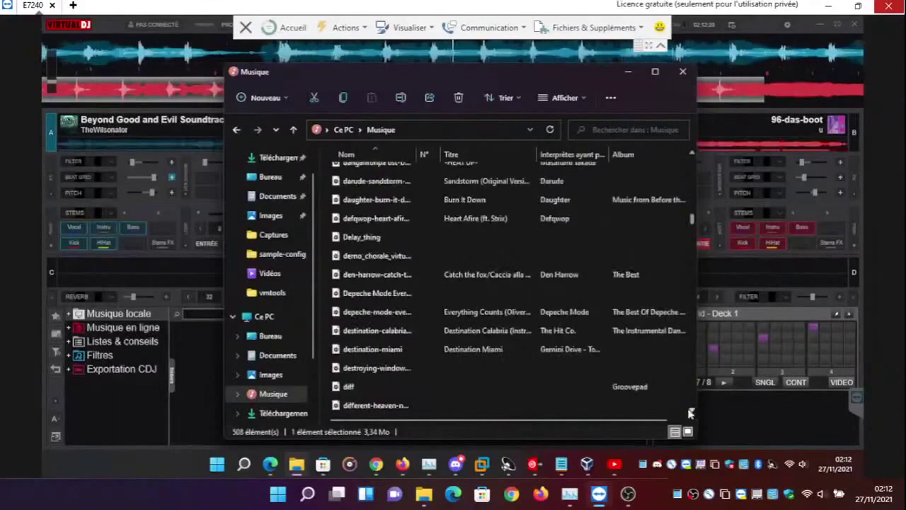
Switch to the YouTube window in Chrome, open the "Vidéos J'aime" playlist in a new tab, and go to it
{"action": "left_click", "coordinate": [389, 470]}
{"action": "left_click", "coordinate": [735, 415]}
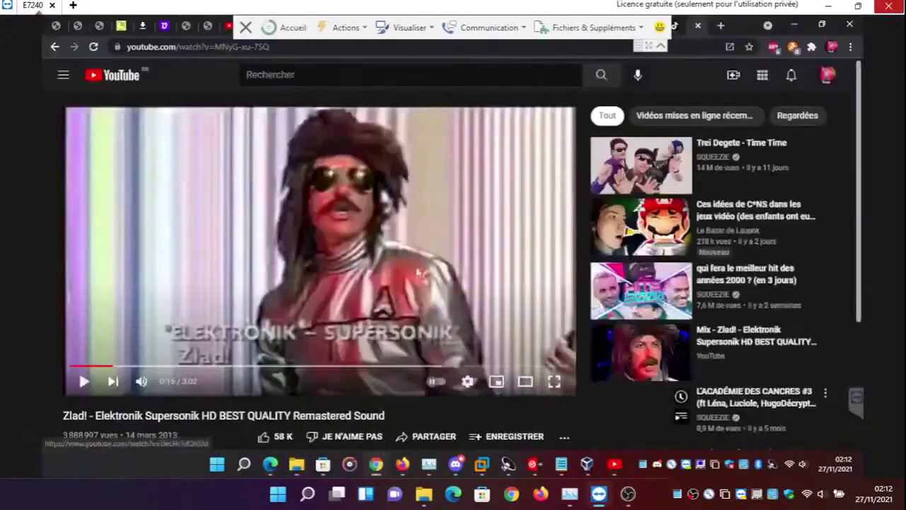
{"action": "left_click", "coordinate": [417, 272]}
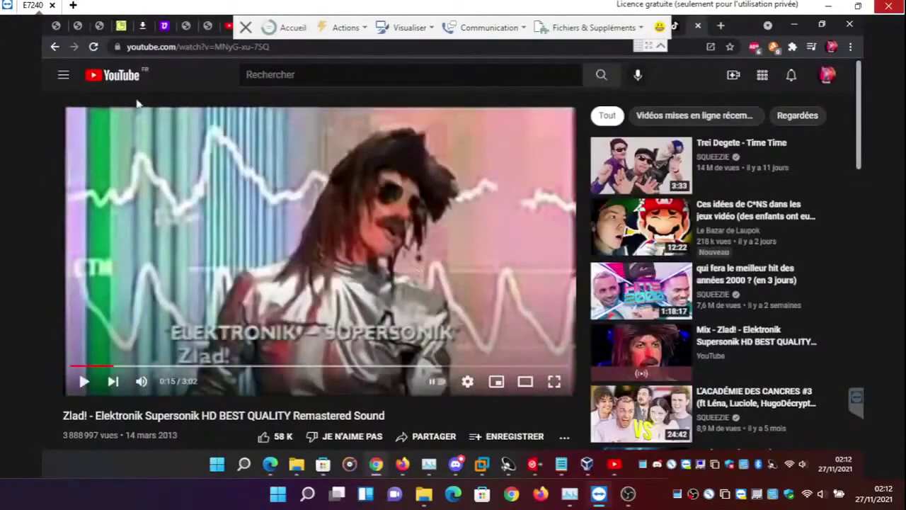
{"action": "left_click", "coordinate": [62, 76]}
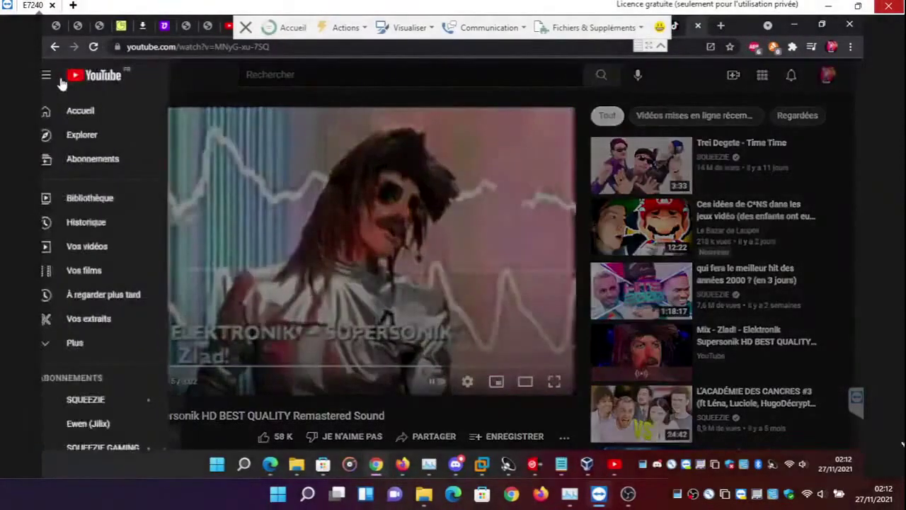
{"action": "left_click", "coordinate": [97, 344]}
{"action": "right_click", "coordinate": [113, 367]}
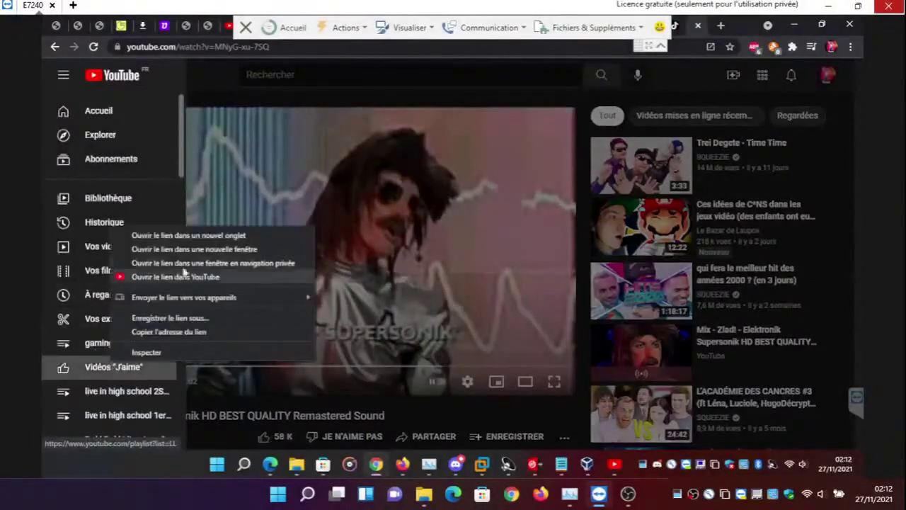
{"action": "left_click", "coordinate": [213, 235]}
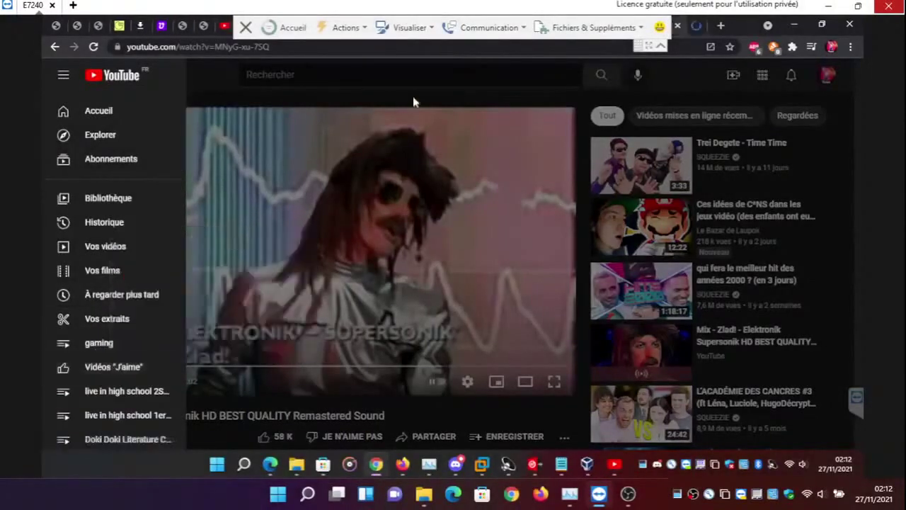
{"action": "left_click", "coordinate": [417, 102]}
{"action": "left_click", "coordinate": [685, 26]}
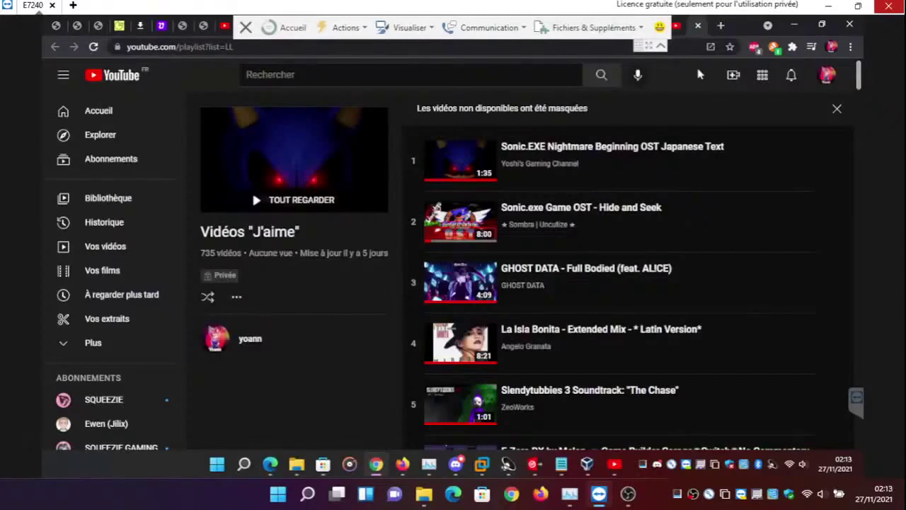
Open "Sonic.EXE Nightmare Beginning OST Japanese Text" from the liked videos in a new tab and switch to it
{"action": "right_click", "coordinate": [664, 150]}
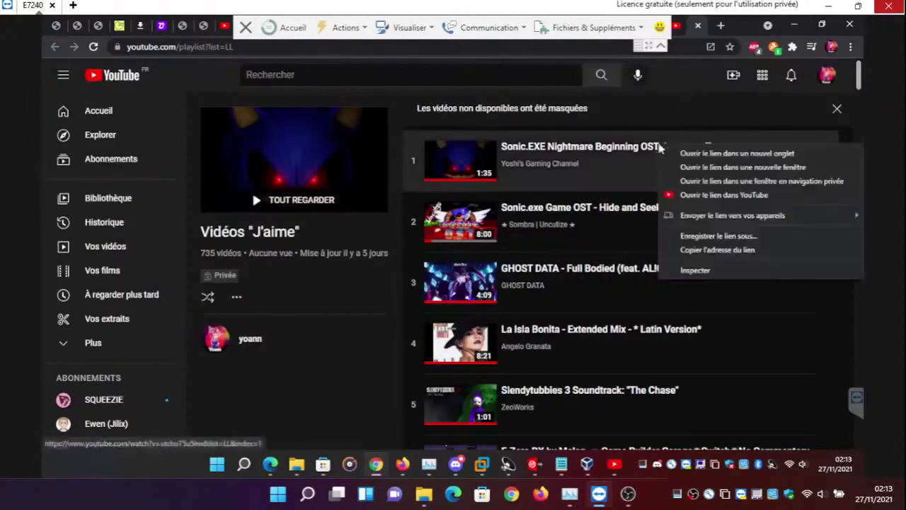
{"action": "left_click", "coordinate": [667, 153]}
{"action": "left_click", "coordinate": [700, 27]}
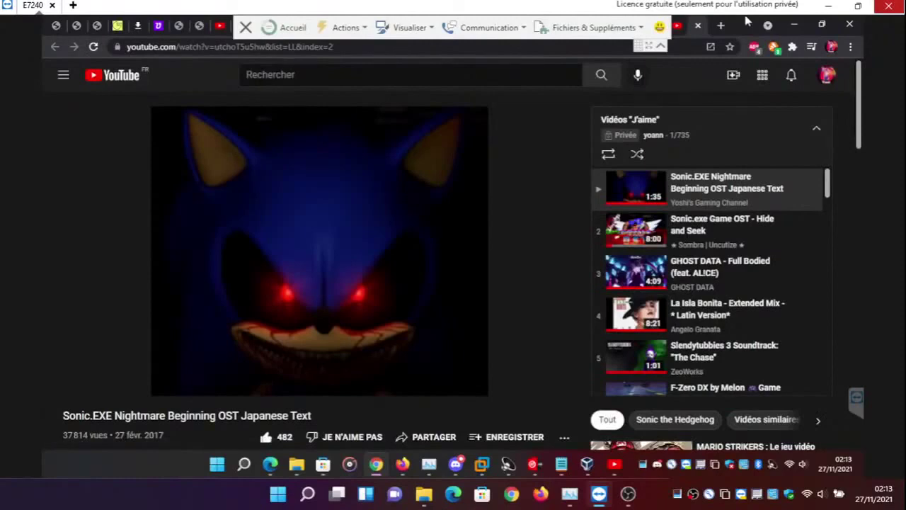
Return to the liked videos playlist and open "Puggsy OST - The Red Woods (Sega CD)" and "F-Zero DX by Melon" in new tabs
{"action": "left_click", "coordinate": [678, 27]}
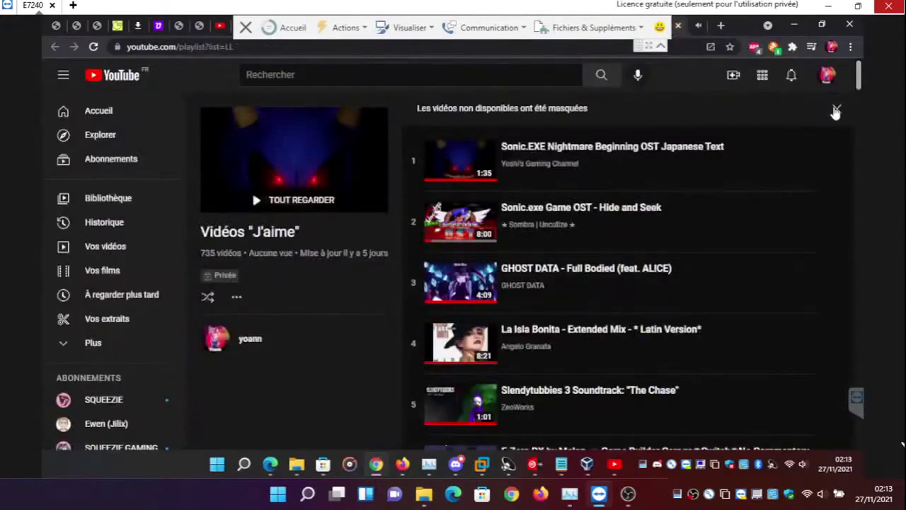
{"action": "left_click", "coordinate": [836, 110]}
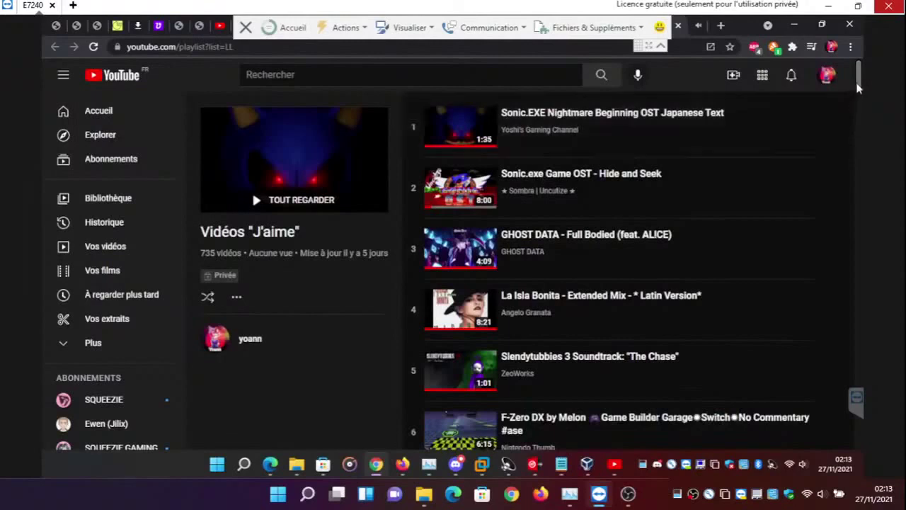
{"action": "left_click_drag", "start_coordinate": [858, 86], "coordinate": [861, 104]}
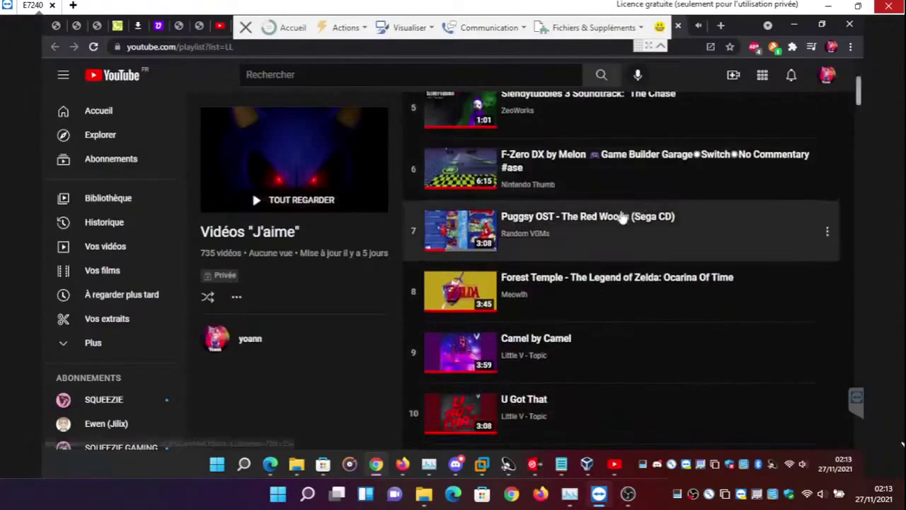
{"action": "right_click", "coordinate": [624, 217]}
{"action": "left_click", "coordinate": [631, 223]}
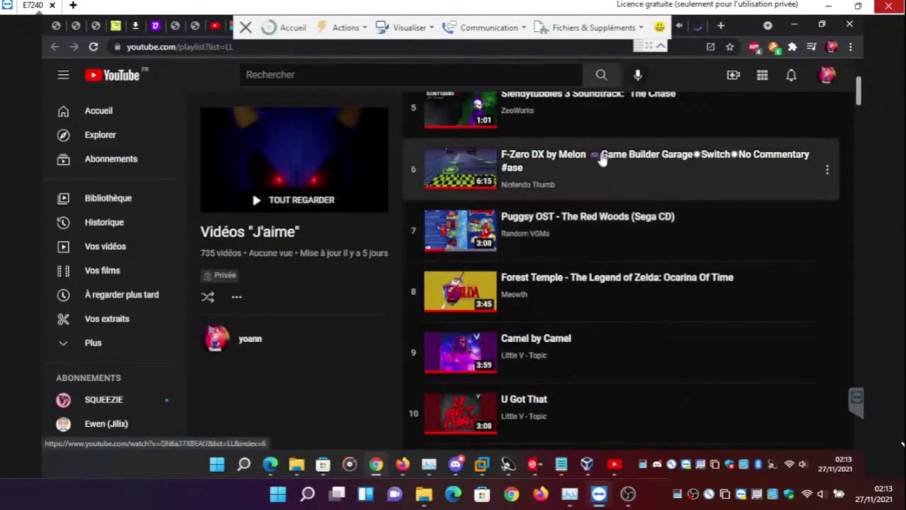
{"action": "right_click", "coordinate": [603, 160]}
{"action": "left_click", "coordinate": [614, 168]}
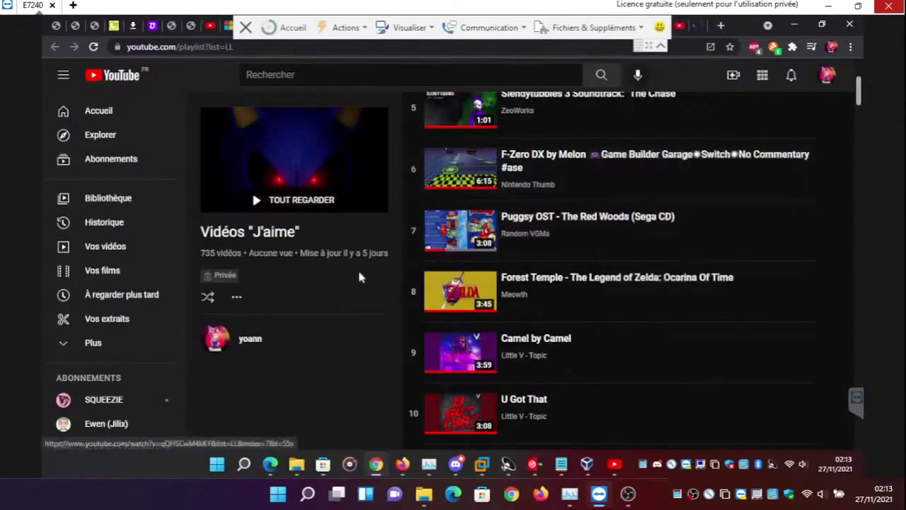
View the source attributions of the Sonic.EXE Nightmare Beginning video in a new tab, and return to the video page
{"action": "left_click", "coordinate": [251, 190]}
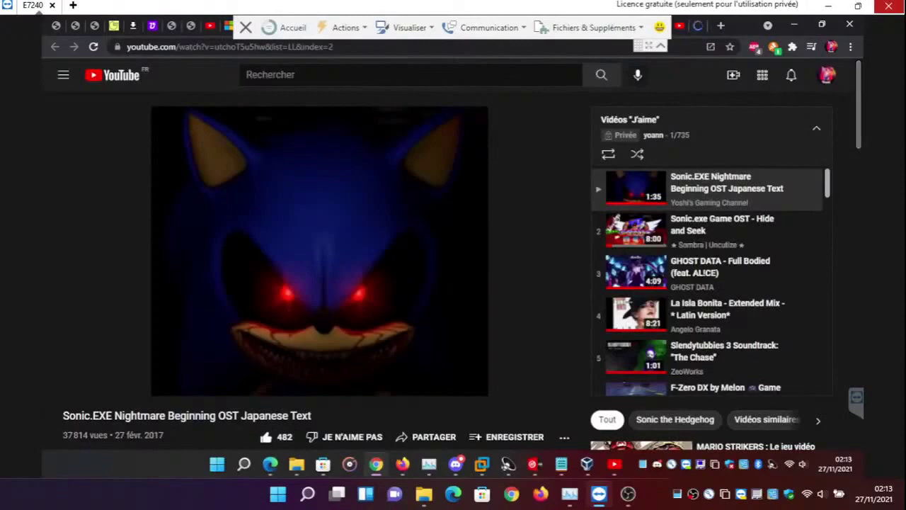
{"action": "scroll", "coordinate": [453, 283], "scroll_direction": "down", "scroll_amount": 3}
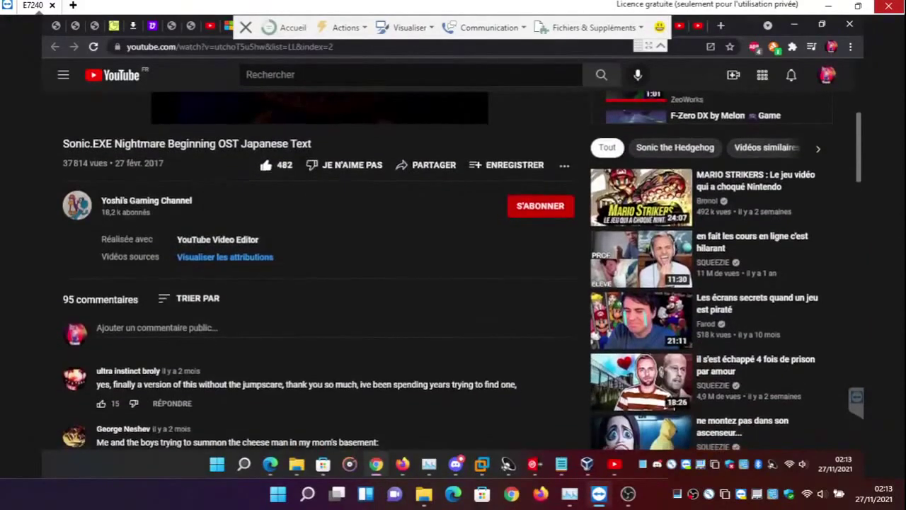
{"action": "right_click", "coordinate": [250, 262]}
{"action": "left_click", "coordinate": [262, 267]}
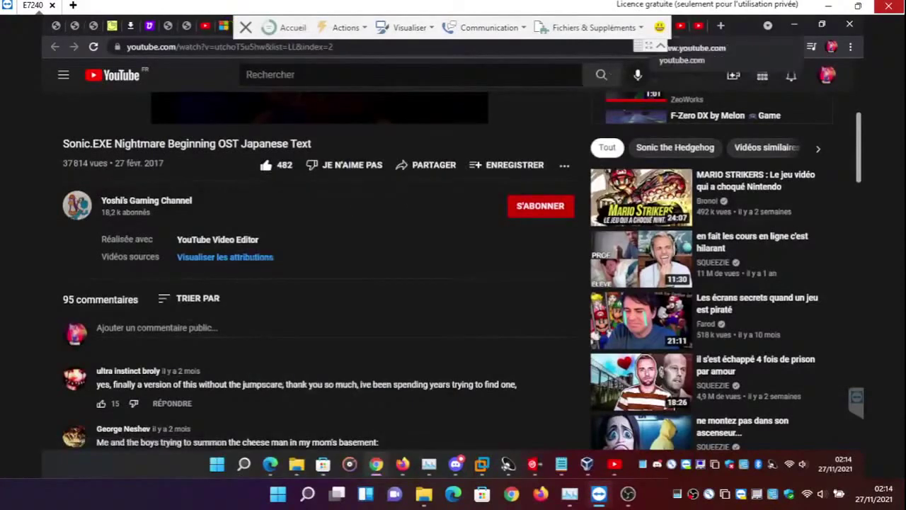
{"action": "left_click", "coordinate": [699, 26]}
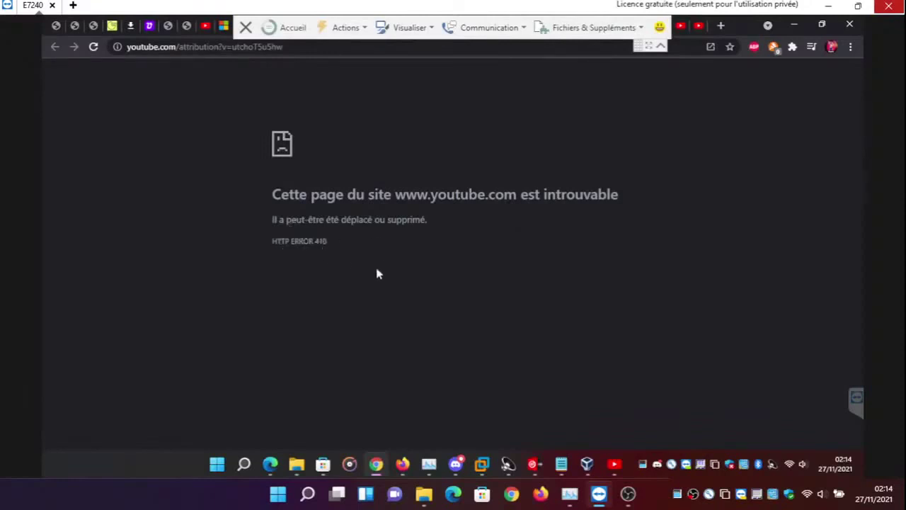
{"action": "key", "text": "alt+Left"}
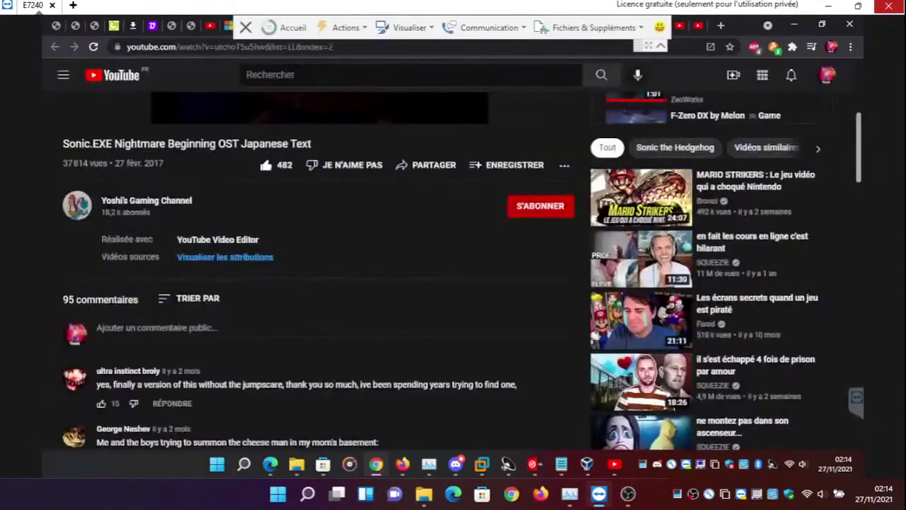
Go to the Puggsy OST video, restart it from the beginning, and raise the volume three steps
{"action": "scroll", "coordinate": [404, 202], "scroll_direction": "up", "scroll_amount": 4}
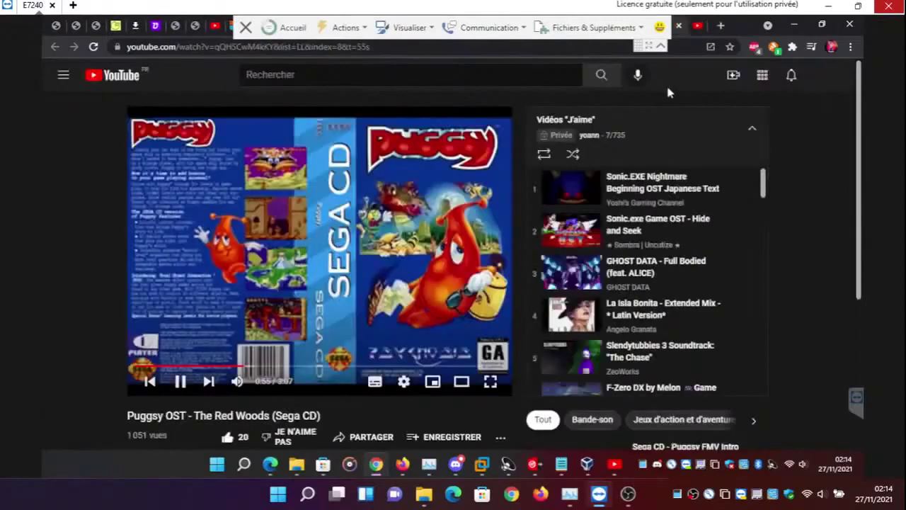
{"action": "left_click", "coordinate": [145, 368]}
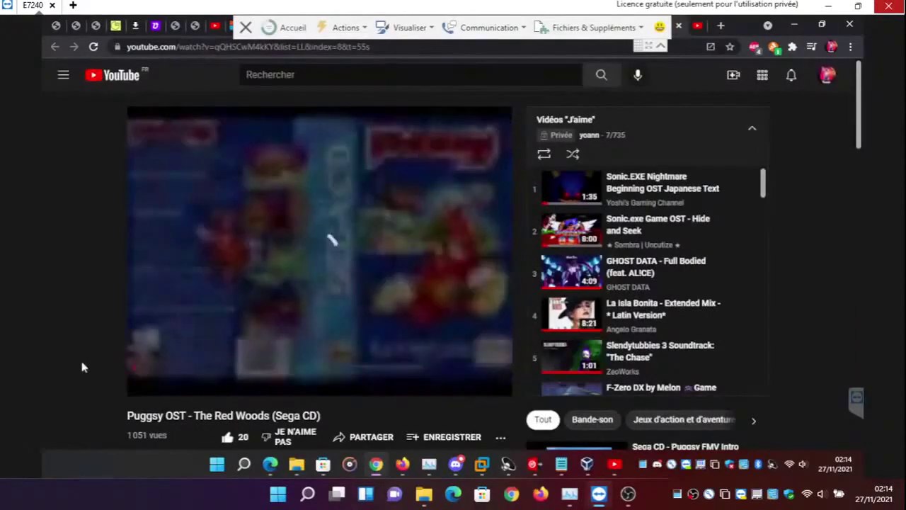
{"action": "key", "text": "XF86AudioRaiseVolume"}
{"action": "key", "text": "XF86AudioRaiseVolume"}
{"action": "key", "text": "XF86AudioRaiseVolume"}
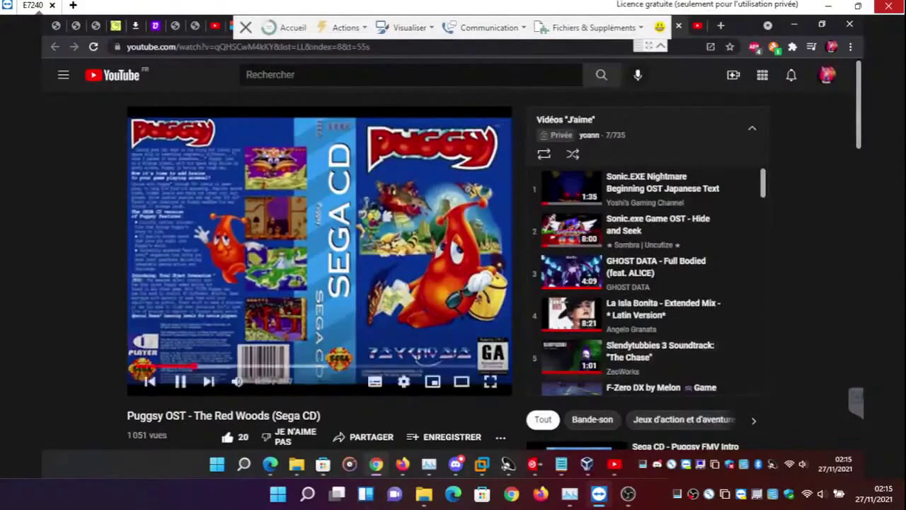
Look through the Puggsy video's description, comments and suggested videos while it plays, and pause it near its end
{"action": "scroll", "coordinate": [325, 212], "scroll_direction": "down", "scroll_amount": 5}
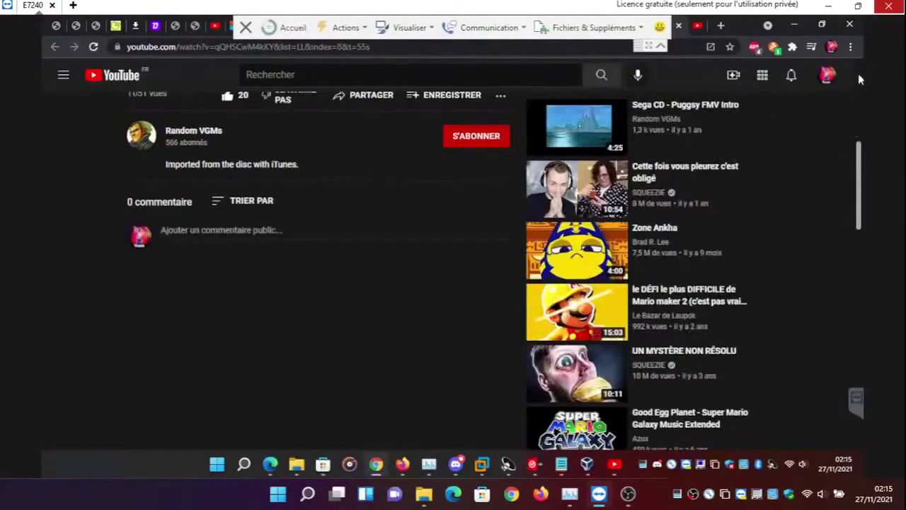
{"action": "scroll", "coordinate": [859, 79], "scroll_direction": "up", "scroll_amount": 5}
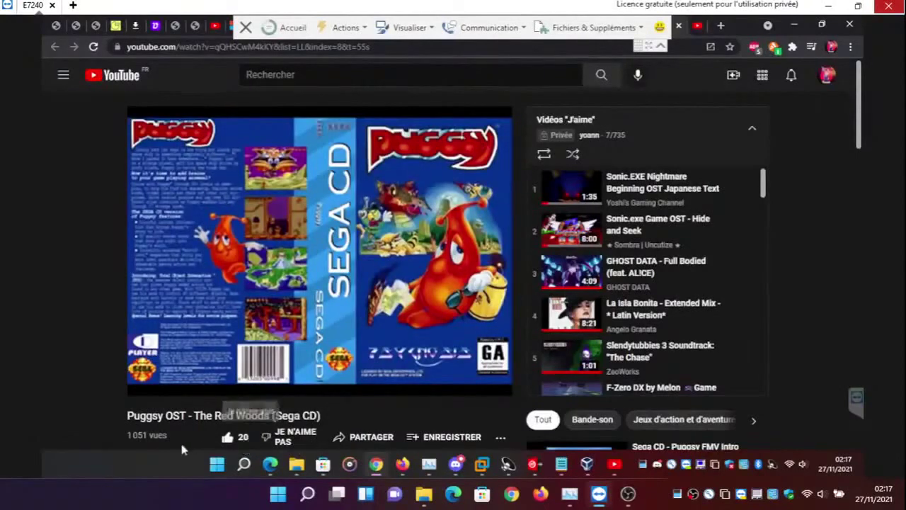
{"action": "left_click", "coordinate": [858, 293]}
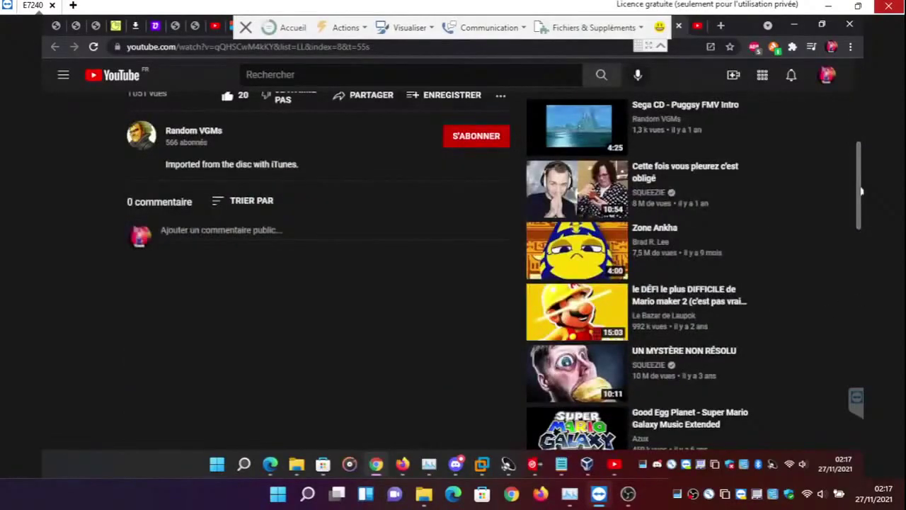
{"action": "left_click", "coordinate": [862, 126]}
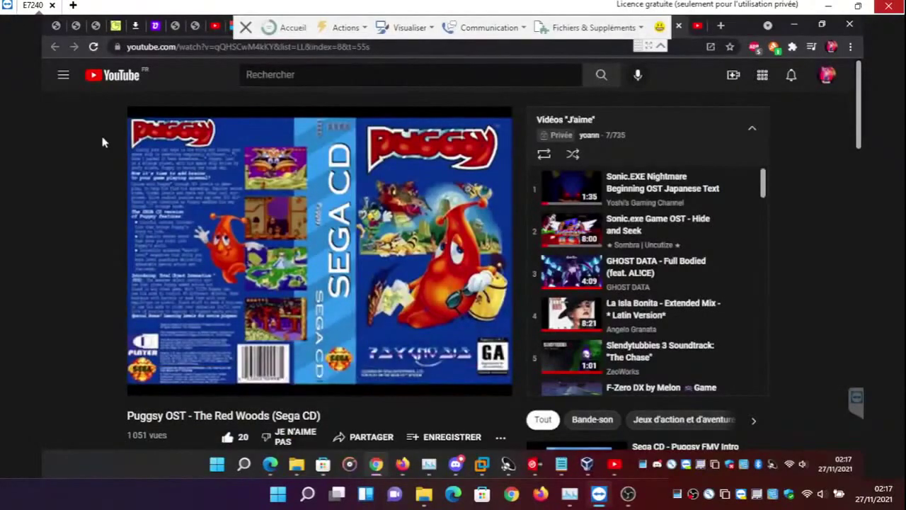
{"action": "mouse_move", "coordinate": [170, 151]}
{"action": "mouse_move", "coordinate": [182, 167]}
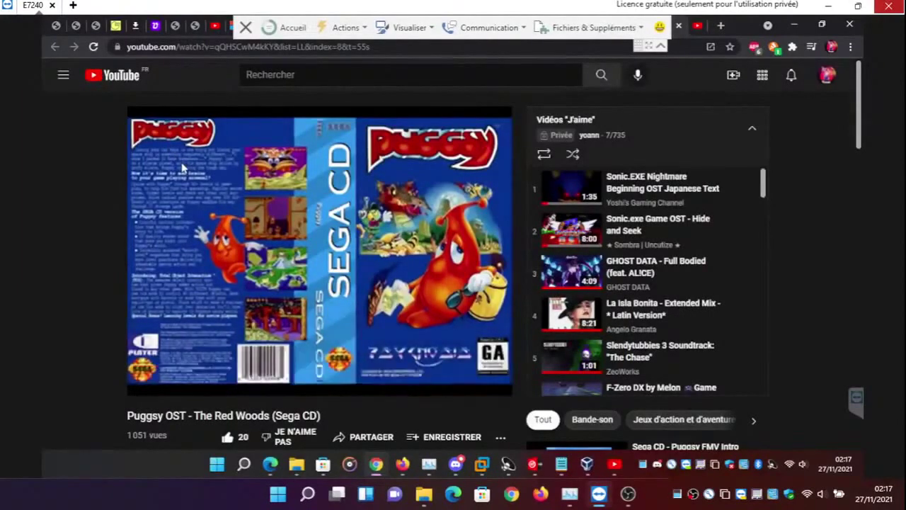
{"action": "left_click", "coordinate": [182, 166]}
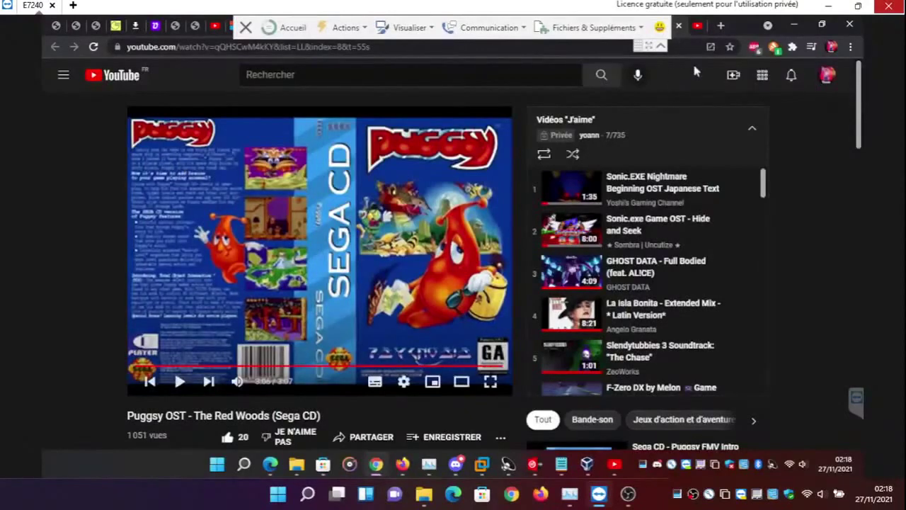
Close the Puggsy tab and set the F-Zero DX by Melon video's playback quality to 720p60
{"action": "middle_click", "coordinate": [698, 26]}
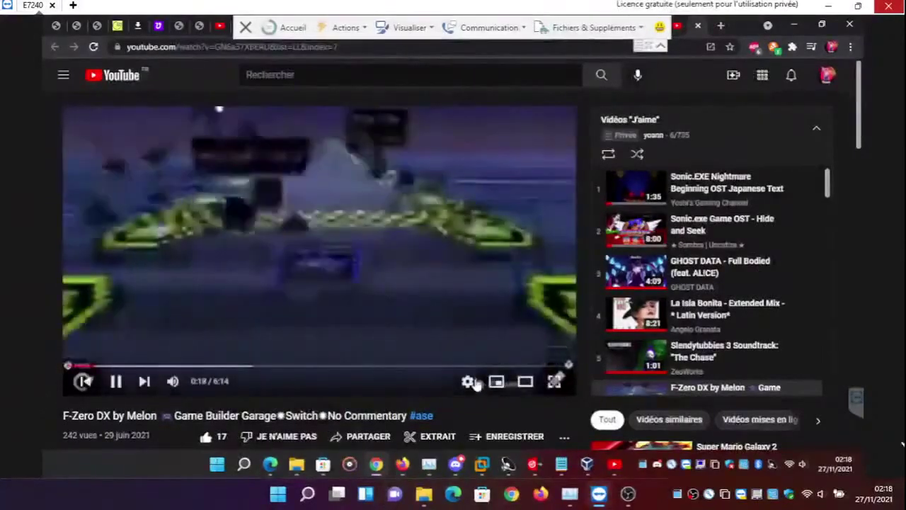
{"action": "left_click", "coordinate": [467, 381]}
{"action": "left_click", "coordinate": [509, 345]}
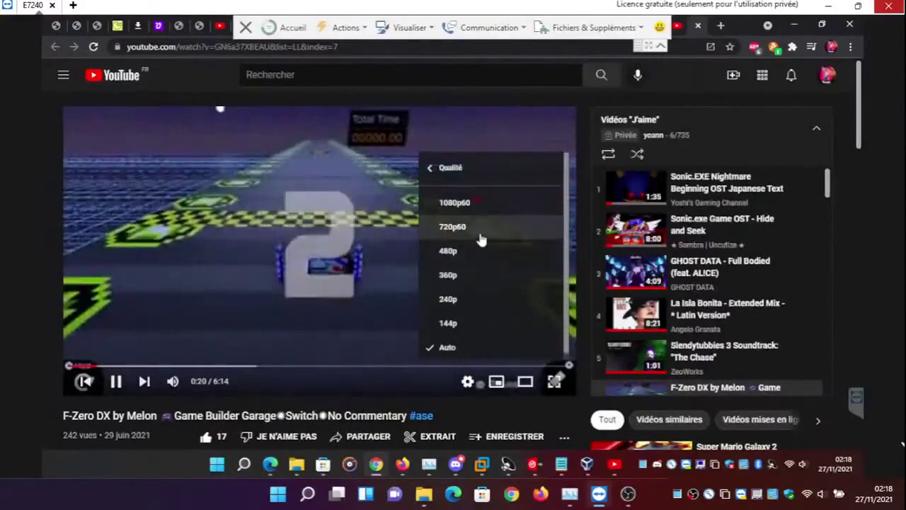
{"action": "left_click", "coordinate": [479, 236]}
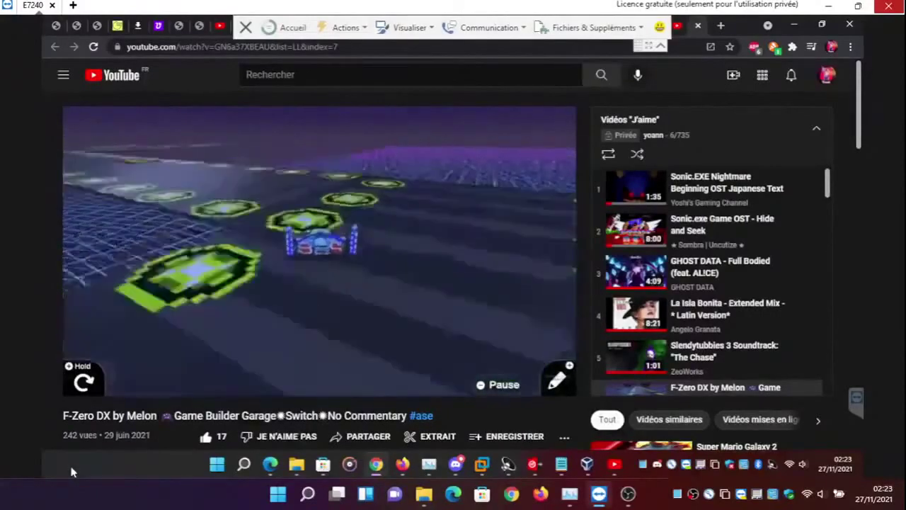
Switch to Microsoft Store, check the library for app updates, and move its window over the lower part of the video
{"action": "left_click", "coordinate": [323, 464]}
{"action": "left_click", "coordinate": [459, 153]}
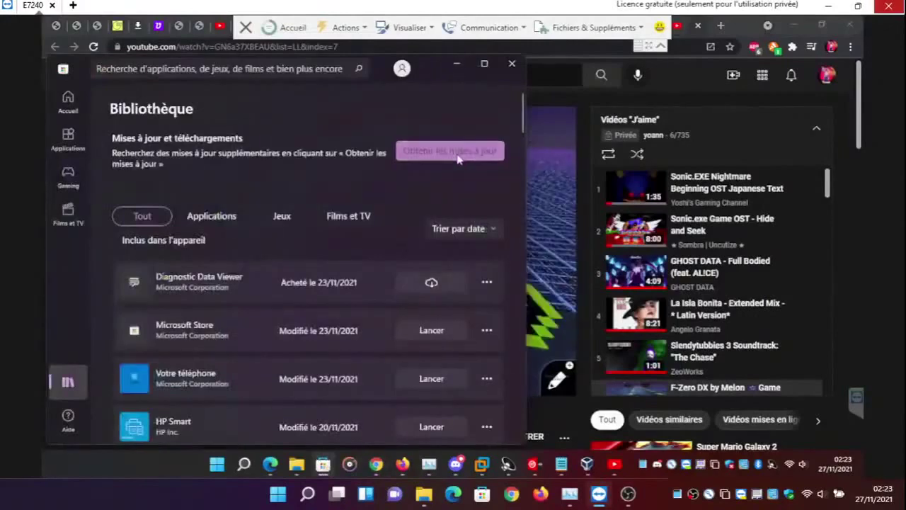
{"action": "double_click", "coordinate": [431, 62]}
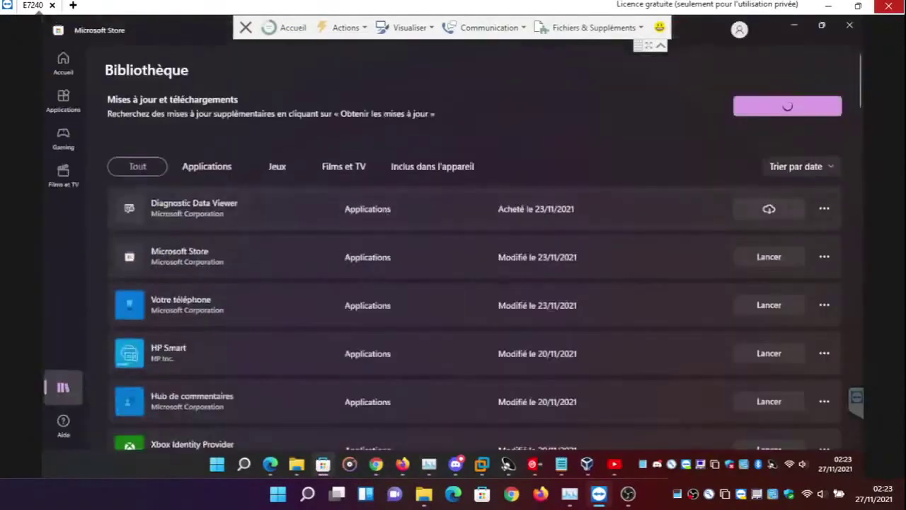
{"action": "double_click", "coordinate": [686, 29]}
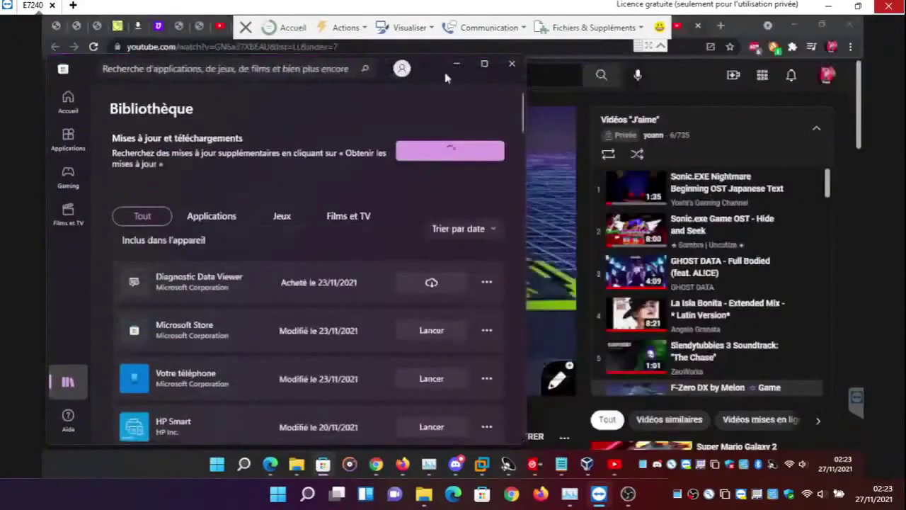
{"action": "left_click", "coordinate": [440, 62]}
{"action": "left_click_drag", "start_coordinate": [367, 298], "coordinate": [106, 281]}
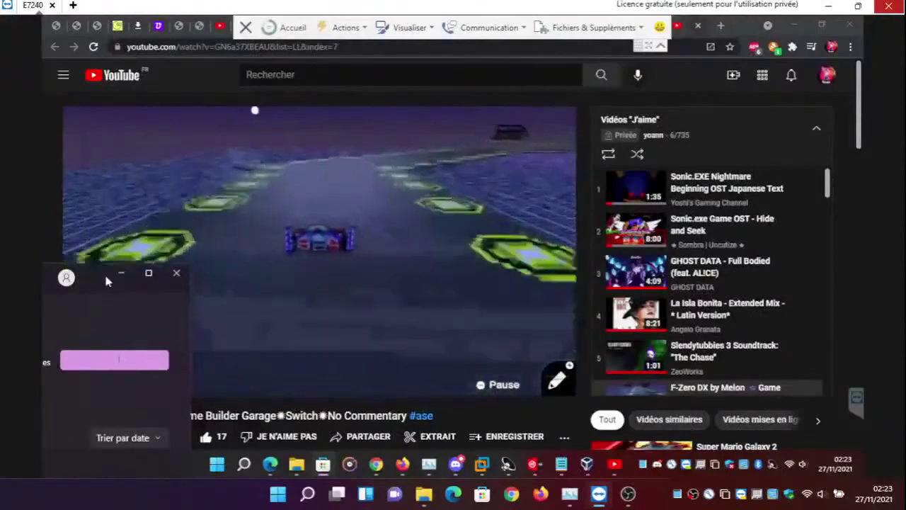
{"action": "left_click_drag", "start_coordinate": [104, 272], "coordinate": [398, 291]}
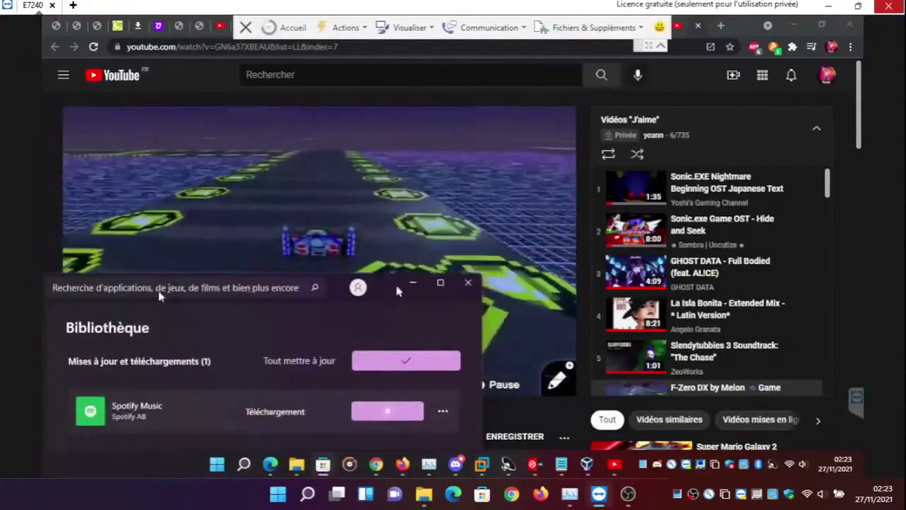
Move the Microsoft Store window aside, close it, and pause the F-Zero DX video near its end
{"action": "left_click_drag", "start_coordinate": [398, 290], "coordinate": [144, 347]}
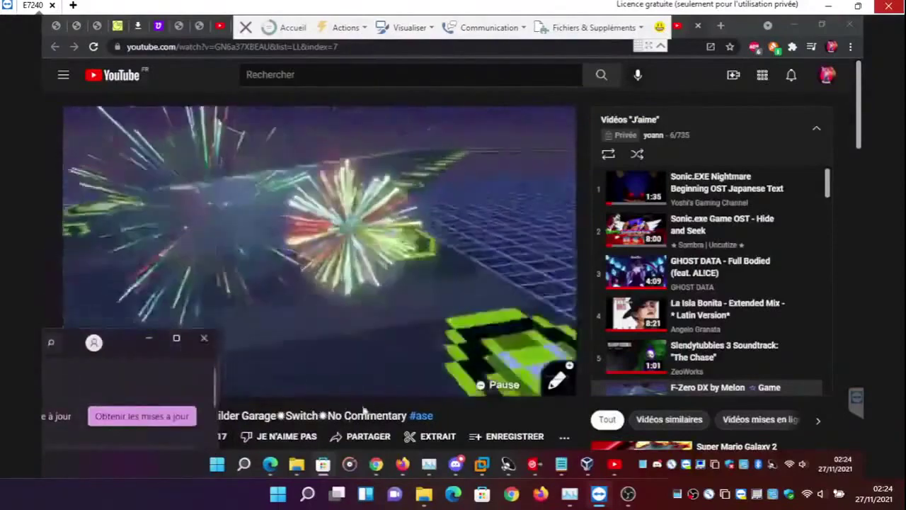
{"action": "left_click", "coordinate": [205, 340]}
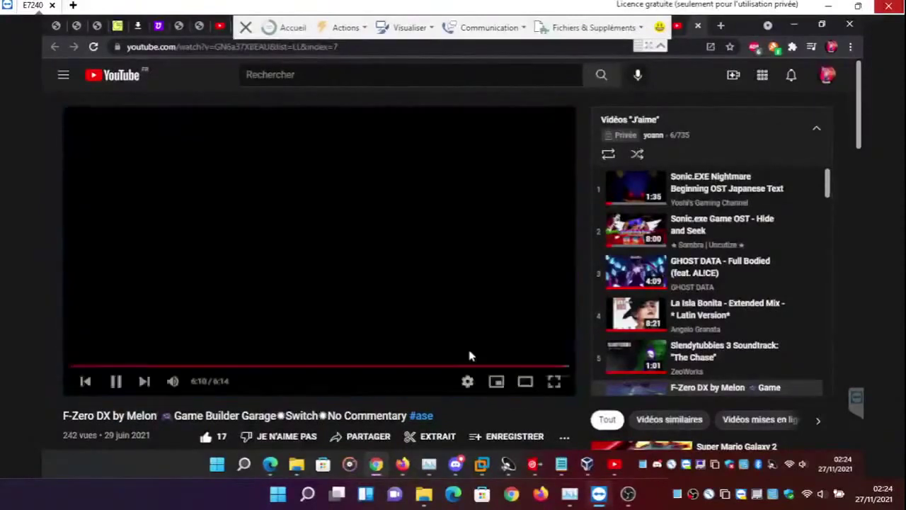
{"action": "left_click", "coordinate": [479, 341]}
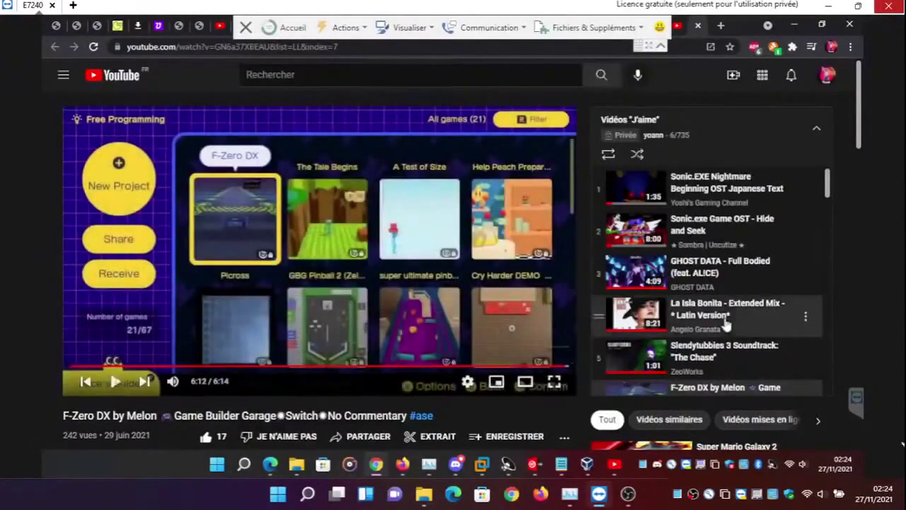
Play Slendytubbies 3 Soundtrack: "The Chase" from the liked videos, lowering the speaker volume to 2% before raising it back to about 10%
{"action": "left_click", "coordinate": [709, 365]}
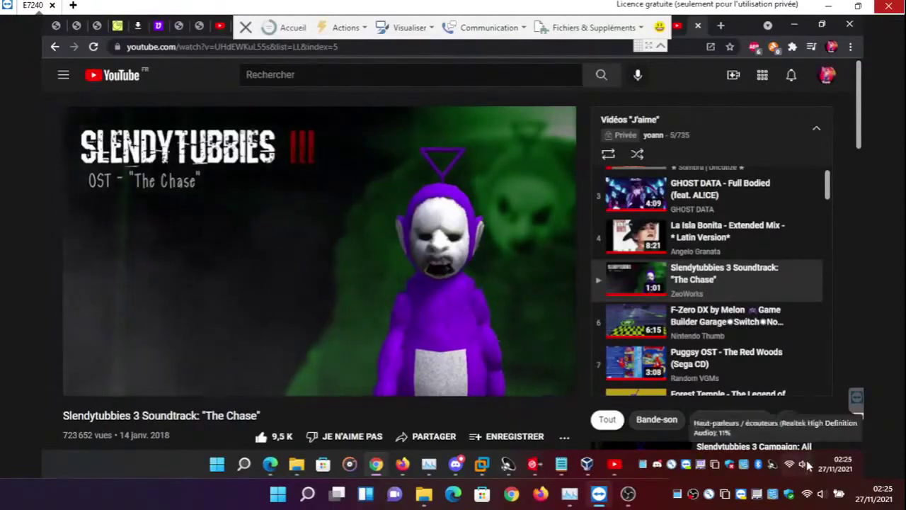
{"action": "scroll", "coordinate": [808, 464], "scroll_direction": "down", "scroll_amount": 2}
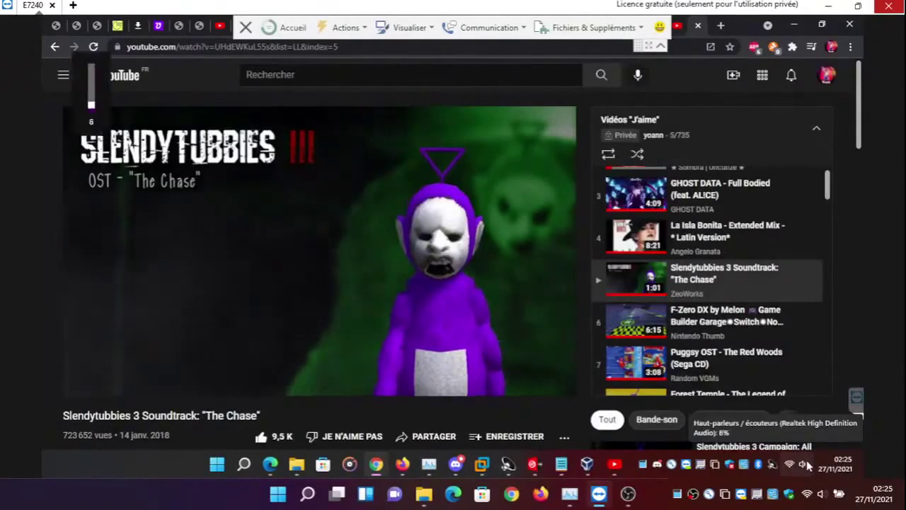
{"action": "scroll", "coordinate": [808, 465], "scroll_direction": "down", "scroll_amount": 1}
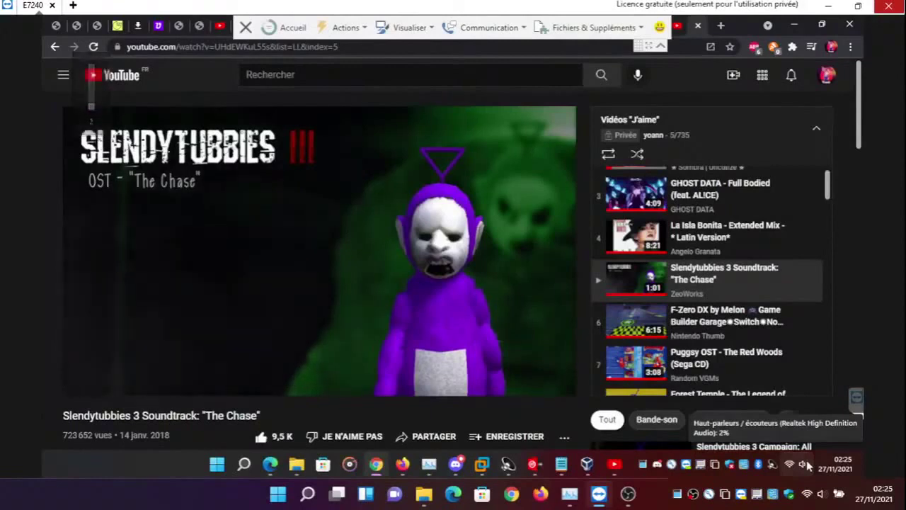
{"action": "scroll", "coordinate": [809, 465], "scroll_direction": "up", "scroll_amount": 1}
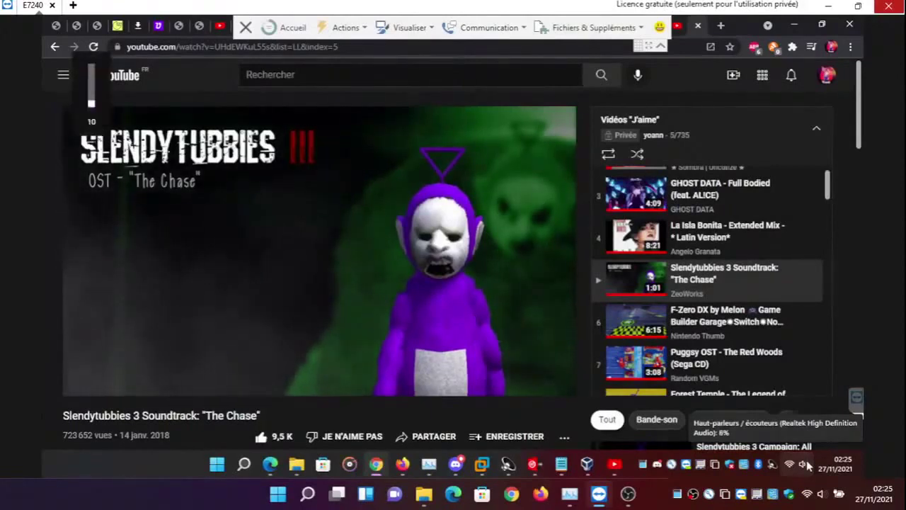
{"action": "scroll", "coordinate": [809, 465], "scroll_direction": "up", "scroll_amount": 1}
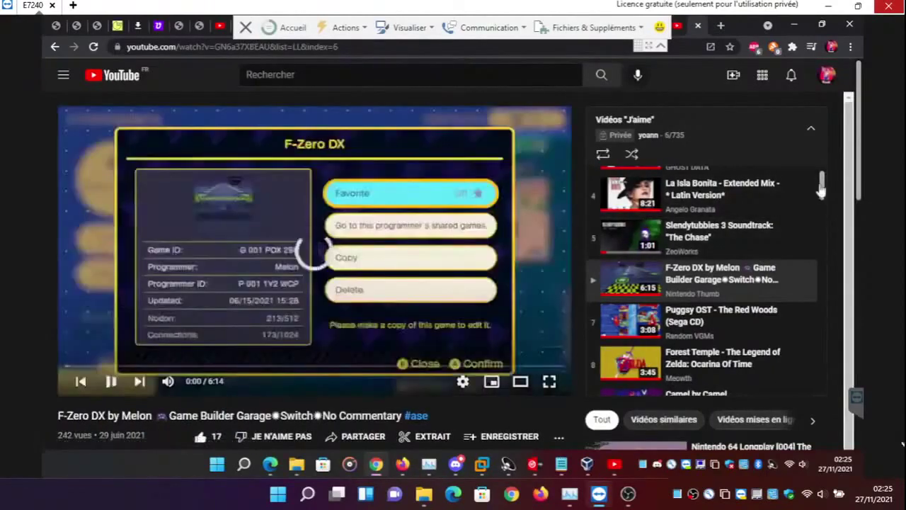
Browse the liked videos playlist and play "Capture du Pokémon du raid - Pokémon GO OST"
{"action": "scroll", "coordinate": [822, 190], "scroll_direction": "up", "scroll_amount": 3}
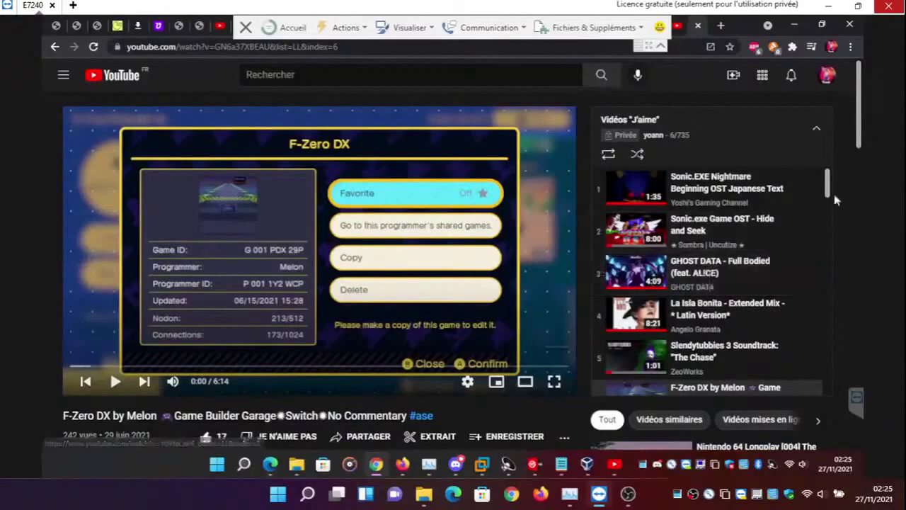
{"action": "scroll", "coordinate": [832, 200], "scroll_direction": "down", "scroll_amount": 2}
{"action": "scroll", "coordinate": [832, 199], "scroll_direction": "down", "scroll_amount": 3}
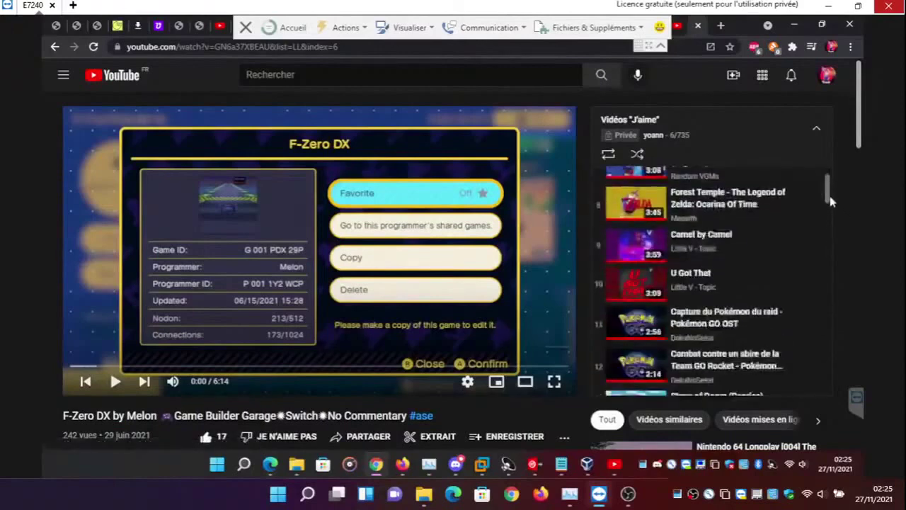
{"action": "scroll", "coordinate": [832, 202], "scroll_direction": "down", "scroll_amount": 3}
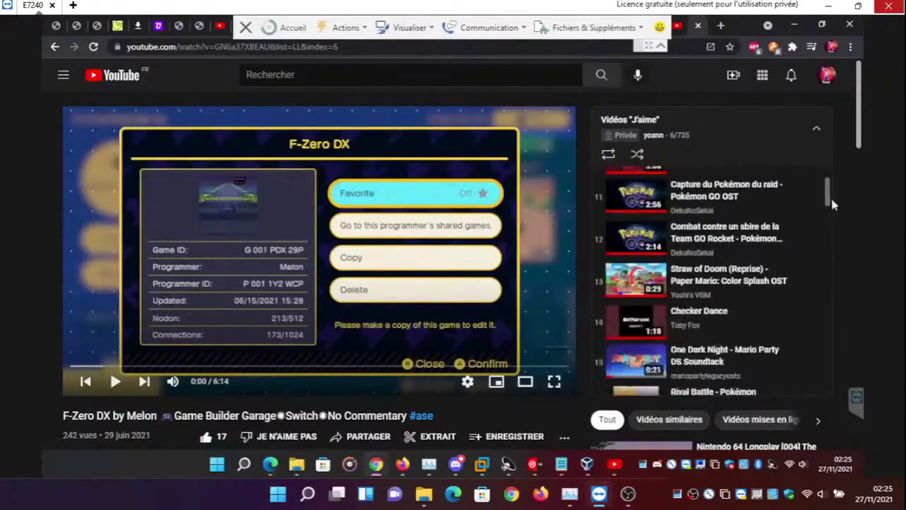
{"action": "left_click", "coordinate": [704, 205]}
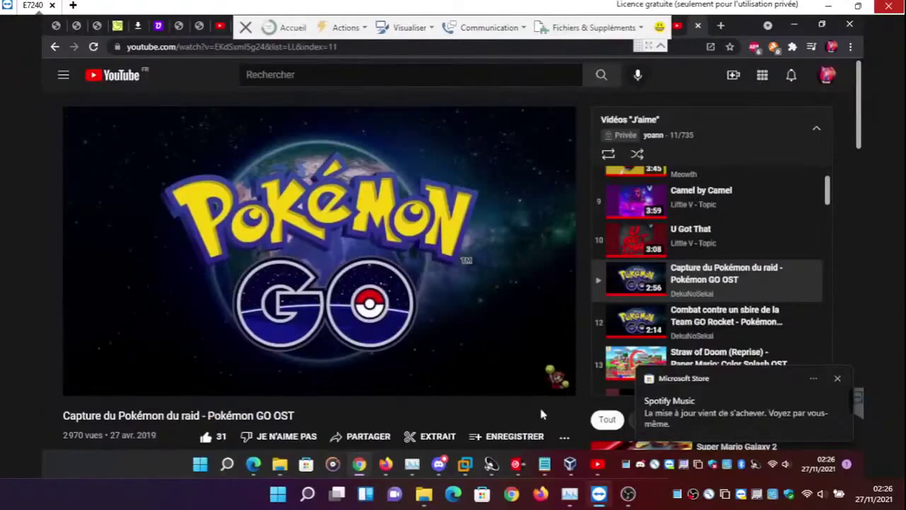
Minimize the browser and the Musique folder, and unload the 'Spanish Bar' track from deck A in VirtualDJ
{"action": "left_click", "coordinate": [796, 23]}
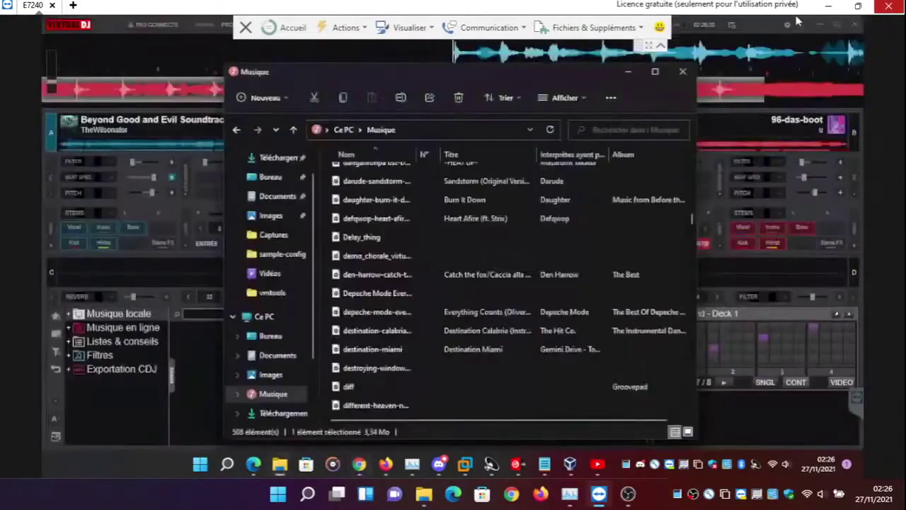
{"action": "left_click", "coordinate": [628, 72]}
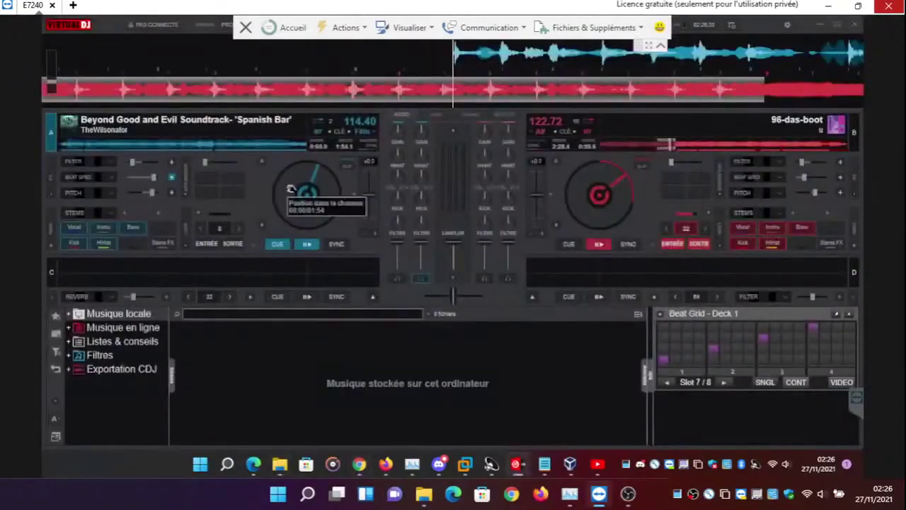
{"action": "left_click", "coordinate": [264, 169]}
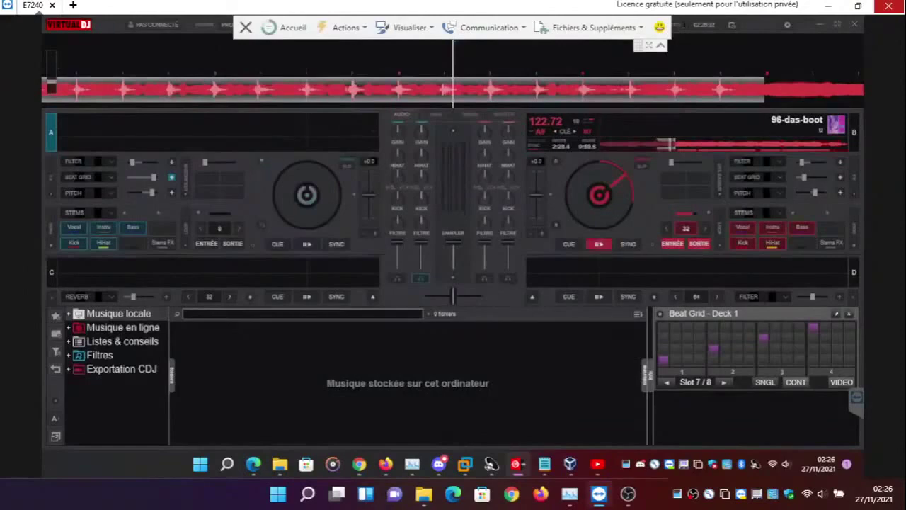
Restore VirtualDJ to a smaller window and move it to the right side of the desktop
{"action": "left_click", "coordinate": [839, 26]}
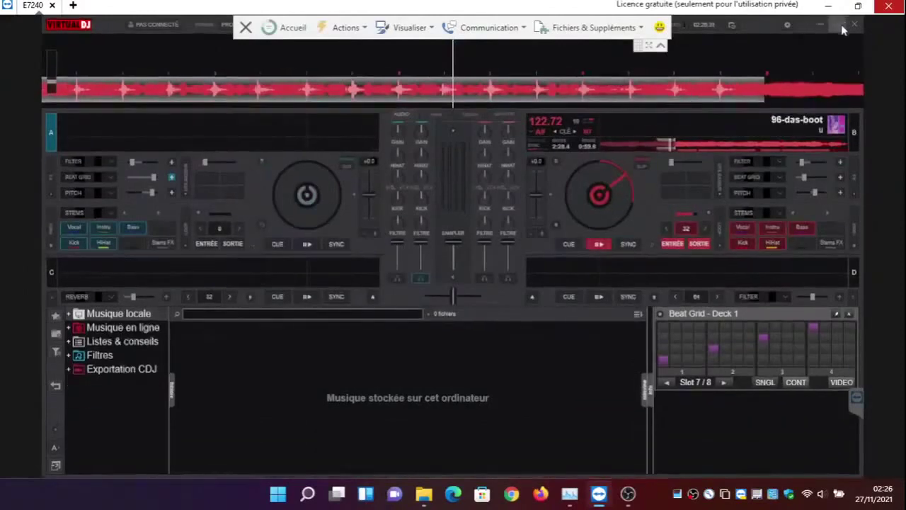
{"action": "left_click", "coordinate": [841, 26]}
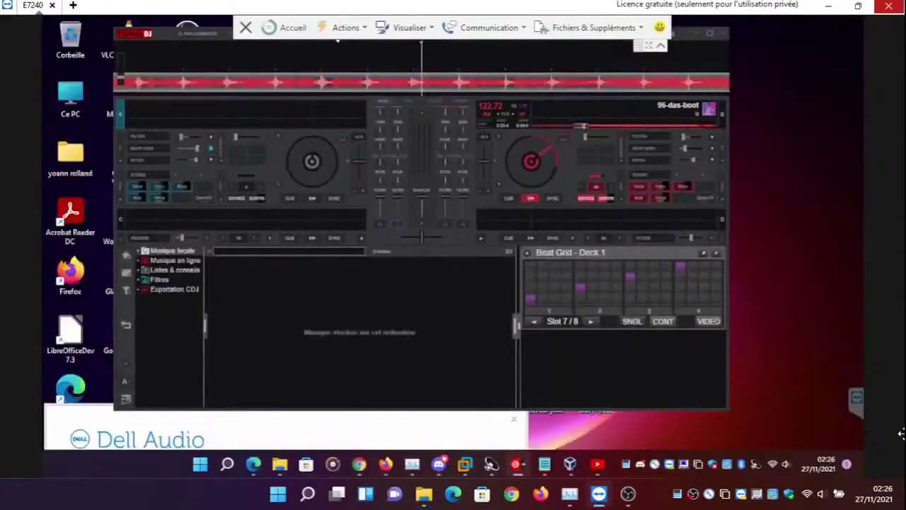
{"action": "left_click_drag", "start_coordinate": [337, 40], "coordinate": [645, 66]}
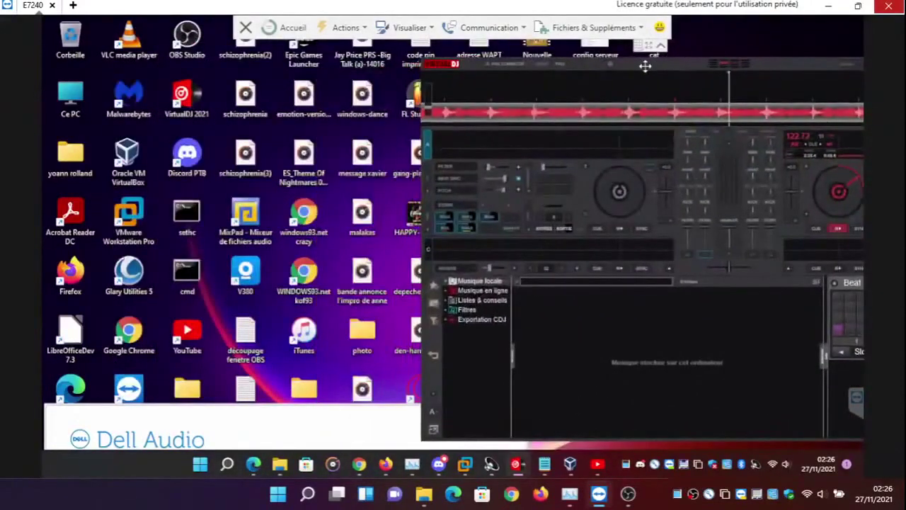
Go to the Musique folder, find the Jean-Michel Jarre track titled Exit, and select it
{"action": "mouse_move", "coordinate": [359, 464]}
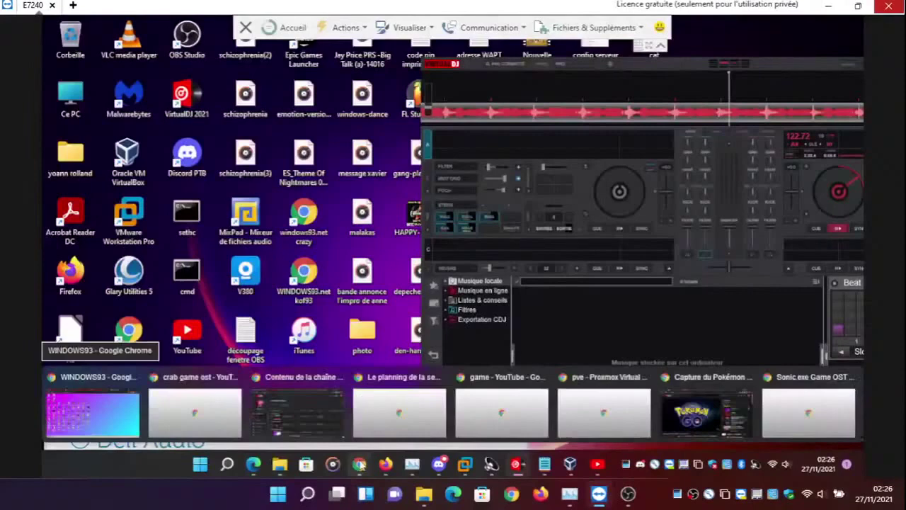
{"action": "mouse_move", "coordinate": [280, 464]}
{"action": "left_click", "coordinate": [282, 407]}
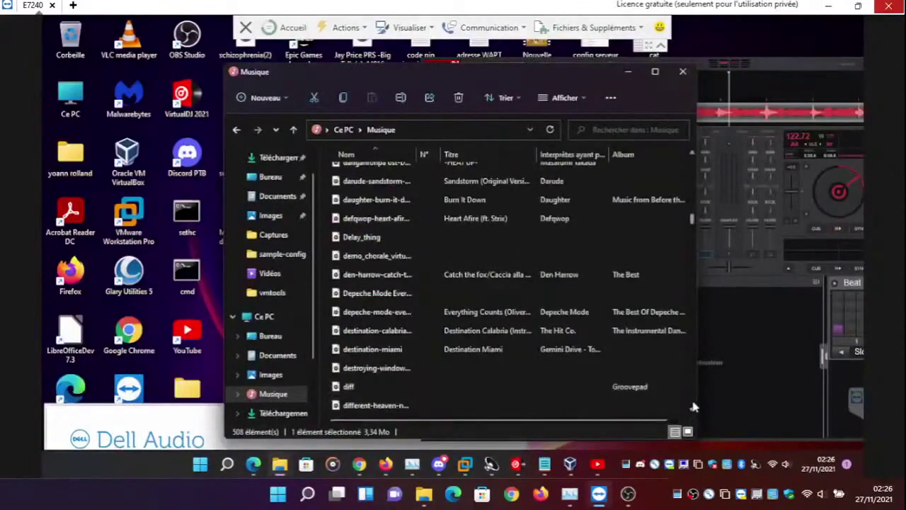
{"action": "scroll", "coordinate": [694, 408], "scroll_direction": "down", "scroll_amount": 10}
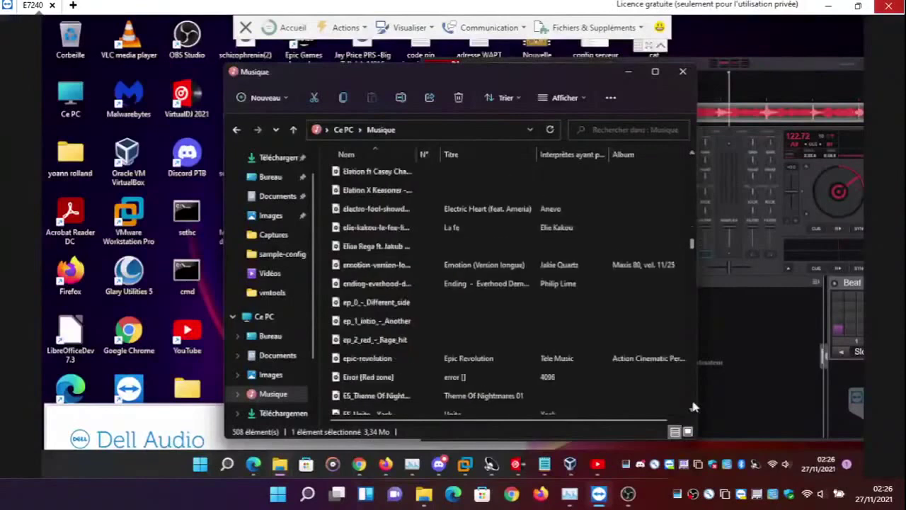
{"action": "scroll", "coordinate": [694, 407], "scroll_direction": "down", "scroll_amount": 10}
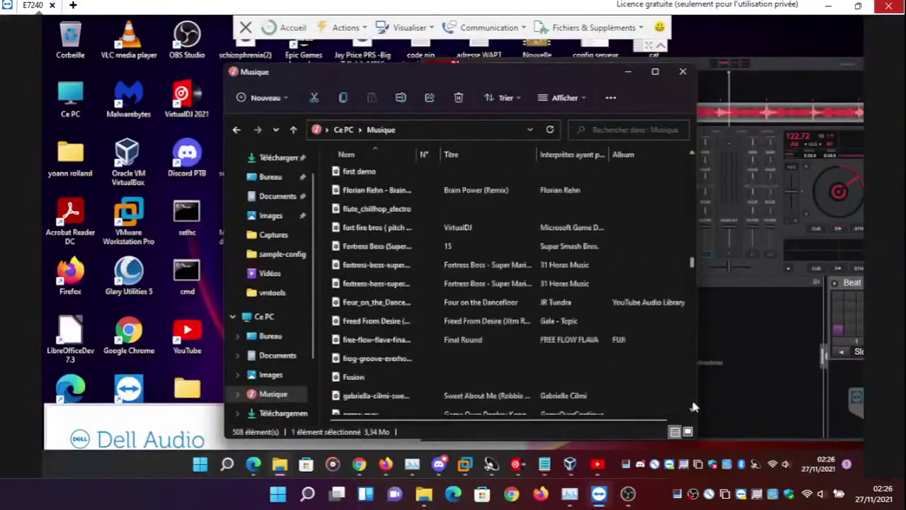
{"action": "scroll", "coordinate": [694, 407], "scroll_direction": "down", "scroll_amount": 5}
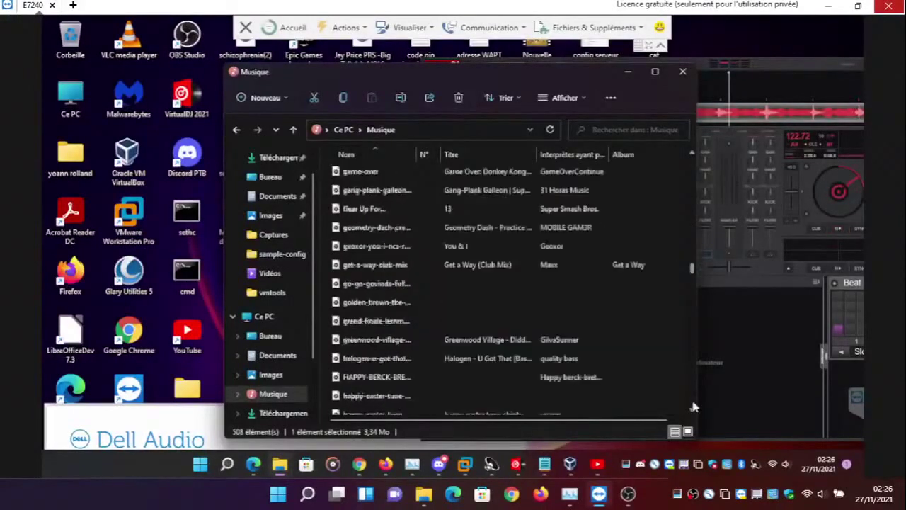
{"action": "scroll", "coordinate": [694, 407], "scroll_direction": "down", "scroll_amount": 5}
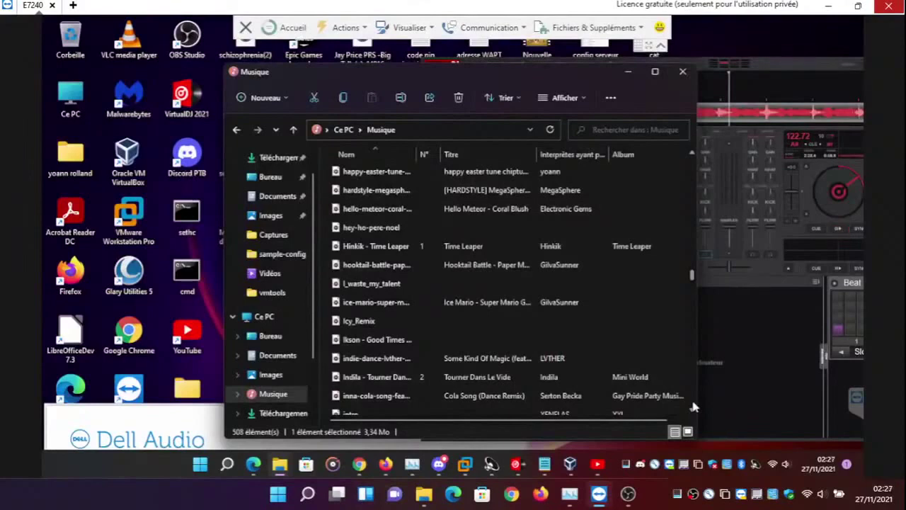
{"action": "scroll", "coordinate": [694, 407], "scroll_direction": "down", "scroll_amount": 5}
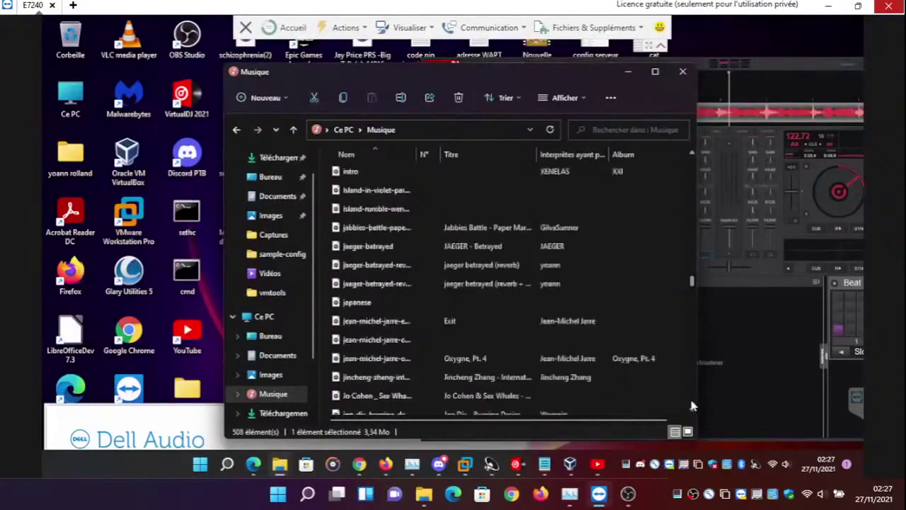
{"action": "scroll", "coordinate": [692, 405], "scroll_direction": "down", "scroll_amount": 5}
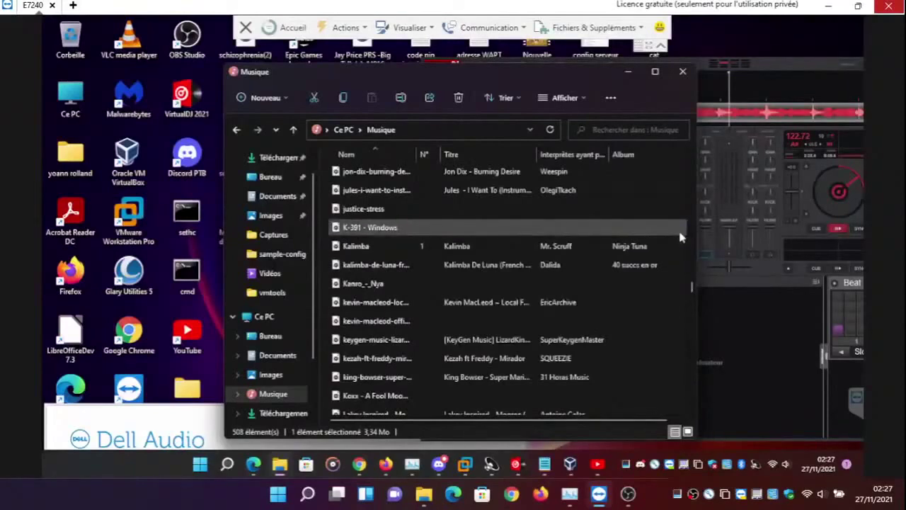
{"action": "scroll", "coordinate": [689, 228], "scroll_direction": "up", "scroll_amount": 4}
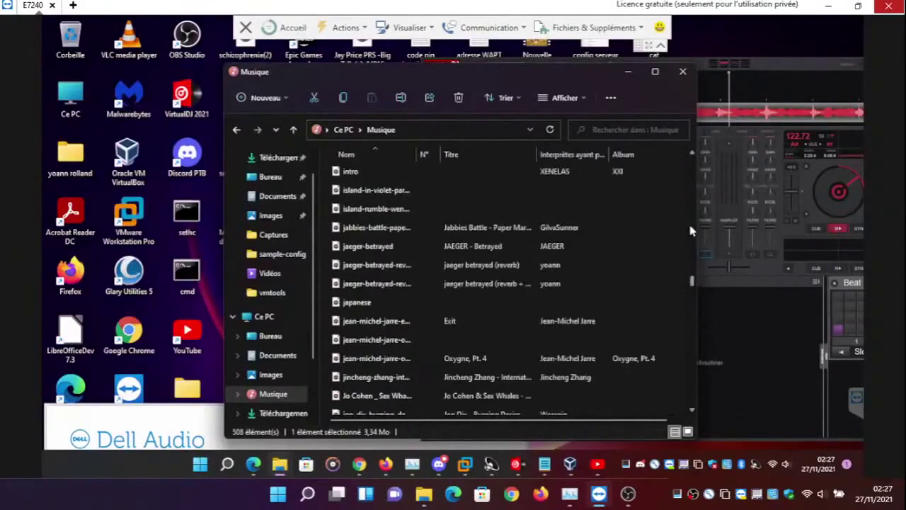
{"action": "left_click", "coordinate": [397, 325]}
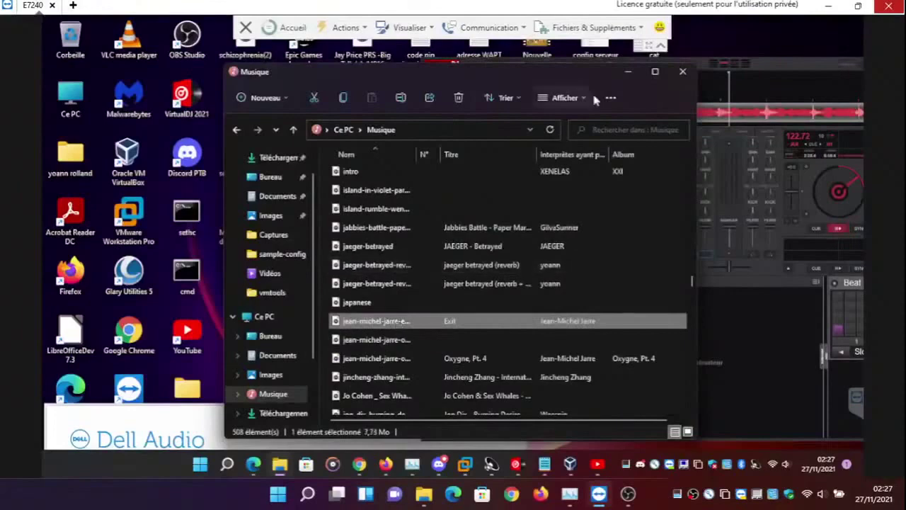
Place the Musique folder beside VirtualDJ, load Exit onto deck A, and bring the VirtualDJ window back to the middle of the desktop
{"action": "left_click_drag", "start_coordinate": [588, 68], "coordinate": [333, 74]}
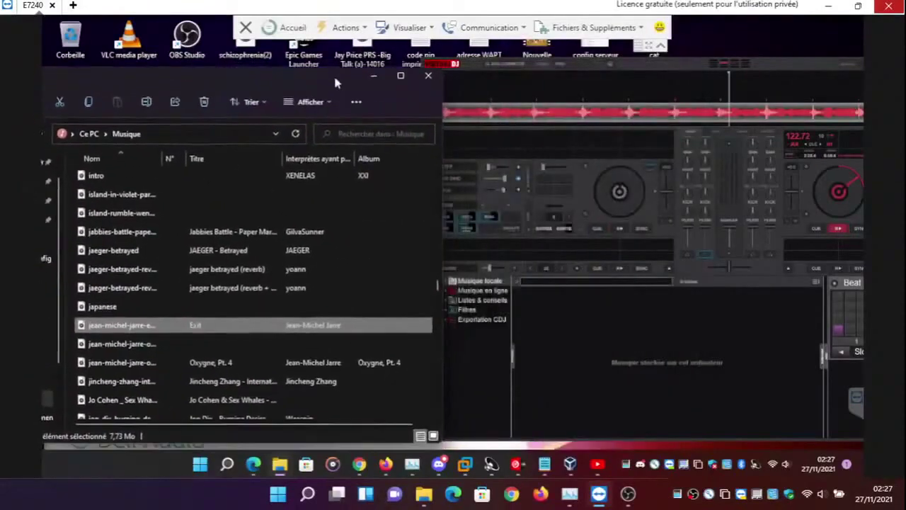
{"action": "left_click_drag", "start_coordinate": [176, 328], "coordinate": [633, 201]}
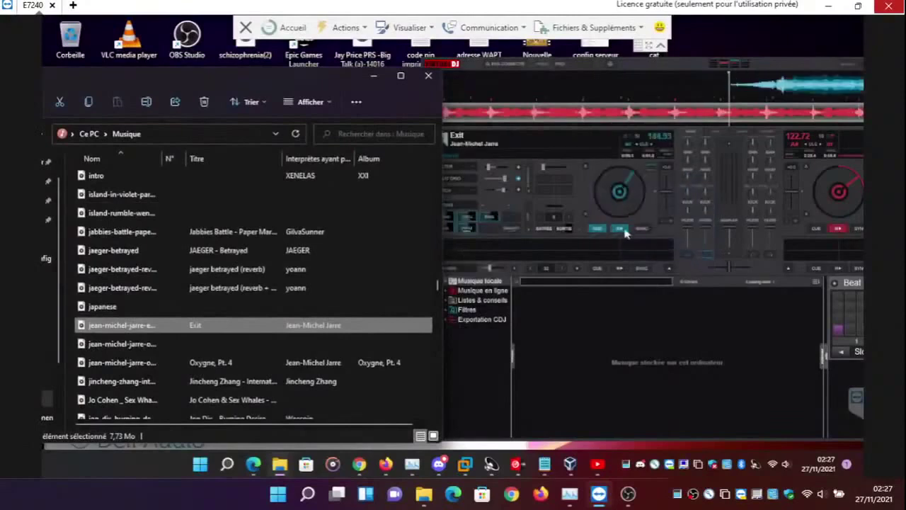
{"action": "left_click", "coordinate": [585, 310]}
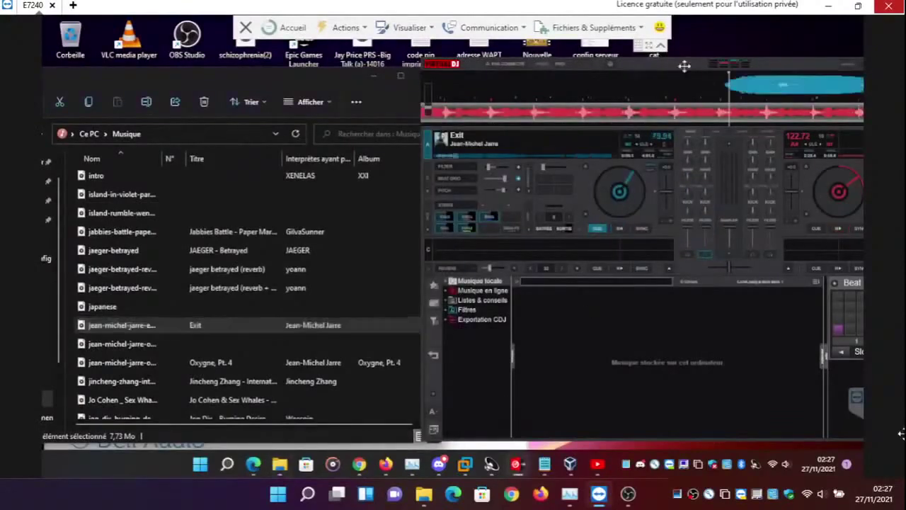
{"action": "left_click_drag", "start_coordinate": [376, 65], "coordinate": [390, 57]}
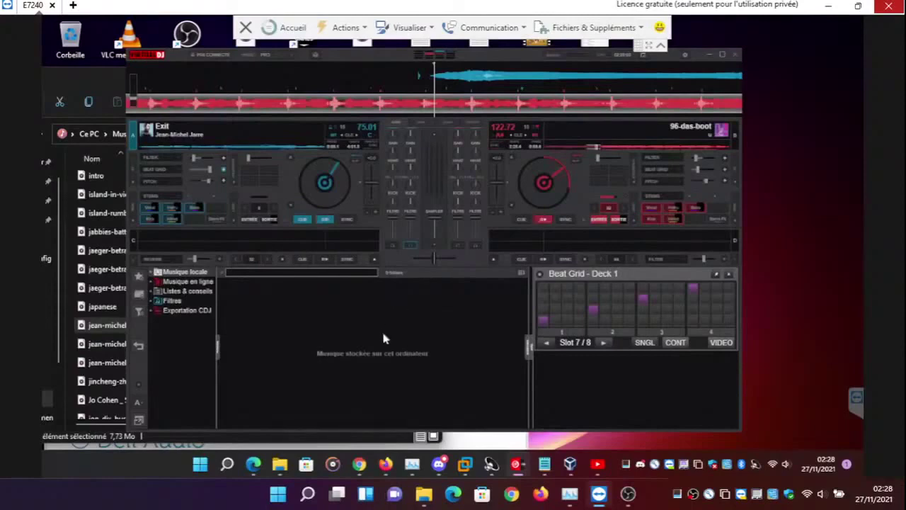
Switch back to the browser window with the "Capture du Pokémon du raid" video
{"action": "mouse_move", "coordinate": [364, 457]}
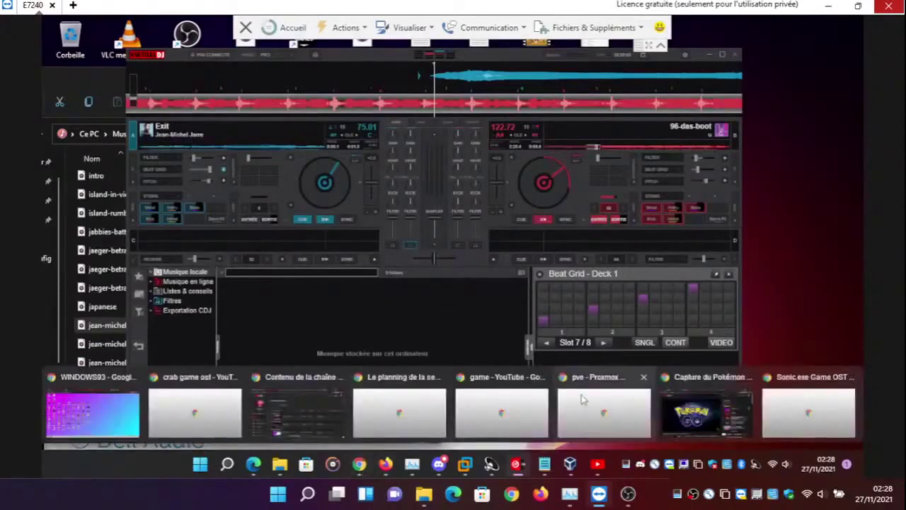
{"action": "left_click", "coordinate": [673, 402]}
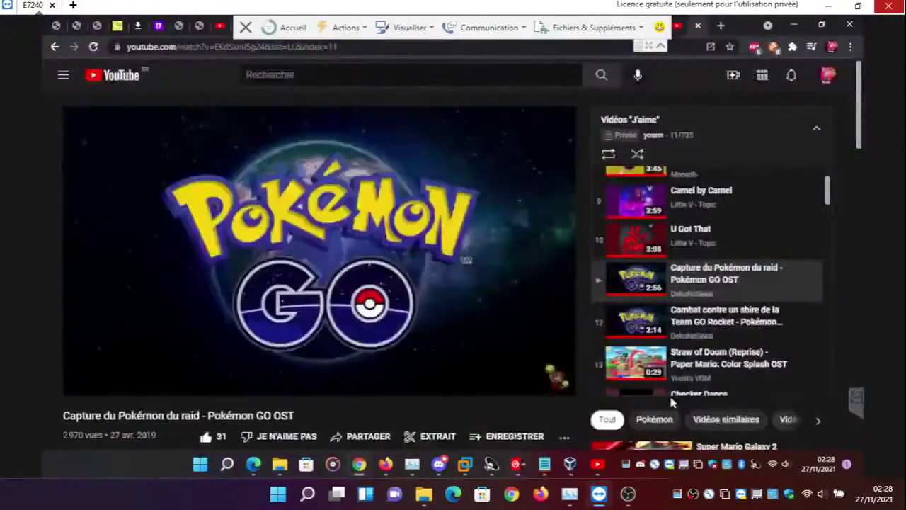
{"action": "mouse_move", "coordinate": [495, 330]}
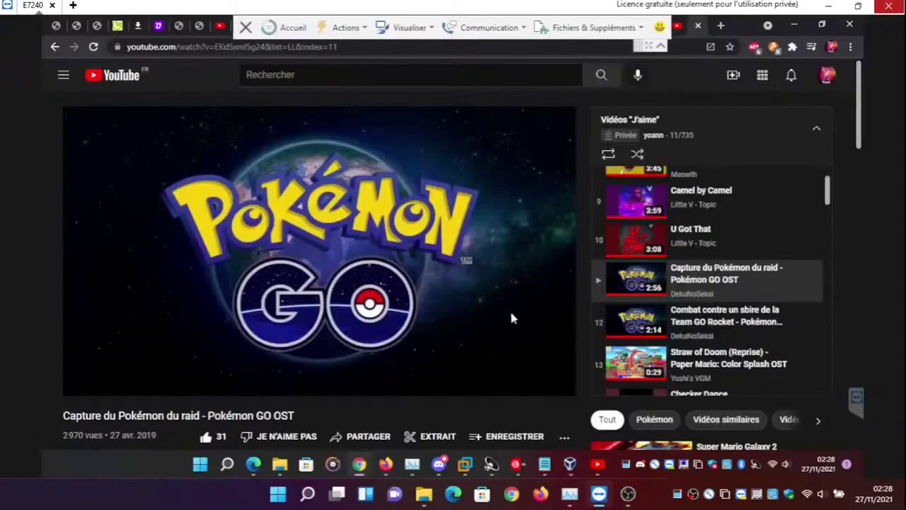
Minimize the browser, start Exit on deck A in VirtualDJ with the Filter effect on, and lower the volume to 14
{"action": "mouse_move", "coordinate": [514, 311]}
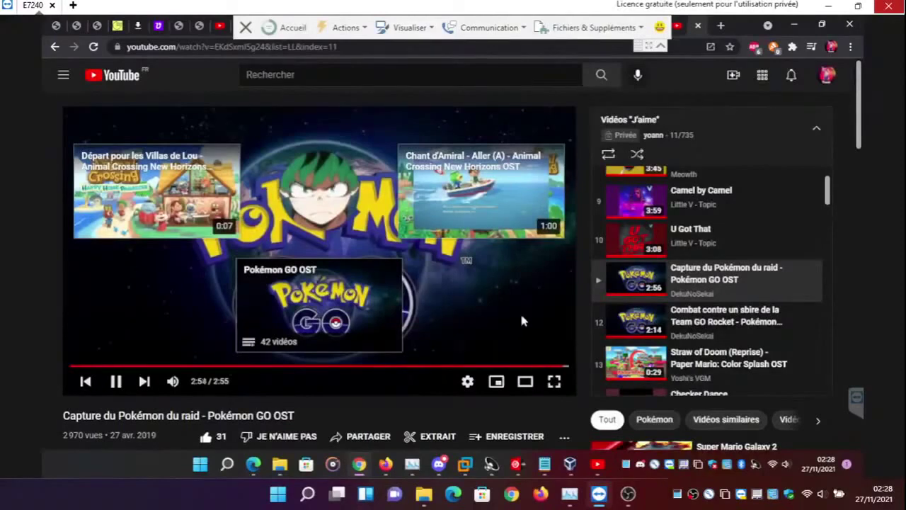
{"action": "left_click", "coordinate": [794, 24]}
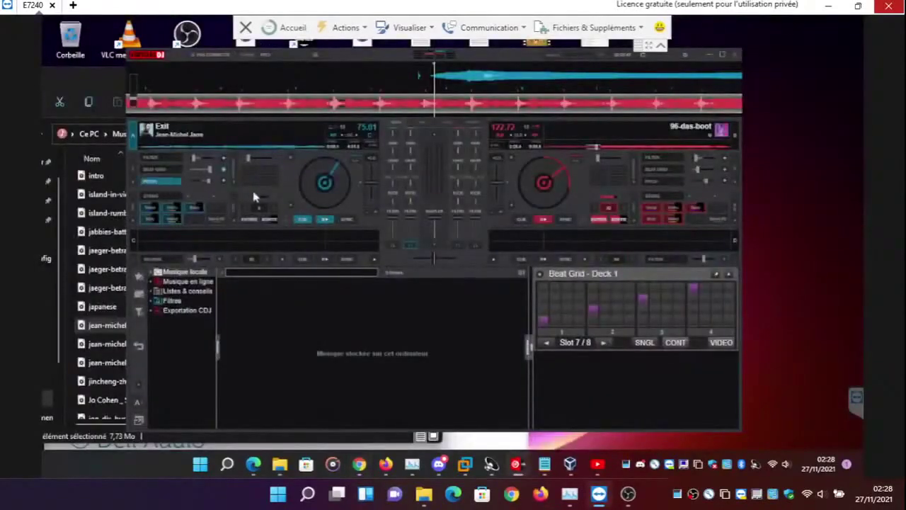
{"action": "left_click", "coordinate": [325, 220]}
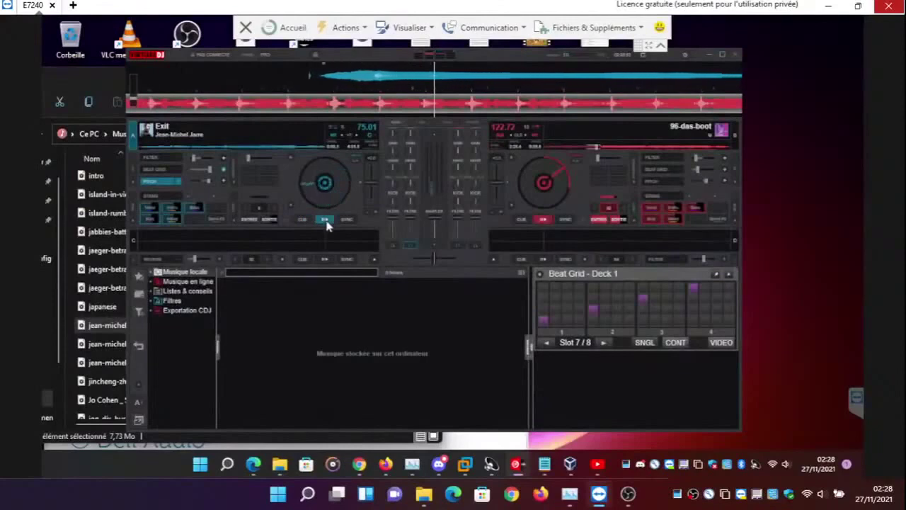
{"action": "left_click", "coordinate": [168, 165]}
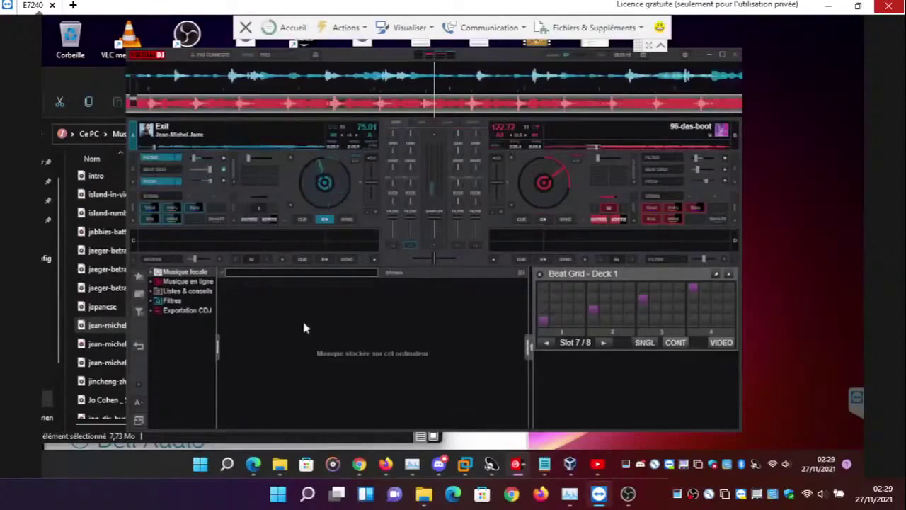
{"action": "key", "text": "XF86AudioLowerVolume"}
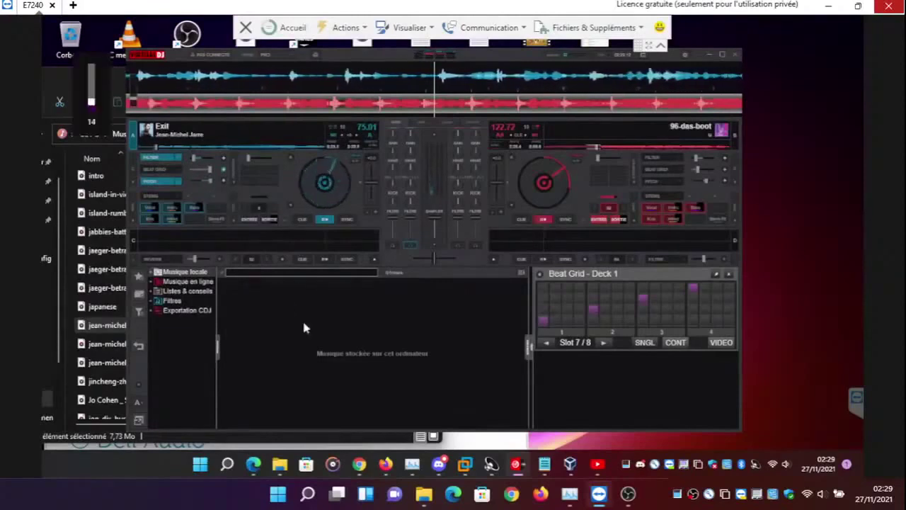
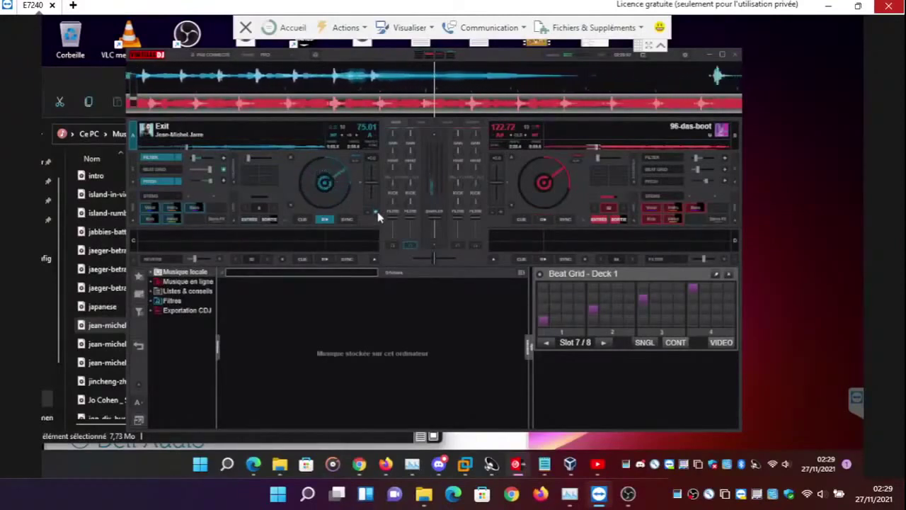
Loop a section of Exit on deck A and raise its tempo to 89.26 BPM
{"action": "left_click", "coordinate": [255, 220]}
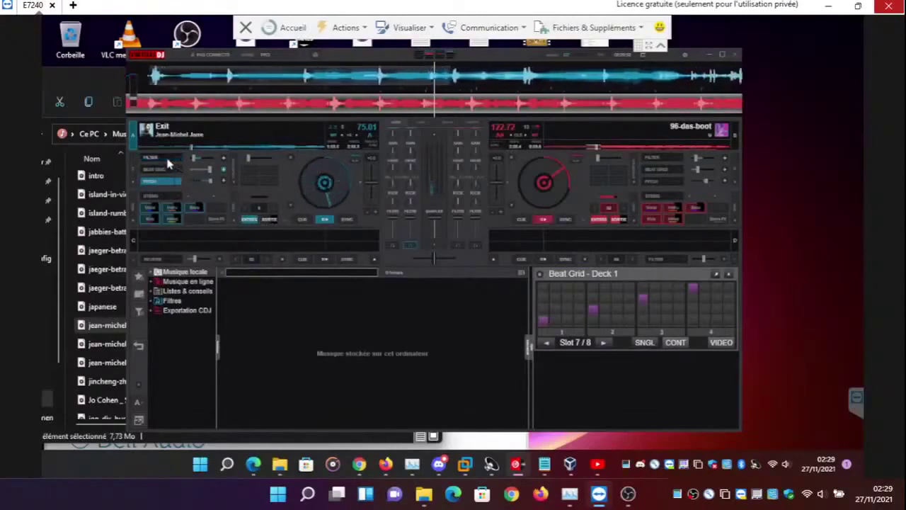
{"action": "left_click", "coordinate": [273, 224]}
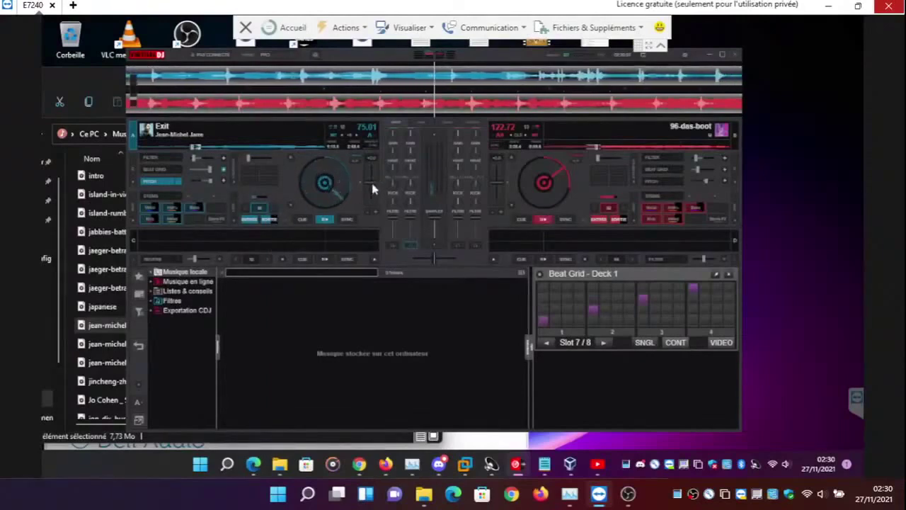
{"action": "left_click_drag", "start_coordinate": [371, 181], "coordinate": [374, 210]}
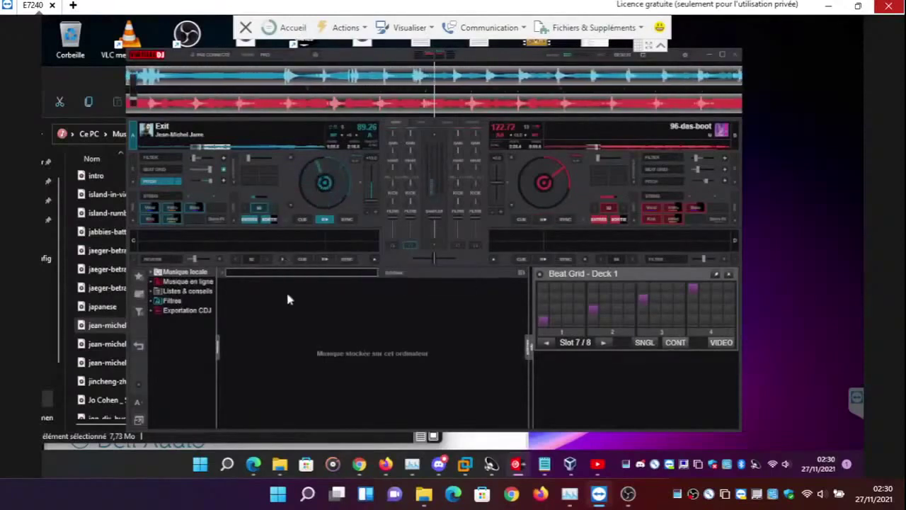
Jump back to an earlier point in Exit on deck A and set a new 8-beat loop there
{"action": "left_click", "coordinate": [174, 148]}
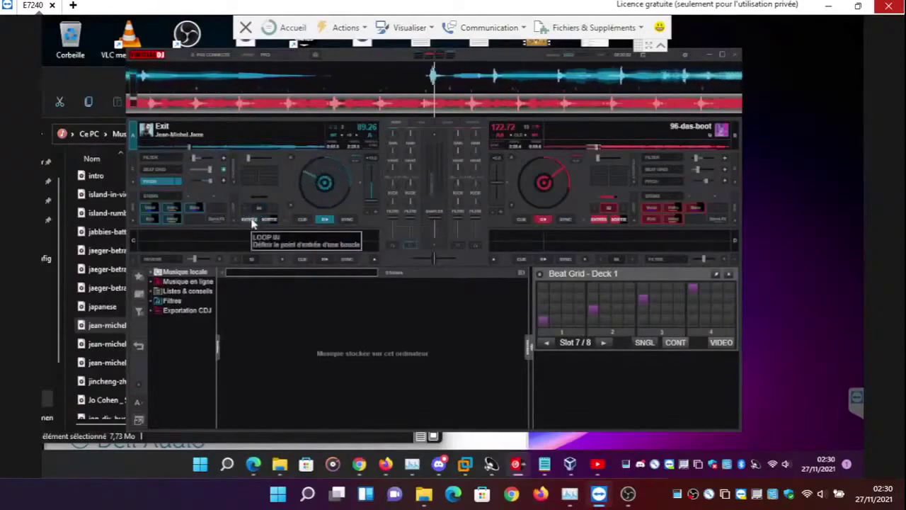
{"action": "left_click", "coordinate": [251, 221]}
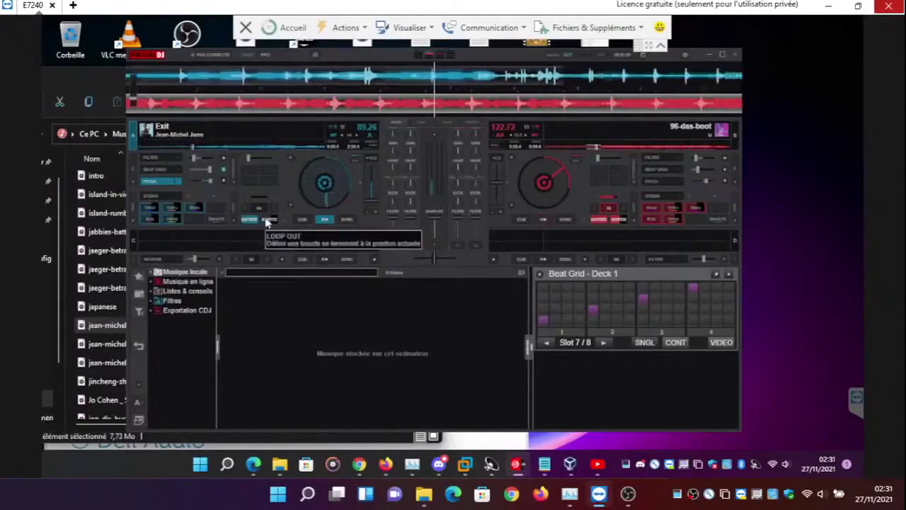
{"action": "left_click", "coordinate": [268, 221]}
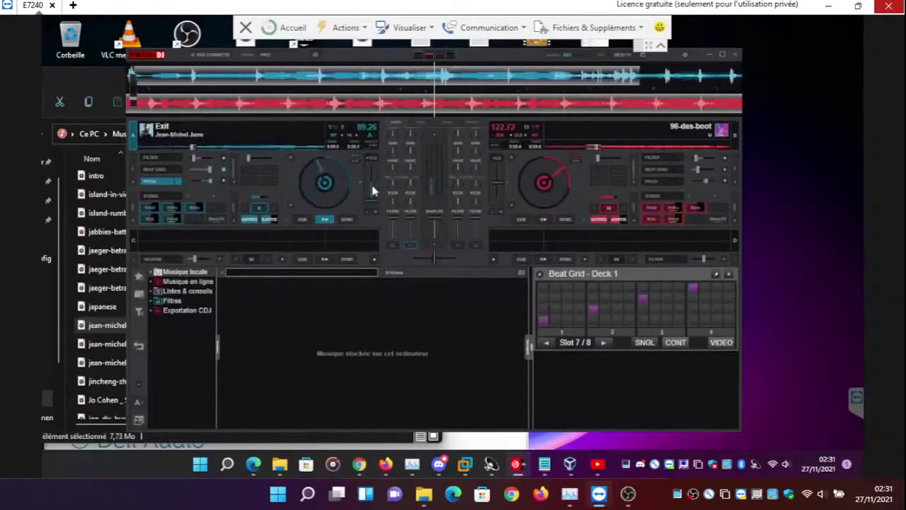
{"action": "left_click_drag", "start_coordinate": [372, 189], "coordinate": [377, 210]}
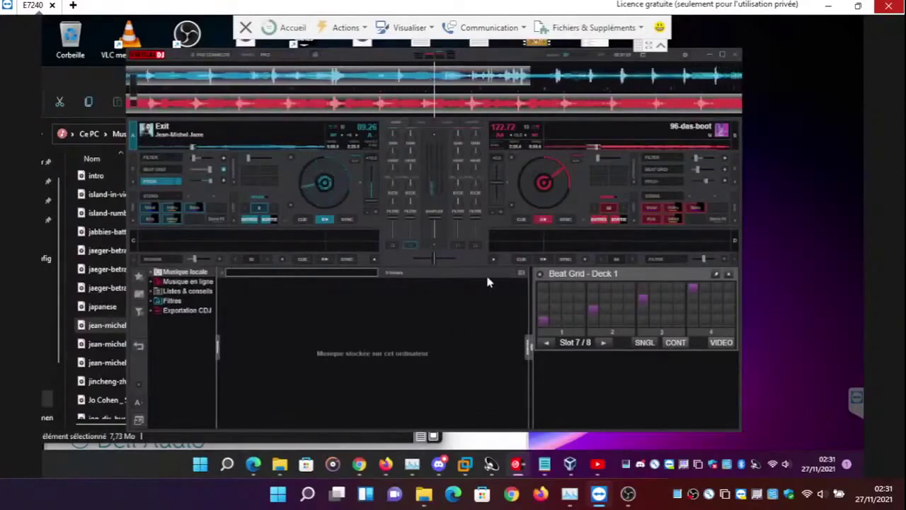
Turn on the Beat Grid effect on deck A and alternate between pattern slots 7 and 8, ending on slot 8
{"action": "left_click", "coordinate": [166, 173]}
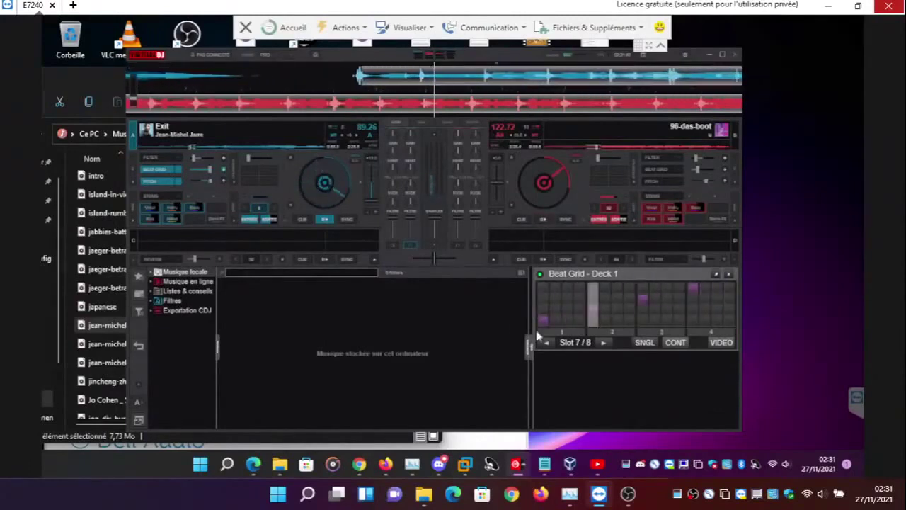
{"action": "left_click", "coordinate": [603, 342]}
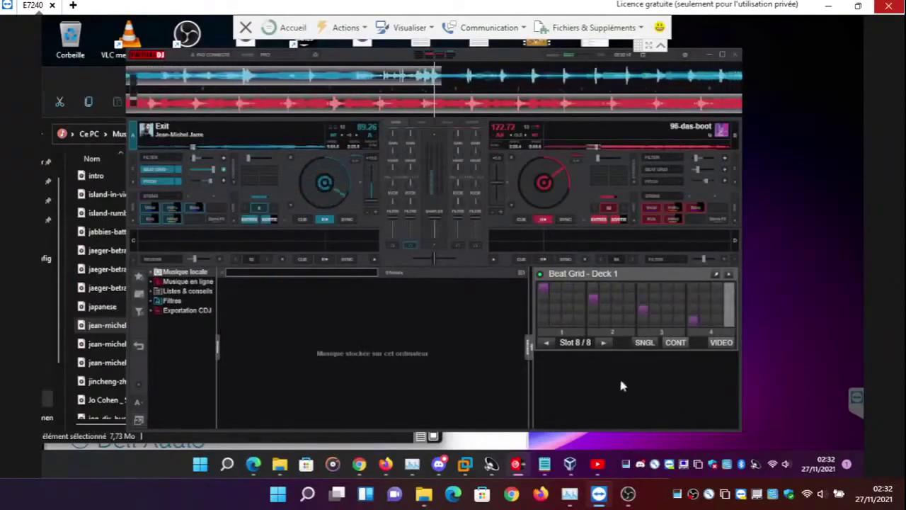
{"action": "left_click", "coordinate": [547, 343]}
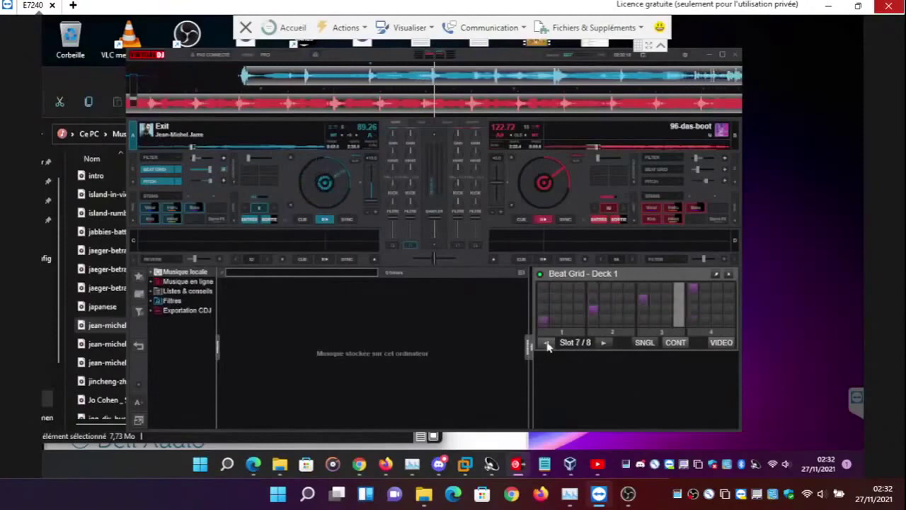
{"action": "left_click", "coordinate": [546, 344]}
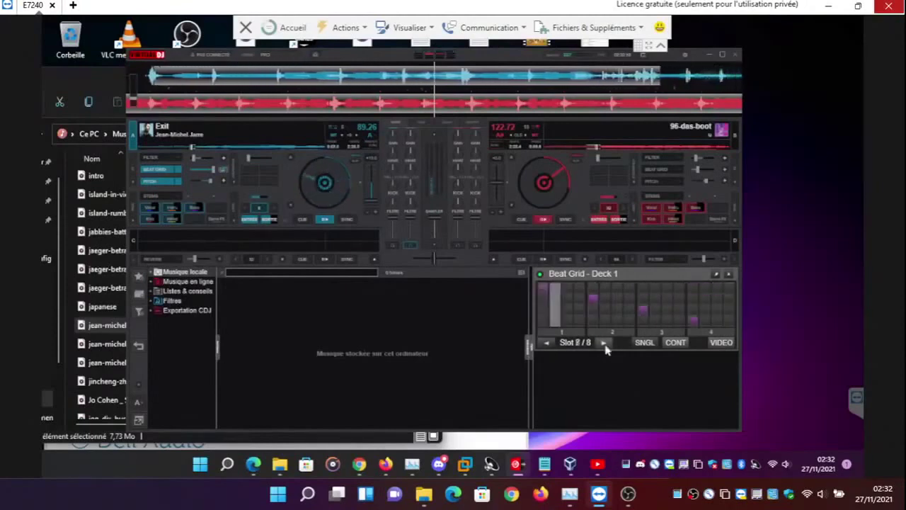
{"action": "left_click", "coordinate": [545, 344]}
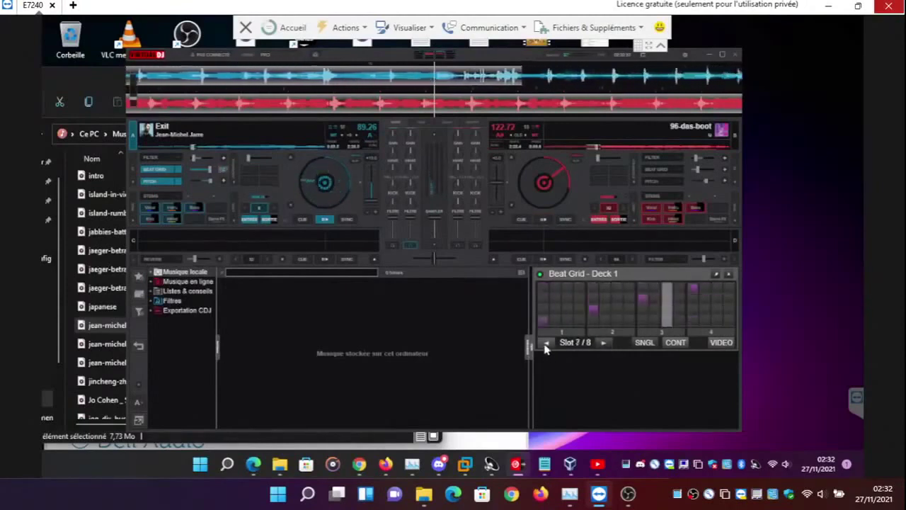
{"action": "left_click", "coordinate": [602, 344]}
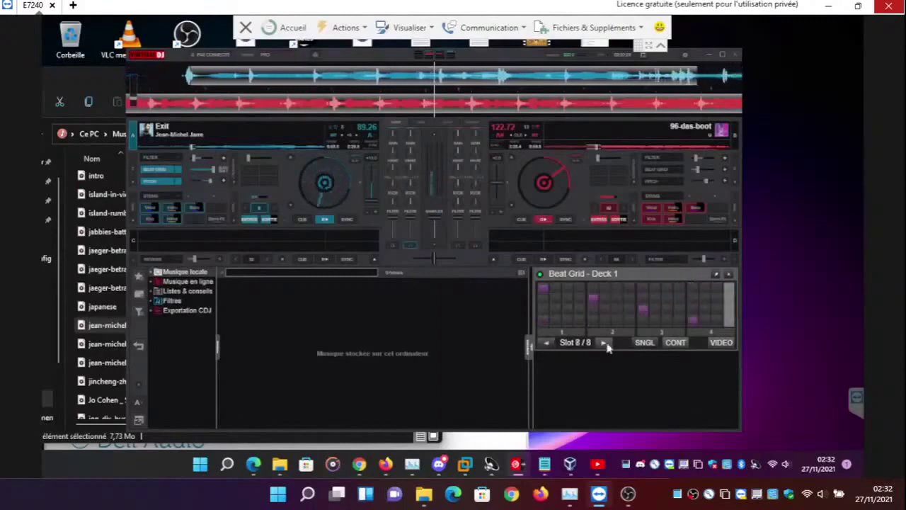
{"action": "left_click", "coordinate": [548, 344]}
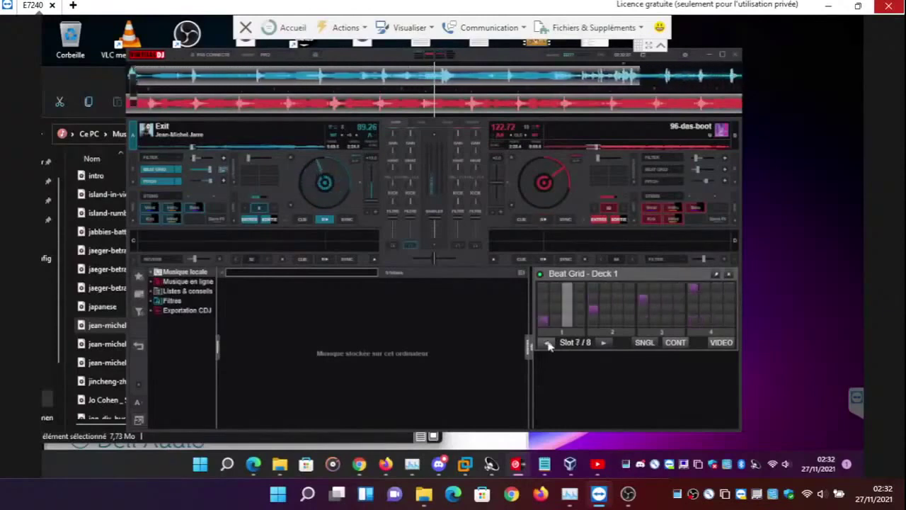
{"action": "left_click", "coordinate": [602, 344]}
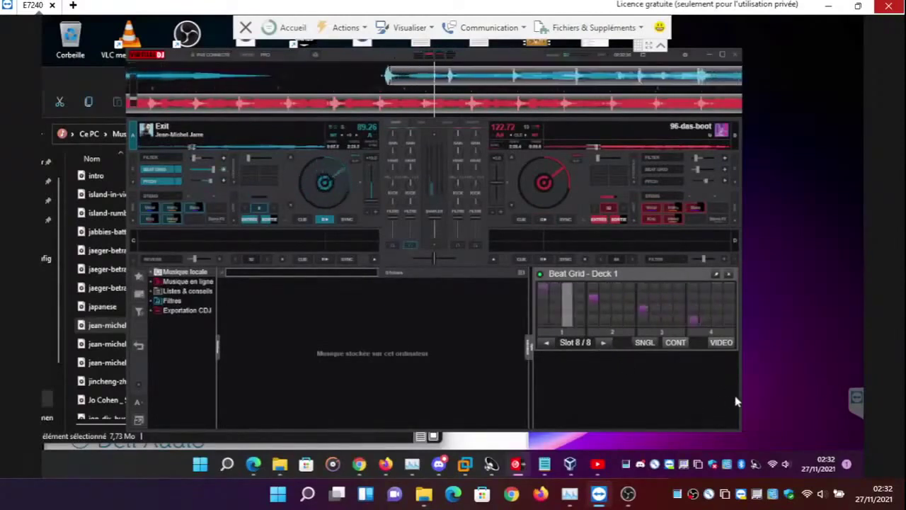
Lower the remote computer's volume by several steps while the Exit loop plays
{"action": "key", "text": "XF86AudioLowerVolume"}
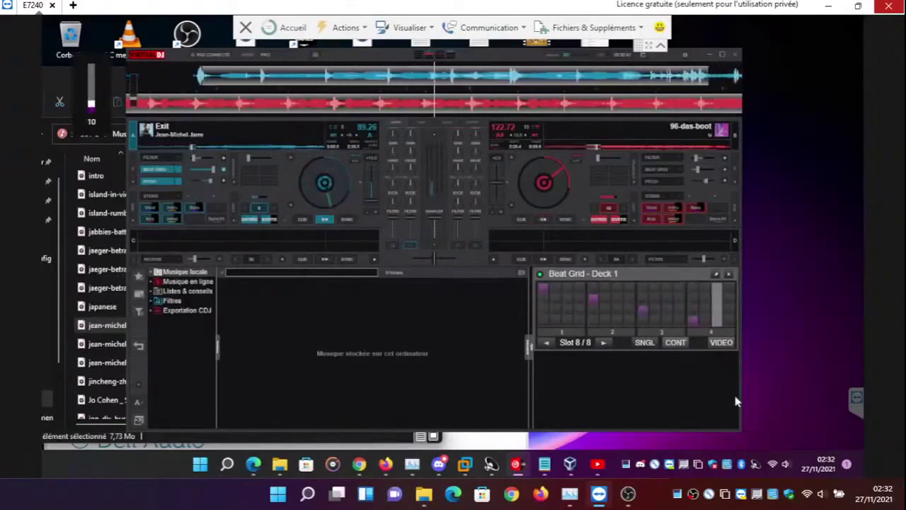
{"action": "key", "text": "XF86AudioLowerVolume"}
{"action": "key", "text": "XF86AudioLowerVolume"}
{"action": "key", "text": "XF86AudioLowerVolume"}
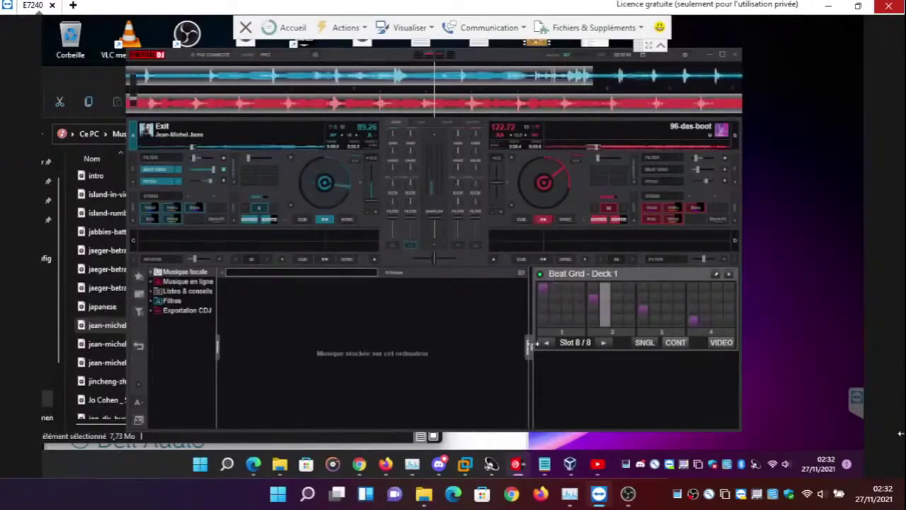
Dismiss the Spotify Music update notification on the remote desktop and close the calendar
{"action": "left_click", "coordinate": [852, 475]}
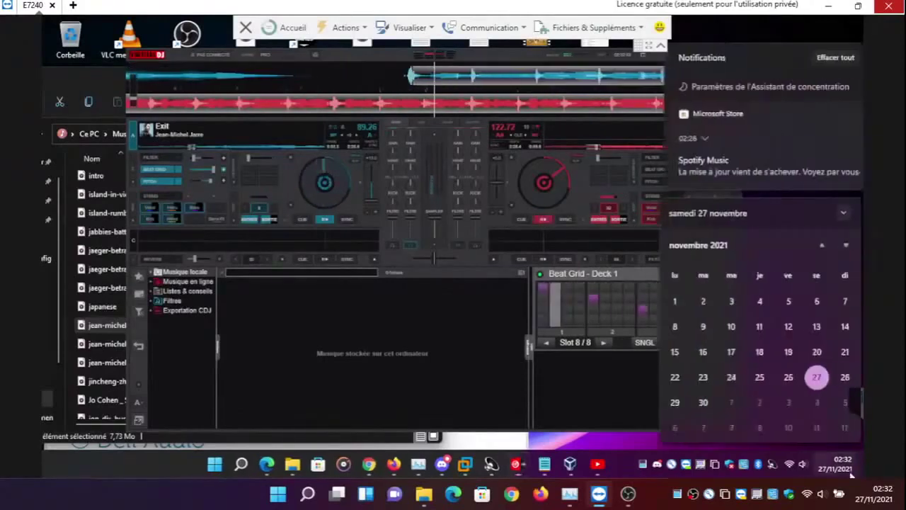
{"action": "left_click", "coordinate": [844, 113]}
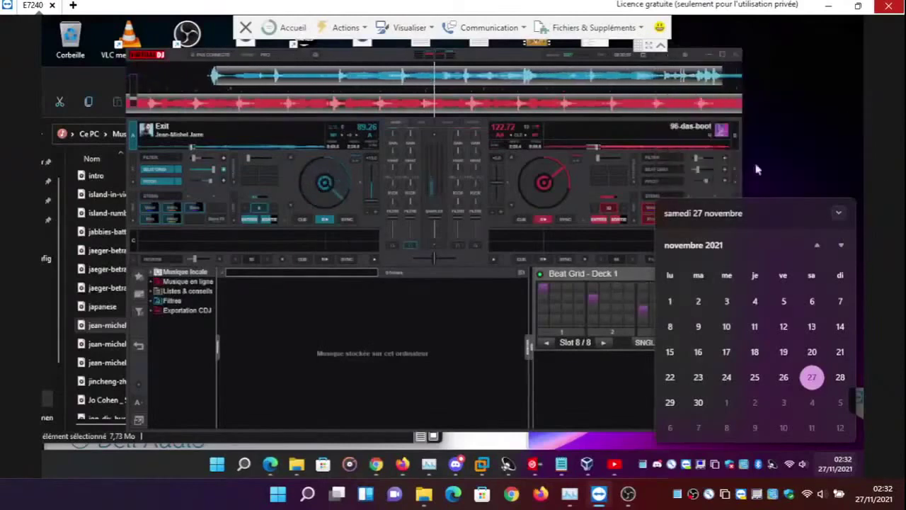
{"action": "left_click", "coordinate": [459, 358]}
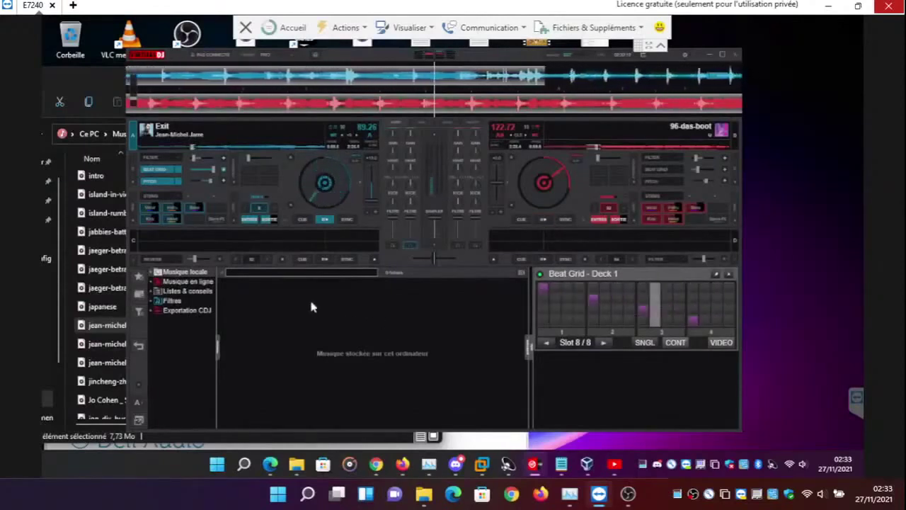
Switch off the Beat Grid effect on deck A, keep Filter on, and close the deck's effects list
{"action": "left_click", "coordinate": [273, 214]}
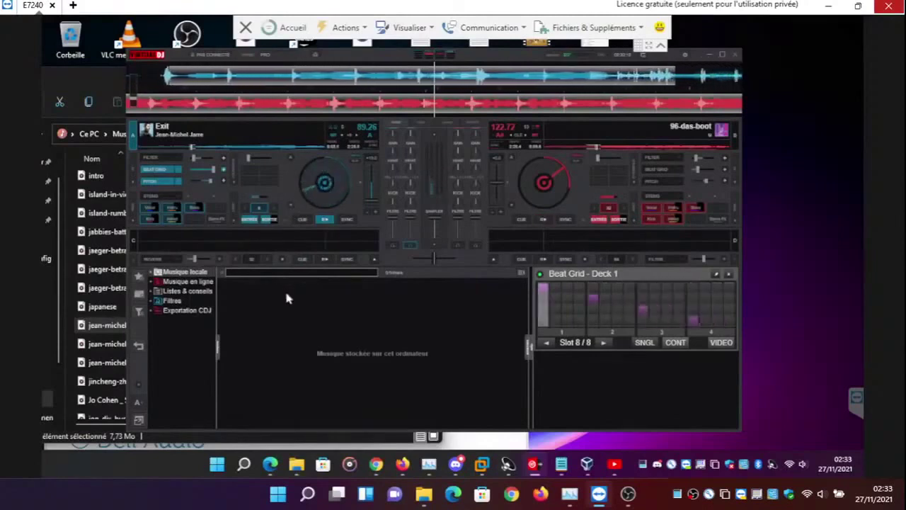
{"action": "left_click", "coordinate": [180, 173]}
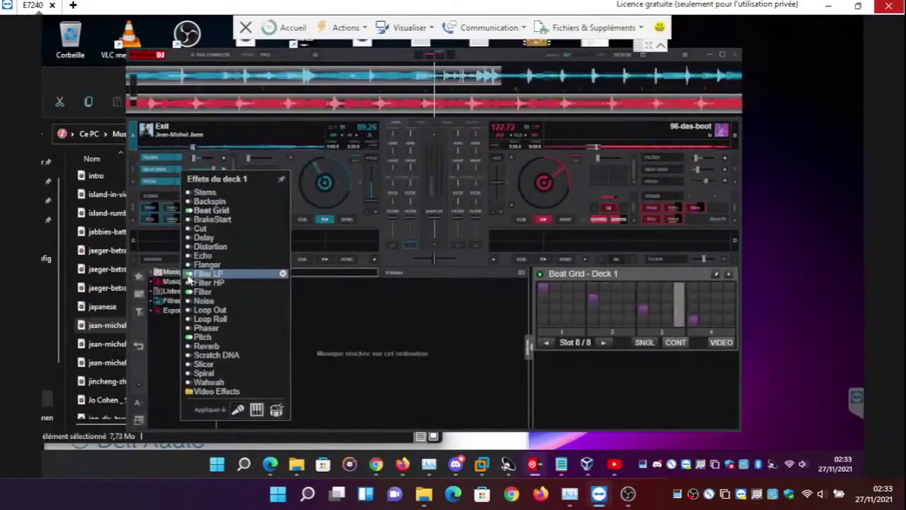
{"action": "left_click", "coordinate": [160, 164]}
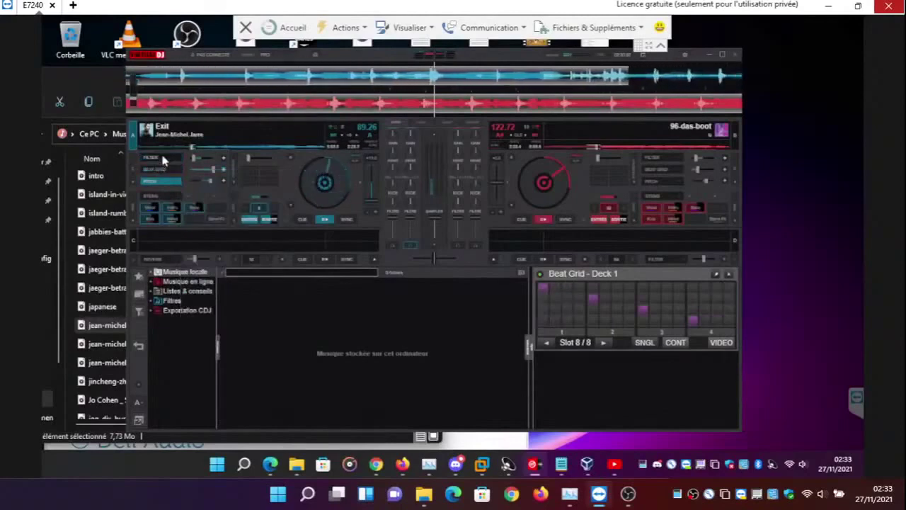
{"action": "left_click", "coordinate": [163, 159]}
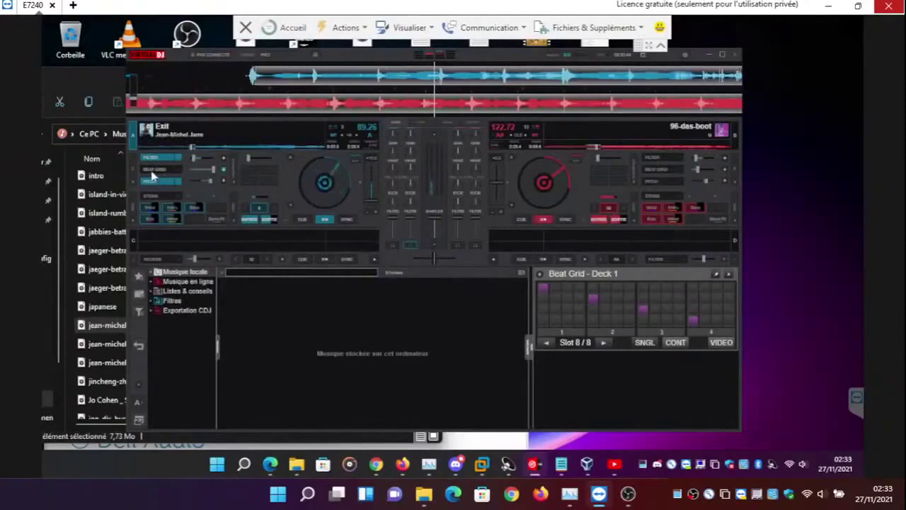
{"action": "left_click", "coordinate": [177, 171]}
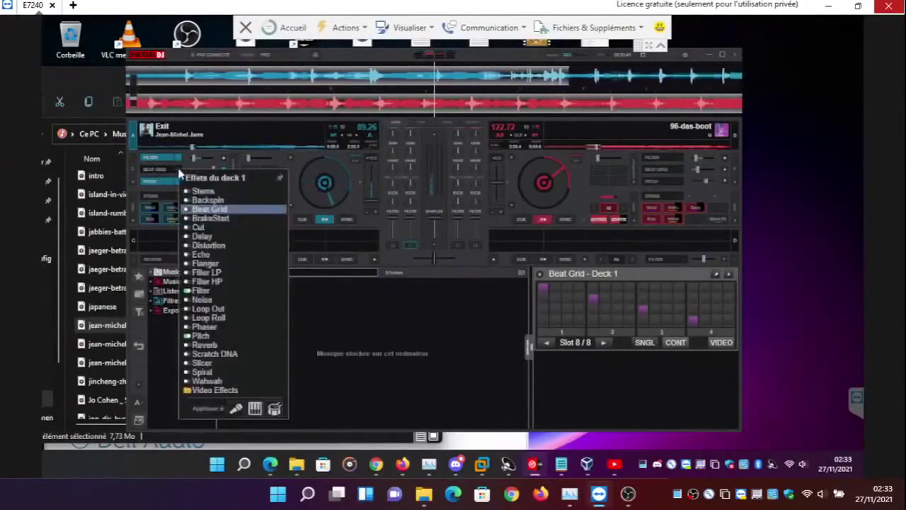
{"action": "left_click", "coordinate": [346, 331]}
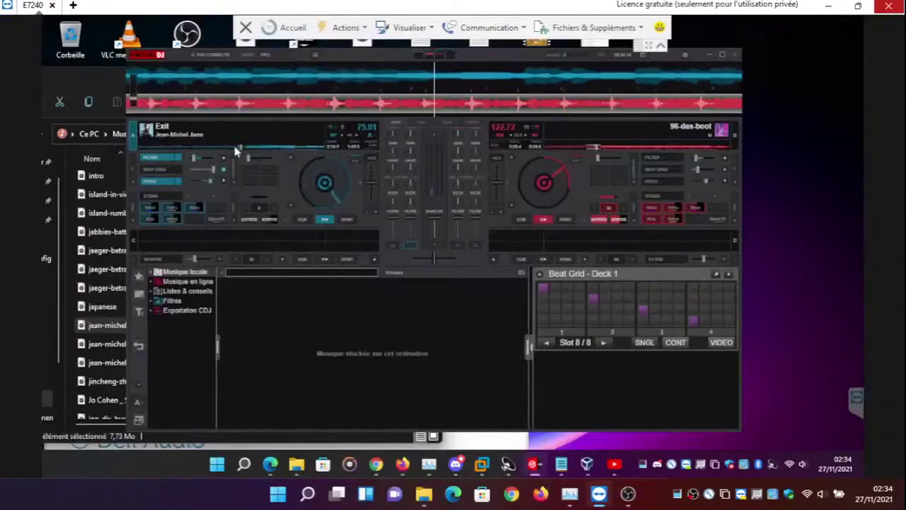
Bring up Discord on the remote desktop, restore it to a smaller window, and move it down to uncover VirtualDJ's decks
{"action": "left_click", "coordinate": [457, 468]}
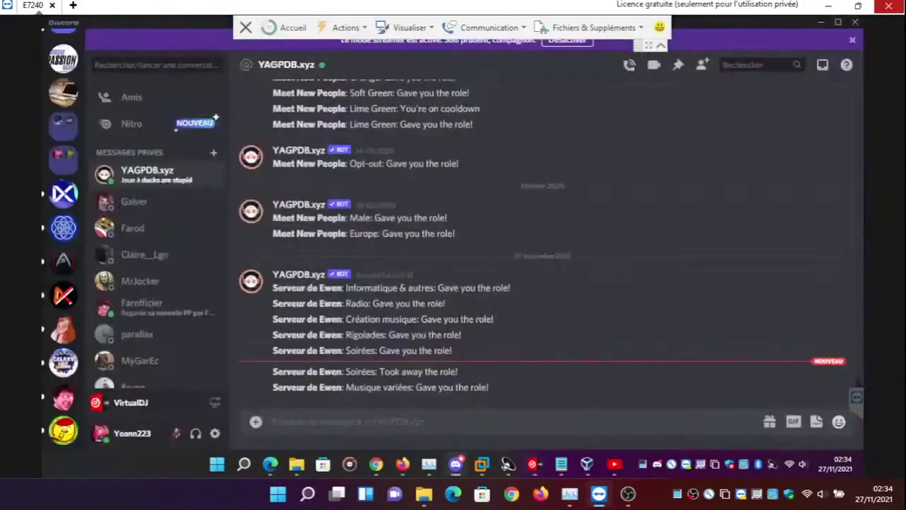
{"action": "key", "text": "super+Down"}
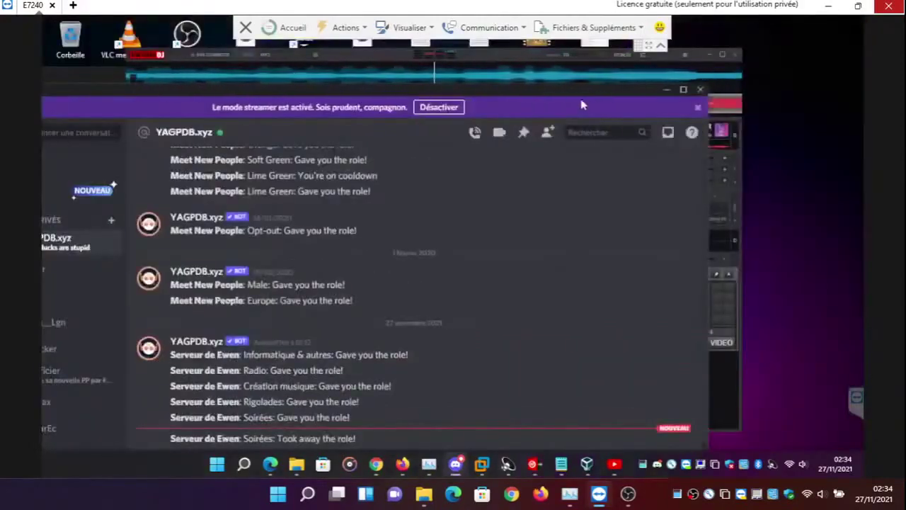
{"action": "left_click_drag", "start_coordinate": [562, 89], "coordinate": [642, 347]}
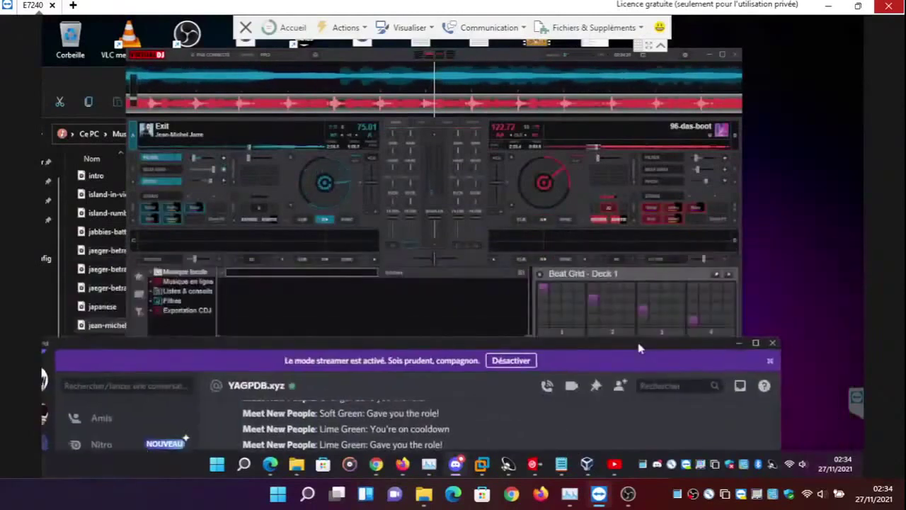
Check the Discord PTB client for updates on the remote desktop and minimize its window to uncover VirtualDJ
{"action": "right_click", "coordinate": [658, 465]}
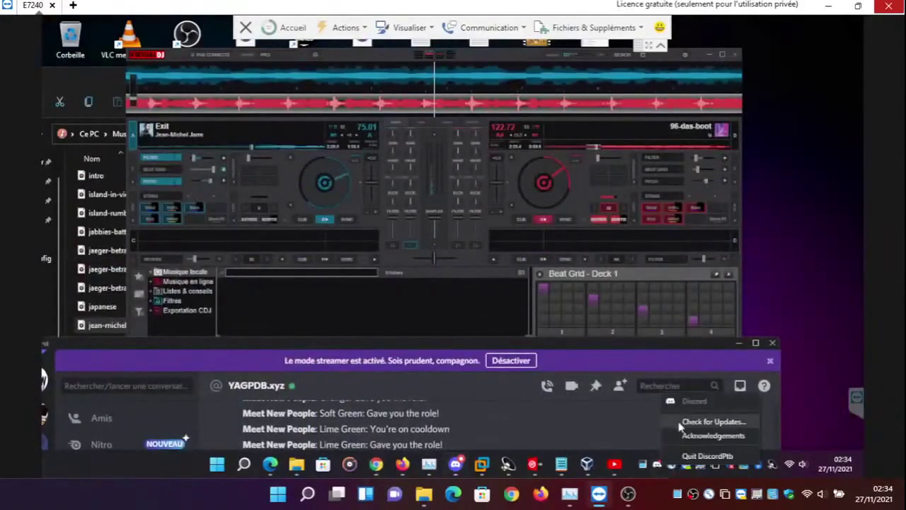
{"action": "left_click", "coordinate": [680, 423]}
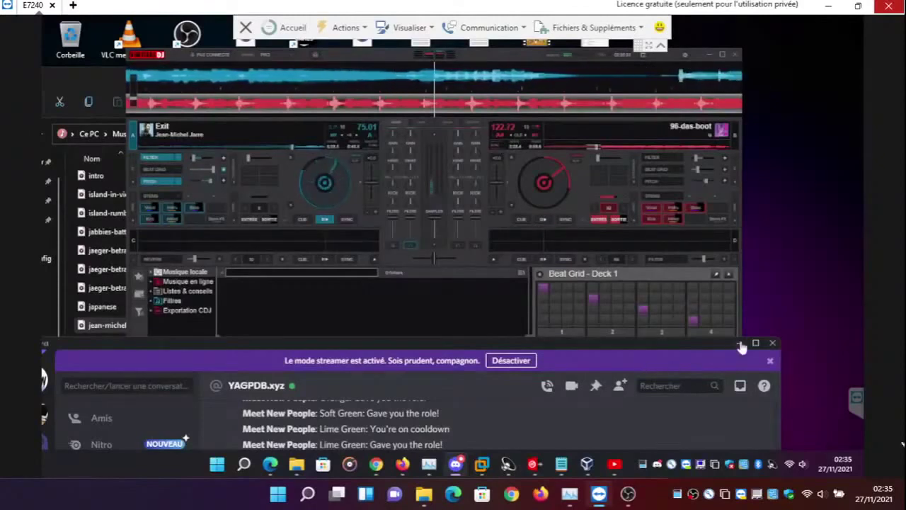
{"action": "left_click", "coordinate": [740, 342]}
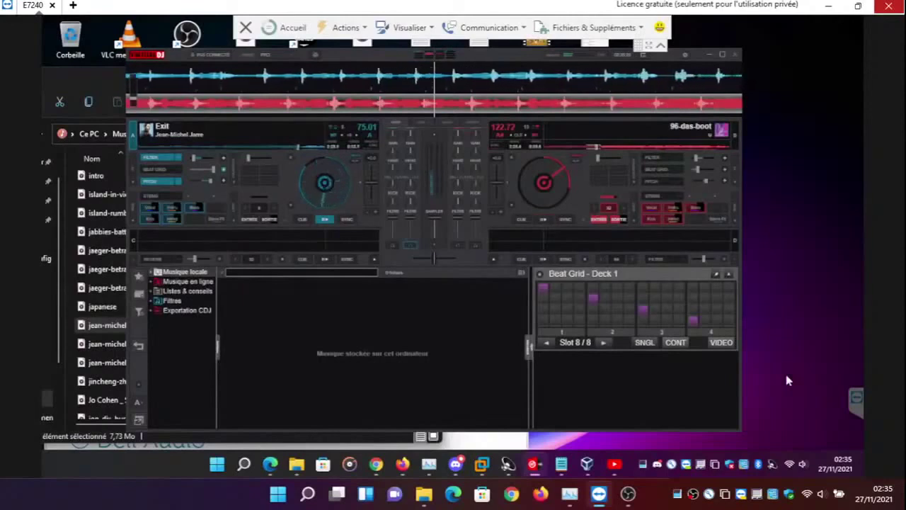
Lower the volume one step and switch on the Filter and Beat Grid effects on deck B for the 96-das-boot loop
{"action": "key", "text": "XF86AudioLowerVolume"}
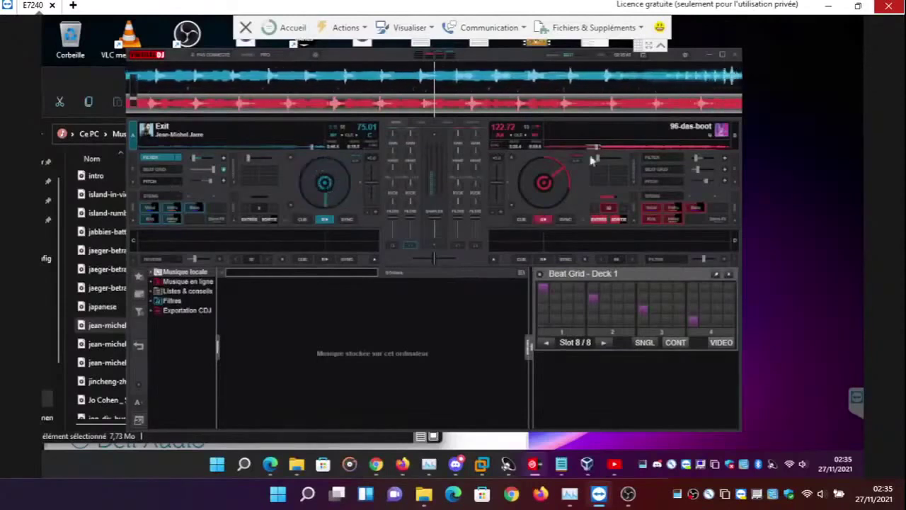
{"action": "left_click", "coordinate": [650, 159]}
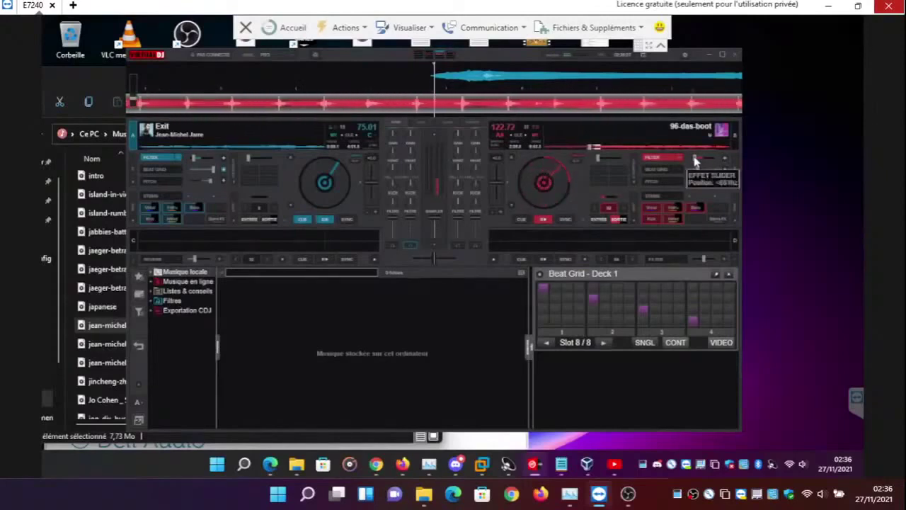
{"action": "left_click", "coordinate": [664, 170]}
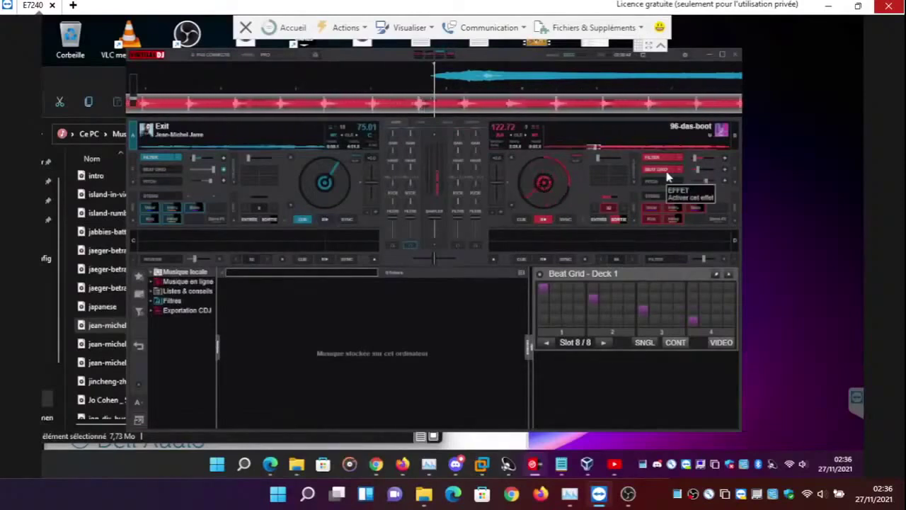
{"action": "left_click", "coordinate": [667, 177]}
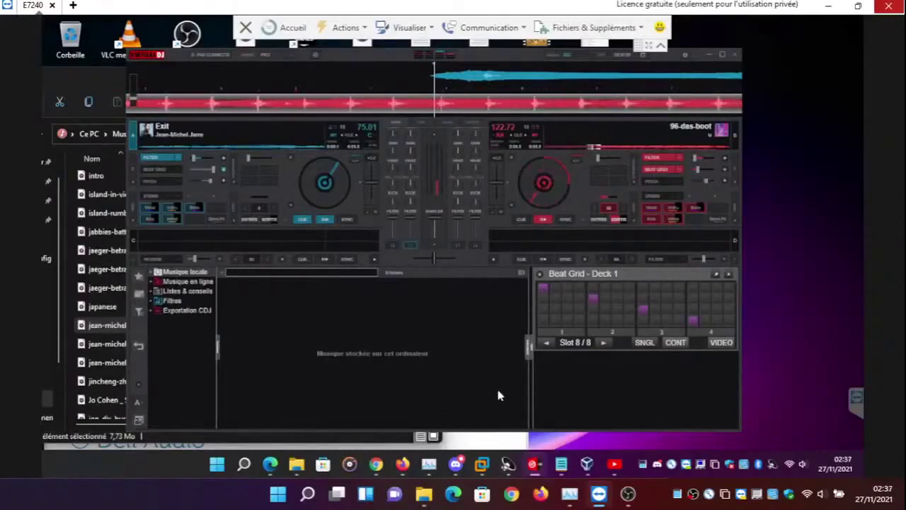
Bring up the Dell Audio window on the remote desktop and close it
{"action": "left_click", "coordinate": [509, 465]}
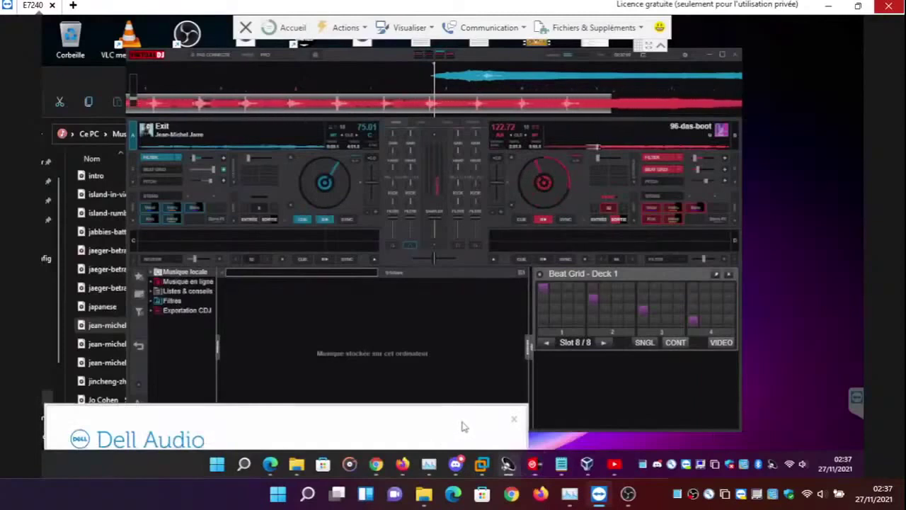
{"action": "left_click", "coordinate": [513, 420]}
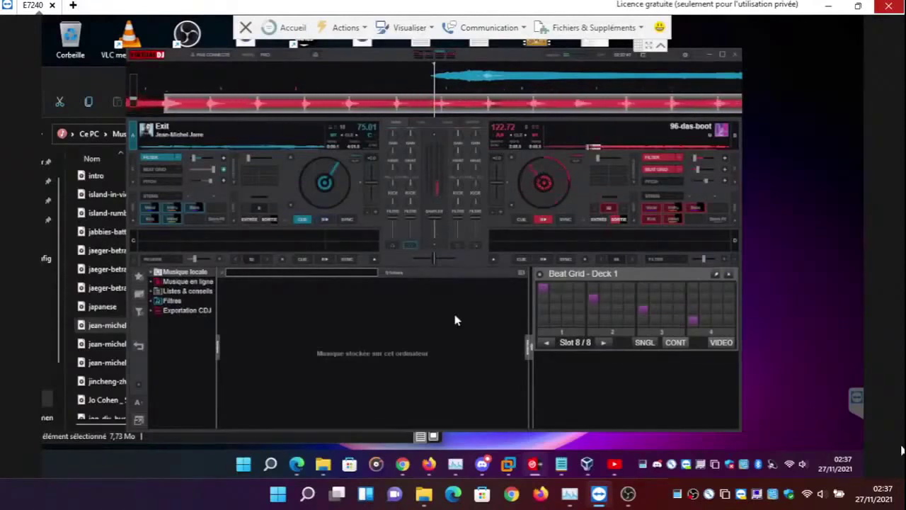
Switch to OBS on the local computer and change the live stream to Scène 3
{"action": "left_click", "coordinate": [629, 496]}
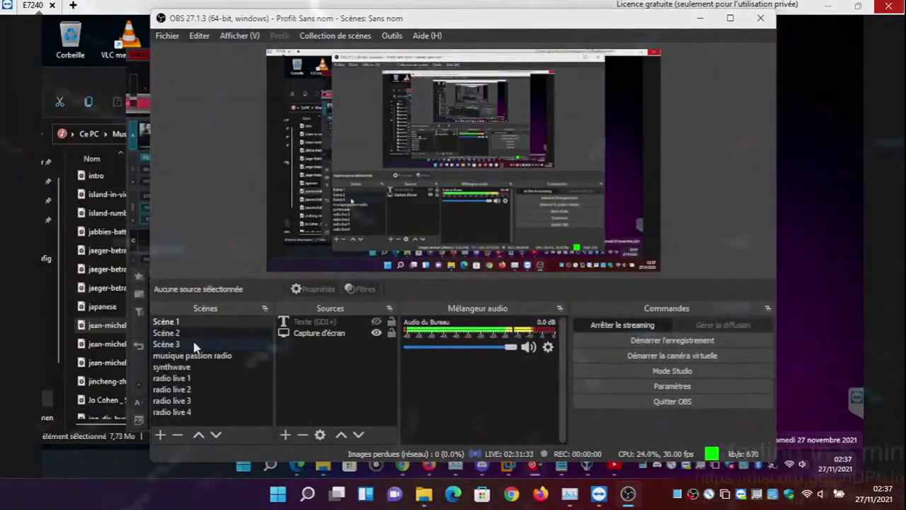
{"action": "left_click", "coordinate": [196, 344]}
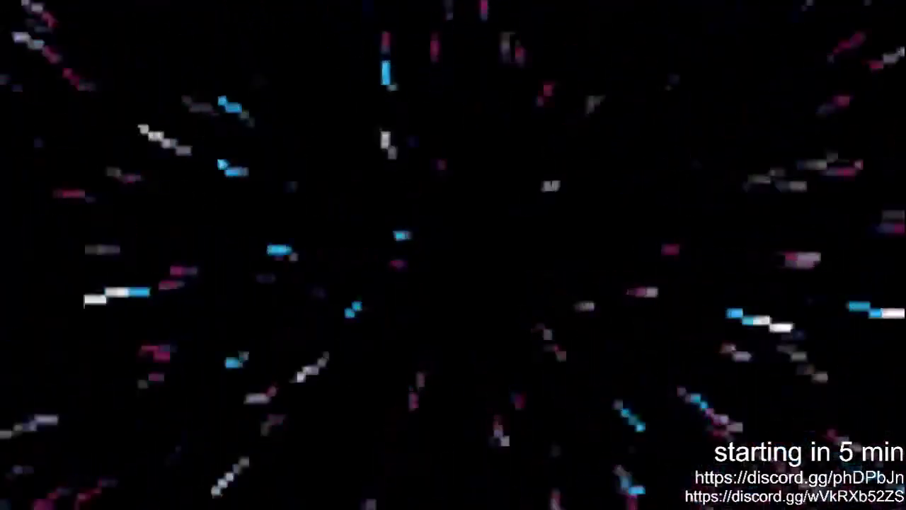